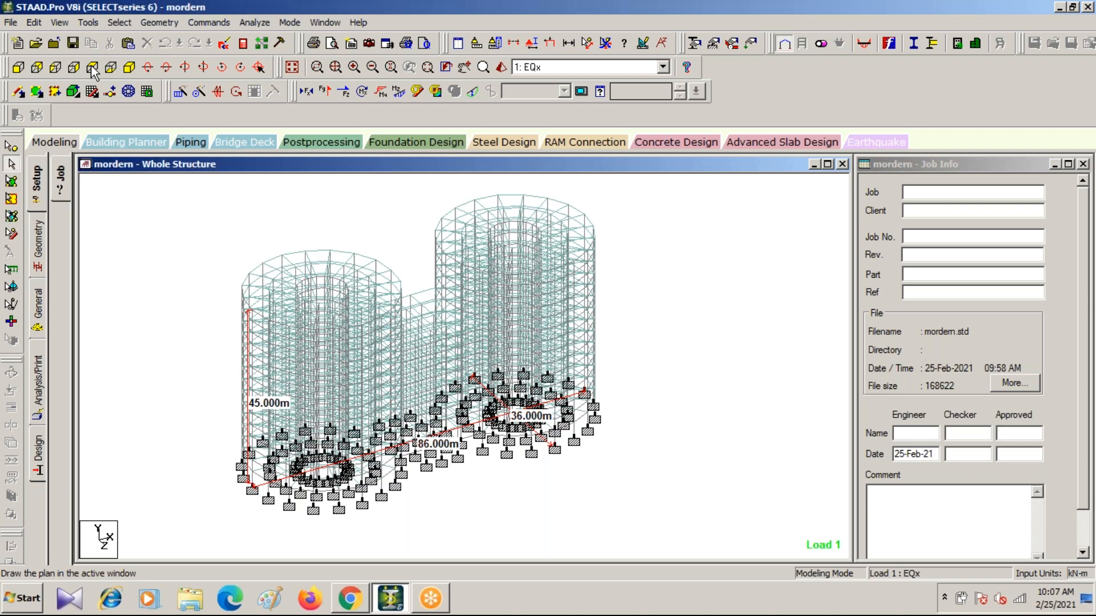
Show the twin-tower model in plan and measure the diameters of the inner, middle and outer rings of one tower.
left_click(92, 68)
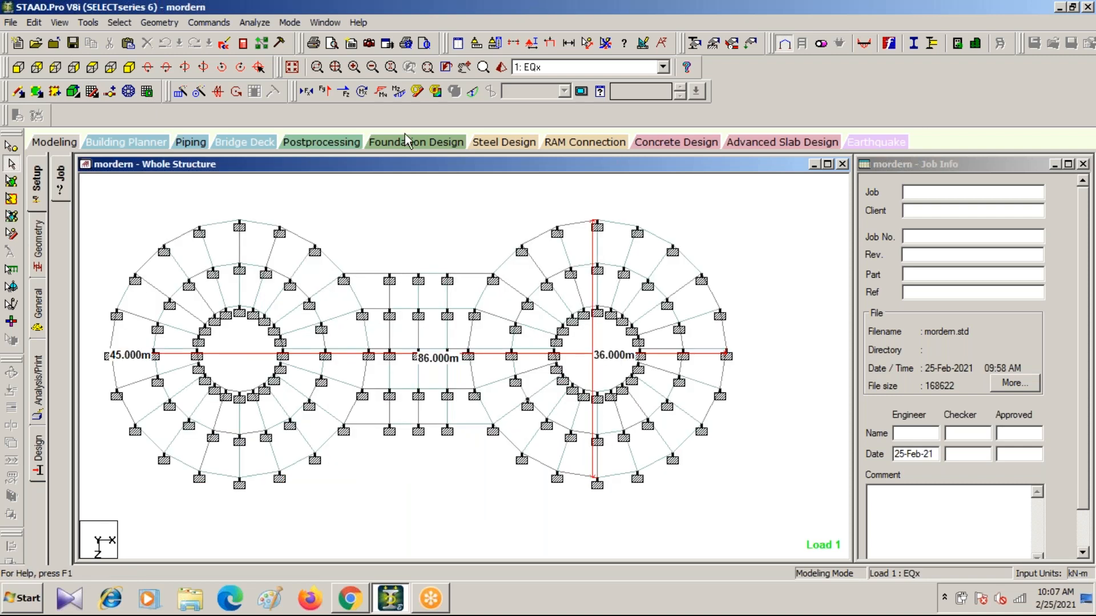
left_click(586, 47)
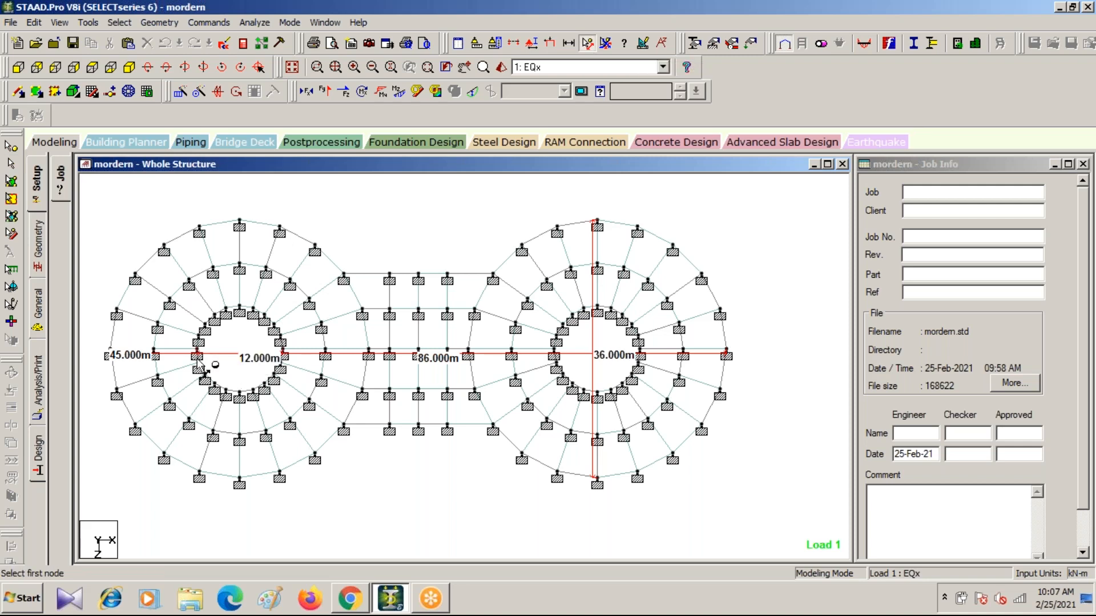
left_click(154, 350)
left_click(327, 350)
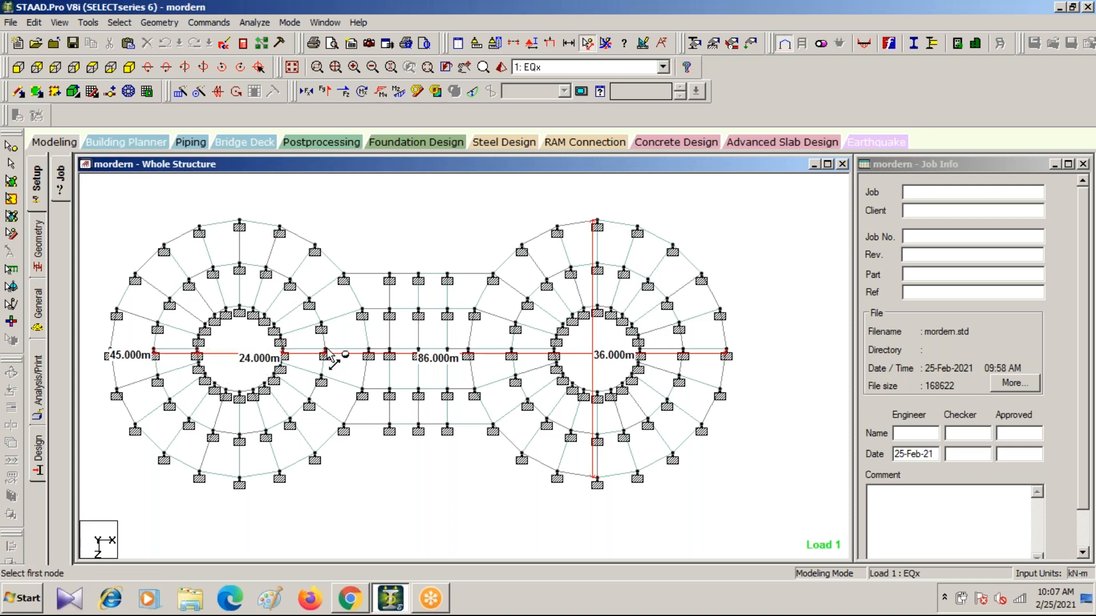
left_click(108, 355)
left_click(368, 355)
Create a new Space model named Structure2 in meter and kilonewton units, and close the default snap grid.
left_click(11, 23)
left_click(34, 36)
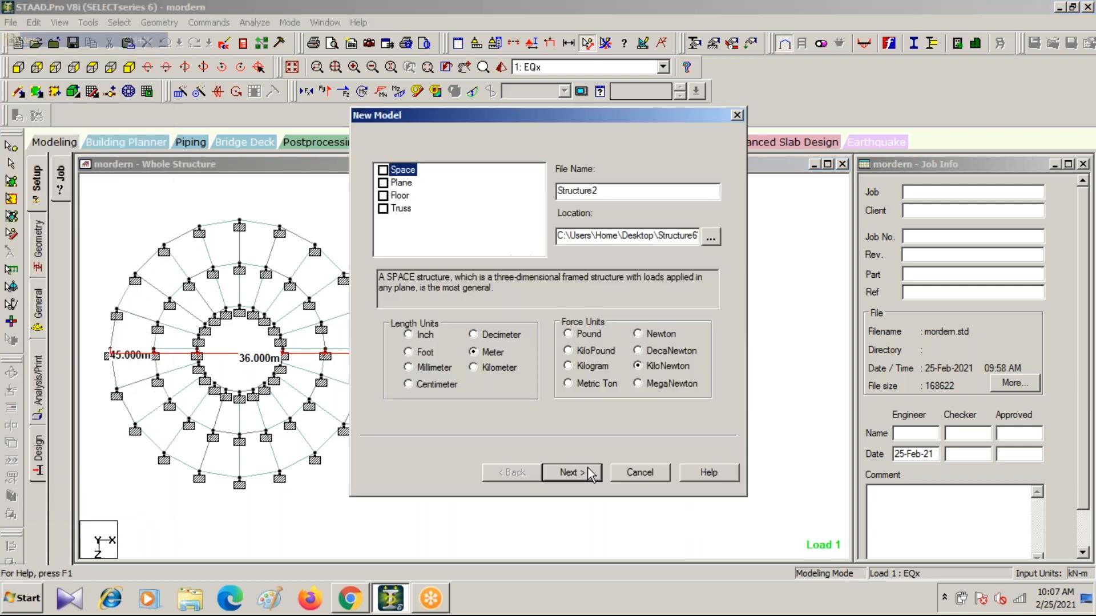
left_click(382, 170)
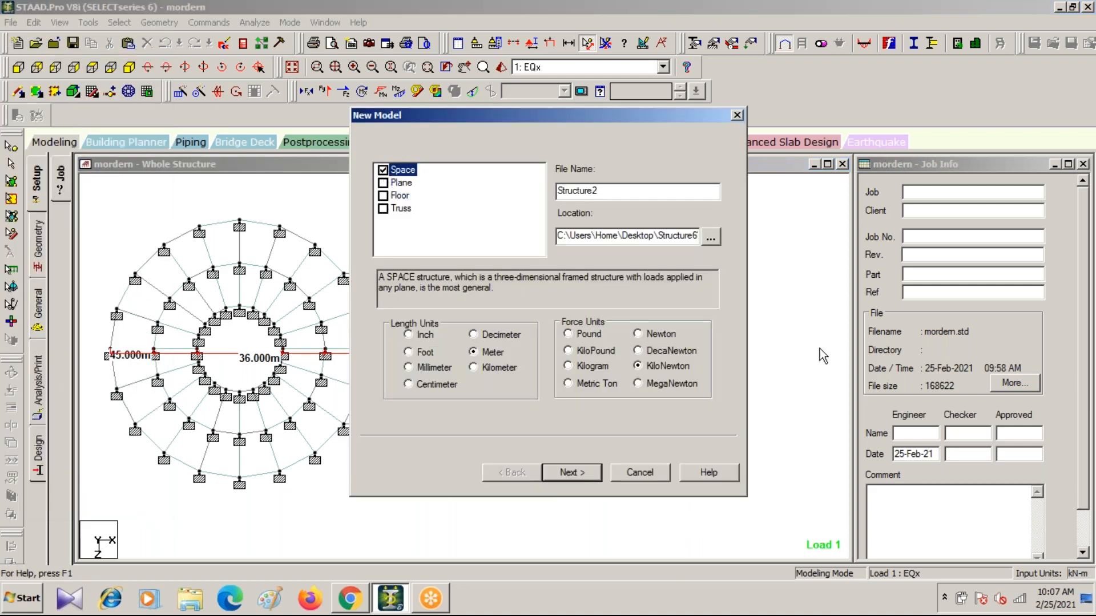
left_click(583, 473)
left_click(580, 340)
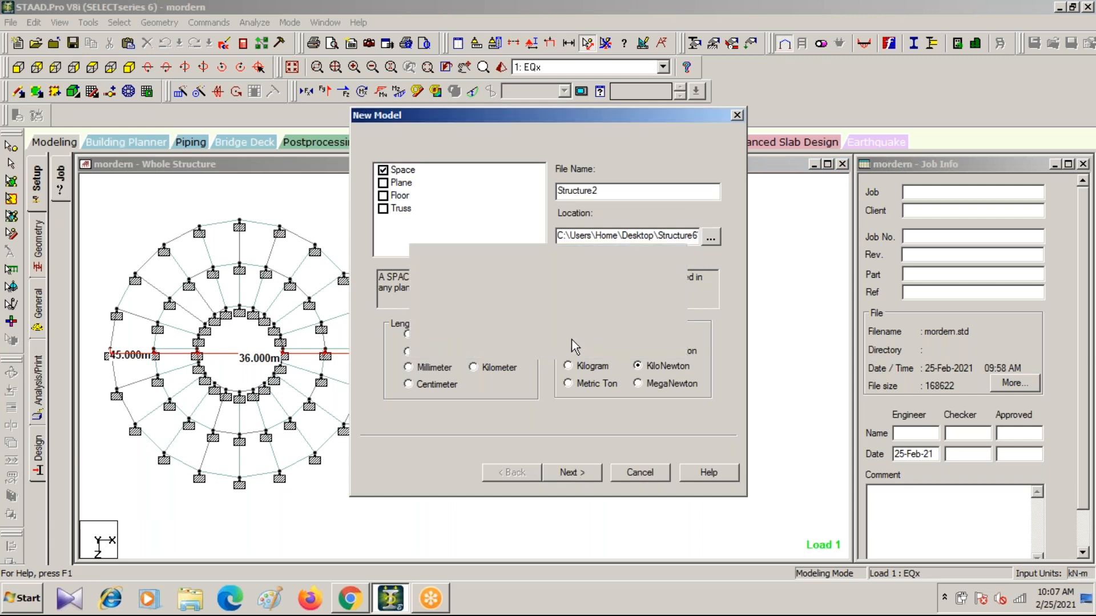
left_click(649, 471)
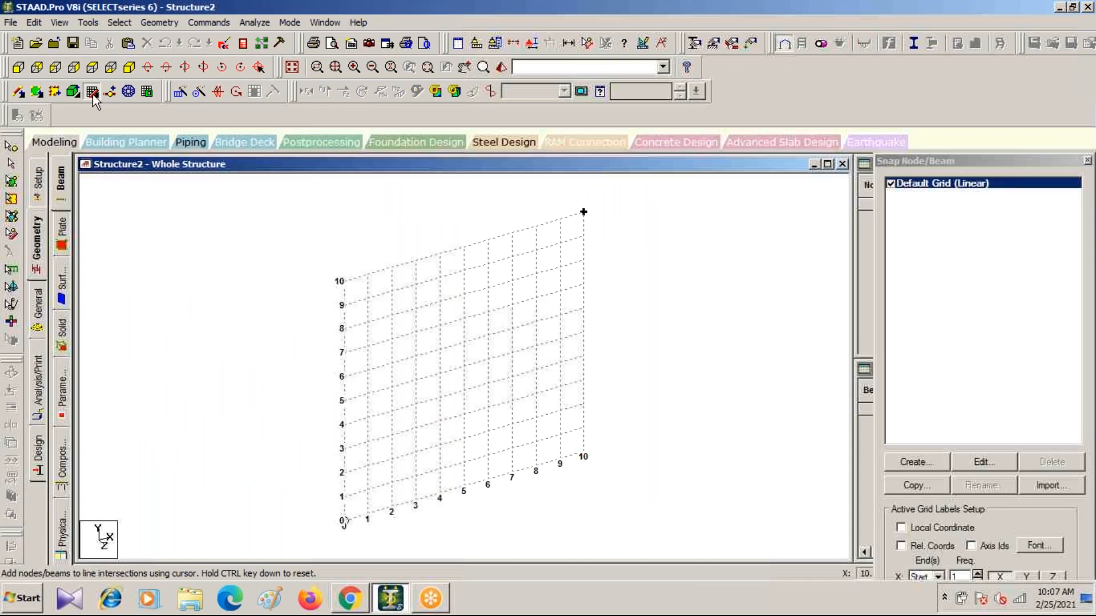
left_click(91, 93)
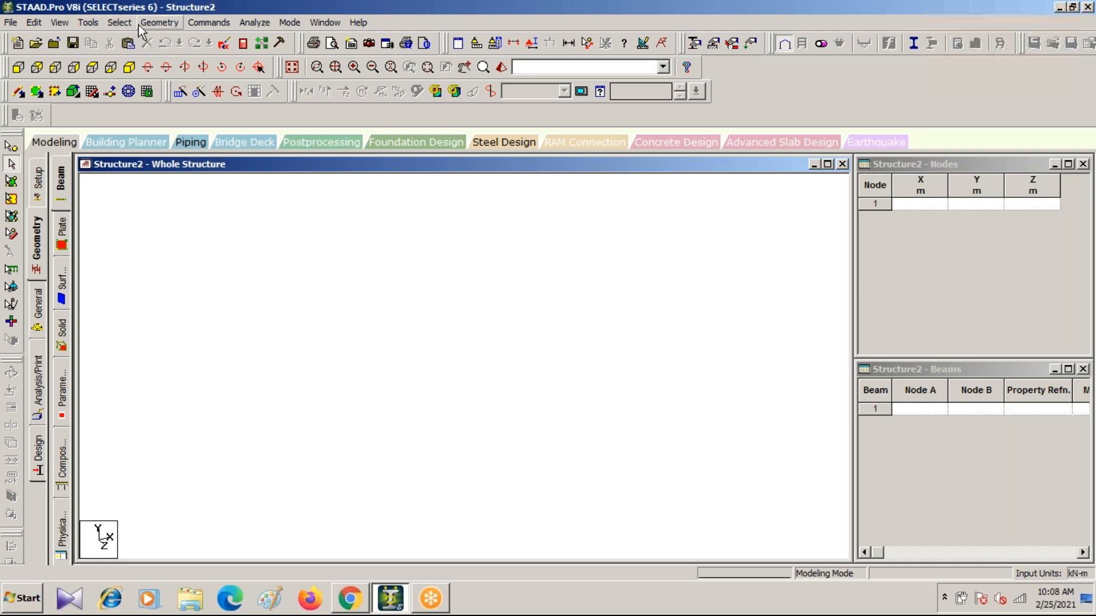
Run the Structure Wizard and pick the Circular Beam prototype from the Frame Models.
left_click(159, 22)
left_click(205, 489)
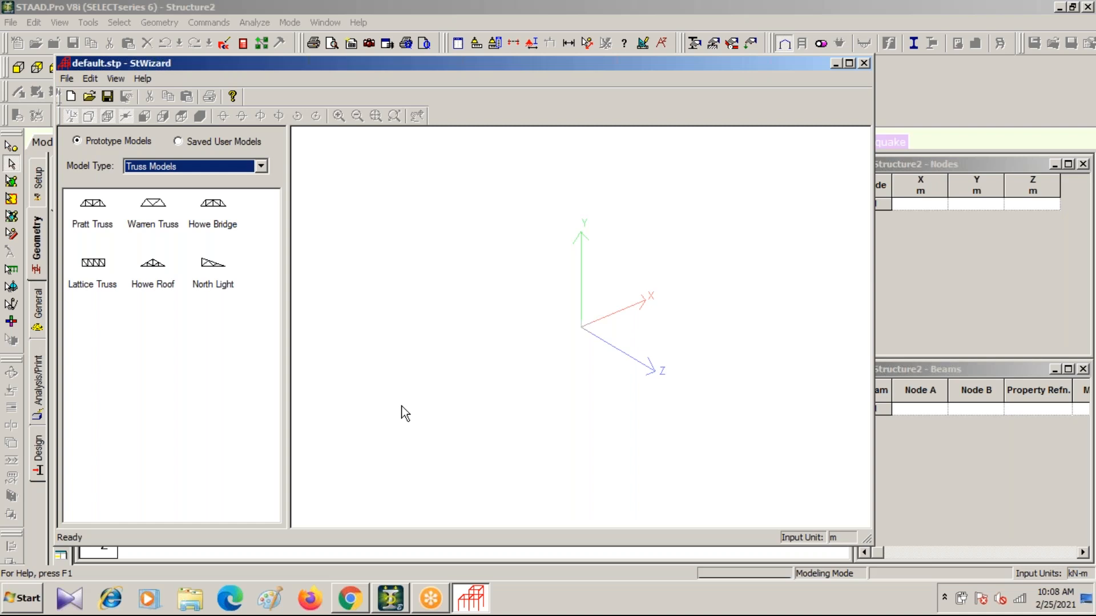
left_click(262, 166)
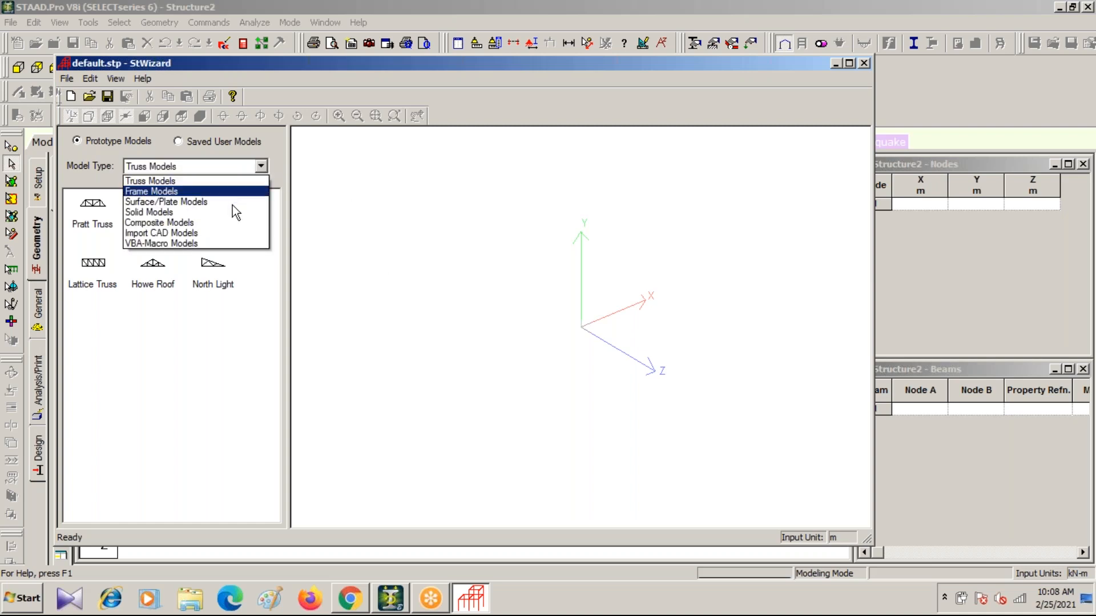
left_click(225, 192)
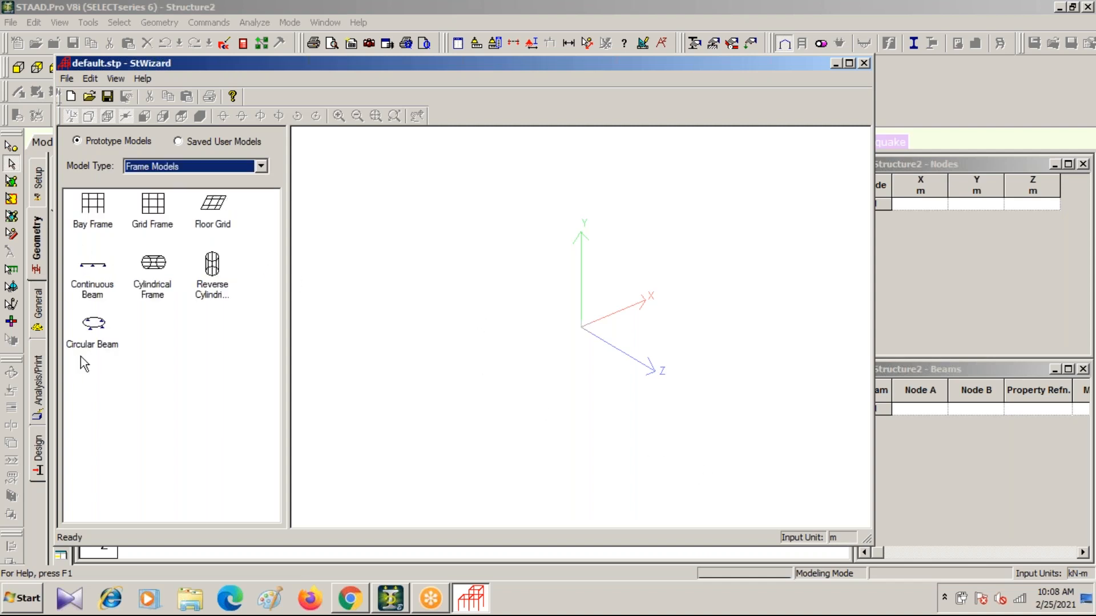
left_click(209, 294)
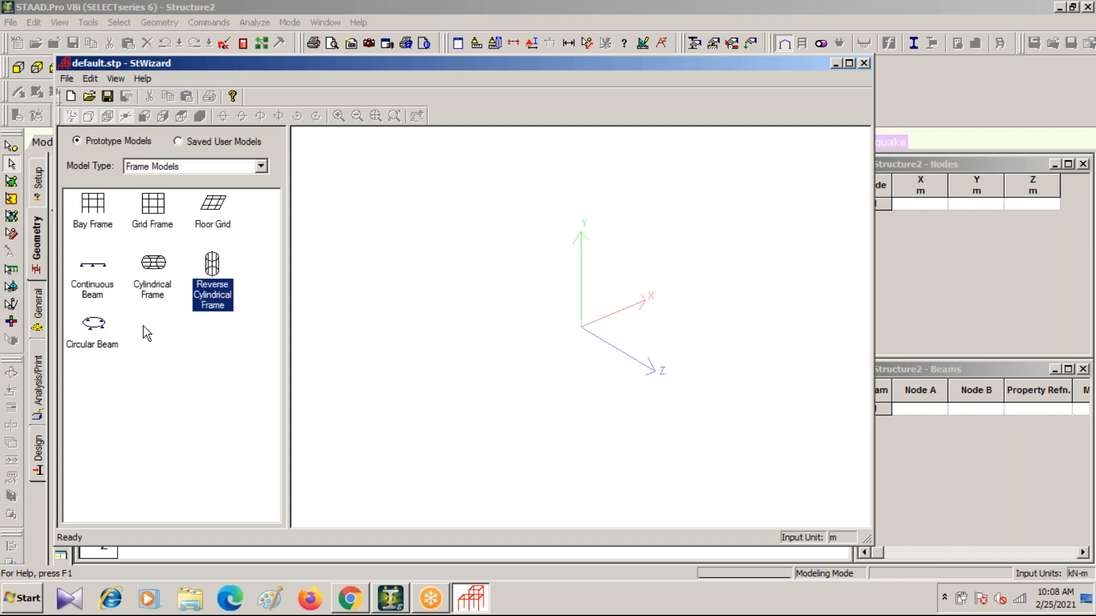
left_click(94, 341)
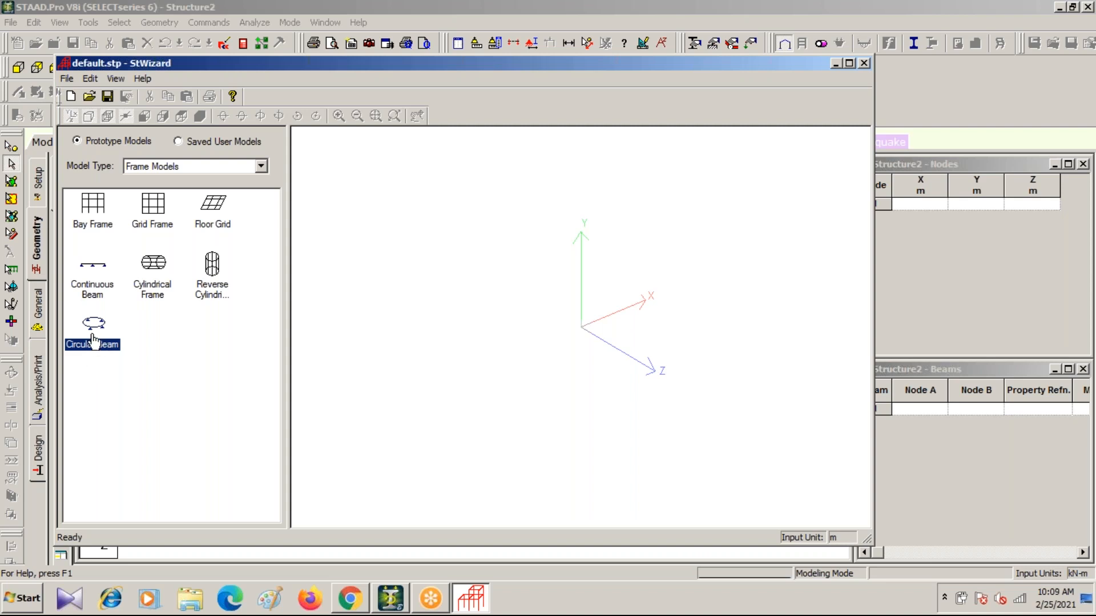
Generate a 360° Circular Beam prototype with a 6 m radius and 20 bays along the periphery.
double_click(93, 340)
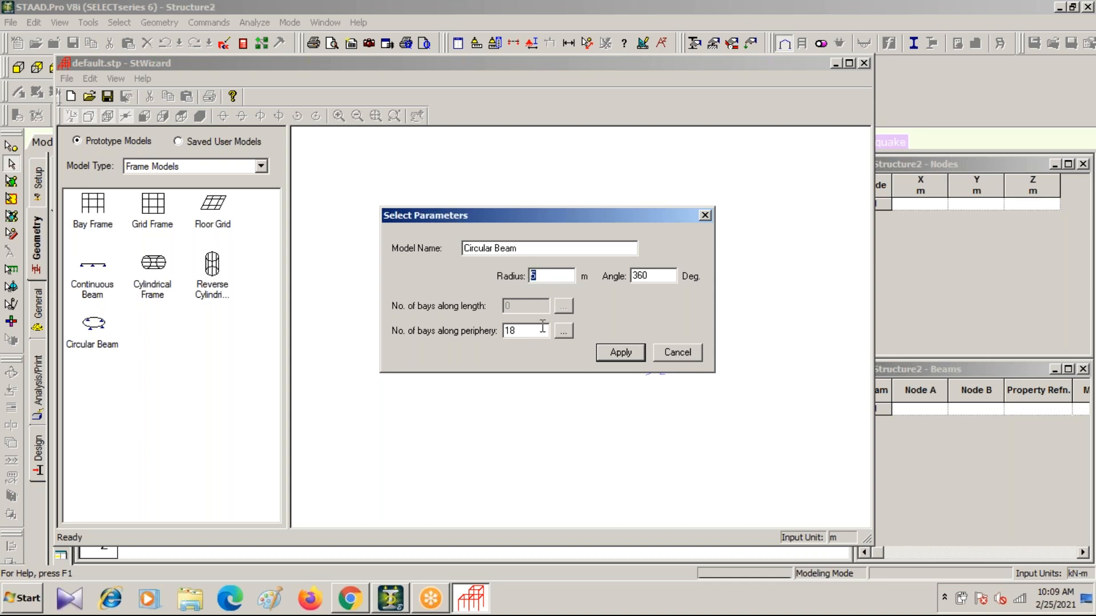
type("6")
key("Tab")
key("Tab")
type("20")
left_click(622, 353)
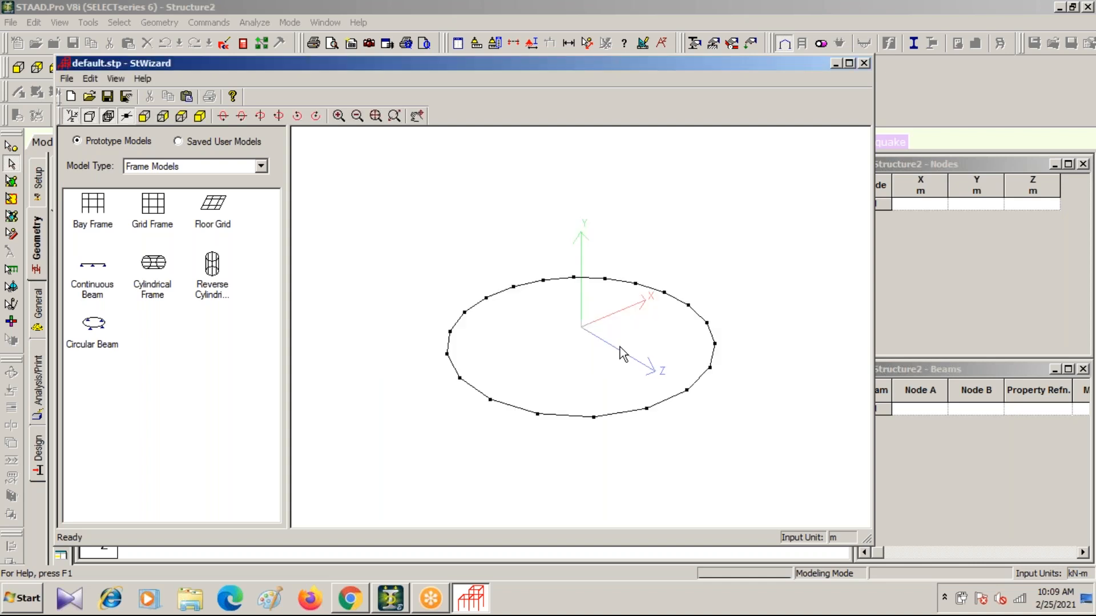
Merge the 6 m ring into the STAAD.Pro model at X, Y, Z offsets of 0 and show it in plan.
left_click(186, 96)
left_click(607, 326)
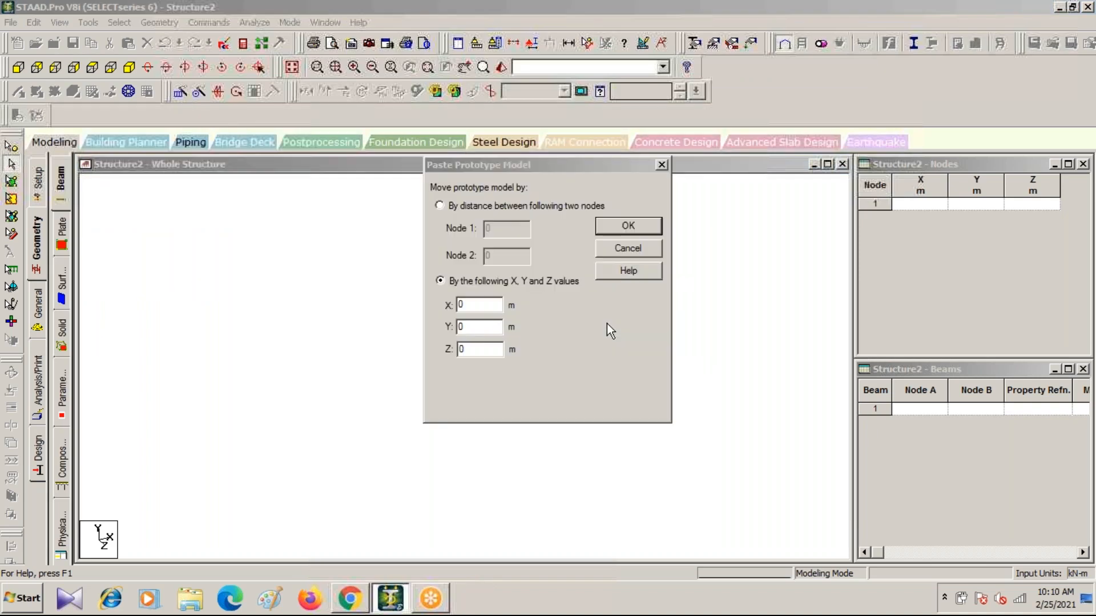
left_click(635, 223)
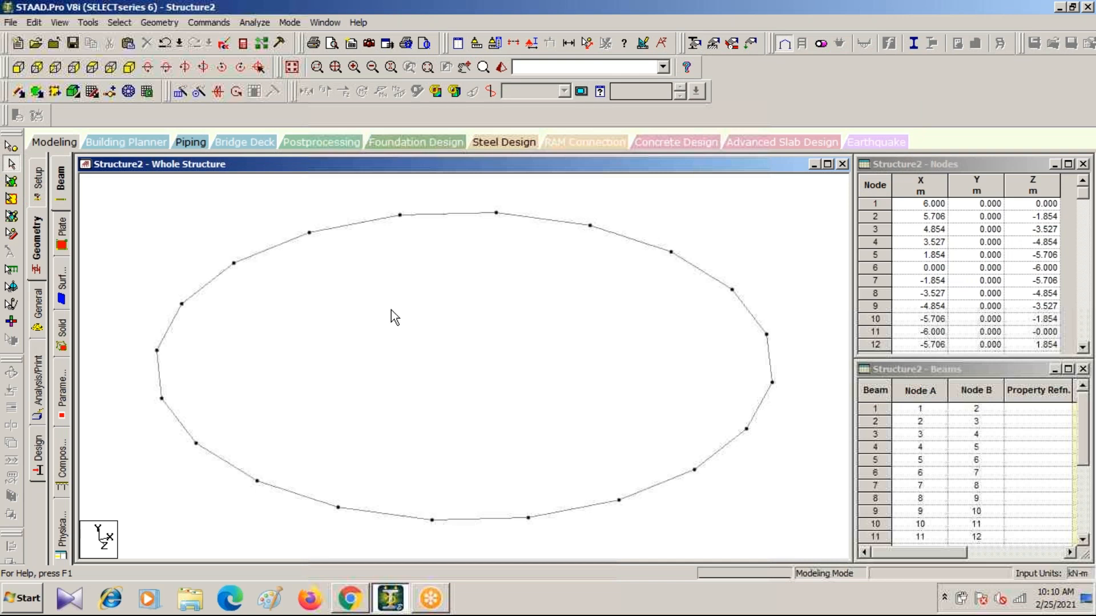
scroll(511, 354, "down", 5)
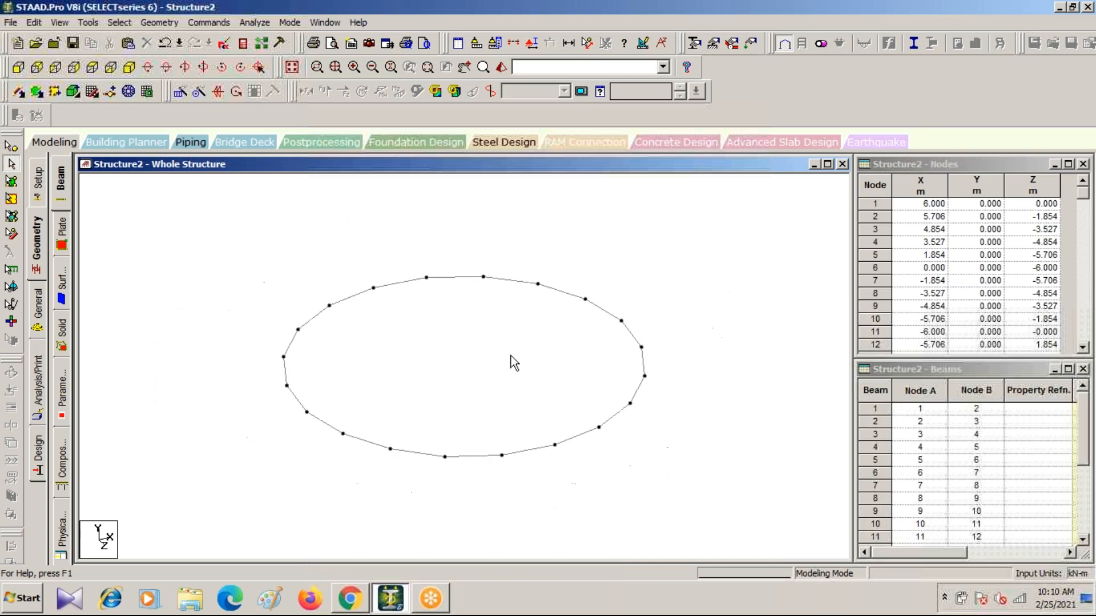
left_click(93, 68)
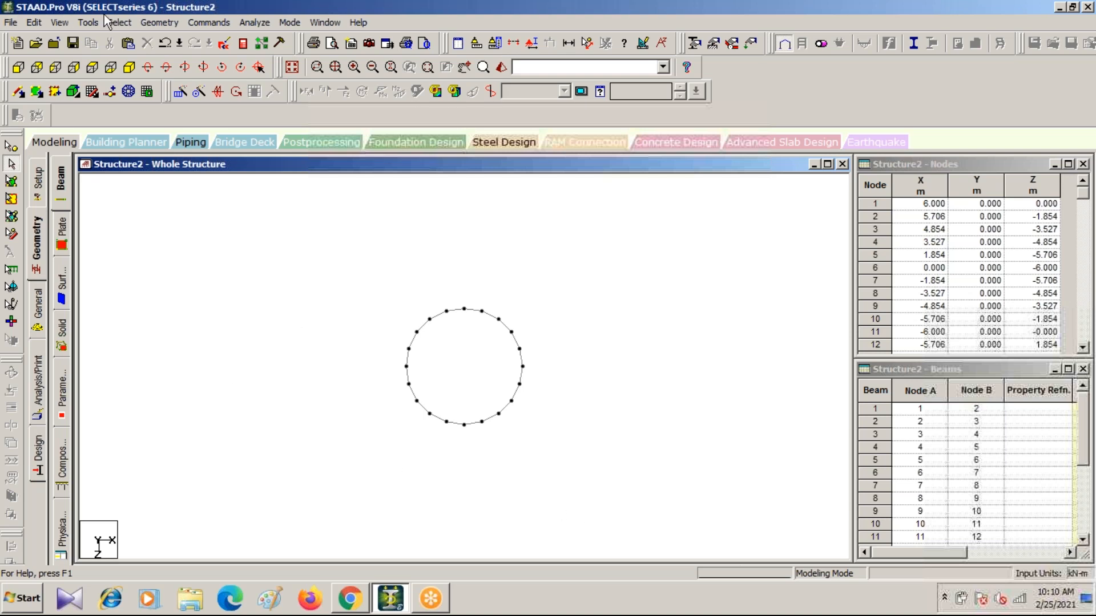
Generate a second Circular Beam prototype in the Structure Wizard with a 12 m radius and 20 bays along the periphery.
left_click(166, 24)
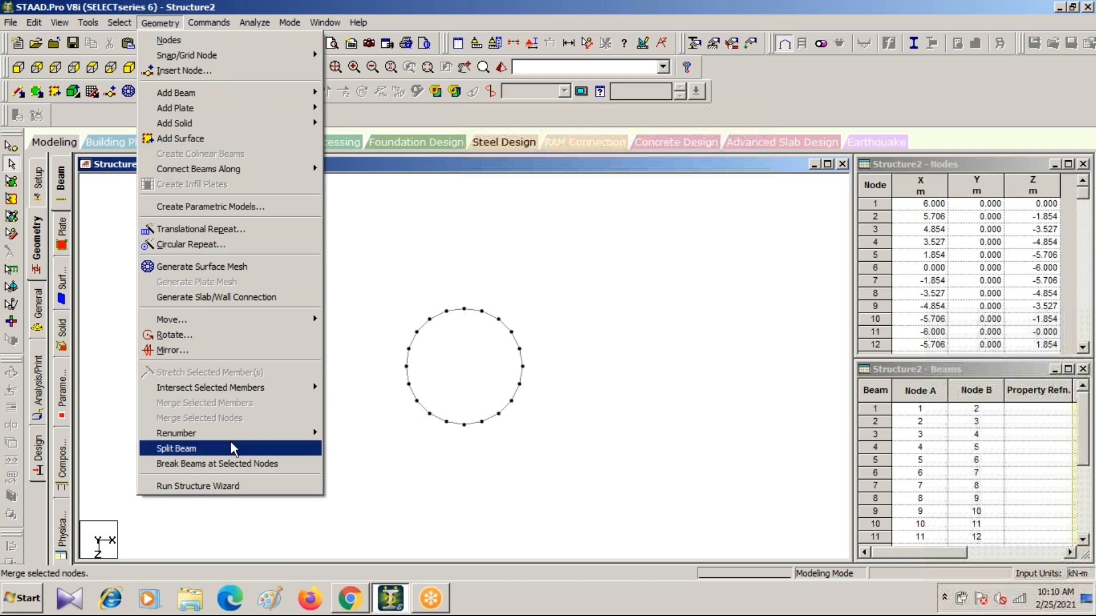
left_click(210, 485)
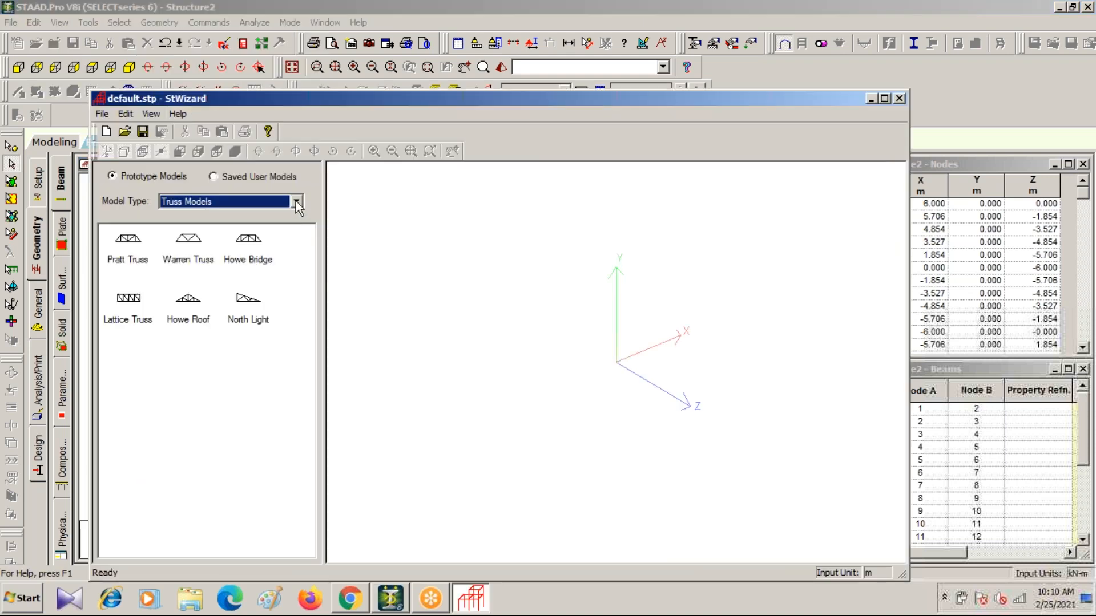
left_click(296, 203)
left_click(199, 224)
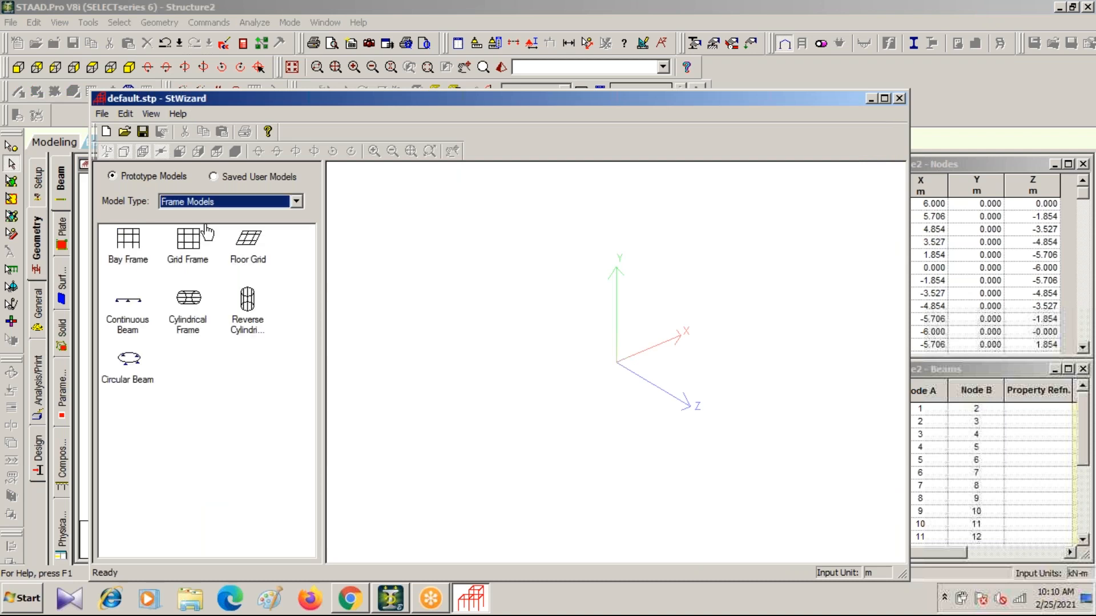
double_click(129, 361)
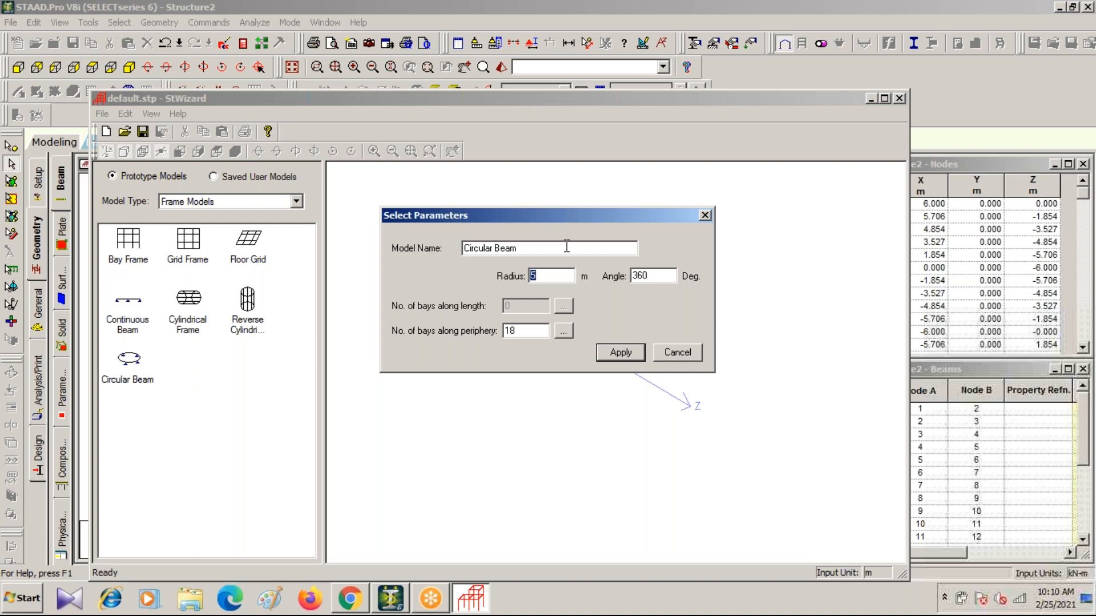
double_click(515, 332)
type("12")
double_click(510, 331)
type("20")
double_click(536, 275)
double_click(539, 274)
left_click(618, 352)
Merge the 12 m ring into the model, concentric with the first ring.
left_click(222, 134)
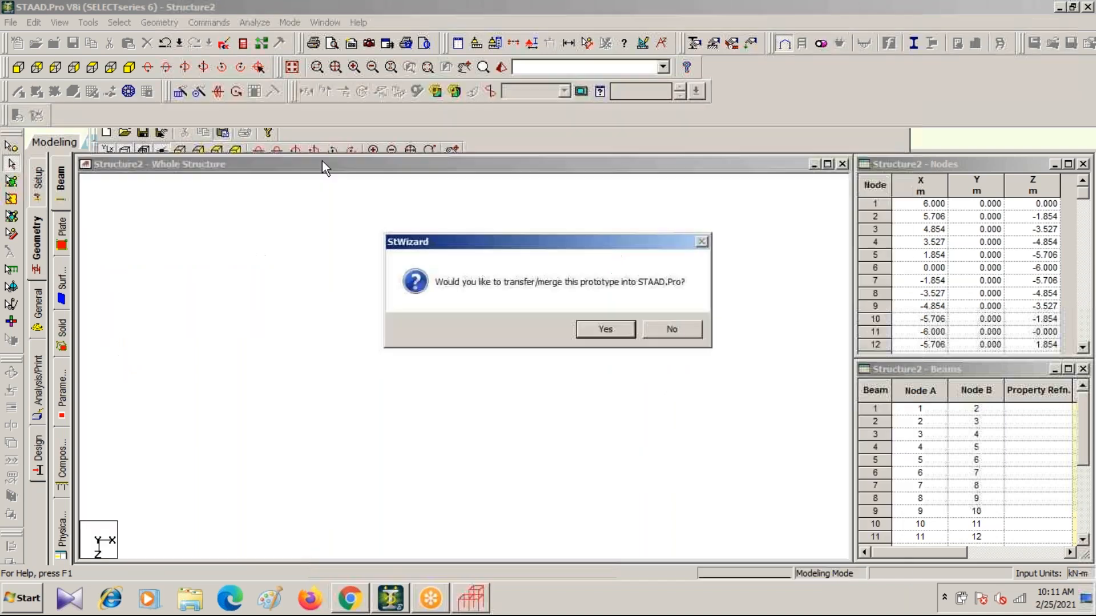
left_click(598, 329)
left_click(627, 227)
scroll(460, 354, "up", 3)
scroll(460, 355, "up", 1)
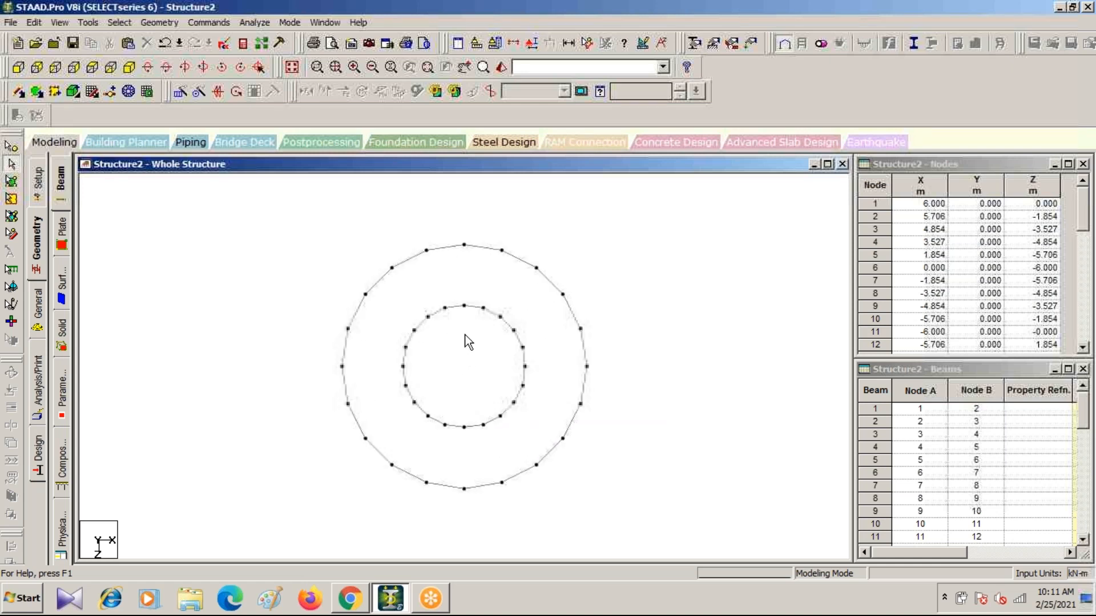
Generate a third Circular Beam prototype in the Structure Wizard with an 18 m radius and 20 bays along the periphery.
left_click(160, 22)
left_click(181, 487)
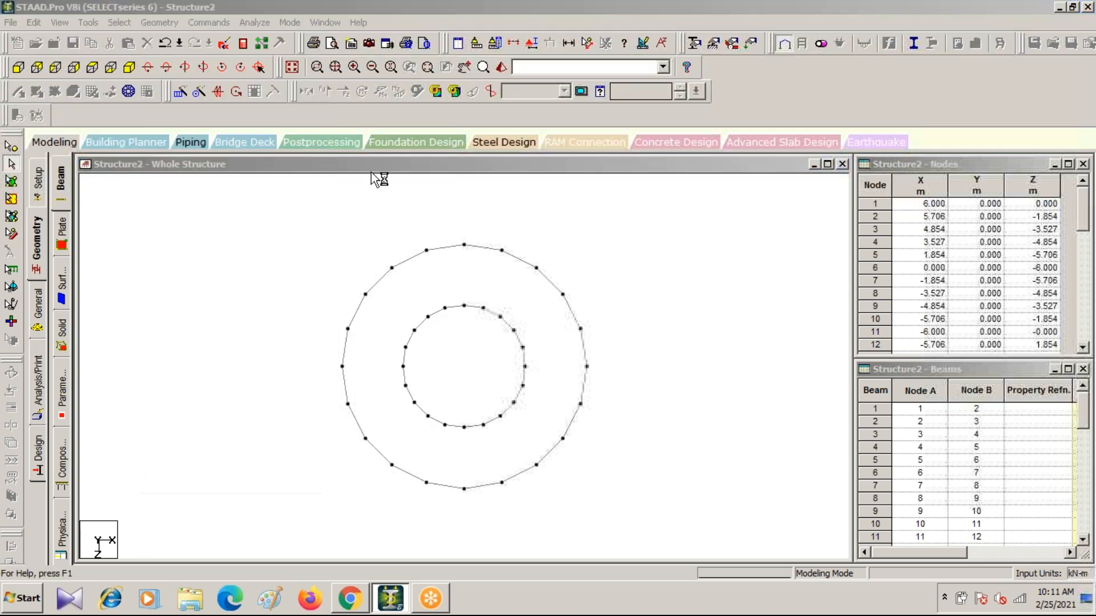
left_click(313, 219)
left_click(246, 245)
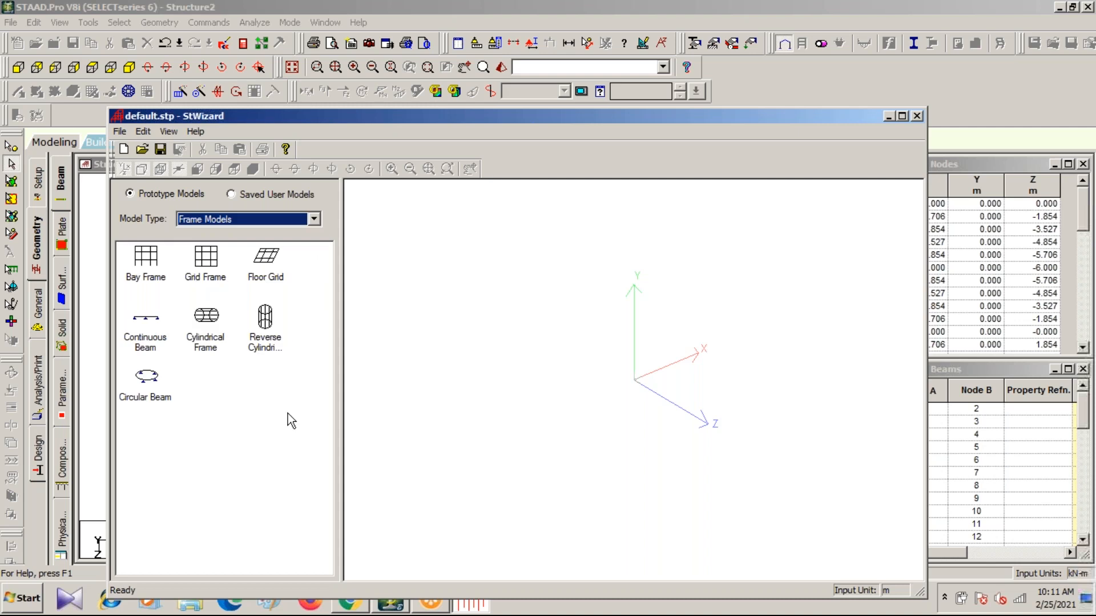
double_click(143, 379)
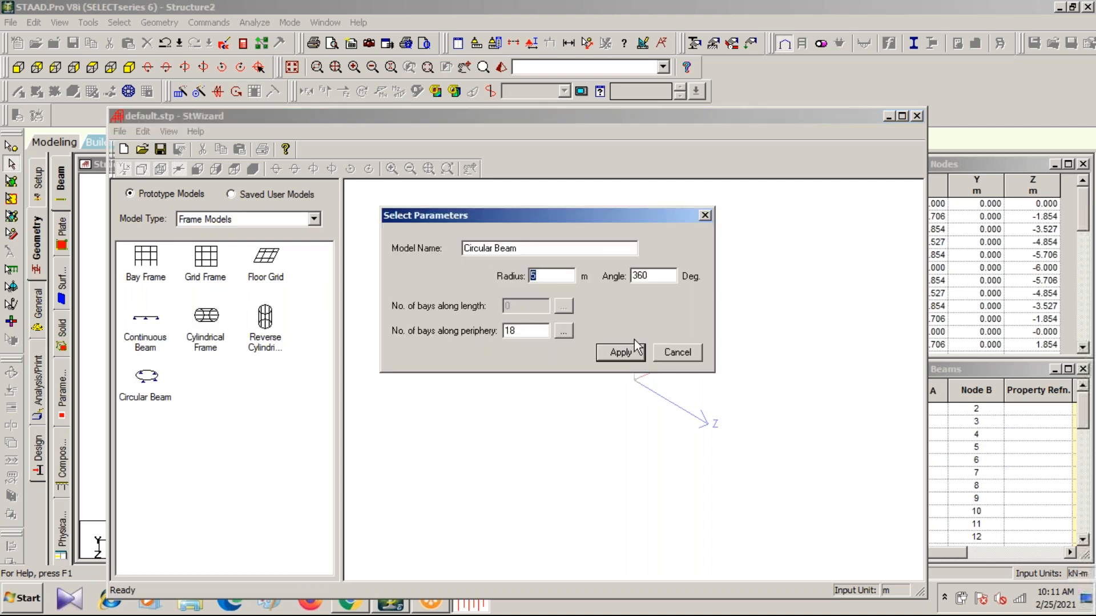
type("18")
double_click(527, 333)
type("20")
left_click(620, 352)
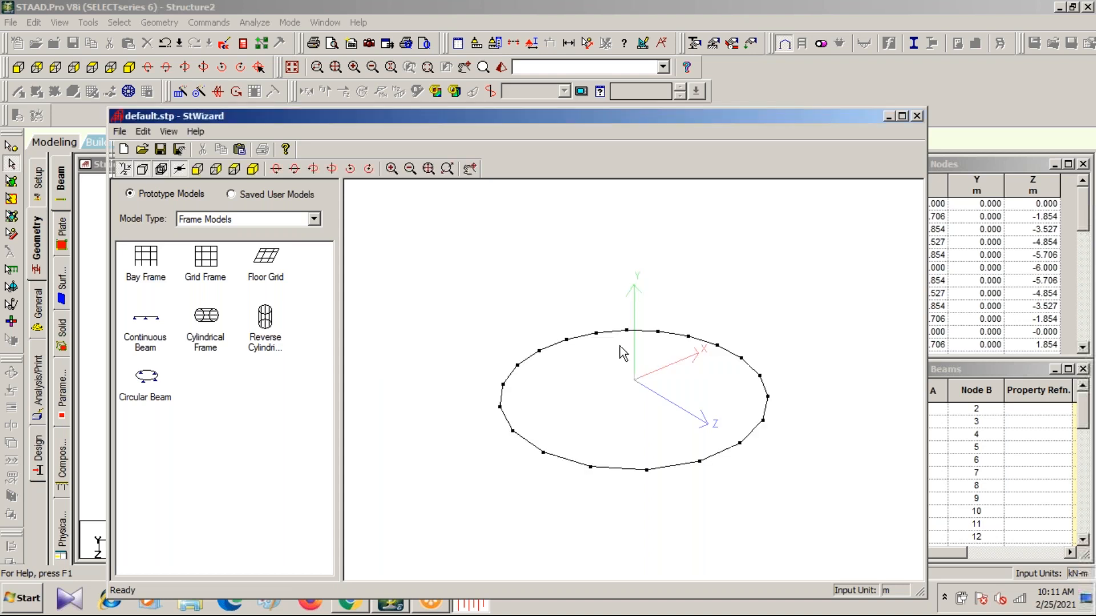
Merge the 18 m ring into the model at X, Y, Z offsets of 0, around the two existing rings.
left_click(239, 150)
left_click(597, 327)
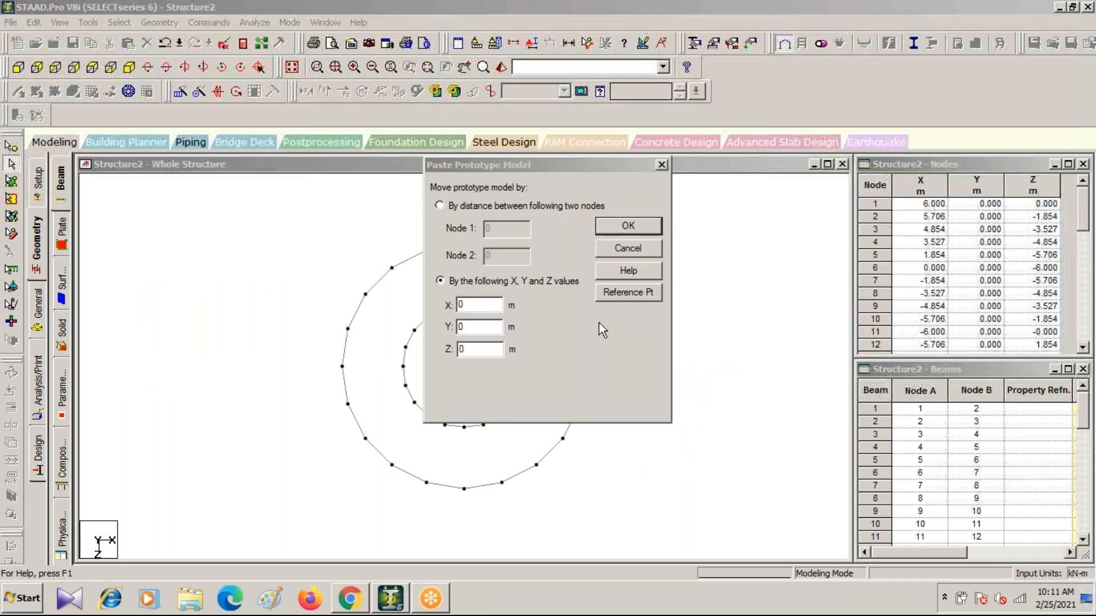
left_click(626, 227)
scroll(471, 392, "up", 2)
scroll(468, 386, "up", 3)
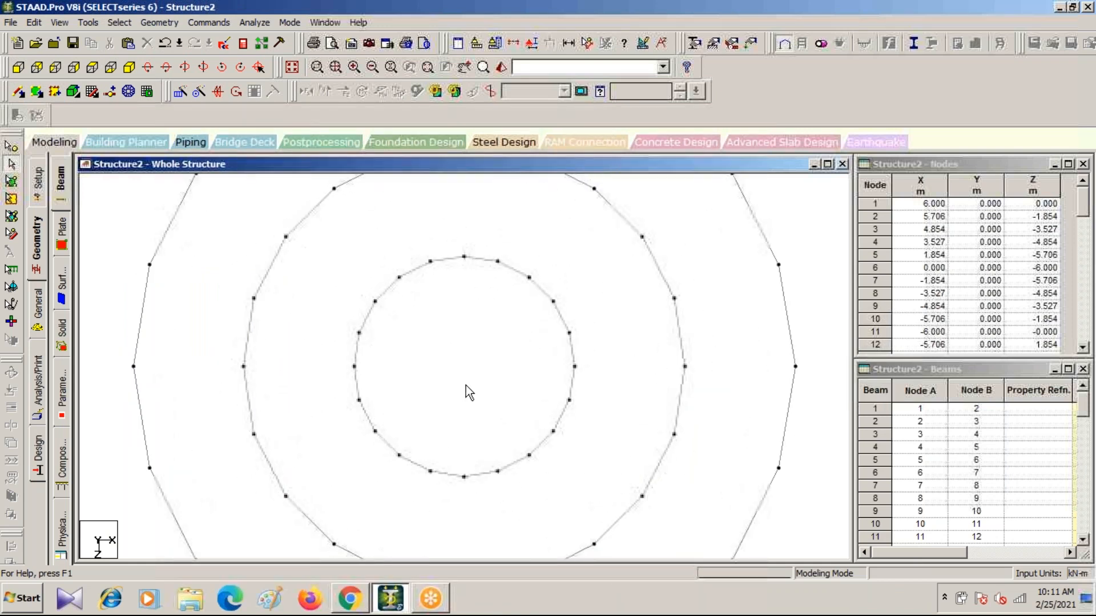
Add radial beams along the negative X axis from the outer ring through the middle ring to the inner ring.
scroll(464, 385, "down", 2)
middle_click_drag(464, 387, 355, 381)
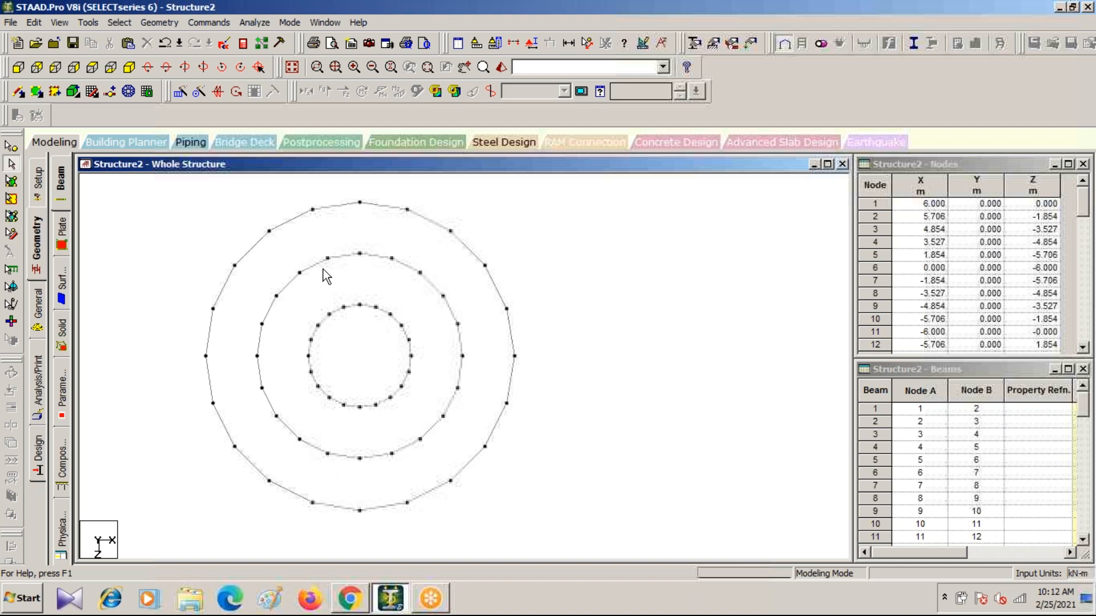
left_click(18, 92)
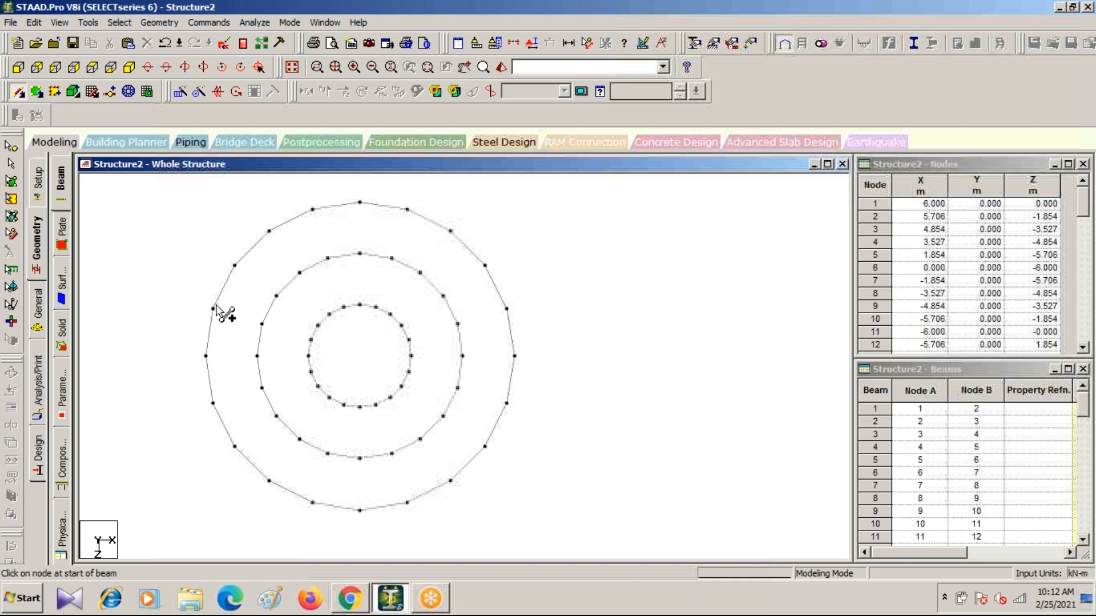
left_click_drag(205, 356, 308, 356)
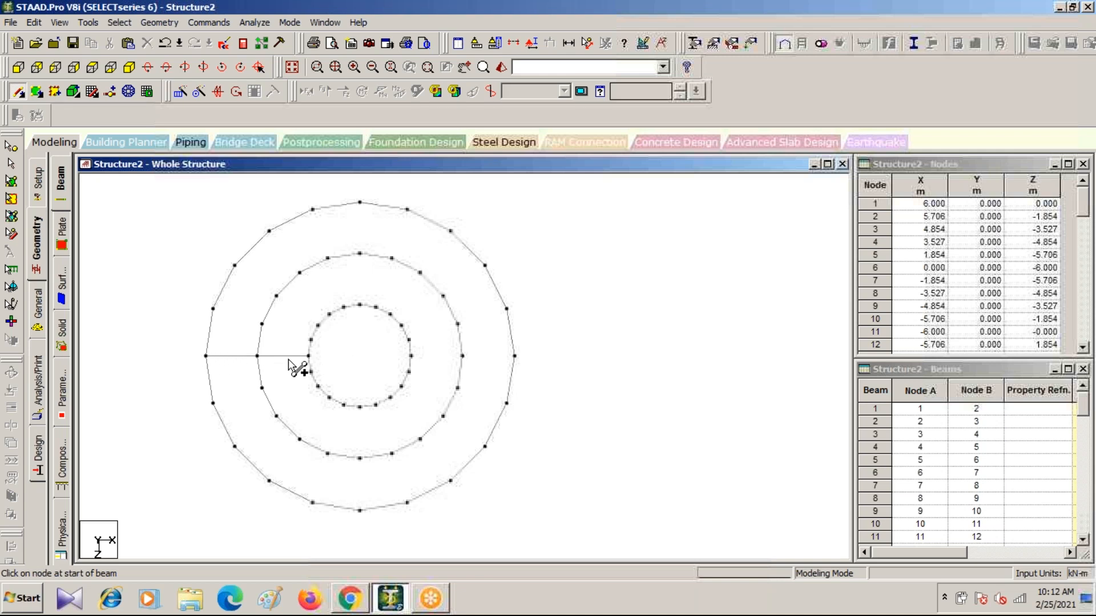
left_click(19, 92)
left_click(12, 165)
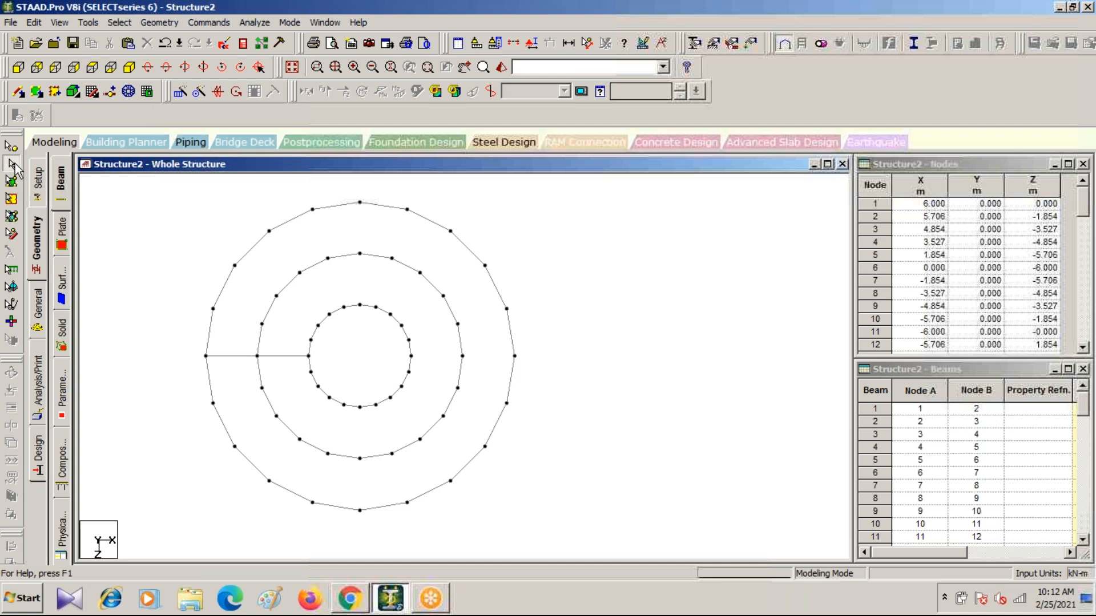
Select the two radial beams, start a 3D circular repeat for them, and save the modified structure.
left_click(224, 356)
left_click(277, 356, "ctrl")
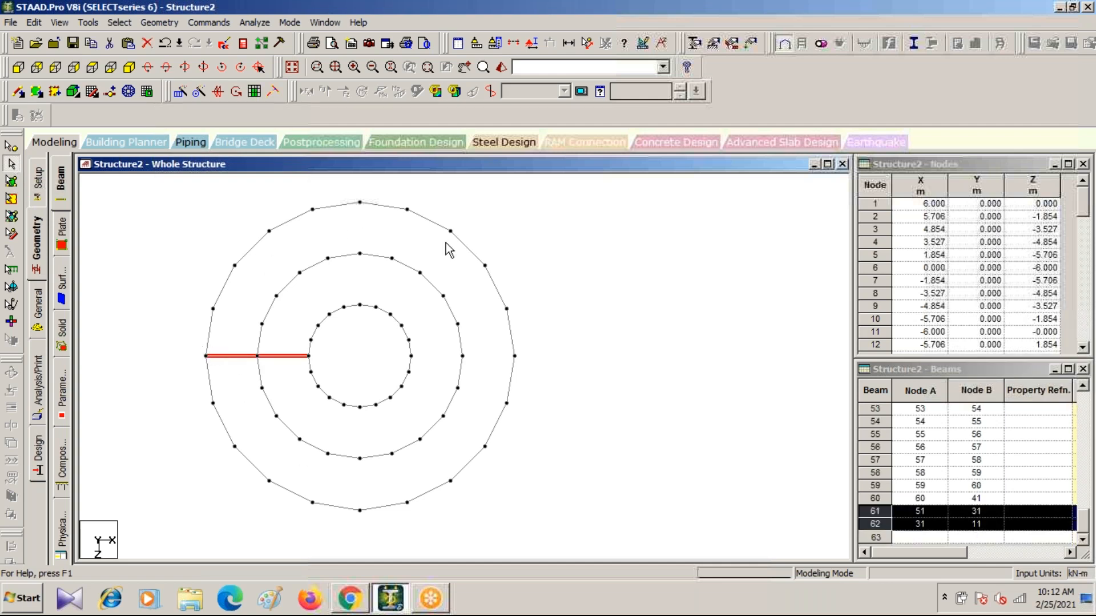
left_click(200, 92)
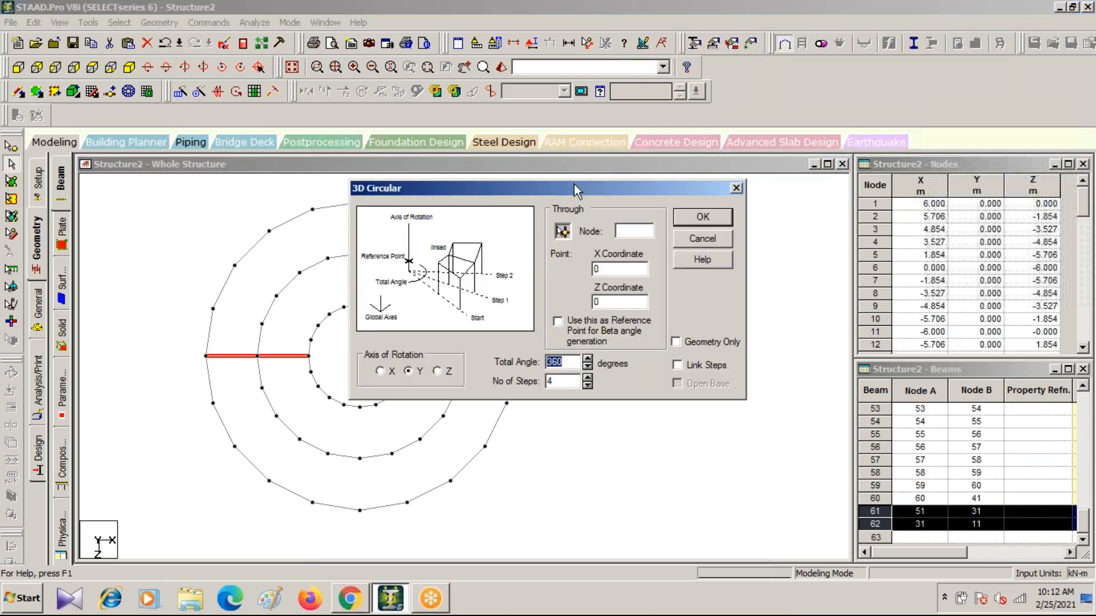
left_click_drag(579, 189, 767, 194)
left_click(734, 333)
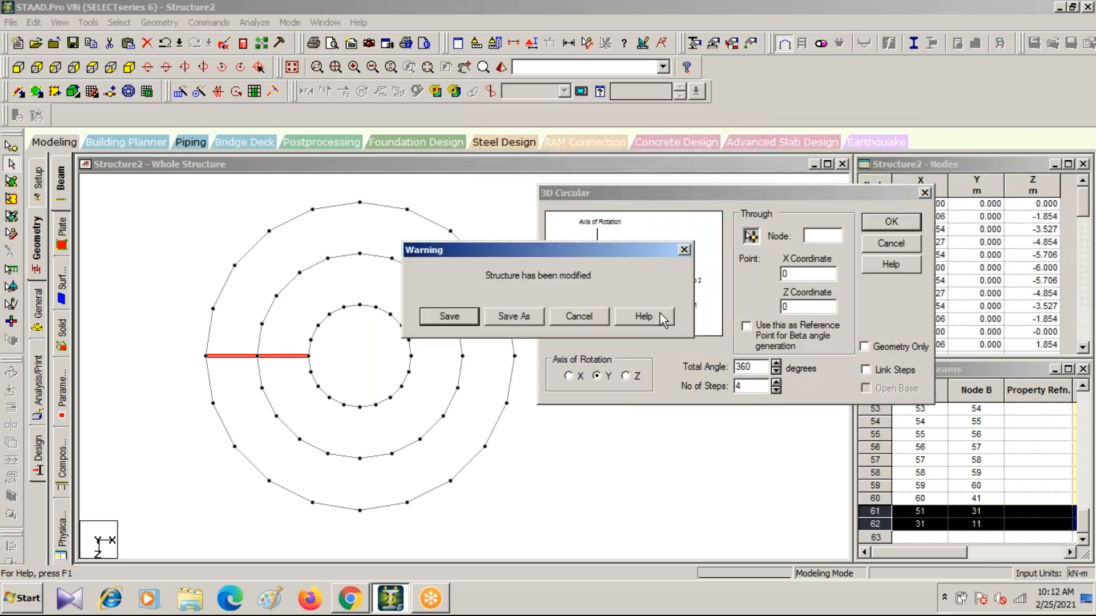
left_click(468, 312)
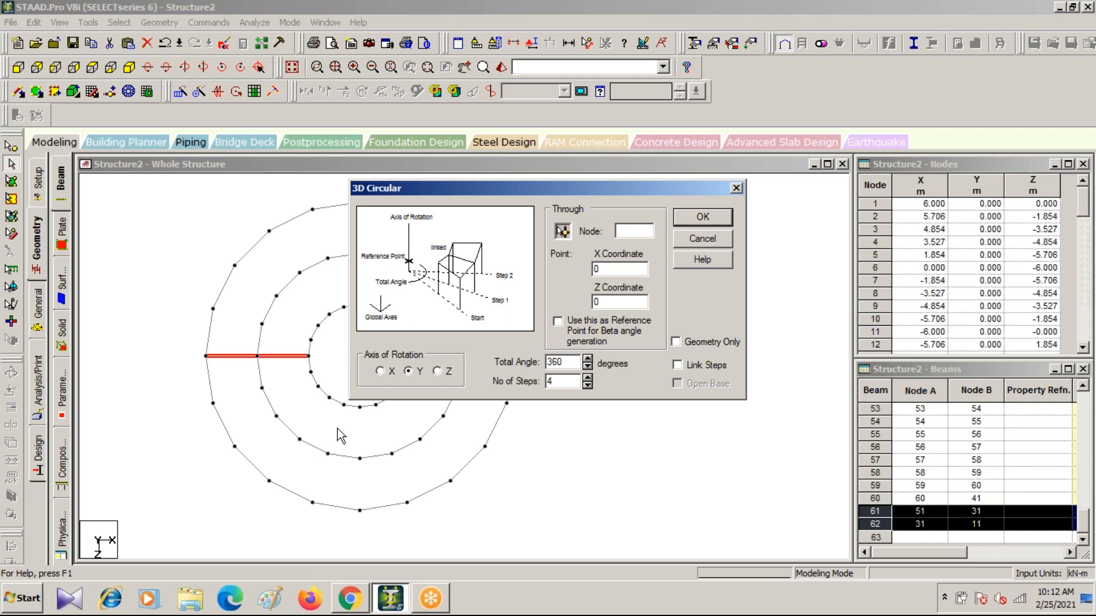
Repeat the selected radial beams circularly about the Y axis through X 0, Z 0, over 360 degrees in 20 steps.
left_click(129, 67)
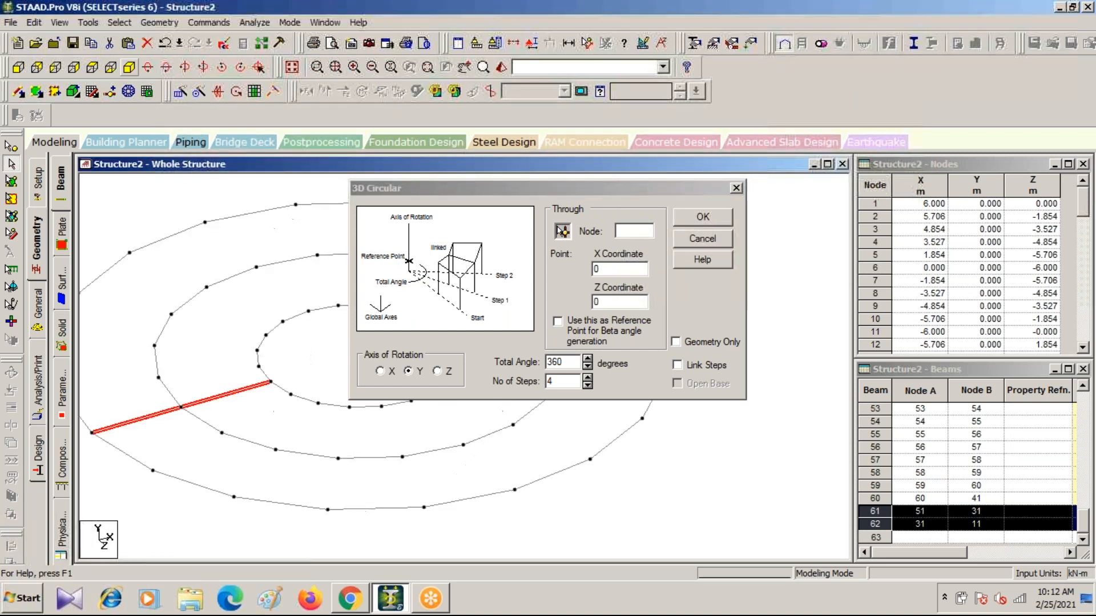
left_click(451, 183)
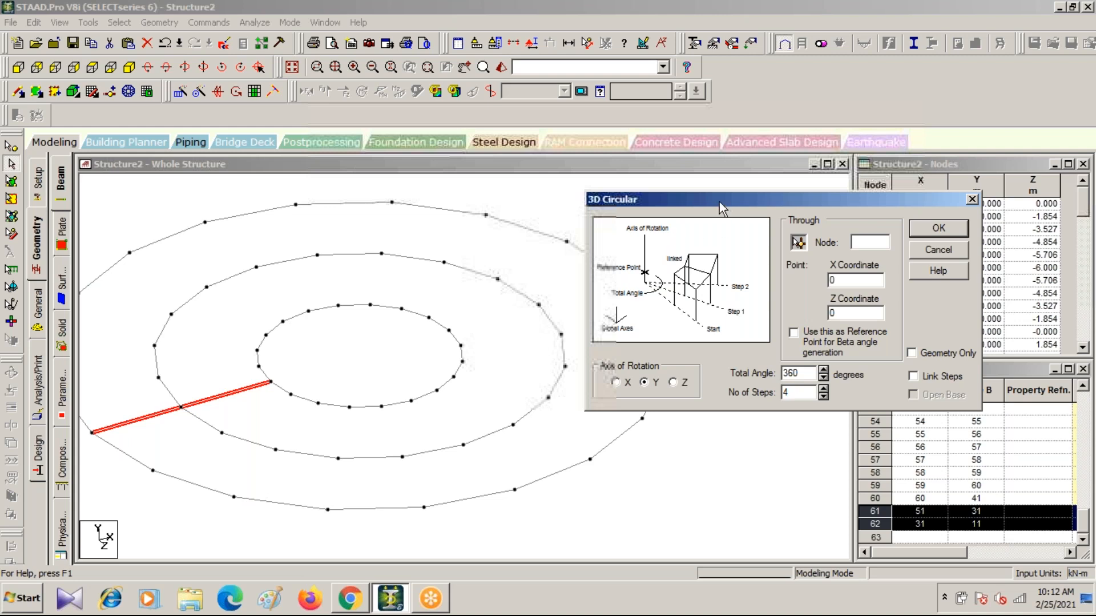
left_click_drag(713, 195, 554, 184)
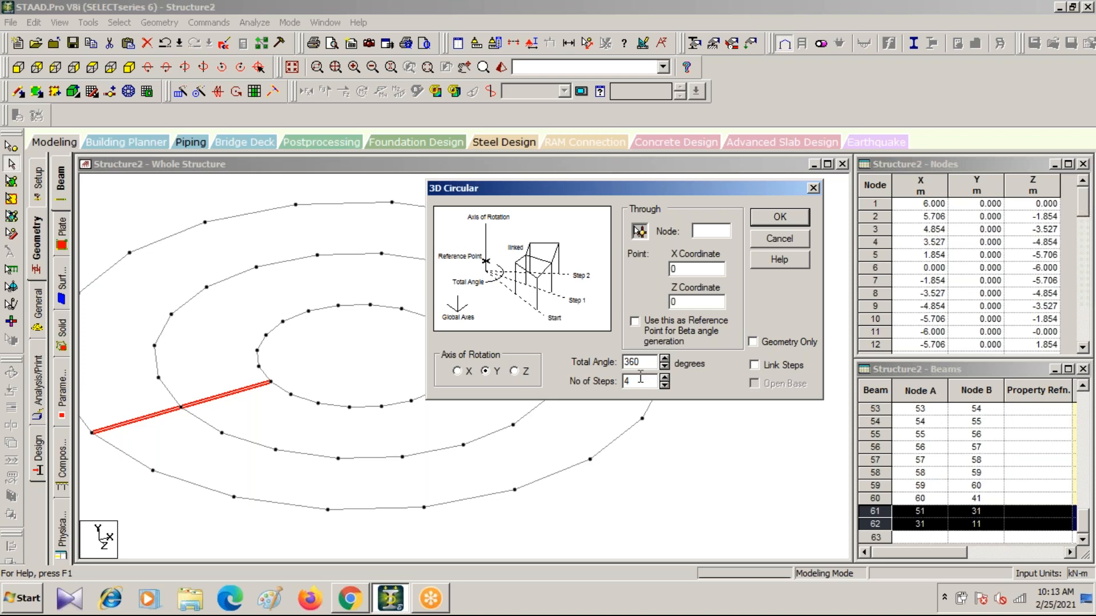
left_click(641, 232)
left_click(640, 232)
double_click(631, 381)
type("20")
left_click_drag(679, 187, 465, 125)
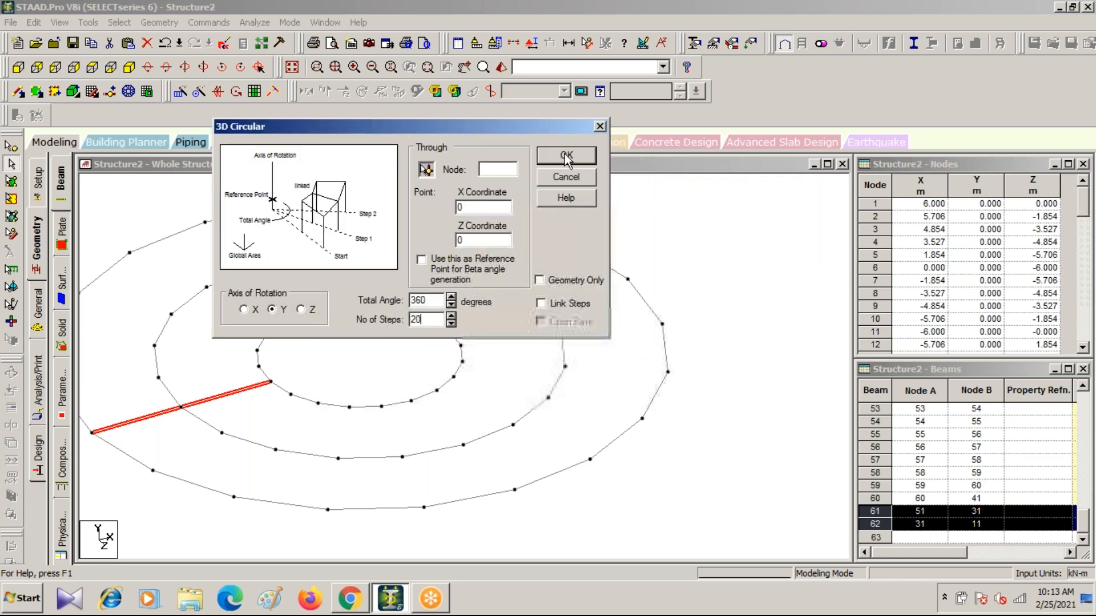
left_click(567, 158)
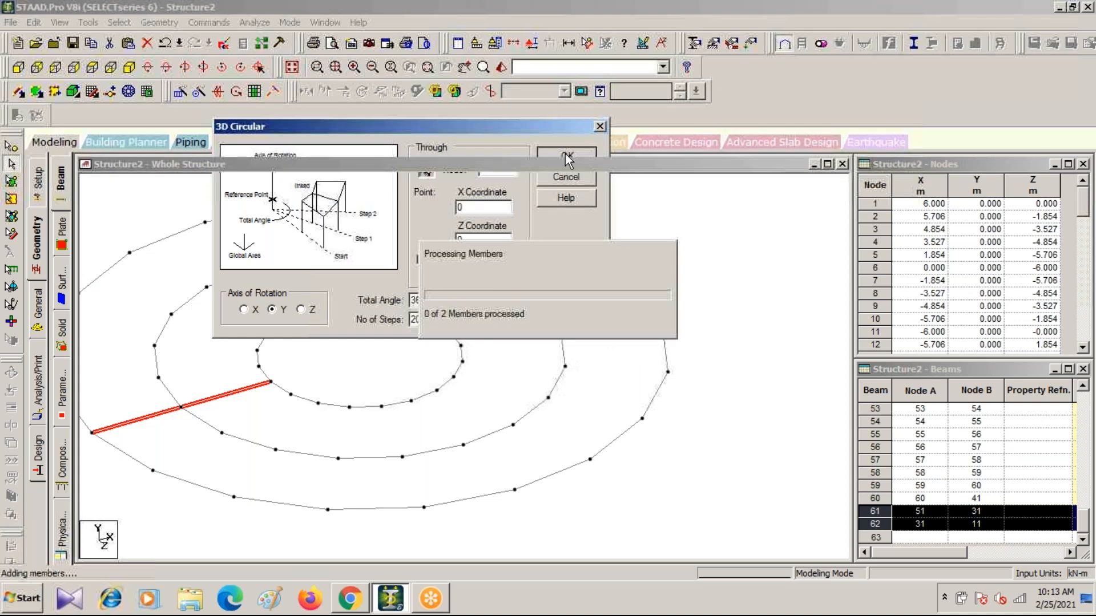
Copy the entire circular floor grid and paste the duplicate 50 m away along X, with Y and Z offsets of 0.
scroll(378, 348, "down", 5)
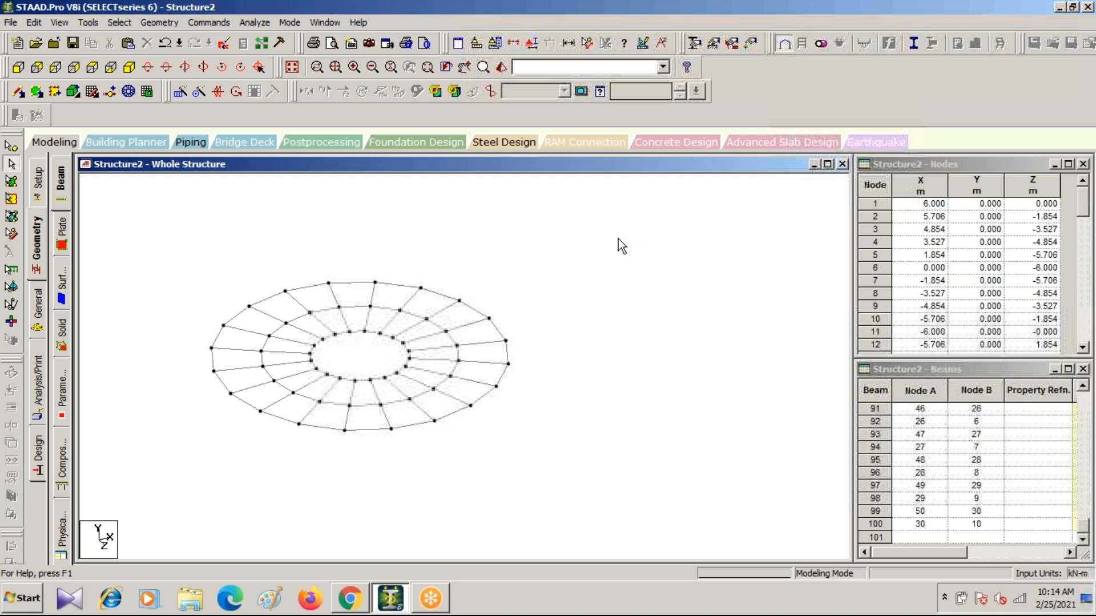
left_click_drag(162, 242, 593, 484)
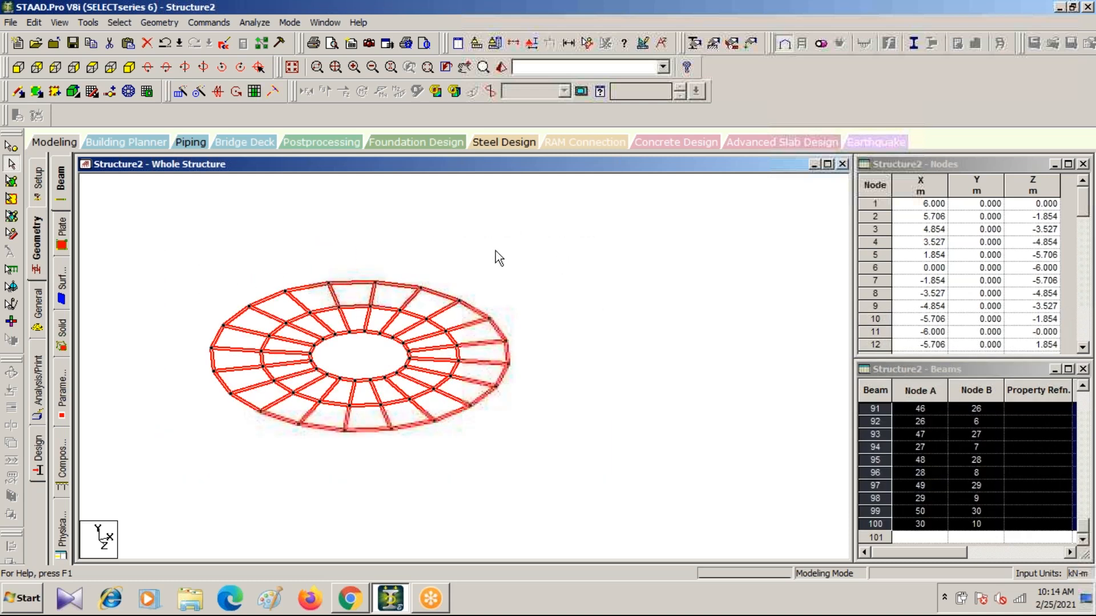
right_click(477, 231)
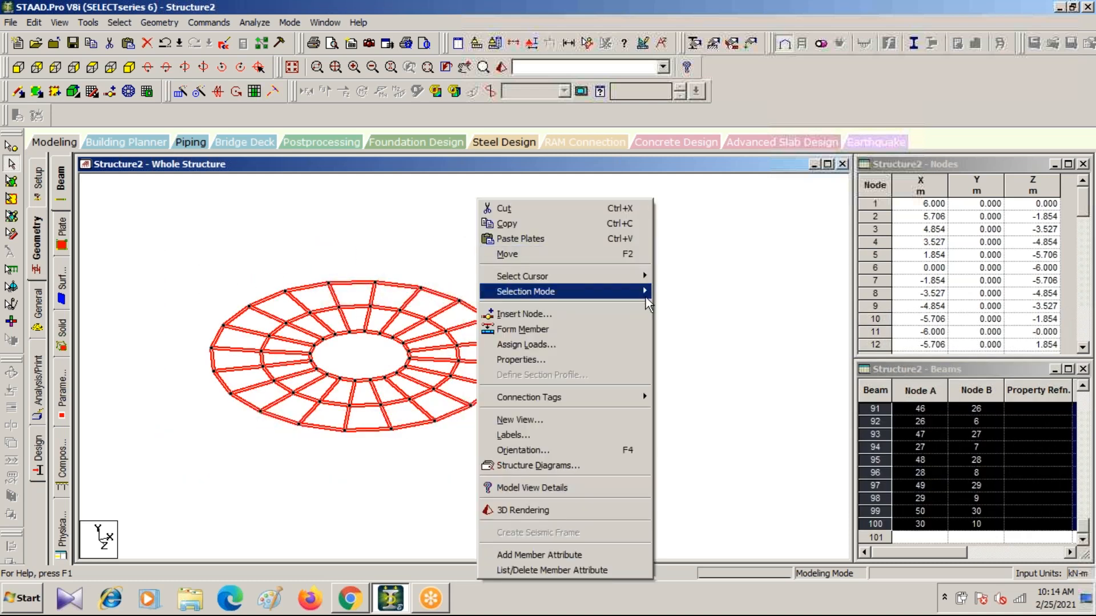
left_click(541, 225)
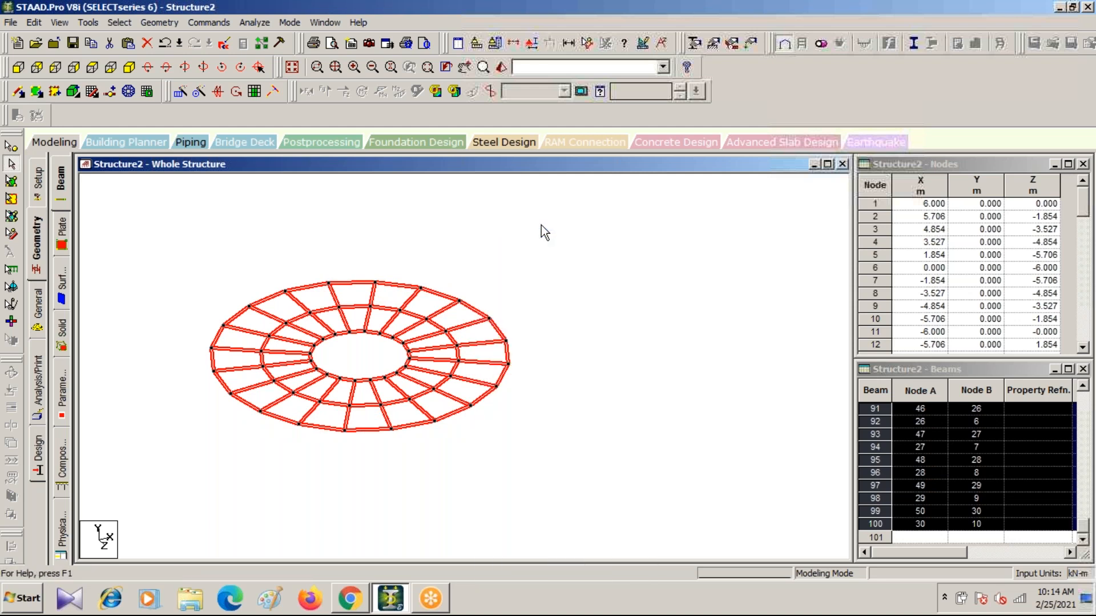
right_click(475, 217)
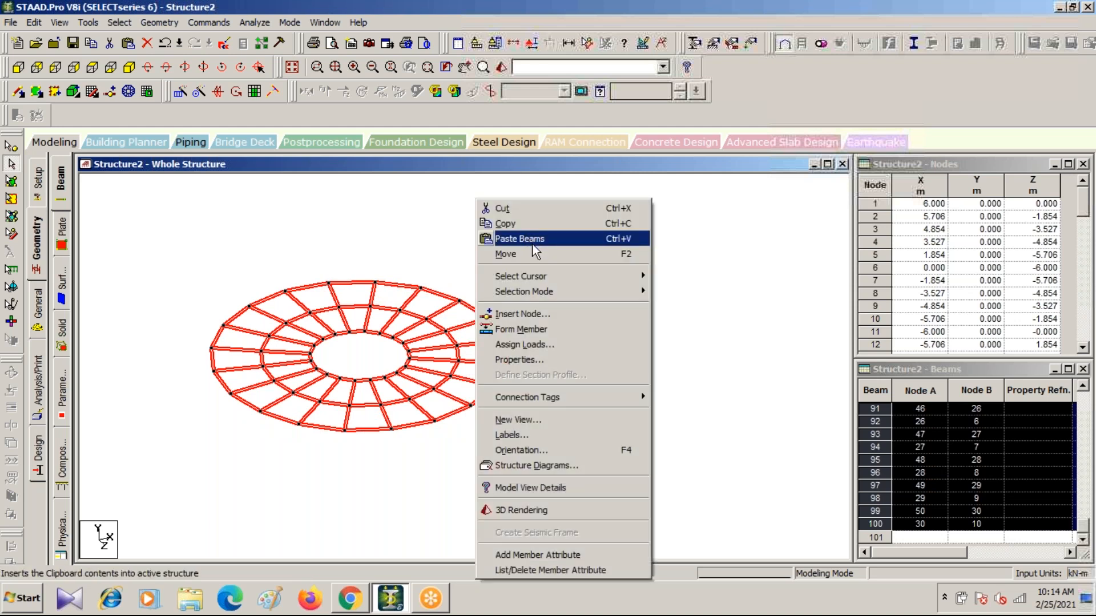
left_click(539, 240)
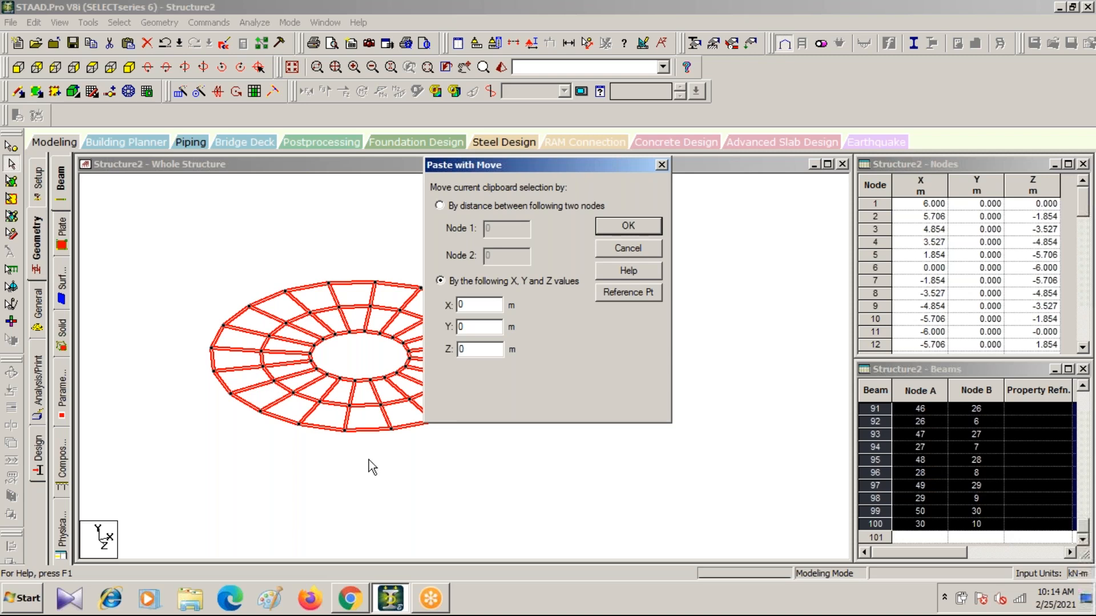
left_click_drag(469, 307, 447, 295)
type("50")
left_click(628, 226)
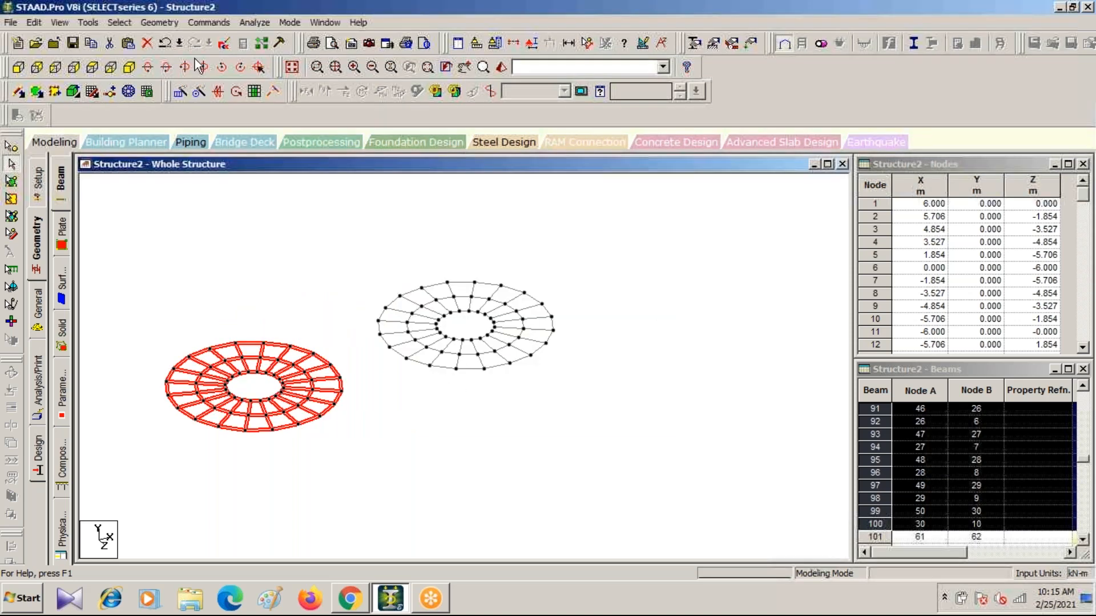
Add five parallel beams linking the facing outer-ring nodes of the two circular grids.
left_click(94, 66)
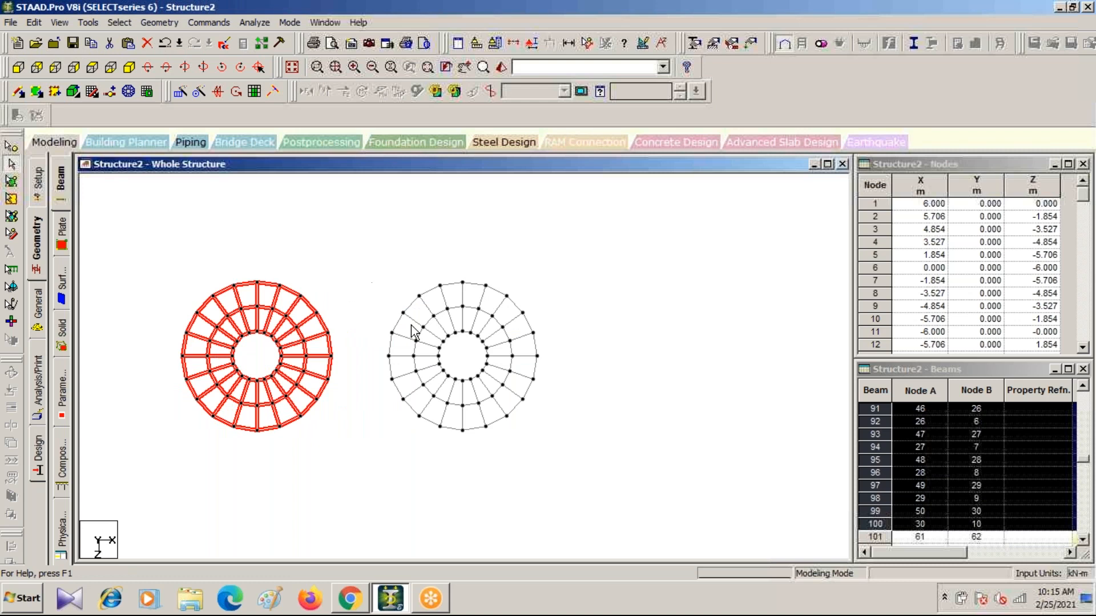
left_click(350, 271)
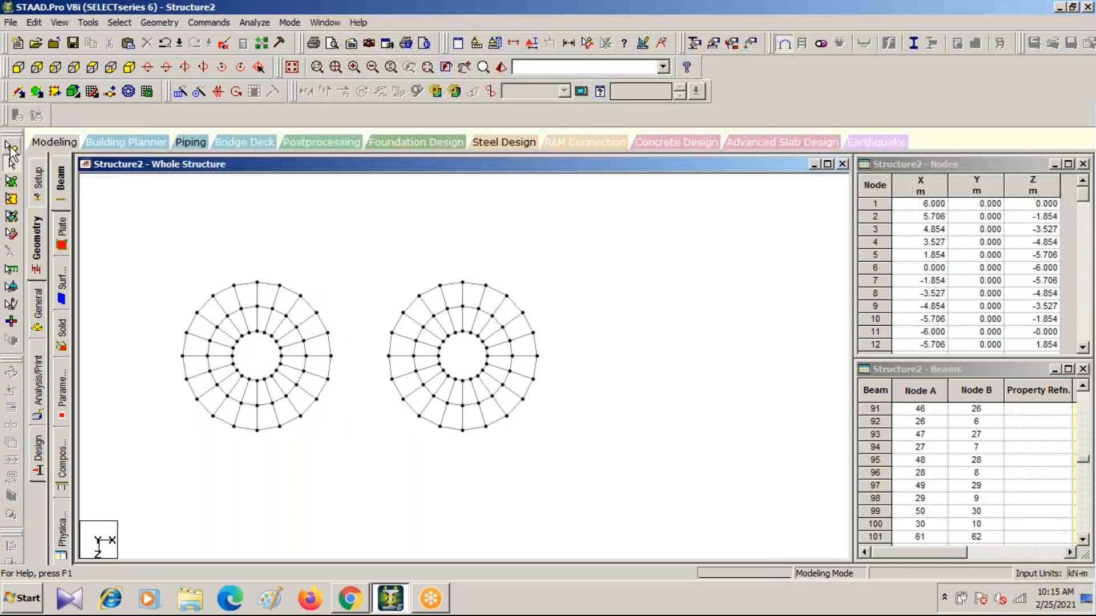
left_click(19, 91)
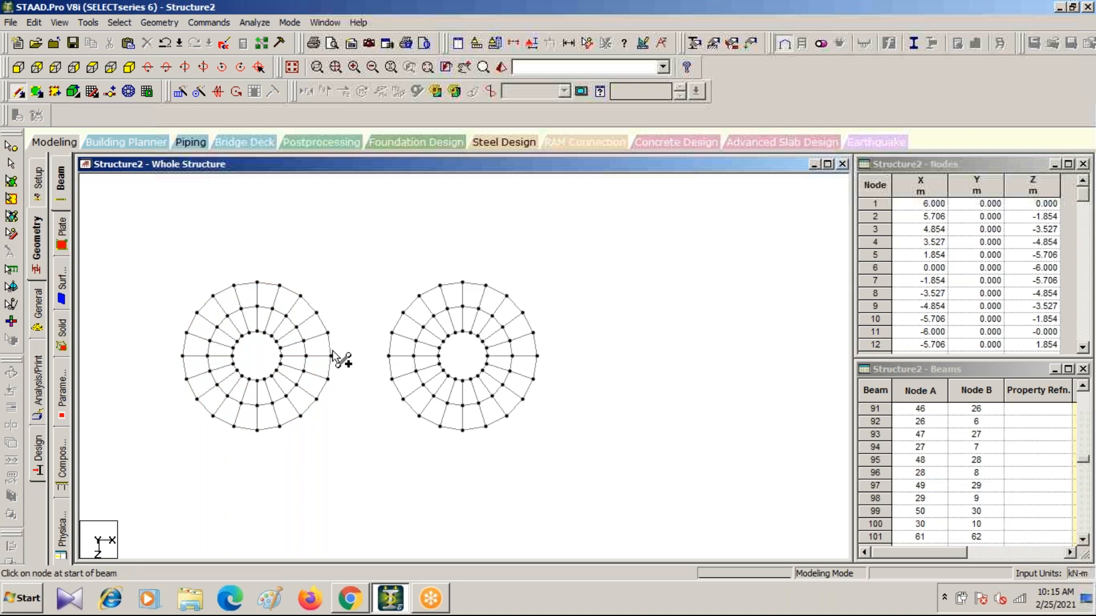
left_click_drag(386, 350, 389, 357)
left_click_drag(328, 333, 390, 332)
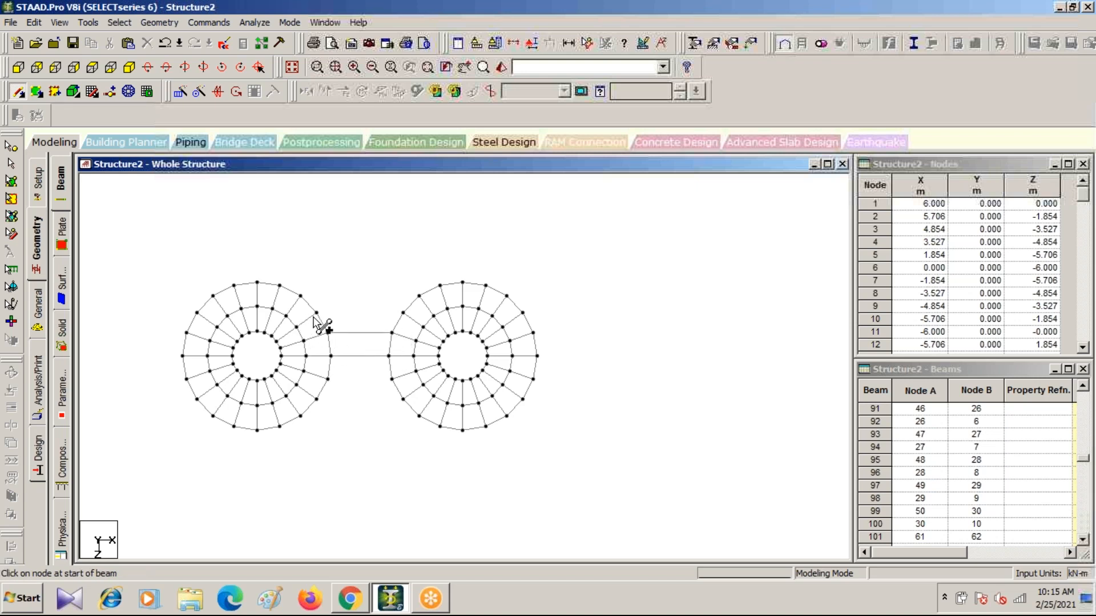
left_click_drag(317, 312, 403, 313)
left_click_drag(328, 379, 391, 379)
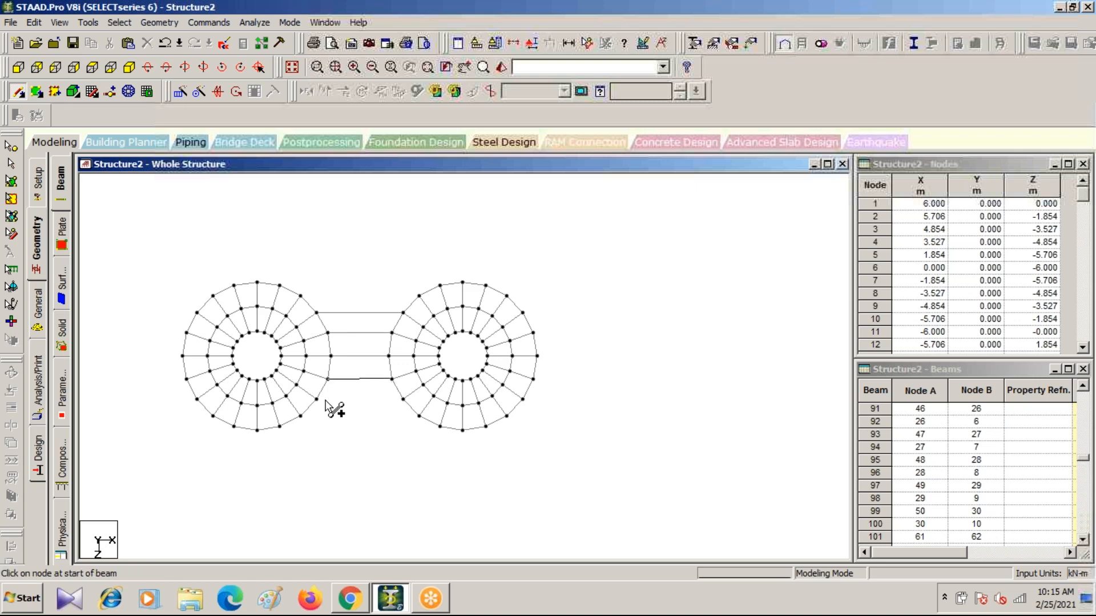
left_click_drag(317, 398, 402, 399)
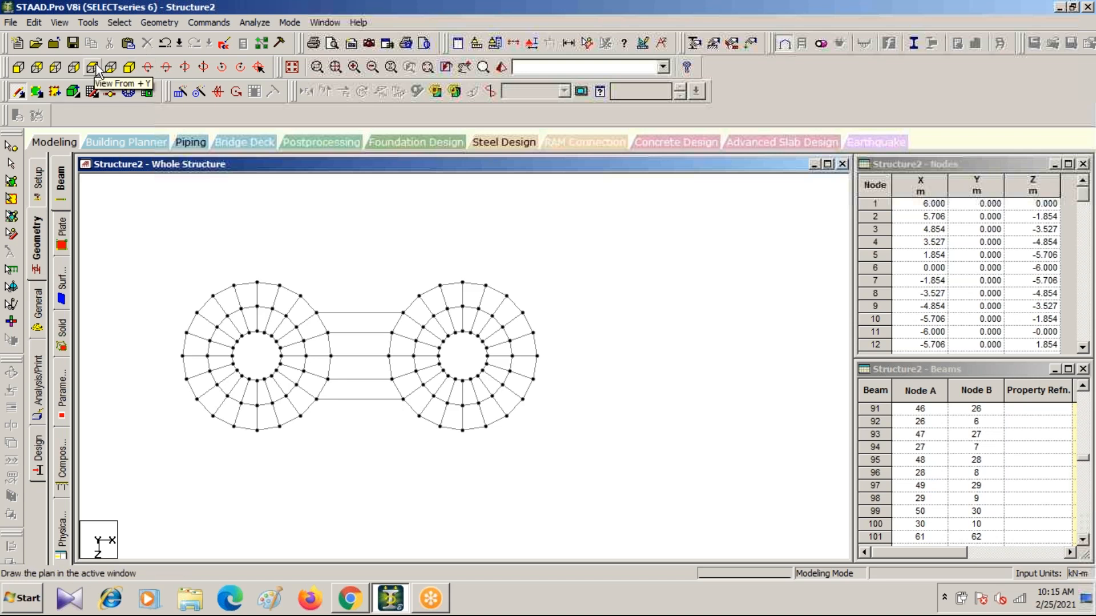
Insert a midpoint node in each of the five beams linking the two circular grids.
left_click(129, 67)
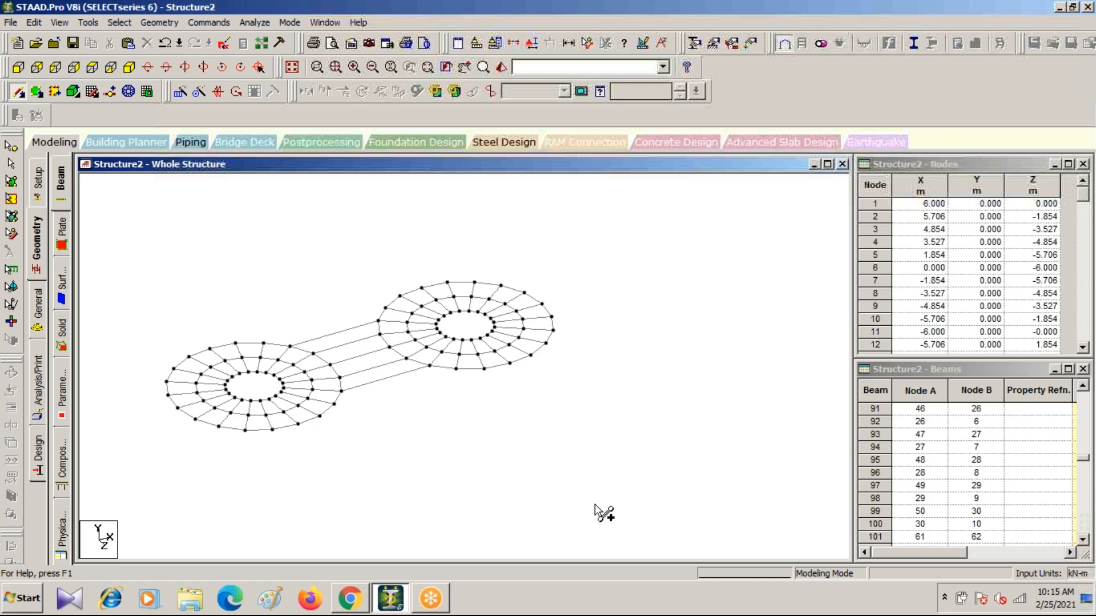
left_click(11, 164)
left_click(336, 333)
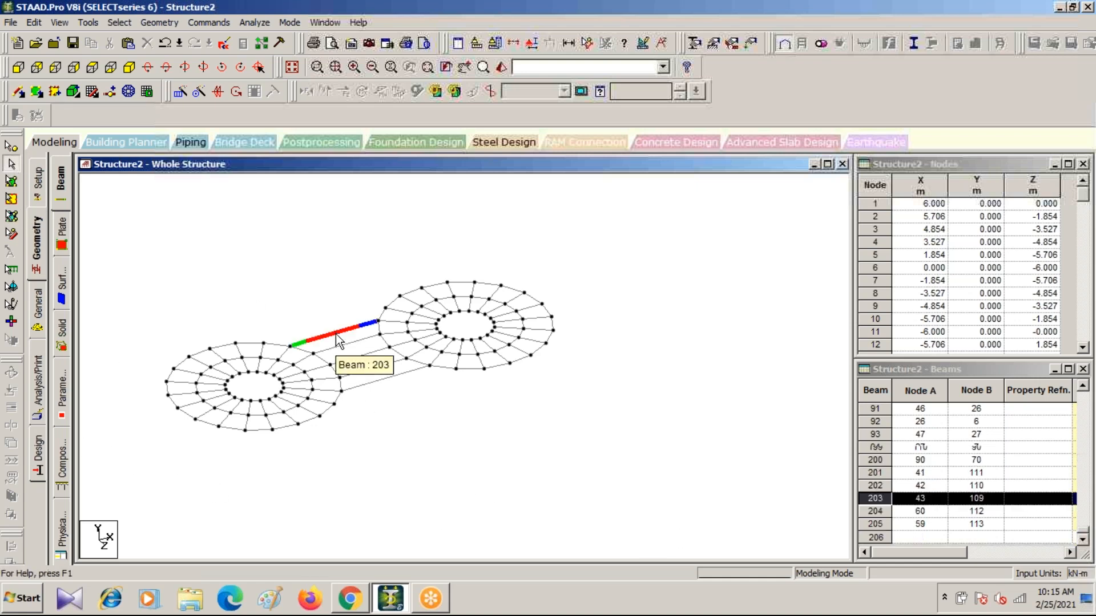
left_click(344, 344, "ctrl")
left_click(360, 358, "ctrl")
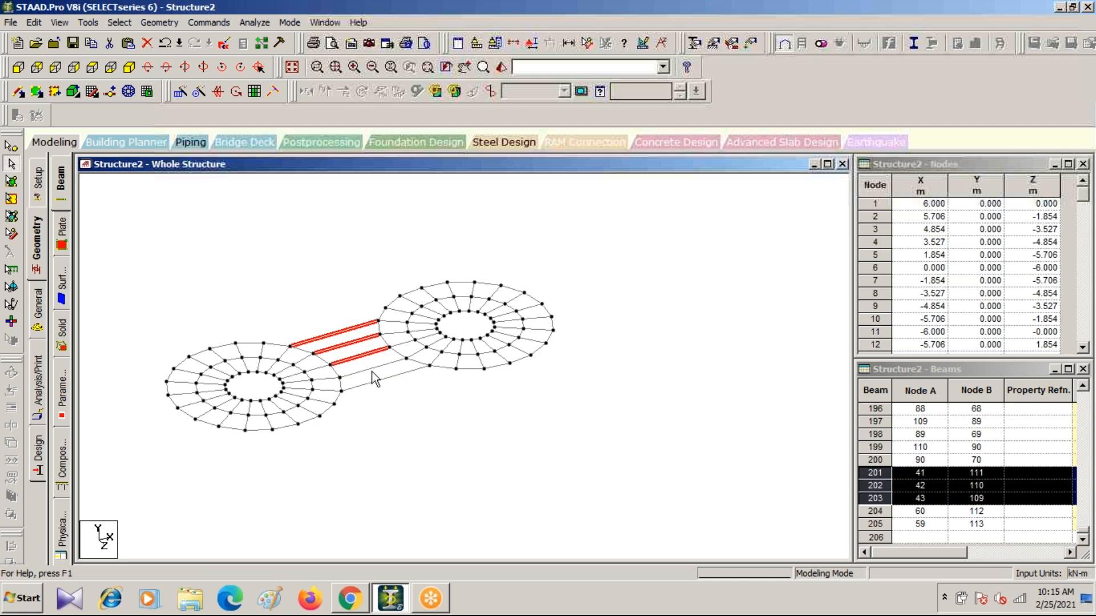
left_click(375, 381, "ctrl")
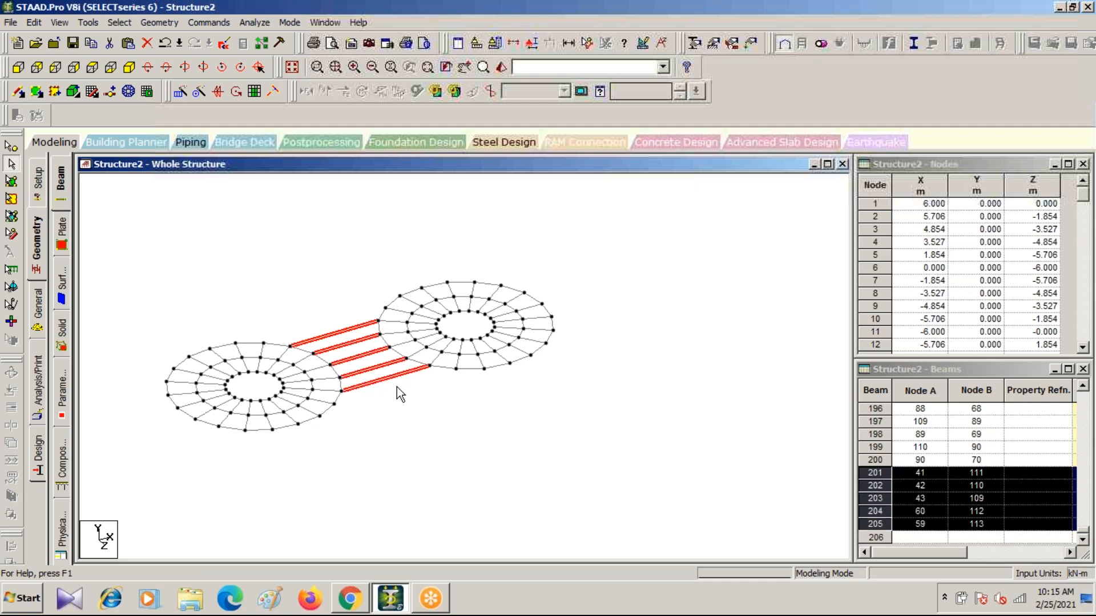
left_click(111, 93)
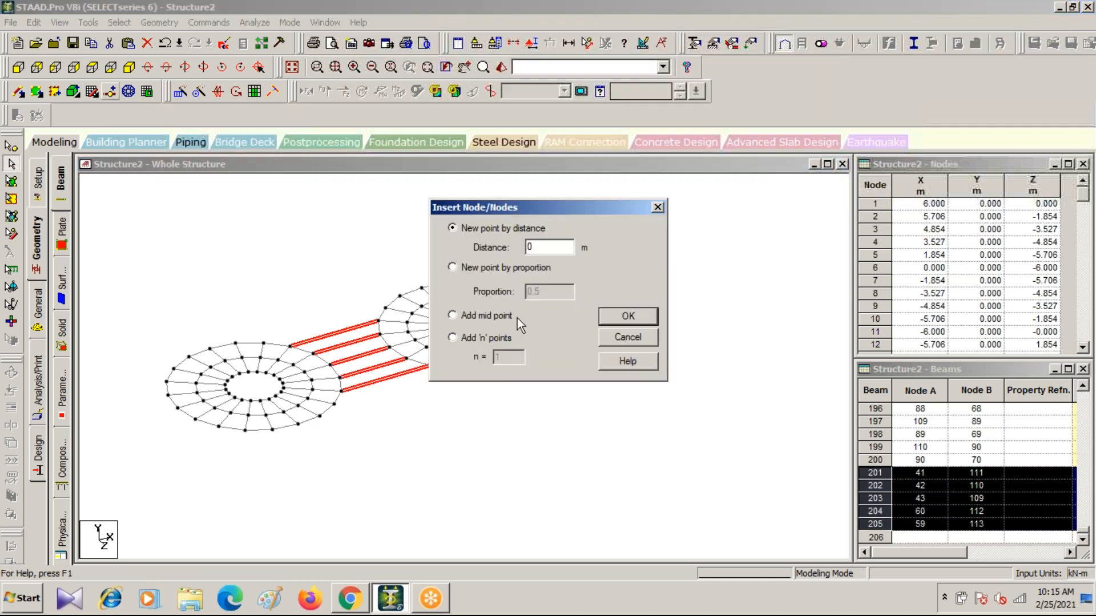
left_click(453, 316)
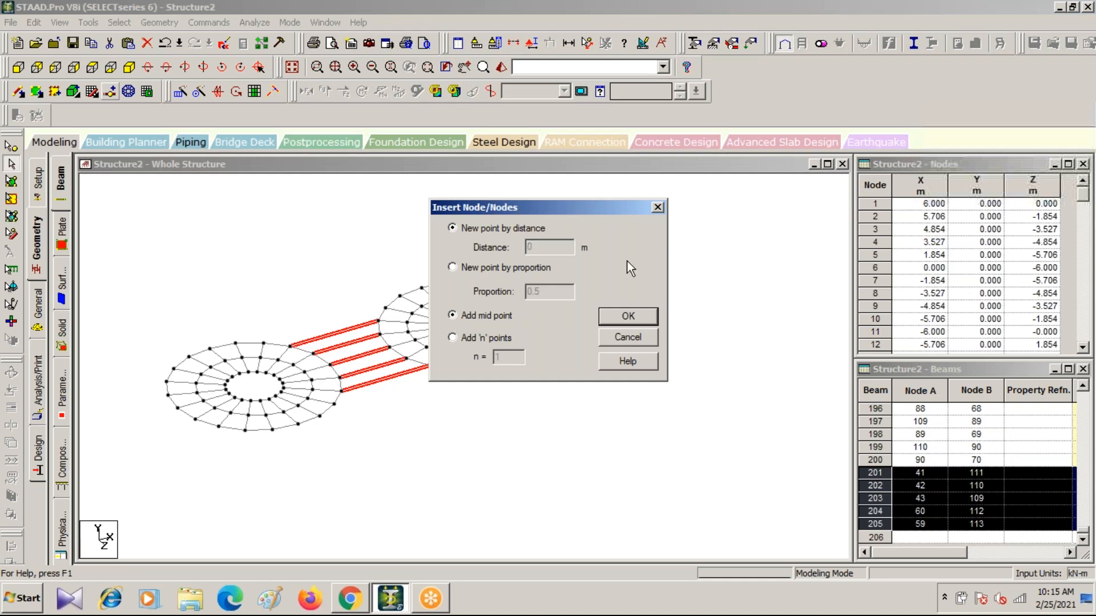
left_click(628, 317)
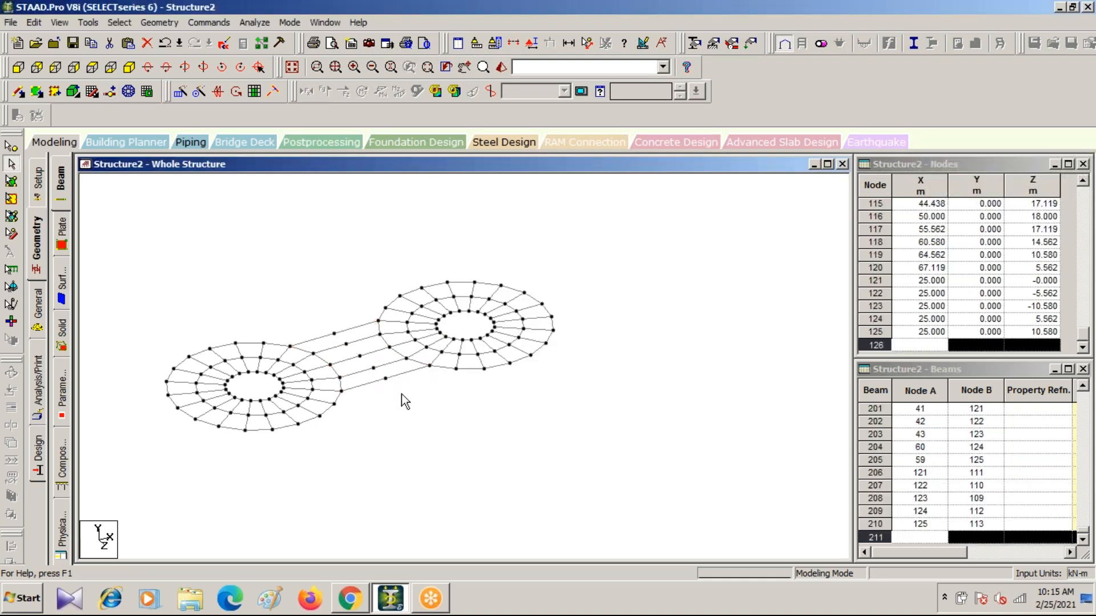
Copy the five midpoint nodes of the linking beams and paste the copies 4 m away along X, with Y and Z offsets of 0.
left_click(11, 146)
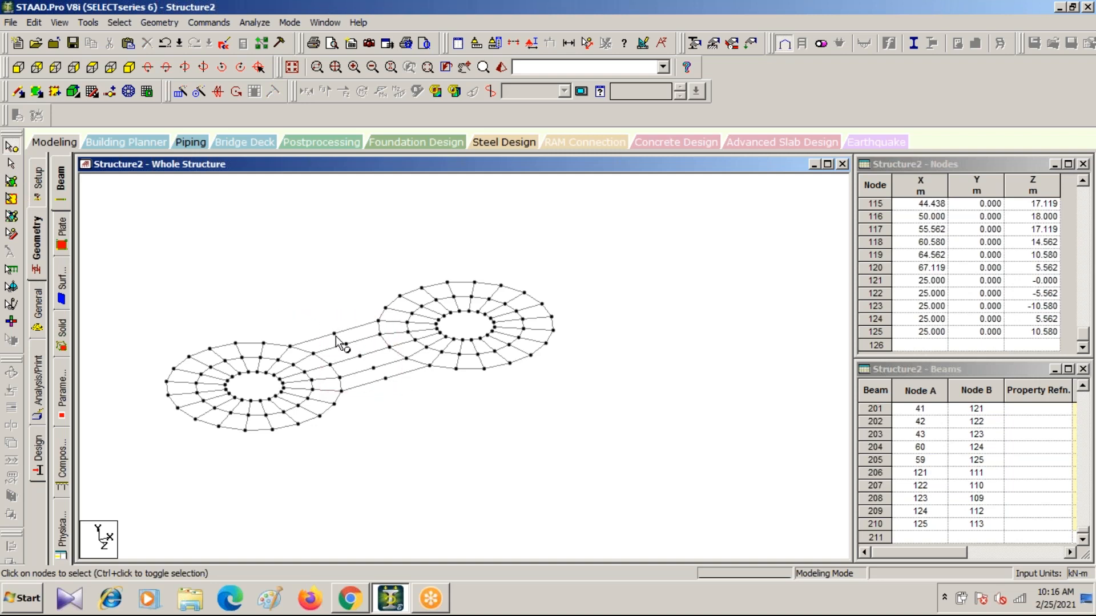
left_click(91, 68)
left_click_drag(349, 297, 372, 434)
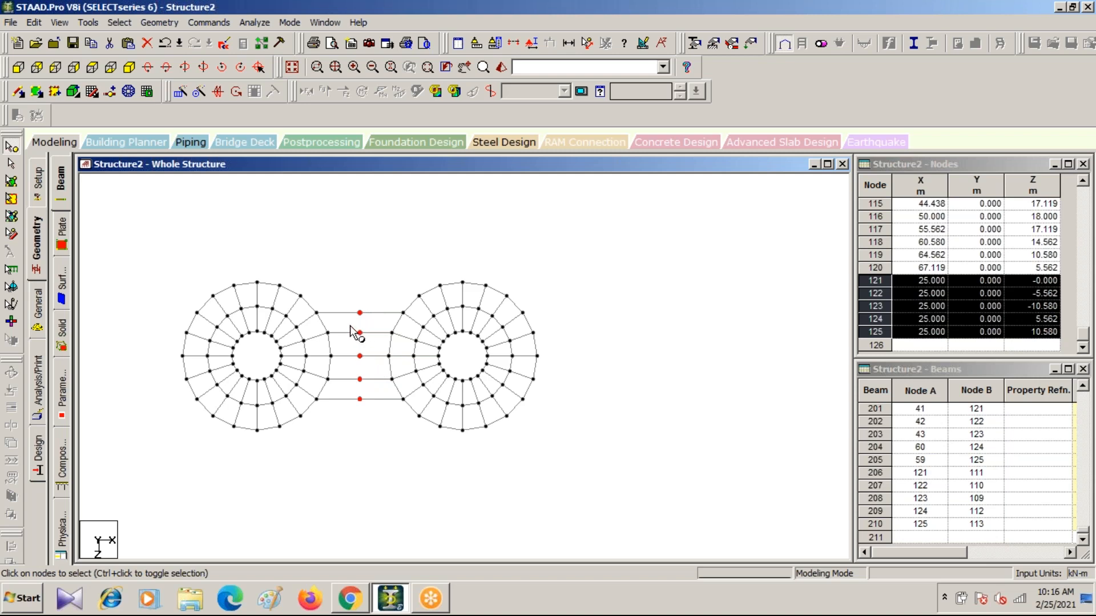
right_click(385, 226)
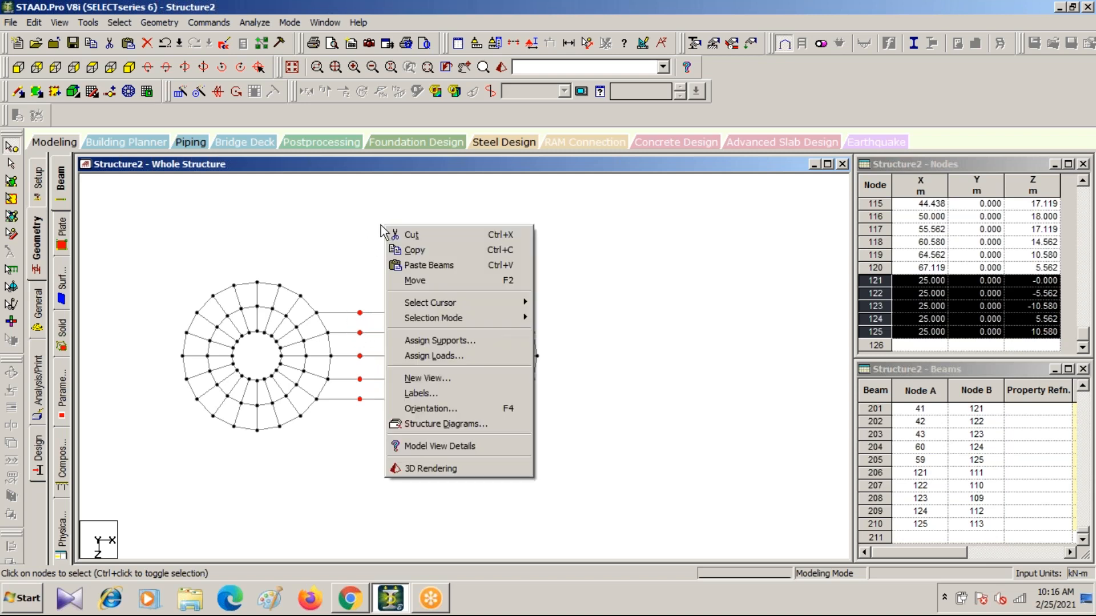
left_click(422, 251)
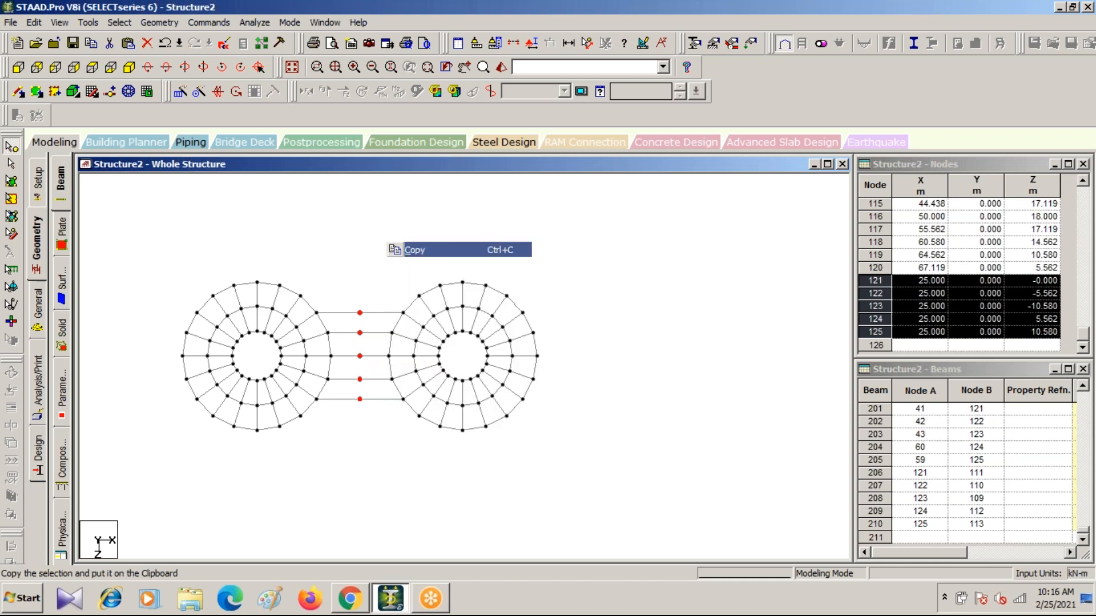
right_click(392, 198)
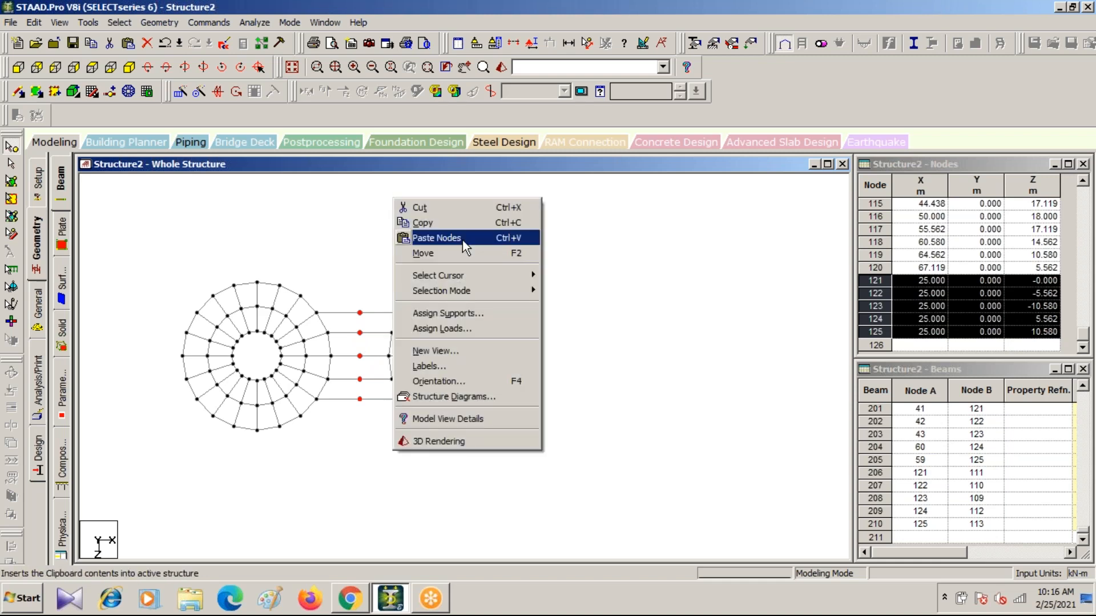
left_click(462, 241)
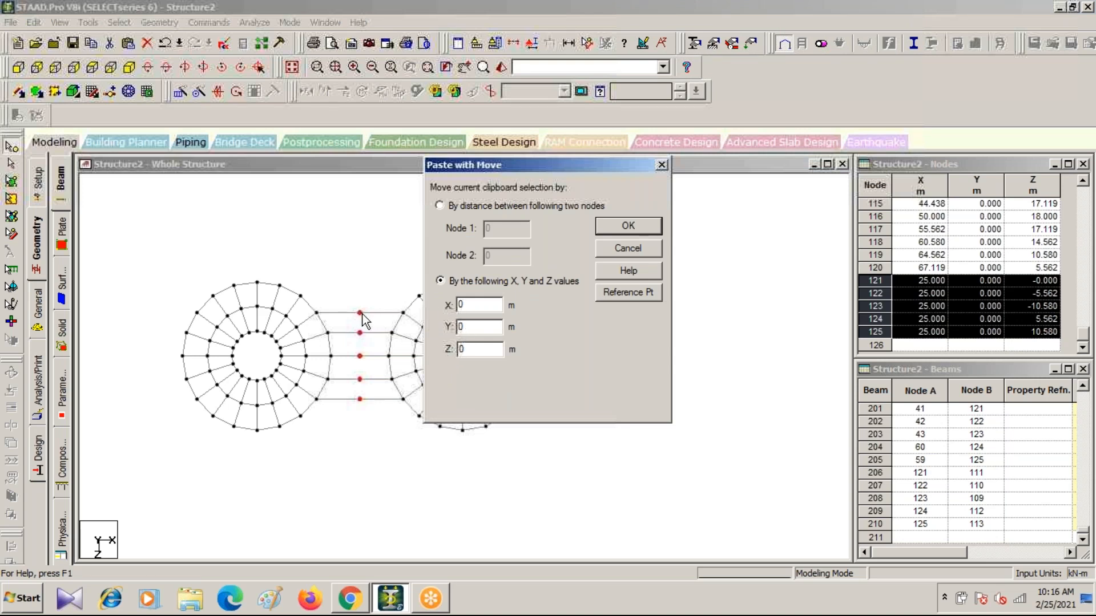
left_click_drag(468, 305, 444, 307)
type("4")
left_click(627, 226)
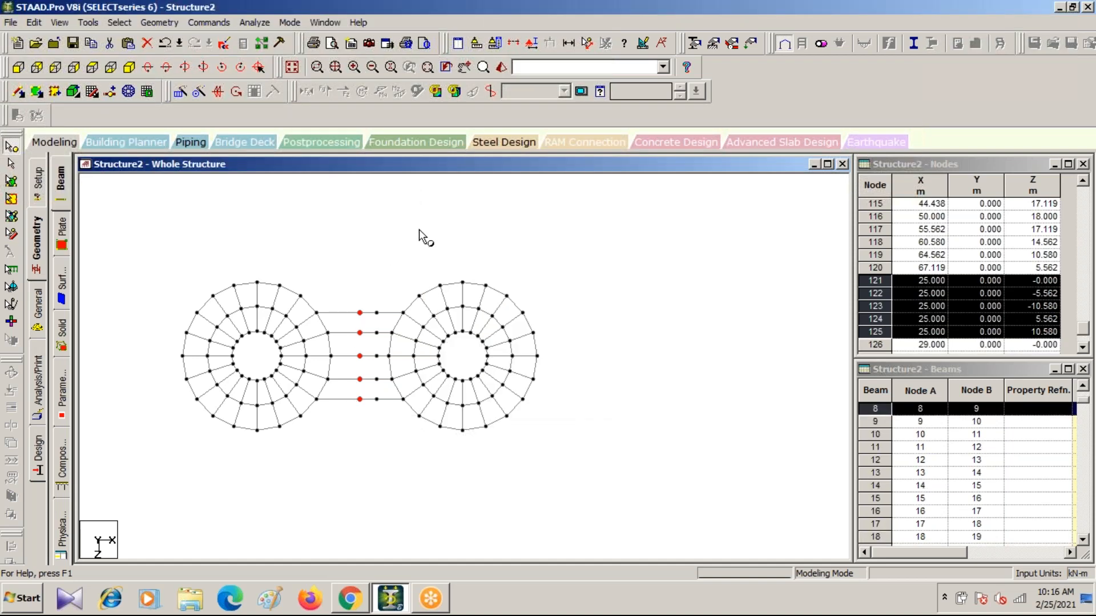
Paste the copied midpoint nodes again at an X offset of -4 m, with Y and Z offsets of 0.
right_click(419, 231)
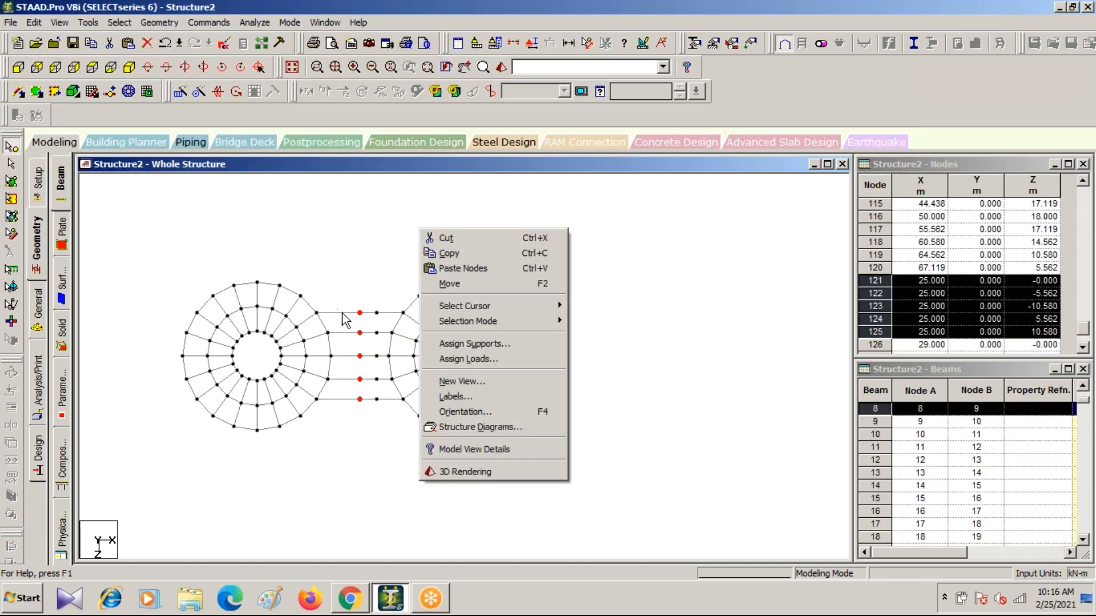
left_click(474, 269)
double_click(471, 303)
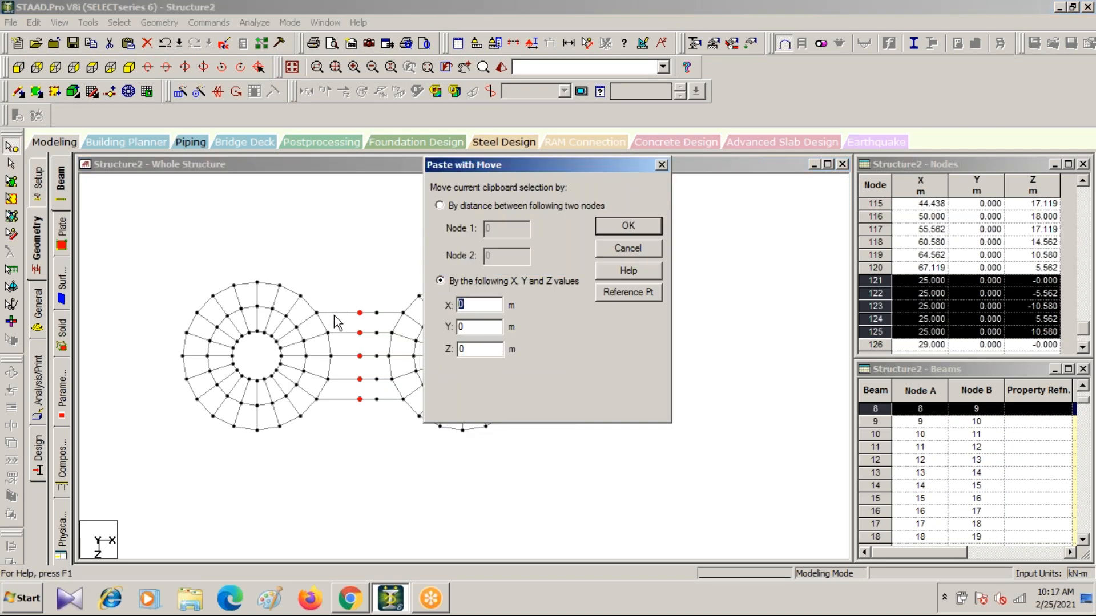
type("-4")
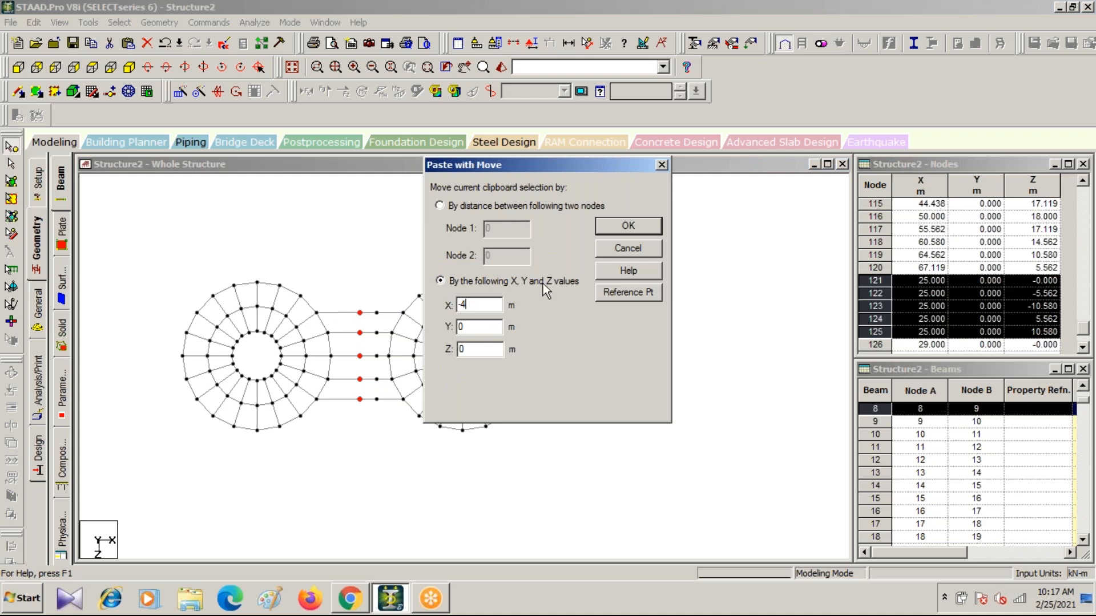
left_click(627, 225)
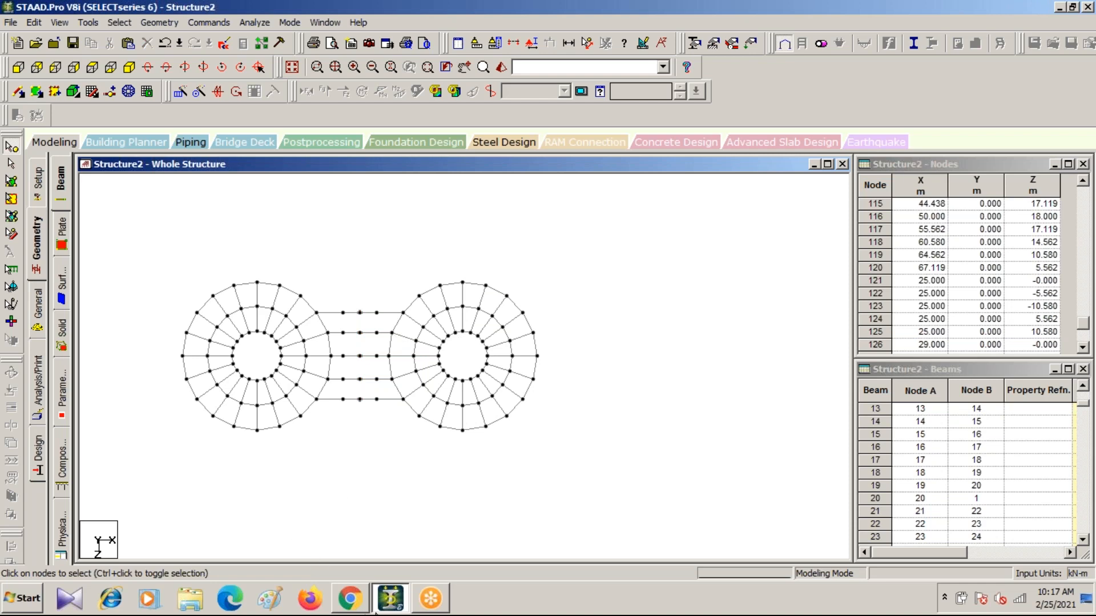
Connect the three rows of nodes across the linking beams with beams along the Z axis, accepting the auto save.
left_click_drag(336, 290, 381, 418)
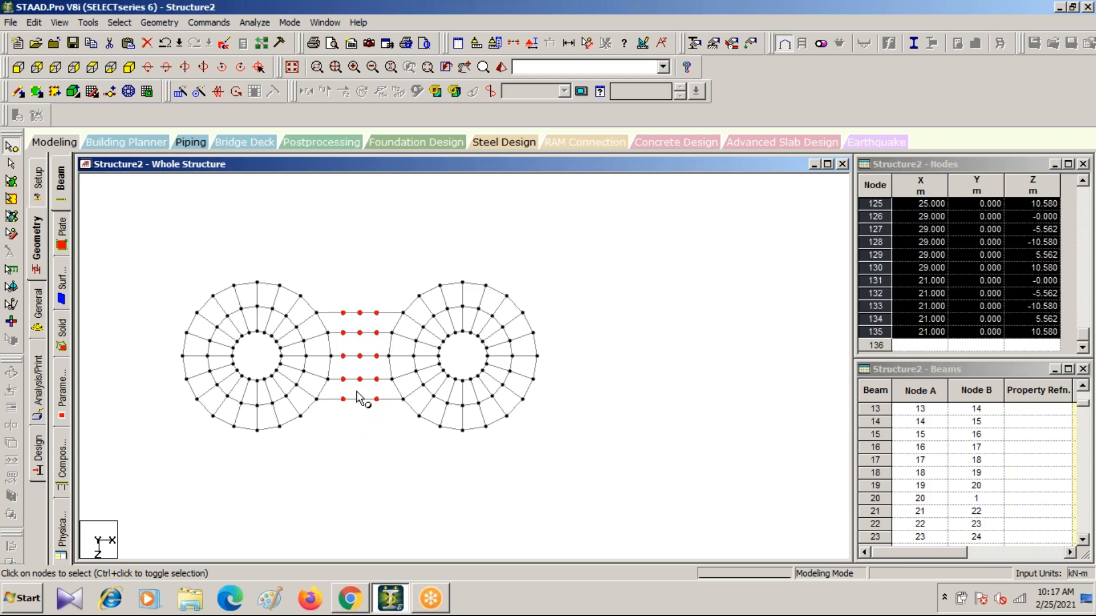
left_click(391, 379, "ctrl")
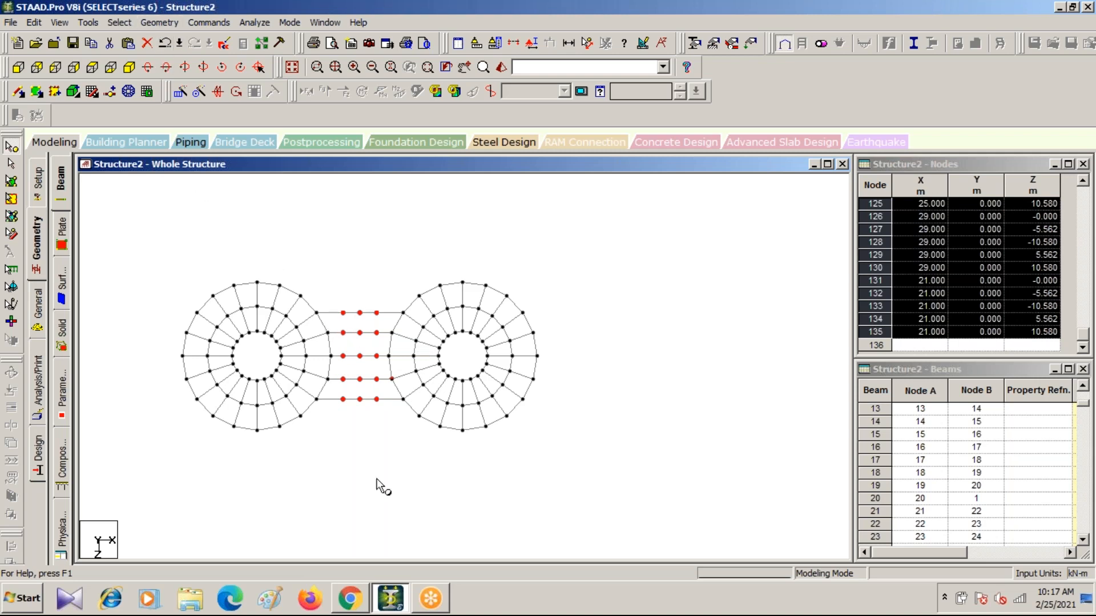
left_click(119, 23)
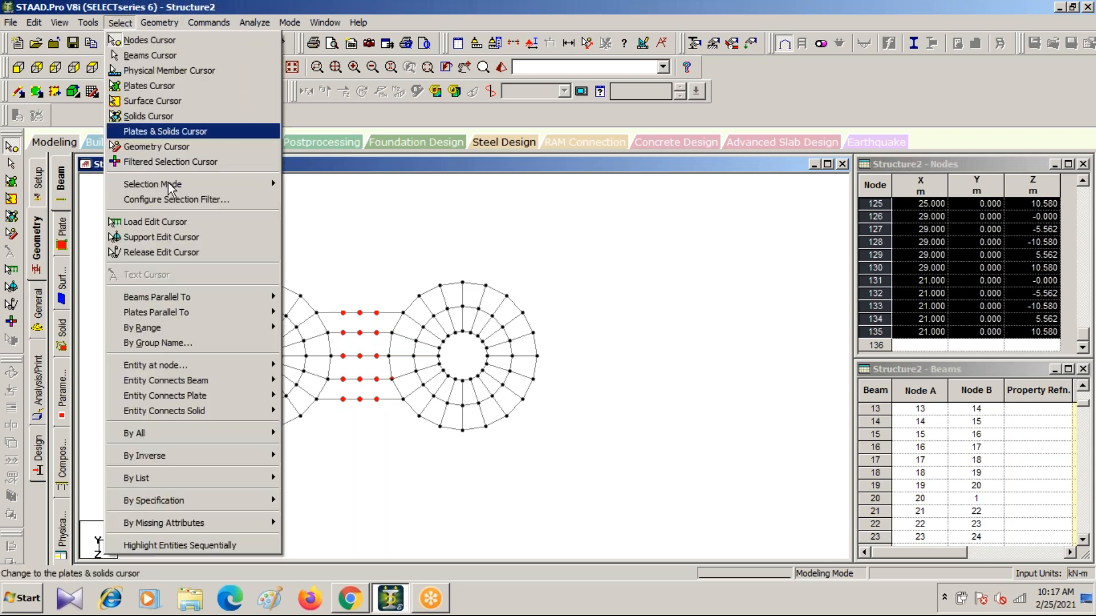
mouse_move(204, 300)
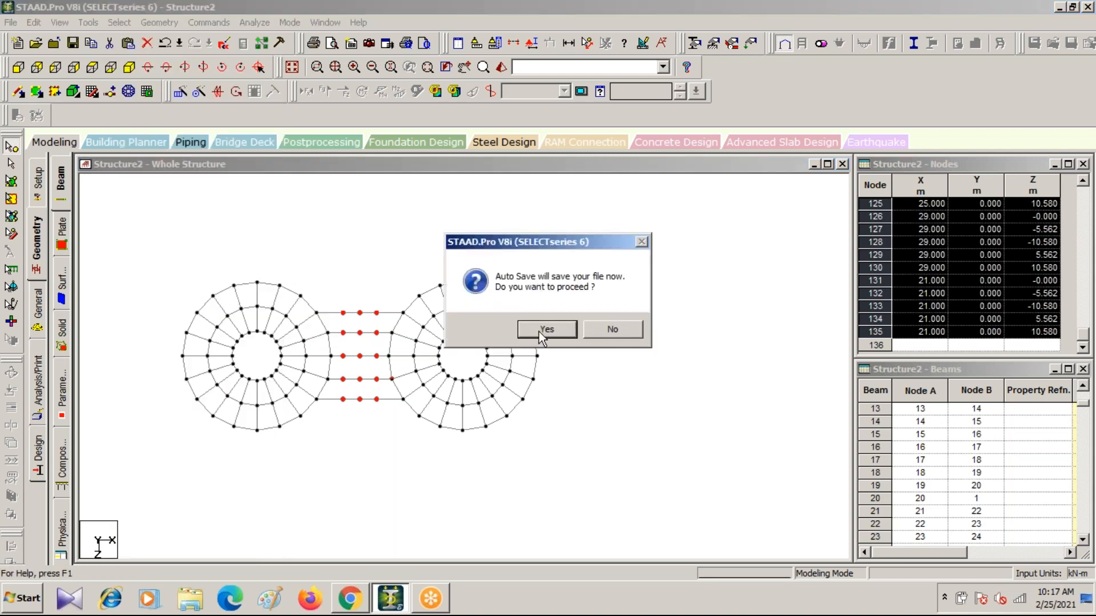
left_click(545, 327)
left_click(429, 318)
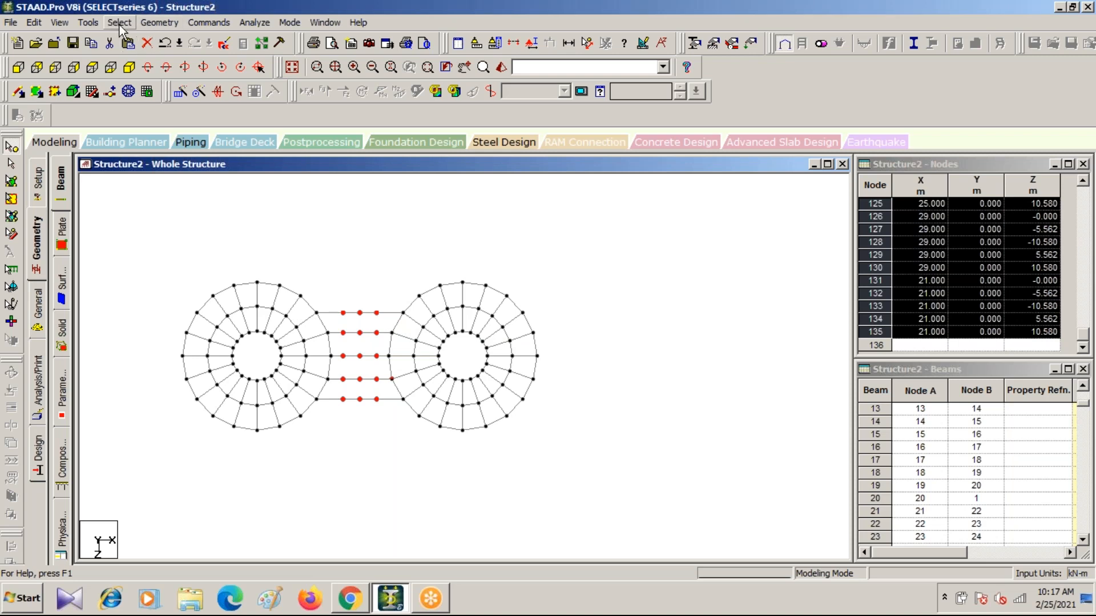
left_click(159, 23)
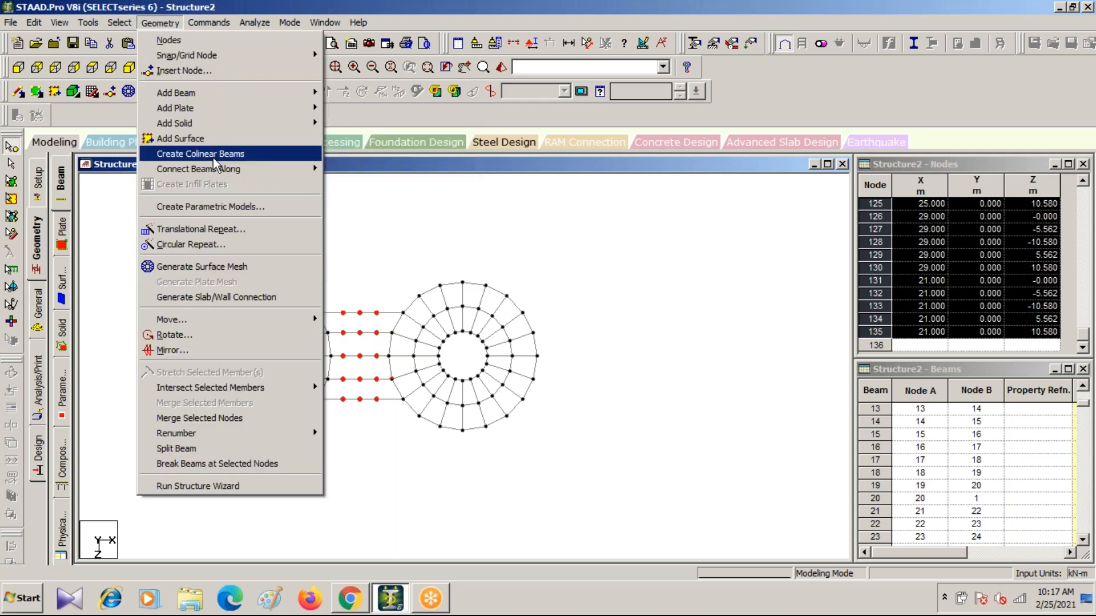
mouse_move(213, 167)
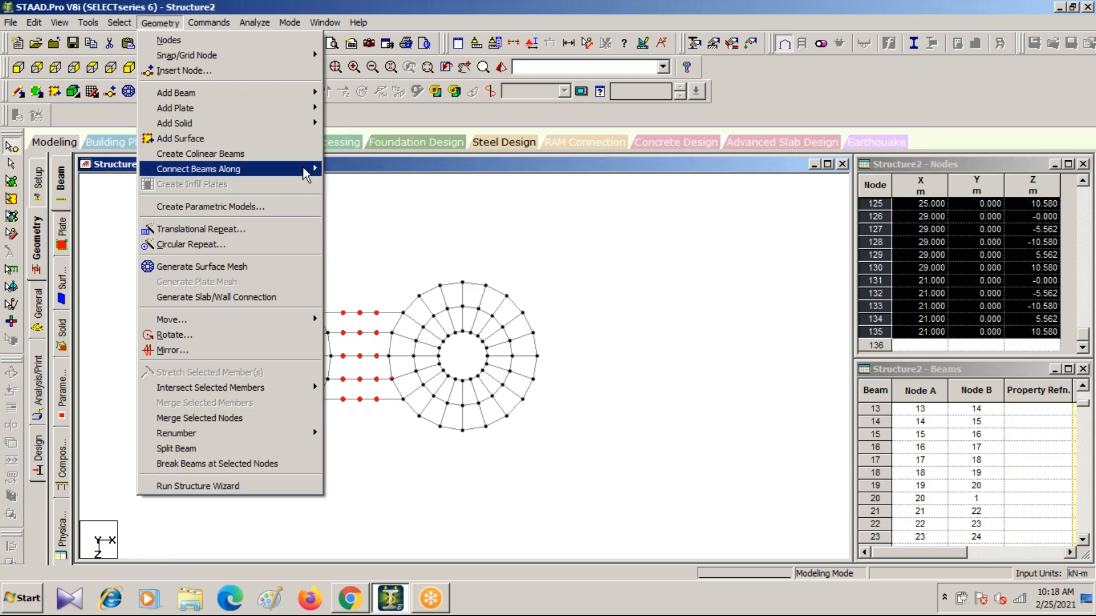
mouse_move(305, 174)
left_click(351, 199)
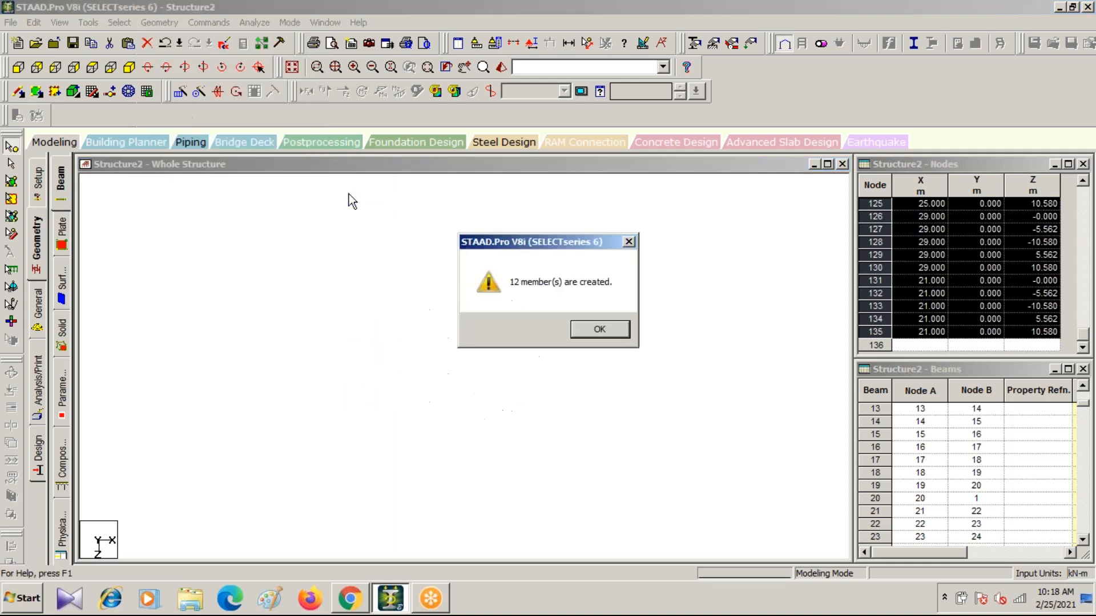
left_click(598, 330)
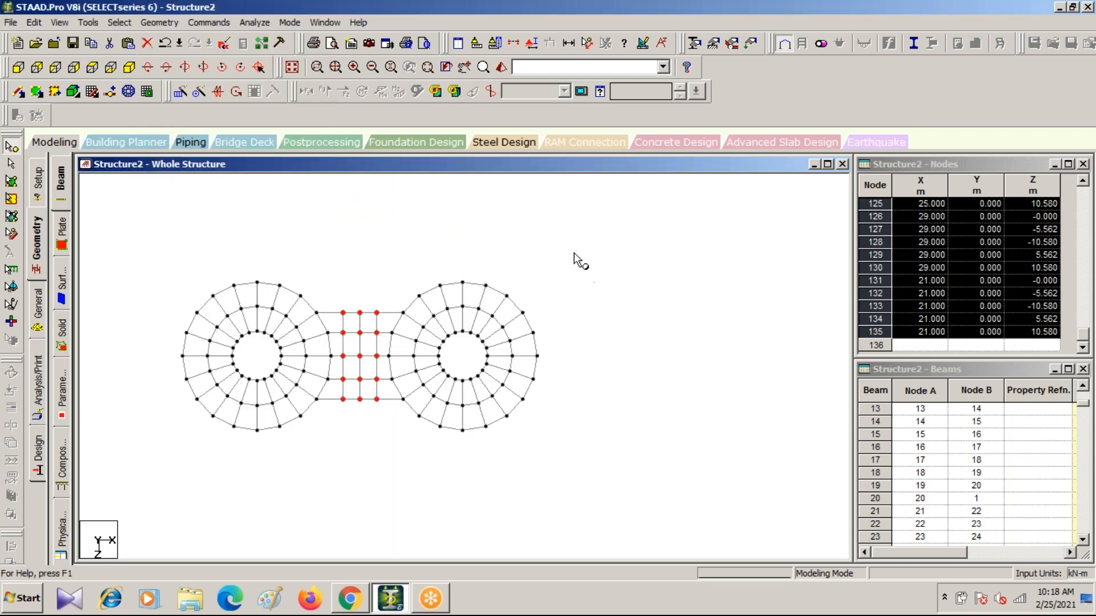
Undo the cross beams and both pasted sets of nodes in the linking grid.
left_click(493, 227)
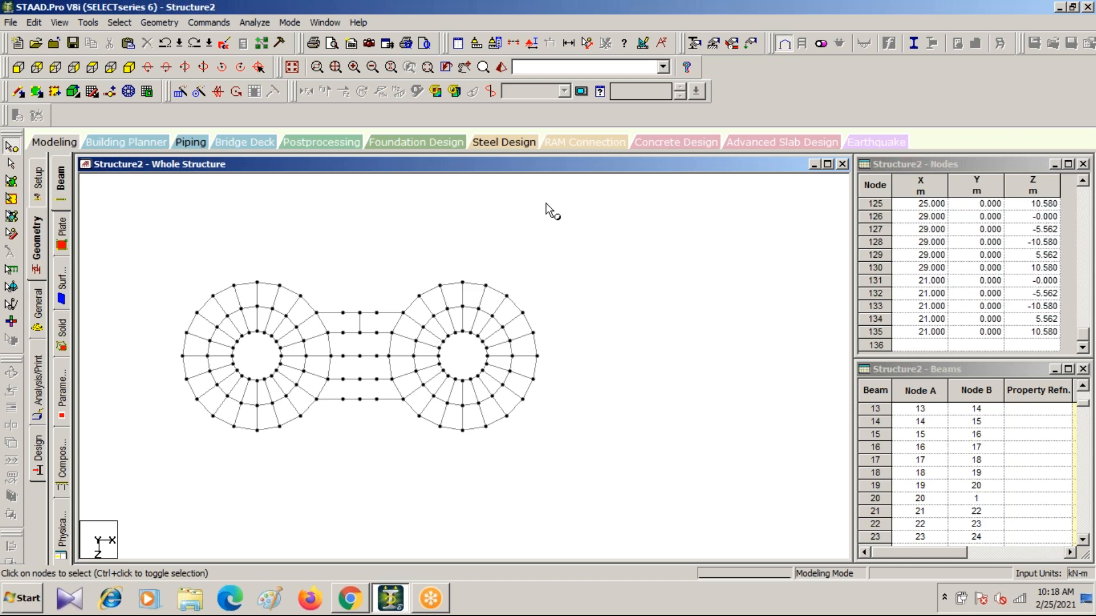
key("ctrl+z")
key("ctrl+z")
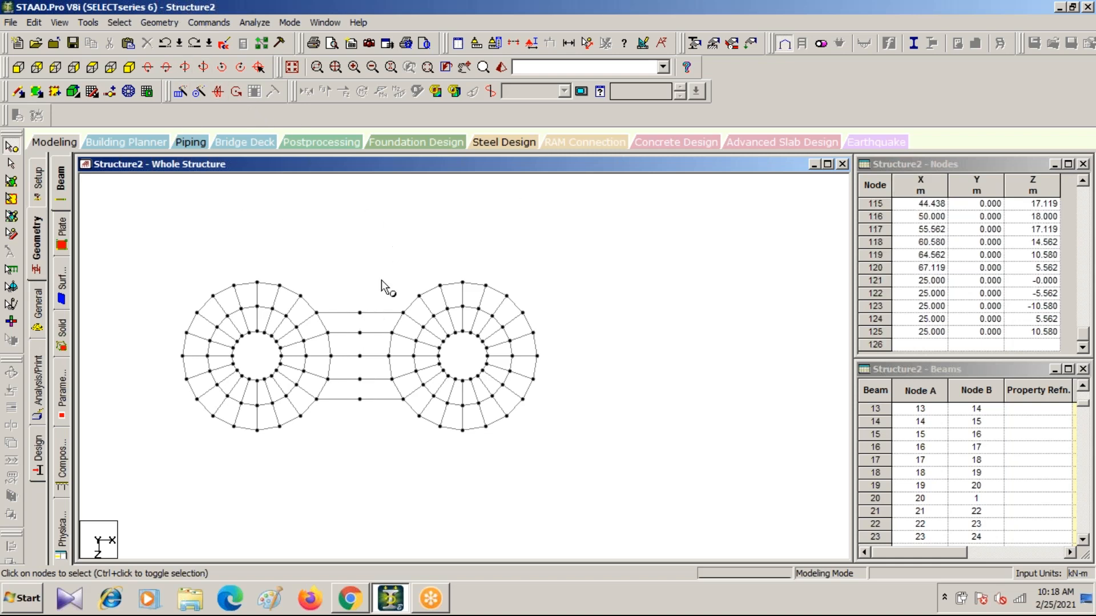
Connect the five midpoint nodes of the linking beams with beams along the Z axis.
left_click(10, 149)
left_click_drag(352, 297, 370, 435)
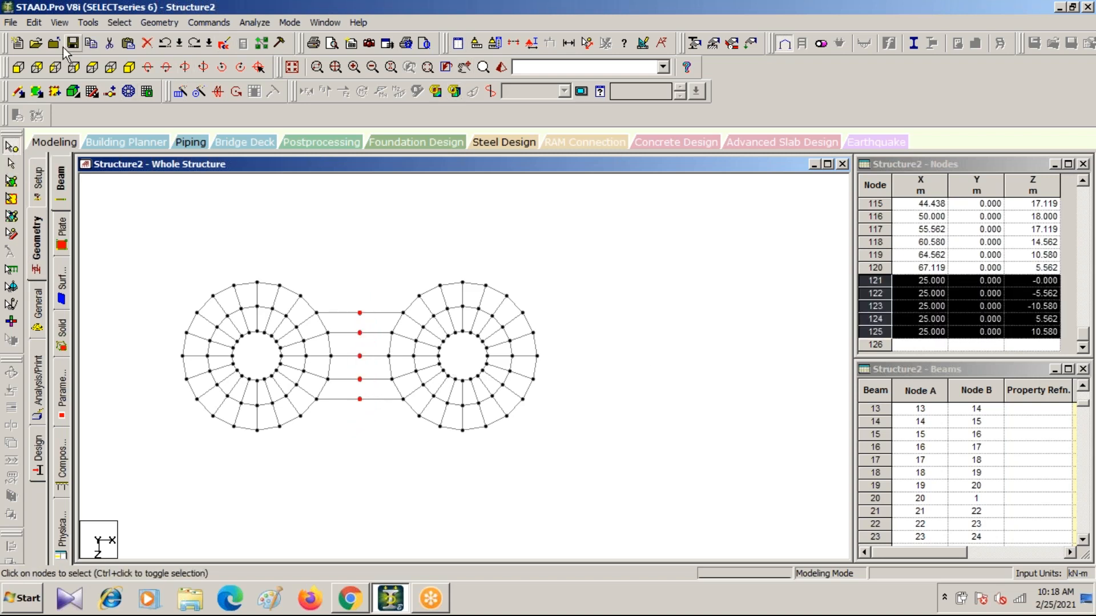
left_click(160, 23)
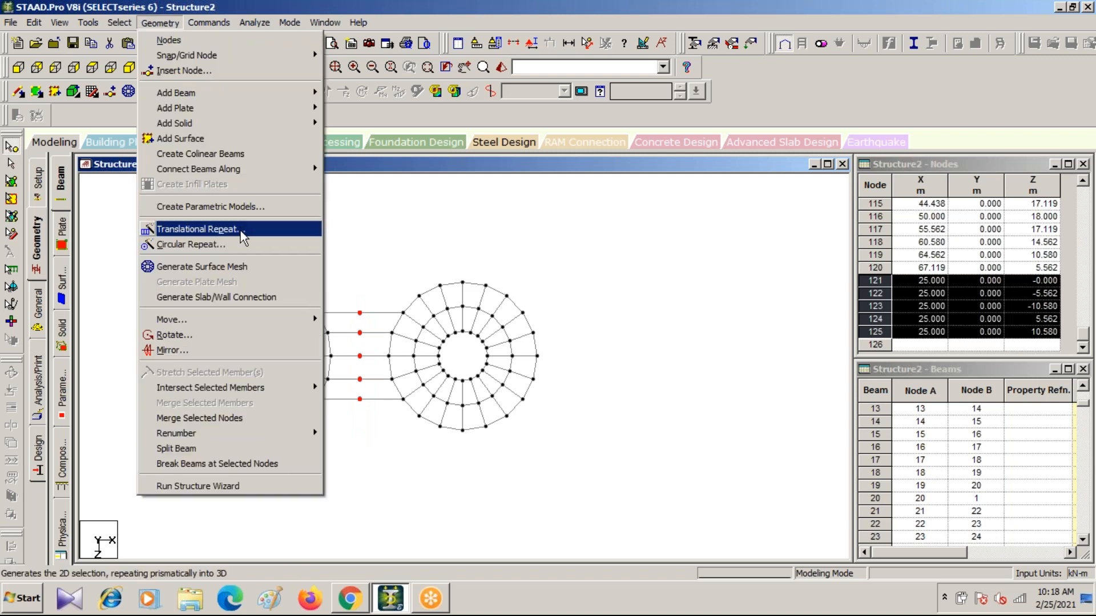
mouse_move(263, 171)
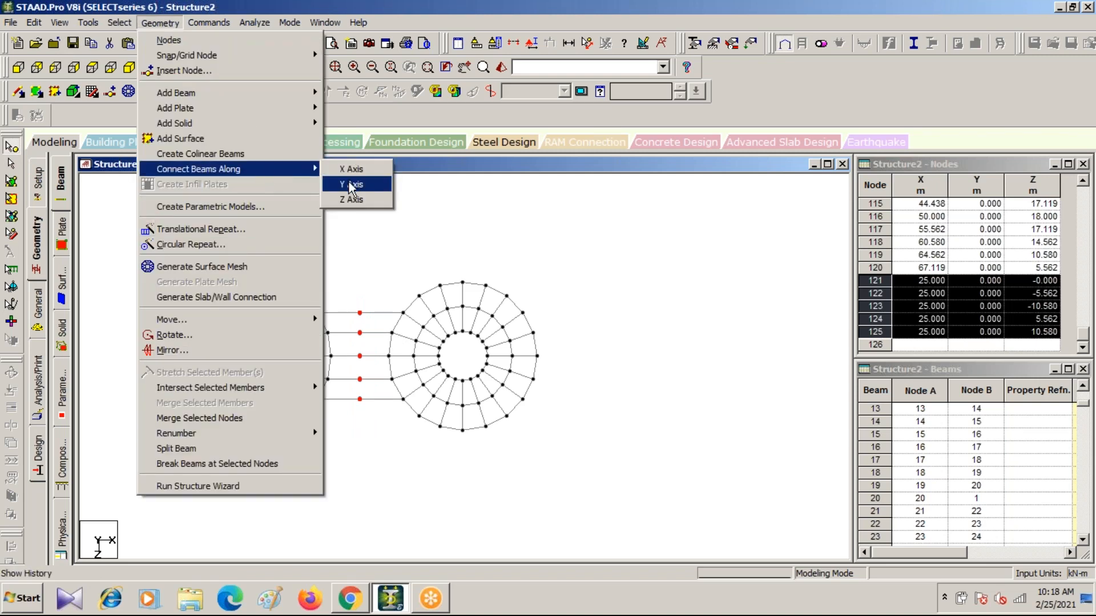
left_click(348, 186)
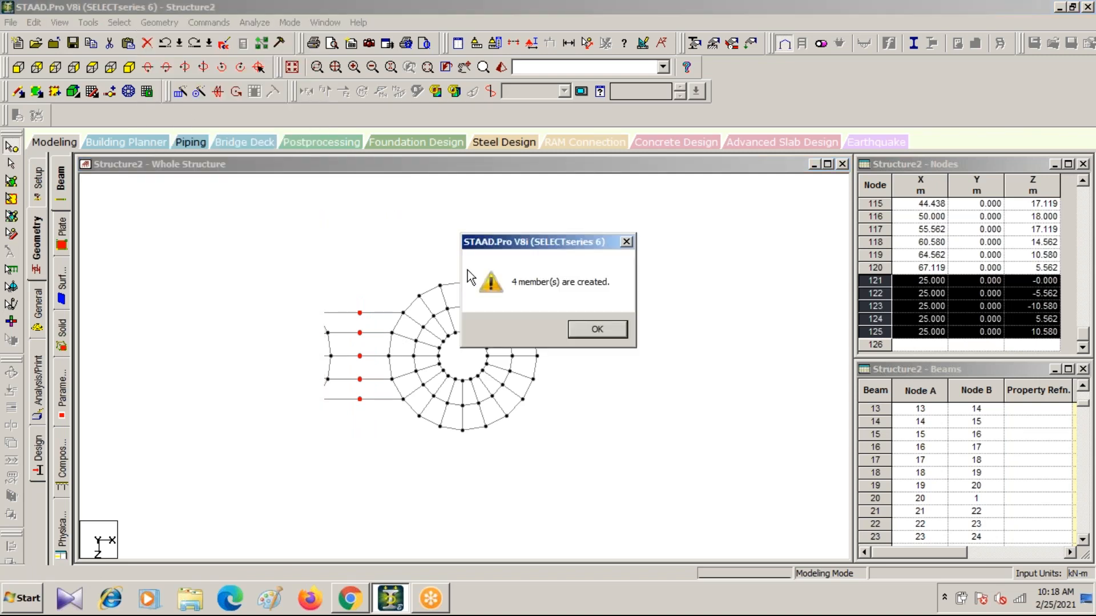
left_click(582, 330)
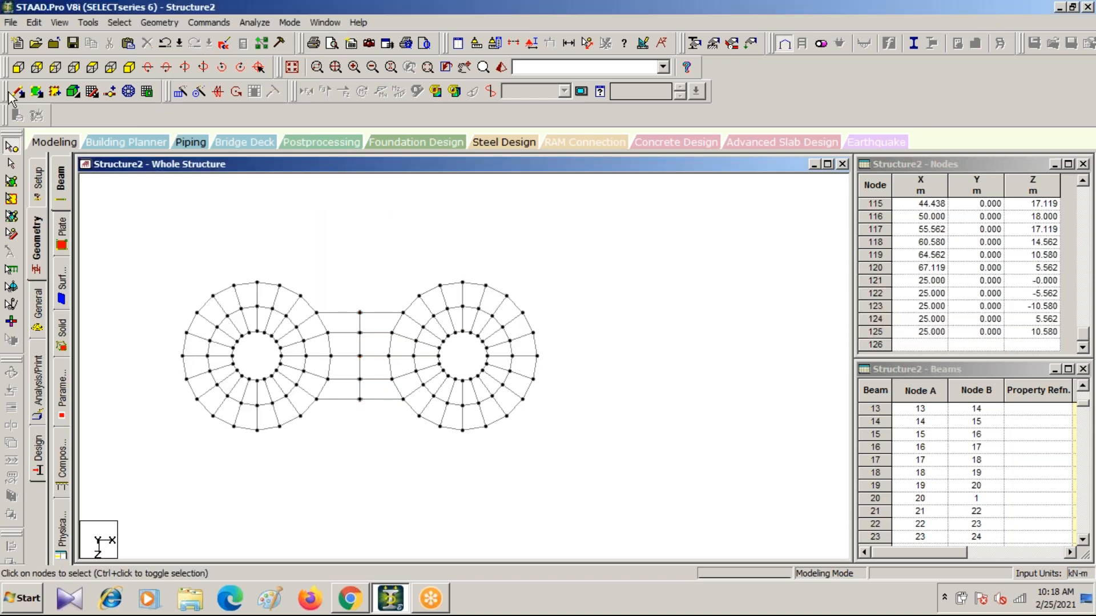
Repeat the four central cross beams of the linking grid in the X direction, with one step at 4 m spacing.
left_click(11, 165)
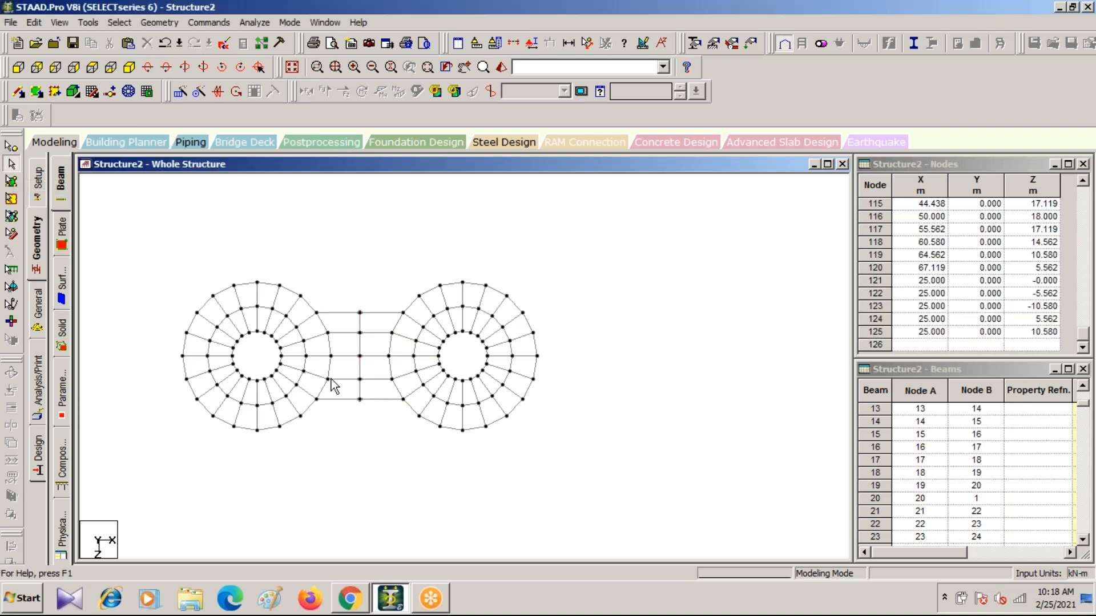
left_click(359, 325)
left_click(359, 346, "ctrl")
left_click(360, 368, "ctrl")
left_click(359, 391, "ctrl")
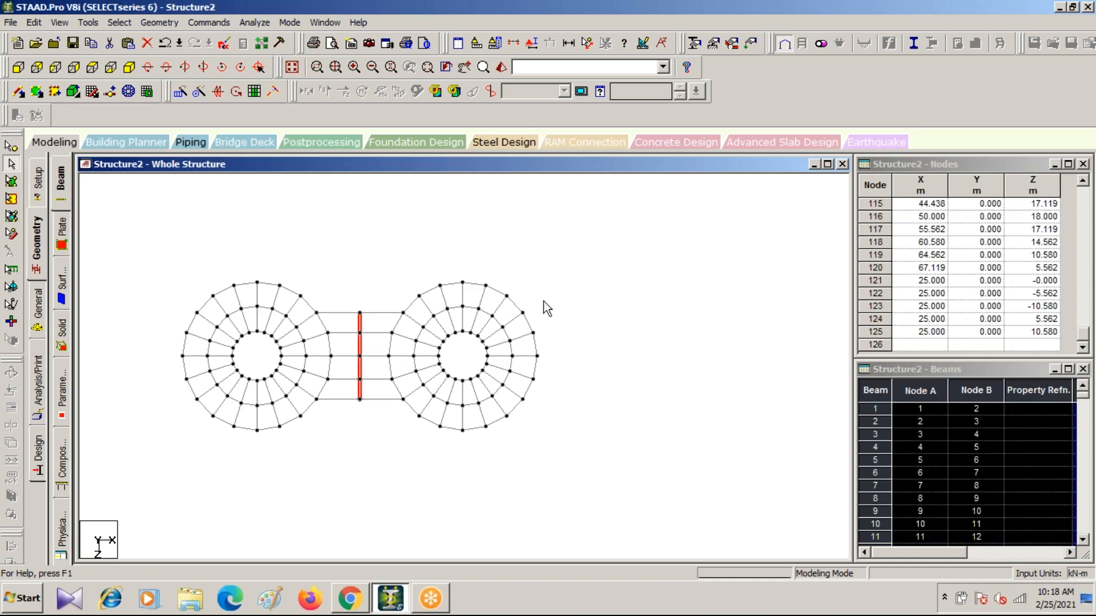
left_click(180, 92)
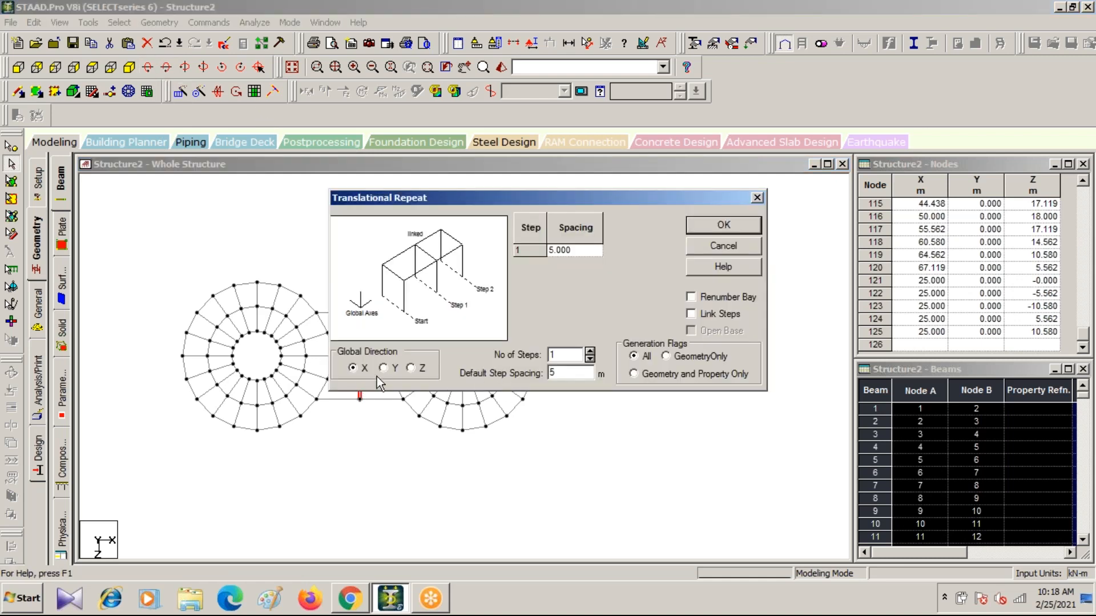
double_click(552, 373)
type("4")
left_click(724, 228)
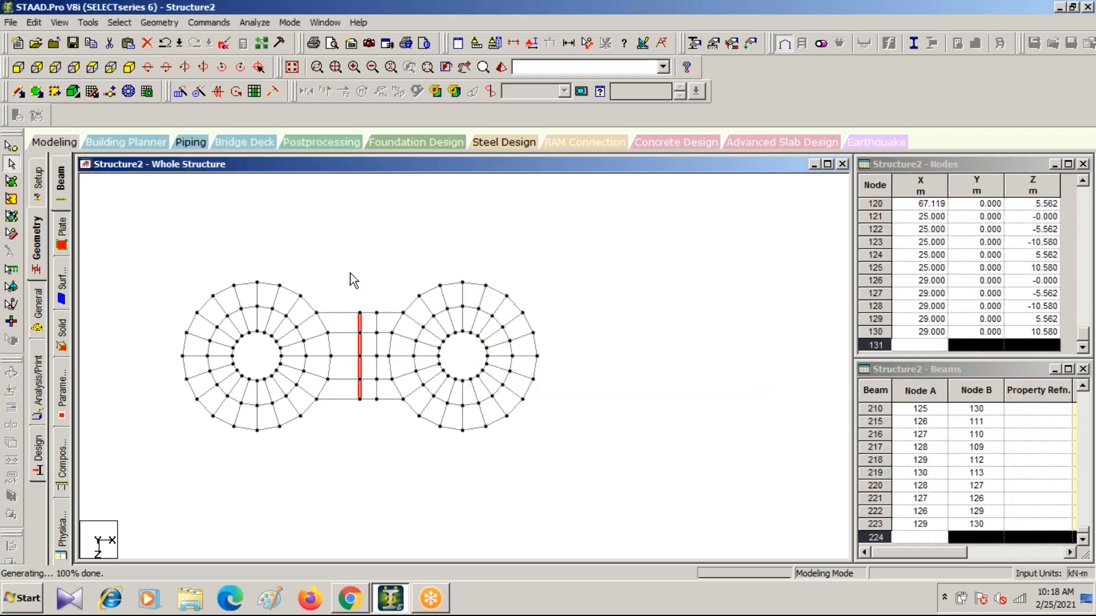
Repeat the same central cross beams in the opposite X direction, with one step at -4 m spacing.
left_click_drag(351, 307, 372, 416)
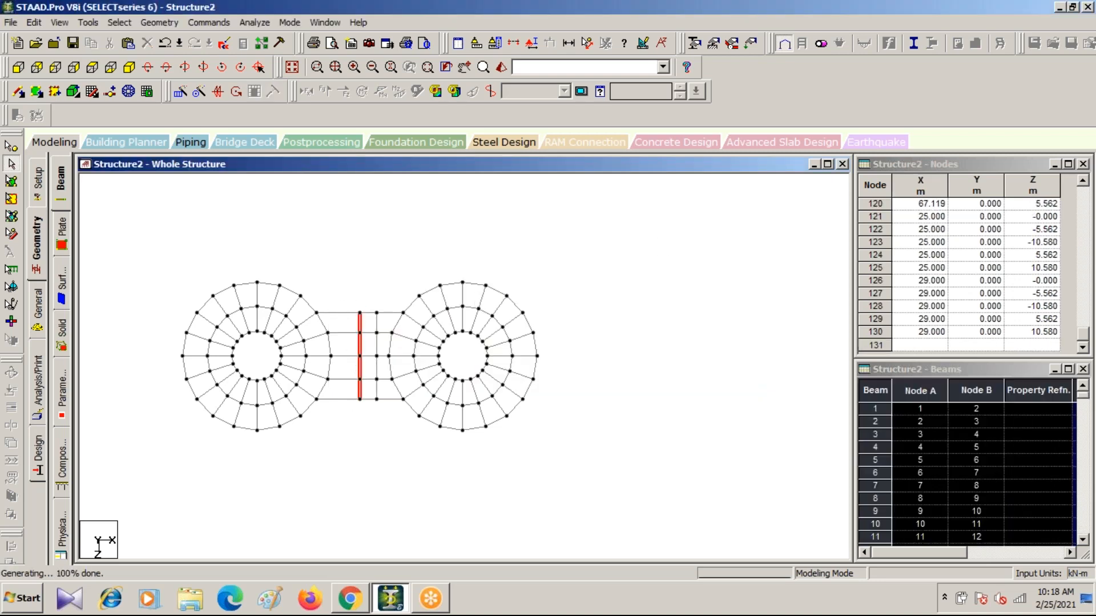
left_click(180, 91)
double_click(566, 375)
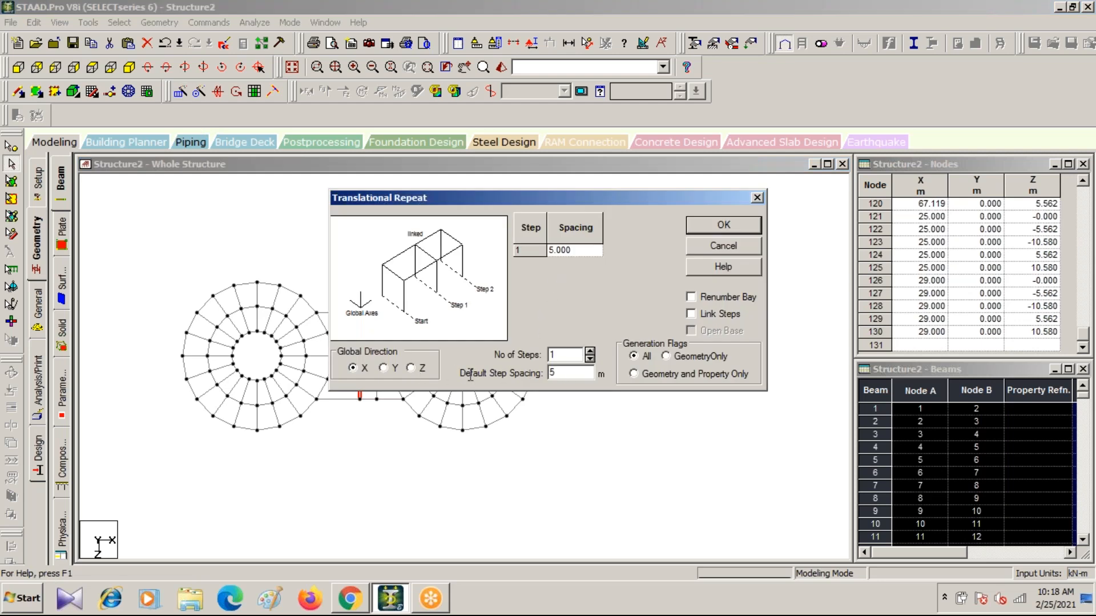
key("BackSpace")
type("-4")
left_click(724, 228)
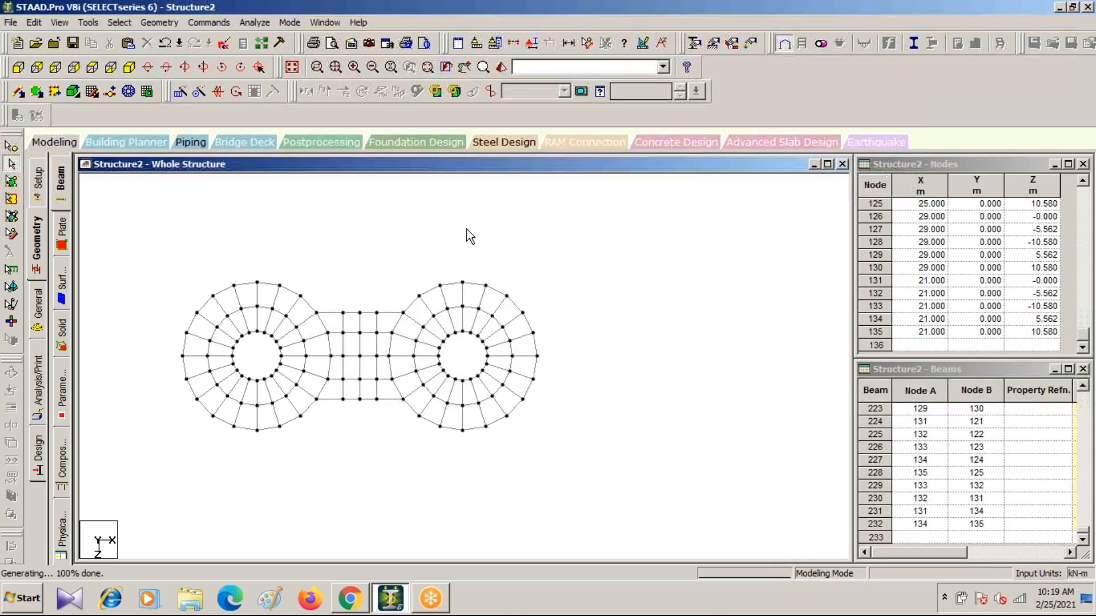
left_click(129, 68)
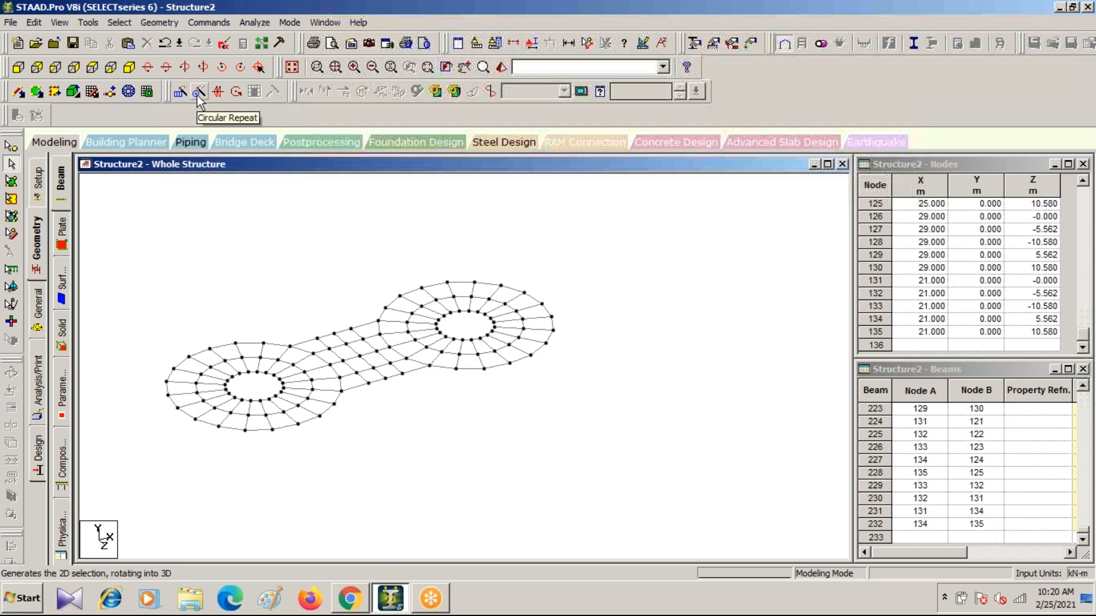
left_click(207, 384)
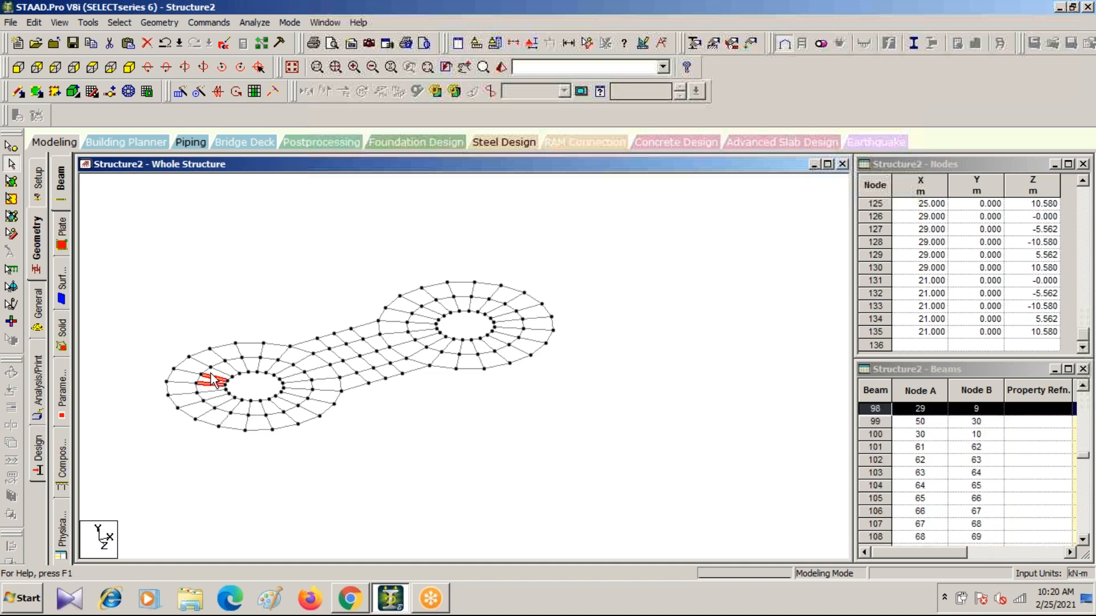
left_click(261, 423)
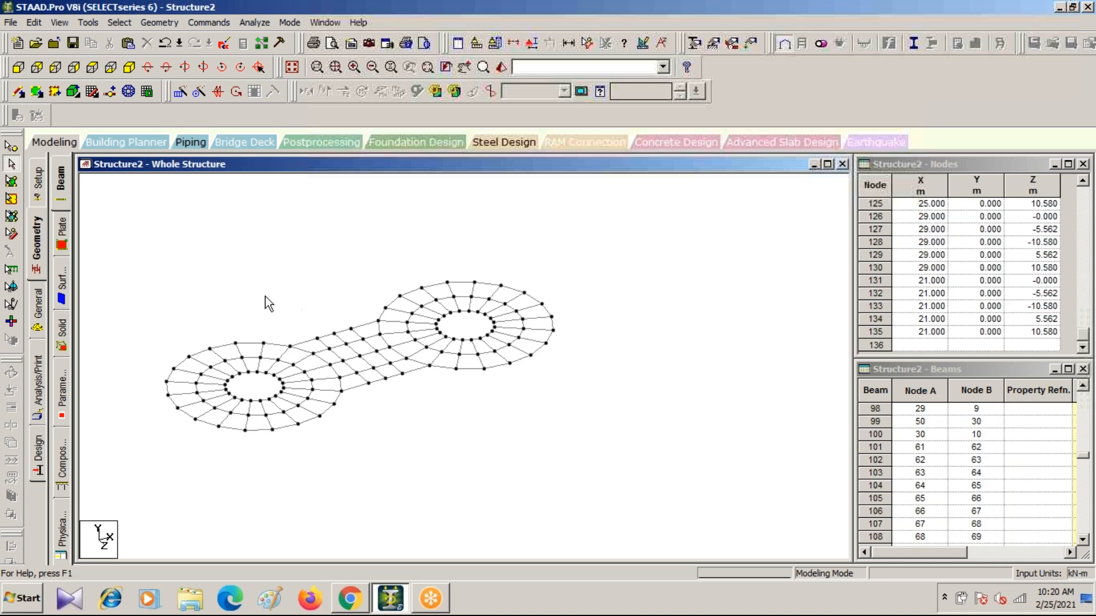
In plan view, measure the diameters of the inner, middle and outer rings of the first circular plan along X.
left_click(82, 73)
scroll(325, 378, "up", 3)
middle_click_drag(347, 389, 446, 376)
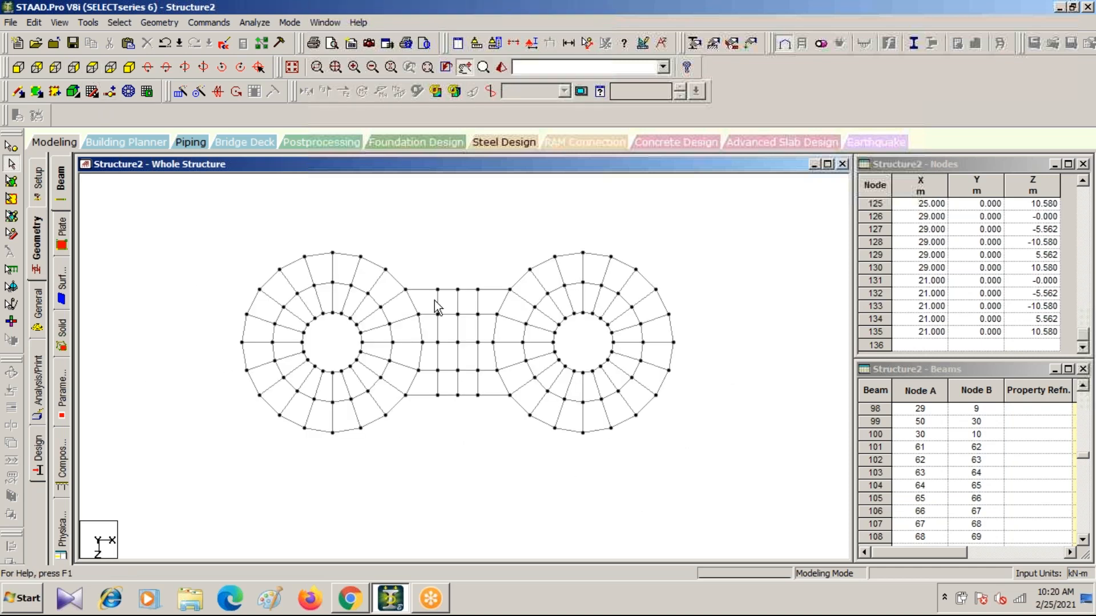
left_click(589, 44)
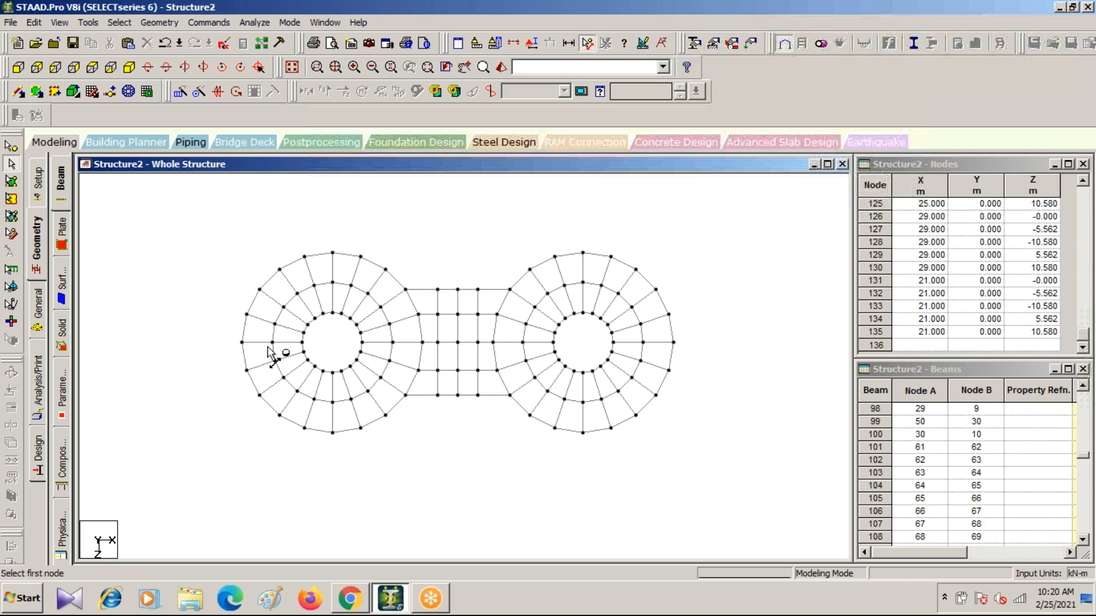
left_click(303, 343)
left_click(361, 343)
left_click(272, 342)
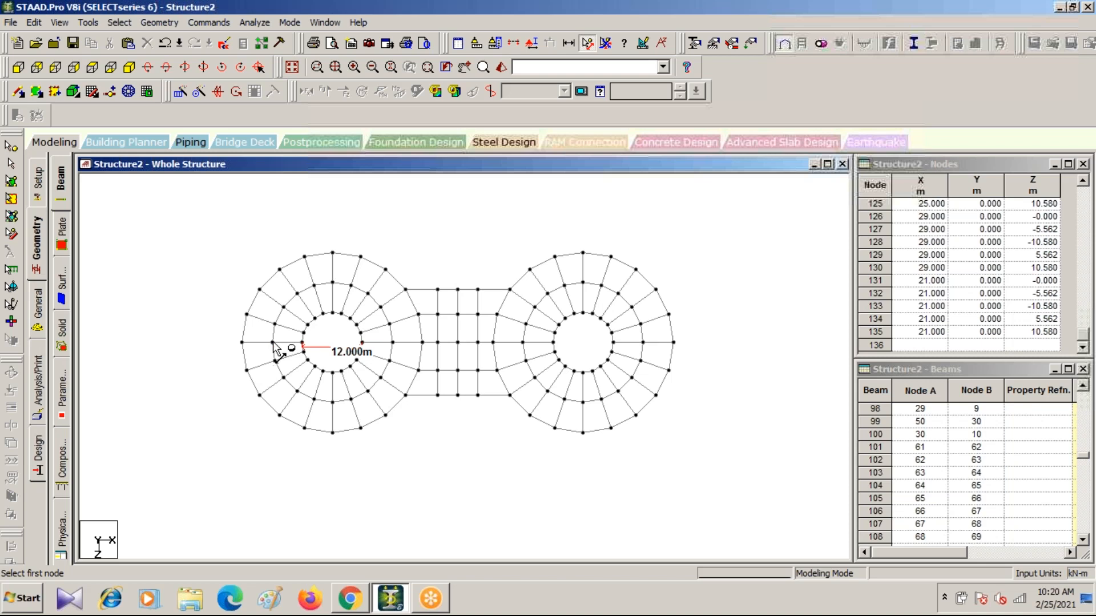
left_click(393, 342)
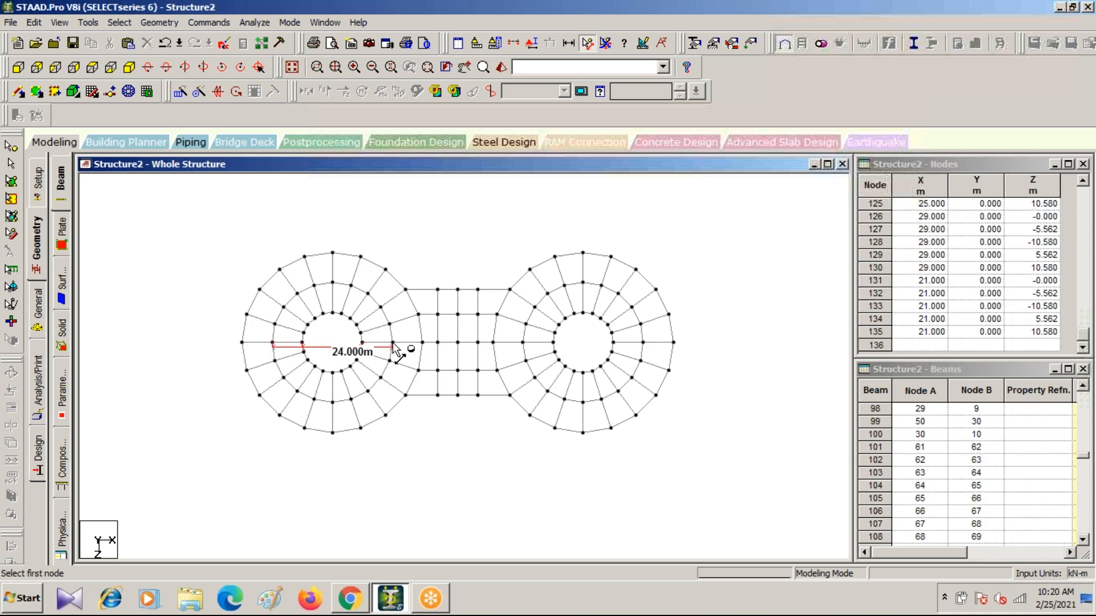
left_click(243, 342)
left_click(423, 343)
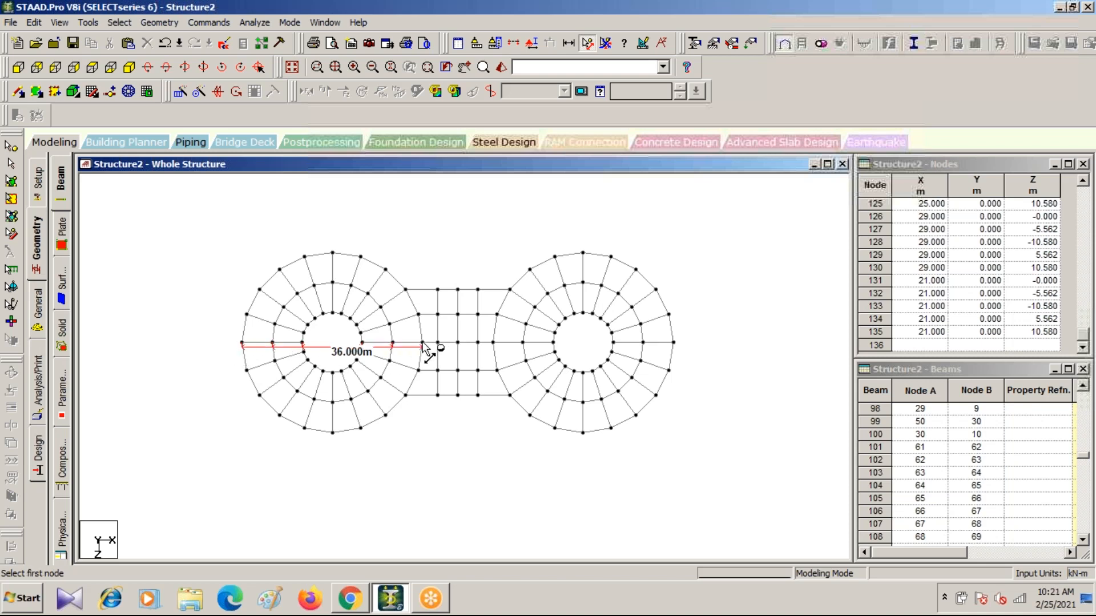
Measure the overall length across both circles and the second circle's outer diameter along Z, and clear all dimensions from the view.
left_click(242, 342)
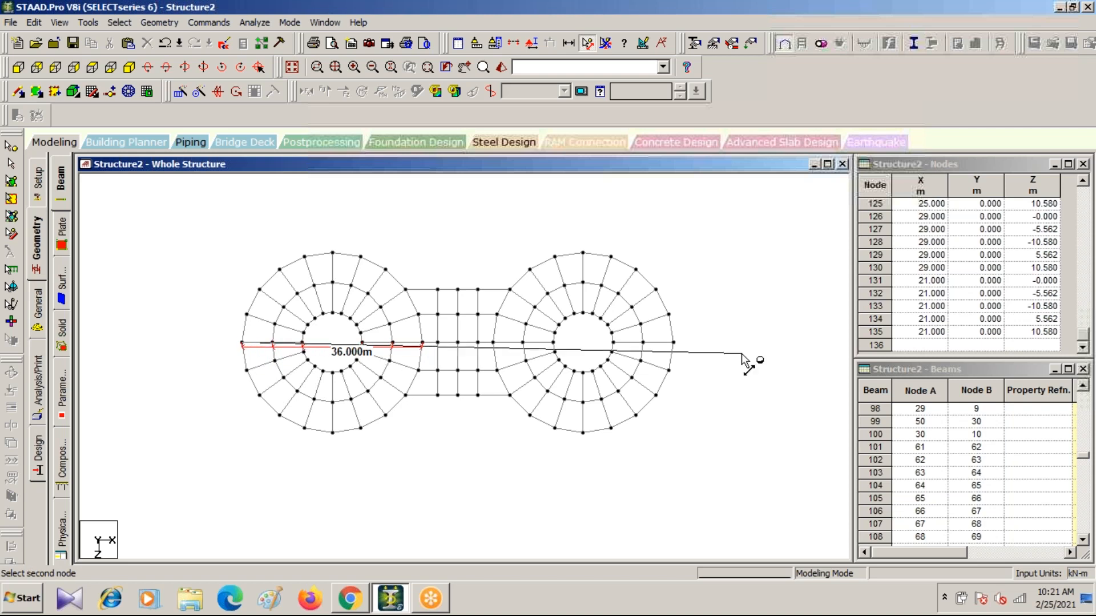
left_click(674, 343)
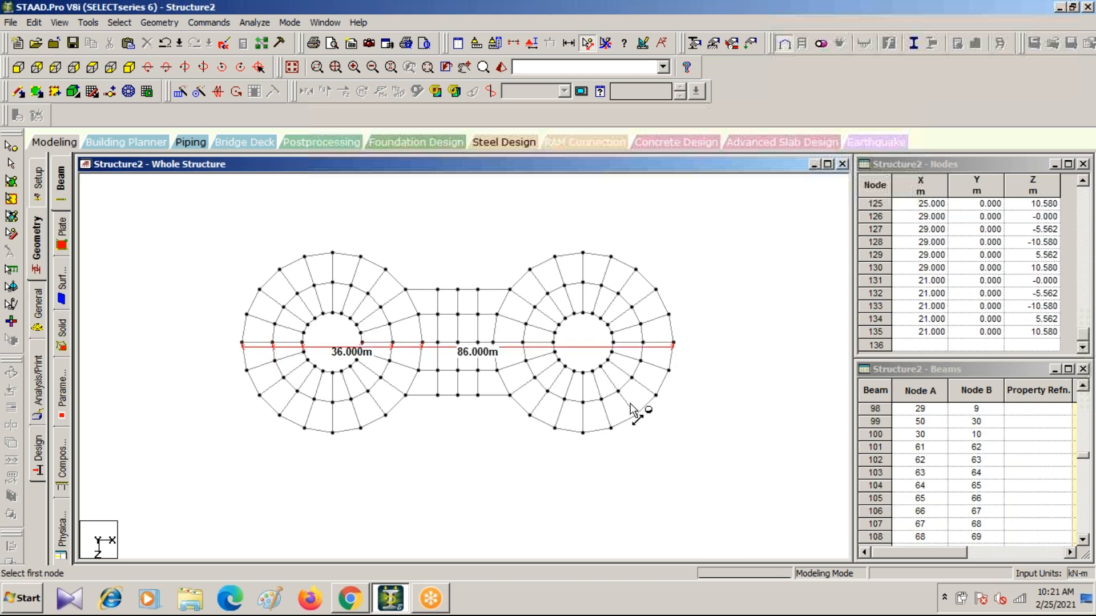
left_click(582, 253)
left_click(582, 432)
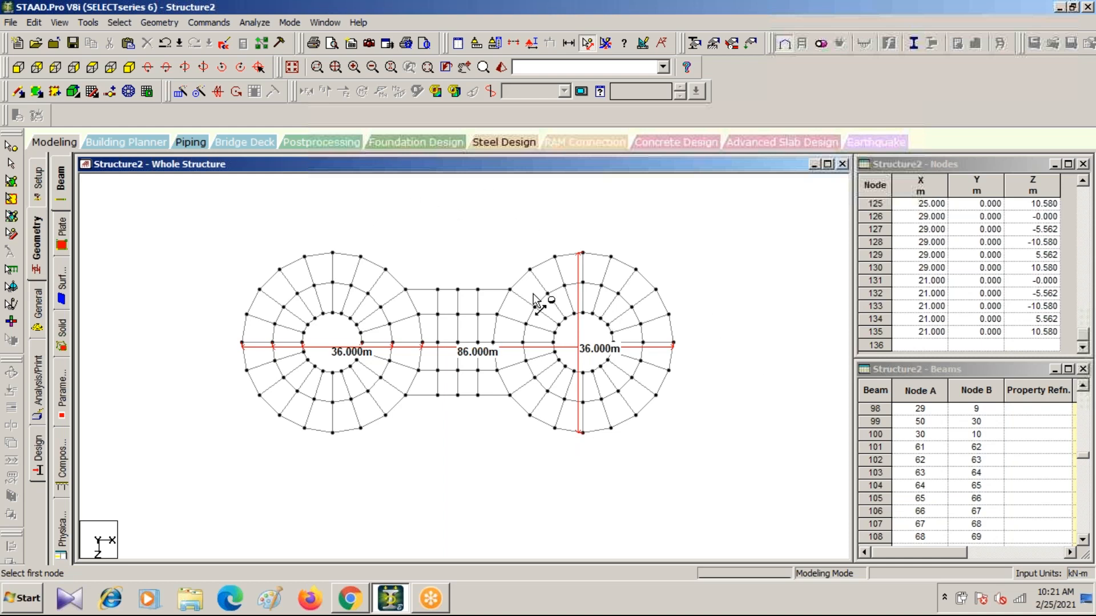
left_click(605, 43)
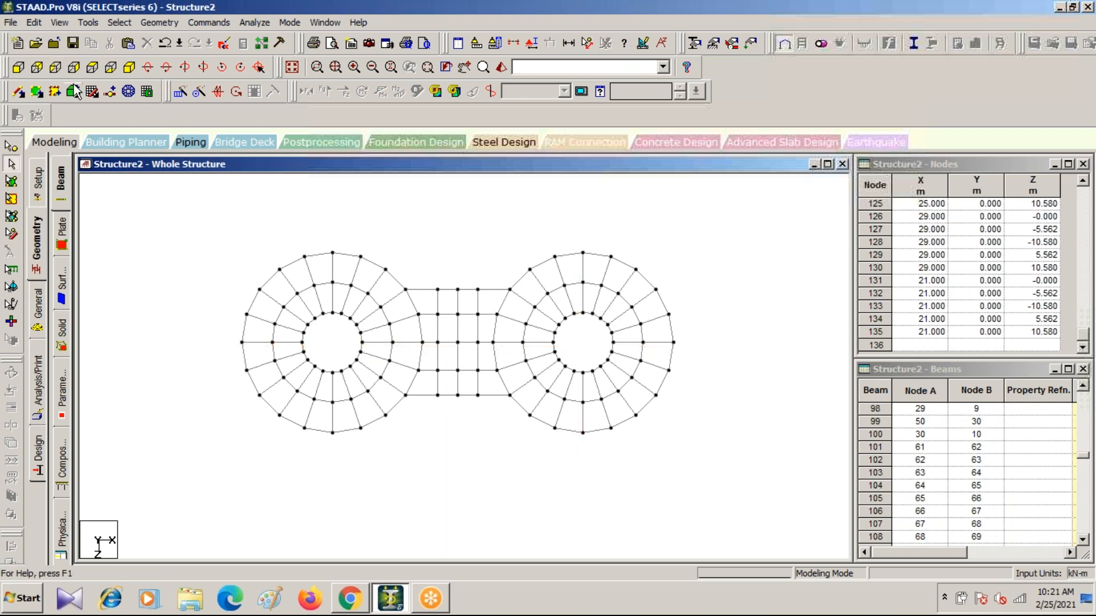
Add two four-noded plates in the first circle's bay just on the +Z side of its -X radial line, one per ring band.
left_click(38, 91)
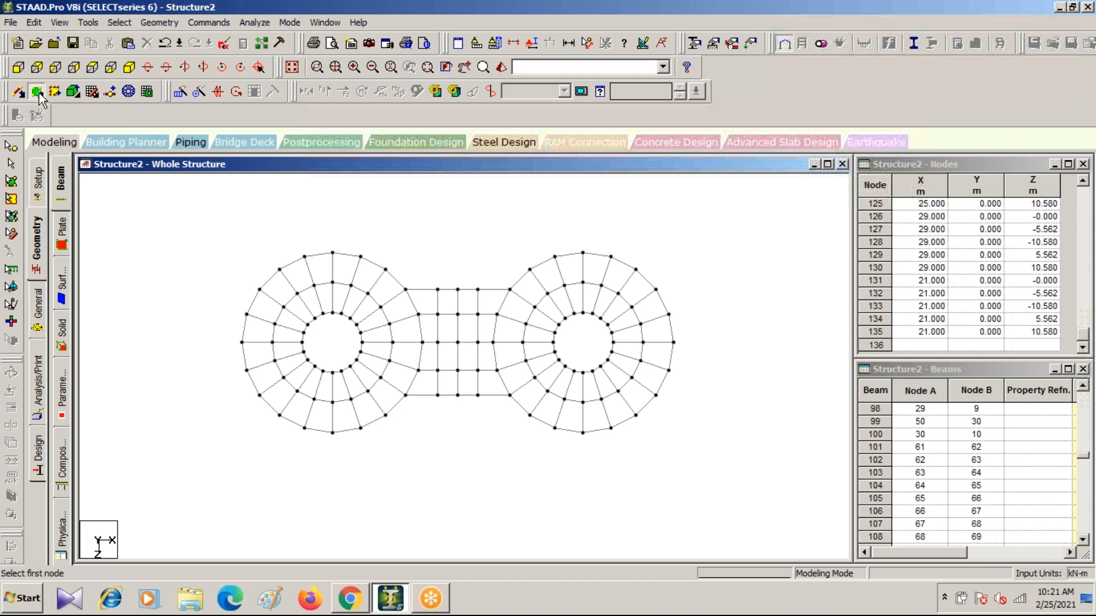
scroll(296, 336, "up", 2)
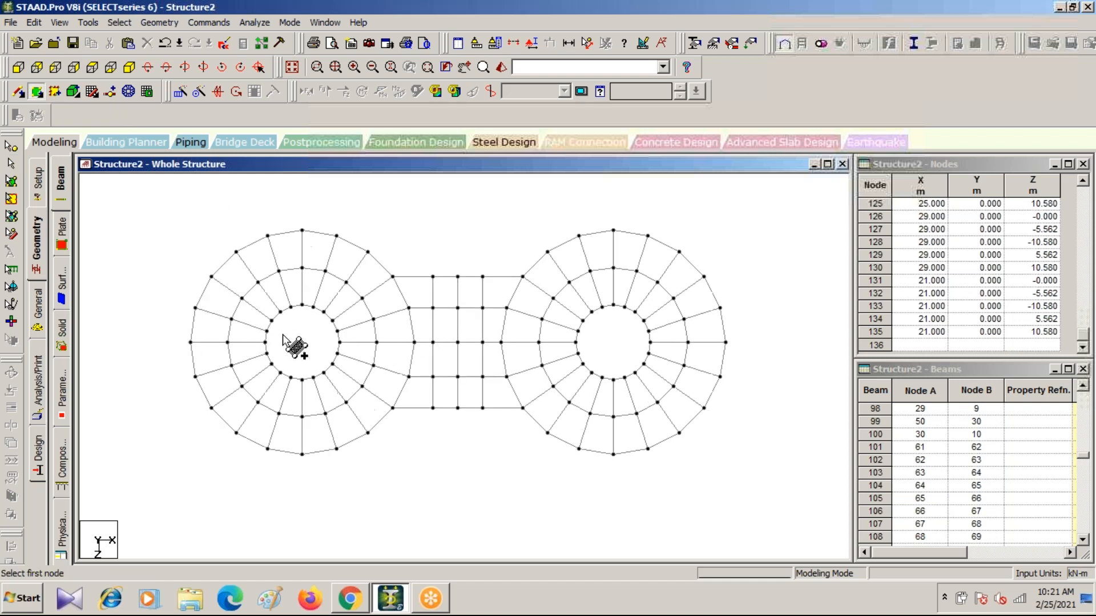
mouse_move(215, 317)
middle_mouse_down()
mouse_move(329, 349)
mouse_move(329, 294)
middle_mouse_up()
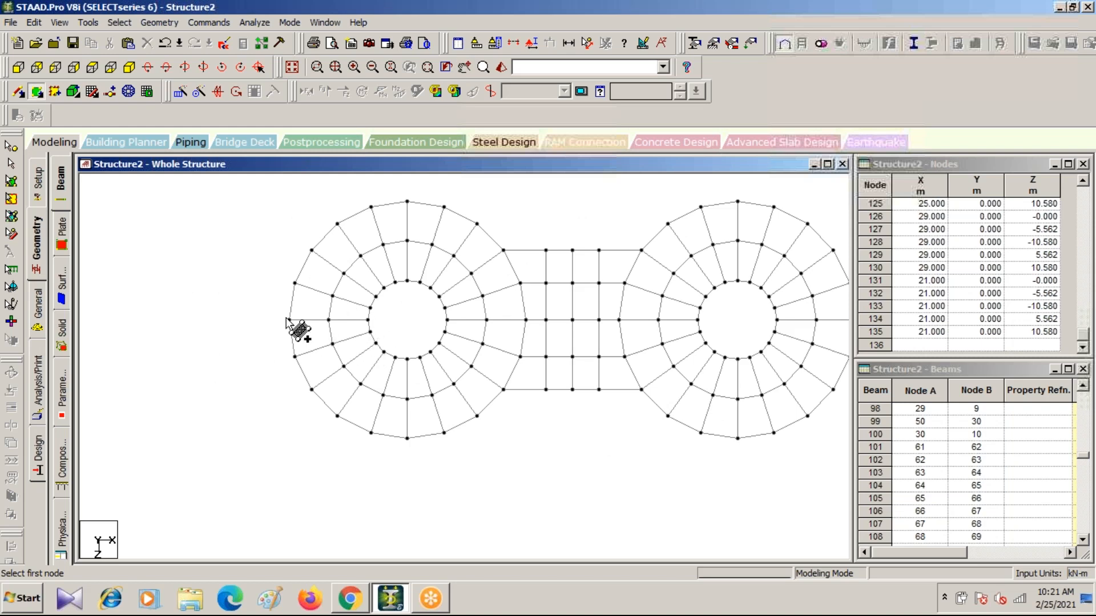
left_click(317, 323)
left_click(328, 321)
left_click(358, 347)
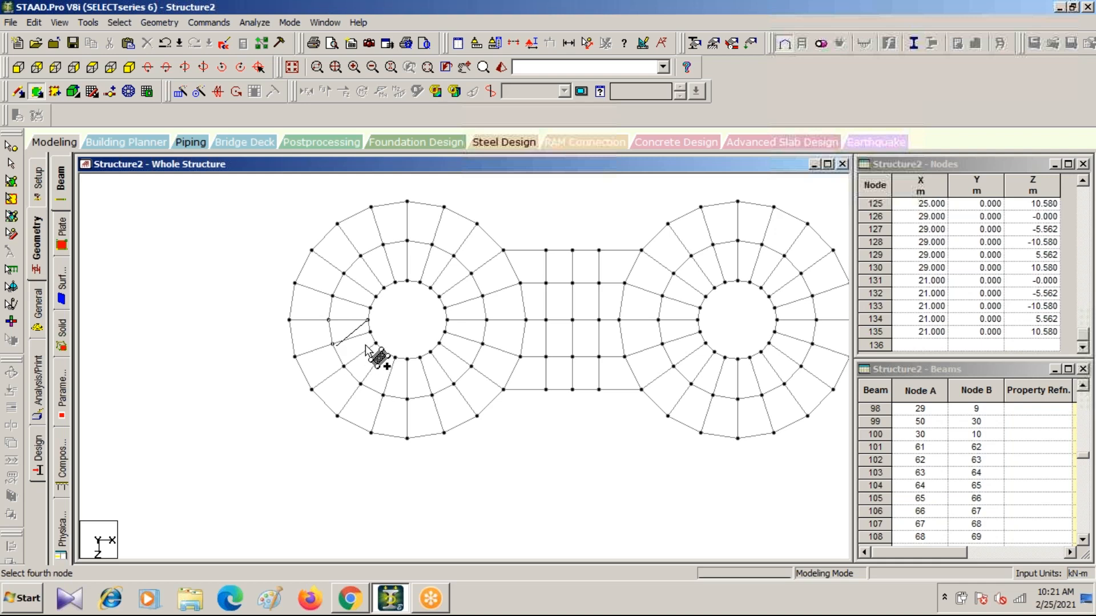
left_click(315, 329)
left_click(329, 320)
left_click(290, 321)
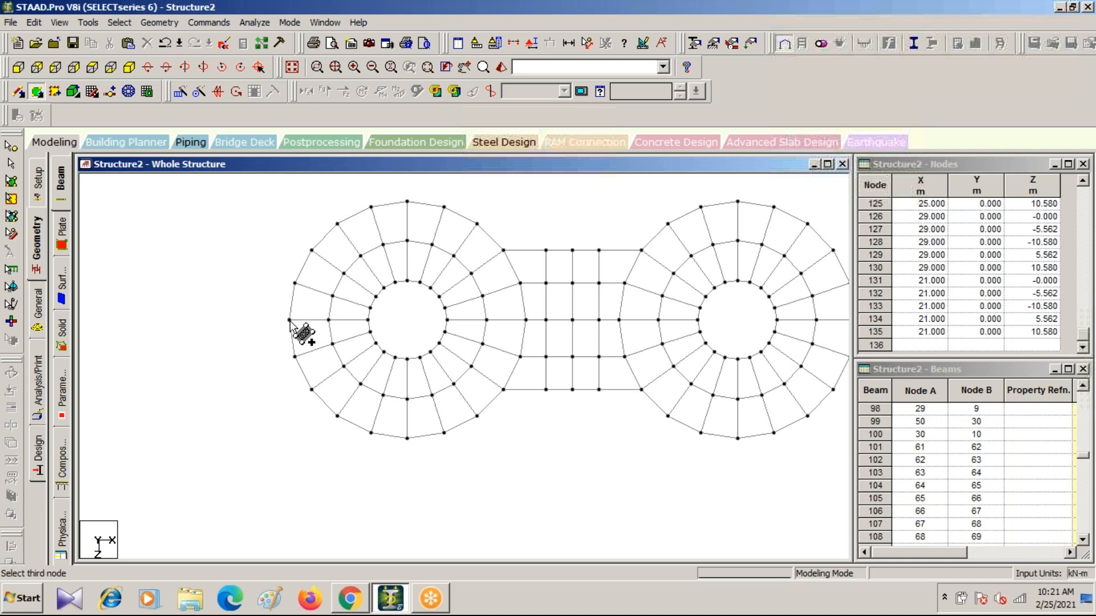
left_click(294, 357)
left_click(332, 344)
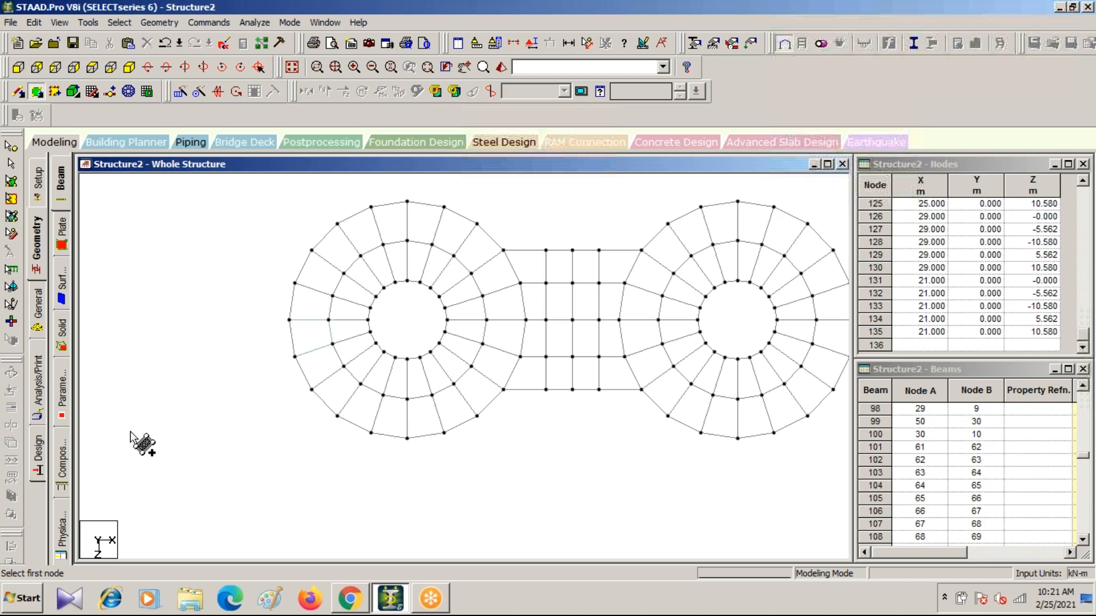
Inspect the two new plates of the first circle in a 3D rendered view and close it.
left_click(502, 67)
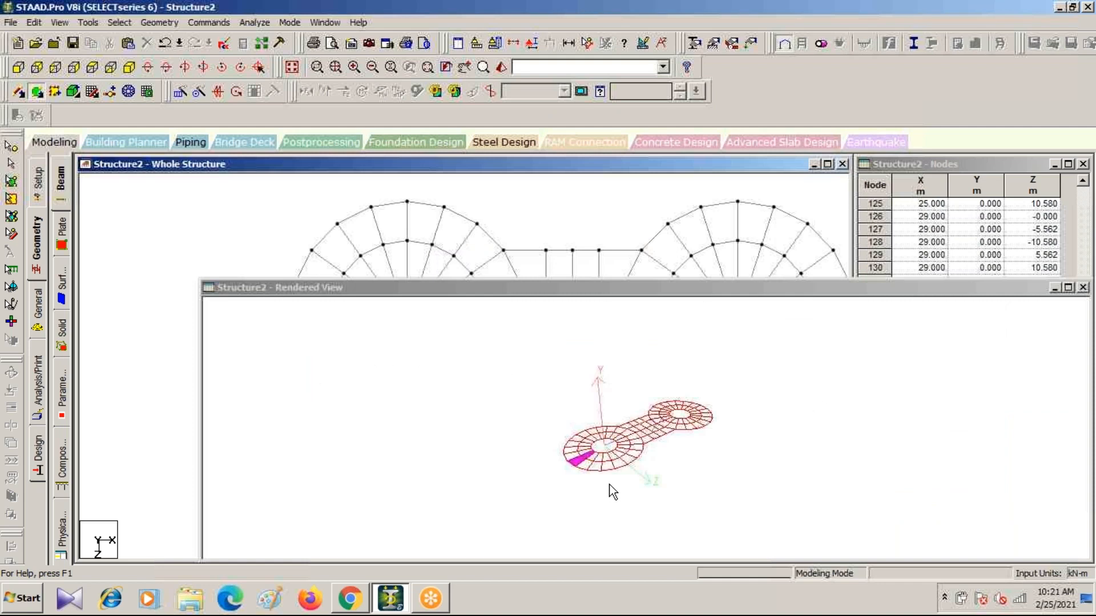
left_click_drag(610, 484, 548, 439)
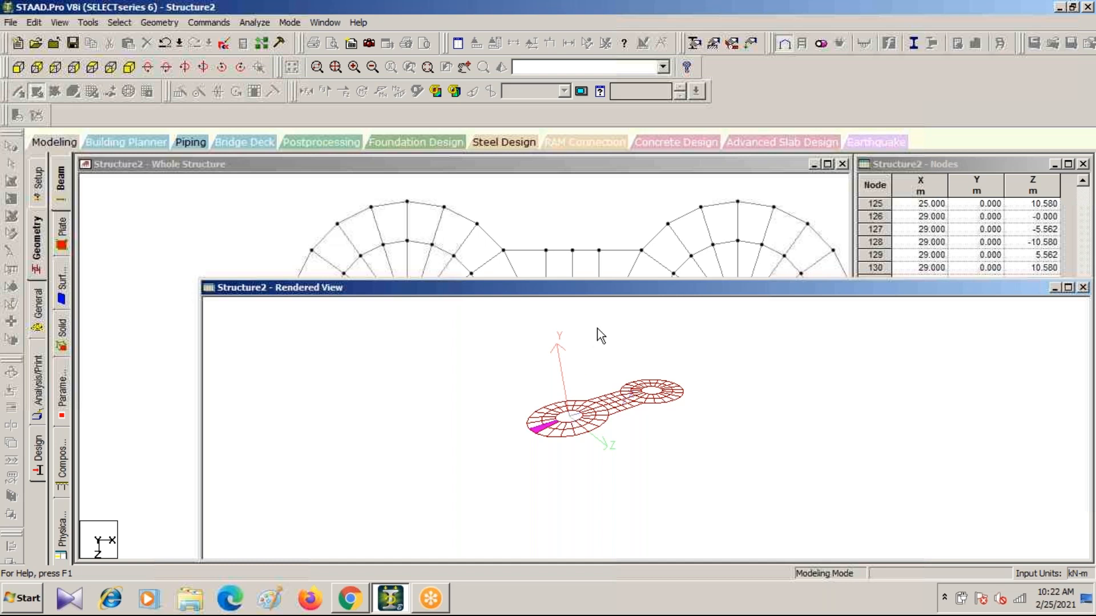
left_click_drag(612, 290, 524, 390)
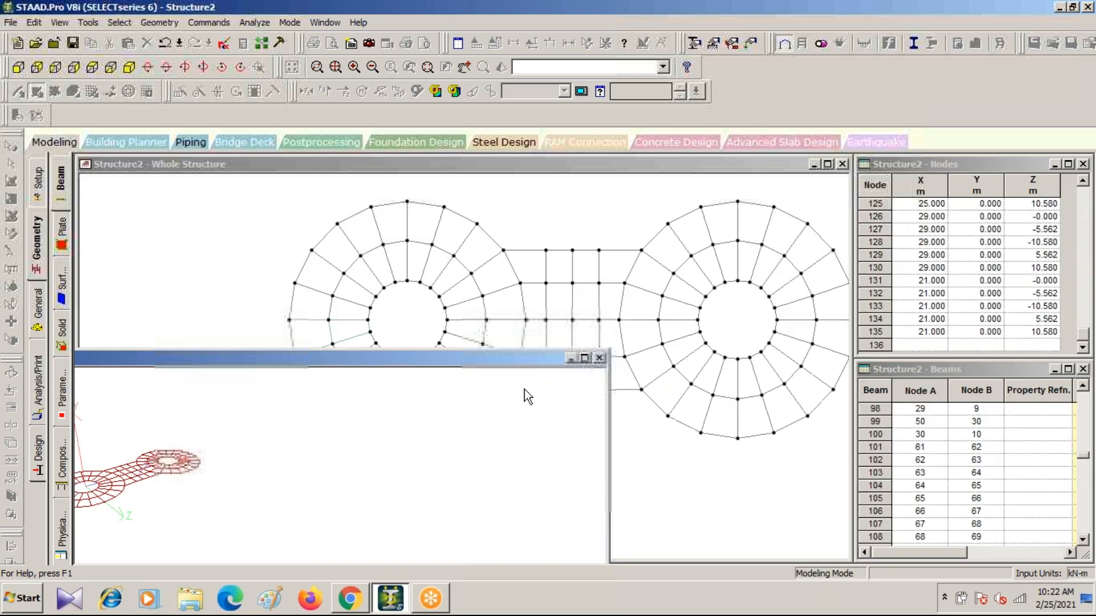
left_click(599, 357)
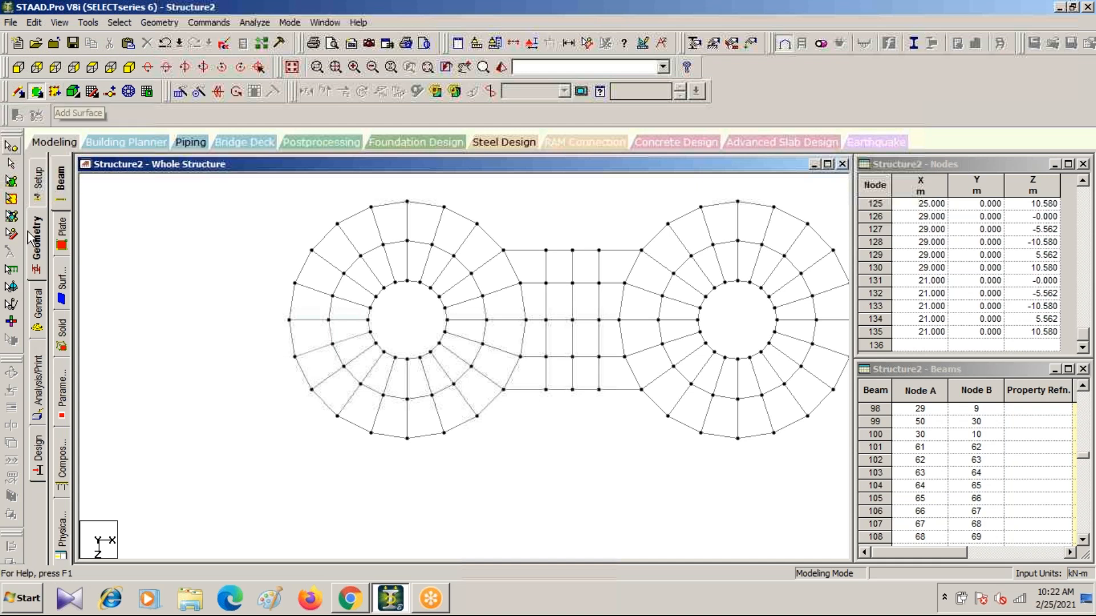
Circularly repeat both plates about the Y axis through X 0, Z 0, with a 360 degree total angle and 20 steps, accepting the auto save.
left_click(11, 183)
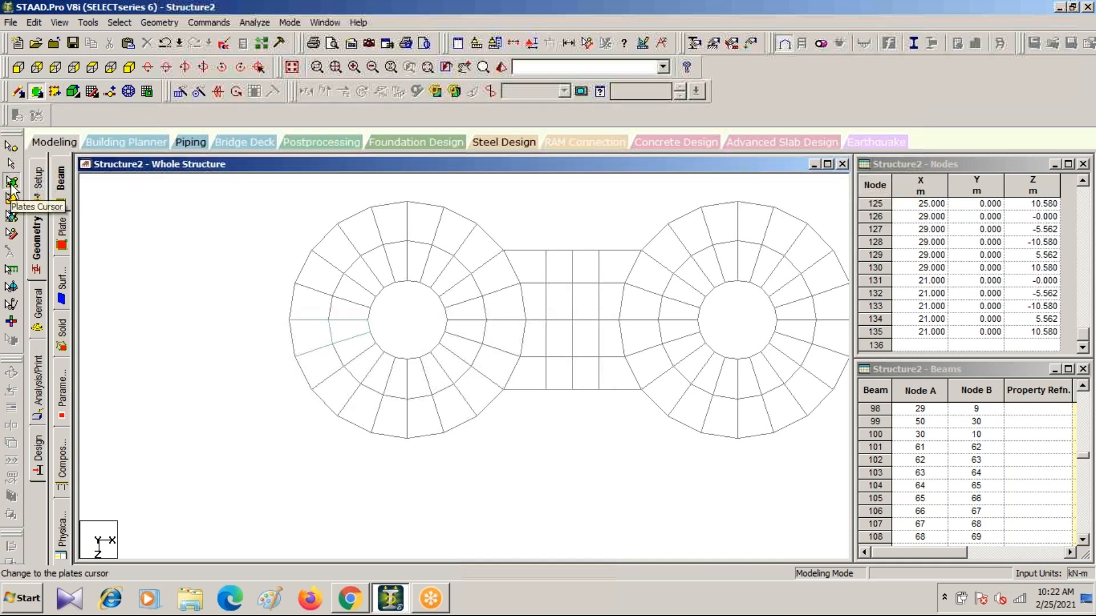
left_click(311, 337)
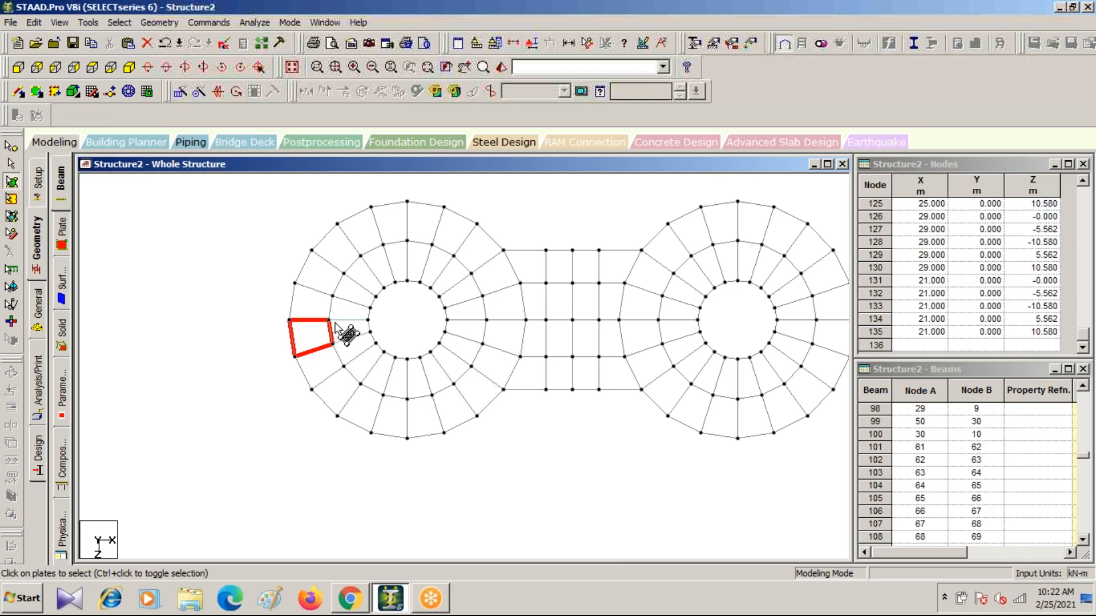
left_click(345, 330, "ctrl")
left_click(198, 93)
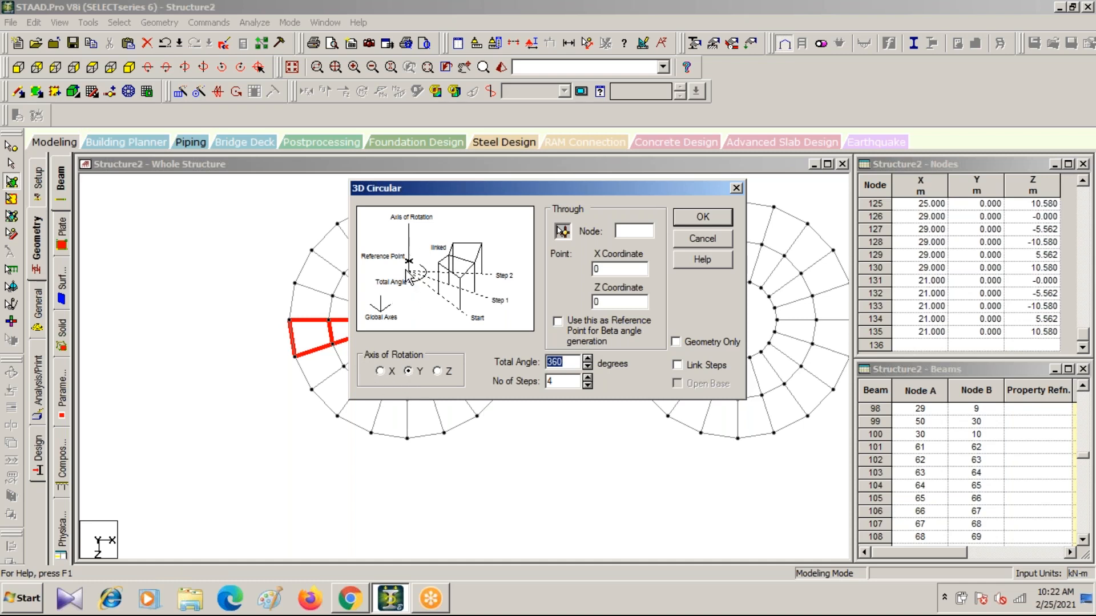
key("Tab")
left_click(707, 217)
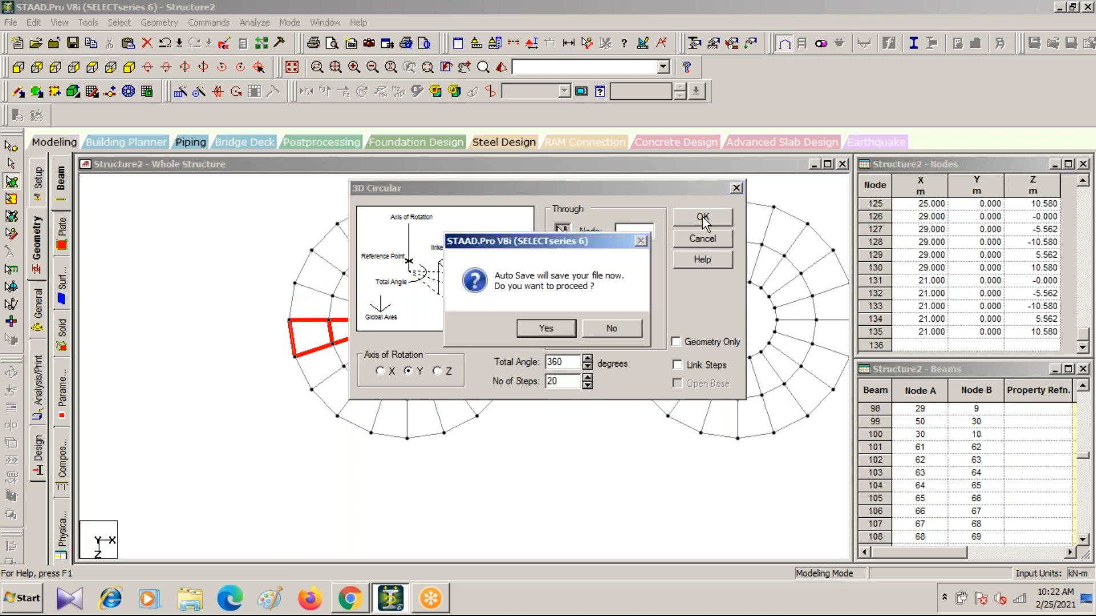
left_click(546, 329)
left_click(450, 317)
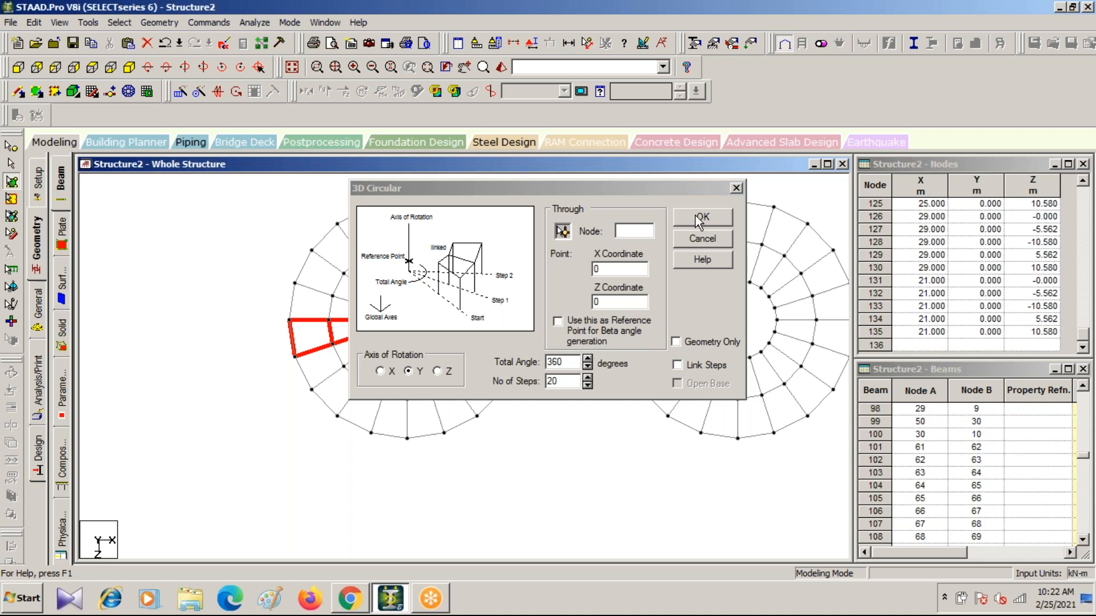
left_click(695, 216)
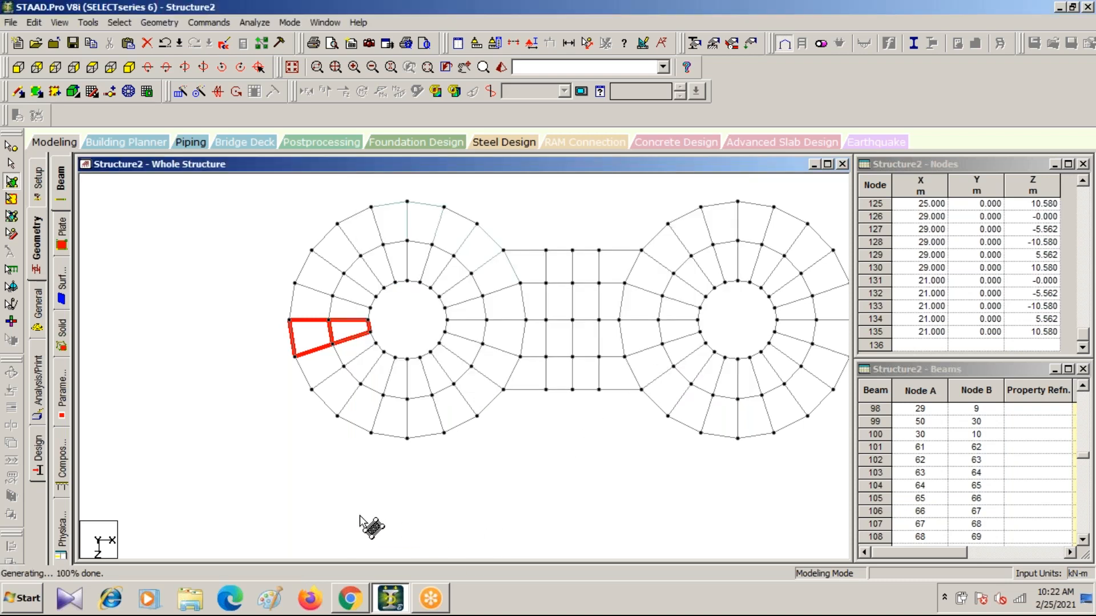
Inspect the completed ring of plates on the first circle in a 3D rendered view and close it.
left_click(501, 67)
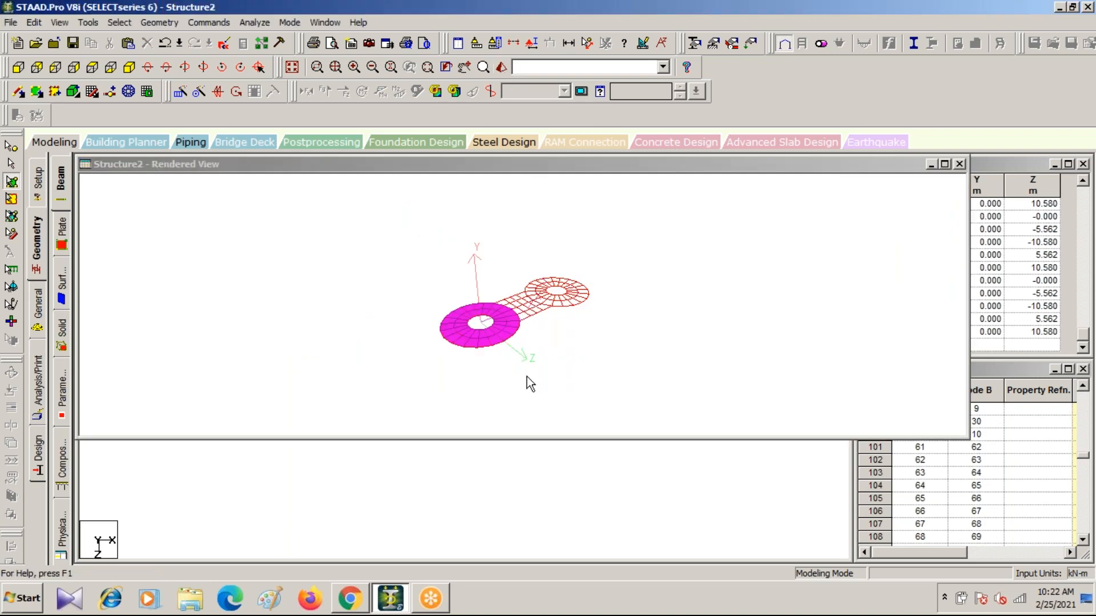
scroll(478, 342, "up", 5)
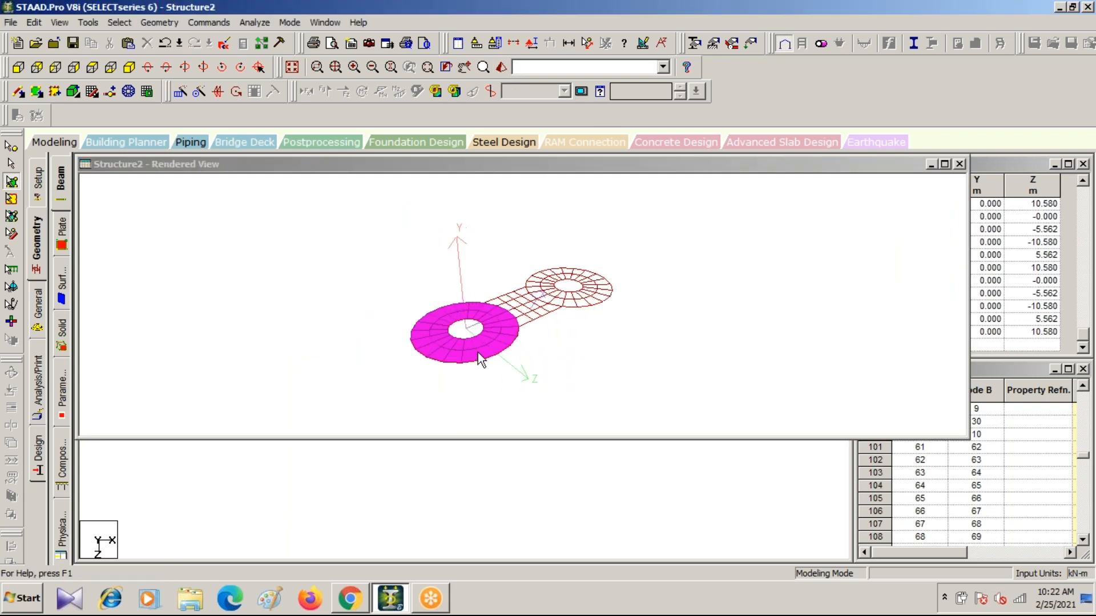
scroll(478, 354, "up", 3)
scroll(478, 359, "down", 3)
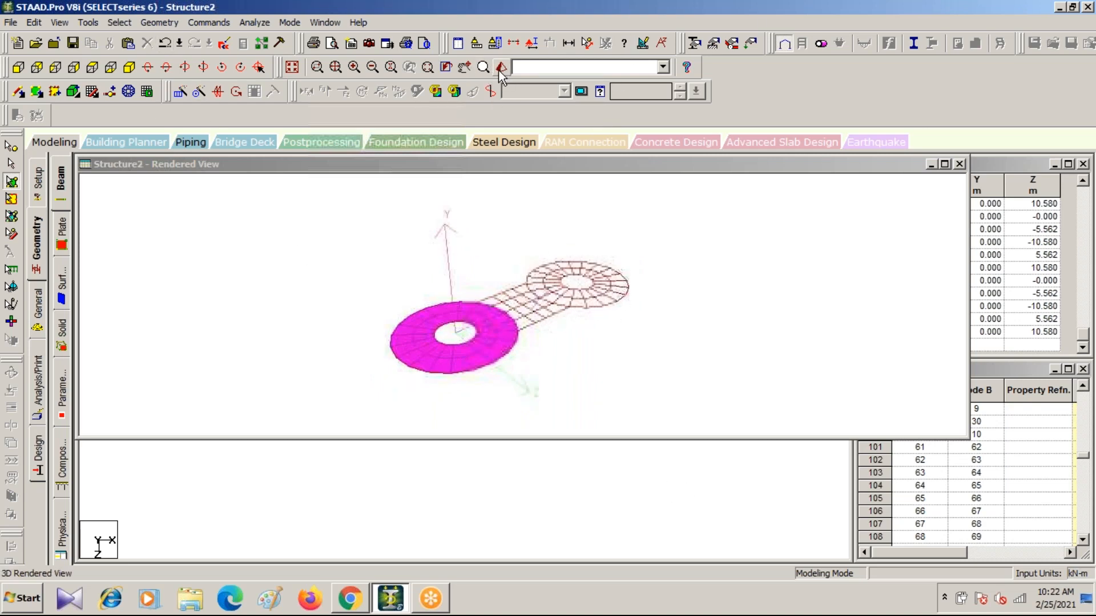
double_click(533, 167)
left_click(651, 262)
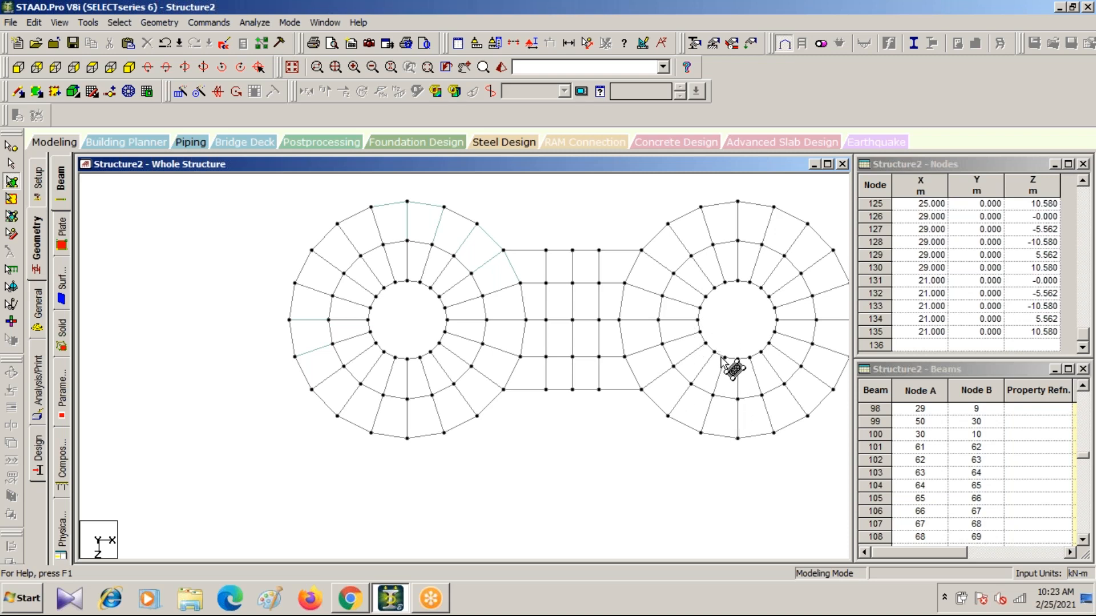
Add two four-noded plates in the second circle's bay just on the -X side of its +Z radial line, one per ring band.
left_click(38, 90)
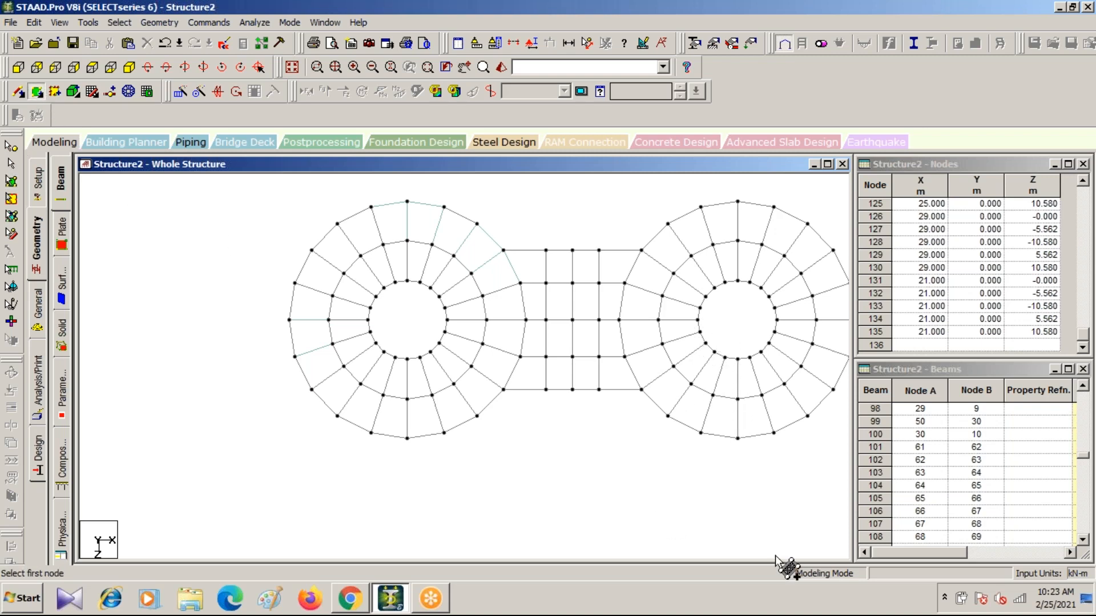
left_click(724, 358)
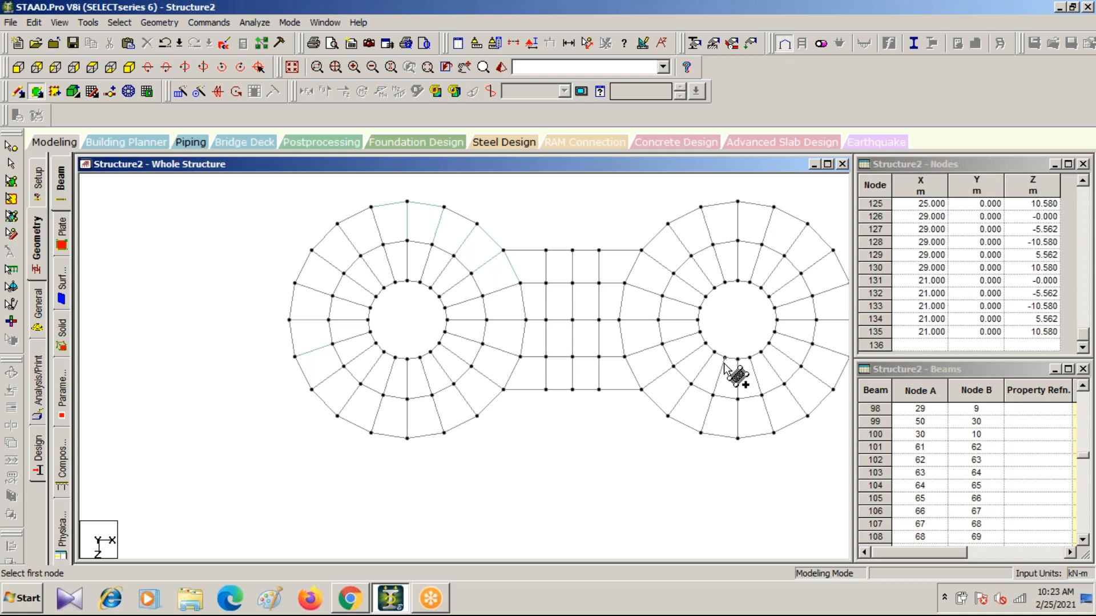
left_click(713, 395)
left_click(737, 398)
left_click(701, 432)
left_click(712, 395)
left_click(701, 431)
left_click(738, 438)
left_click(738, 399)
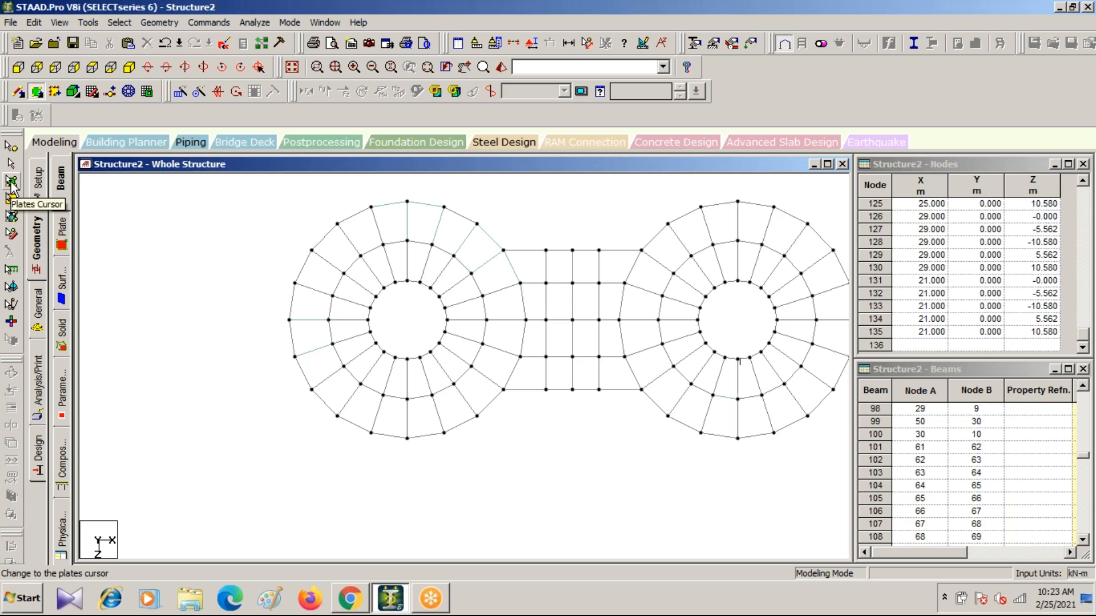
left_click(11, 183)
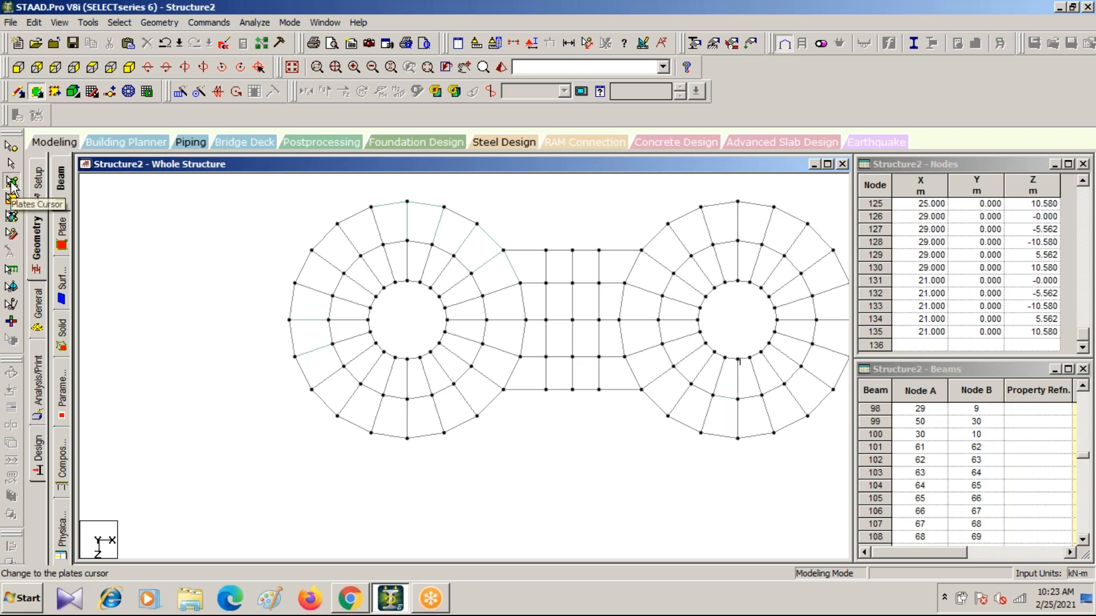
Try to circularly repeat the second circle's two plates about the Y axis through X 0, Z 0, with 360 degrees and 20 steps, then undo it.
left_click(720, 417)
left_click(733, 370, "ctrl")
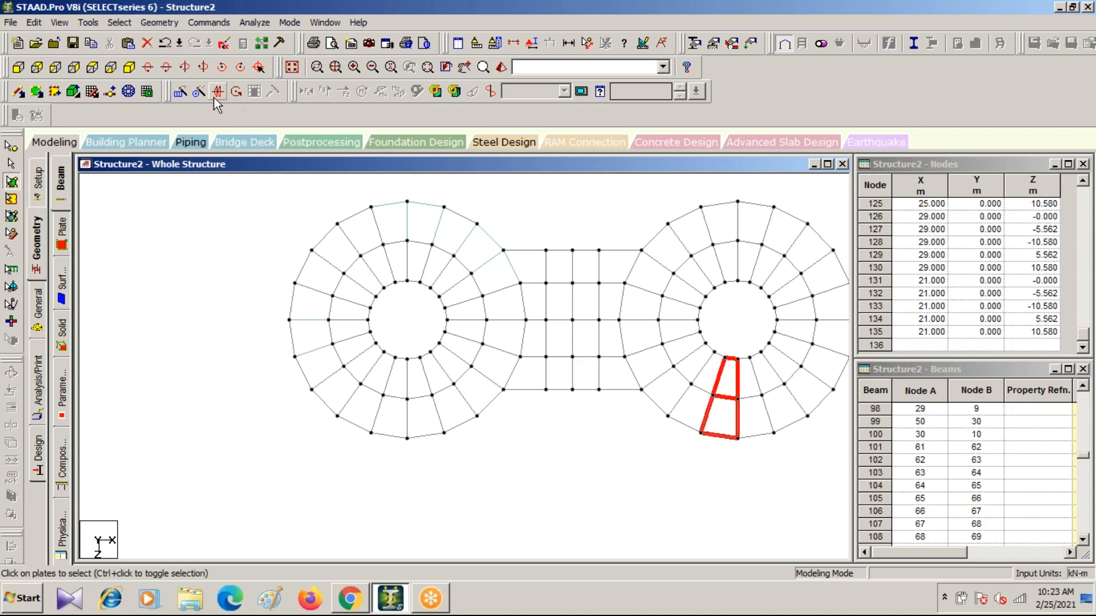
left_click(198, 91)
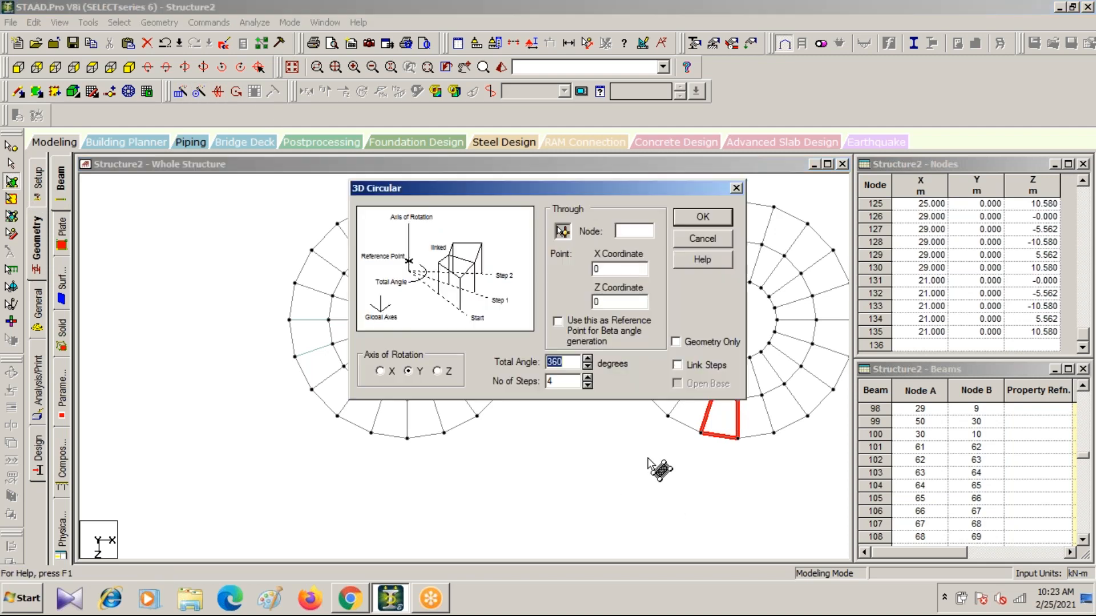
key("Tab")
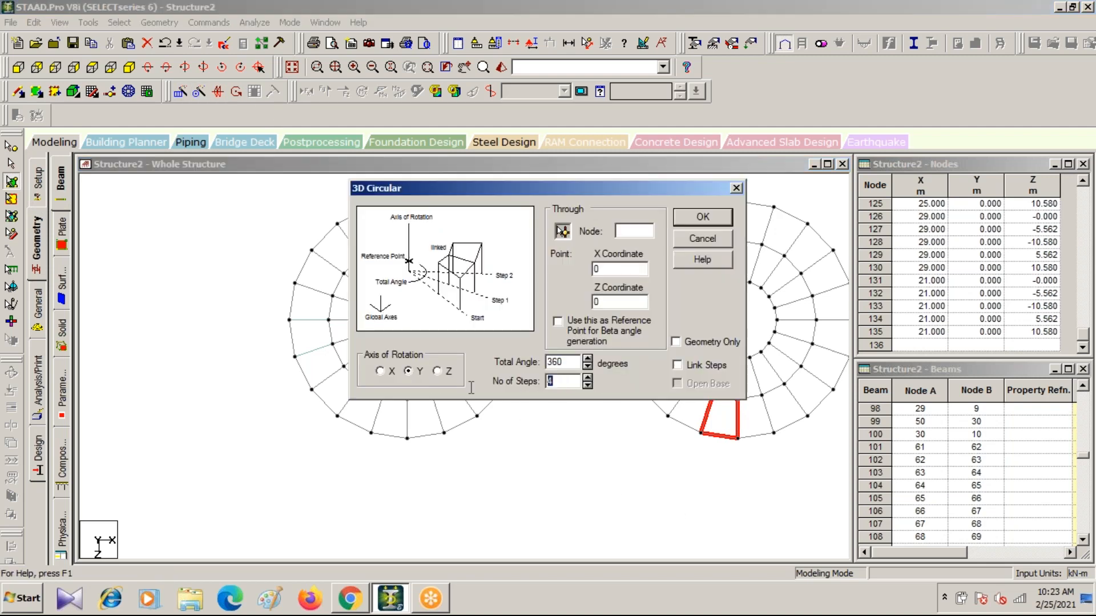
type("20")
left_click(699, 217)
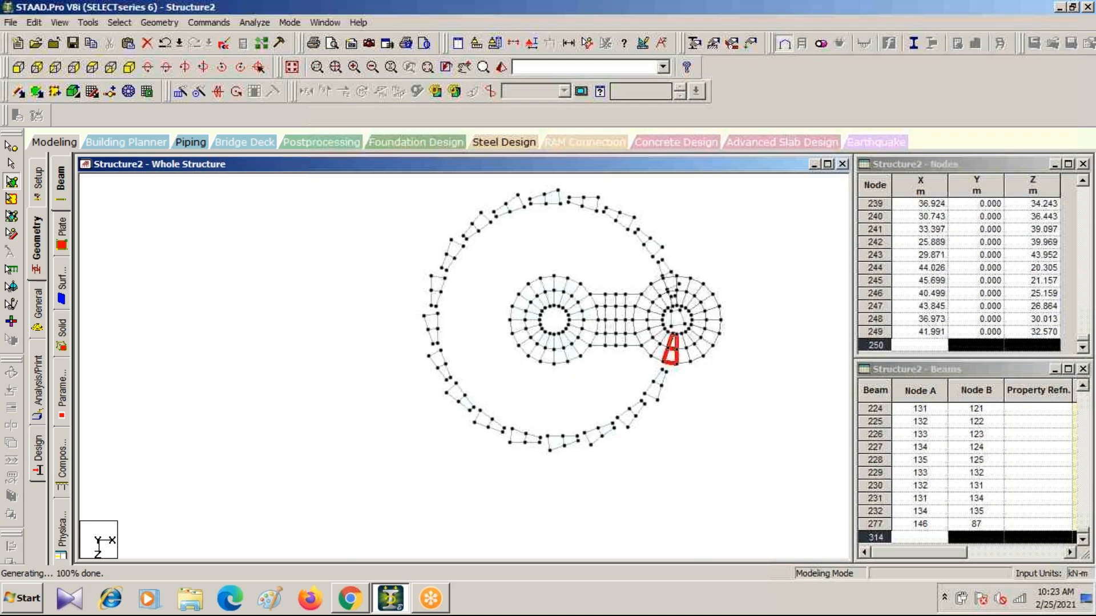
key("ctrl+z")
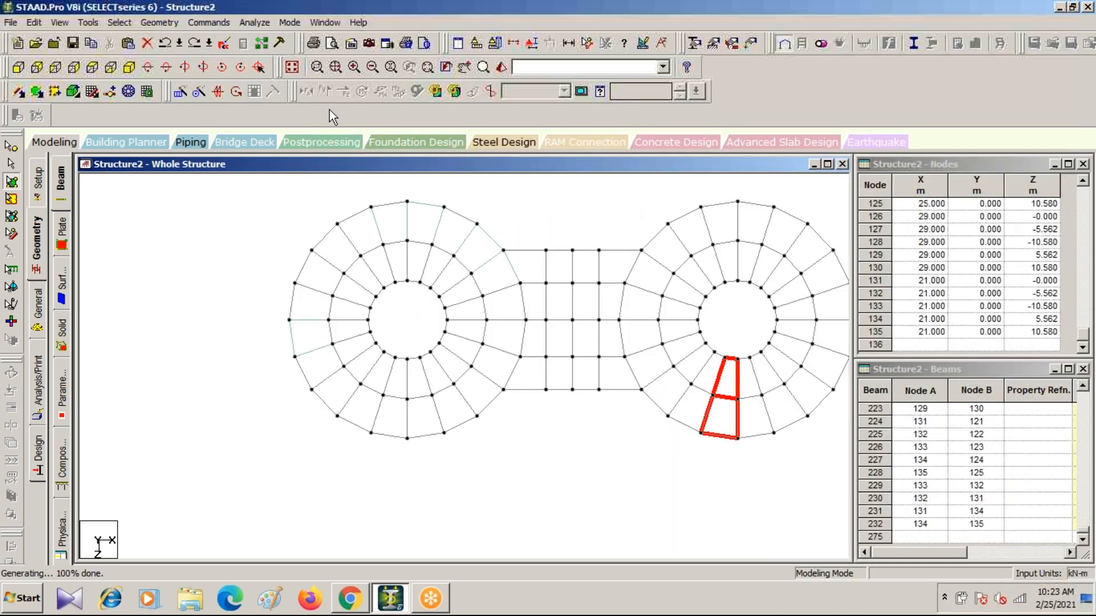
Retry the 3D Circular repeat of the same two selected plates with unchanged settings, 360 degrees and 20 steps, and undo the result.
left_click(199, 92)
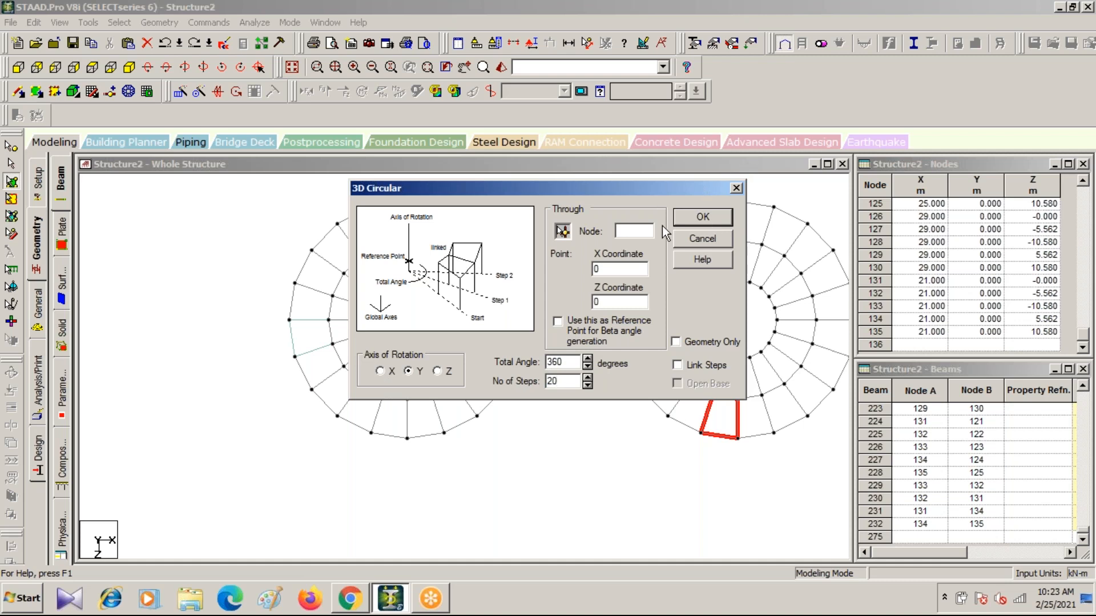
left_click(697, 218)
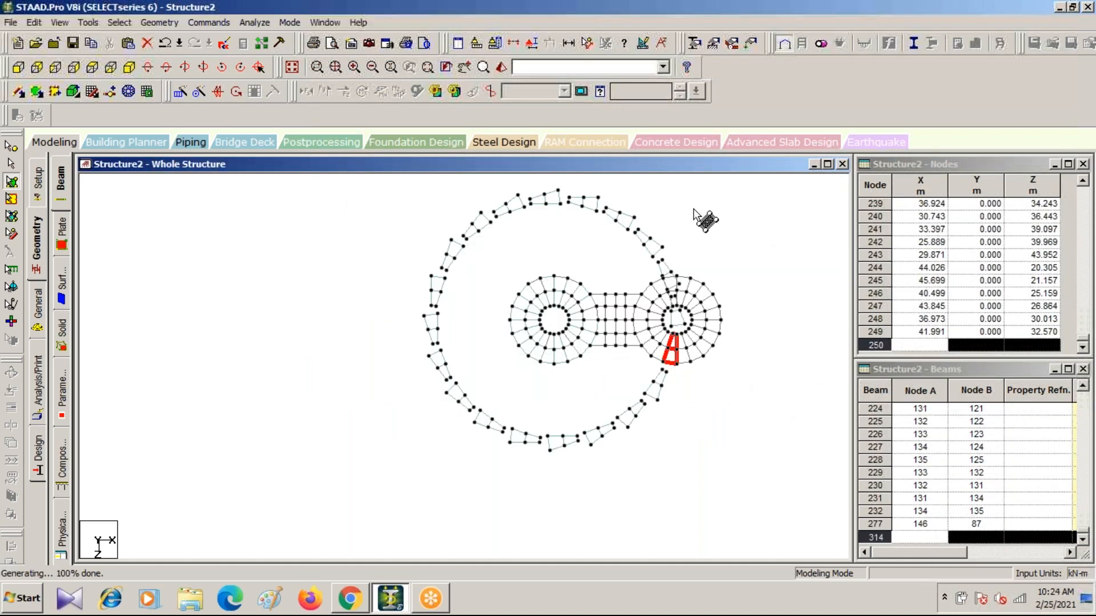
key("ctrl+z")
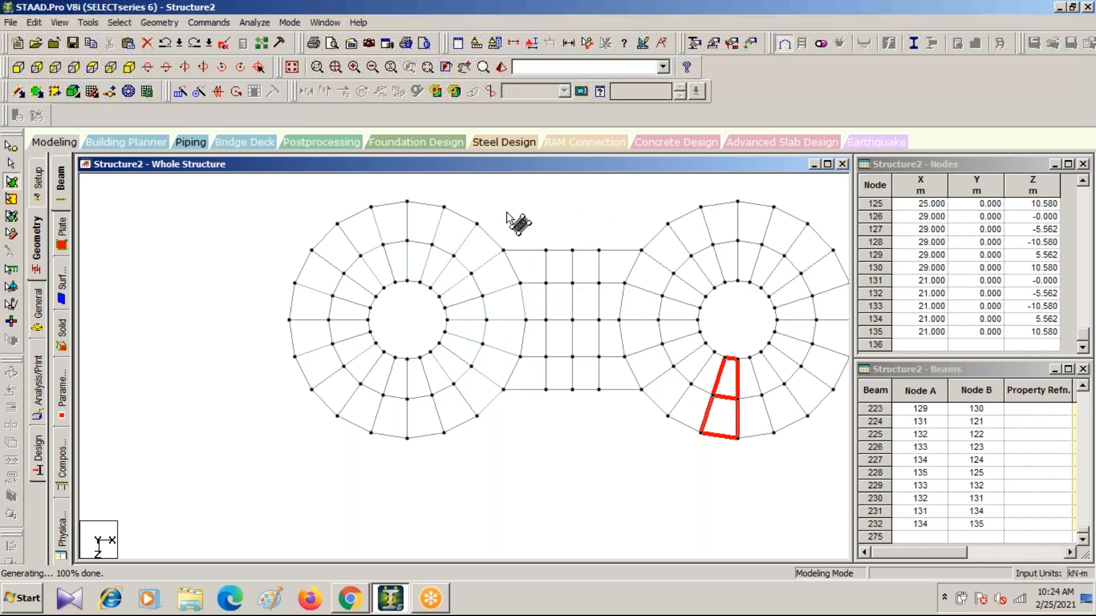
Compare the plates on the two circles in a 3D rendered view and close it.
left_click(501, 67)
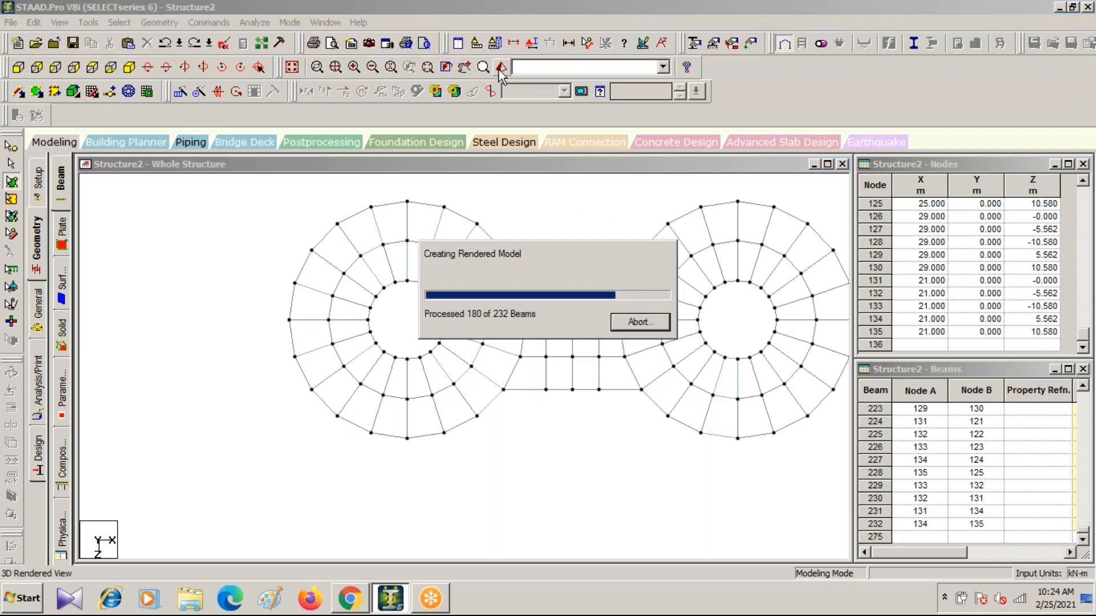
left_click_drag(616, 186, 338, 234)
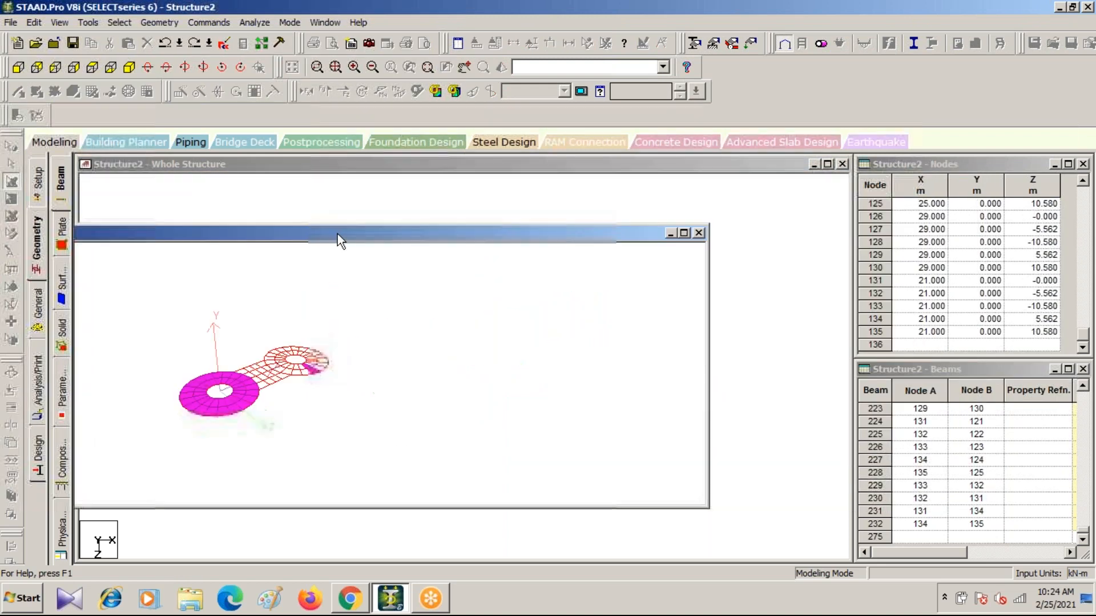
left_click(699, 233)
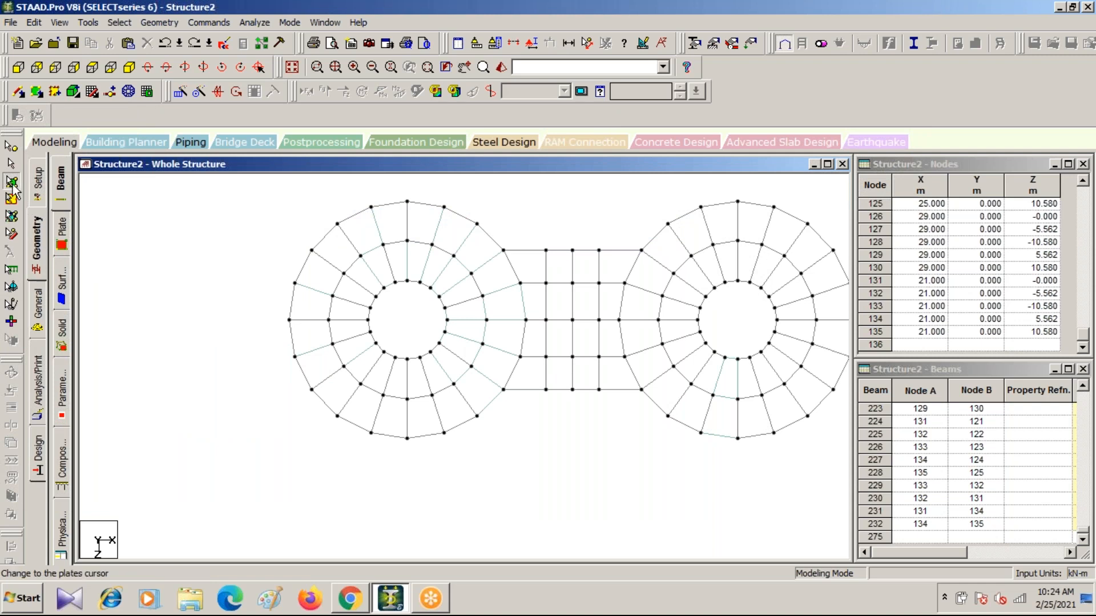
In isometric view, try to circularly repeat the second circle's two plates about the Y axis at the origin in 20 steps, and undo it.
left_click(12, 182)
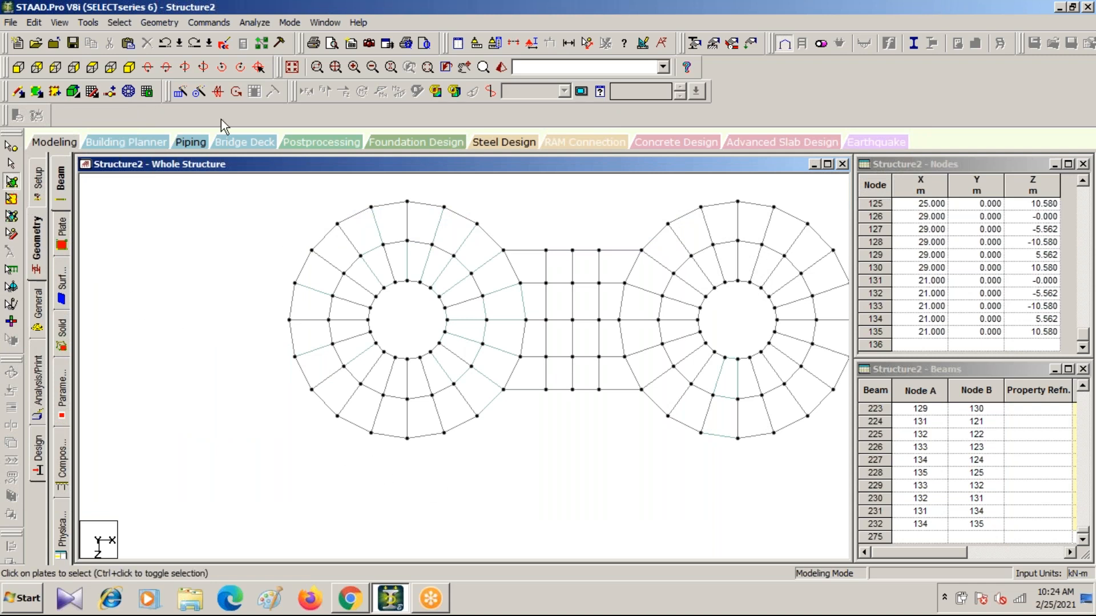
left_click(146, 67)
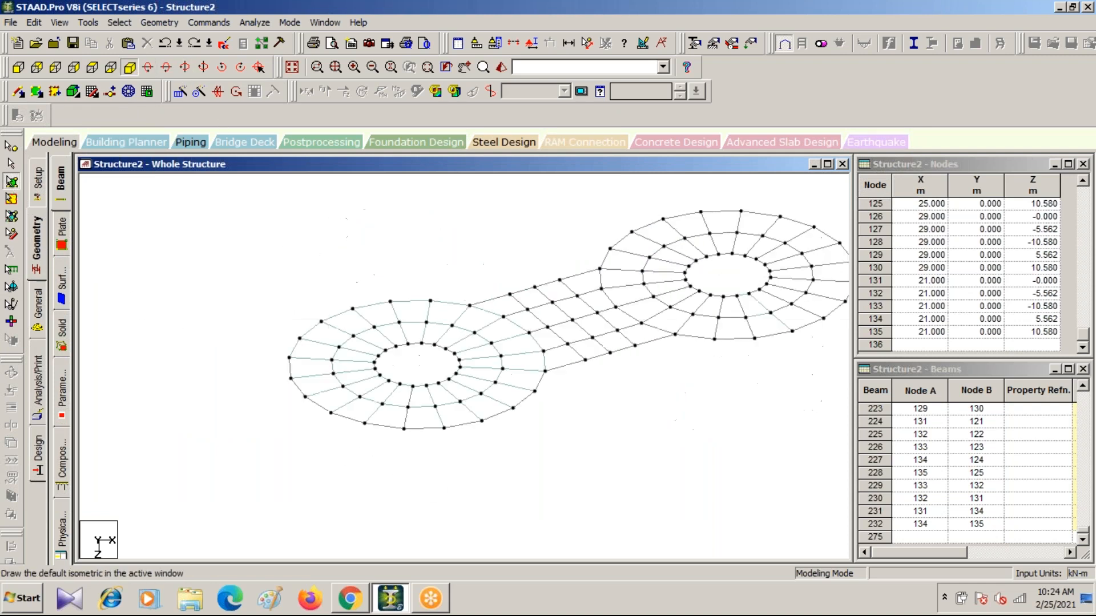
left_click(758, 327)
left_click(754, 307, "ctrl")
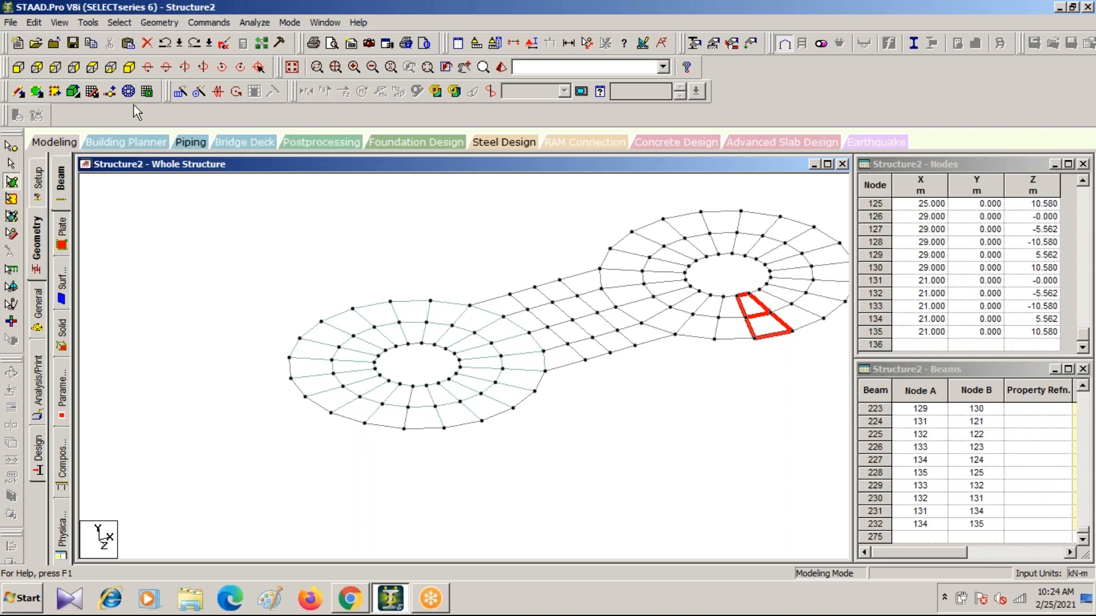
left_click(198, 93)
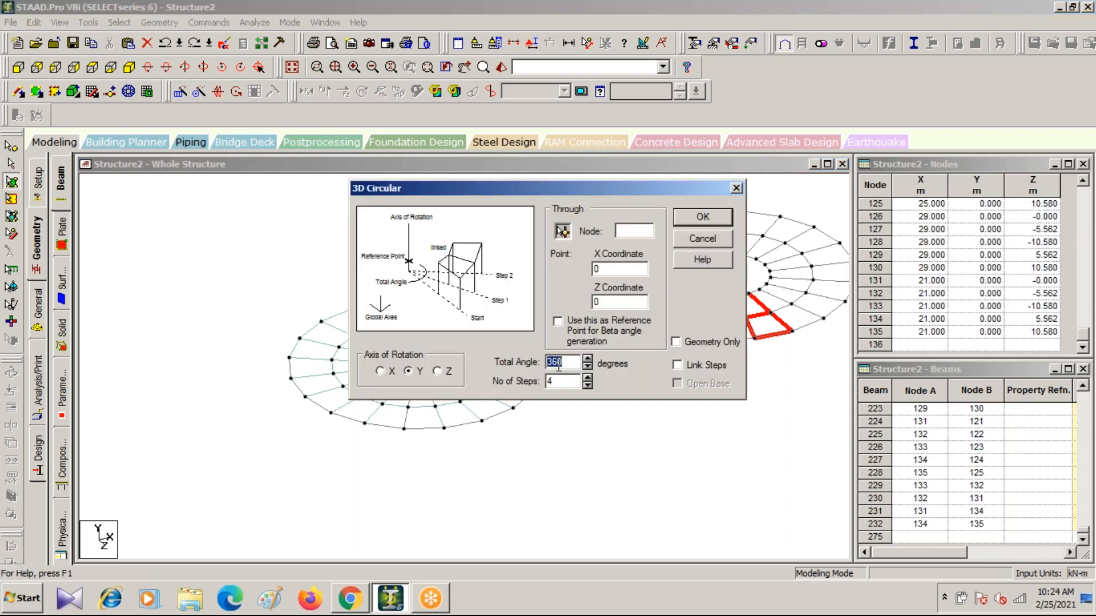
type("20")
left_click(705, 217)
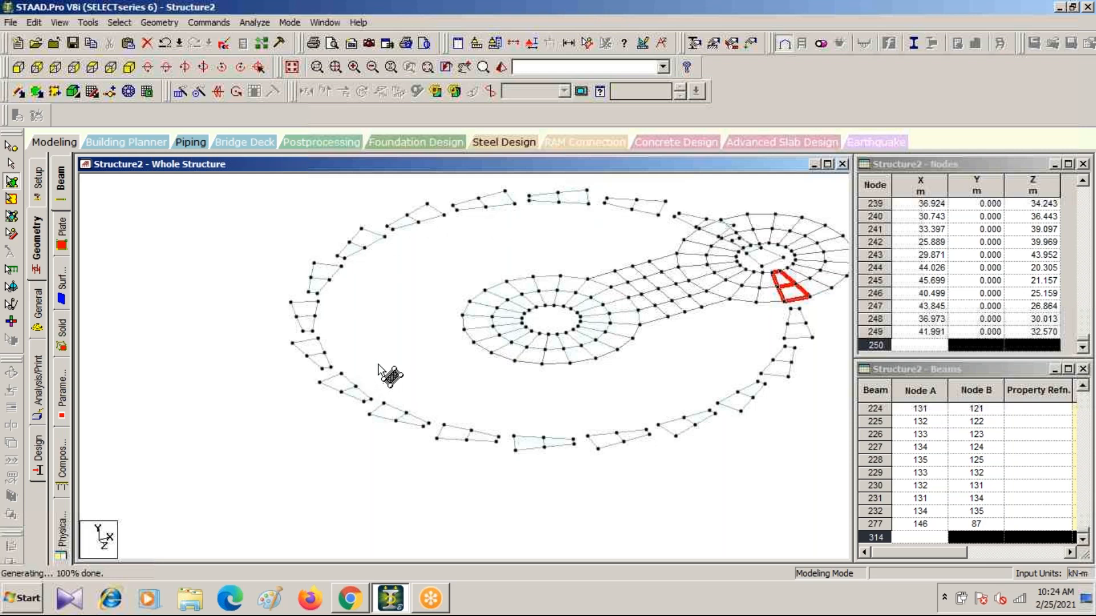
left_click(705, 445)
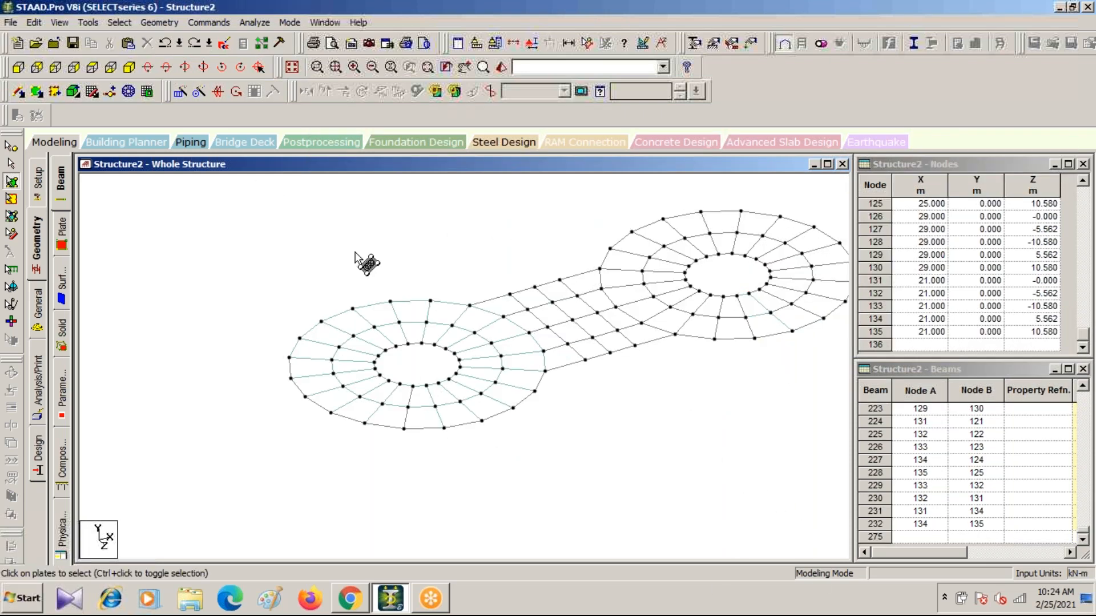
Recheck the plate coverage of both circles in a rotated 3D rendered view and close it.
middle_click_drag(563, 403, 342, 442)
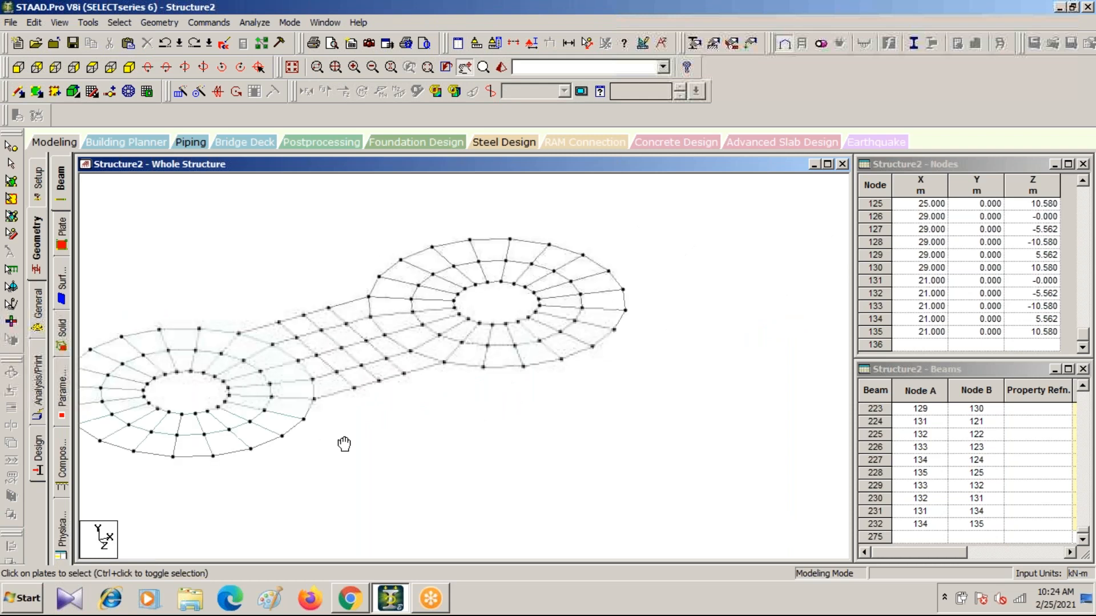
left_click(501, 66)
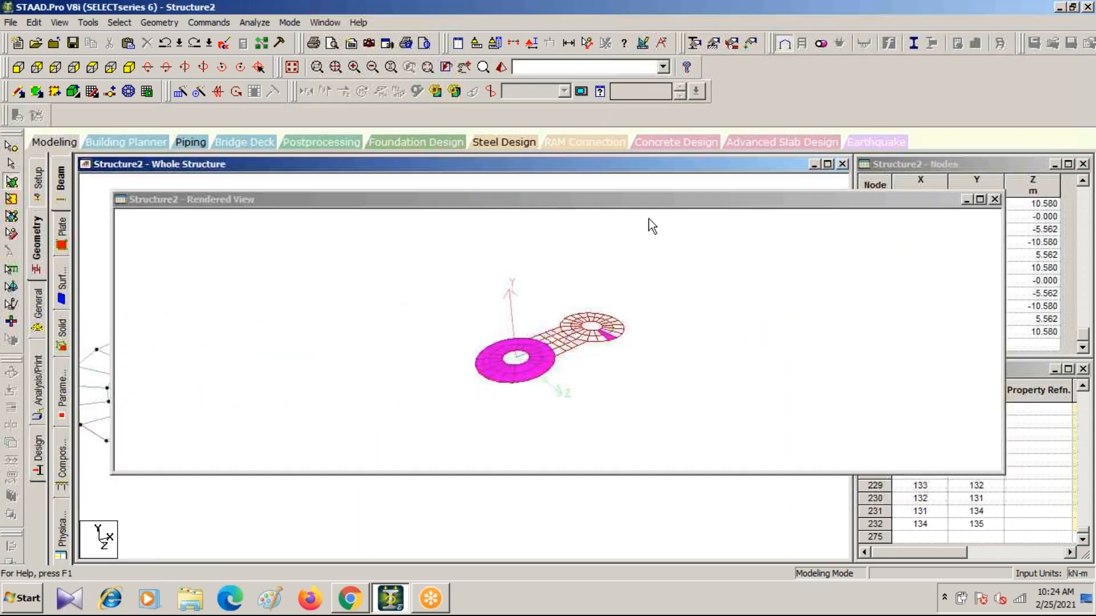
left_click_drag(644, 210, 420, 232)
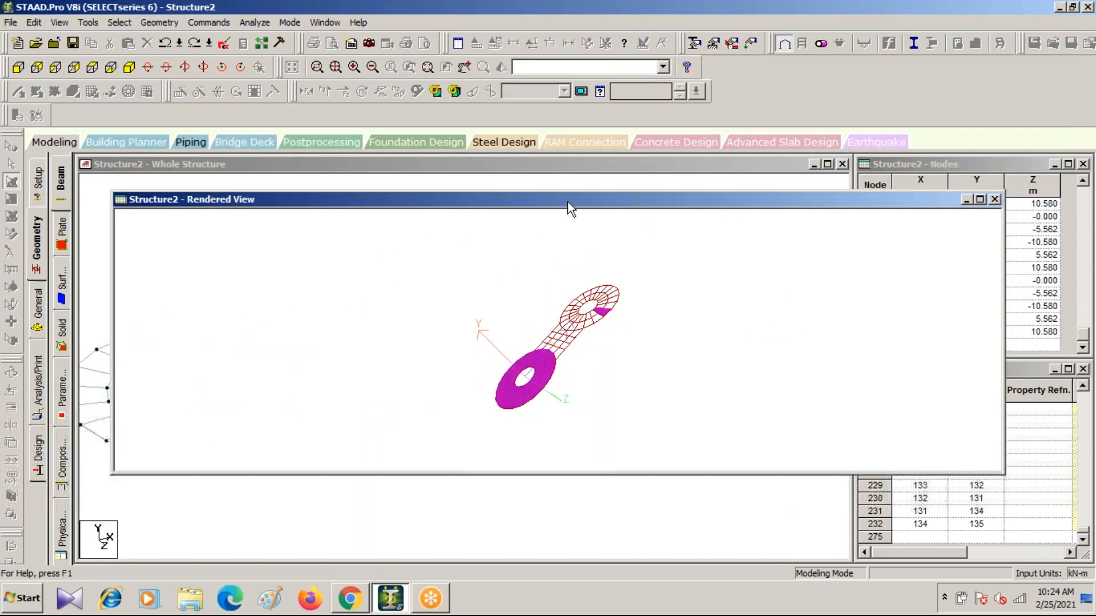
left_click_drag(673, 200, 400, 325)
left_click(719, 320)
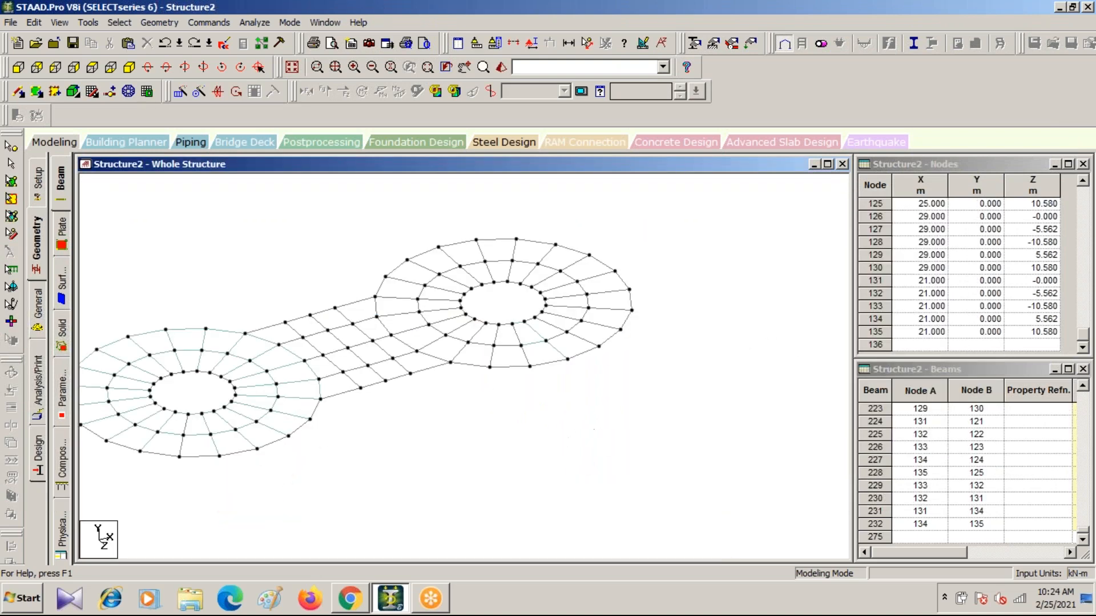
Undo the plates back to the first circle's original two, check them in a 3D rendered view and close it.
left_click_drag(580, 446, 660, 428)
key("Escape")
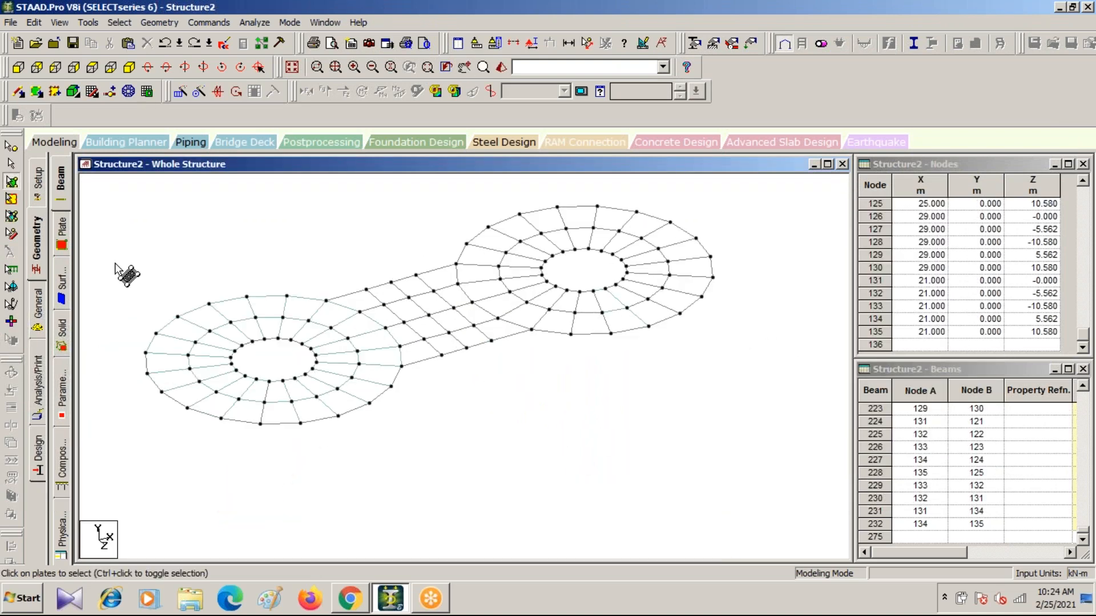
left_click(13, 184)
left_click(502, 68)
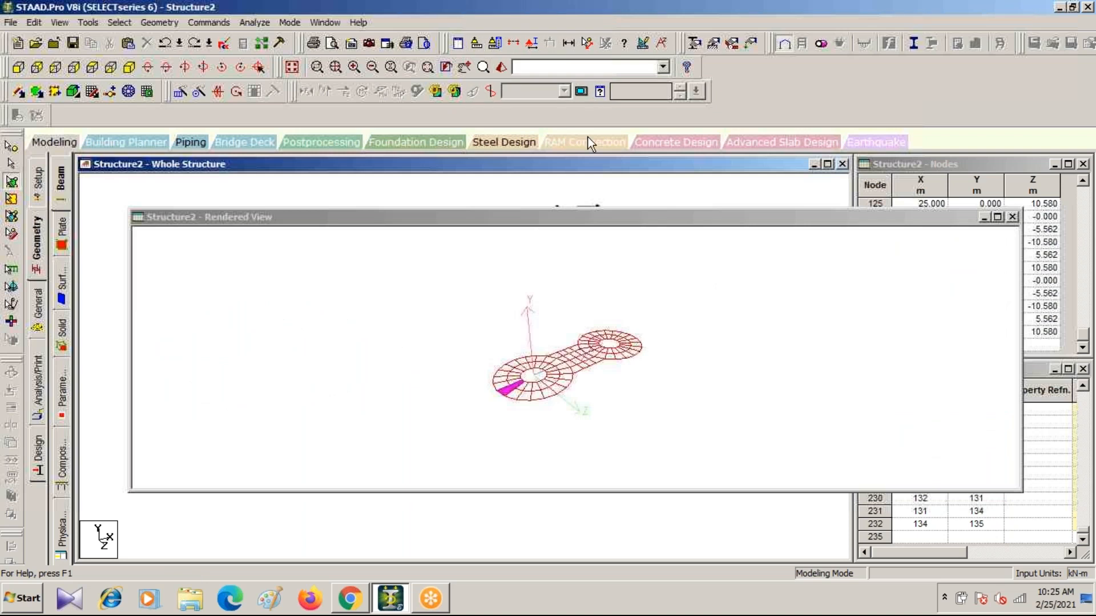
left_click_drag(677, 219, 371, 366)
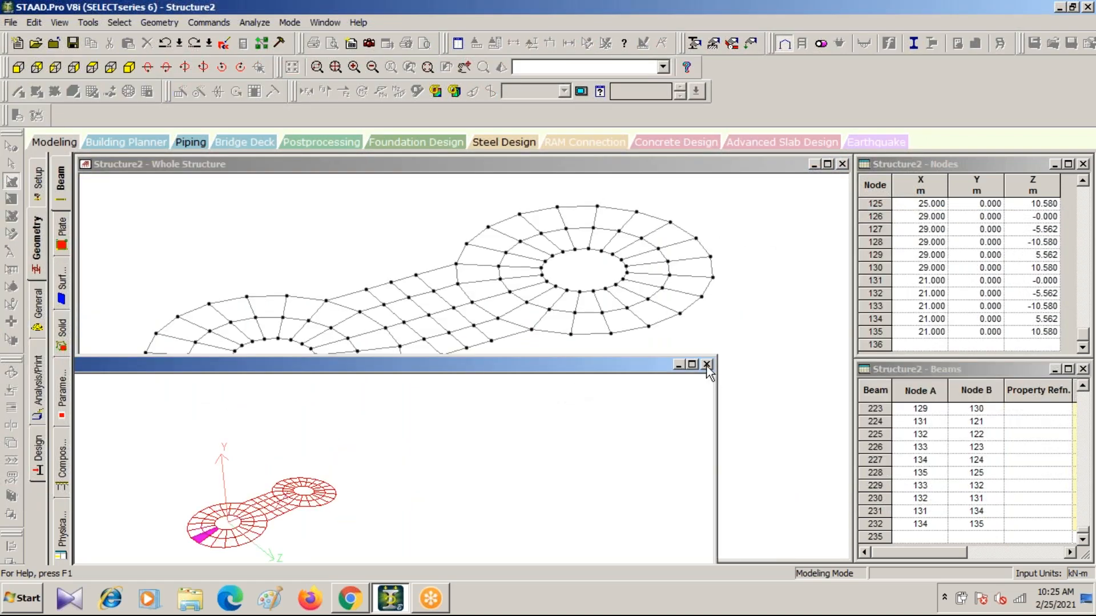
left_click(706, 365)
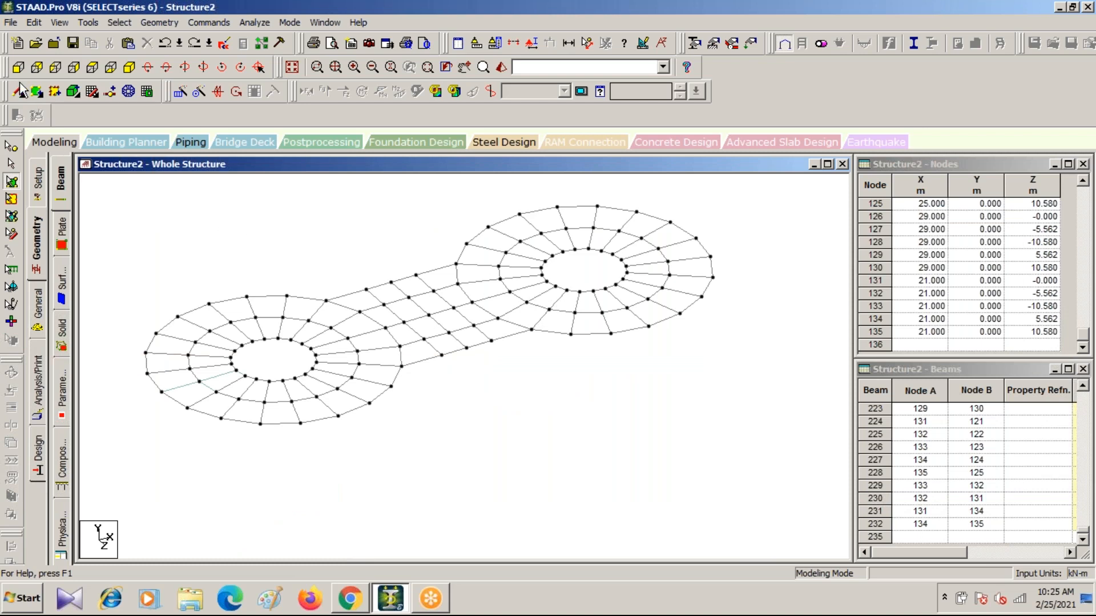
Add two four-noded plates in the second circle, one per ring band, in the bay matching the first circle's two plates.
left_click(37, 92)
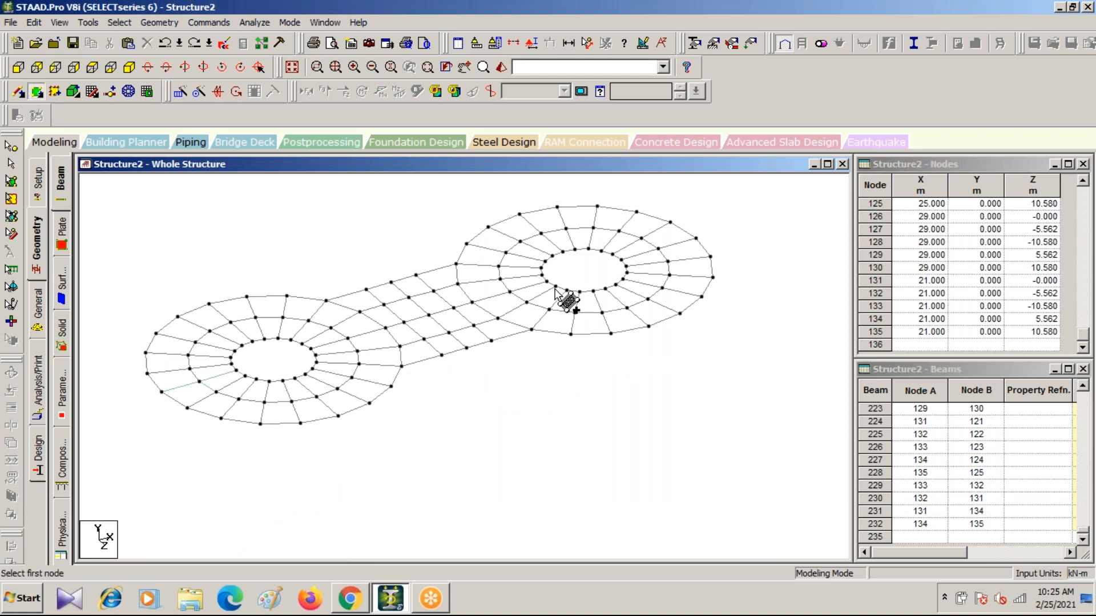
left_click(544, 281)
left_click(509, 292)
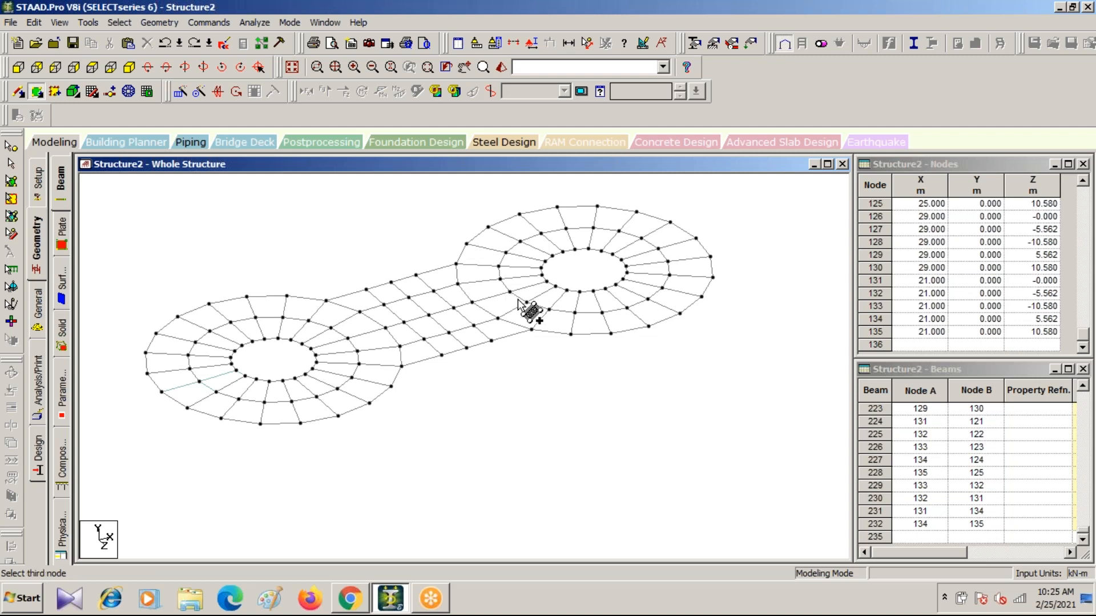
left_click(527, 303)
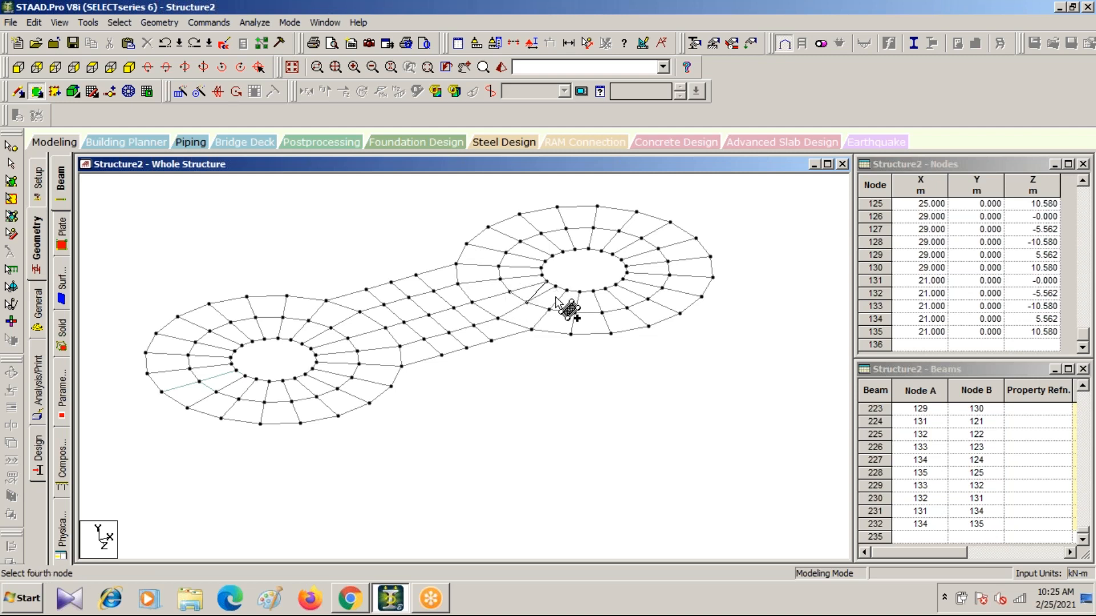
left_click(558, 287)
left_click(510, 292)
left_click(498, 318)
left_click(526, 303)
left_click(527, 302)
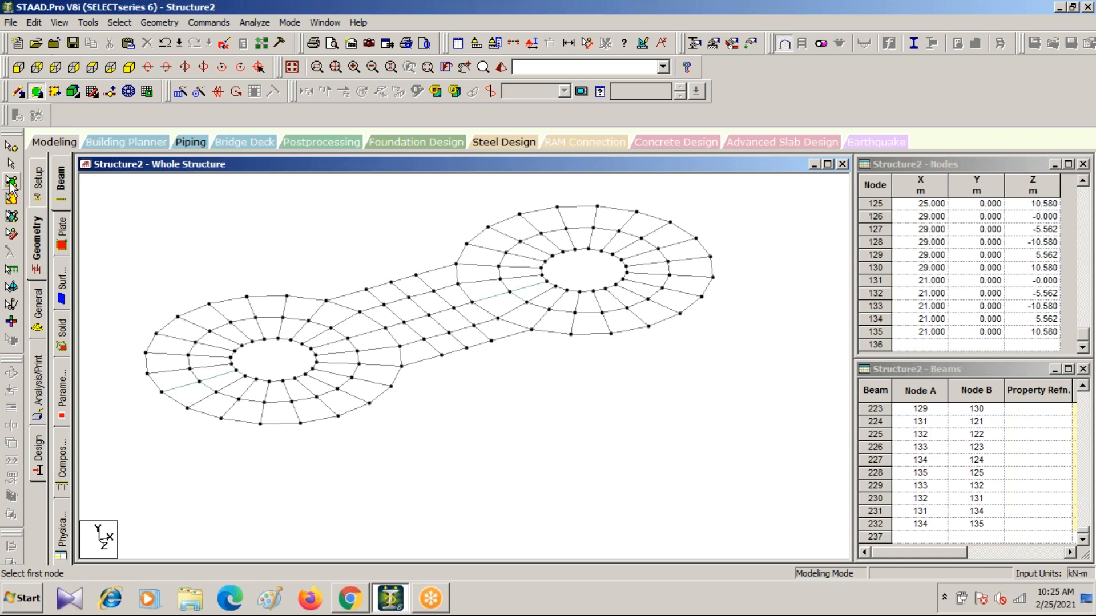
Try to circularly repeat all four plates of both circles together about the Y axis at the origin, 360 degrees in 20 steps, and undo it.
left_click(10, 181)
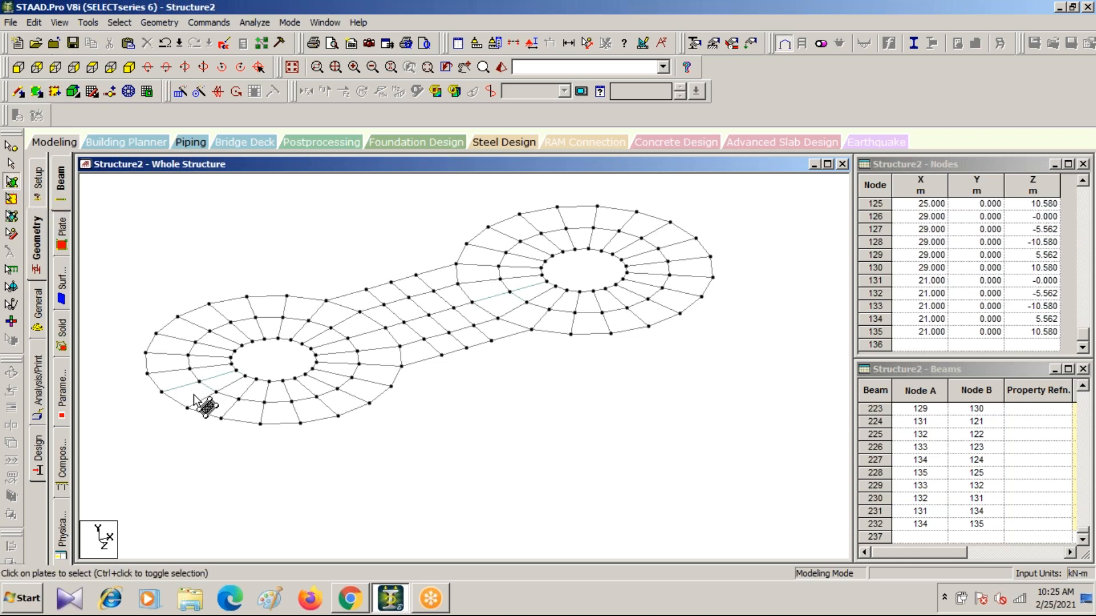
left_click(201, 395)
left_click(224, 383, "ctrl")
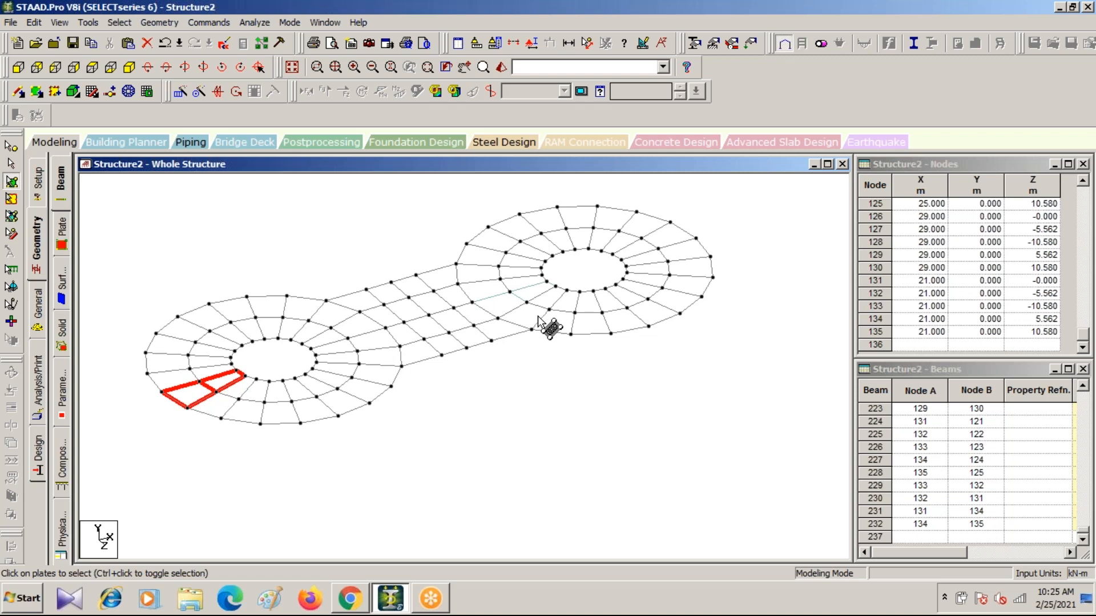
left_click(504, 307)
left_click(536, 294, "ctrl")
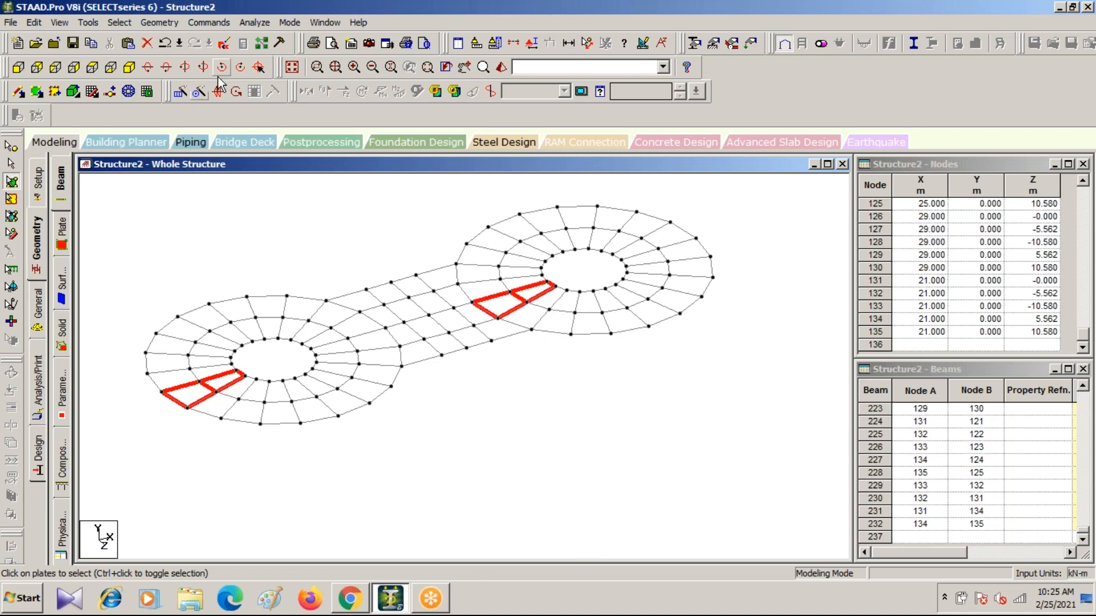
left_click(198, 91)
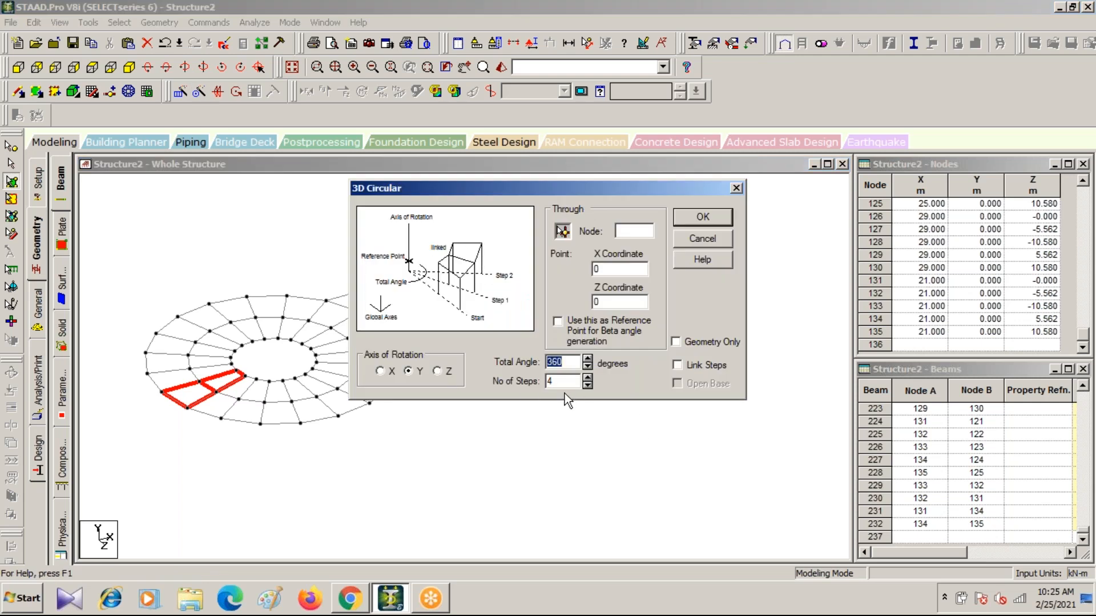
type("20")
left_click(703, 217)
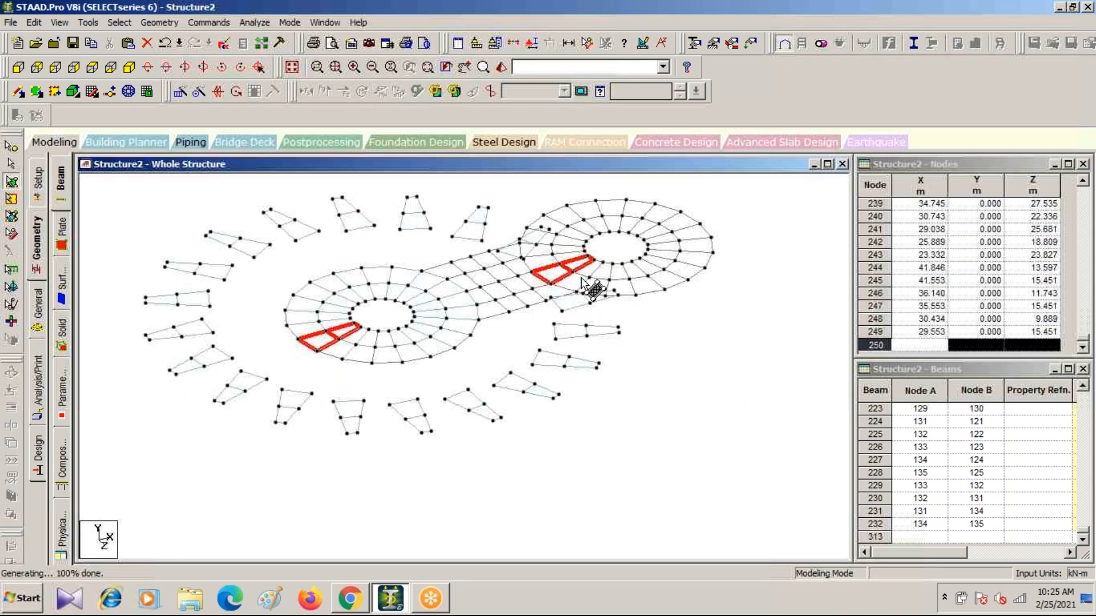
key("ctrl+z")
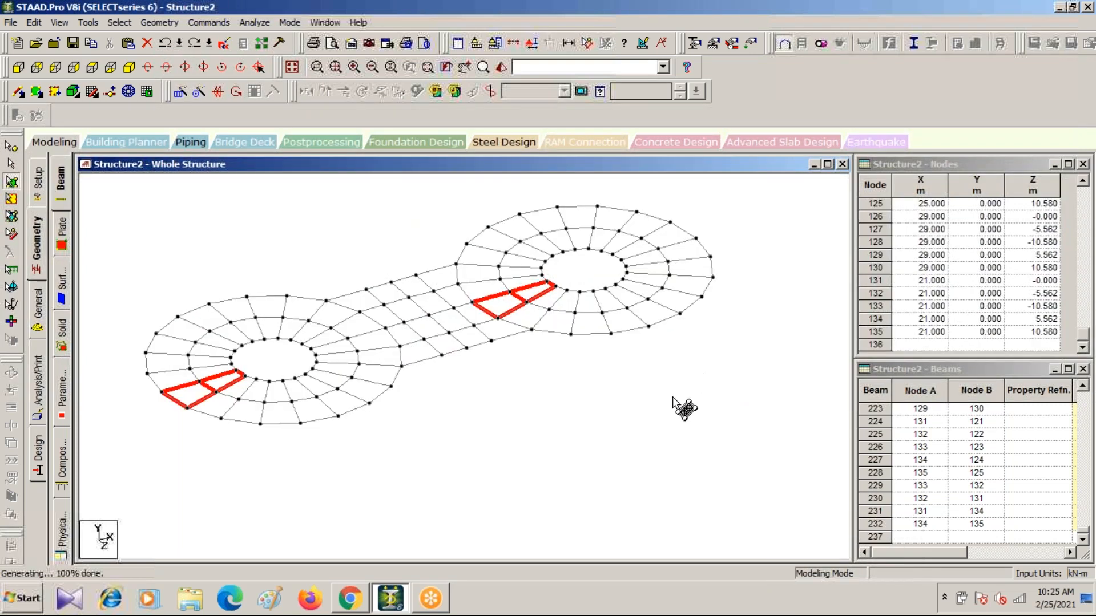
Clear the plate selection, check the remaining plates of both circles in a 3D rendered view and close it.
left_click(549, 444)
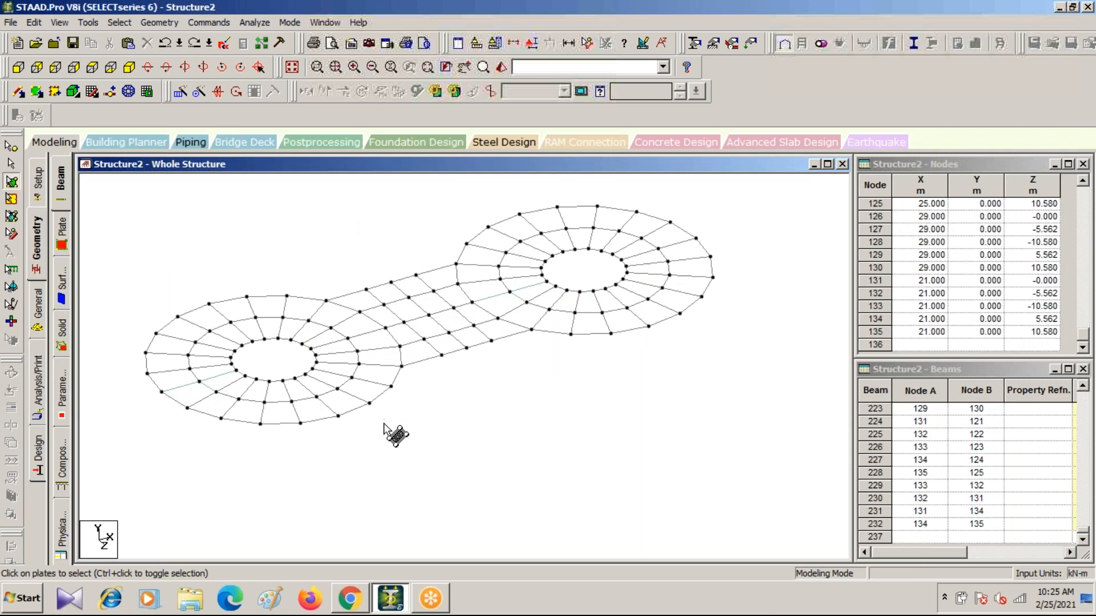
middle_click_drag(391, 436, 547, 454)
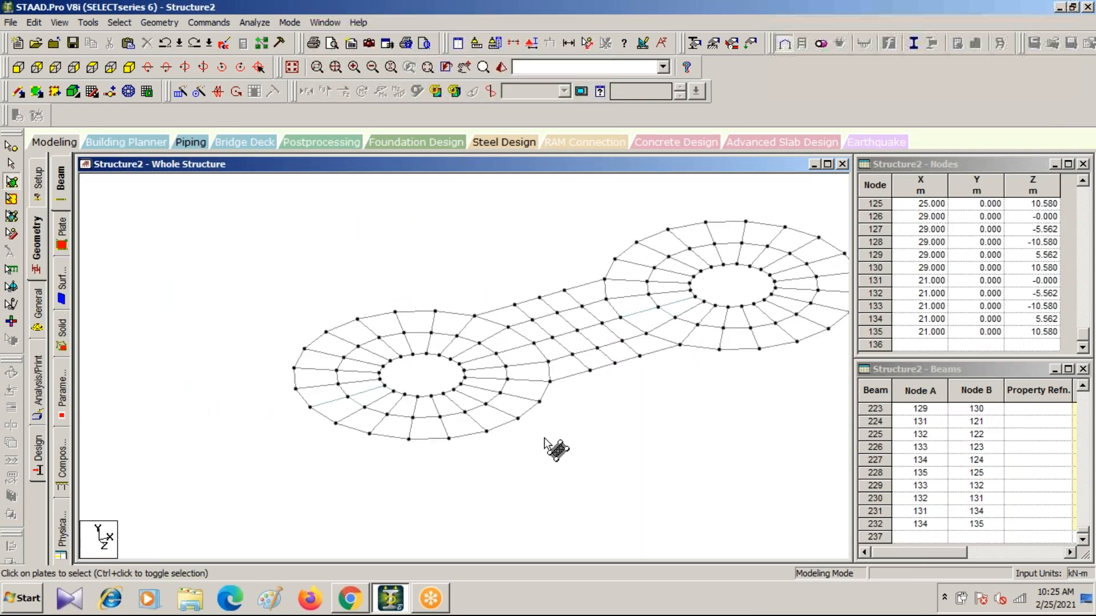
middle_click_drag(606, 446, 460, 464)
left_click(501, 68)
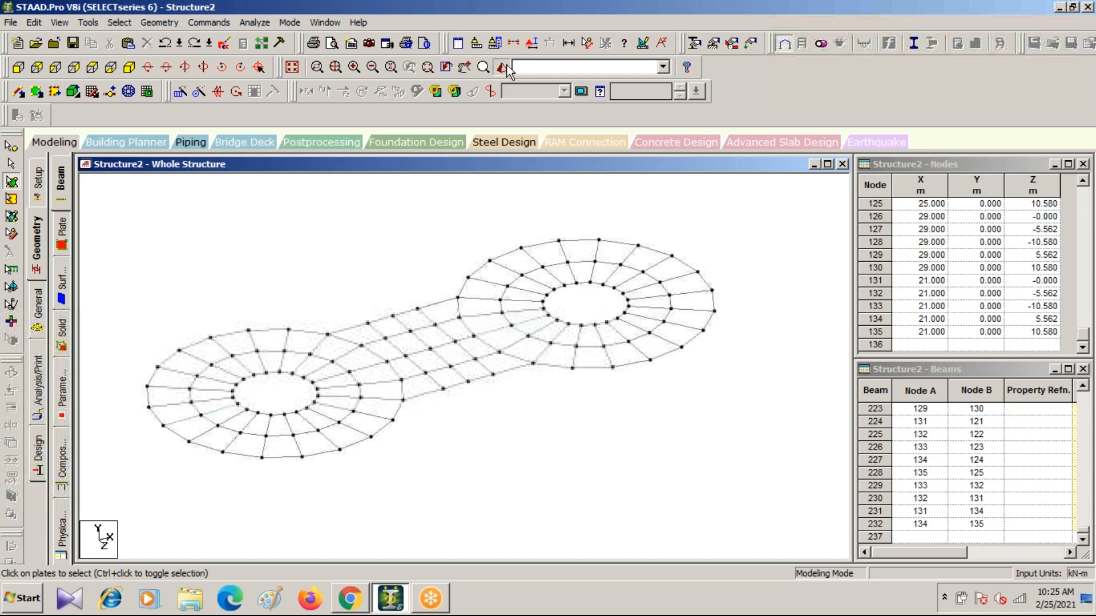
left_click_drag(606, 239, 244, 301)
left_click(668, 296)
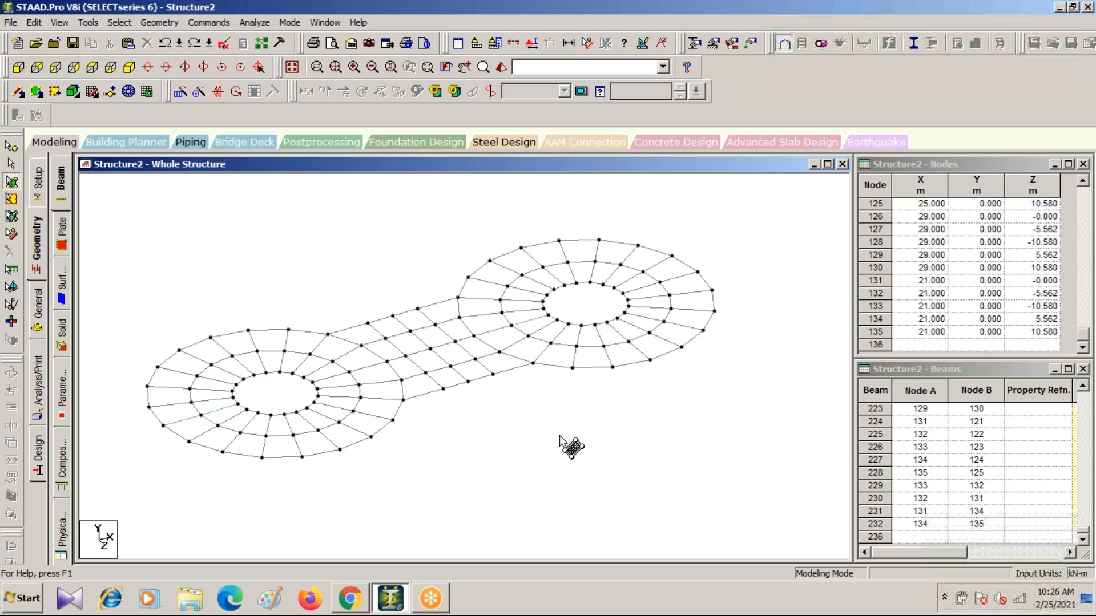
Undo the second circle's plates, keeping only the first circle's two, and check the model in a 3D rendered view.
left_click(503, 67)
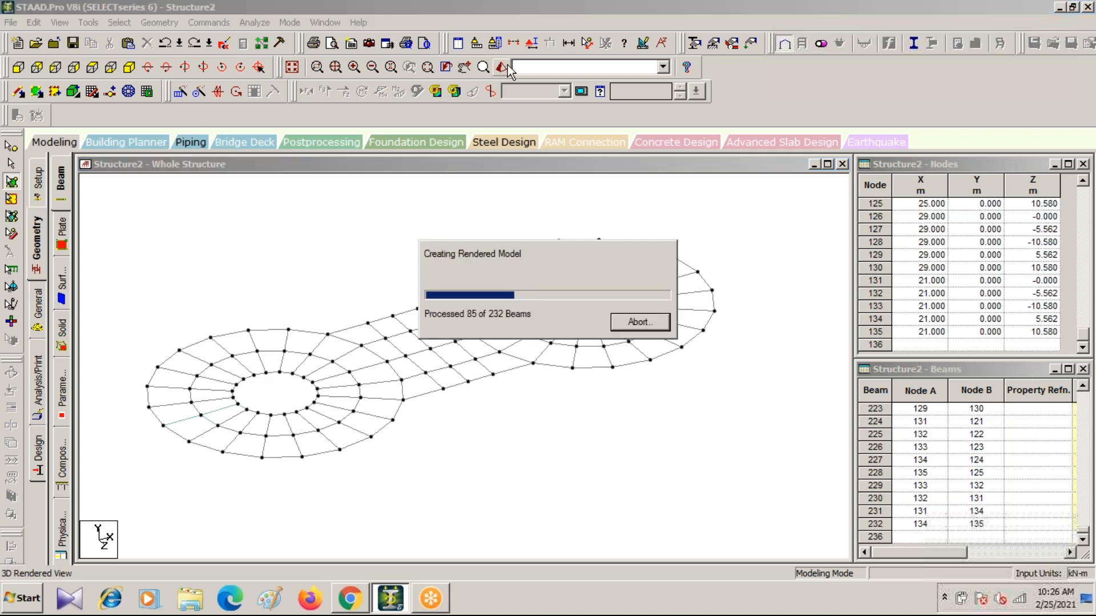
left_click_drag(673, 251, 324, 334)
left_click(698, 334)
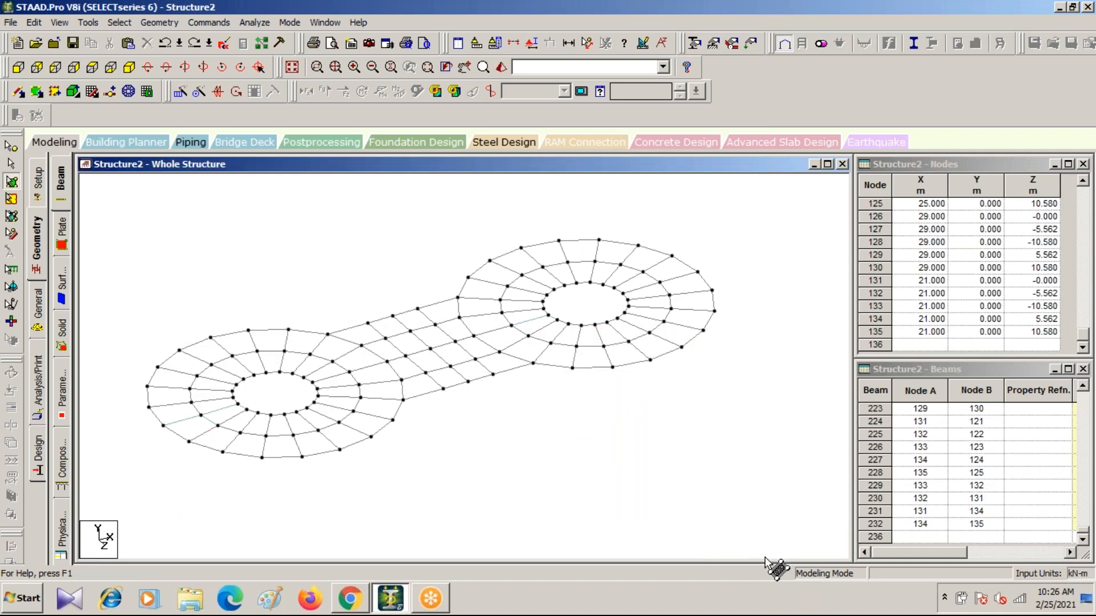
left_click(501, 68)
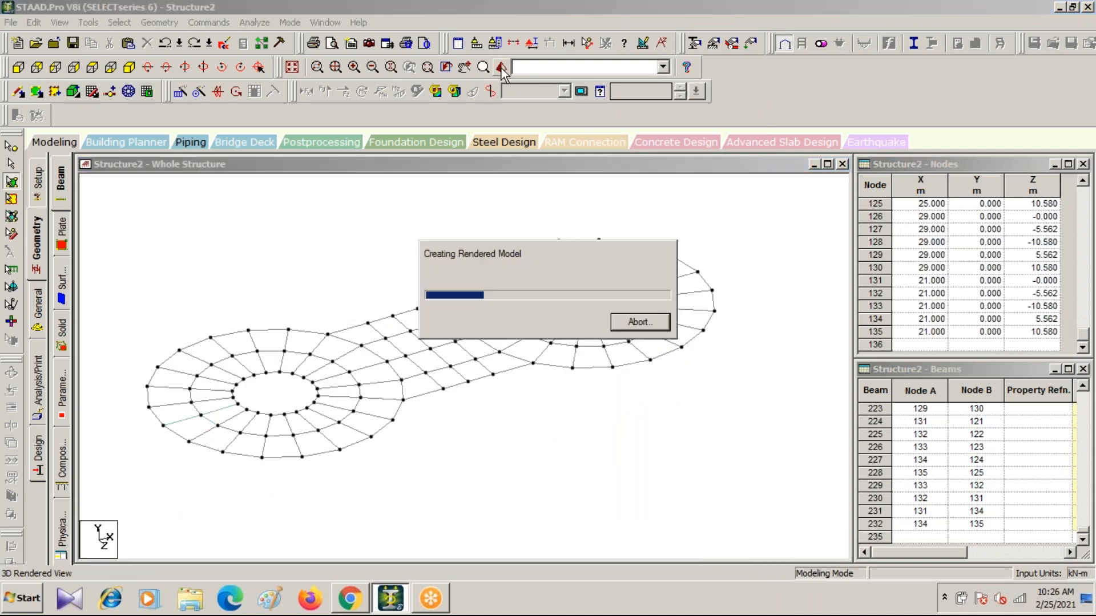
left_click_drag(643, 479, 591, 347)
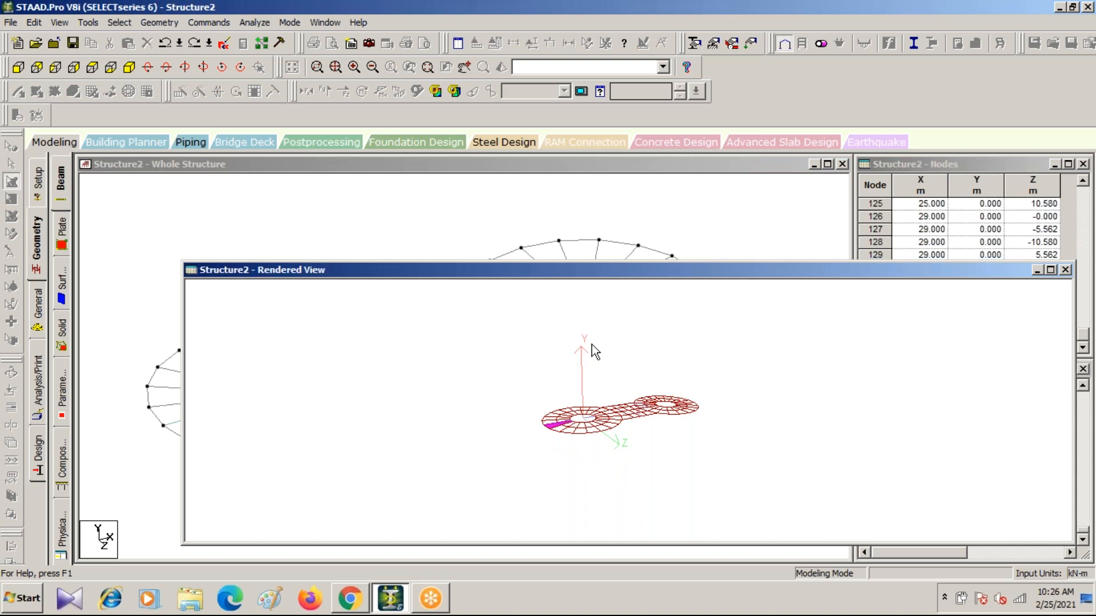
left_click_drag(608, 278, 553, 406)
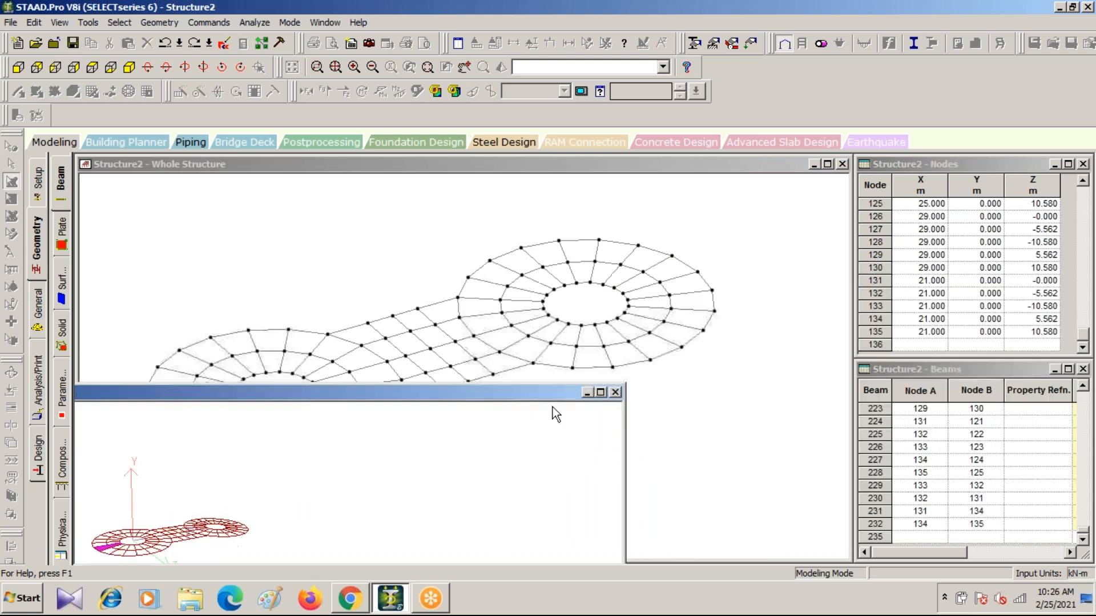
left_click(615, 391)
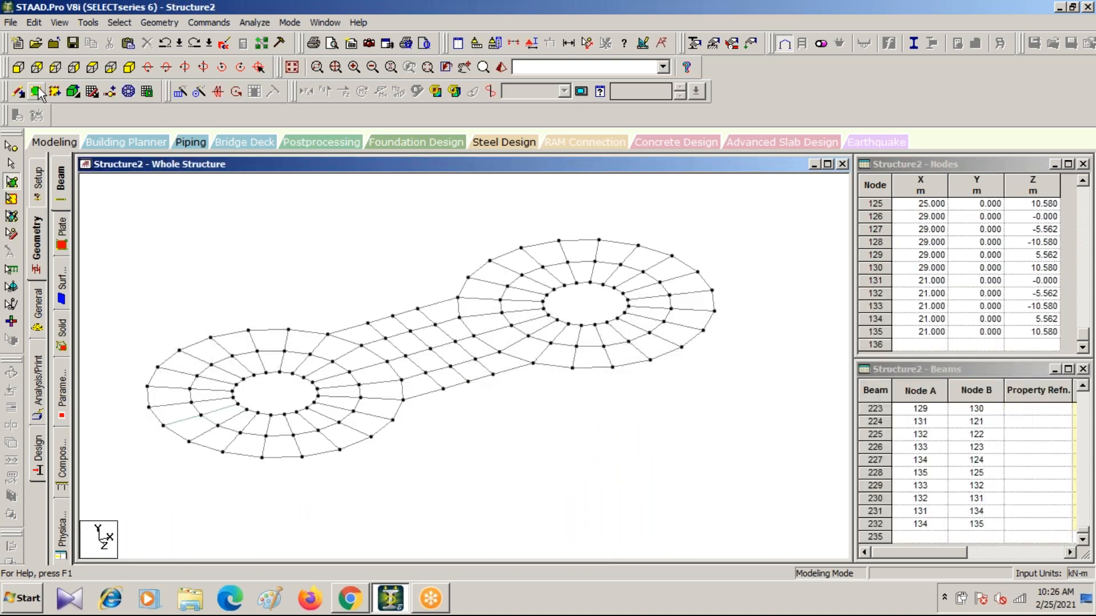
Circularly repeat the first circle's two plates about the Y axis at the origin, 360 degrees in 20 steps, and clear the selection.
left_click(37, 93)
left_click(12, 182)
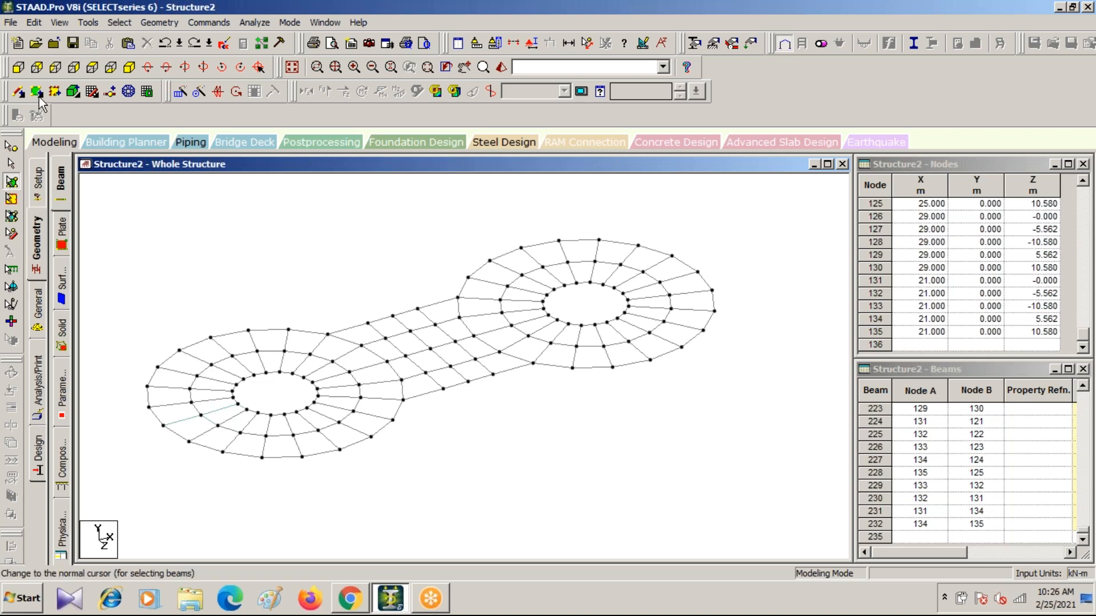
left_click(194, 430)
left_click(231, 414, "ctrl")
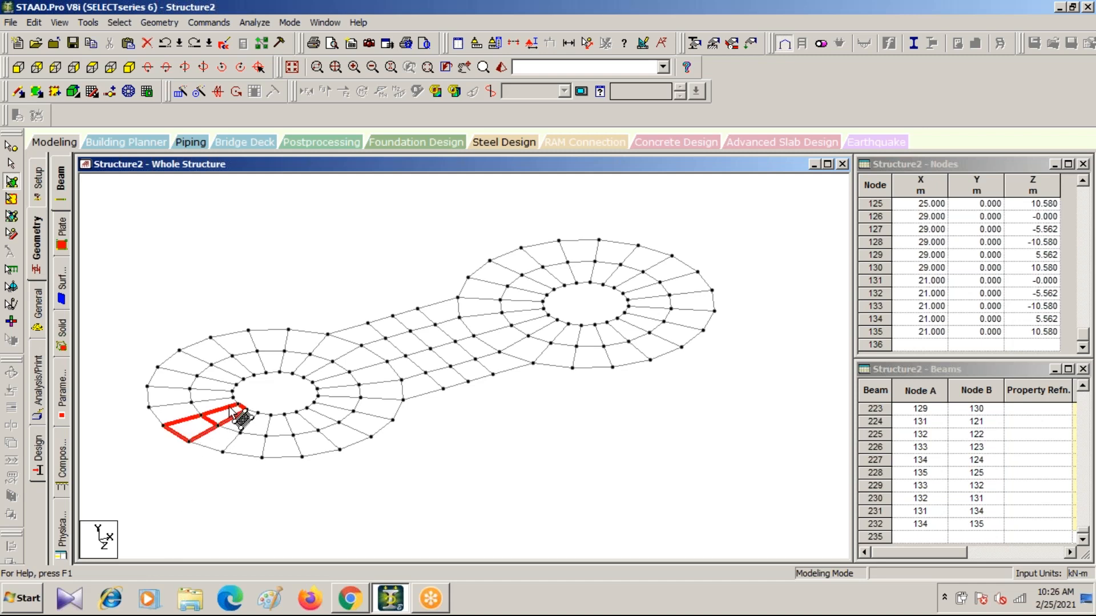
left_click(199, 93)
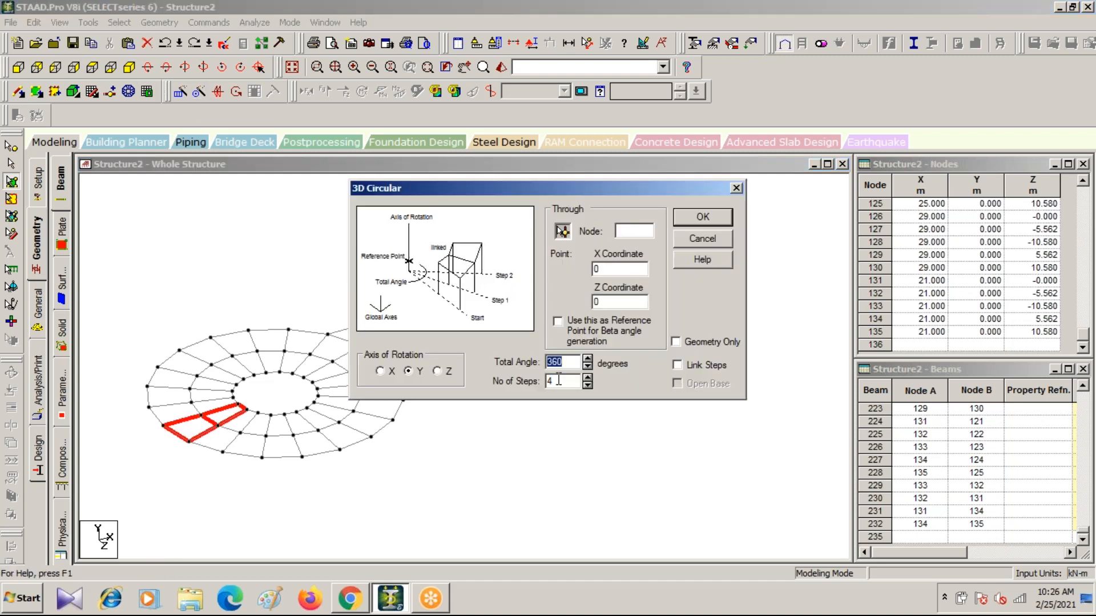
type("20")
left_click(693, 219)
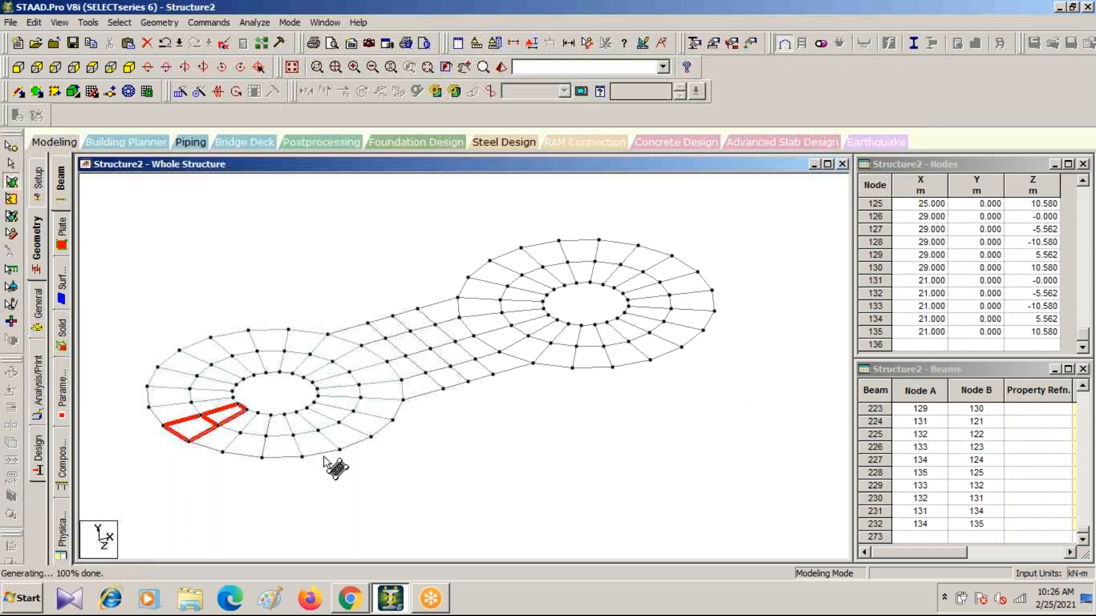
left_click(456, 493)
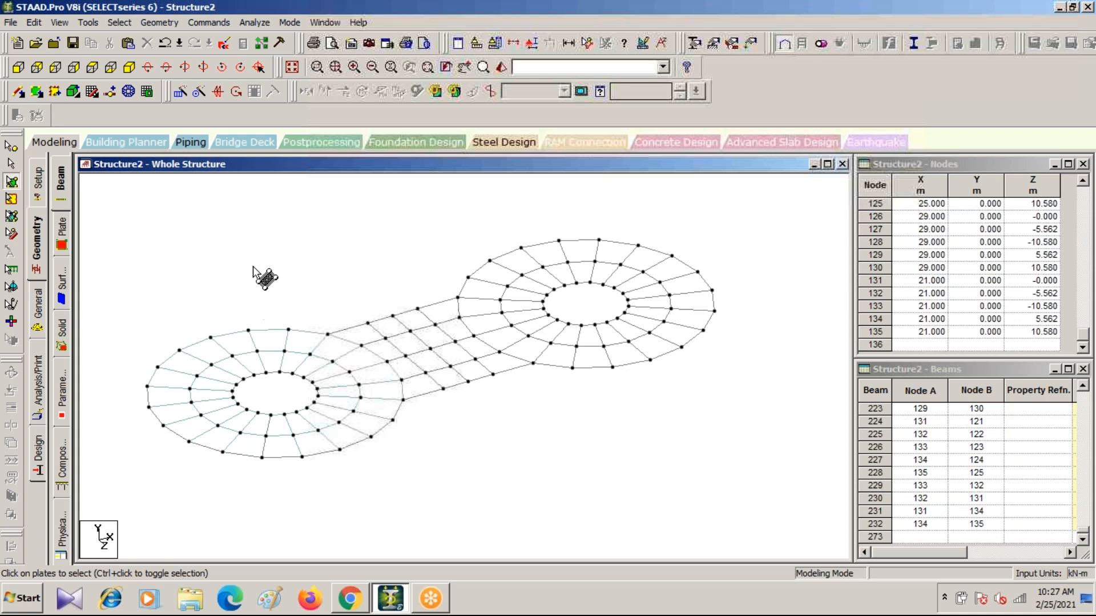
Copy all plates of the first circle in plan view and paste them onto the second circle with an X offset of 50 m.
left_click(108, 68)
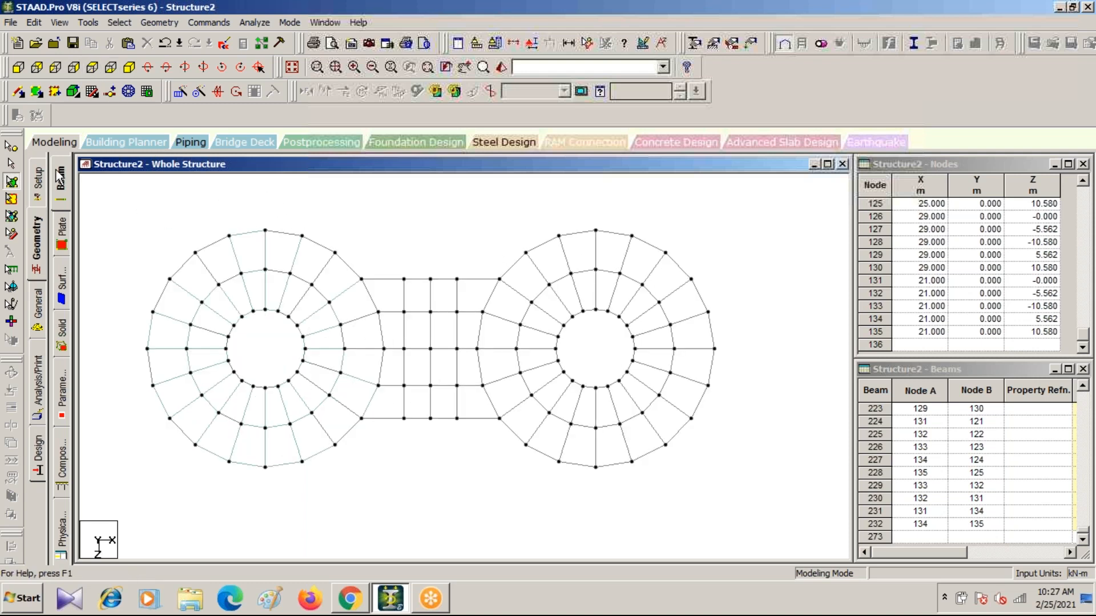
left_click(11, 182)
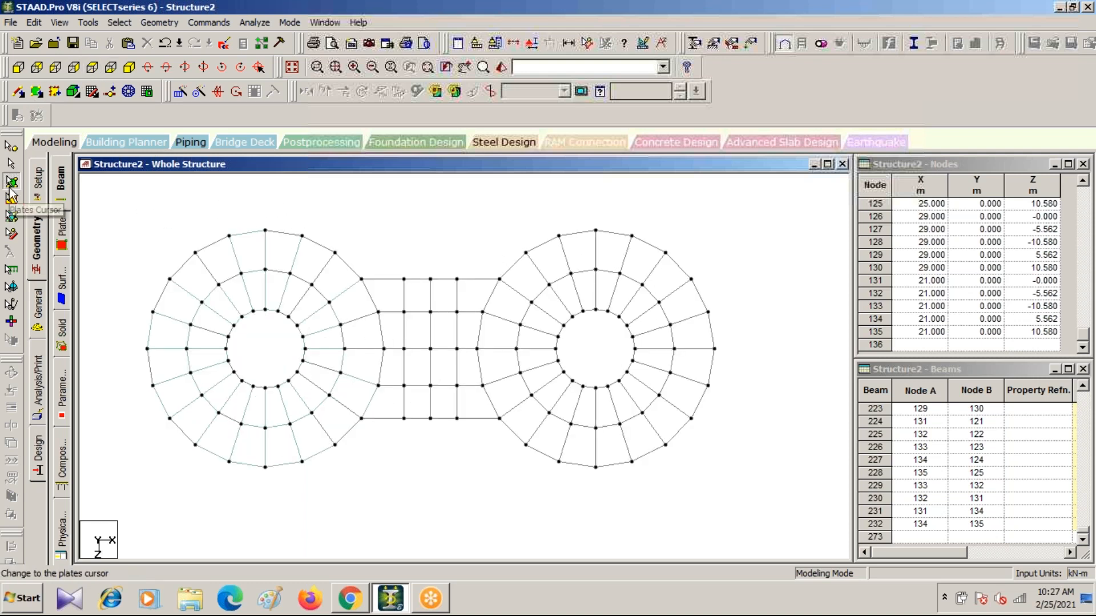
left_click_drag(131, 223, 383, 510)
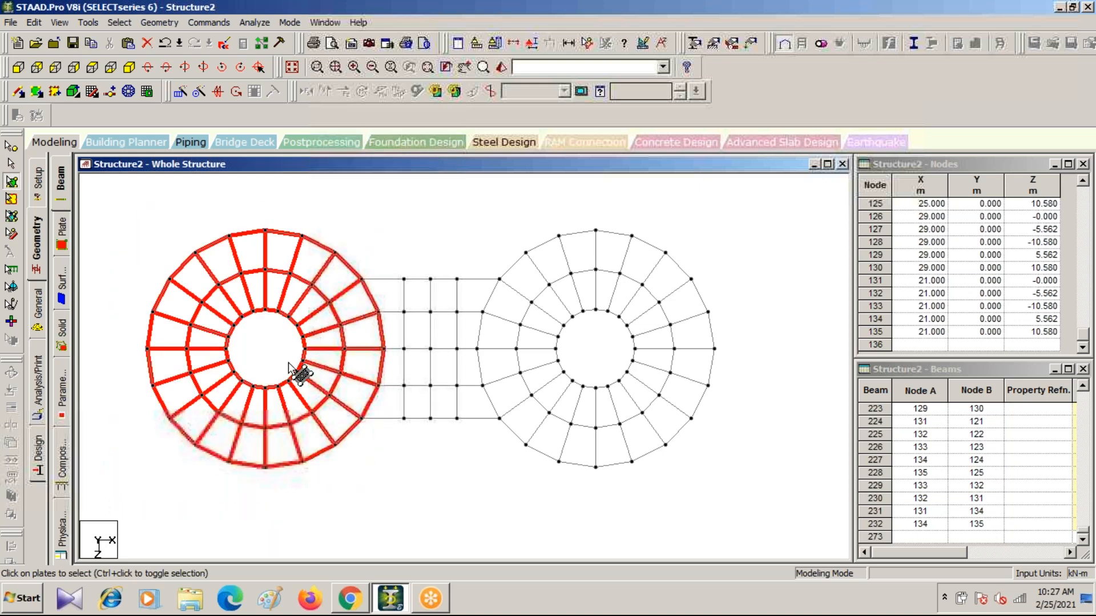
right_click(441, 202)
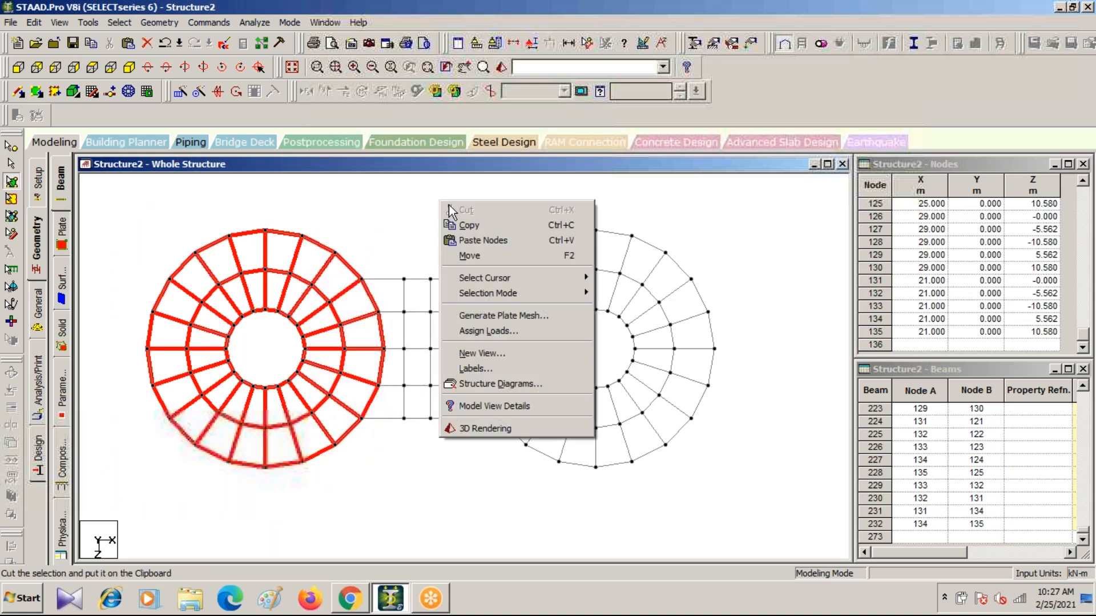
left_click(491, 225)
right_click(383, 200)
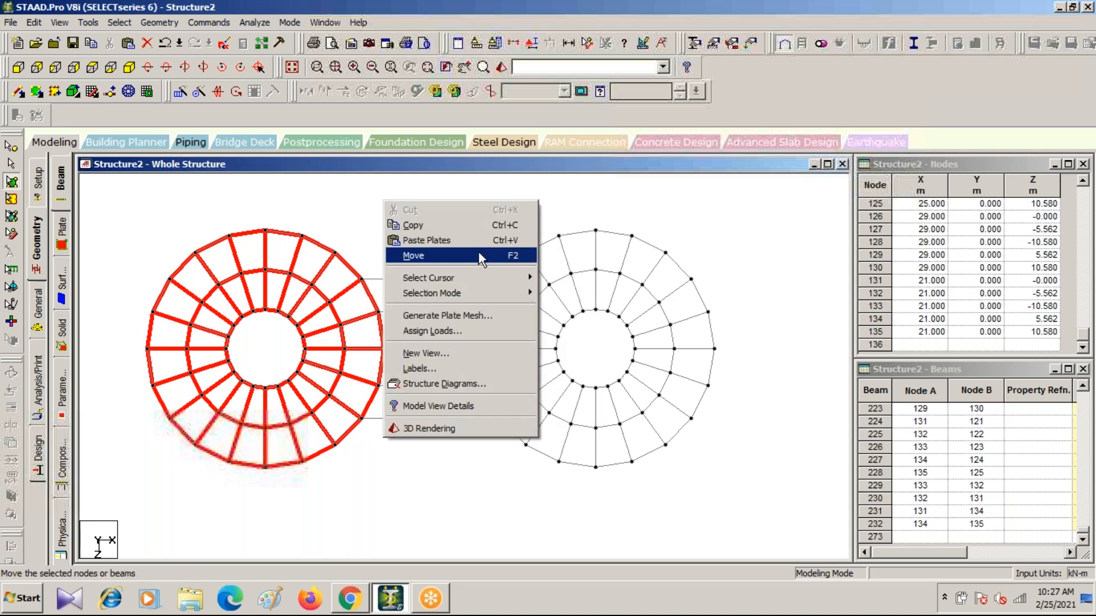
left_click(436, 241)
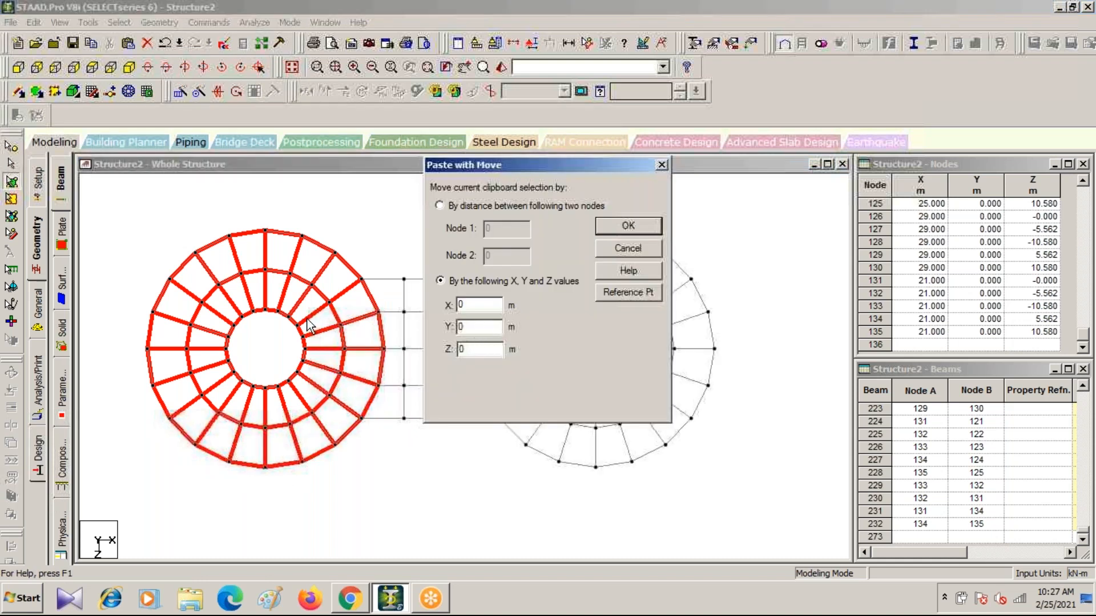
double_click(435, 302)
type("50")
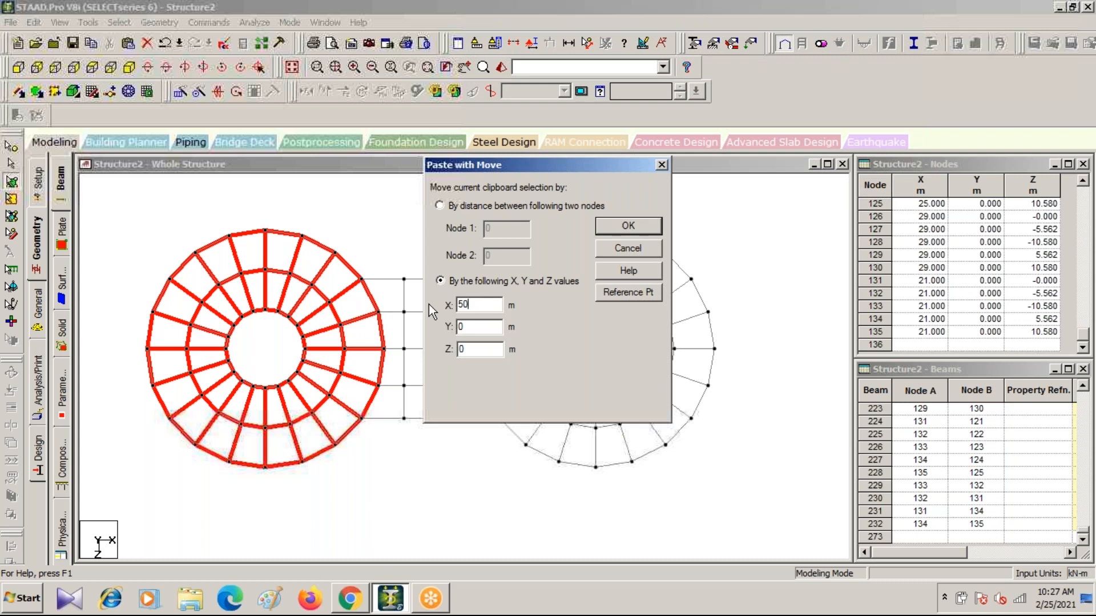
left_click(626, 229)
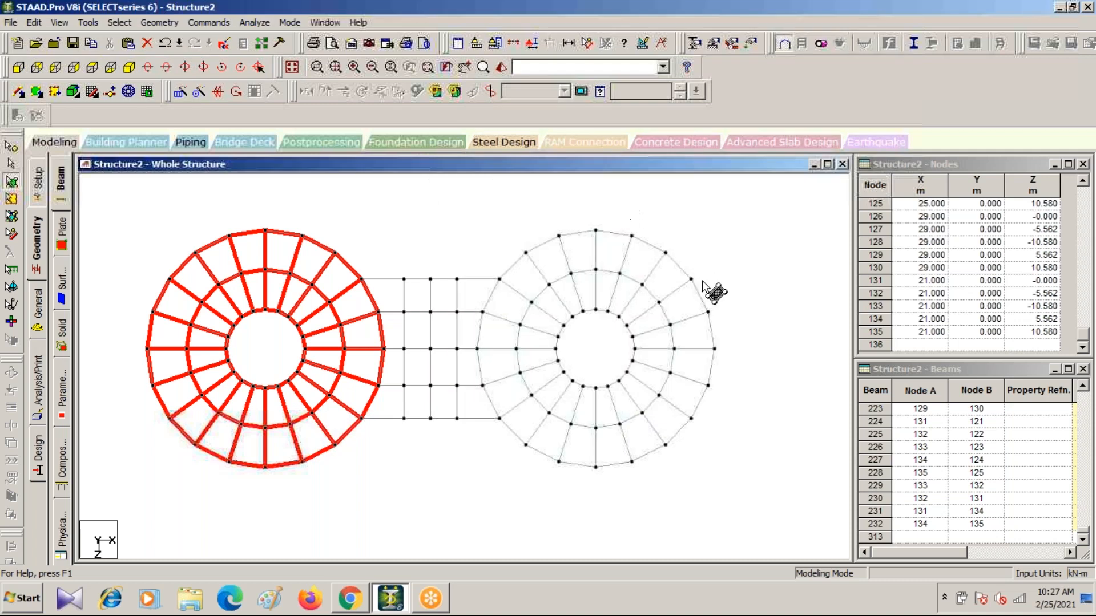
Inspect the plate coverage of both circles in an enlarged 3D rendered view and close it.
left_click(129, 67)
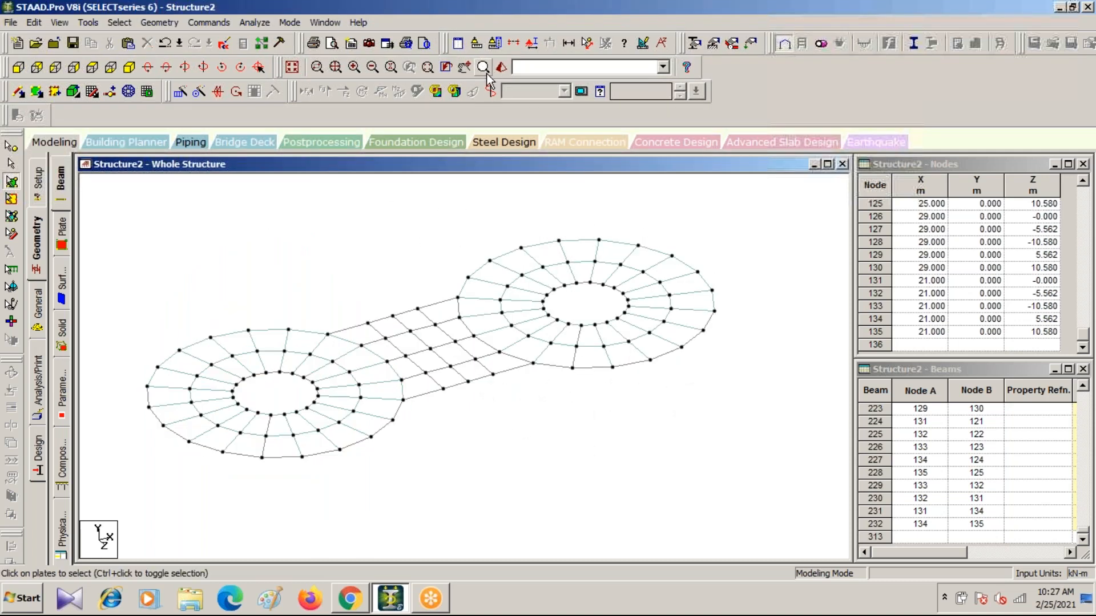
left_click(501, 68)
left_click_drag(672, 482, 659, 460)
scroll(658, 460, "up", 3)
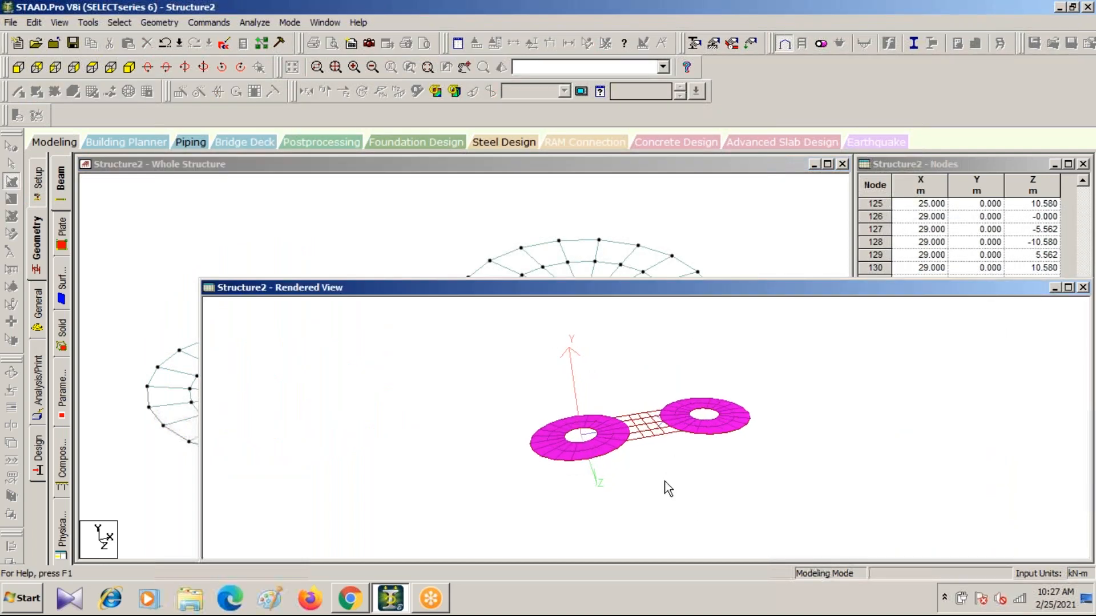
scroll(676, 504, "up", 5)
middle_click_drag(676, 504, 594, 531)
scroll(600, 471, "up", 4)
scroll(607, 496, "up", 3)
scroll(607, 496, "down", 3)
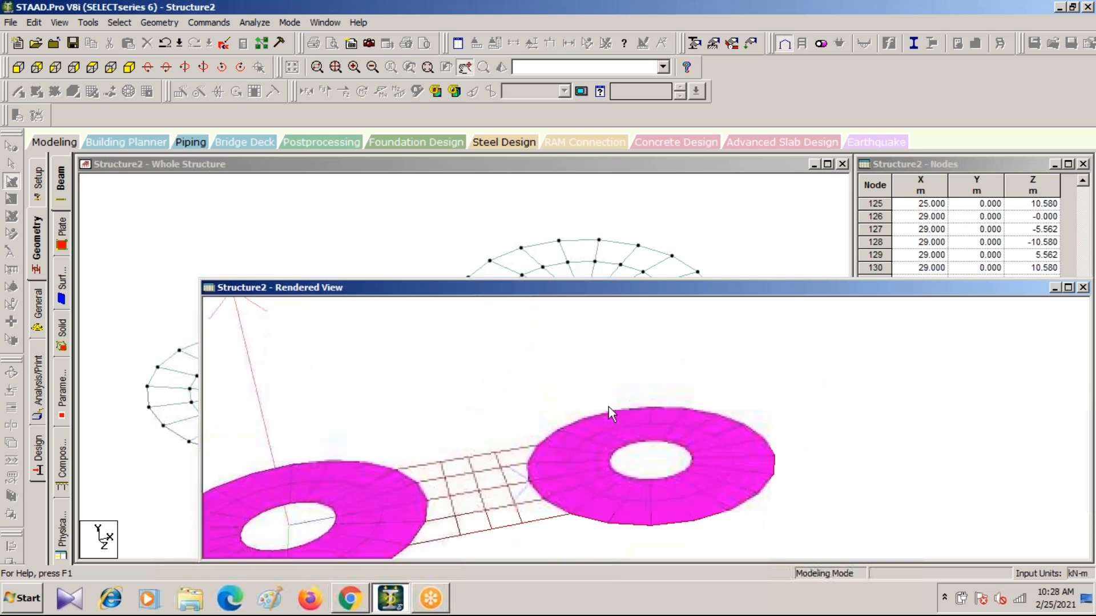
left_click_drag(625, 293, 497, 355)
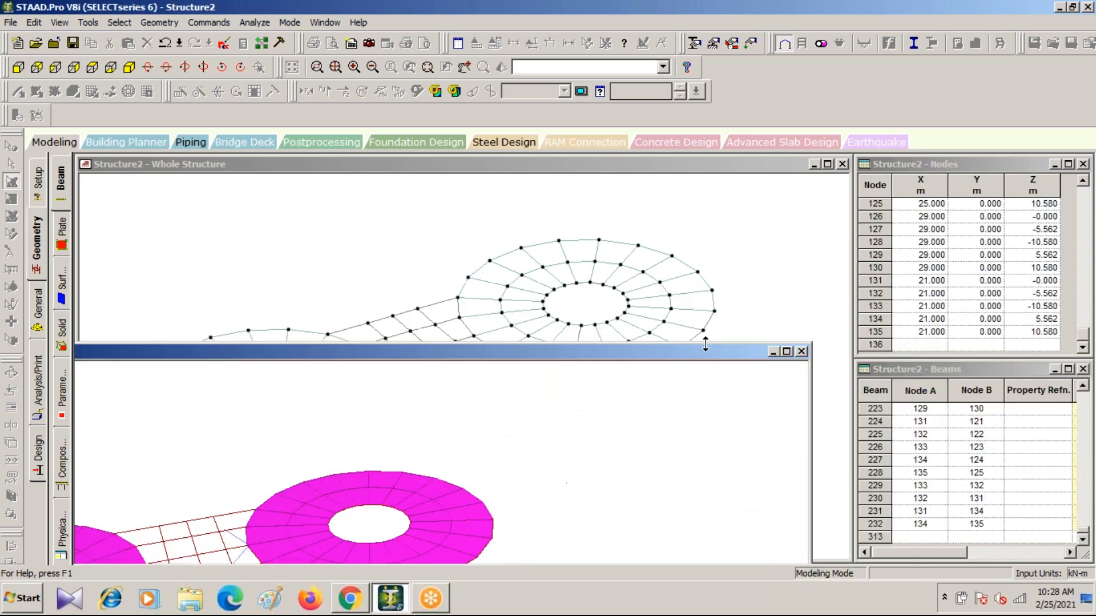
left_click(802, 351)
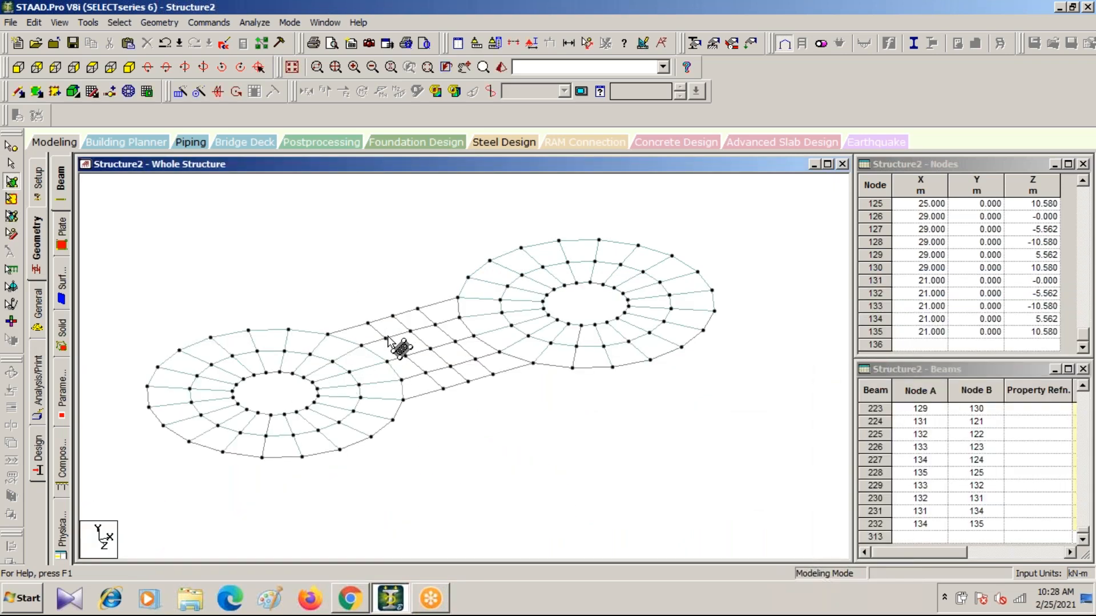
Add two four-noded plates in plan view, filling the connecting grid's two negative-Z bays directly beside the first circle.
left_click(128, 68)
left_click(96, 67)
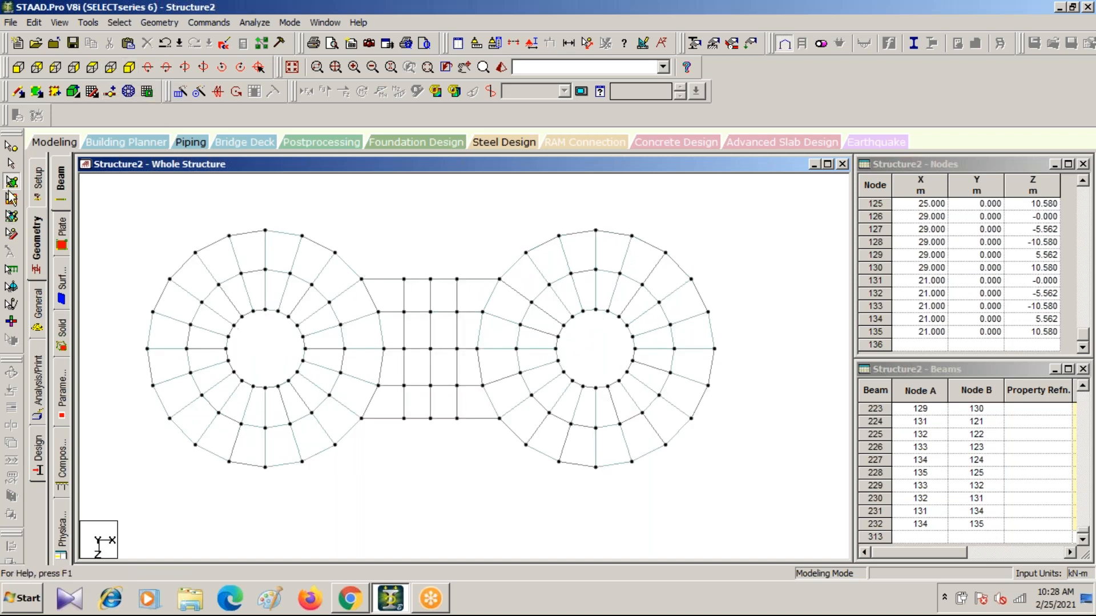
left_click(41, 94)
left_click(404, 289)
left_click(404, 283)
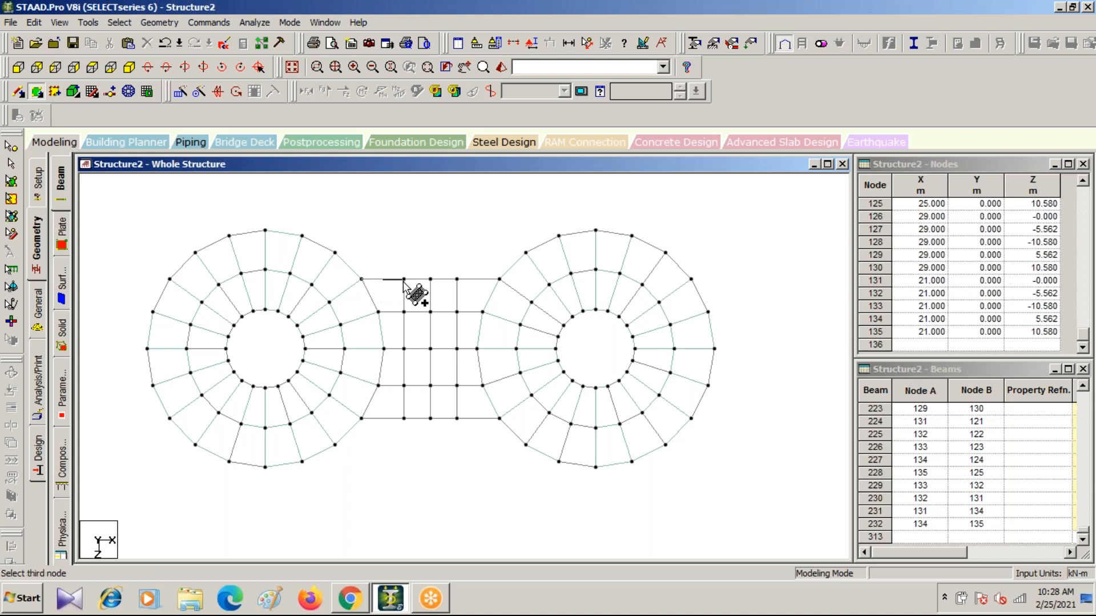
left_click(403, 312)
left_click(378, 312)
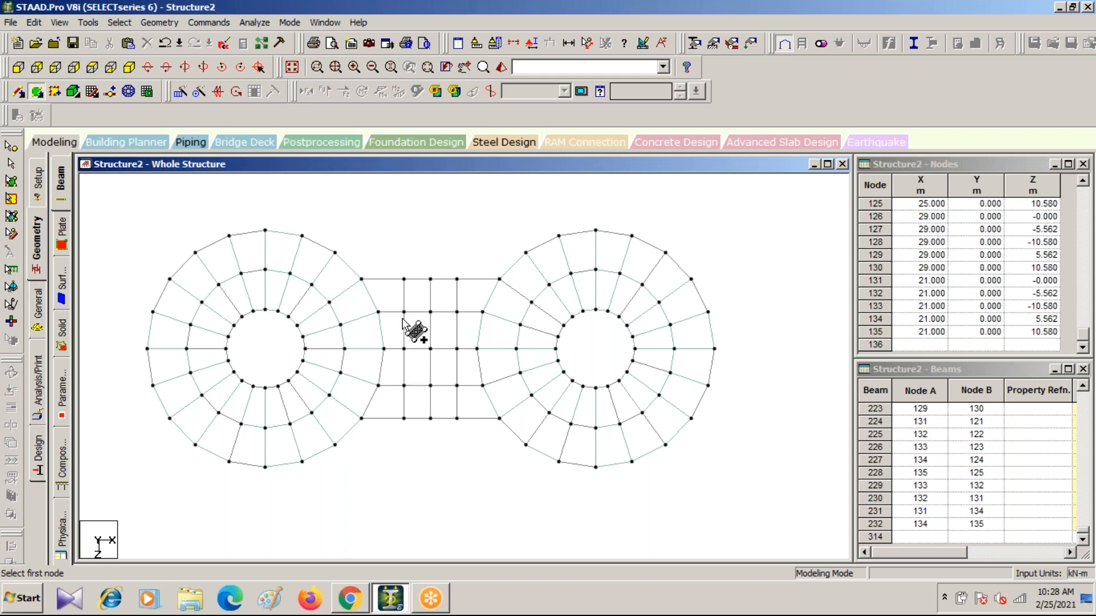
left_click(404, 312)
left_click(379, 313)
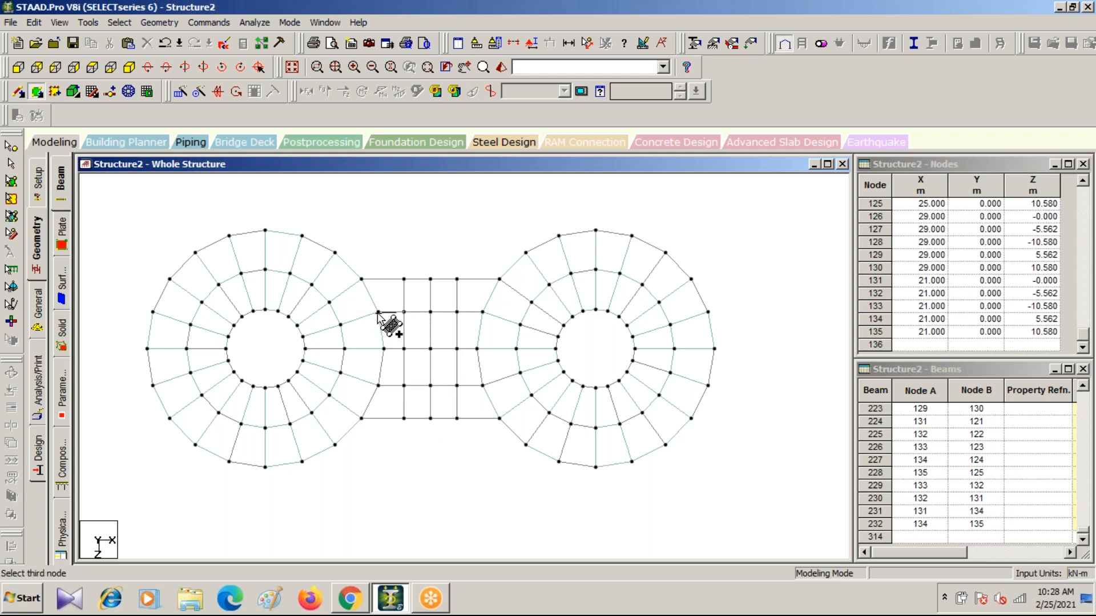
left_click(383, 349)
left_click(405, 349)
Add four-noded plates filling the connecting grid's two positive-Z bays directly beside the first circle.
left_click(383, 349)
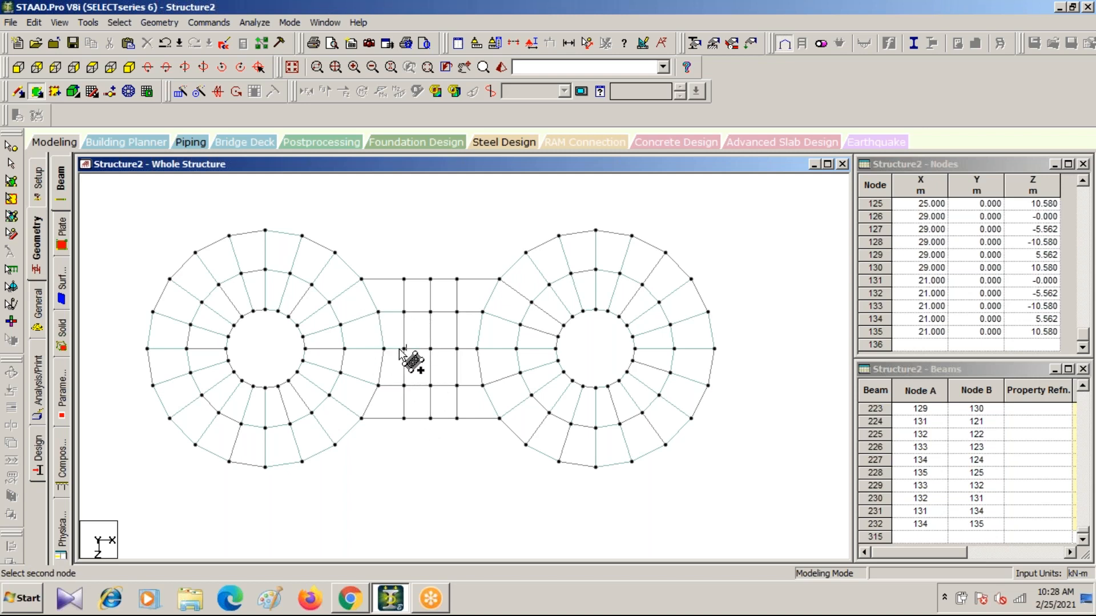
left_click(383, 349)
left_click(378, 386)
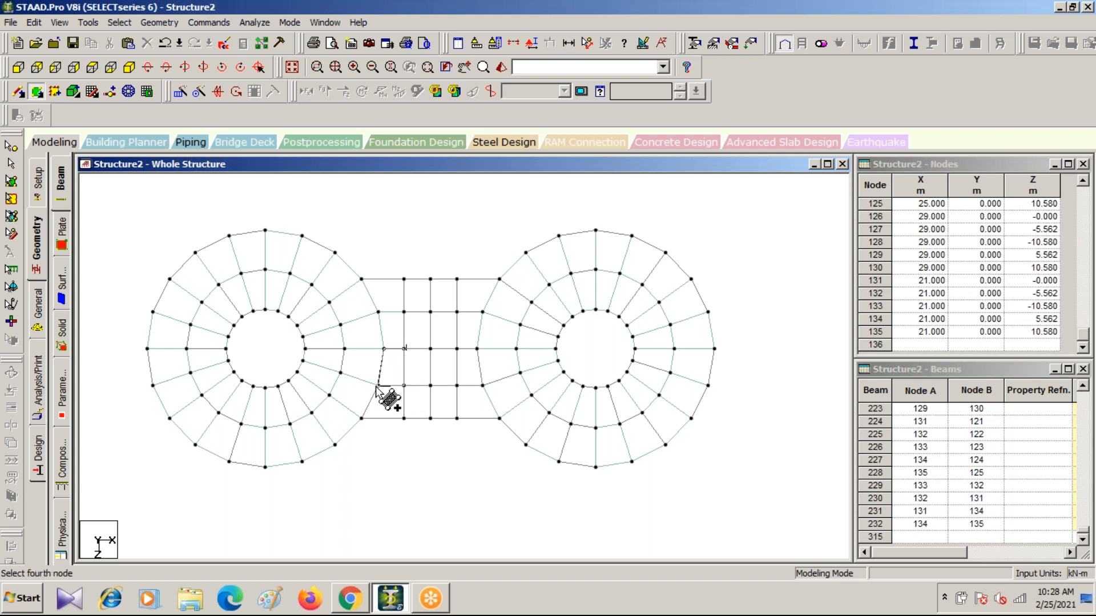
left_click(377, 387)
left_click(378, 386)
left_click(404, 386)
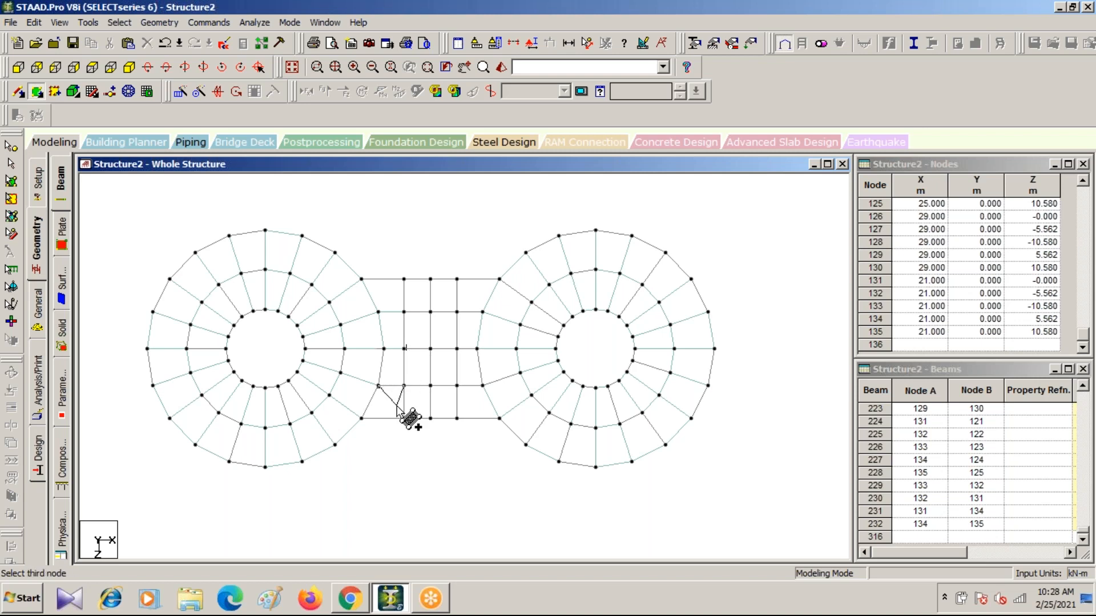
left_click(404, 418)
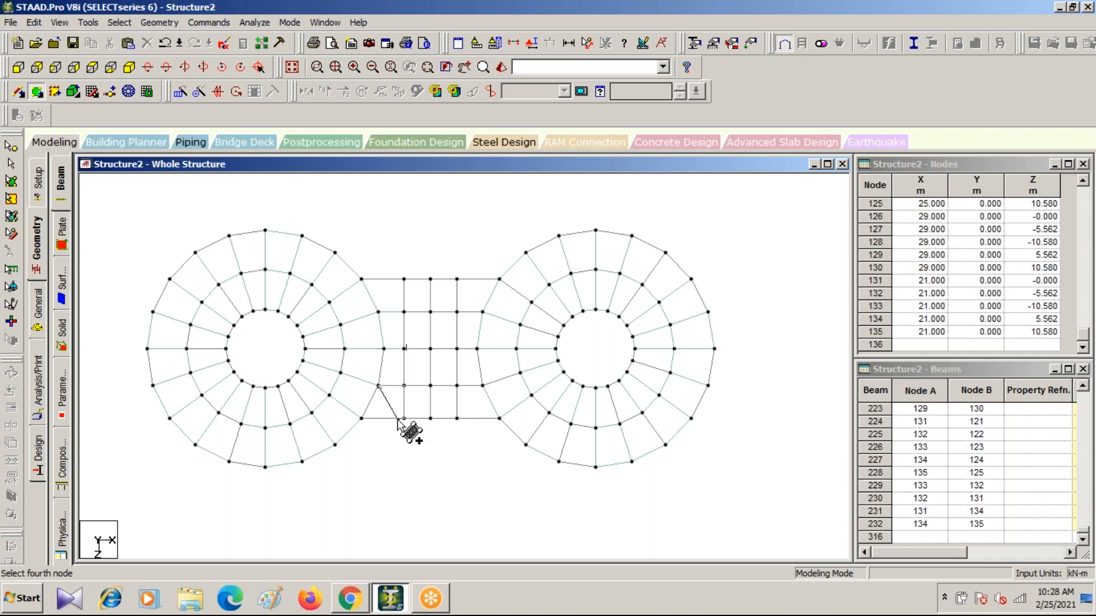
left_click(362, 419)
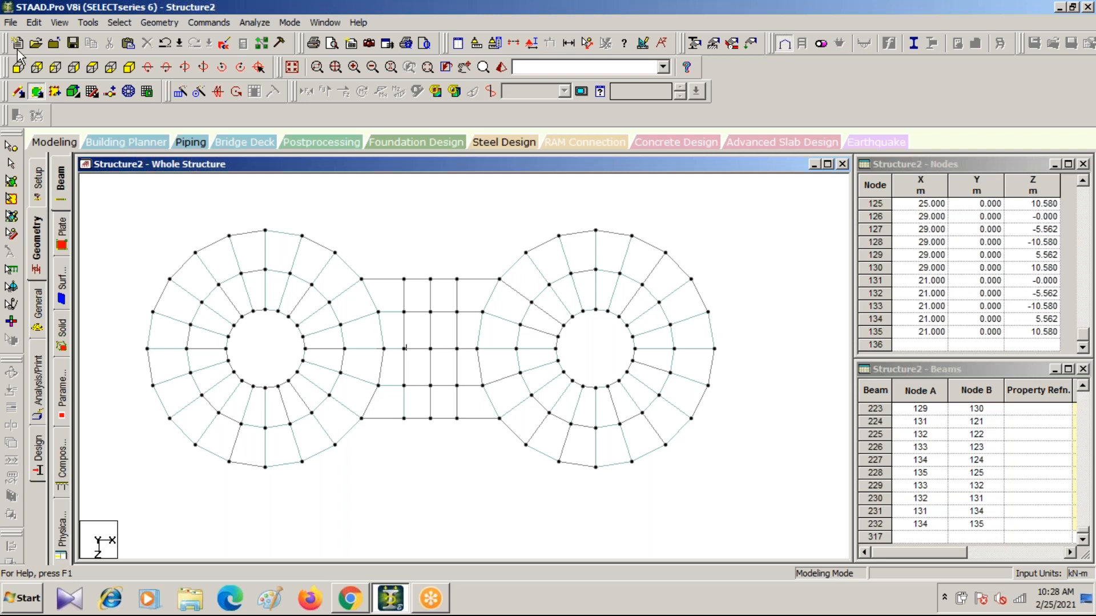
Add two four-noded plates in the connecting grid's negative-Z bays between X = 21 m and X = 25 m.
left_click(36, 93)
left_click(429, 280)
left_click(431, 280)
left_click(430, 313)
left_click(405, 313)
left_click(404, 312)
left_click(431, 313)
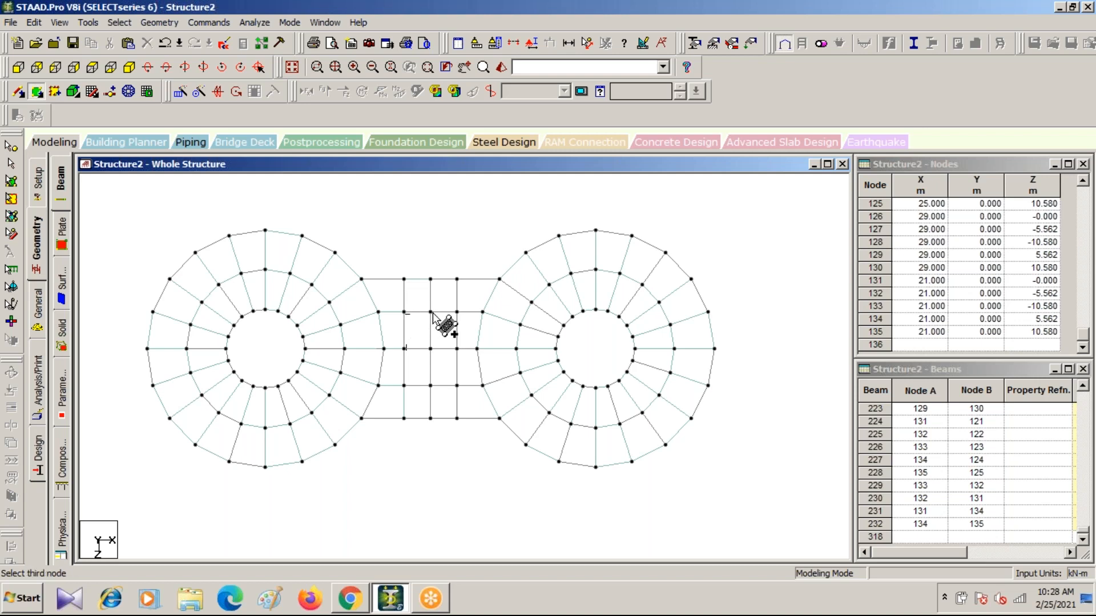
left_click(430, 349)
left_click(405, 348)
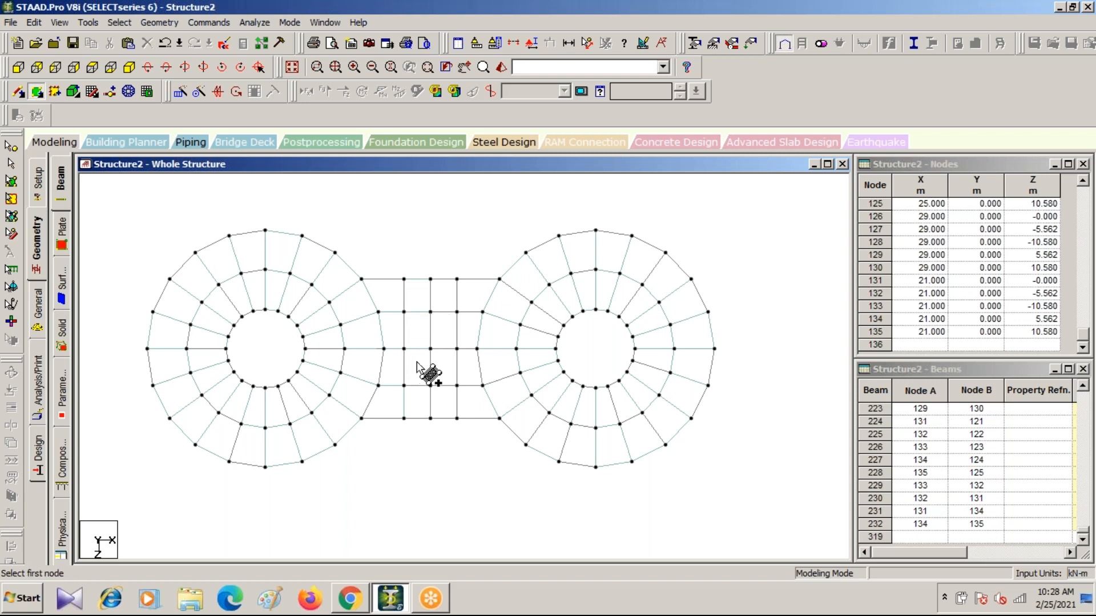
Add two four-noded plates in the connecting grid's positive-Z bays between X = 21 m and X = 25 m.
left_click(405, 349)
left_click(430, 348)
left_click(430, 385)
left_click(405, 386)
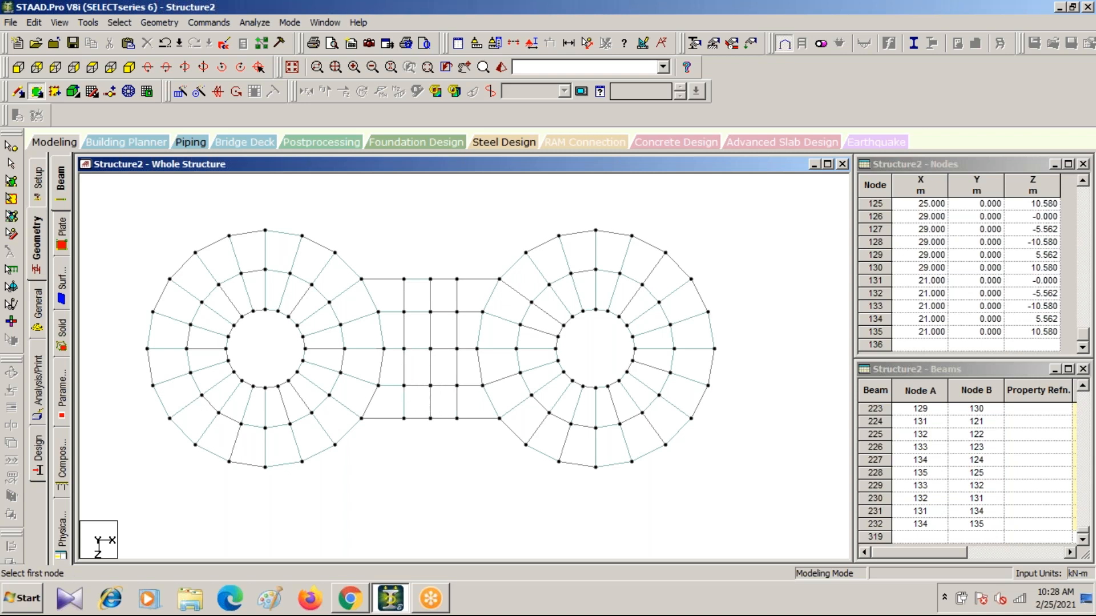
left_click(404, 386)
left_click(431, 386)
left_click(430, 418)
left_click(404, 418)
Add two four-noded plates in the connecting grid's negative-Z bays between X = 25 m and X = 29 m.
left_click(456, 279)
left_click(457, 311)
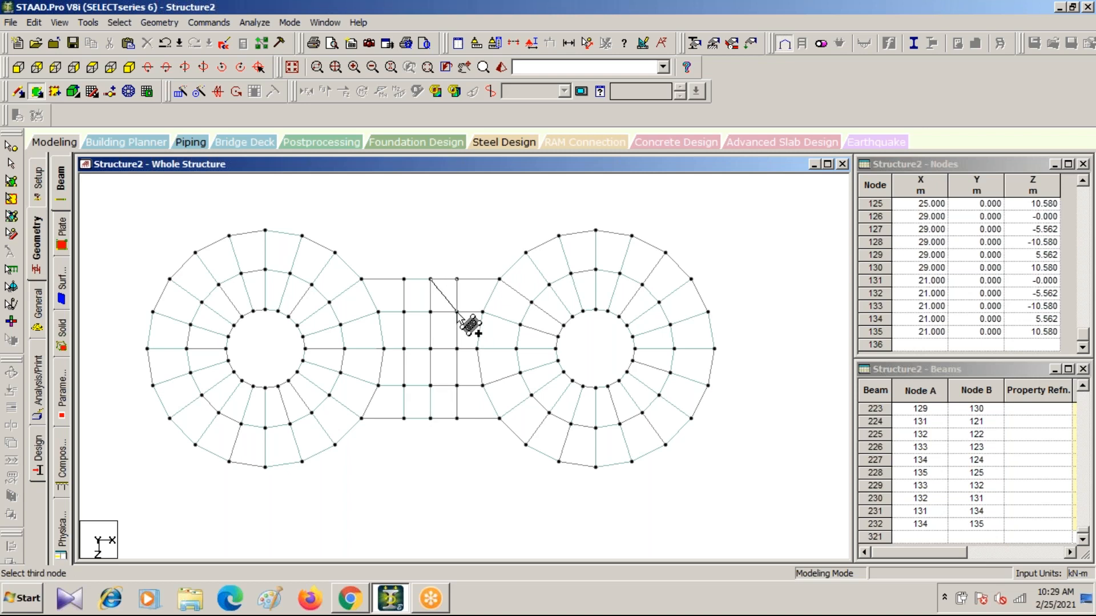
left_click(430, 312)
left_click(430, 311)
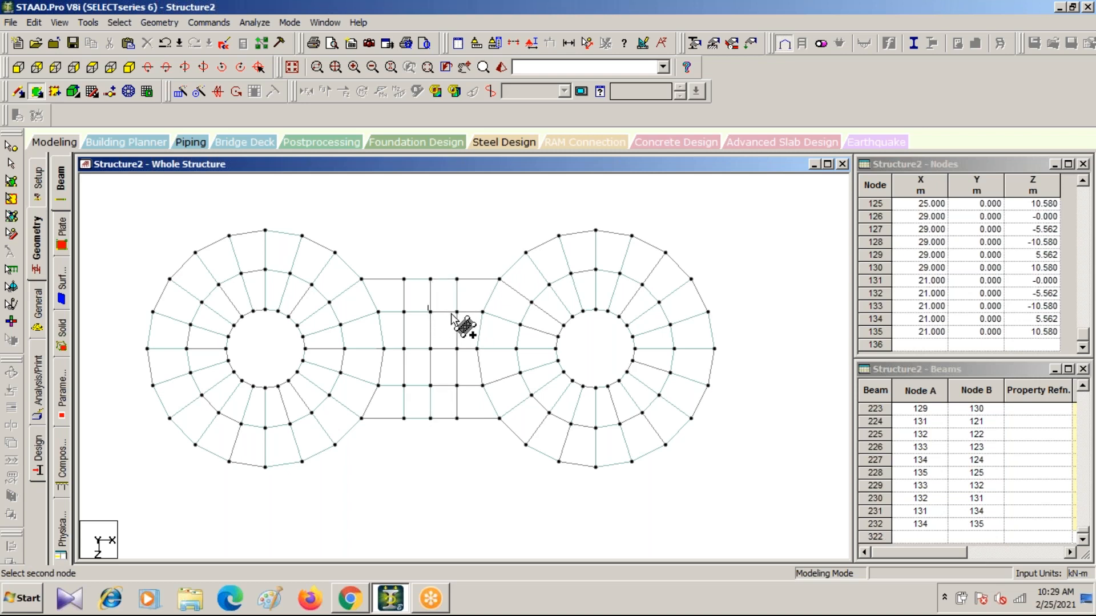
left_click(456, 312)
left_click(457, 348)
left_click(430, 348)
Add two four-noded plates in the connecting grid's positive-Z bays between X = 25 m and X = 29 m.
left_click(430, 385)
left_click(430, 348)
left_click(457, 348)
left_click(457, 385)
left_click(431, 419)
left_click(430, 386)
left_click(456, 385)
left_click(456, 418)
Add two four-noded plates in the connecting grid's negative-Z bays directly beside the second circle.
left_click(499, 279)
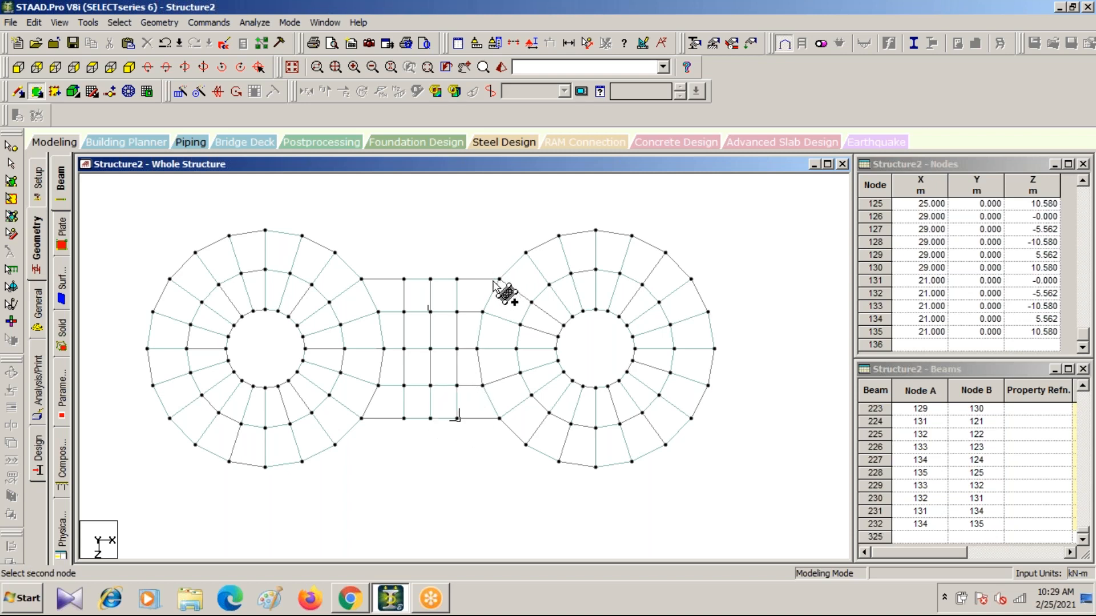
left_click(457, 279)
left_click(456, 312)
left_click(482, 312)
left_click(482, 312)
left_click(456, 311)
left_click(457, 349)
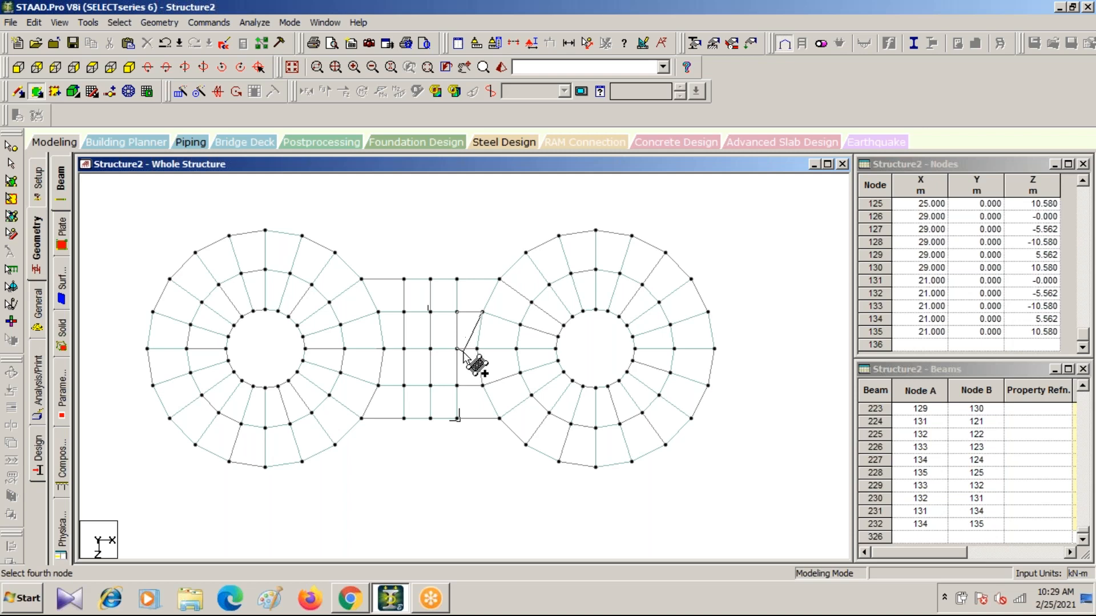
left_click(477, 348)
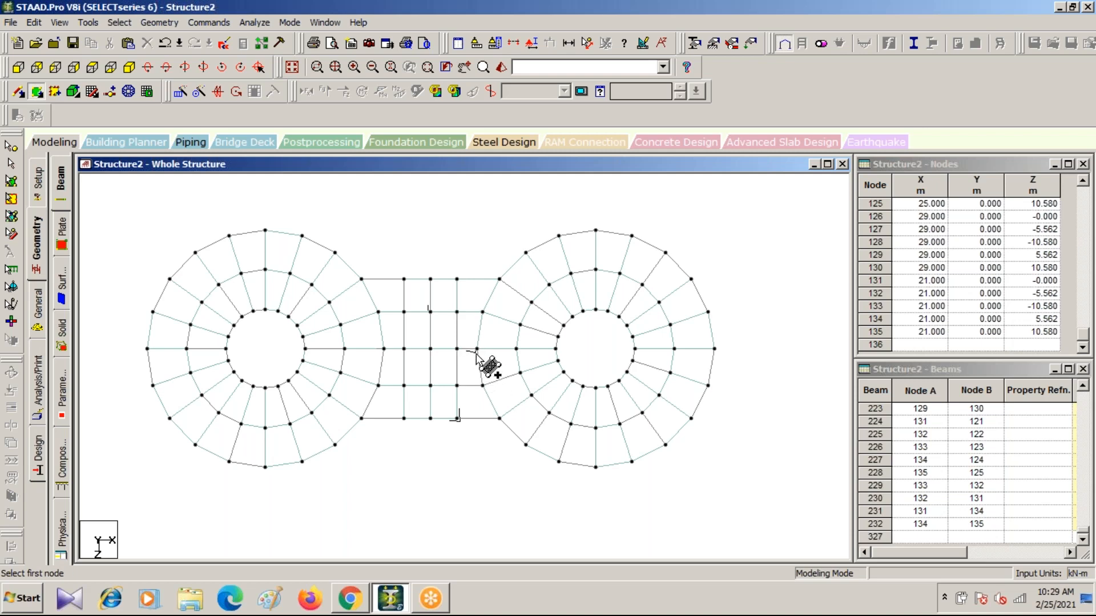
left_click(476, 348)
left_click(457, 348)
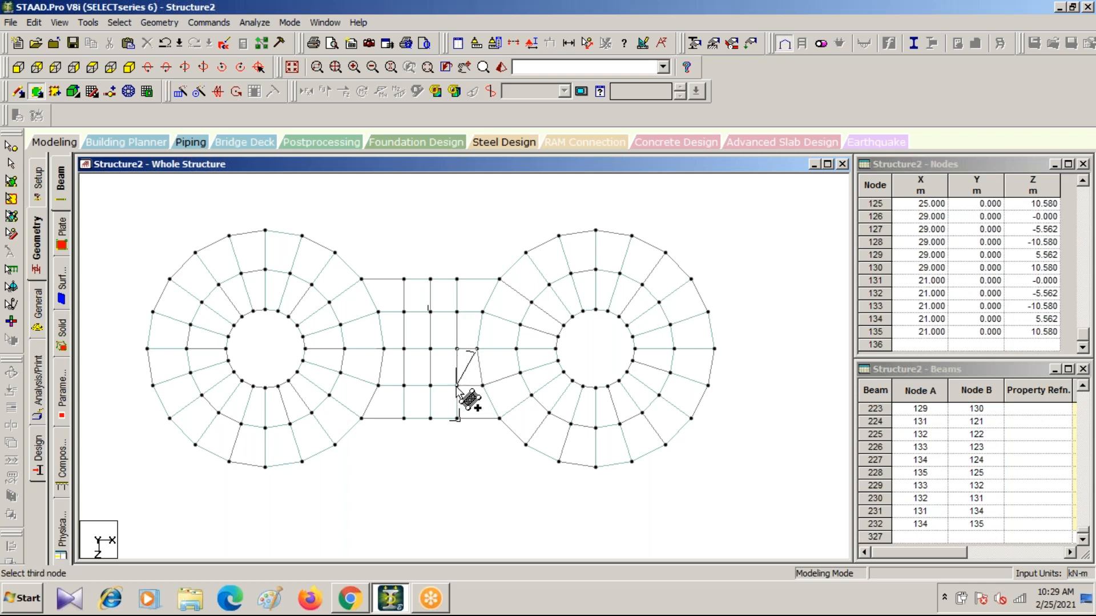
key("Escape")
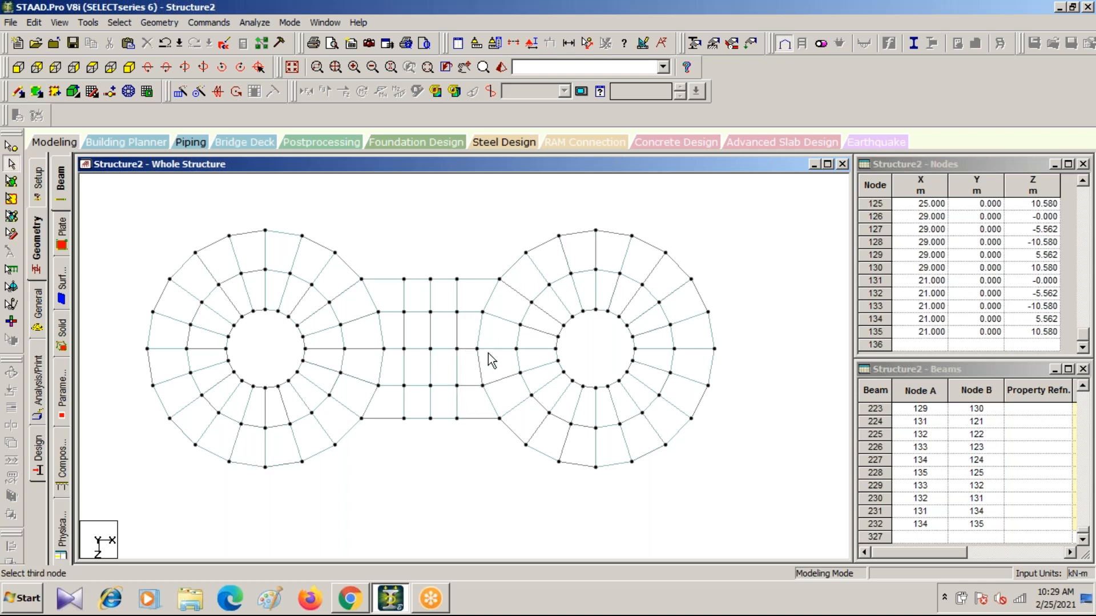
Check the connecting grid for missing plates in an enlarged 3D rendered view and close it.
left_click(502, 67)
scroll(550, 309, "up", 4)
scroll(538, 308, "up", 1)
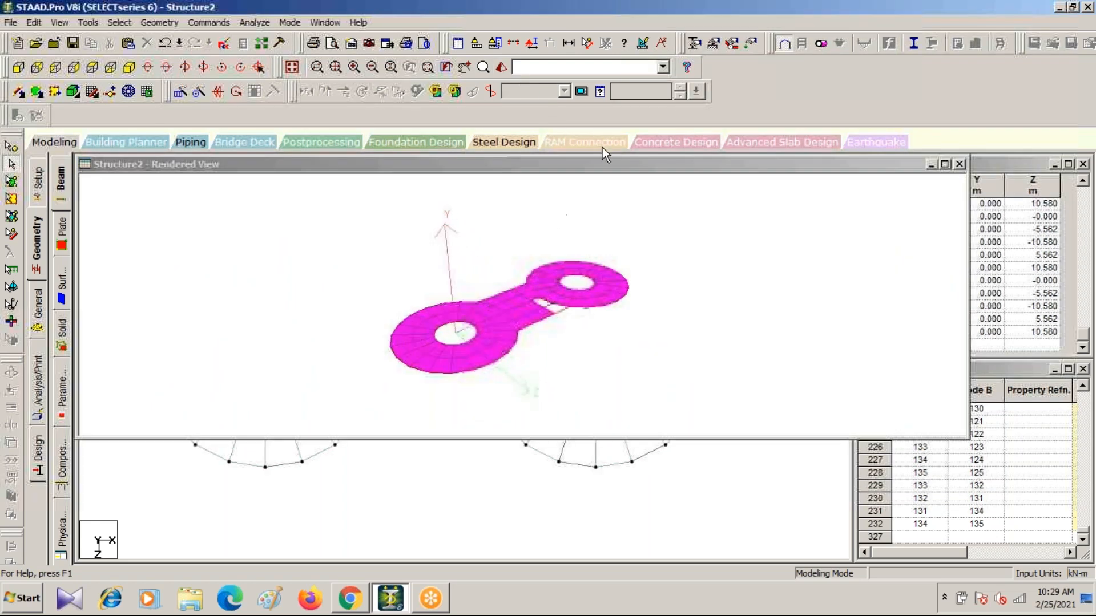
left_click_drag(611, 162, 275, 261)
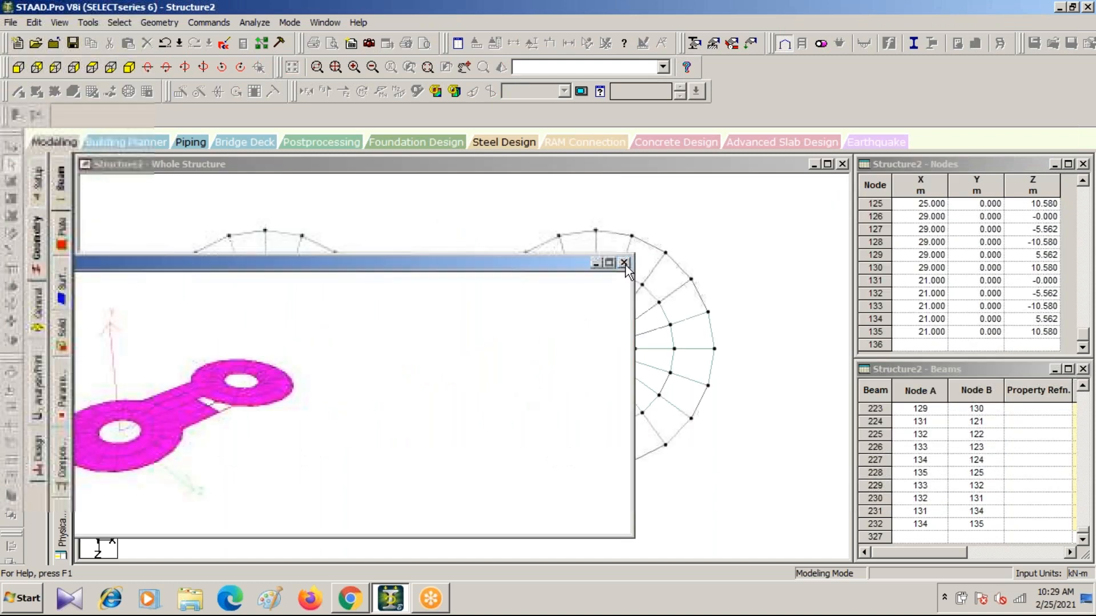
left_click(625, 263)
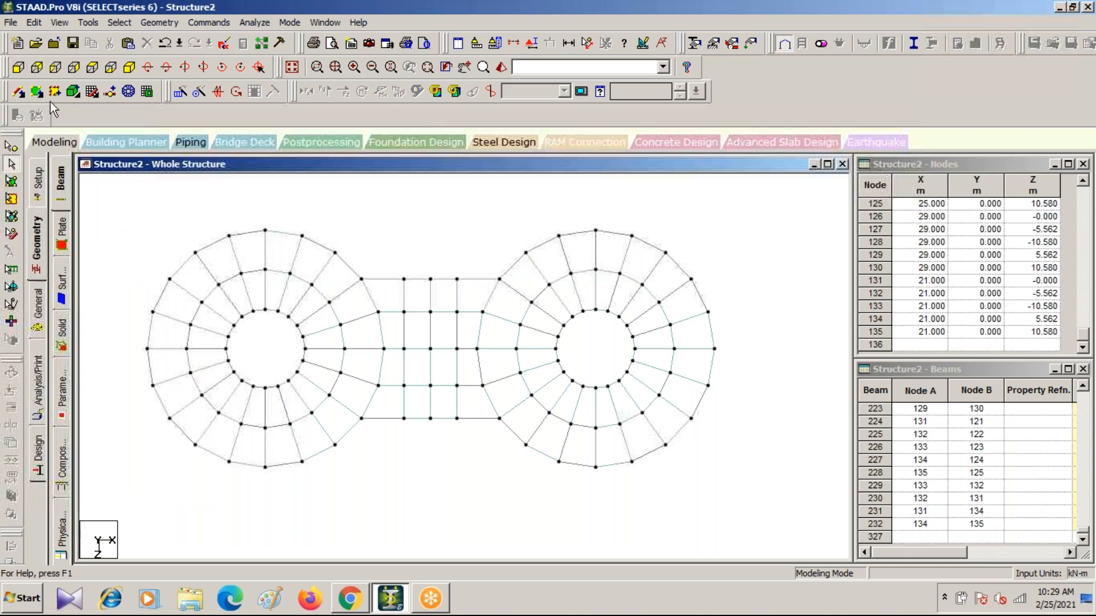
Add four-noded plates filling the connecting grid's two remaining positive-Z bays directly beside the second circle.
left_click(37, 91)
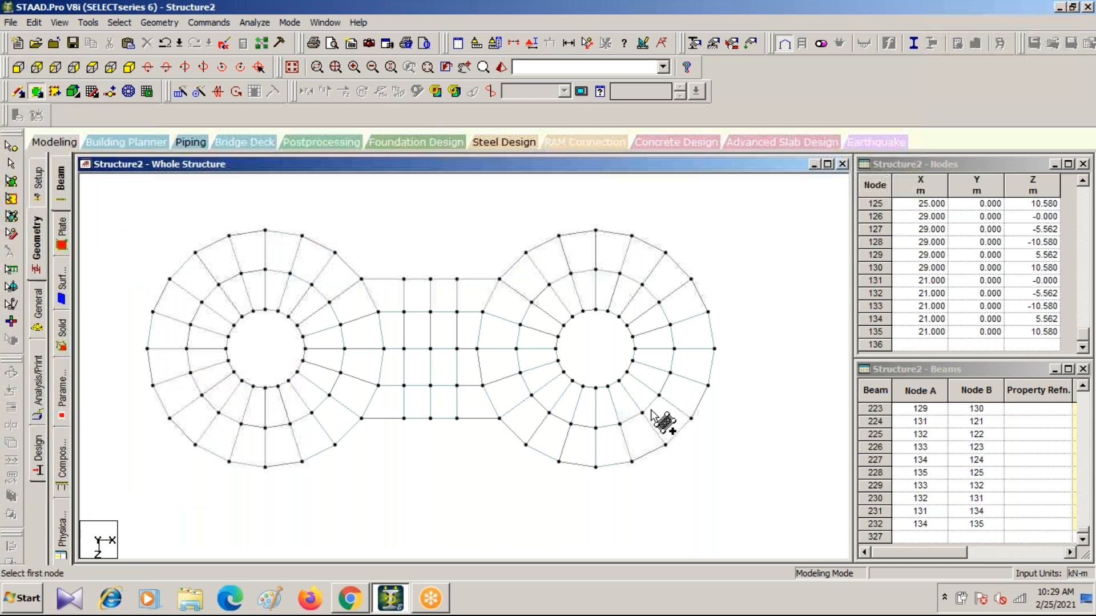
left_click(476, 349)
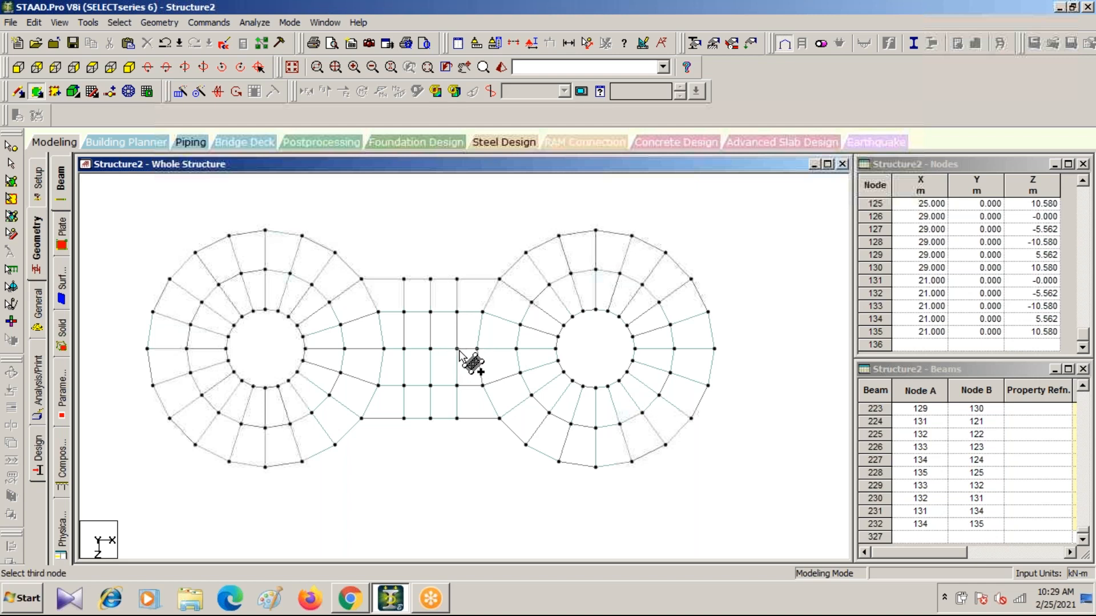
left_click(457, 385)
left_click(482, 386)
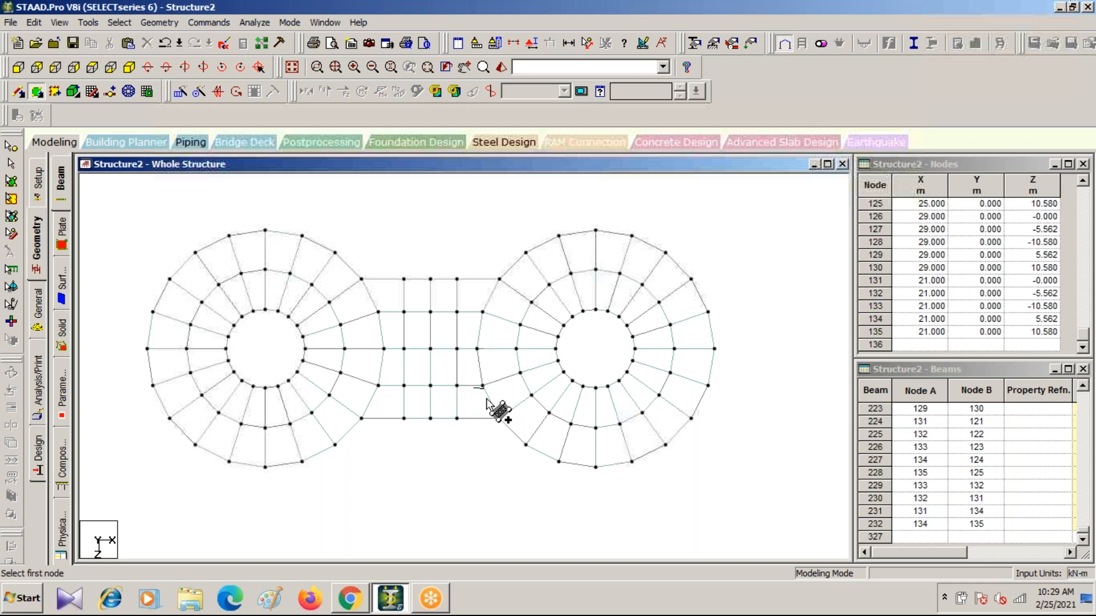
left_click(483, 386)
left_click(457, 386)
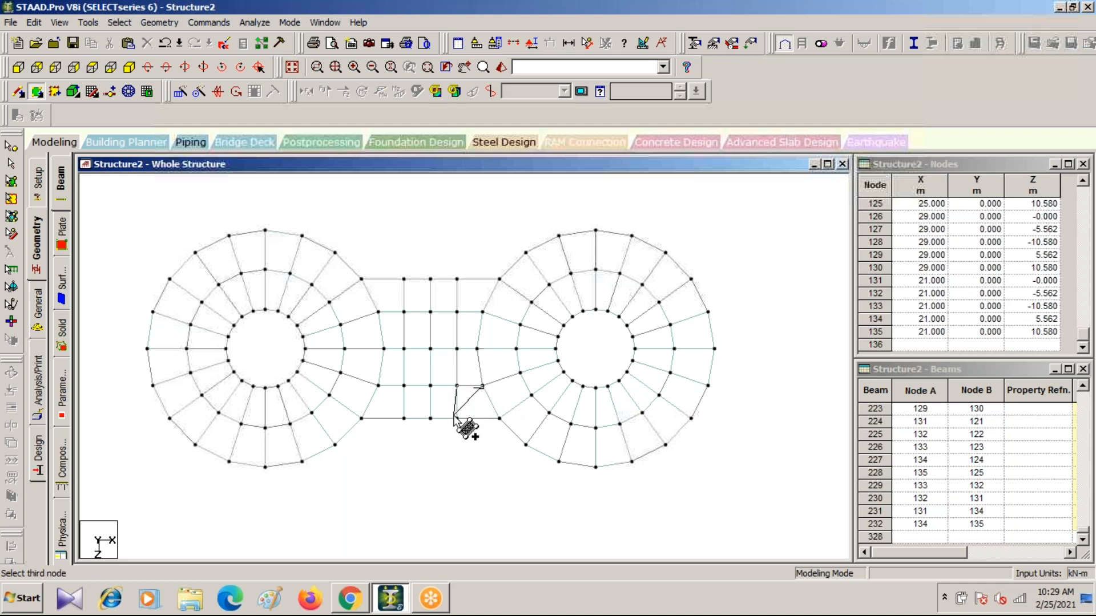
left_click(457, 419)
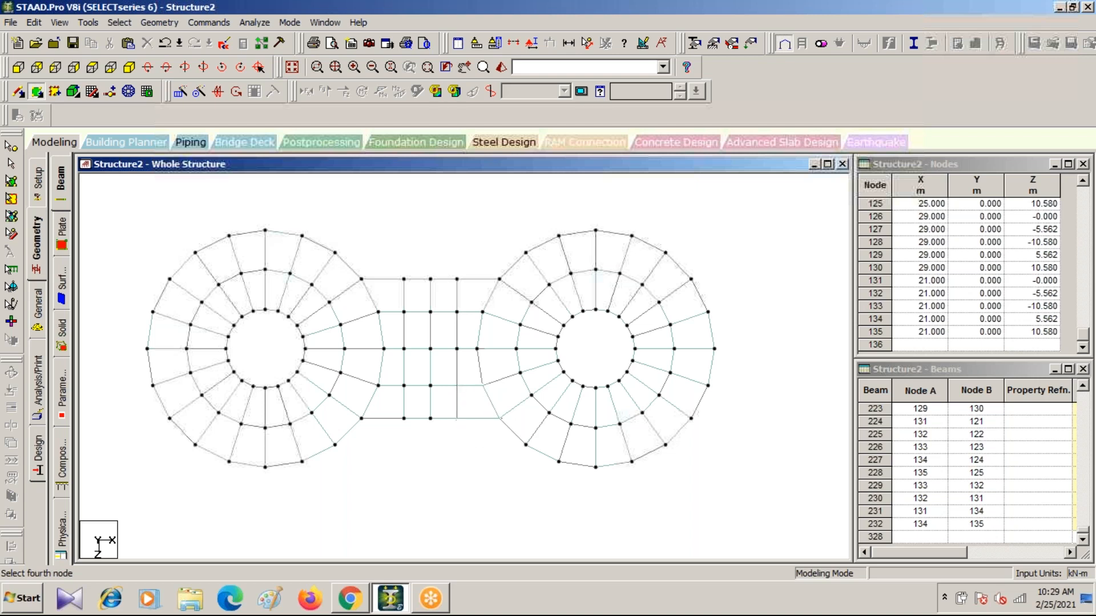
Inspect the plate coverage of the whole floor in a 3D rendered view and an isometric view, and return to plan view.
left_click(501, 68)
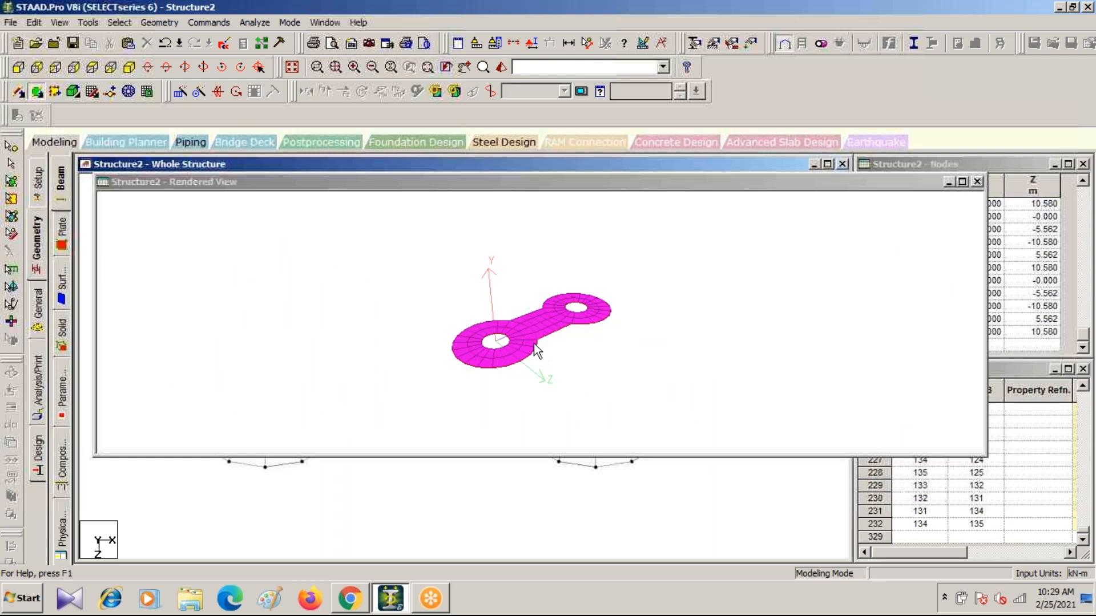
scroll(539, 359, "up", 2)
left_click_drag(515, 341, 512, 238)
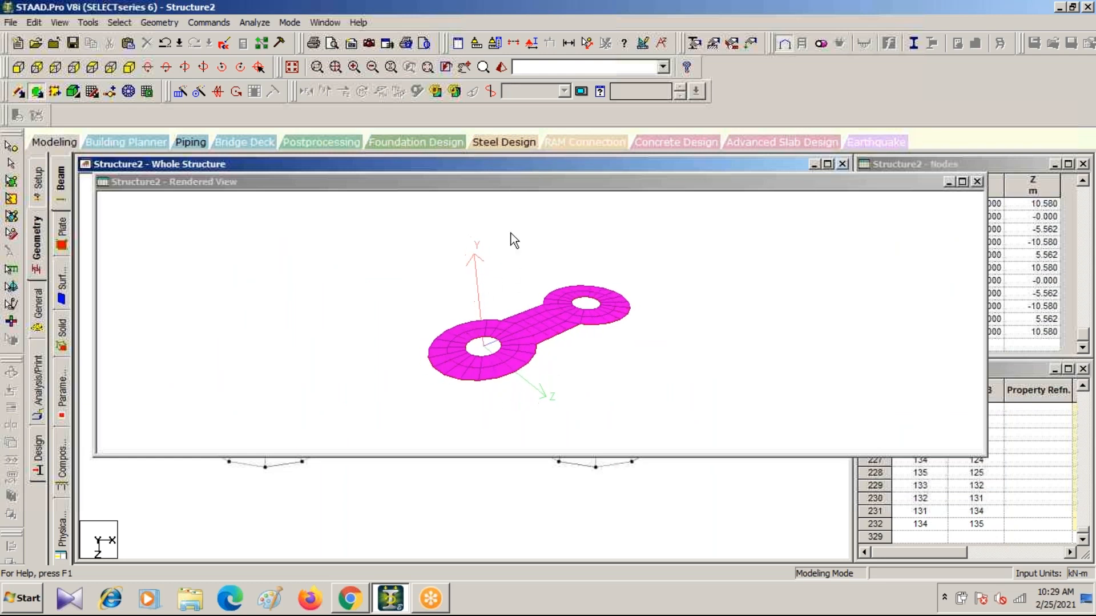
left_click_drag(554, 188, 662, 381)
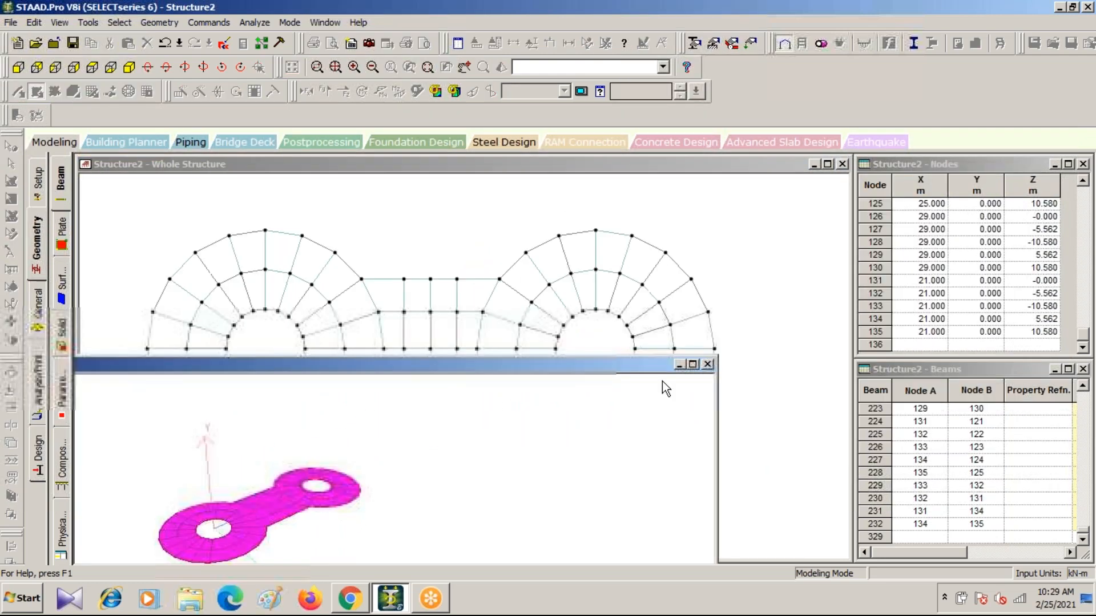
left_click(708, 365)
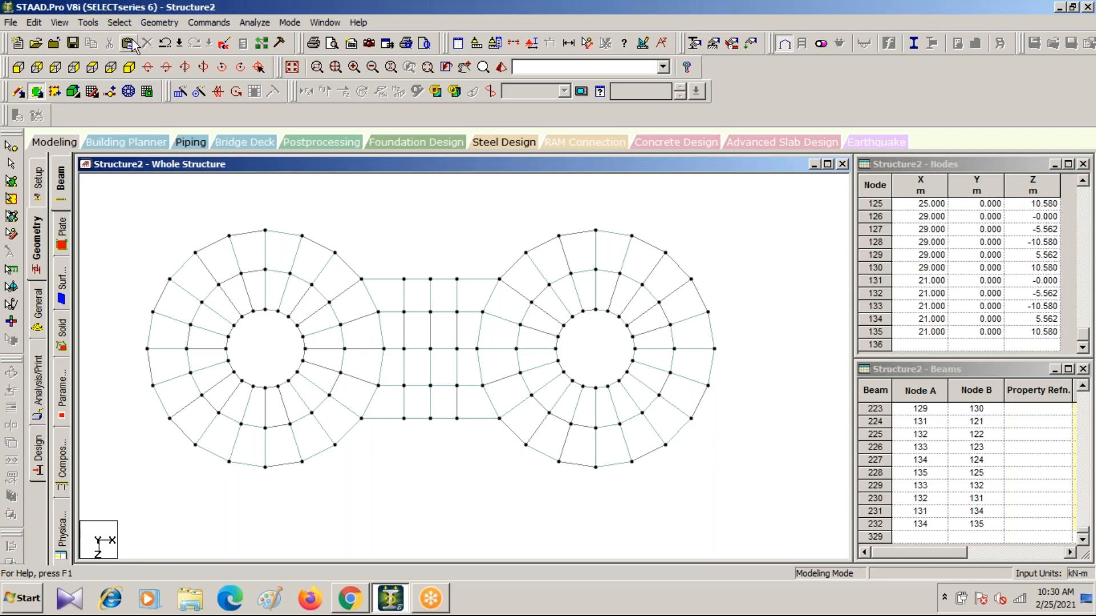
left_click(129, 67)
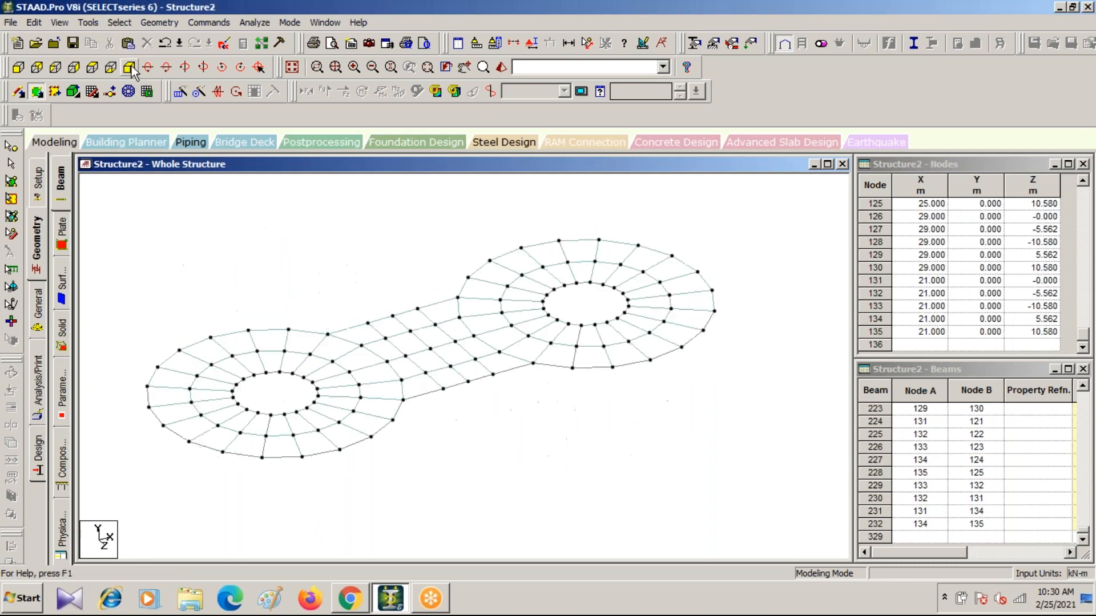
left_click(96, 67)
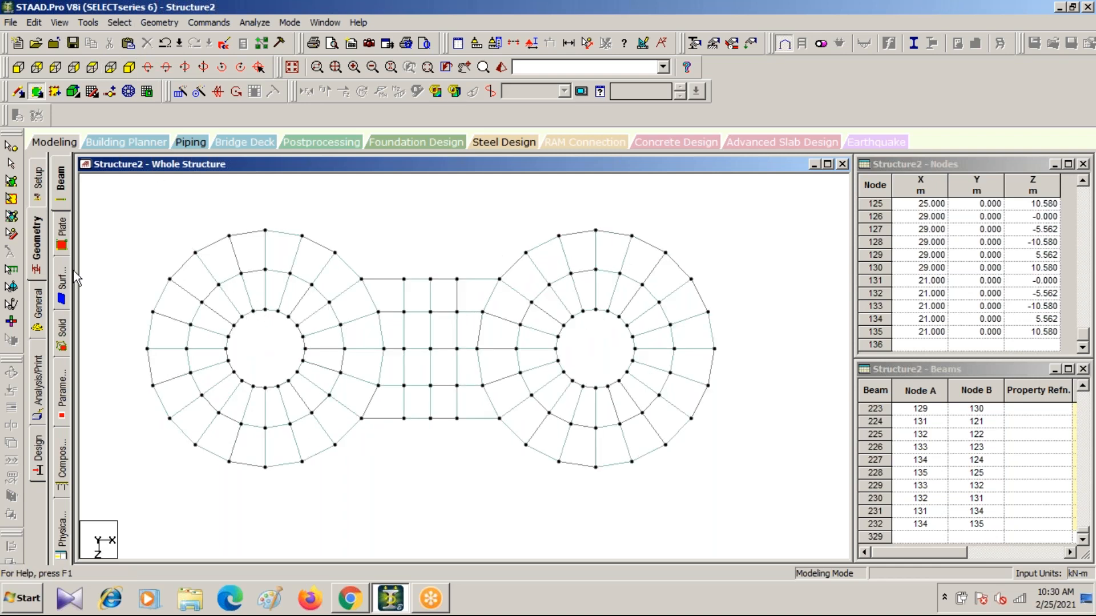
Select all beams of the first circle and translationally repeat them in 15 linked steps with 3 m spacing.
left_click(11, 165)
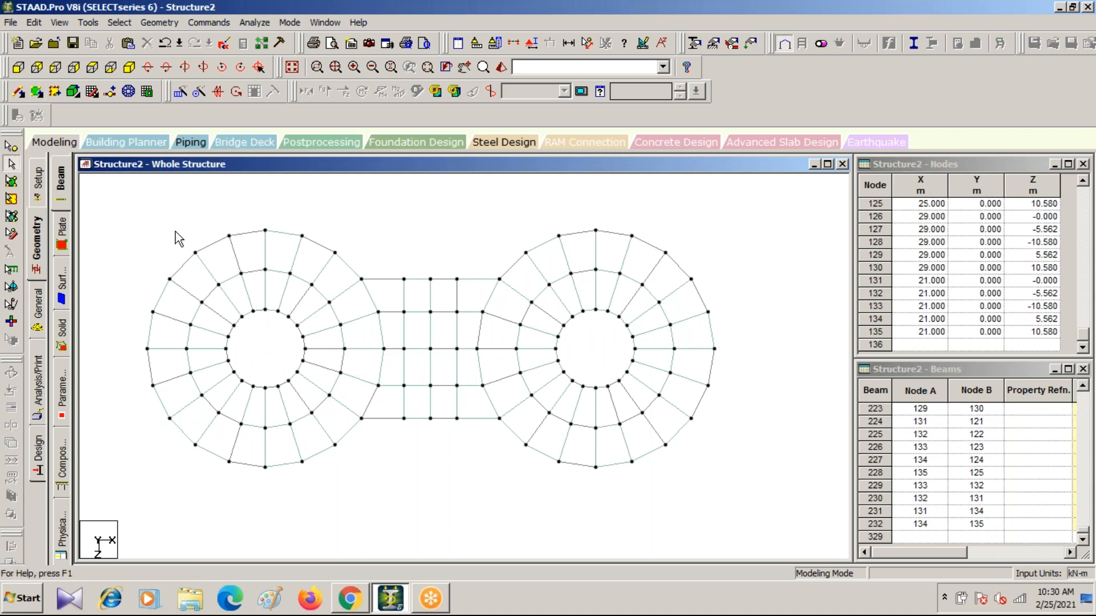
left_click_drag(142, 204, 382, 553)
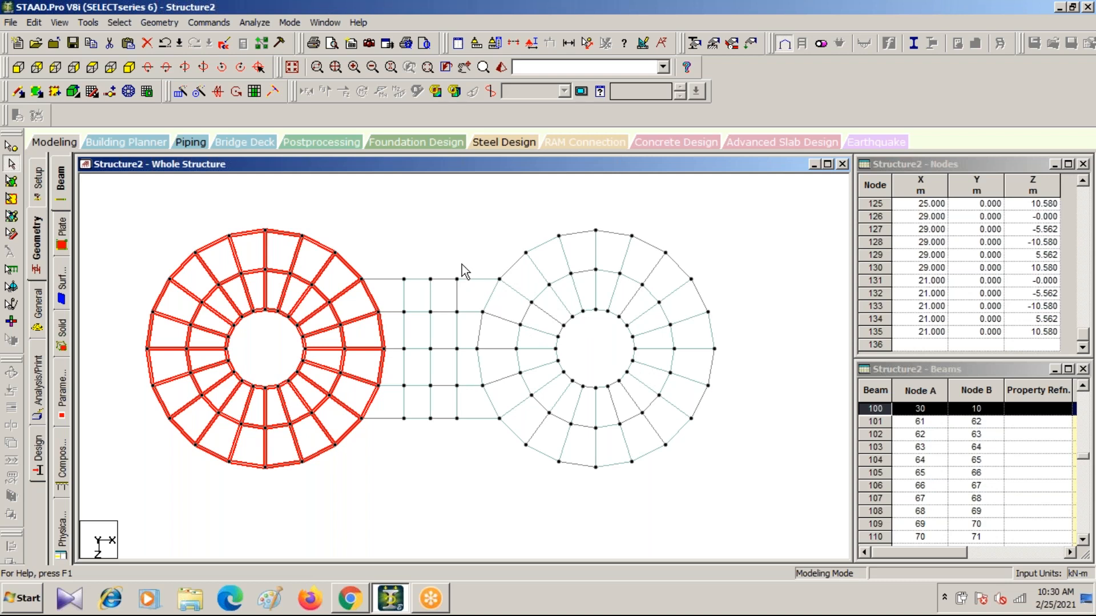
left_click(183, 97)
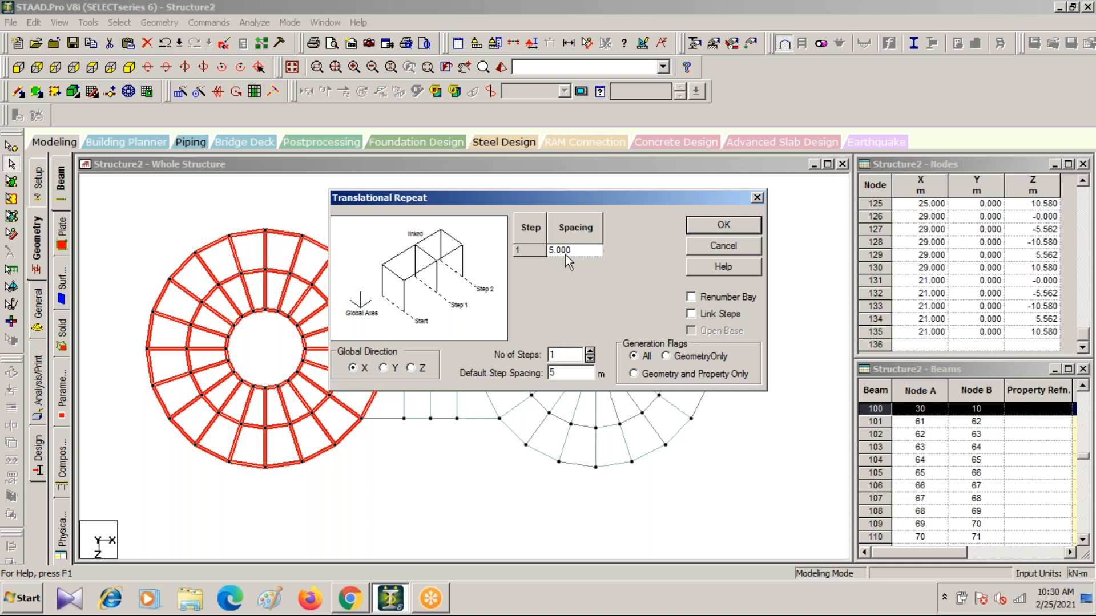
left_click_drag(561, 354, 541, 354)
type("5")
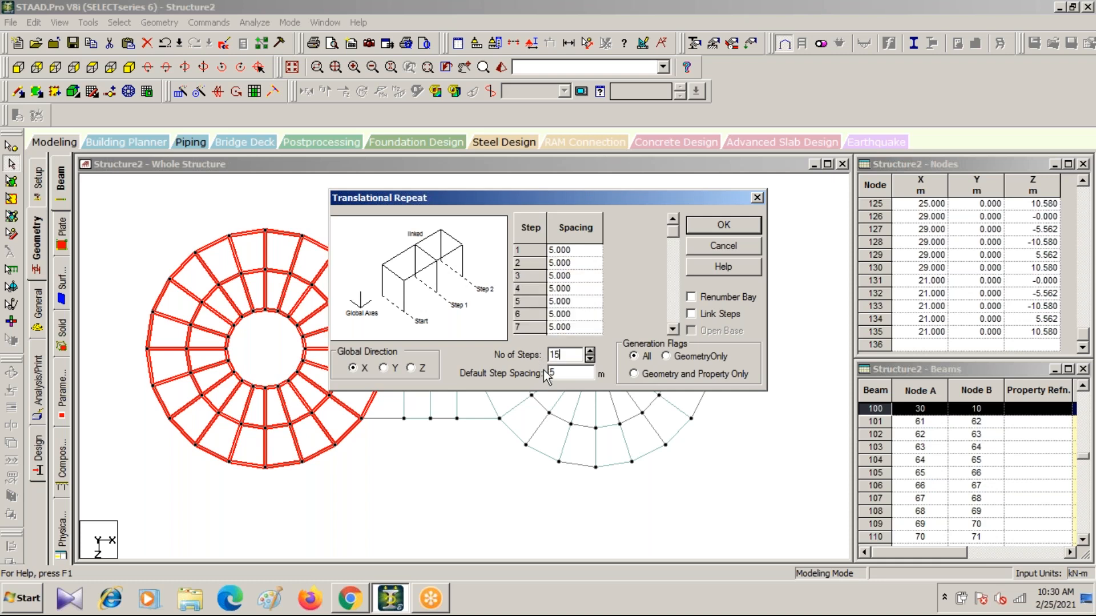
left_click_drag(574, 374, 465, 374)
type("3")
left_click(692, 314)
left_click(713, 227)
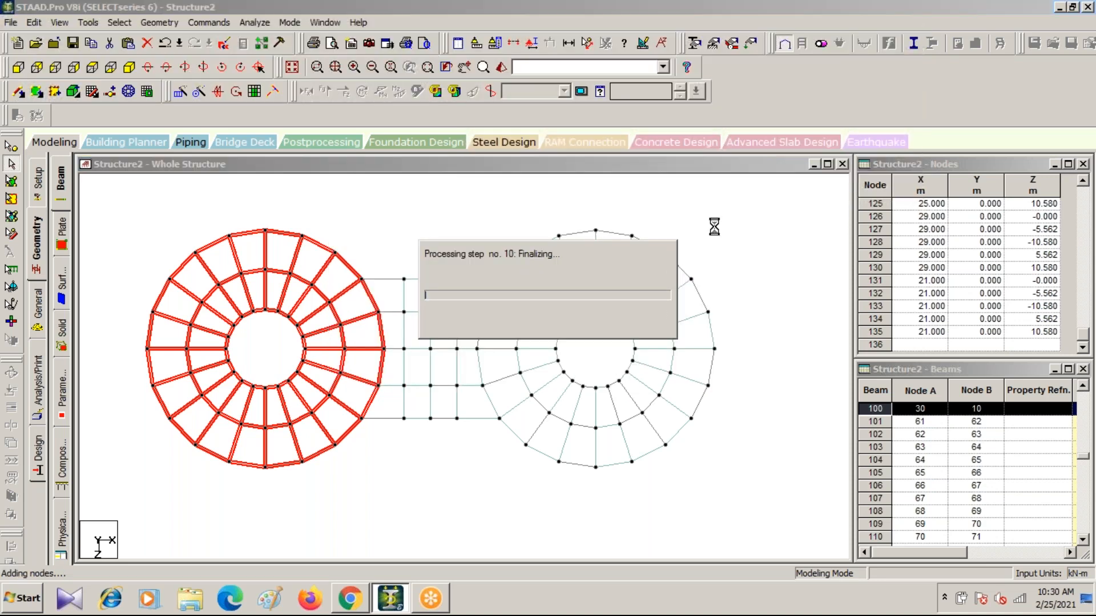
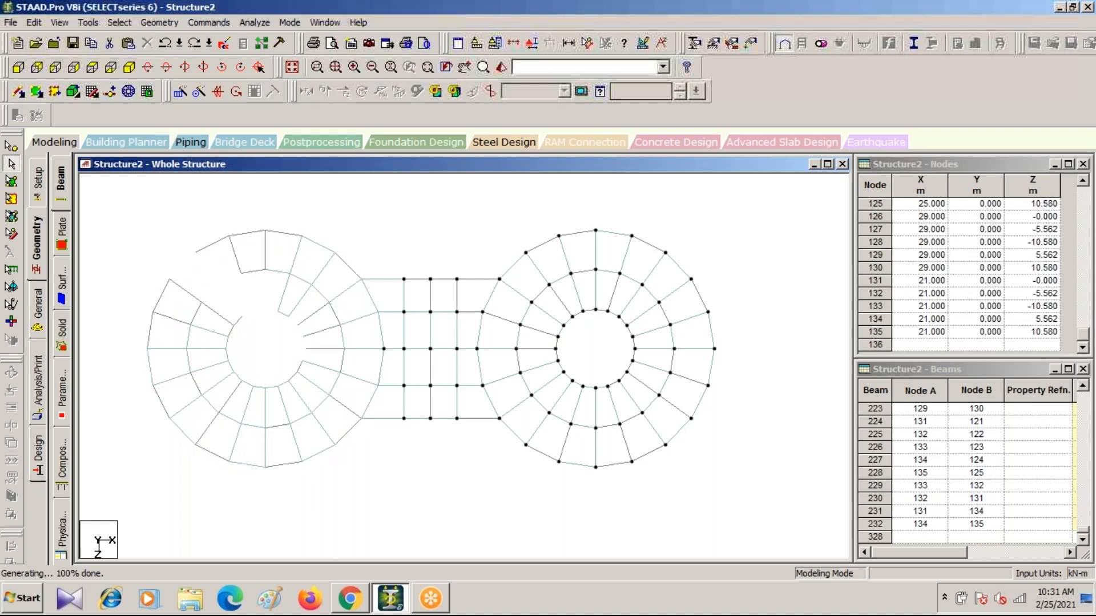
Check the floor for missing plates in an isometric view and a 3D rendered view, and close the rendered view.
left_click(129, 67)
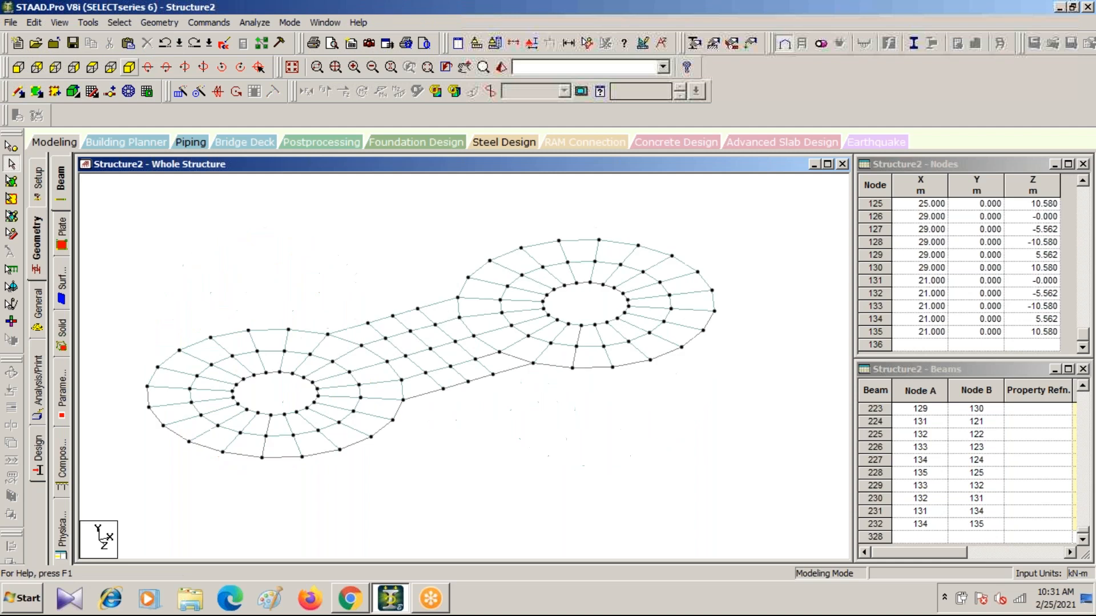
left_click(500, 68)
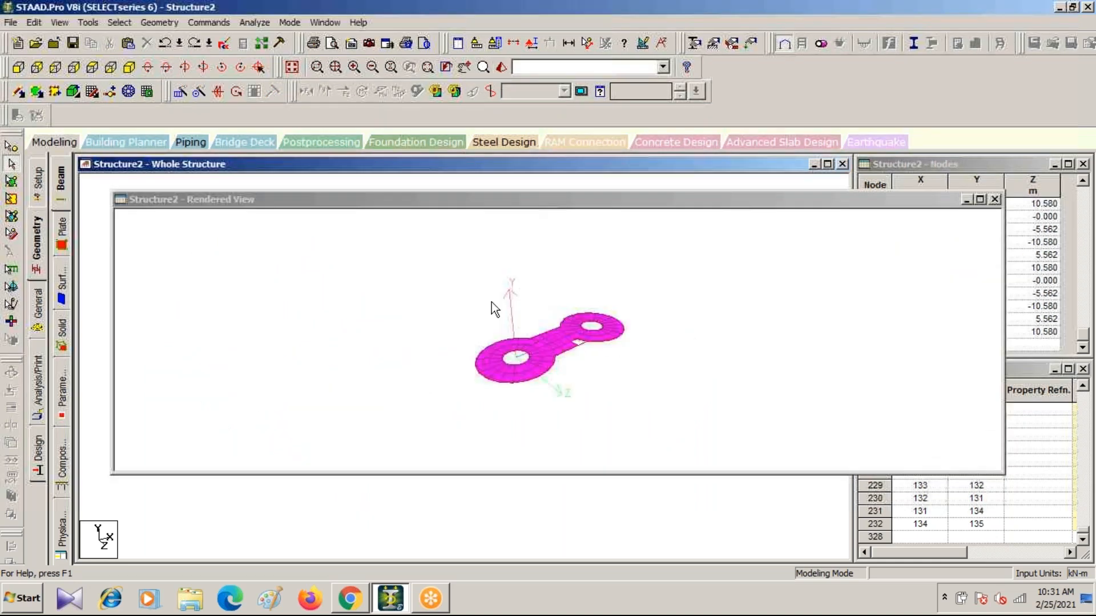
left_click_drag(524, 198, 308, 248)
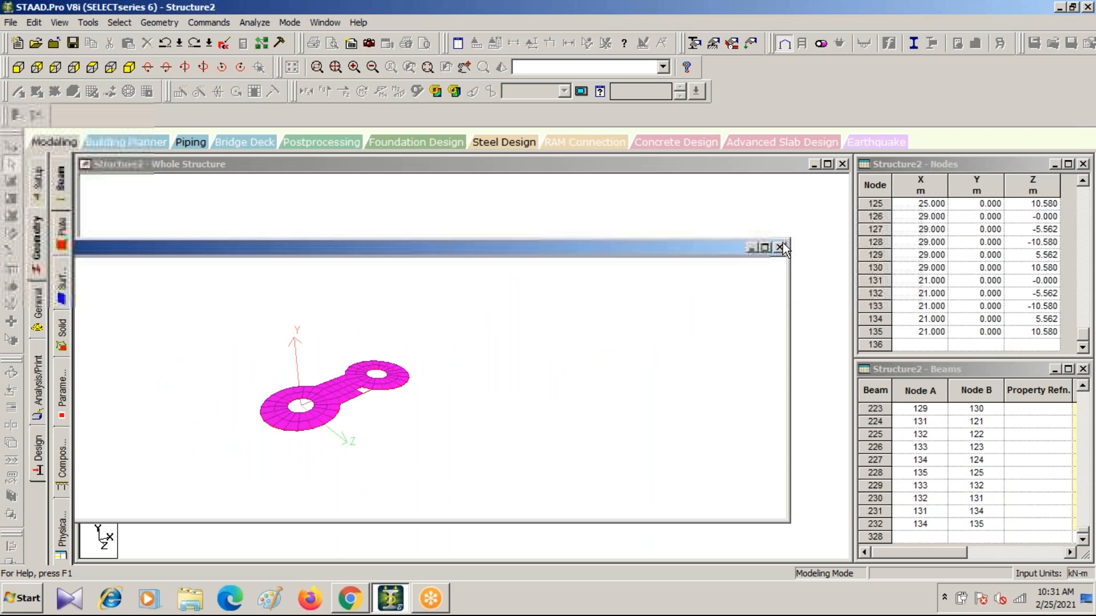
left_click(780, 248)
Add a four-noded plate in the connecting grid's open bay on the positive-Z edge beside the second circle.
left_click(38, 92)
left_click(507, 359)
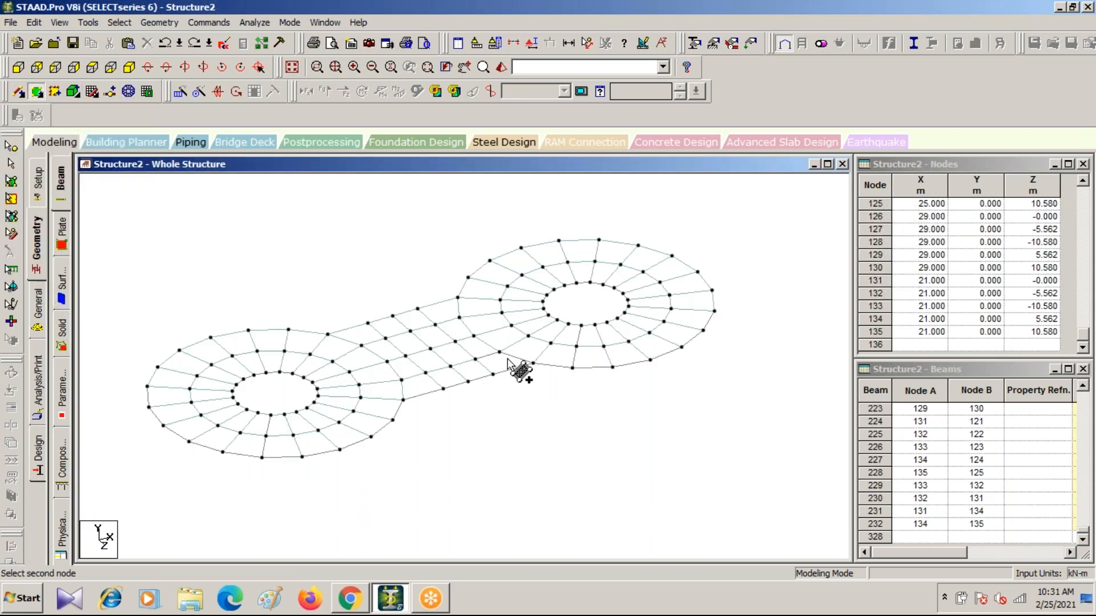
left_click(521, 362)
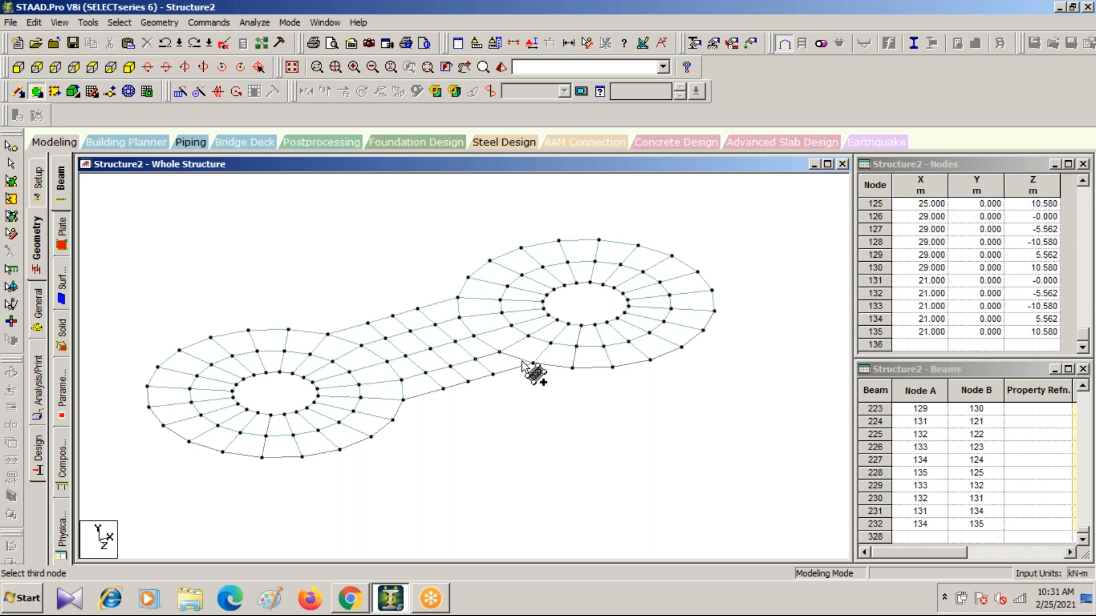
left_click(523, 367)
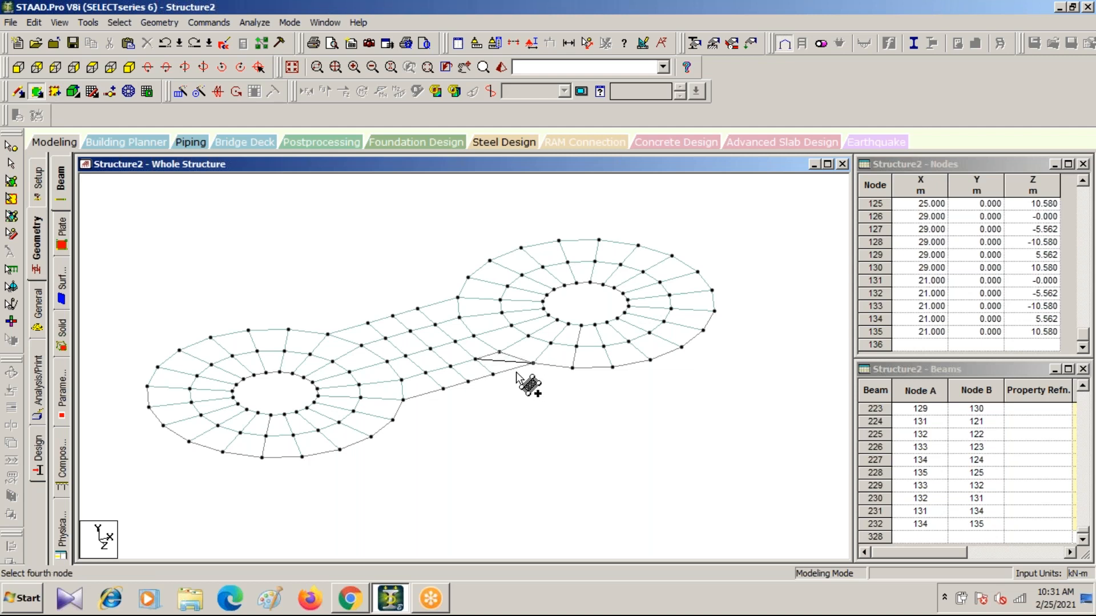
left_click(493, 374)
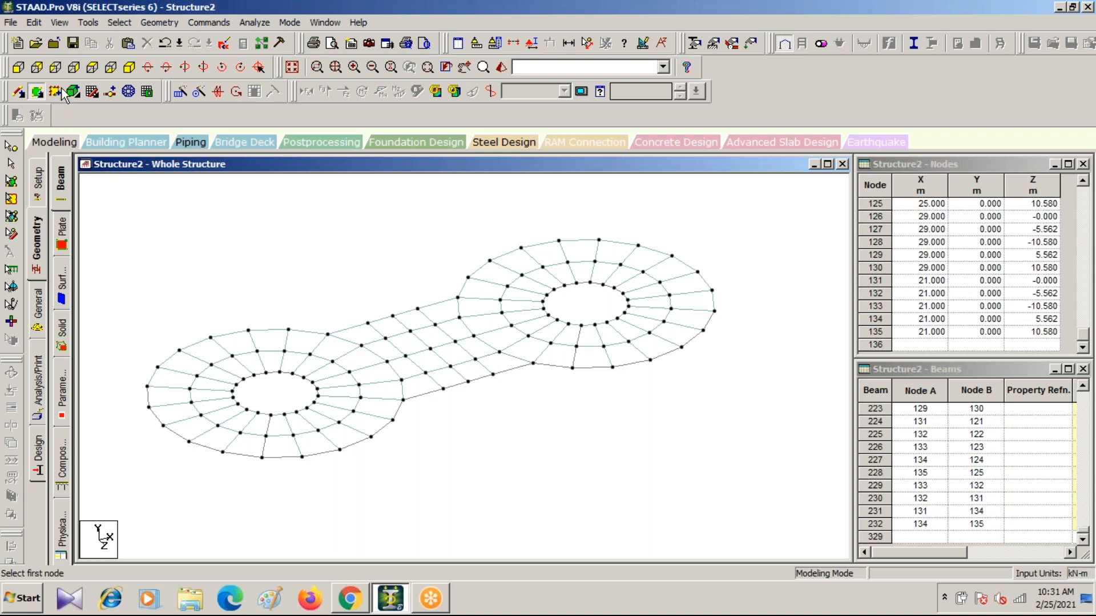
Select all beams of the first circle and translationally repeat them along Y in 15 linked steps with 3 m spacing.
left_click(92, 67)
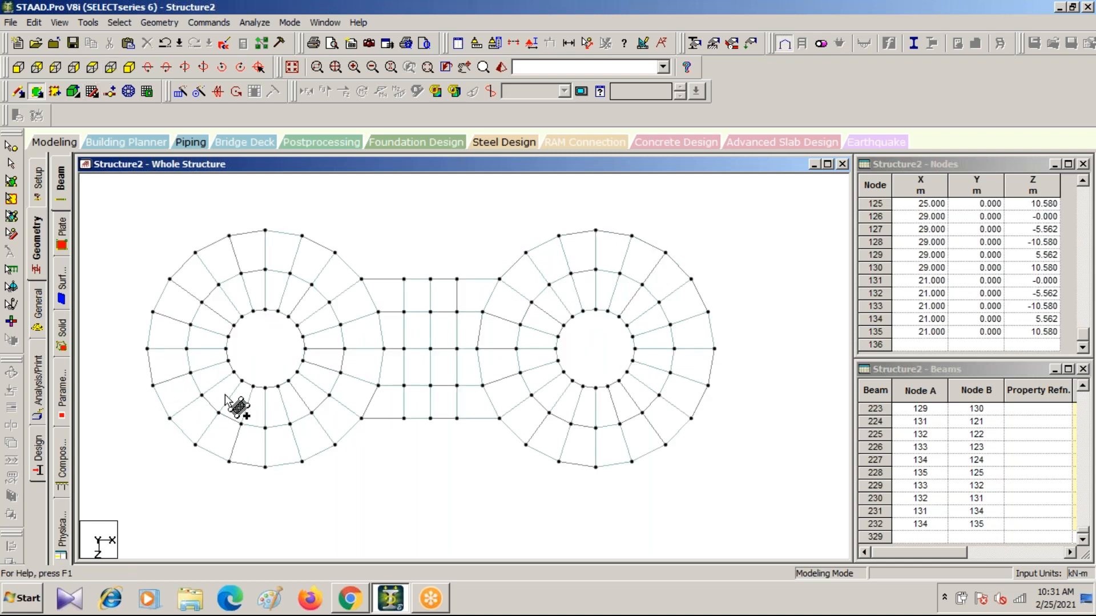
left_click(10, 165)
left_click_drag(144, 195, 381, 527)
left_click(379, 328, "ctrl")
left_click(378, 371, "ctrl")
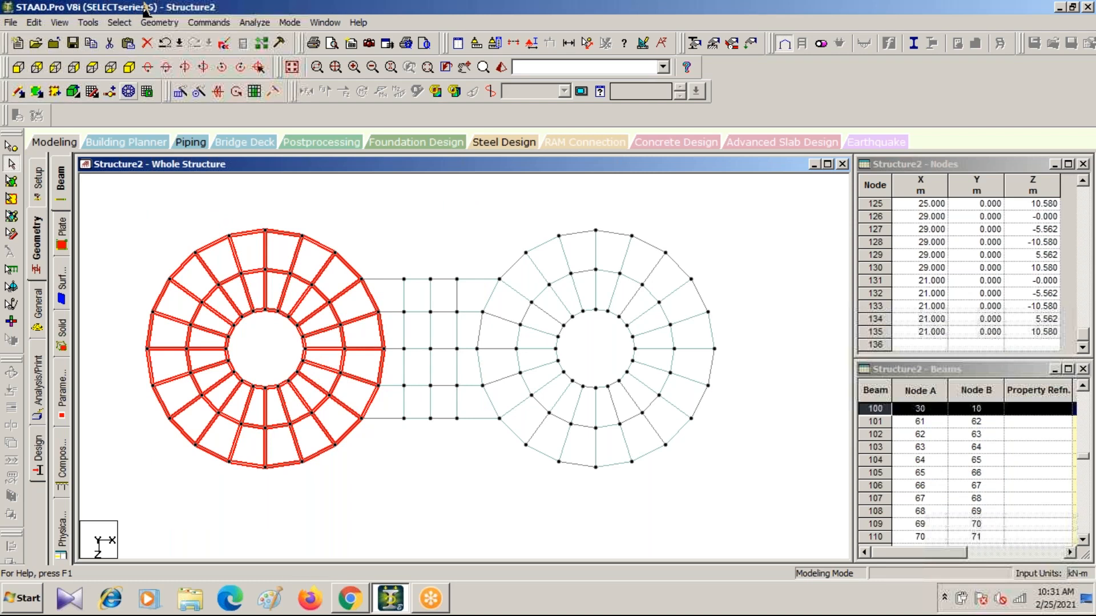
left_click(129, 69)
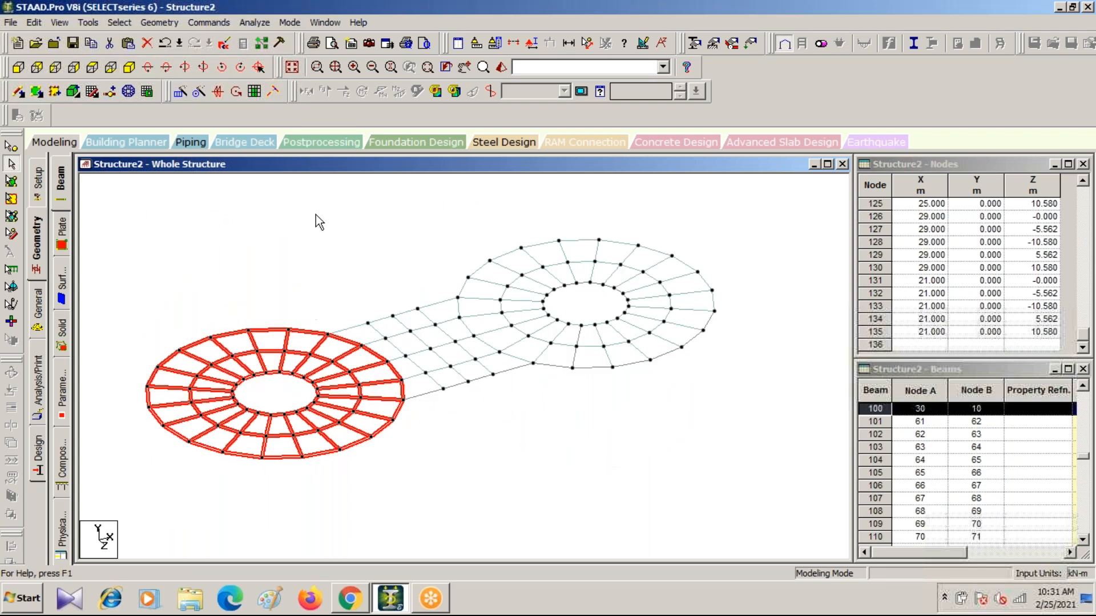
left_click(180, 92)
left_click(382, 368)
key("Tab")
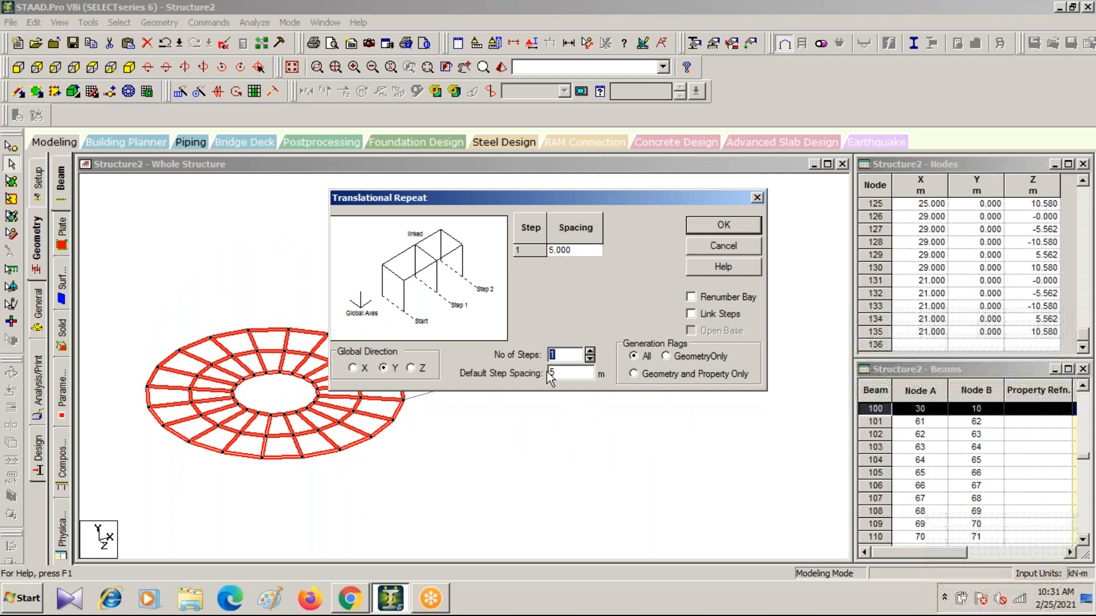
type("15")
key("Tab")
type("3")
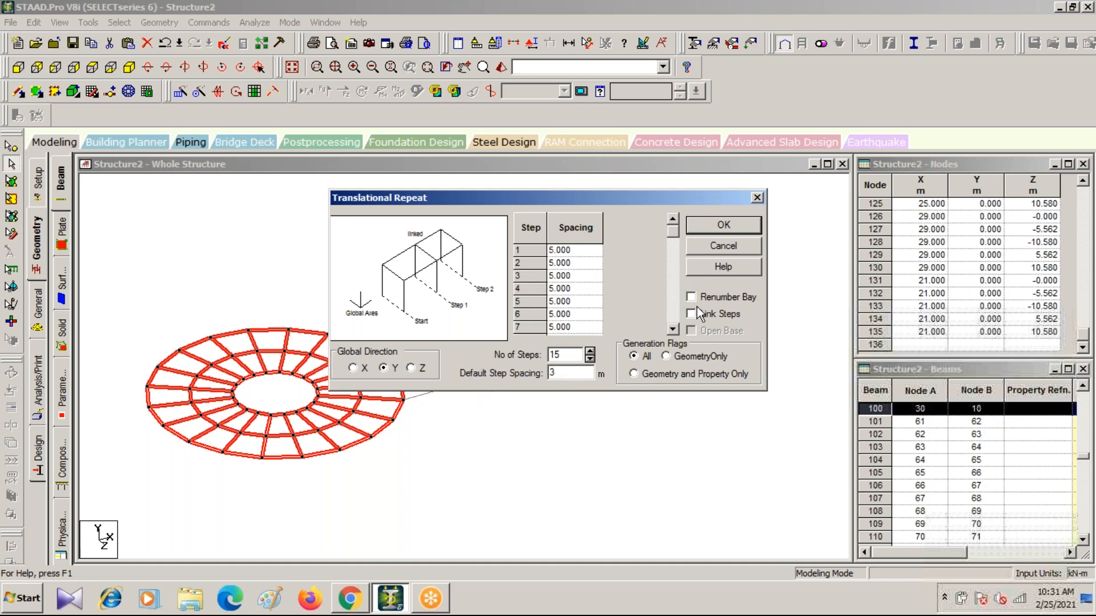
left_click(697, 314)
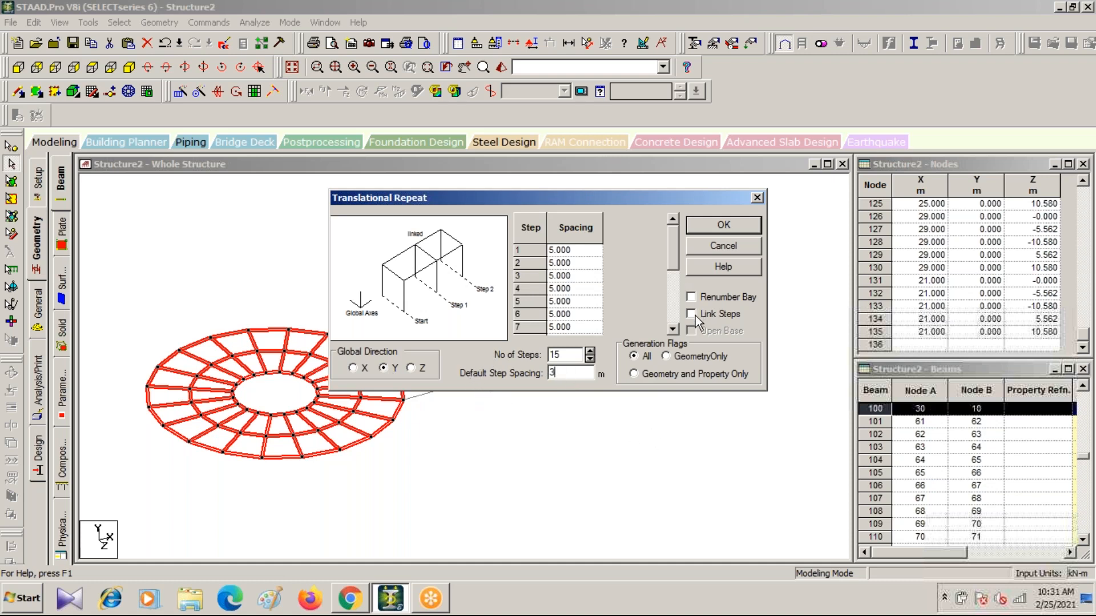
left_click(721, 227)
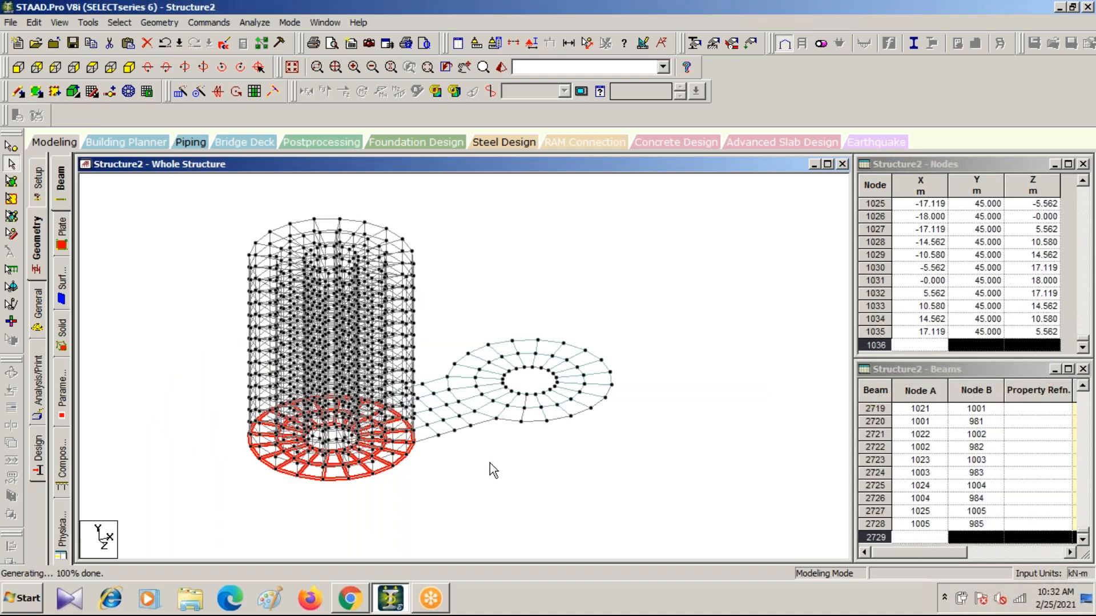
left_click(490, 463)
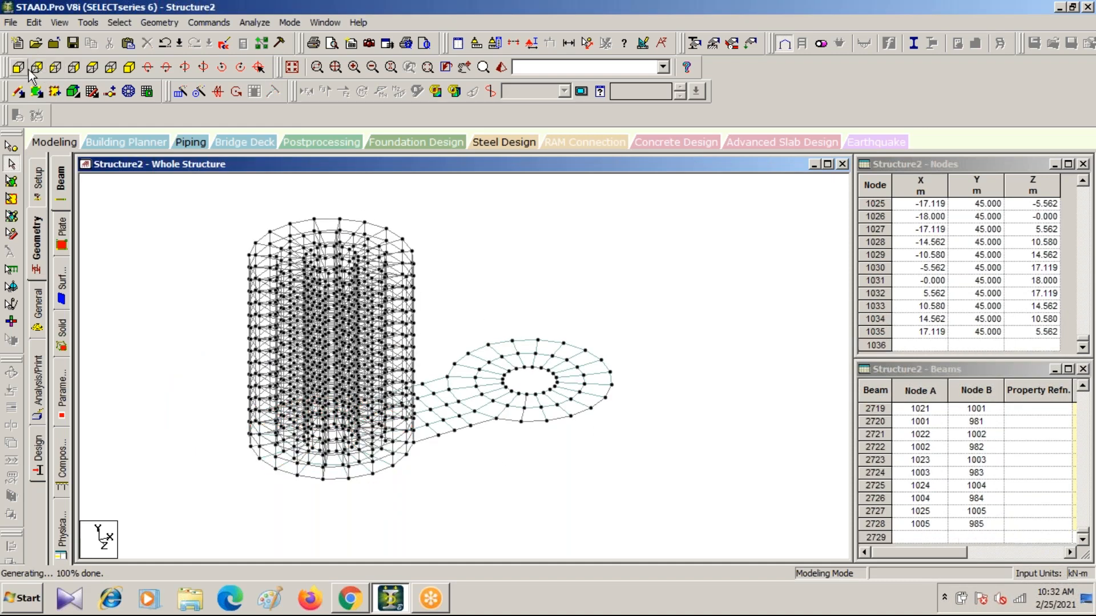
Select all beams of the second circle and translationally repeat them along Y in 15 linked steps with 3 m spacing.
left_click(108, 68)
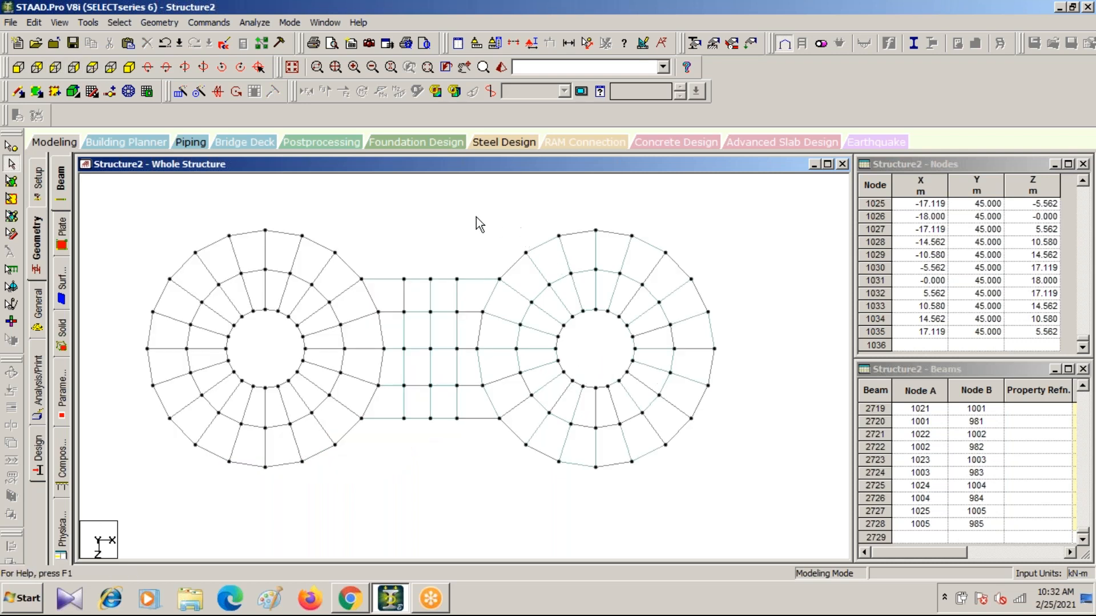
left_click_drag(480, 214, 738, 486)
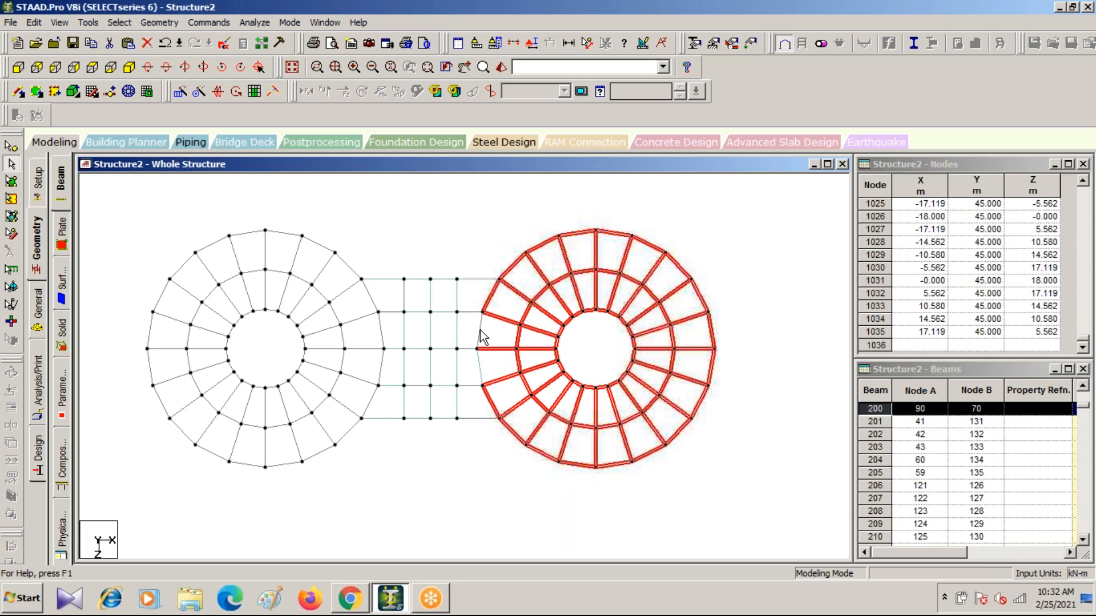
left_click(130, 67)
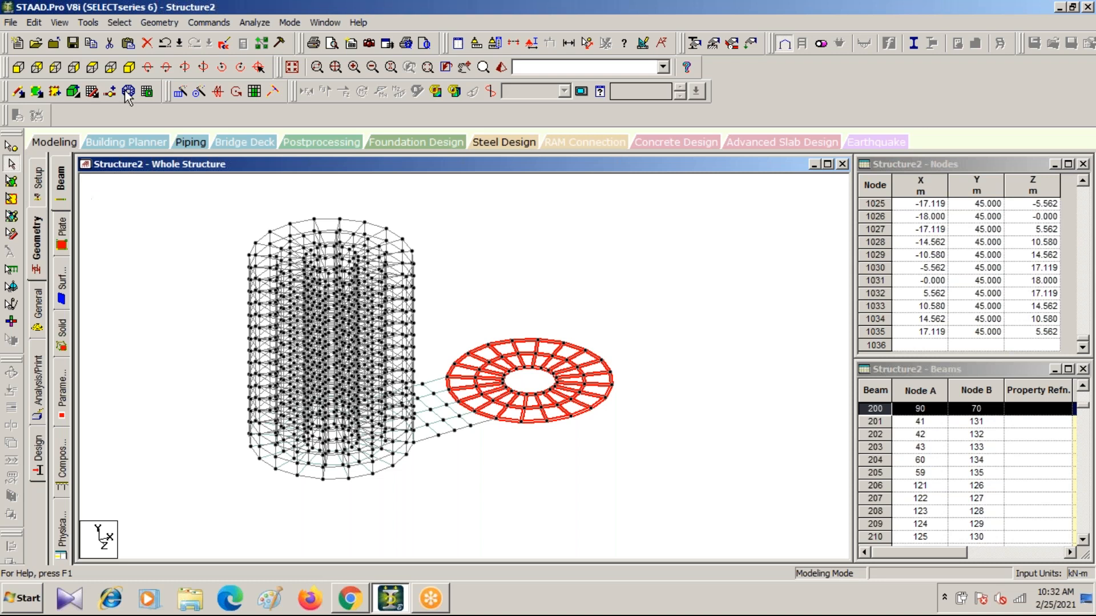
left_click(187, 91)
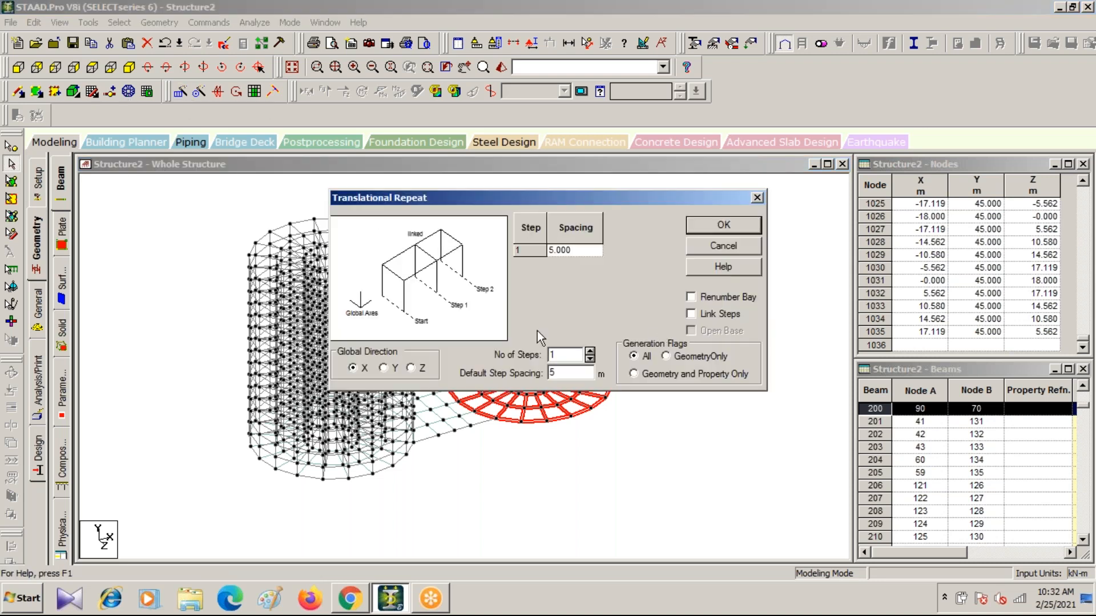
left_click(383, 368)
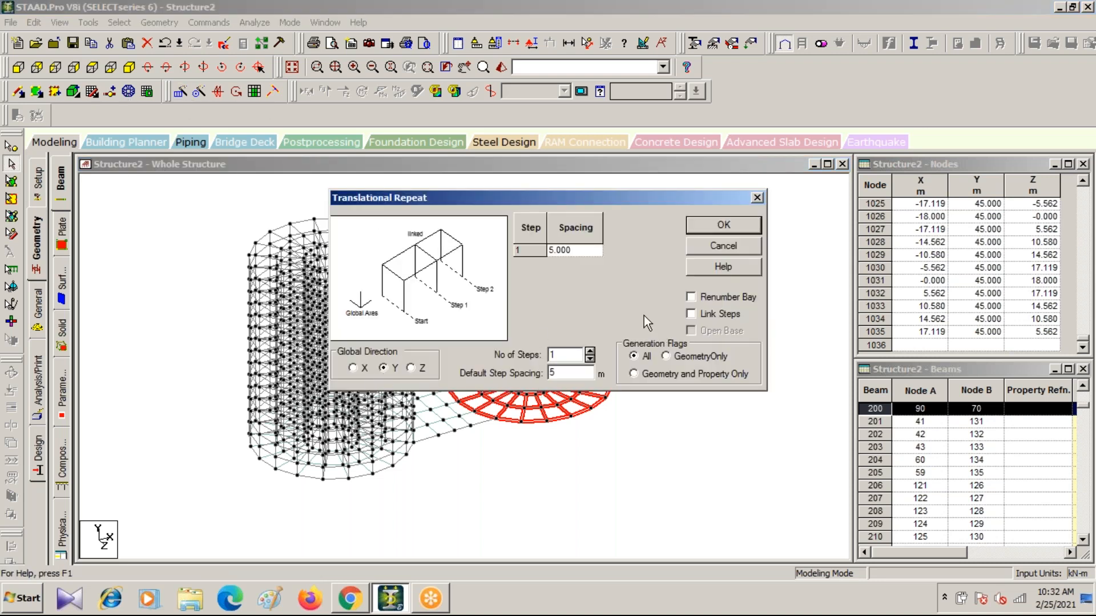
double_click(551, 355)
type("5")
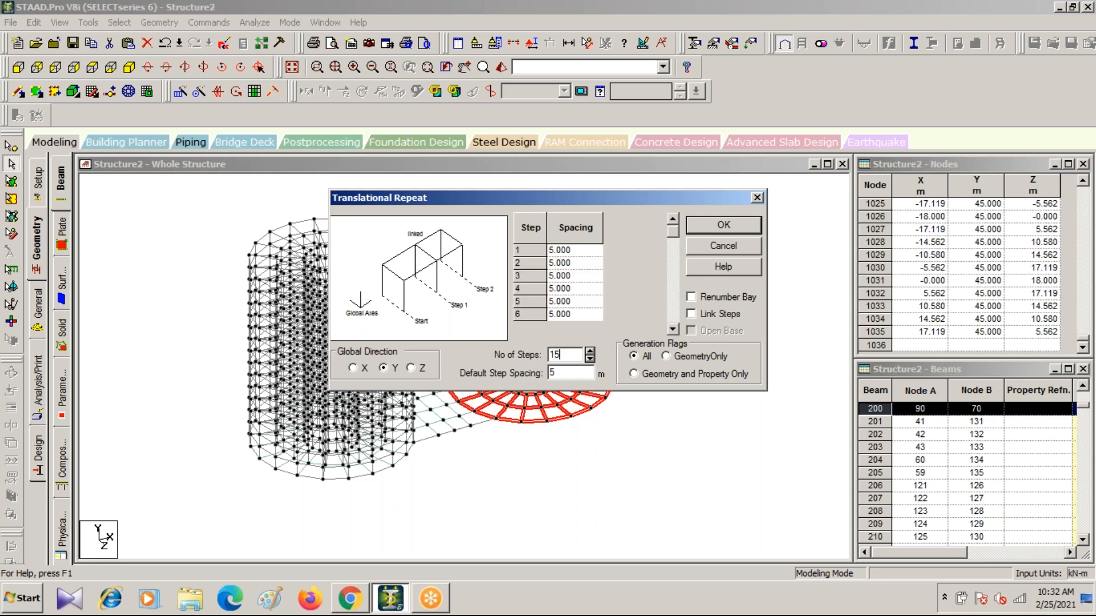
key("Tab")
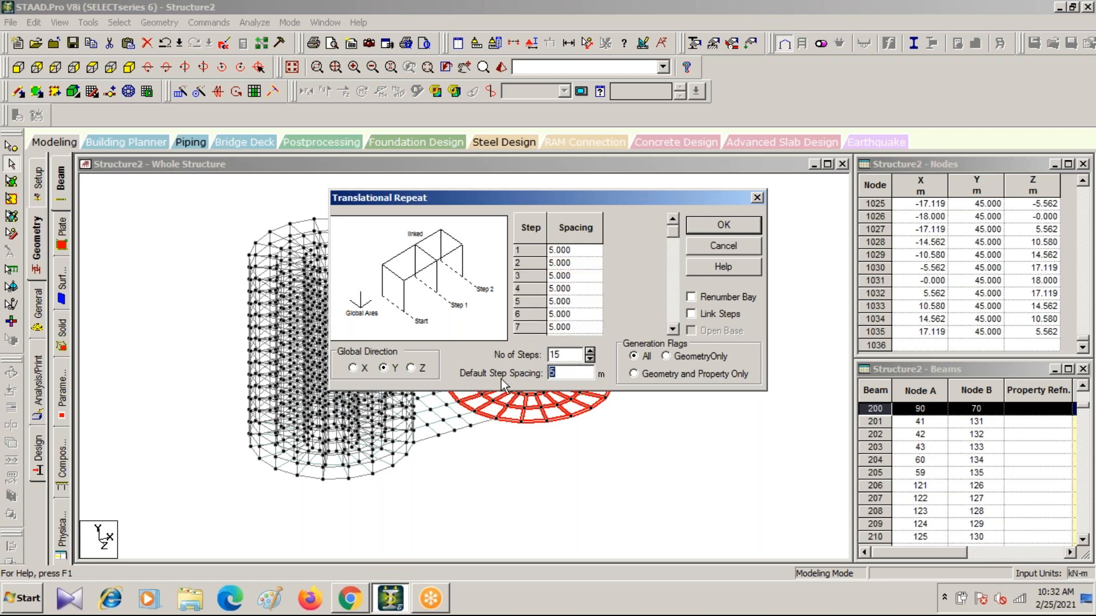
type("3")
left_click(691, 314)
left_click(717, 224)
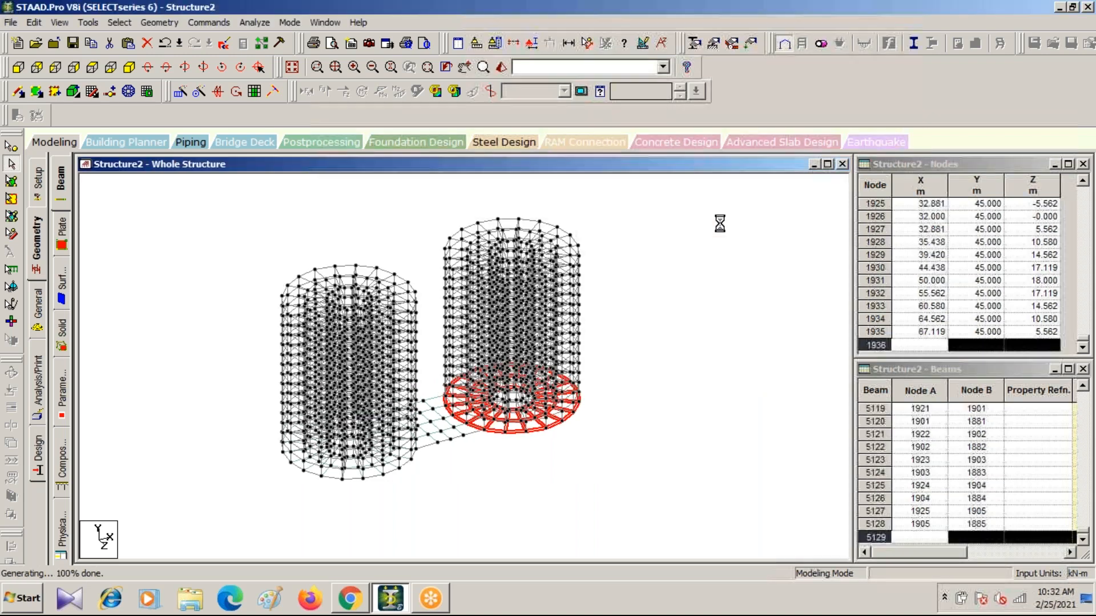
left_click(622, 443)
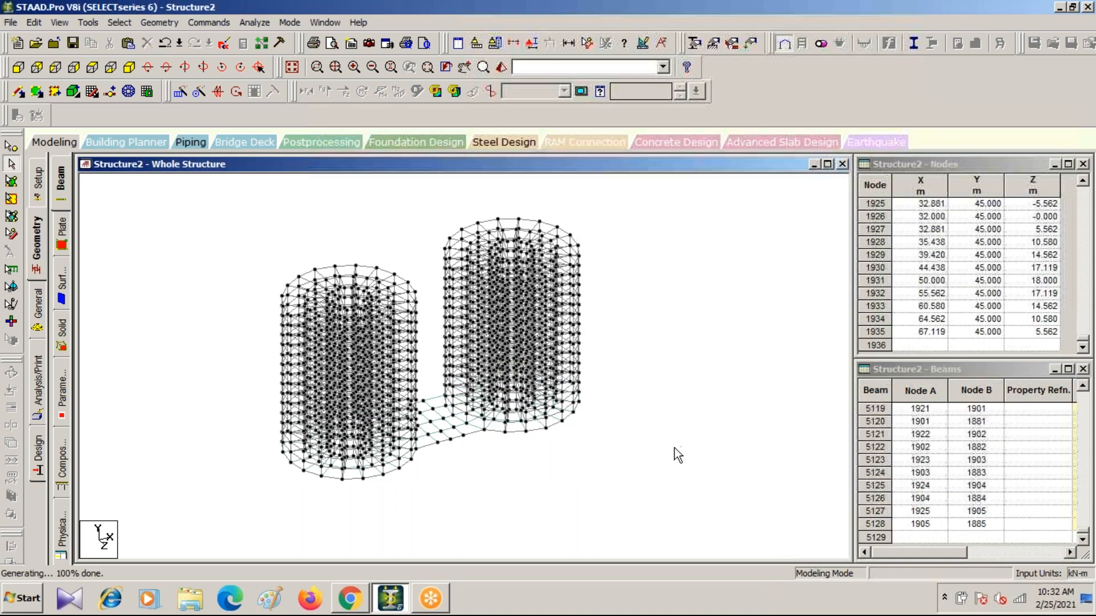
Accept the auto save and save the modified structure.
scroll(439, 442, "up", 3)
middle_click_drag(492, 483, 409, 453)
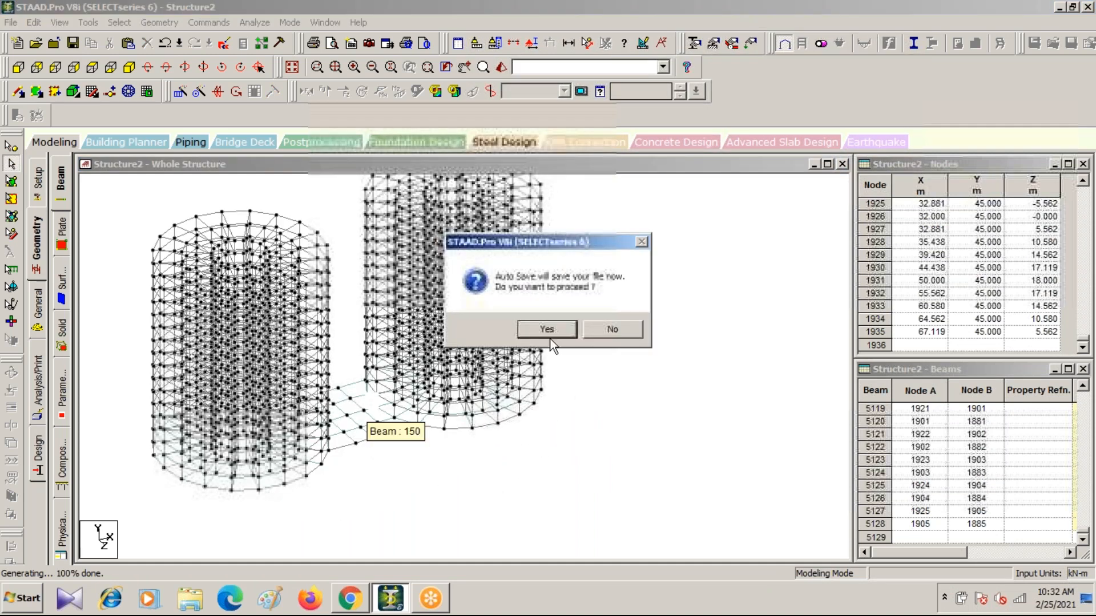
left_click(534, 330)
left_click(468, 322)
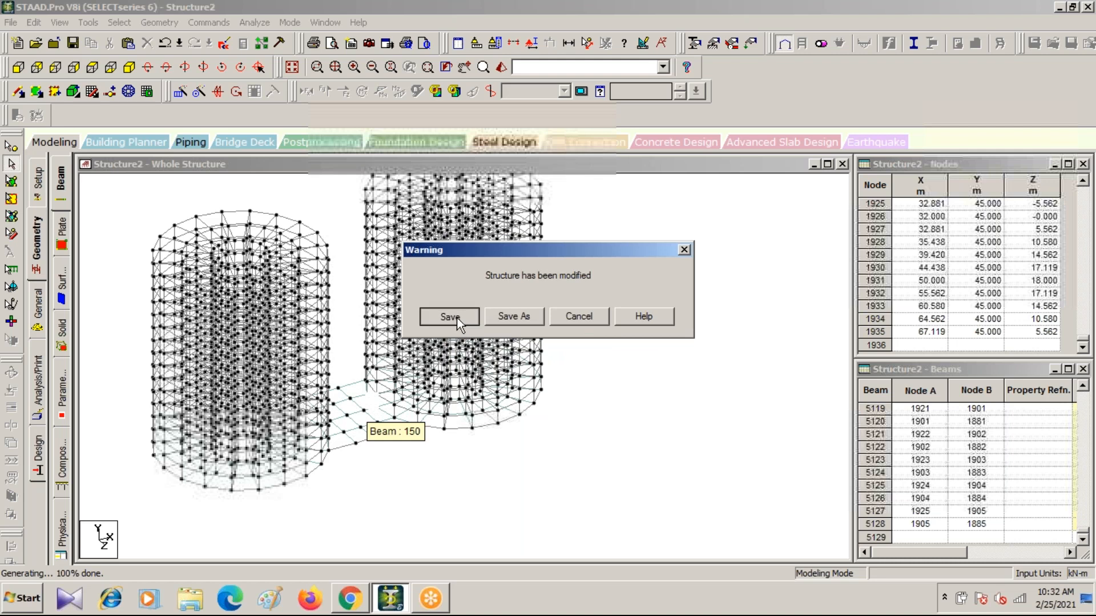
Select all beams of the connecting grid between the circles and translationally repeat them along Y in 10 linked steps with 3 m spacing.
left_click(92, 68)
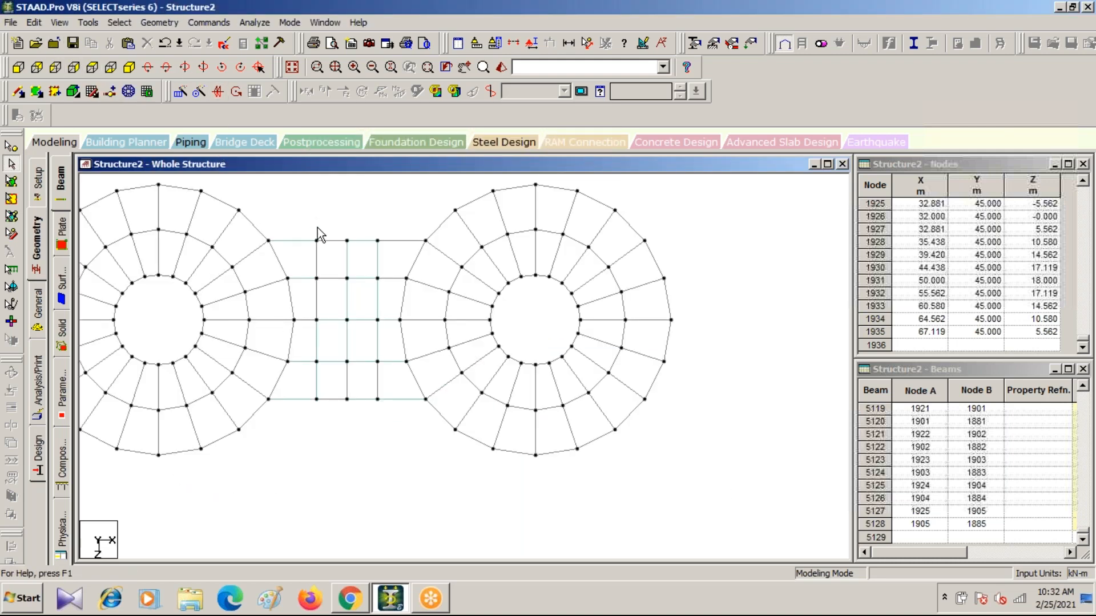
middle_click_drag(318, 220, 491, 233)
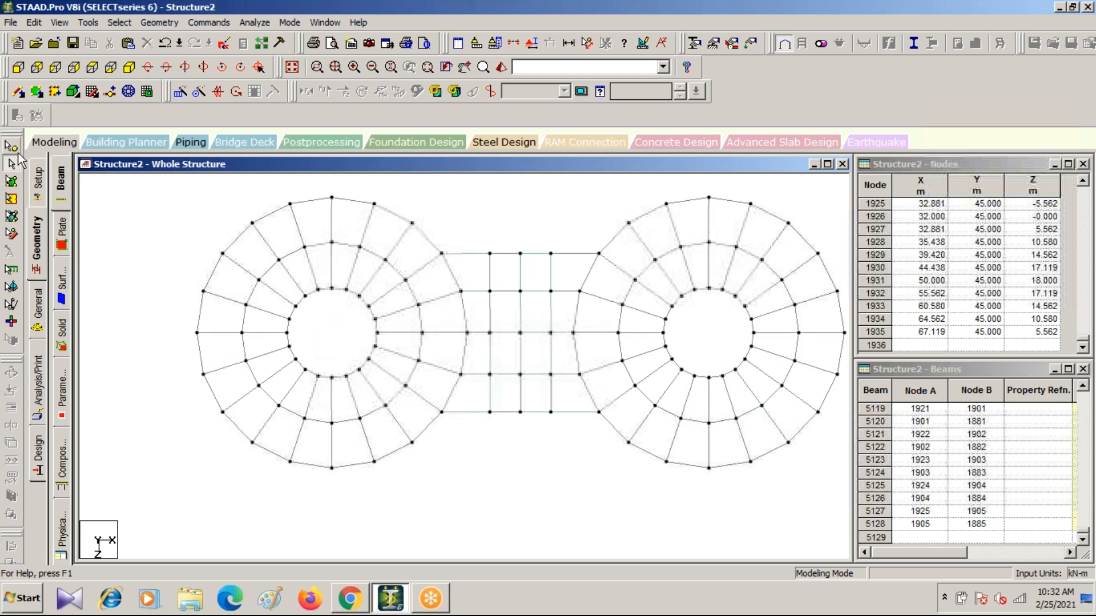
left_click_drag(469, 226, 567, 436)
left_click(468, 253, "ctrl")
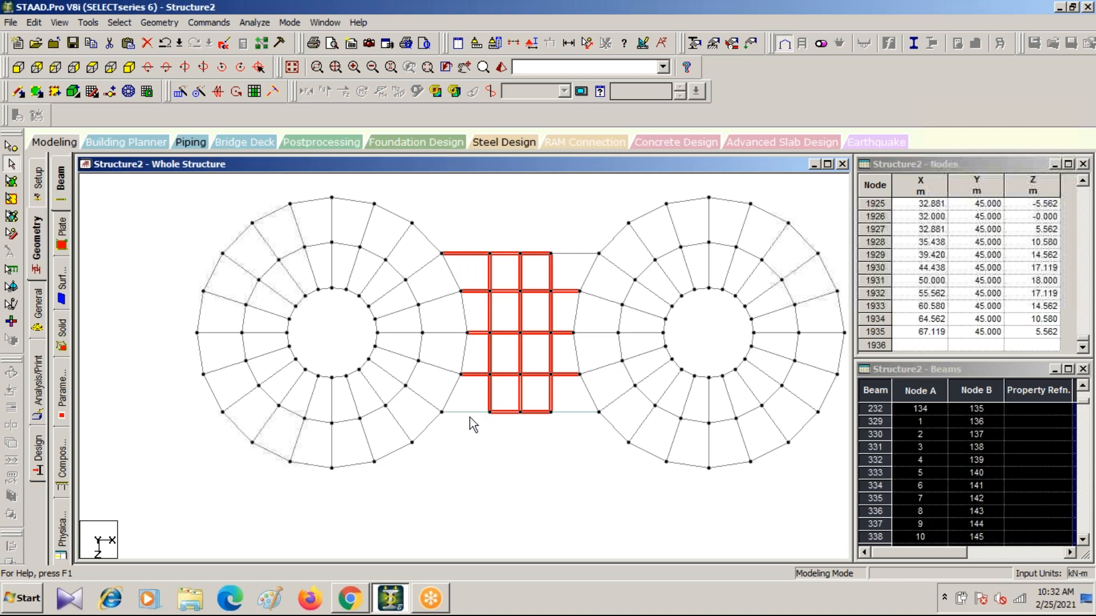
left_click(568, 254, "ctrl")
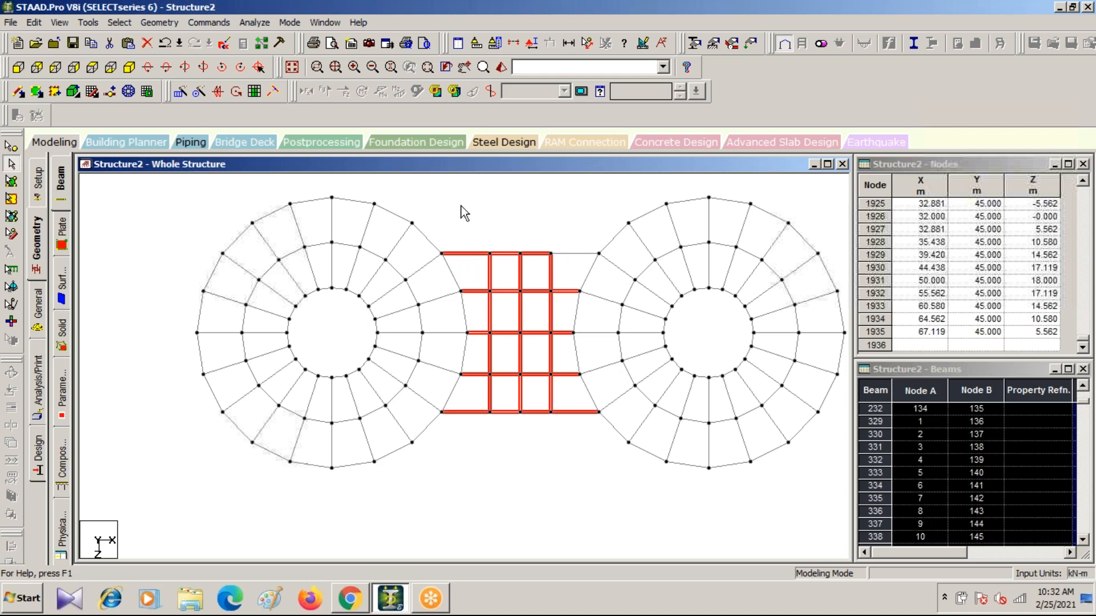
left_click(130, 67)
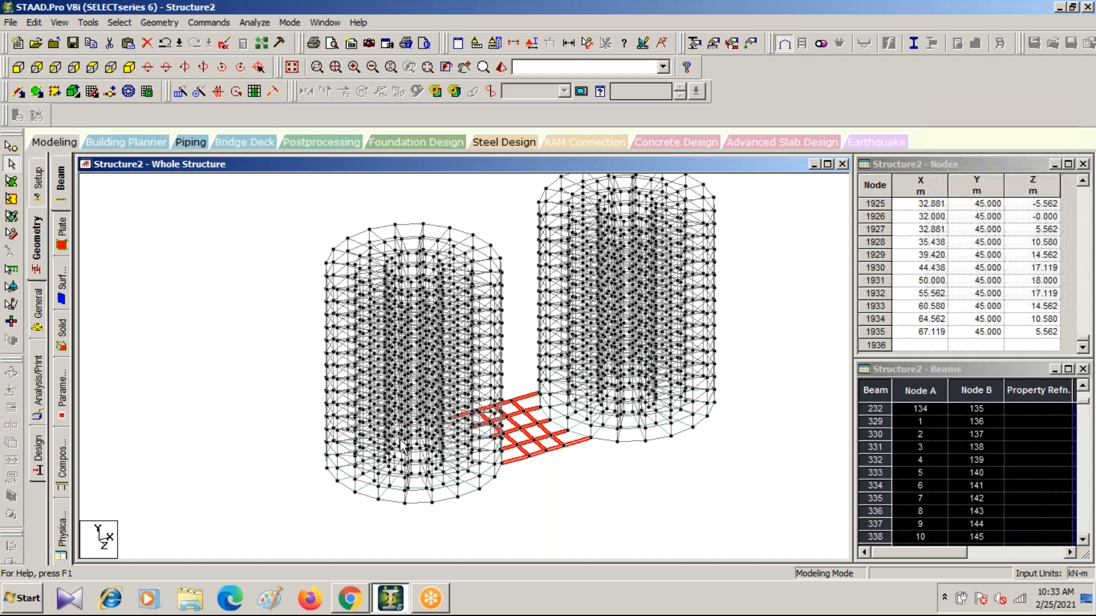
left_click(183, 92)
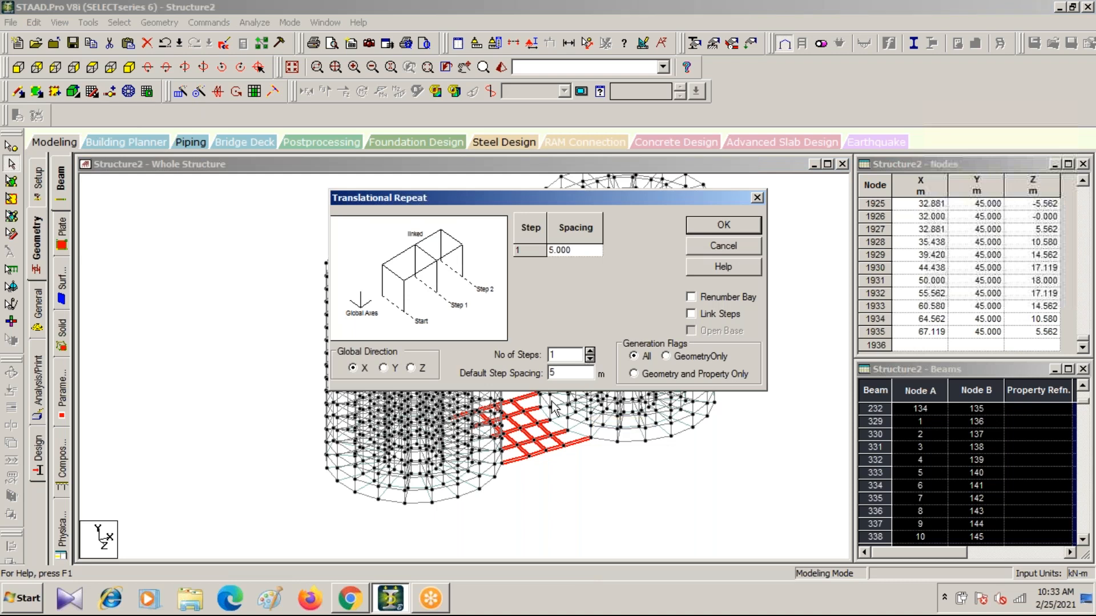
left_click_drag(560, 355, 500, 351)
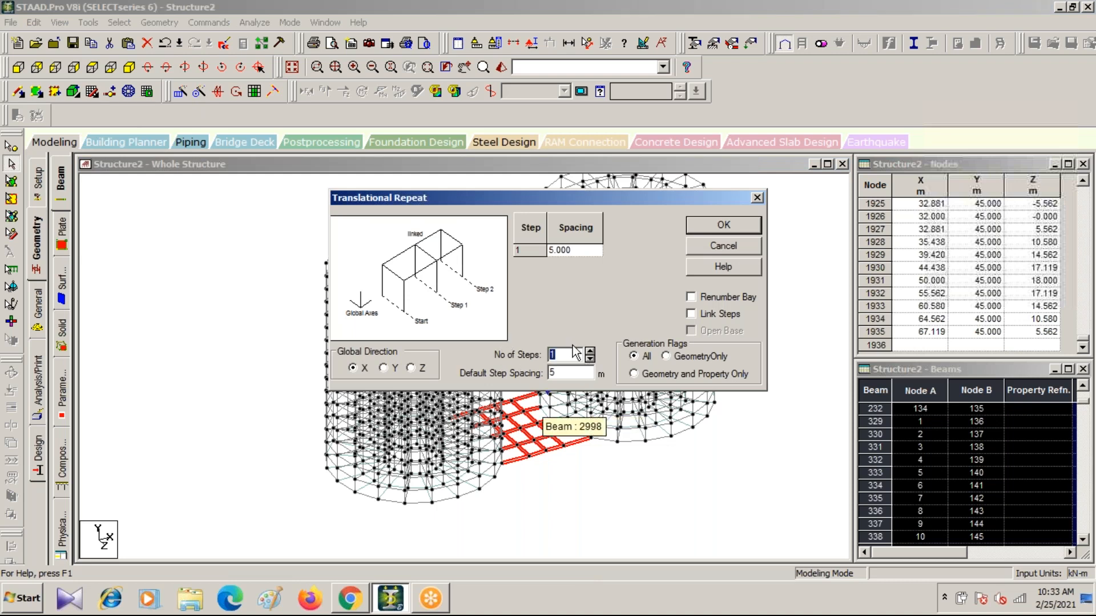
type("10")
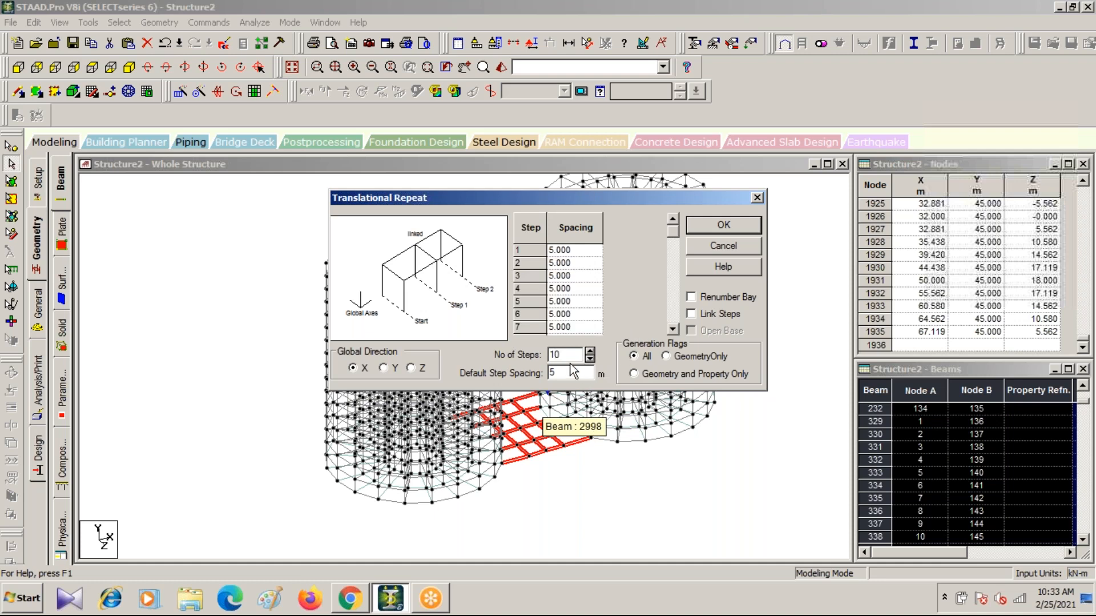
left_click_drag(568, 370, 468, 368)
left_click(381, 369)
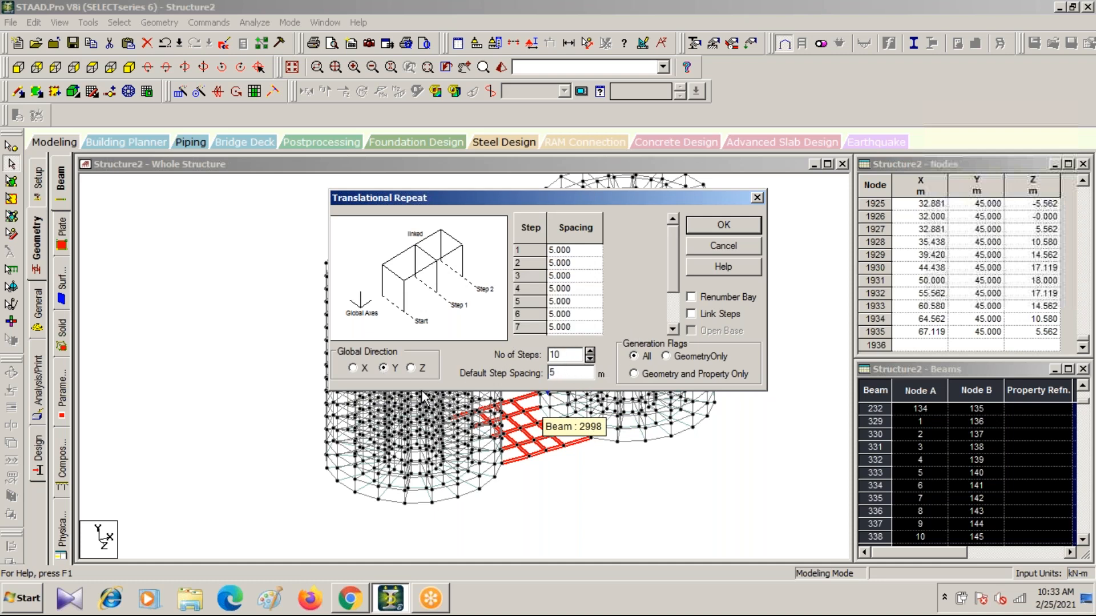
type("3")
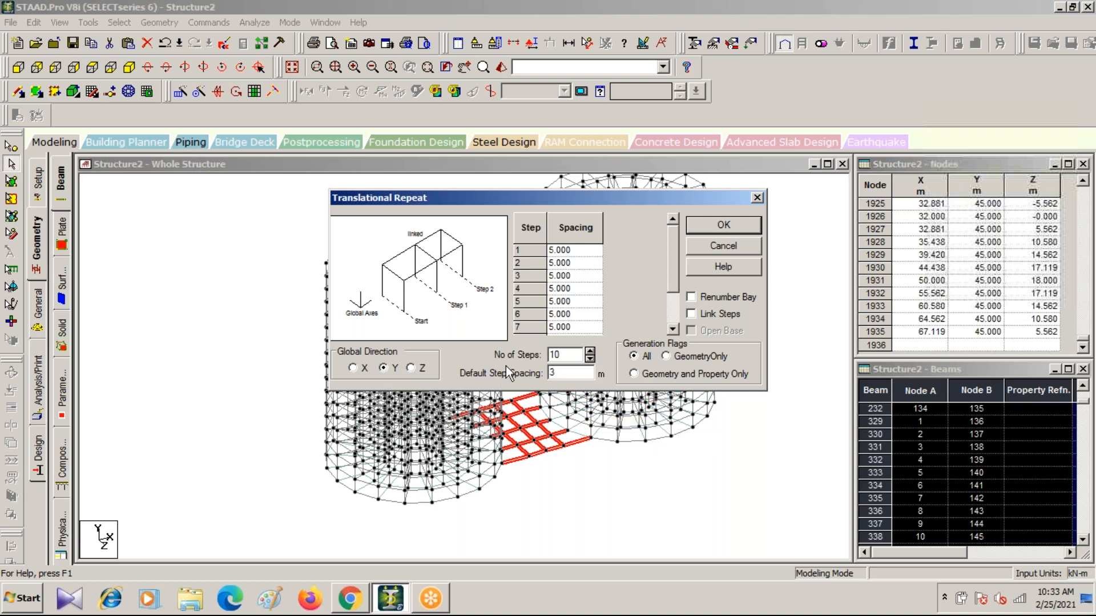
left_click(691, 314)
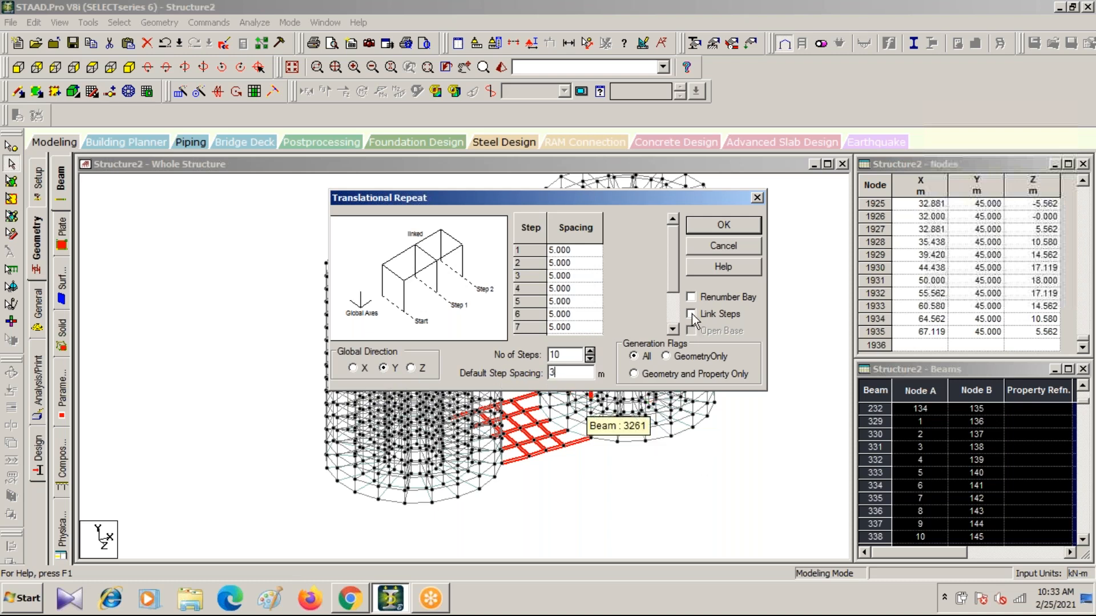
left_click(717, 224)
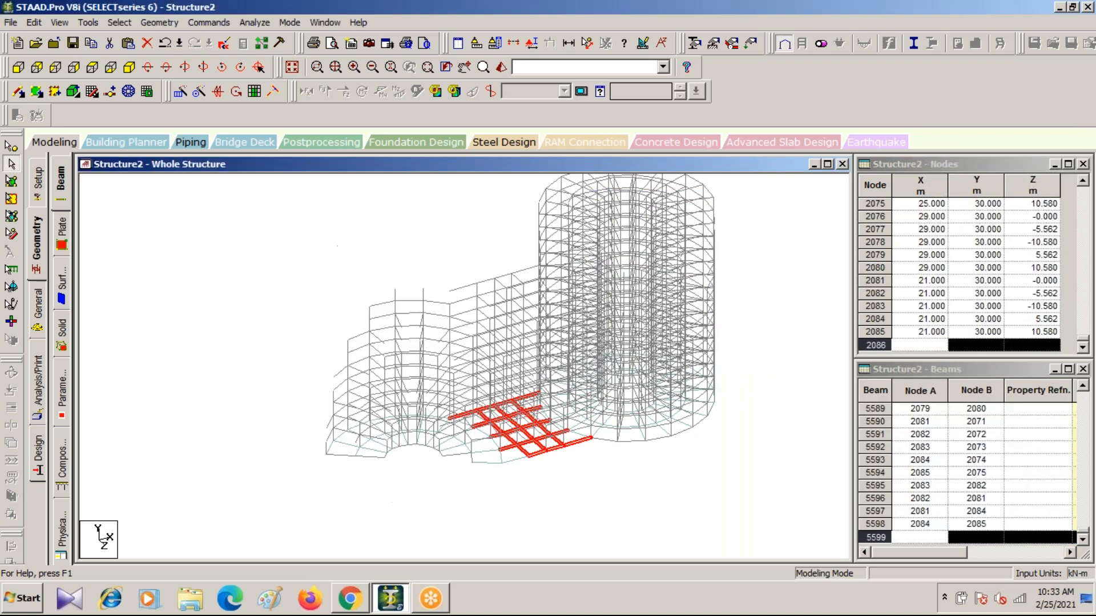
left_click(587, 483)
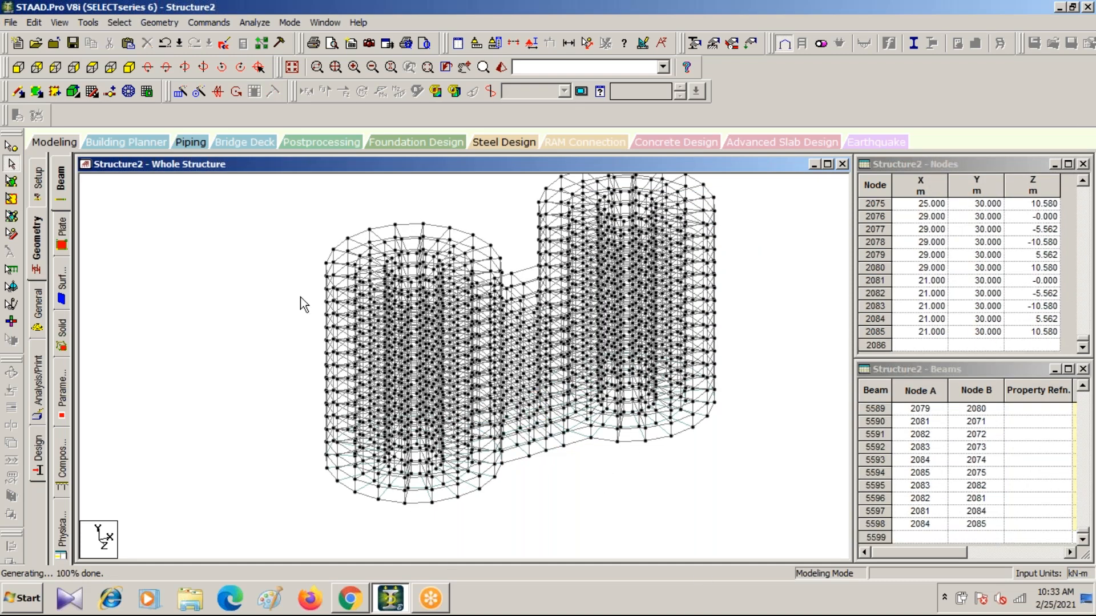
Inspect the two towers and their connecting grid in a 3D rendered view, then close that view.
scroll(514, 355, "up", 3)
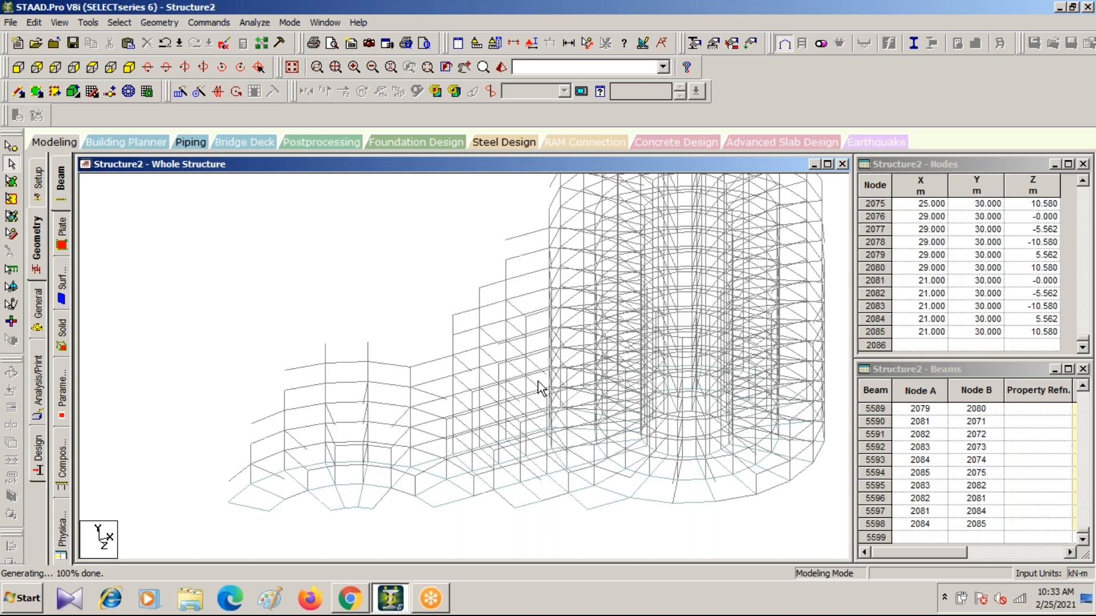
middle_click_drag(568, 399, 492, 368)
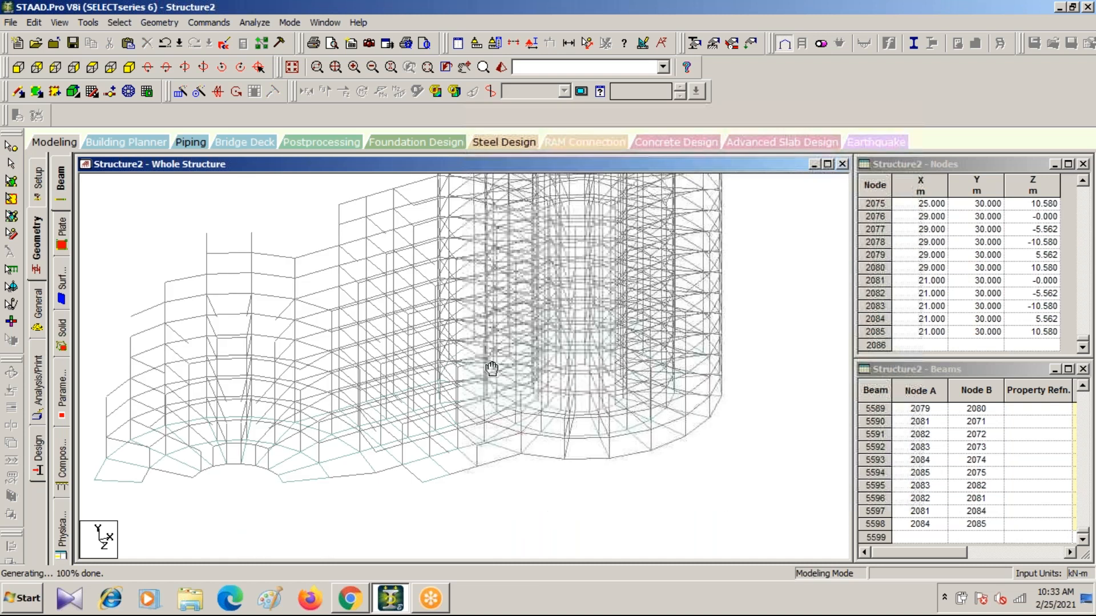
scroll(492, 368, "down", 3)
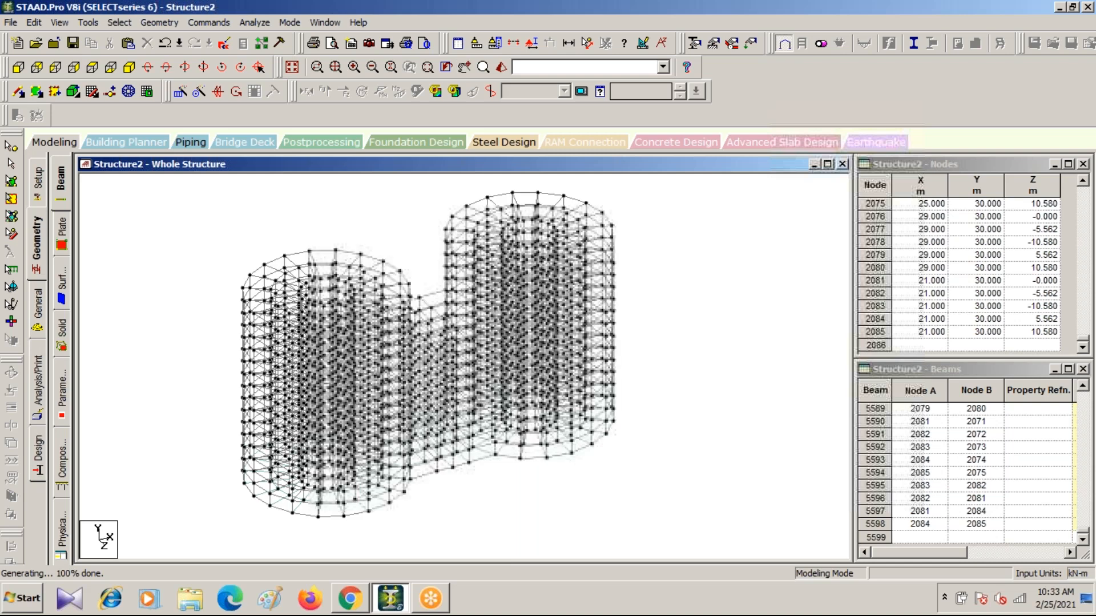
left_click(501, 69)
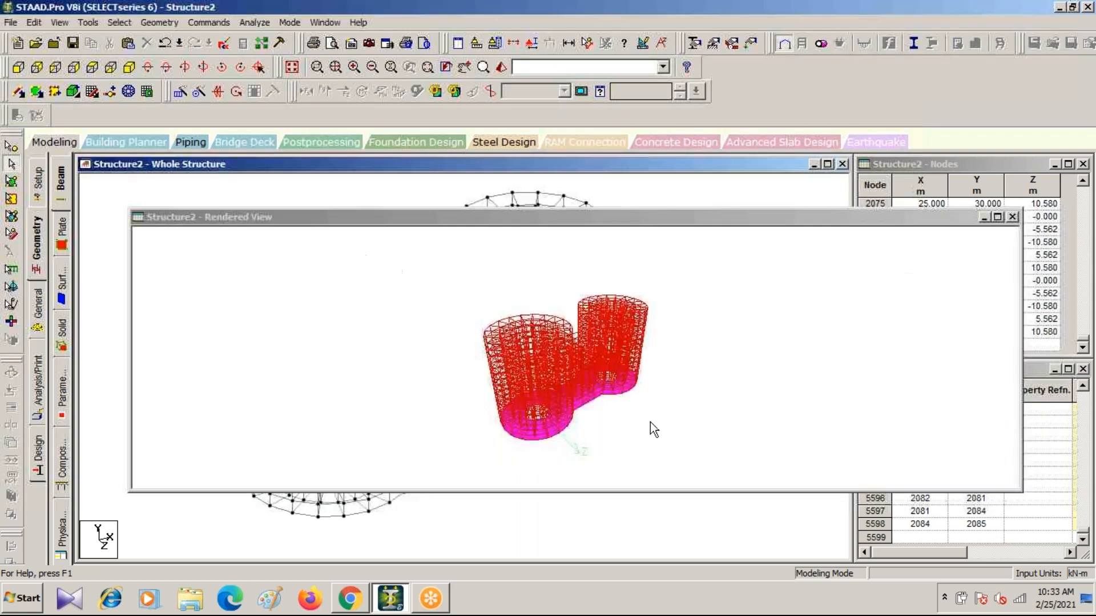
left_click_drag(630, 439, 487, 381)
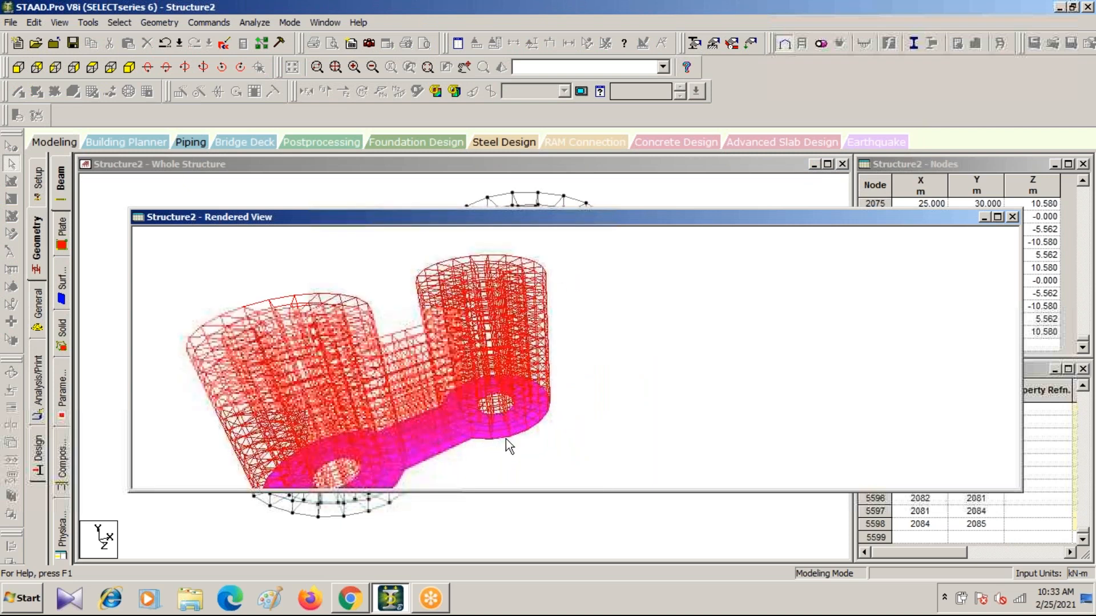
left_click_drag(541, 360, 543, 363)
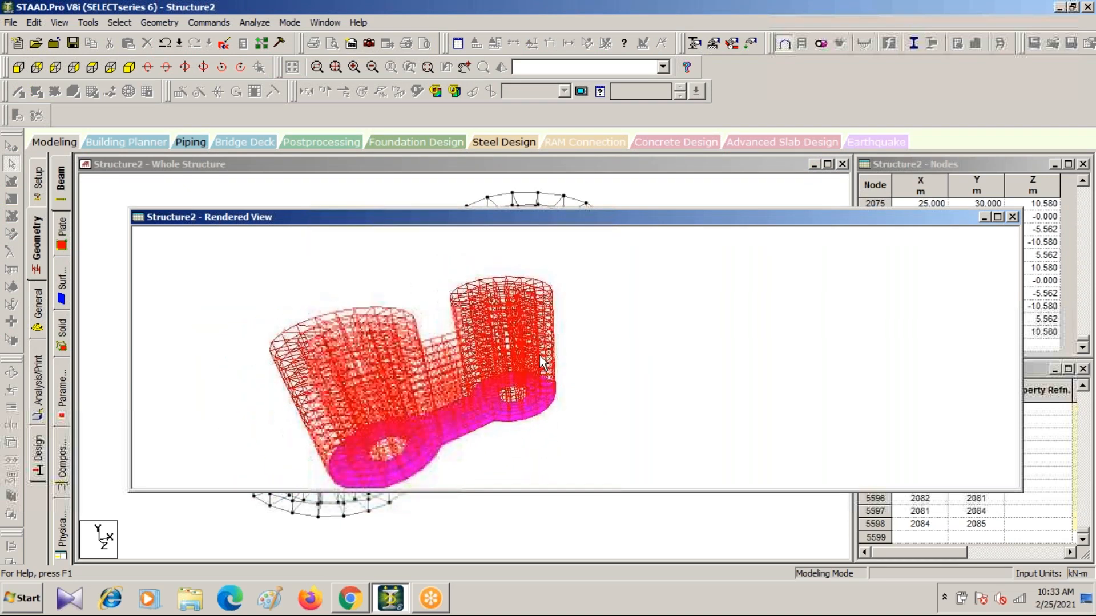
left_click_drag(345, 306, 336, 307)
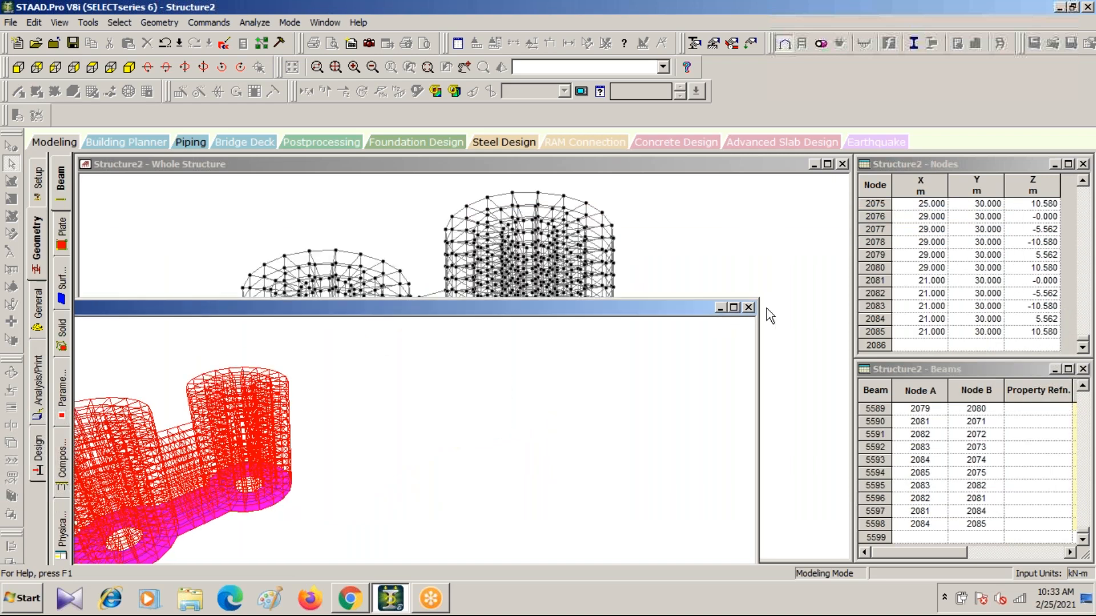
left_click(748, 307)
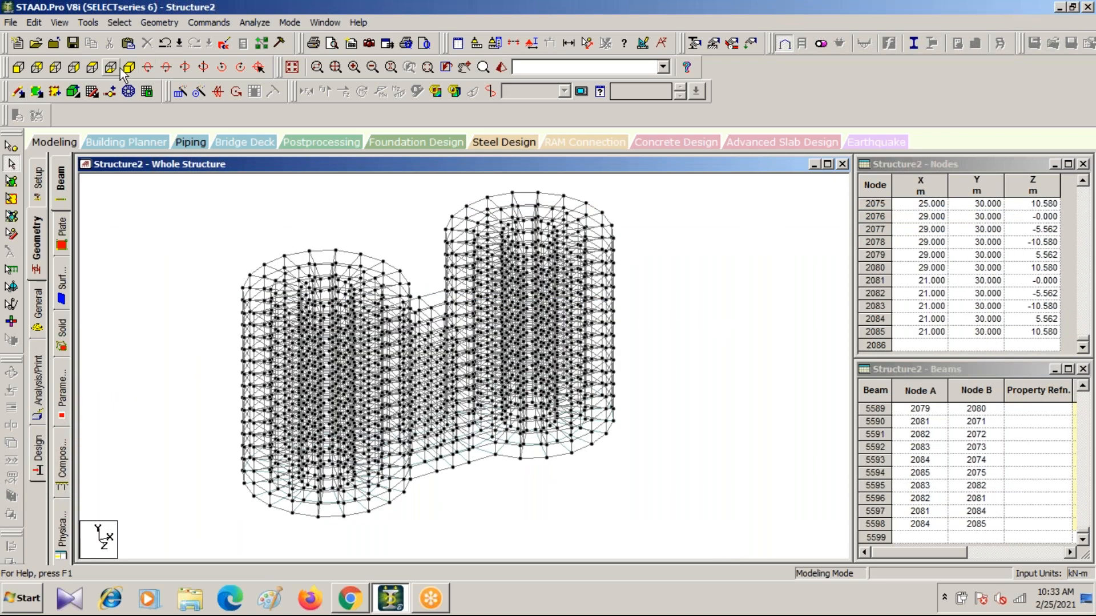
Select all plates of both circles and translationally repeat them along Y in 20 steps with 3 m spacing, then clear the selection.
left_click(93, 68)
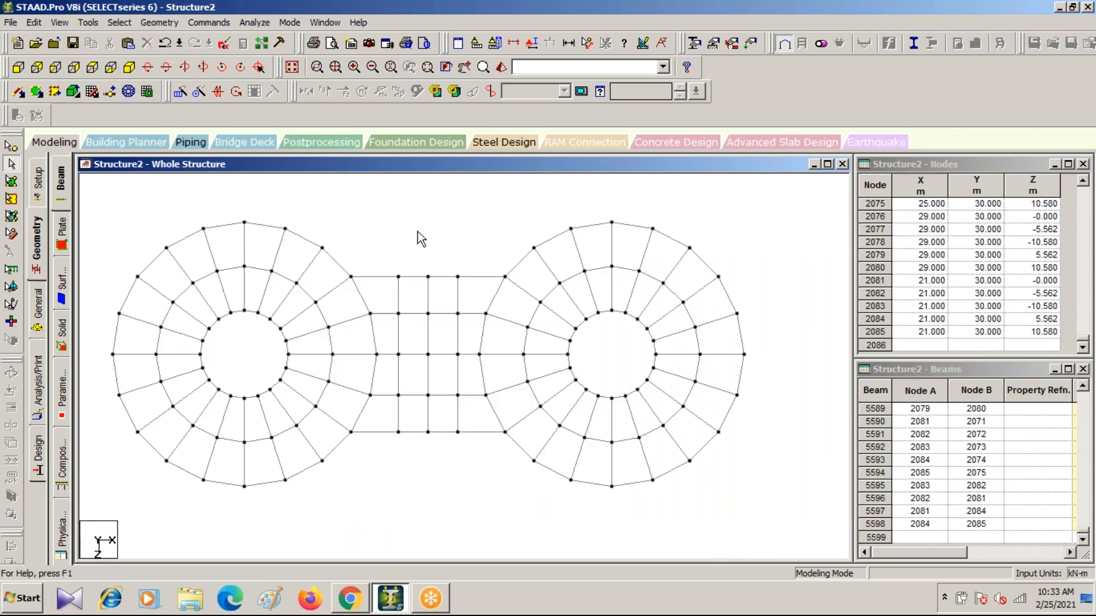
middle_click_drag(435, 244, 558, 212)
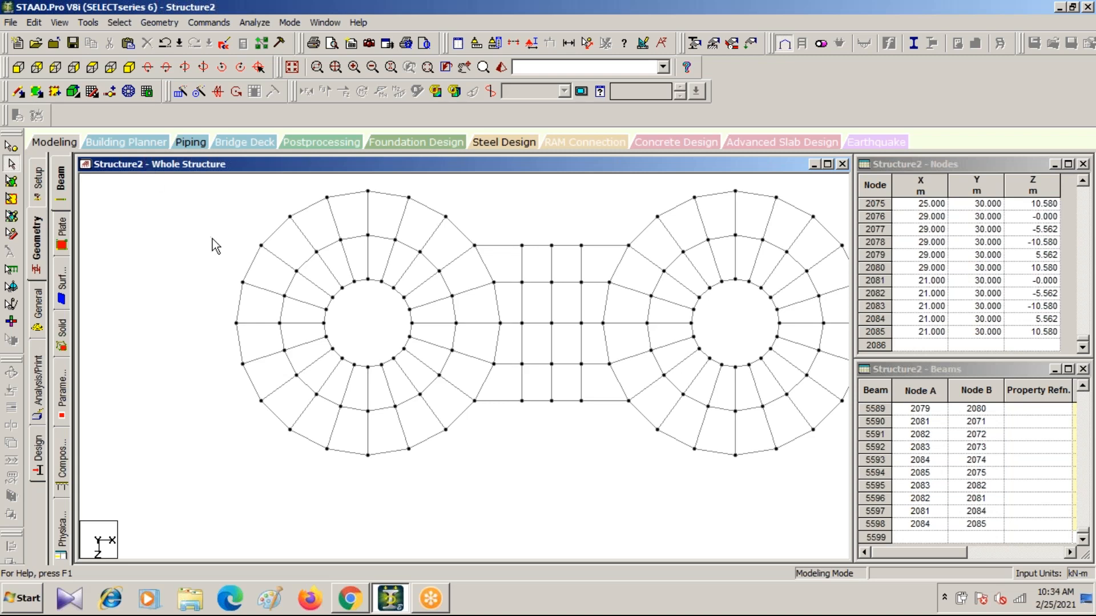
middle_click_drag(213, 238, 138, 267)
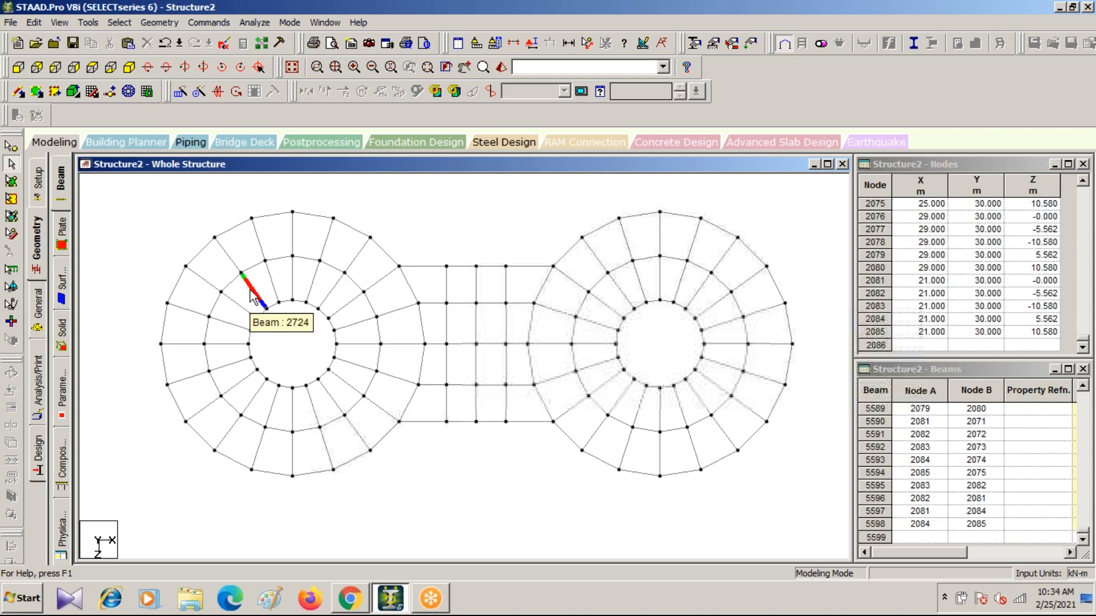
left_click(10, 181)
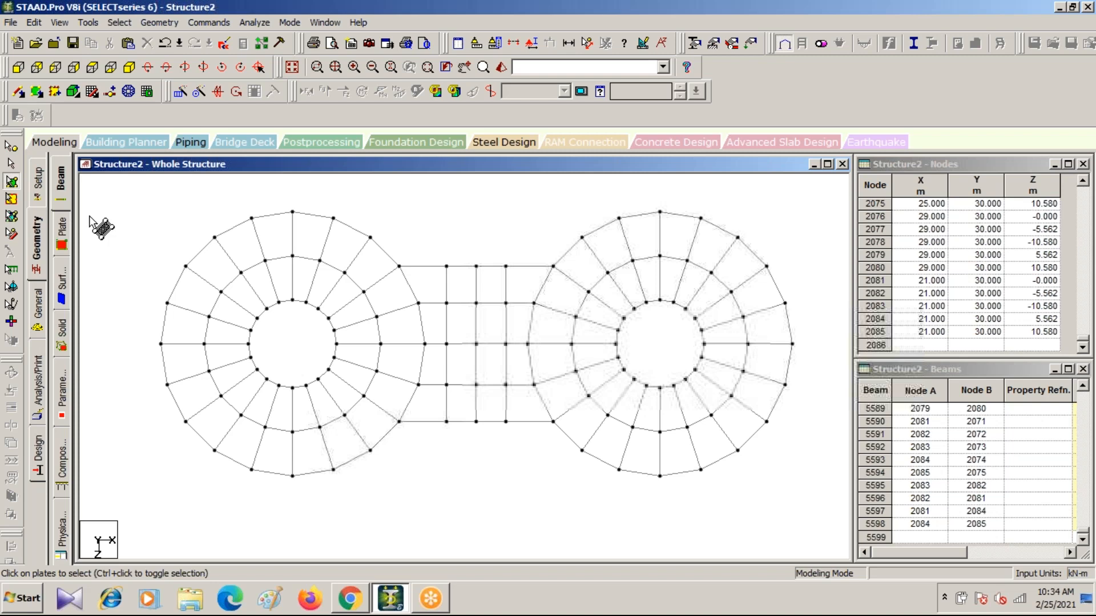
left_click_drag(129, 196, 422, 523)
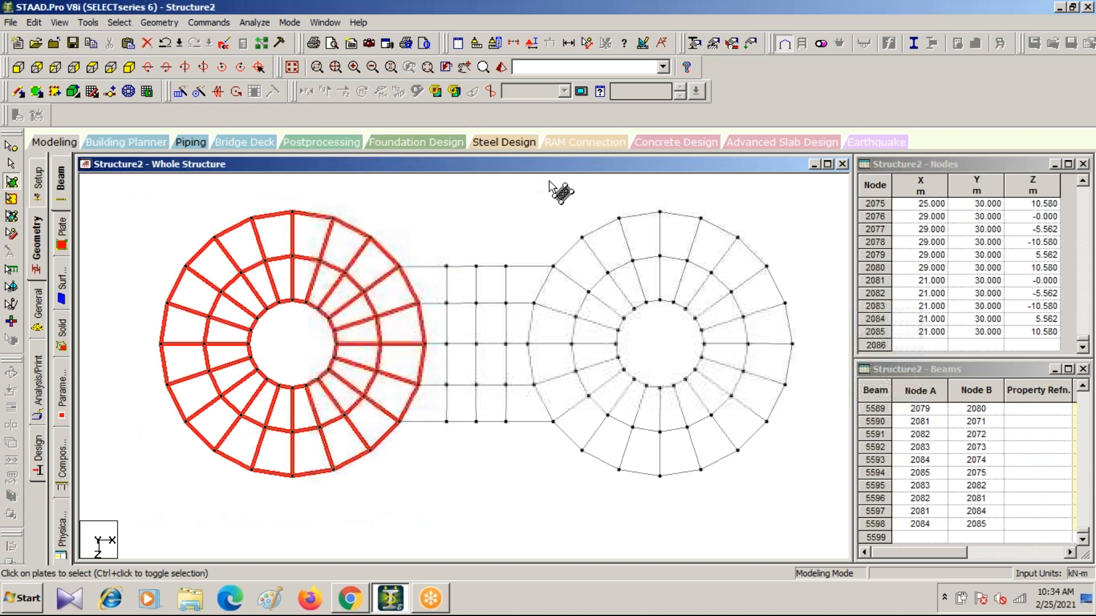
left_click_drag(524, 178, 800, 499)
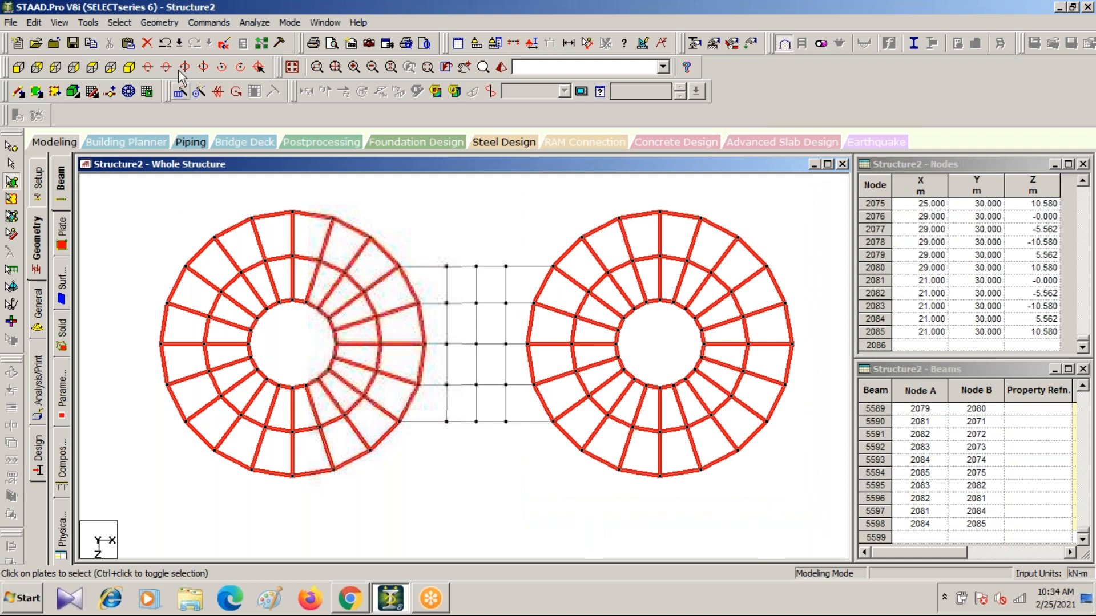
left_click(129, 68)
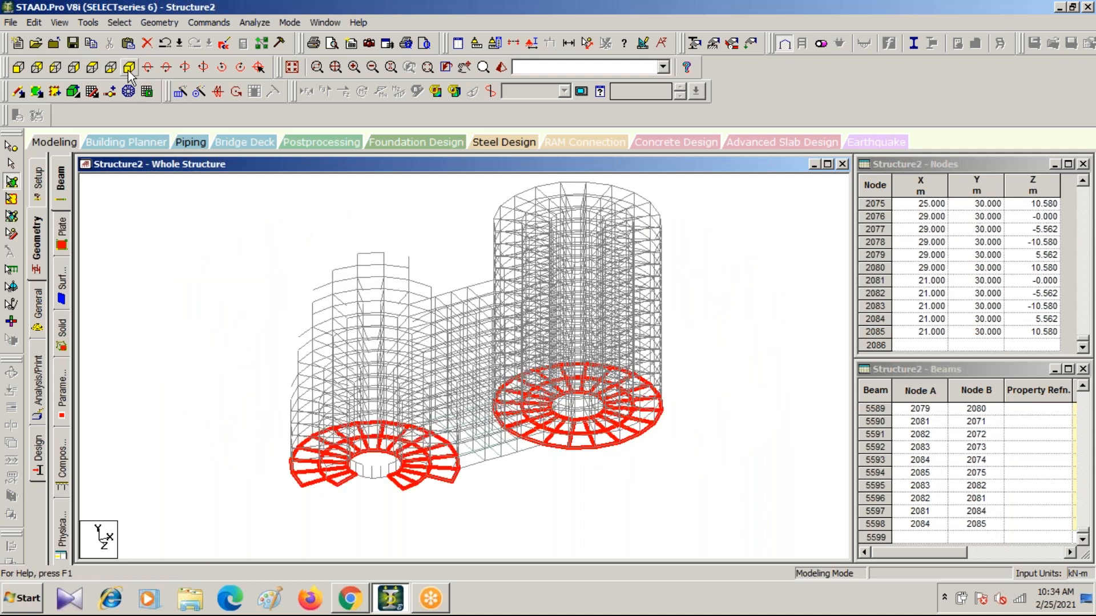
left_click(182, 95)
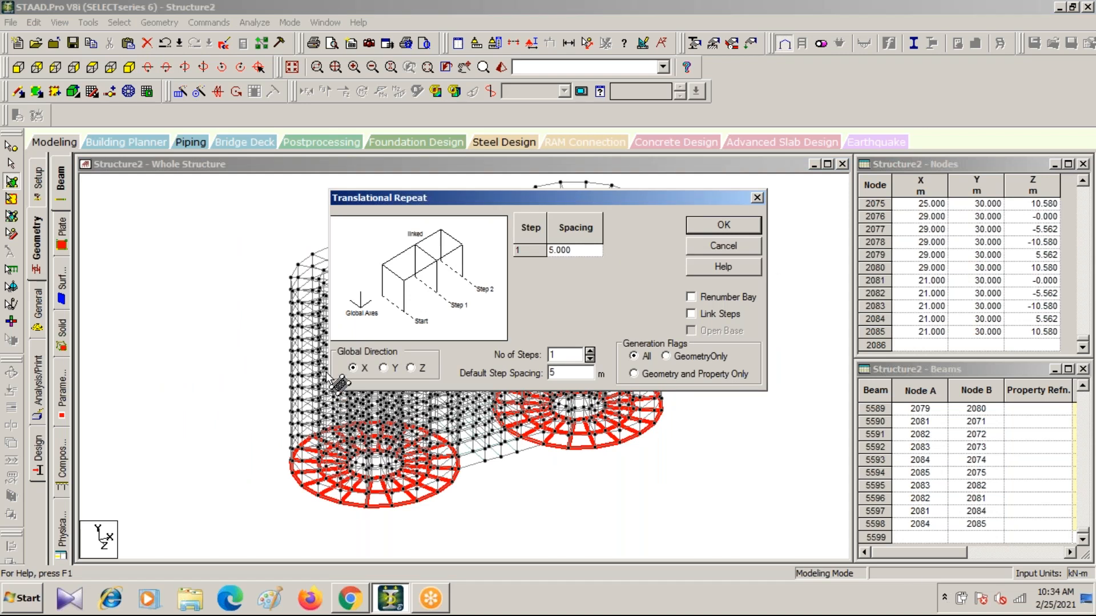
left_click(383, 367)
key("Tab")
type("20")
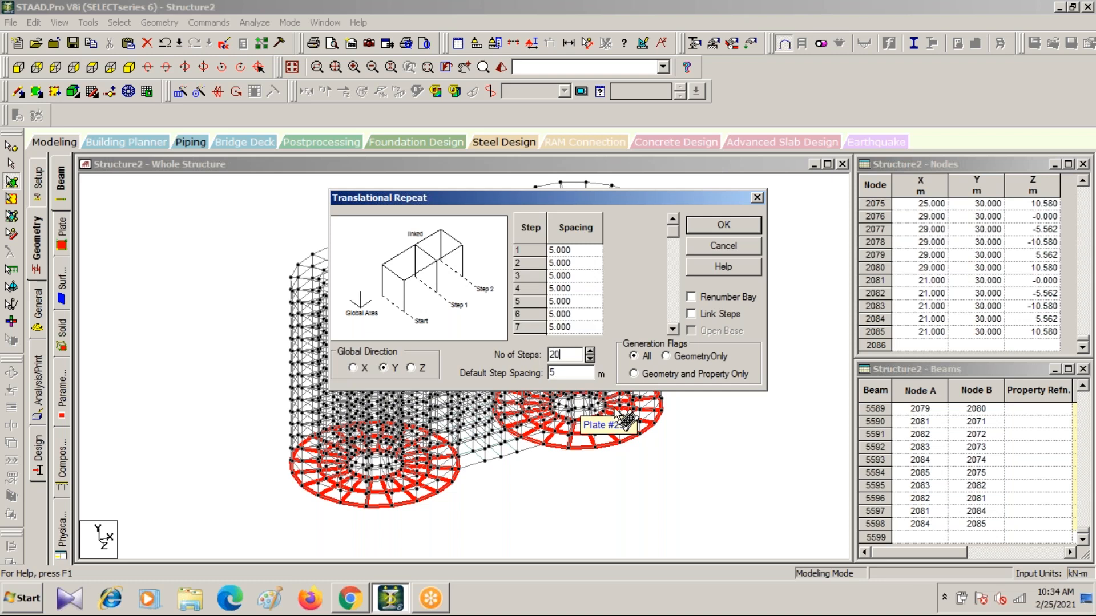
left_click(561, 374)
double_click(561, 373)
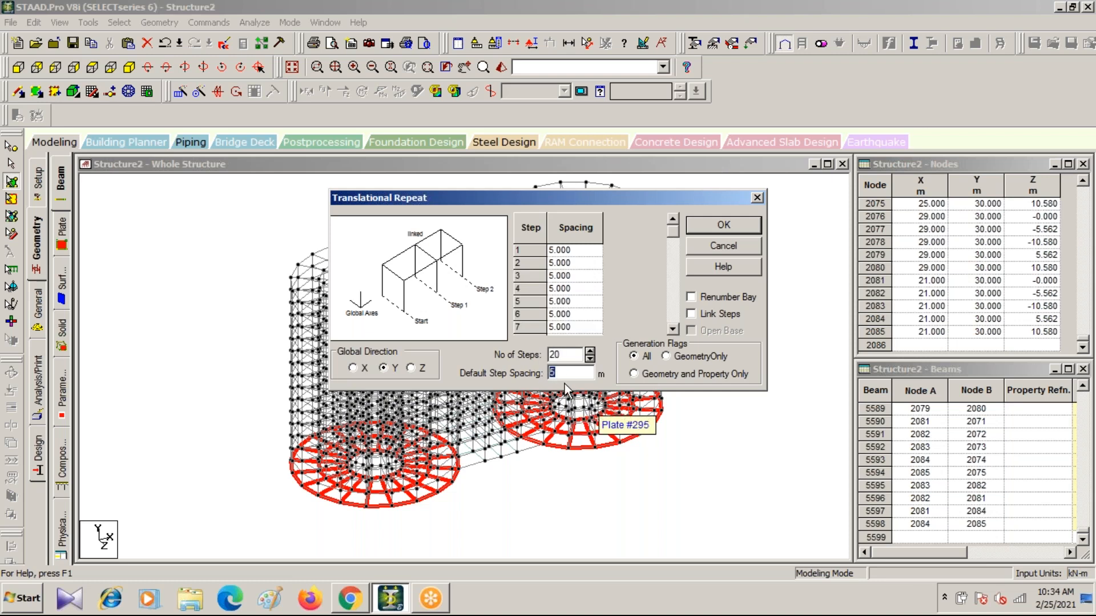
type("3")
key("Return")
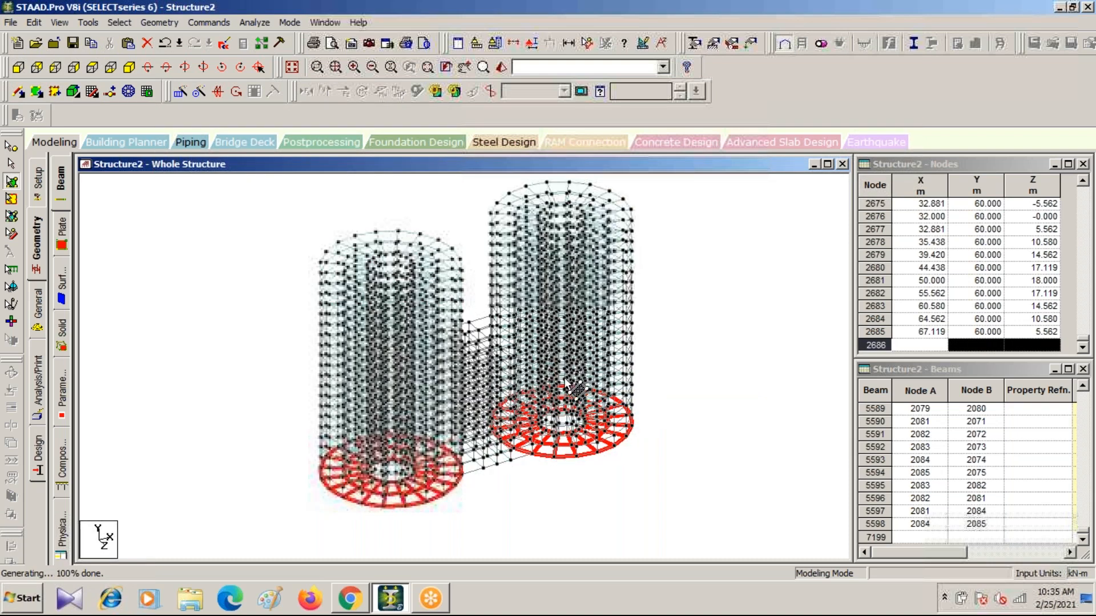
scroll(555, 411, "up", 3)
scroll(554, 411, "up", 1)
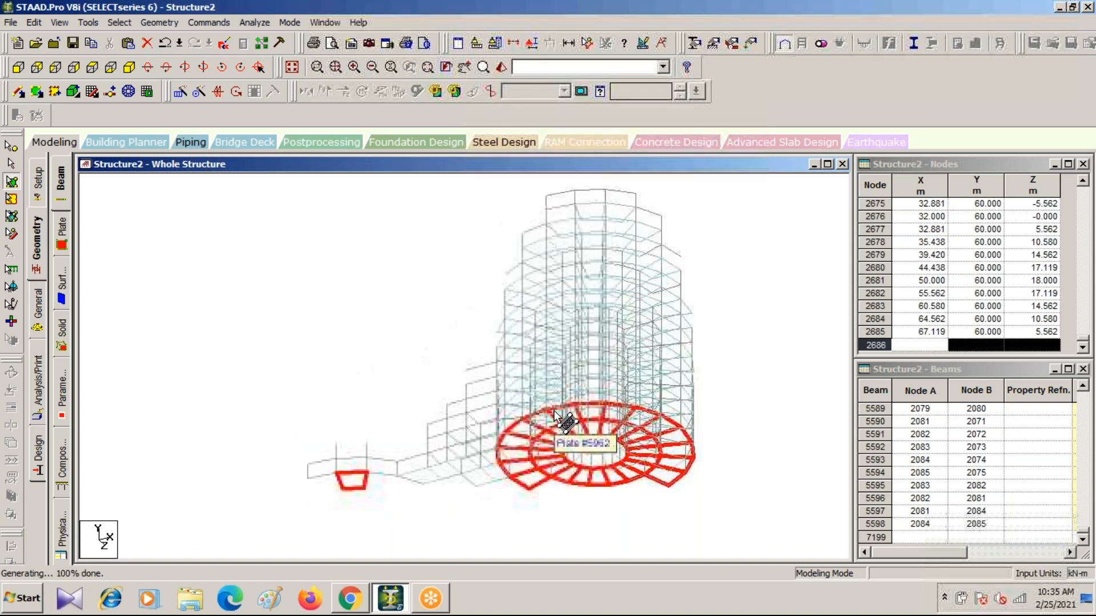
scroll(550, 406, "down", 2)
scroll(550, 407, "down", 1)
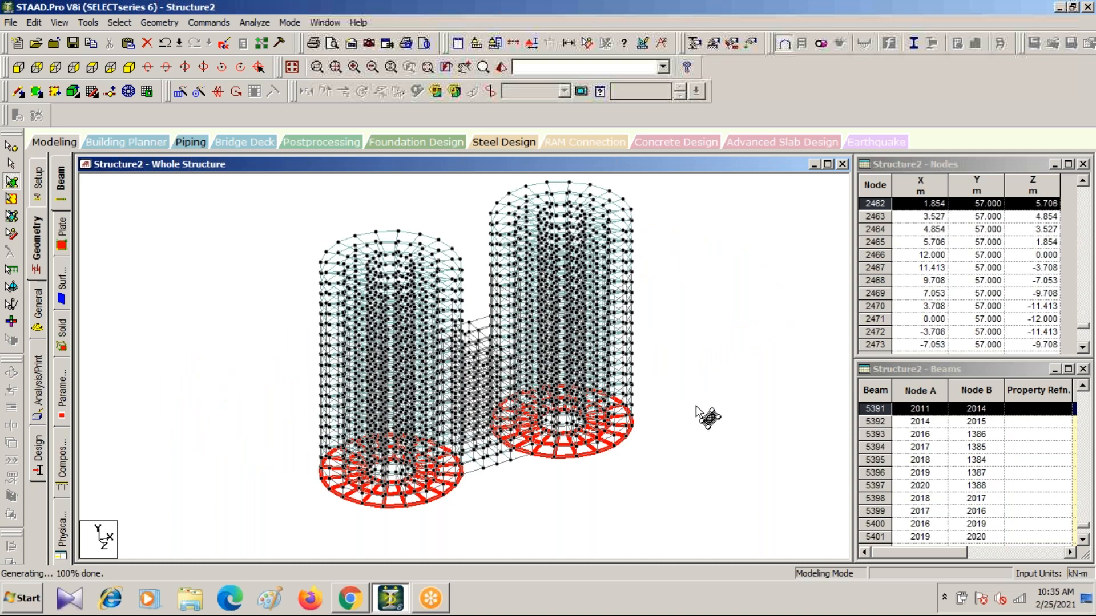
left_click(702, 385)
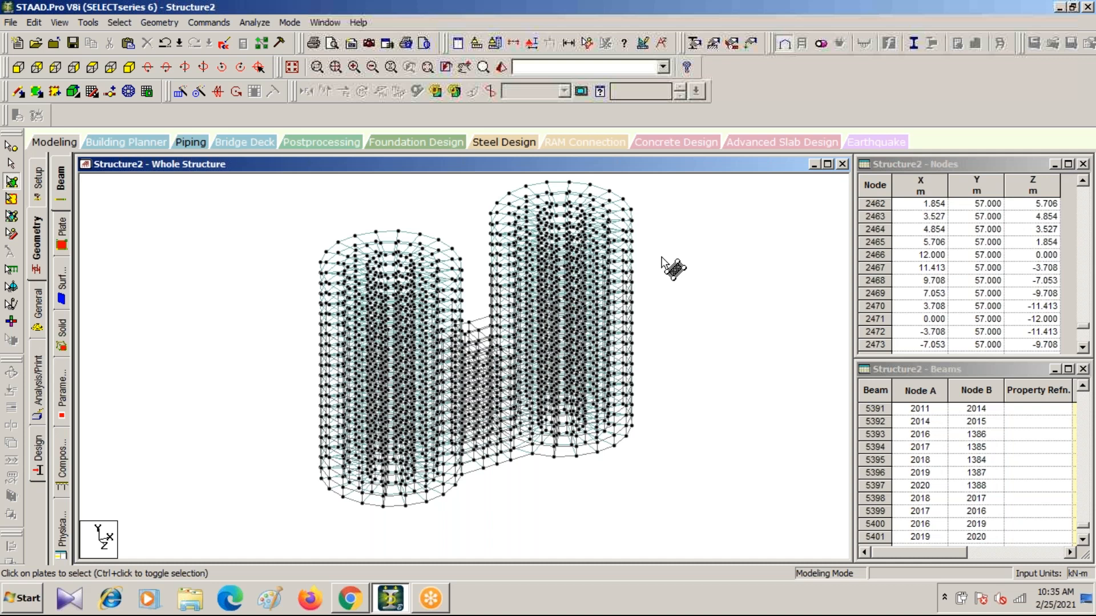
Undo the last translational repeat of the circles' plates.
key("ctrl+z")
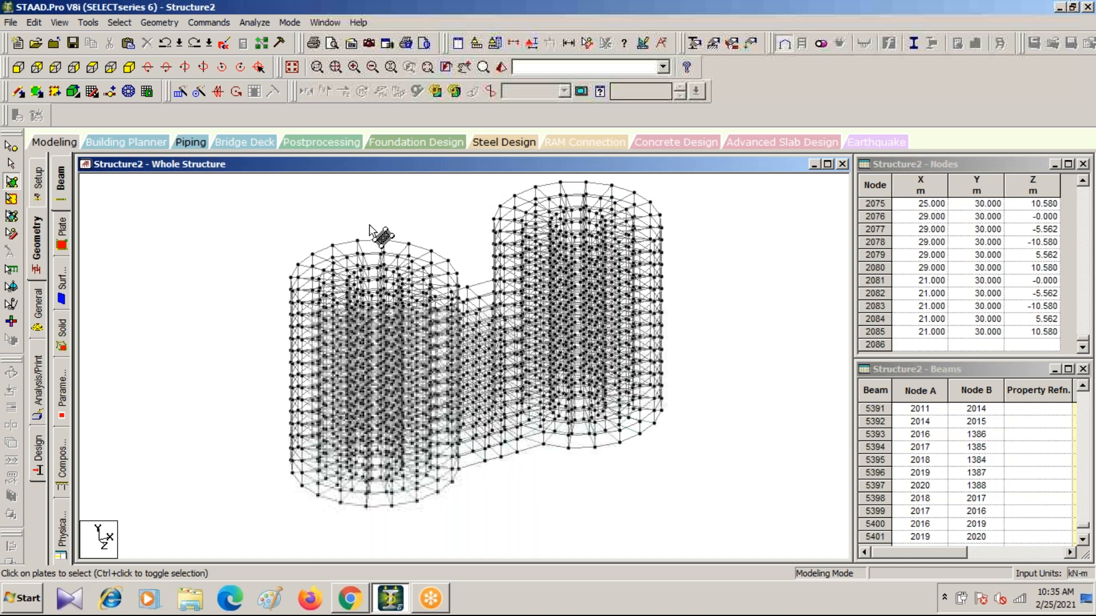
scroll(367, 221, "up", 2)
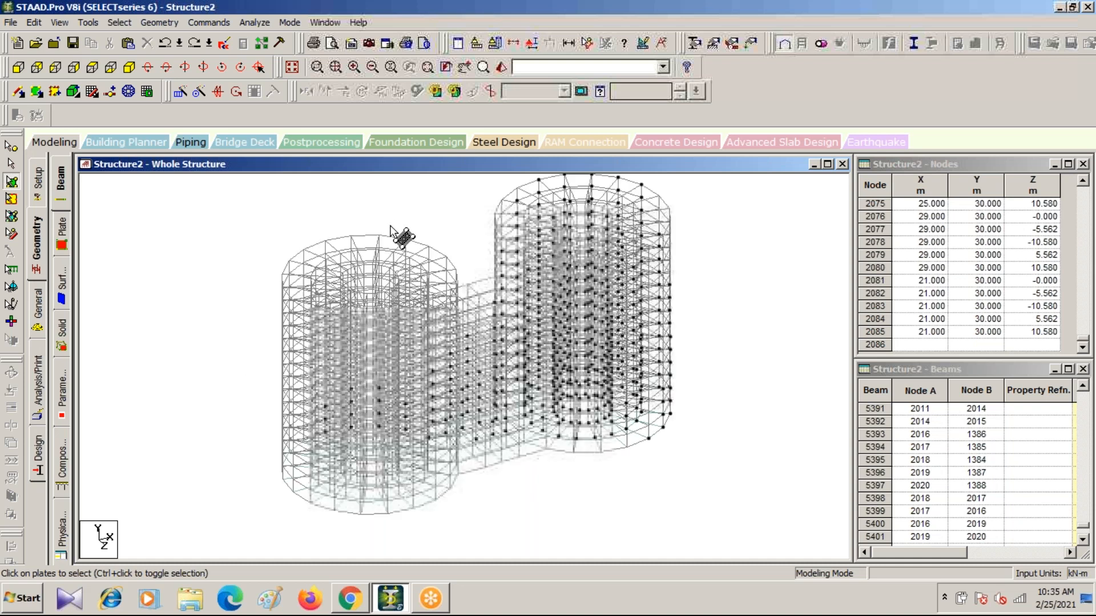
scroll(391, 226, "up", 1)
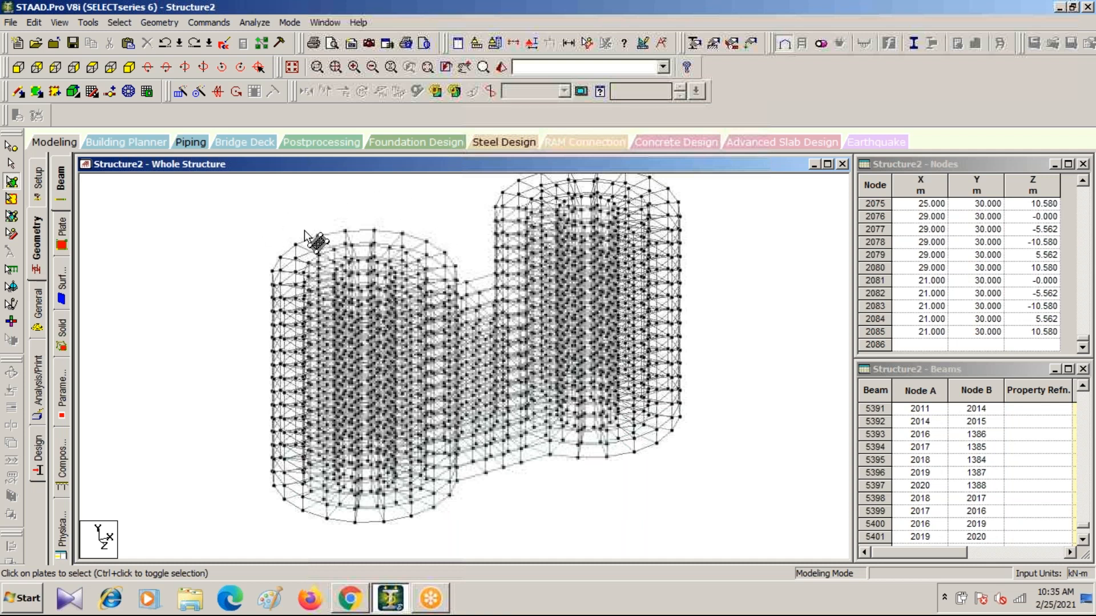
middle_click_drag(519, 472, 408, 460)
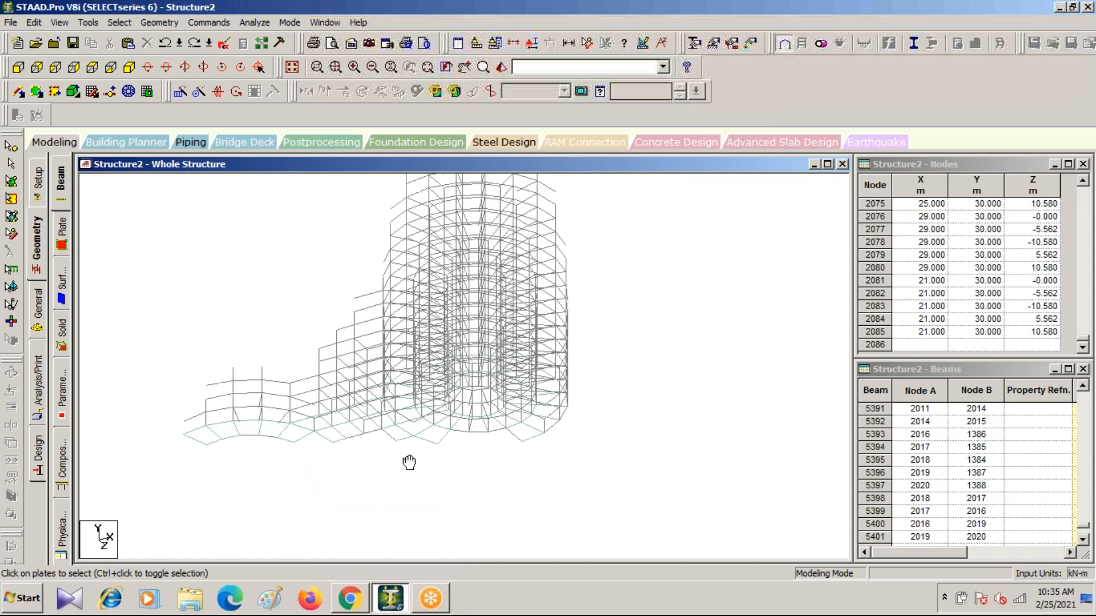
Check the towers in a 3D rendered view, then close that view.
left_click(501, 68)
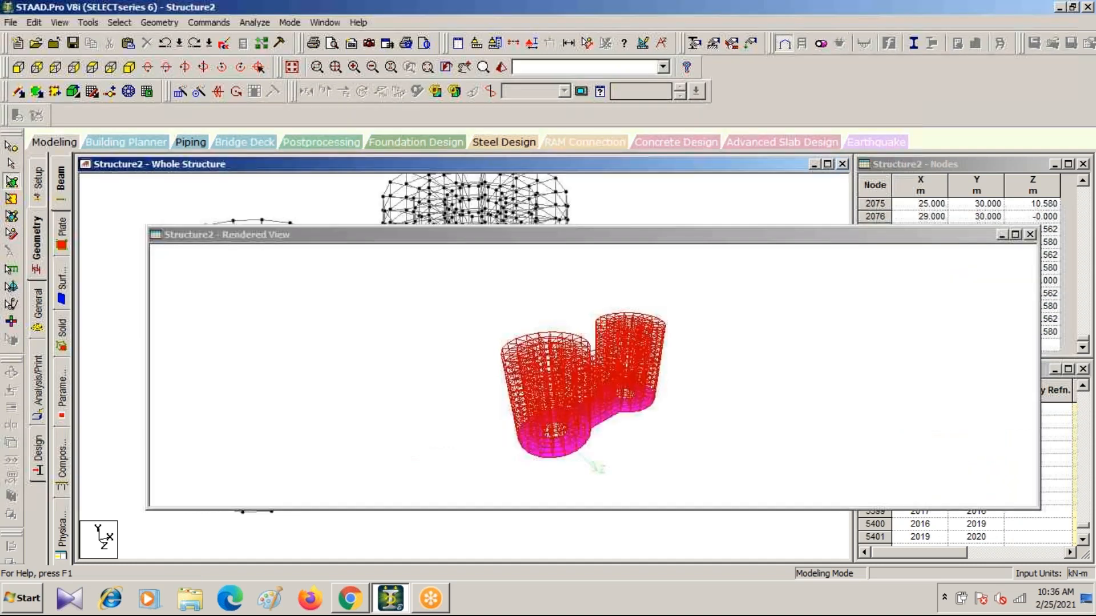
left_click_drag(555, 230, 253, 305)
left_click(733, 307)
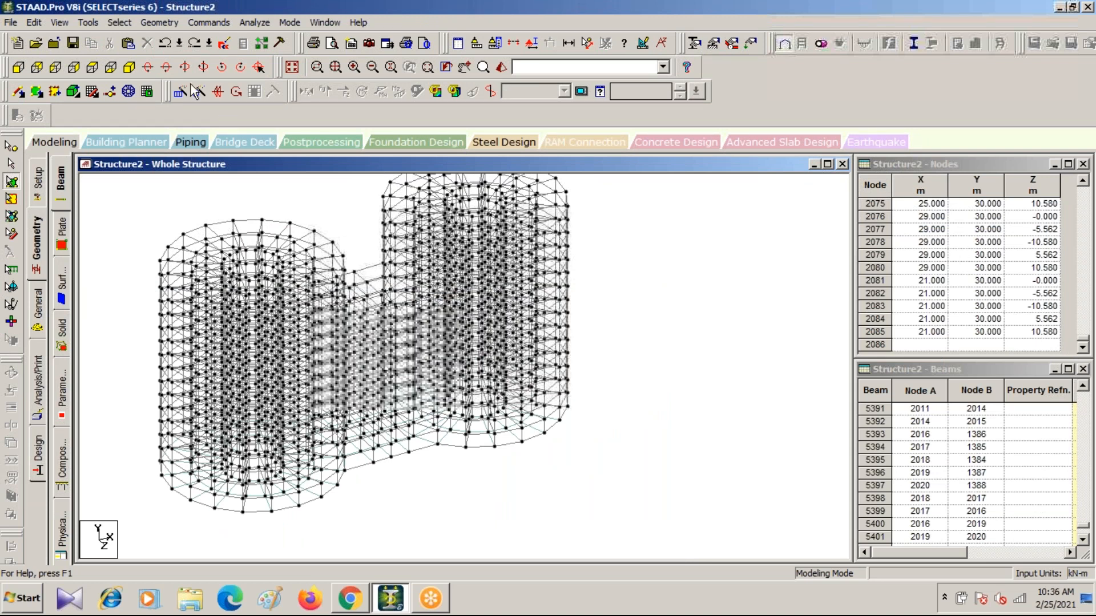
In the top view, select all plates of the right-hand circle without any plates of the connecting grid.
left_click(92, 68)
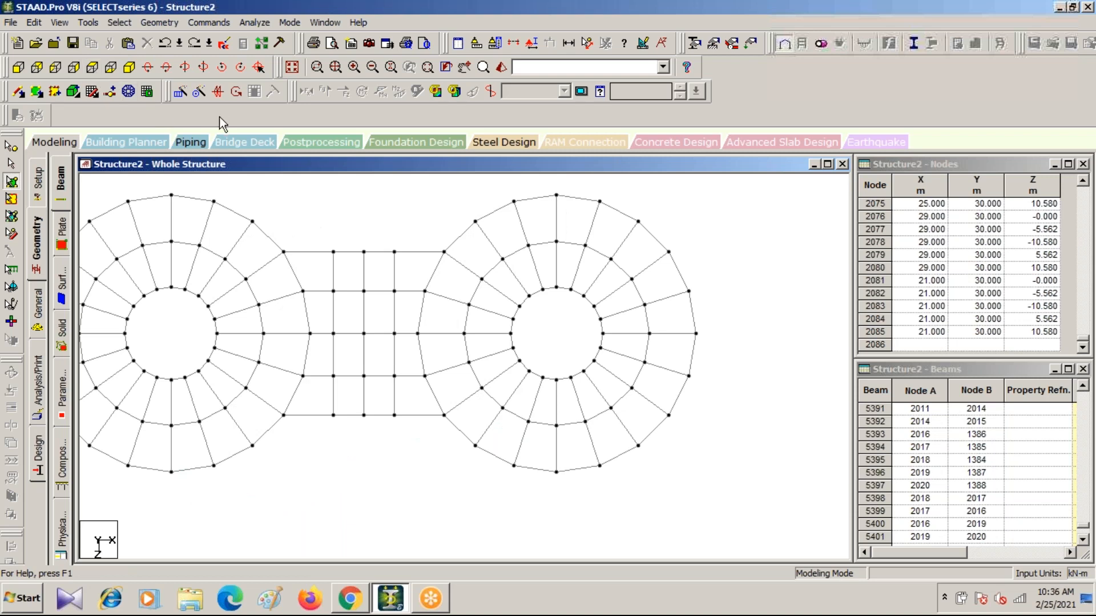
left_click(11, 181)
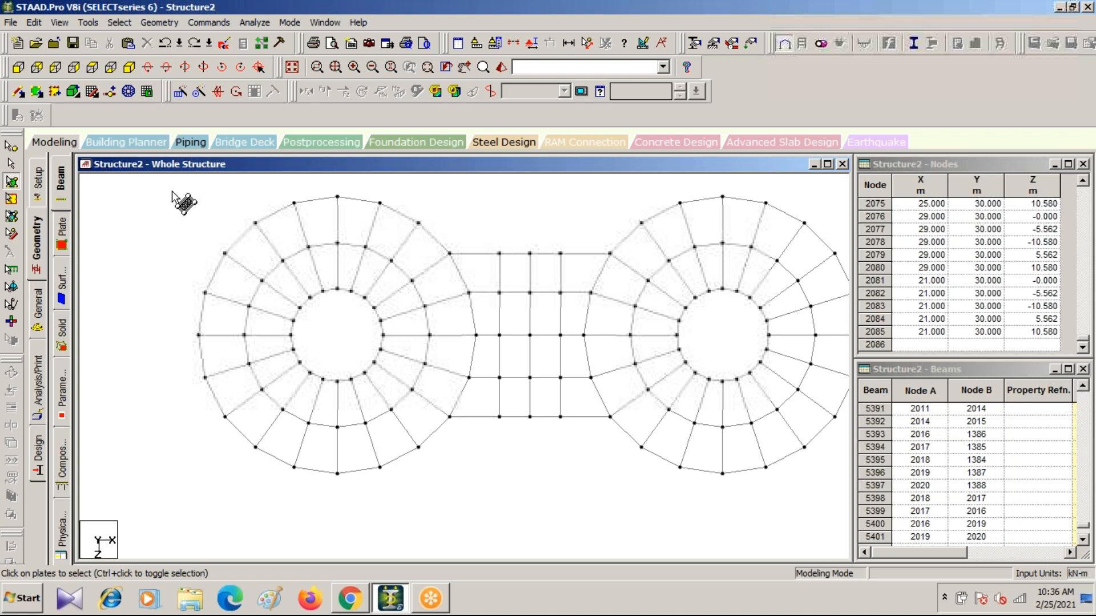
left_click_drag(167, 184, 478, 522)
left_click(486, 283, "ctrl")
left_click(470, 406, "ctrl")
middle_click_drag(611, 216, 374, 211)
left_click_drag(361, 203, 660, 516)
left_click(358, 313, "ctrl")
left_click(362, 421, "ctrl")
left_click(465, 67)
left_click_drag(393, 268, 406, 256)
key("Escape")
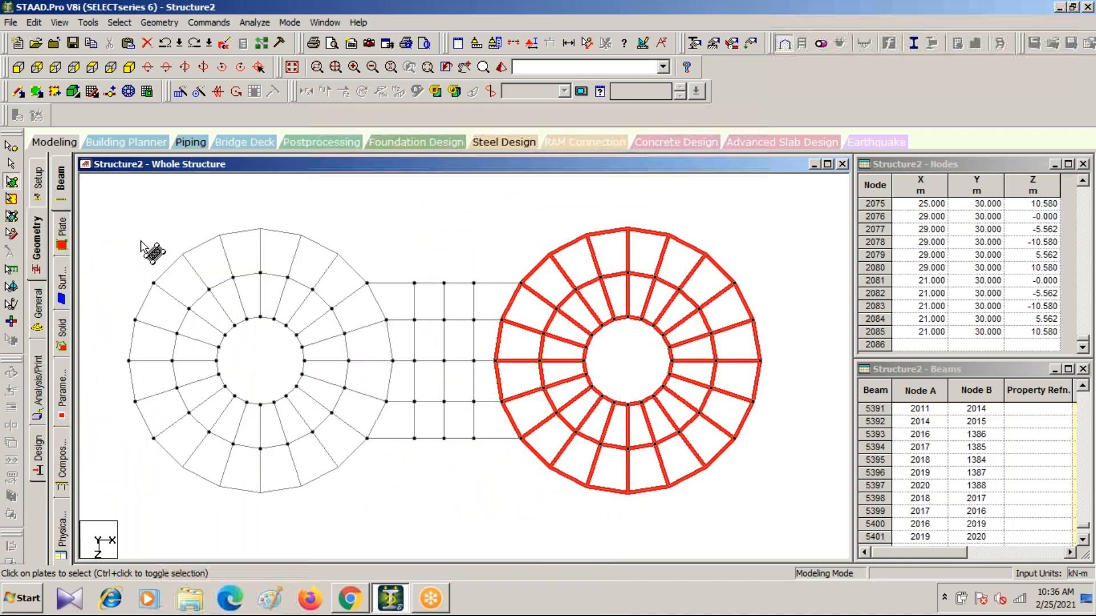
Add the left-hand circle's plates to the selection, leave out the connecting grid, and return to the isometric view.
left_click_drag(108, 216, 391, 506)
left_click(404, 406, "ctrl")
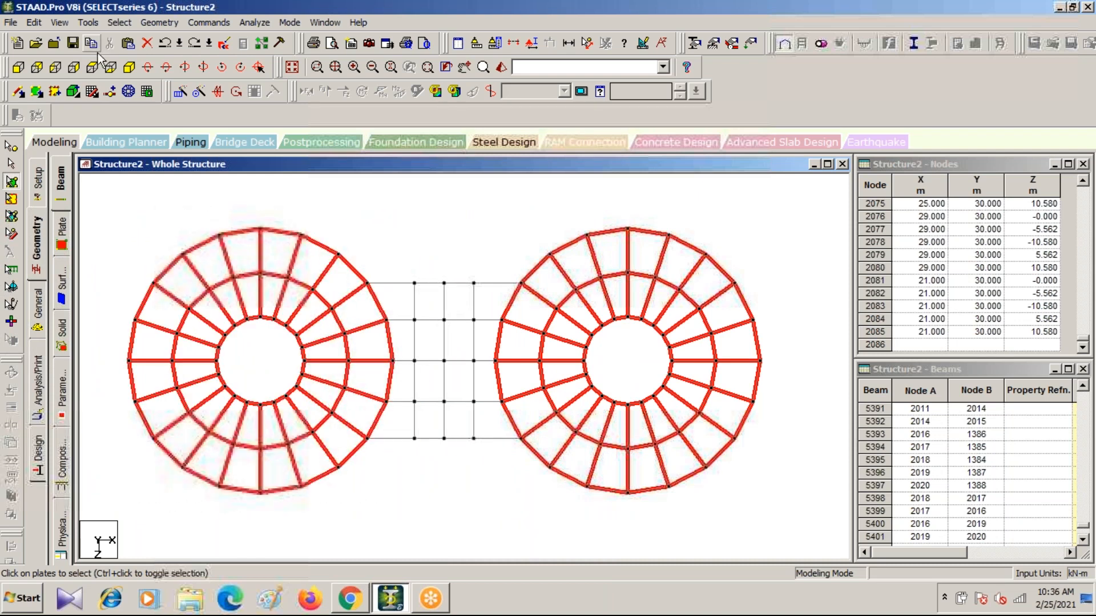
left_click(131, 68)
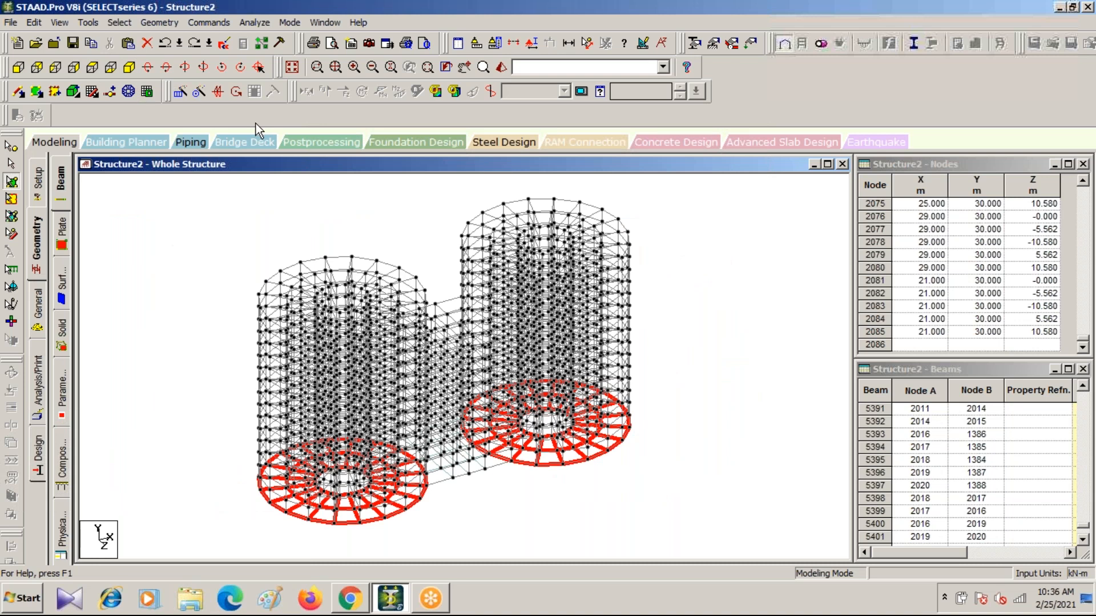
Try to translationally repeat the selected plates along X in 15 steps with 3 m spacing, then undo it.
left_click(182, 90)
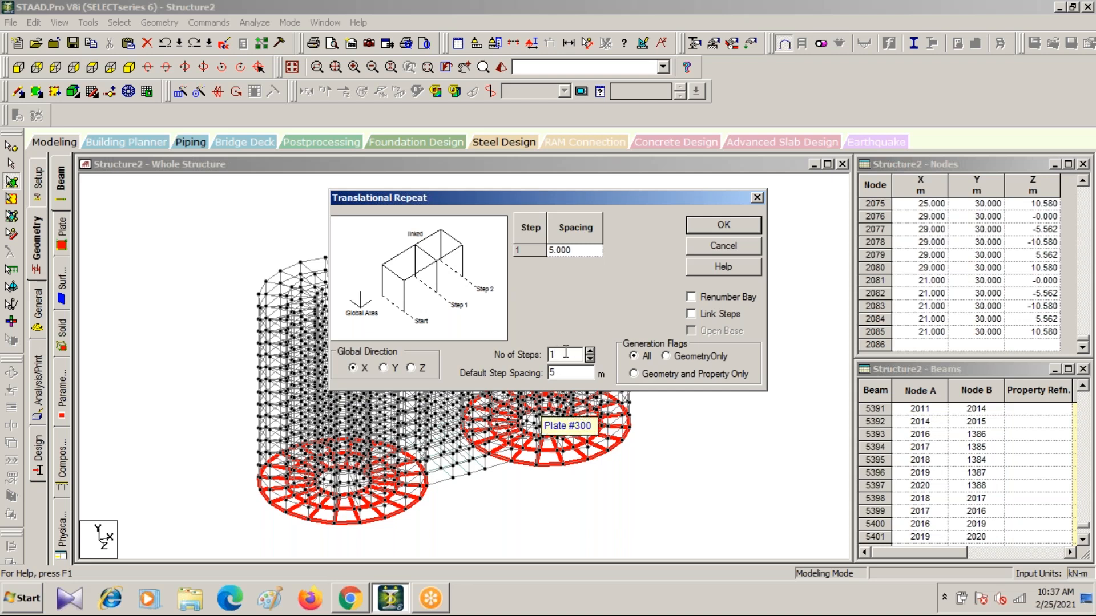
type("5")
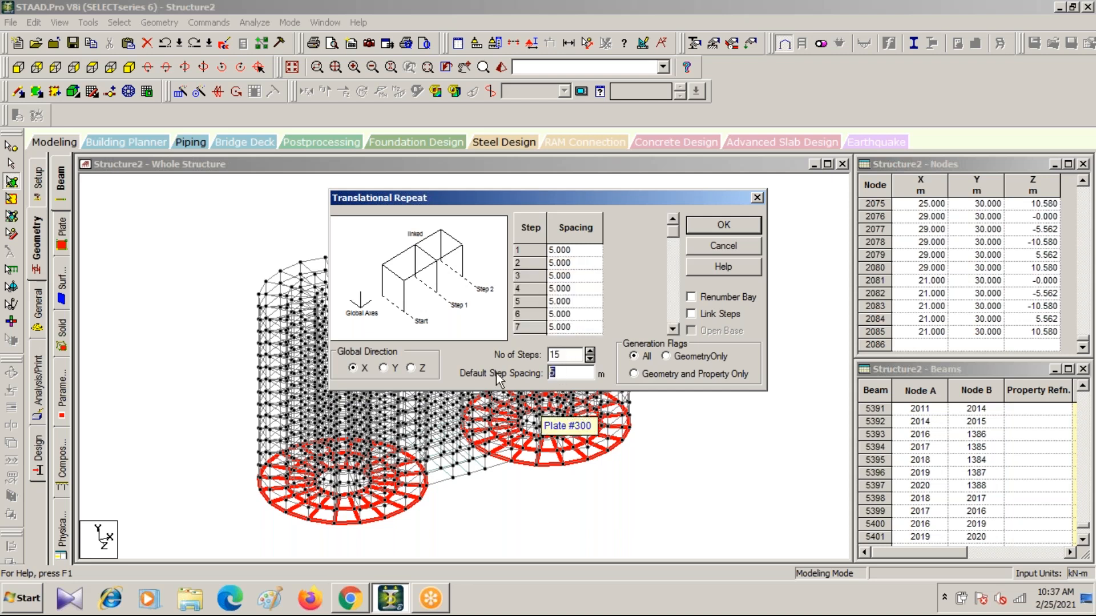
type("3")
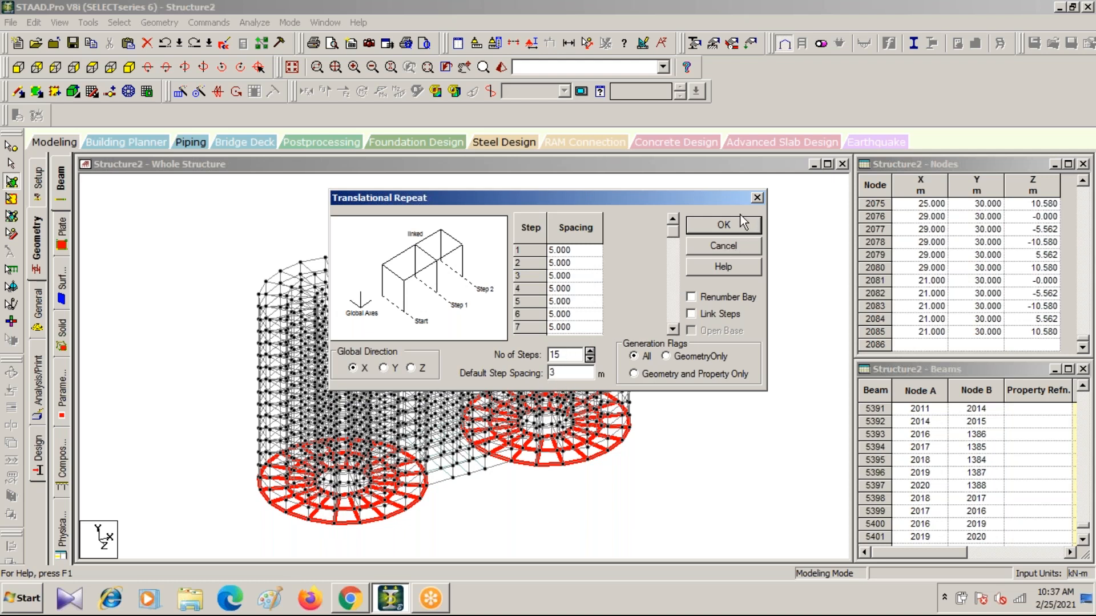
left_click(722, 224)
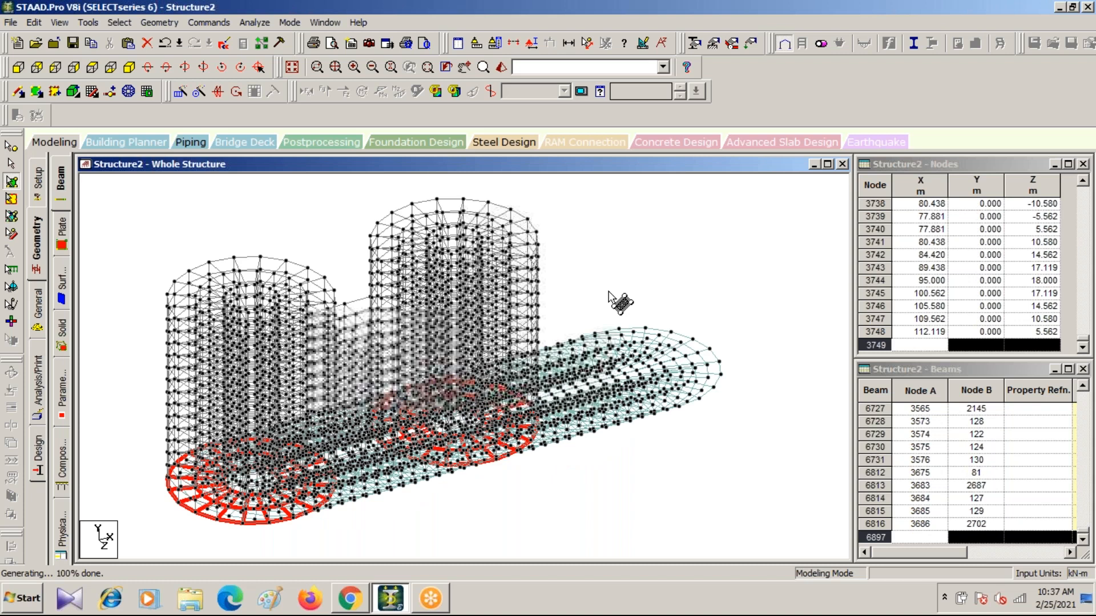
key("ctrl+z")
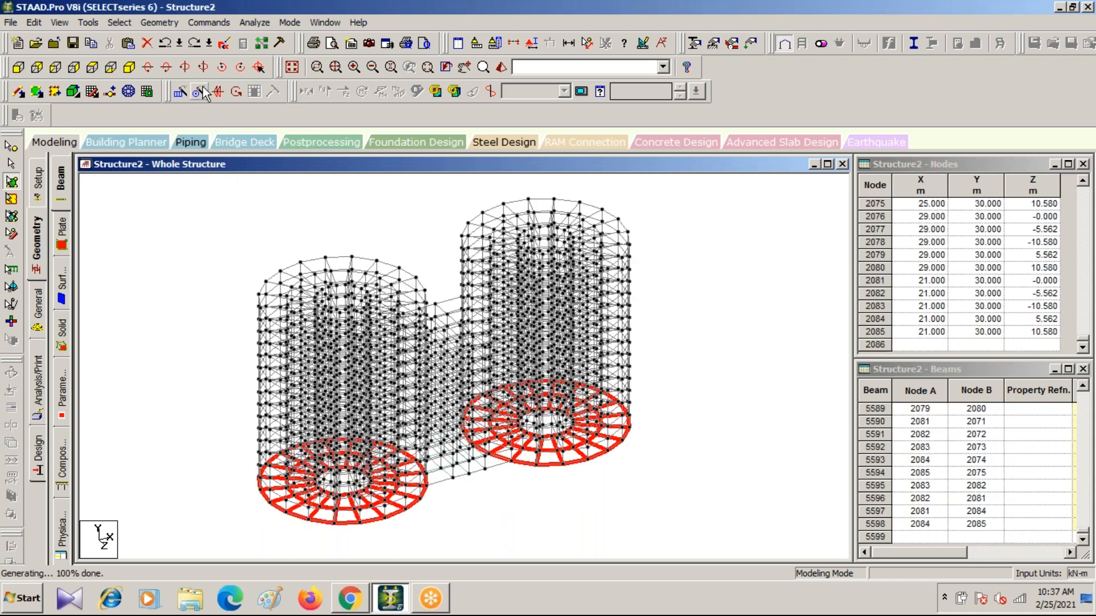
Translationally repeat the selected plates along Y in 15 steps with 3 m spacing, accepting the auto save.
left_click(180, 93)
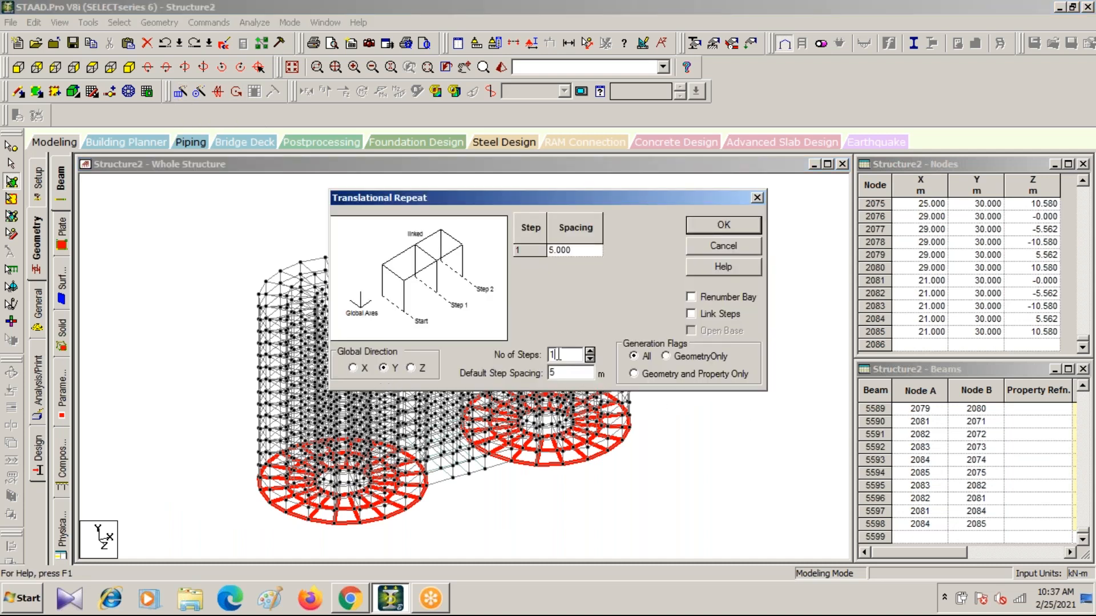
type("5")
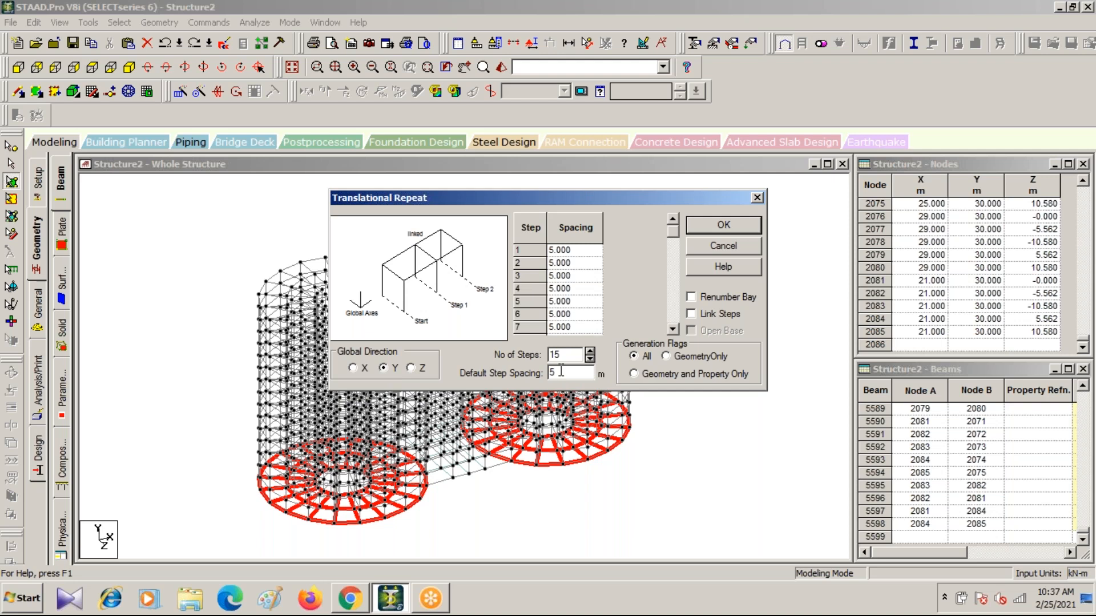
left_click_drag(561, 373, 503, 379)
type("3")
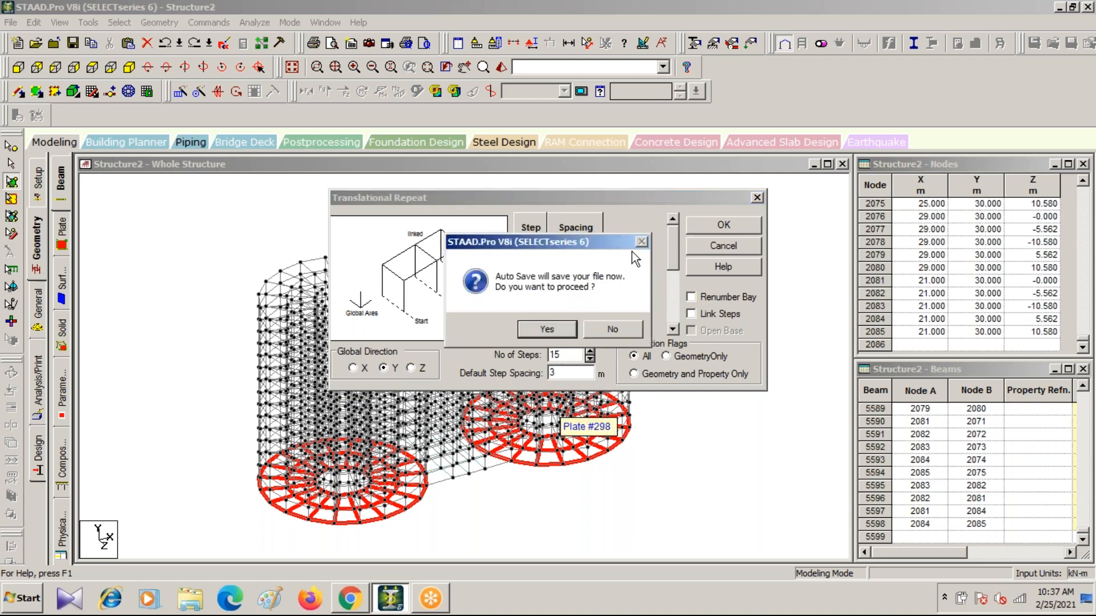
left_click(535, 327)
left_click(450, 320)
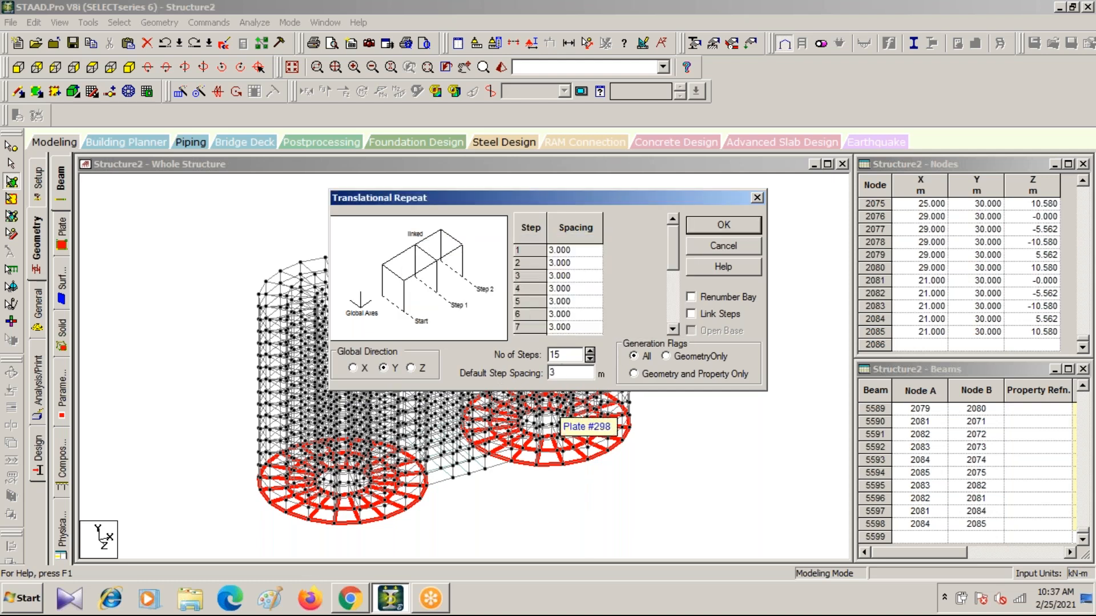
left_click(724, 226)
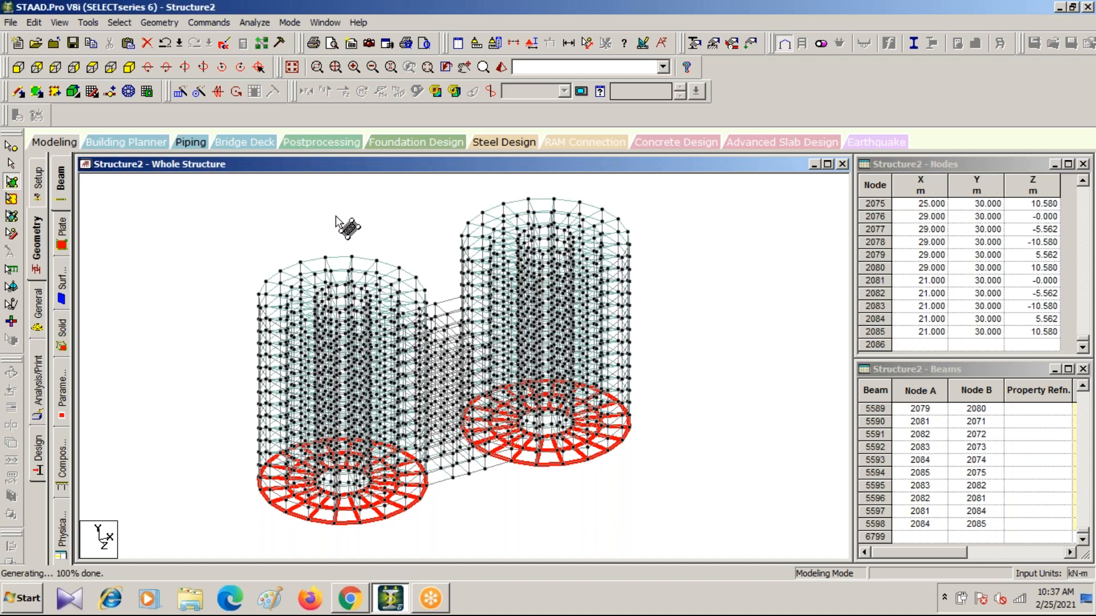
Check the selected base plates in a 3D rendered view, close that view and clear the plate selection.
middle_click_drag(215, 231, 196, 233)
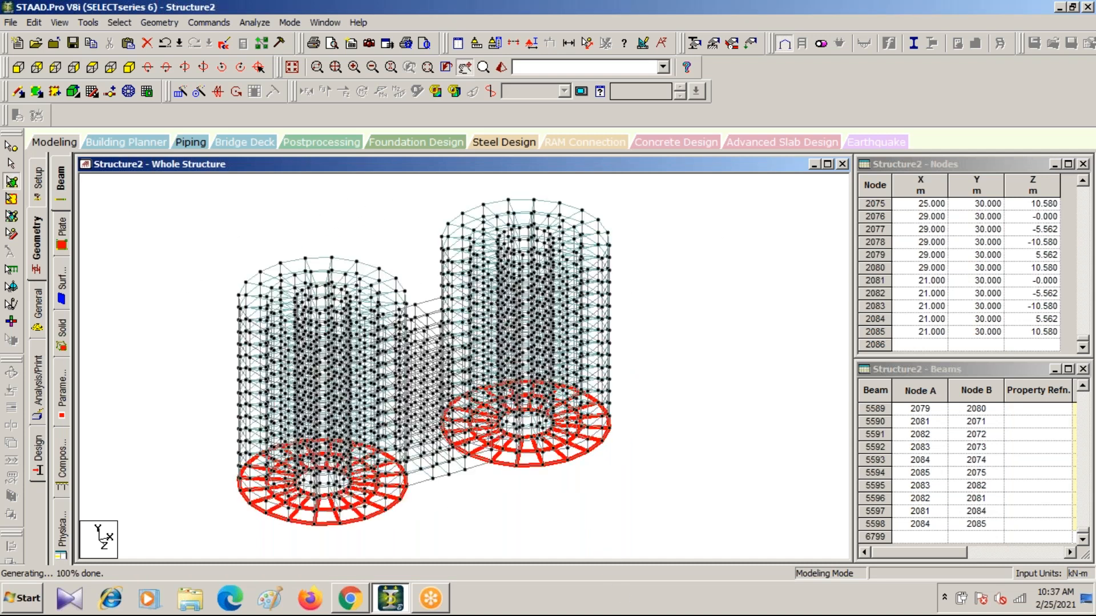
left_click(500, 67)
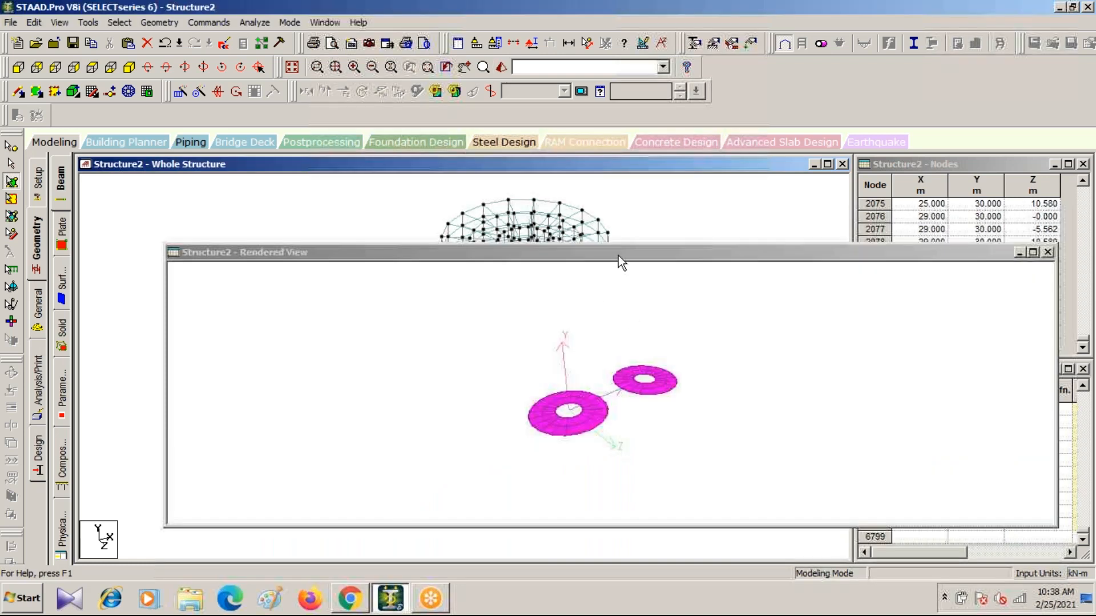
left_click_drag(618, 256, 396, 314)
left_click_drag(700, 315, 392, 391)
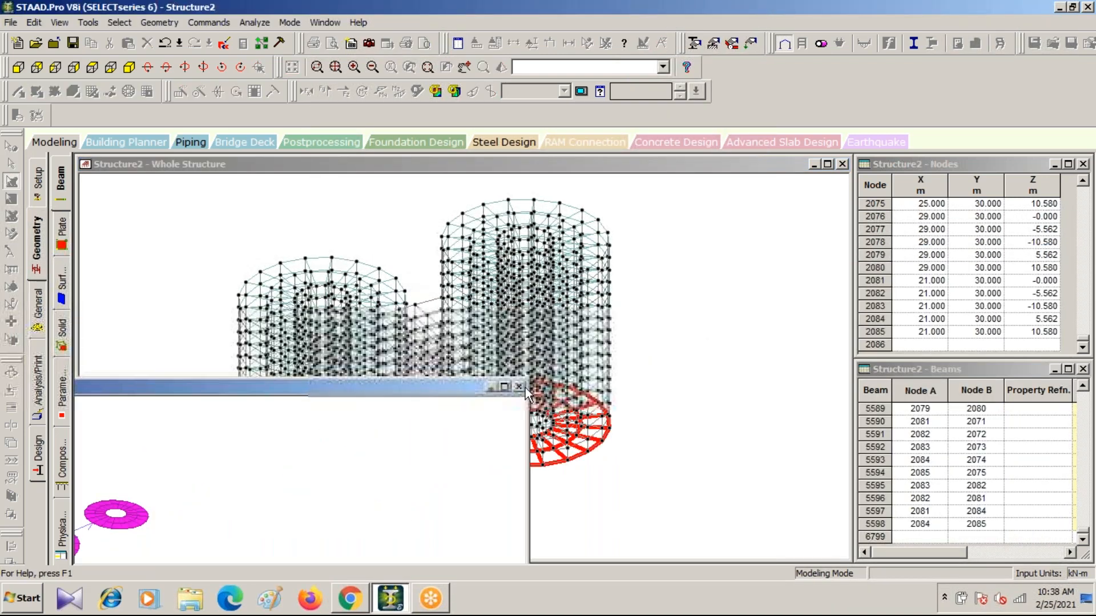
left_click(521, 386)
left_click(717, 361)
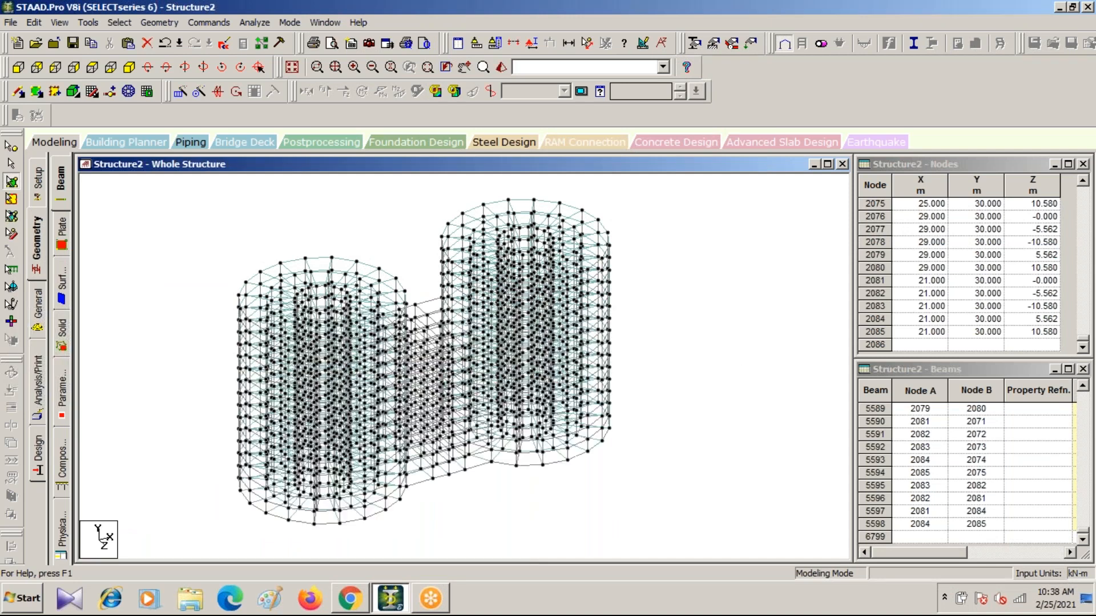
Examine the floor plates of both towers and the connecting grid in a 3D rendered view, close it and switch to the top view.
left_click(501, 67)
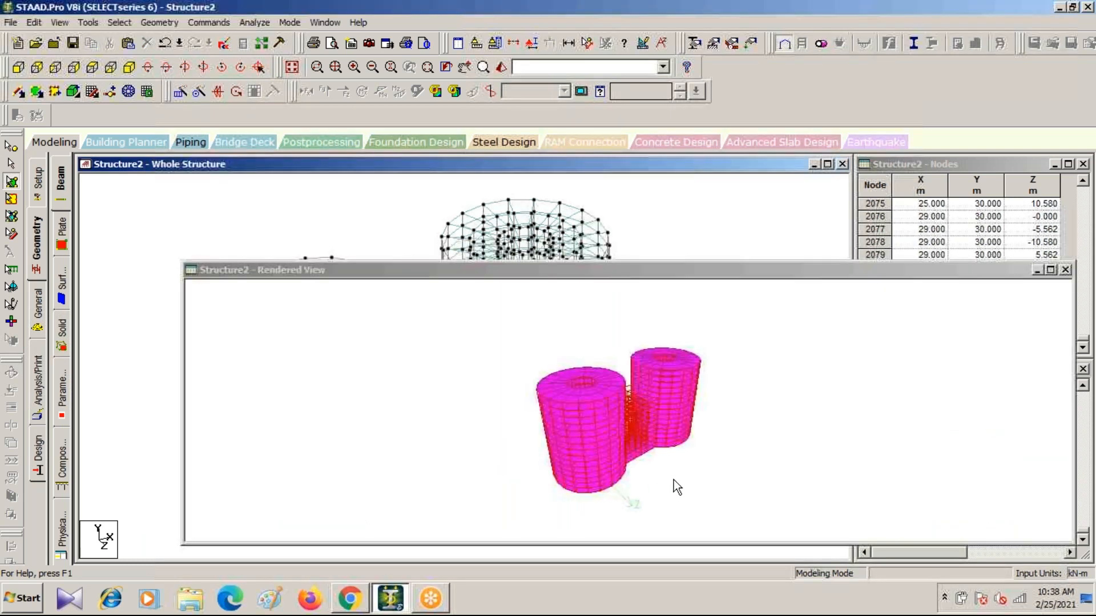
left_click_drag(673, 480, 492, 492)
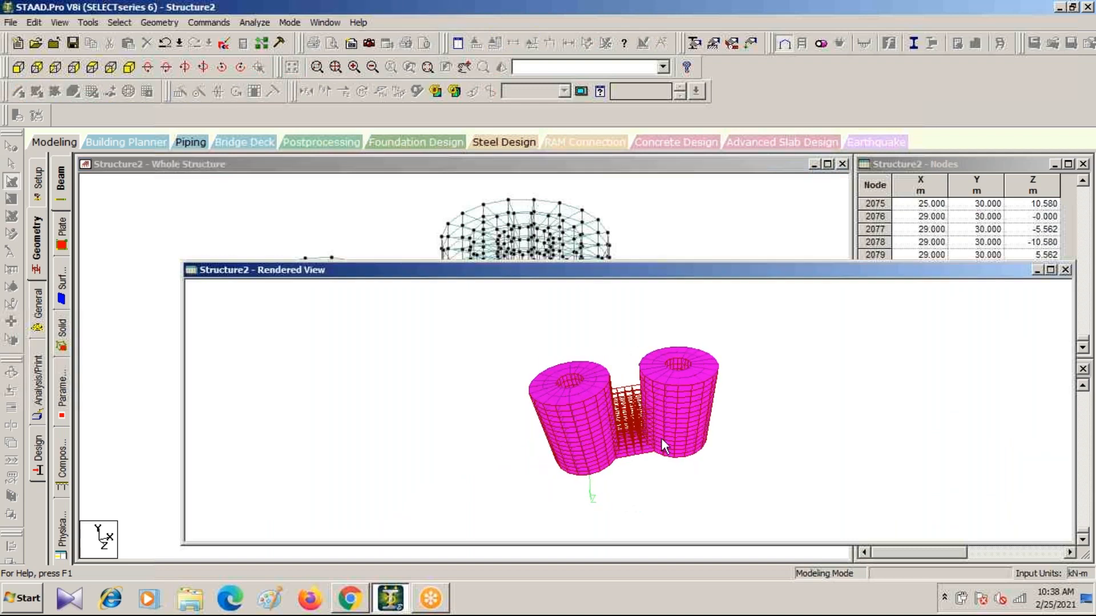
left_click_drag(635, 472, 622, 453)
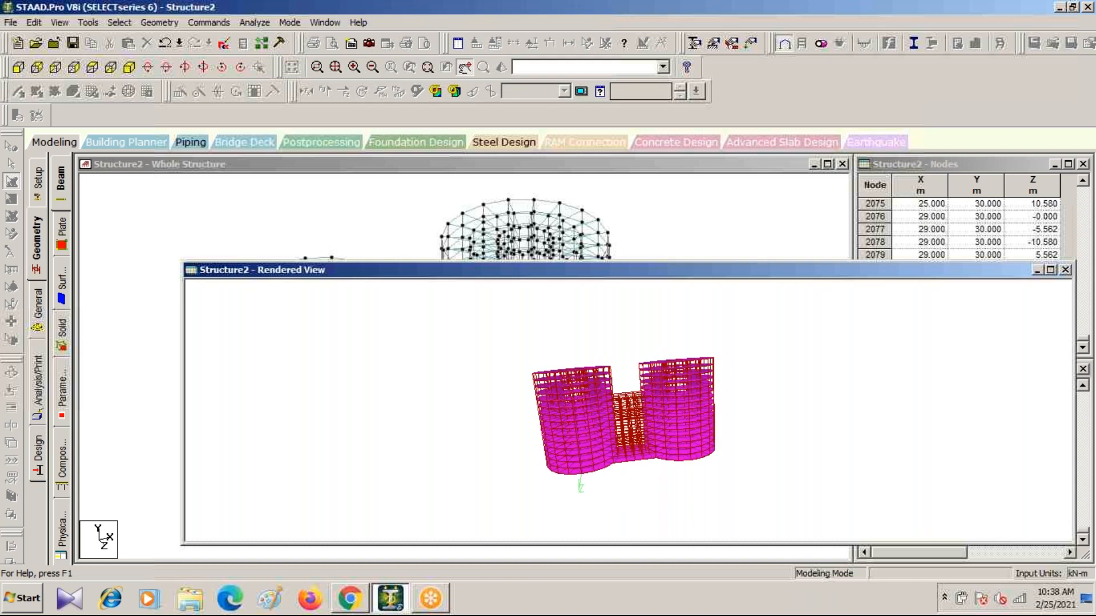
scroll(615, 457, "up", 6)
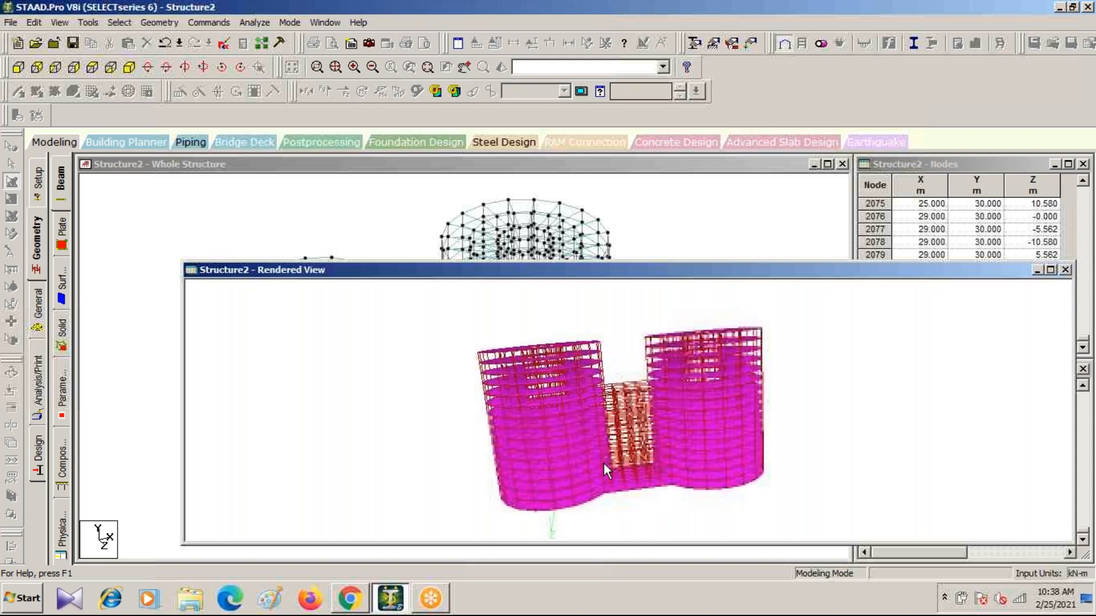
scroll(604, 464, "up", 8)
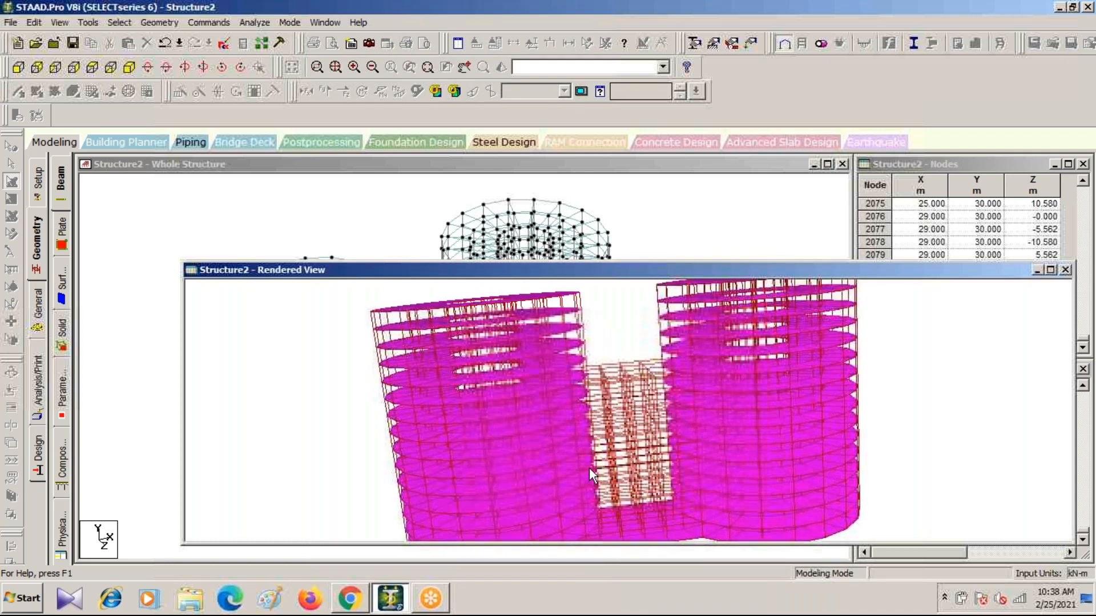
scroll(585, 466, "up", 1)
middle_click(627, 506)
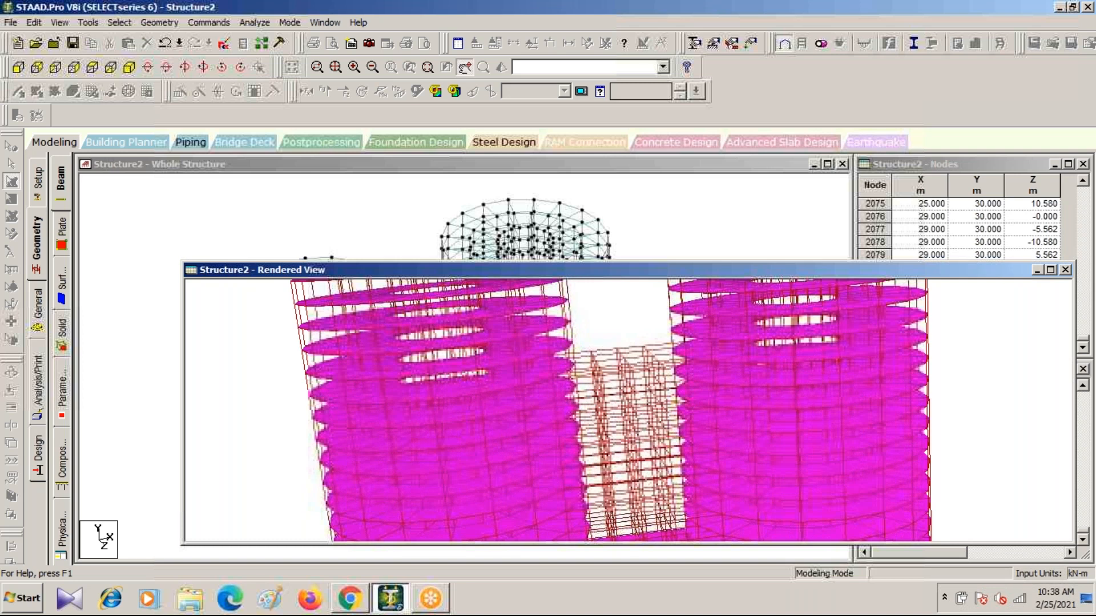
scroll(546, 440, "down", 5)
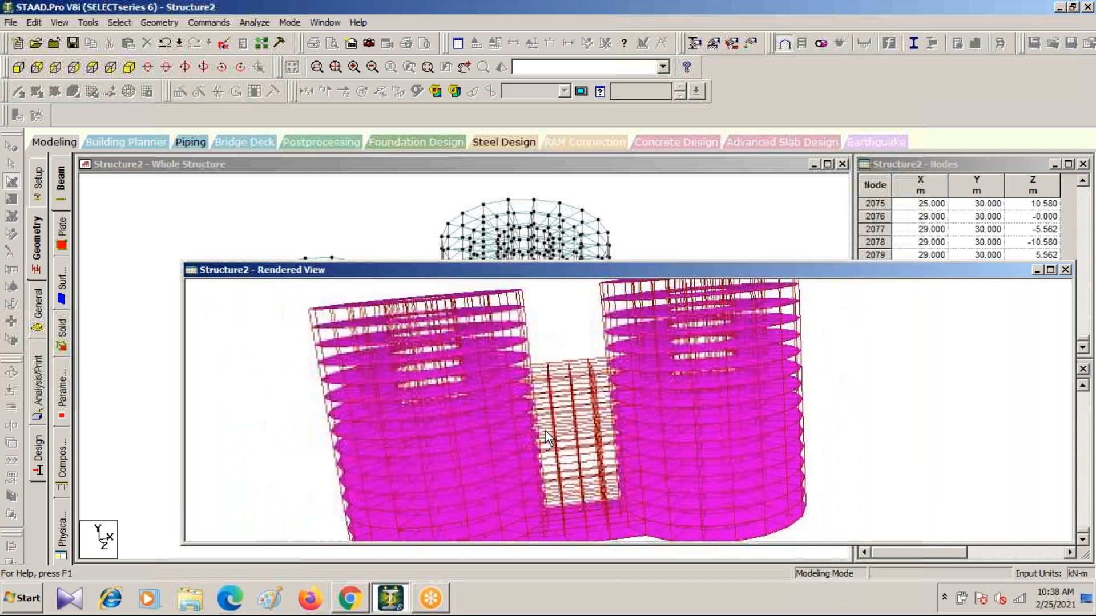
left_click_drag(573, 268, 345, 390)
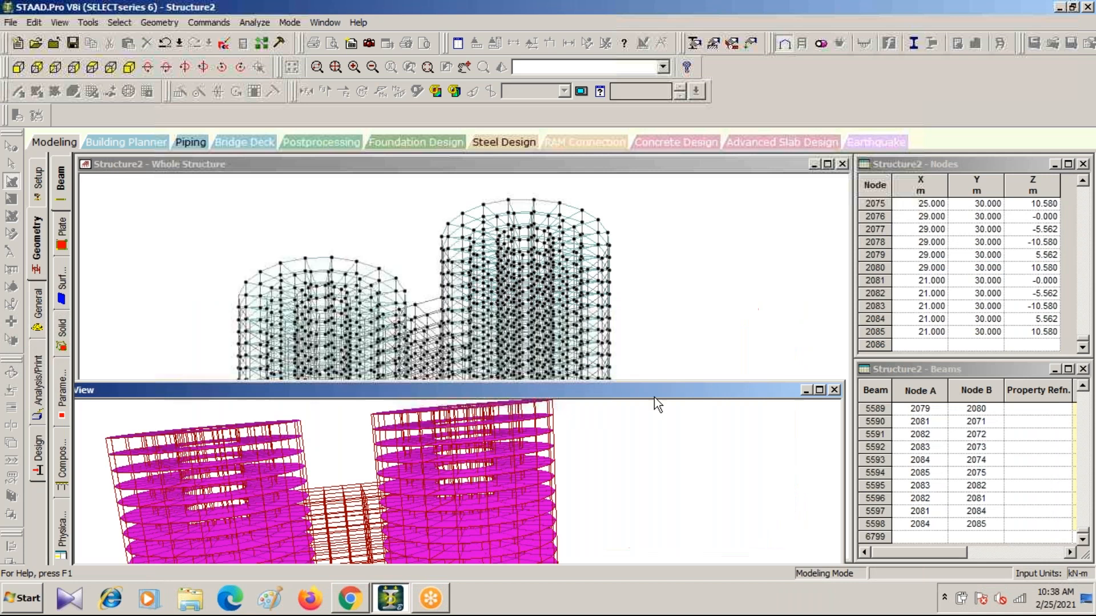
left_click(833, 391)
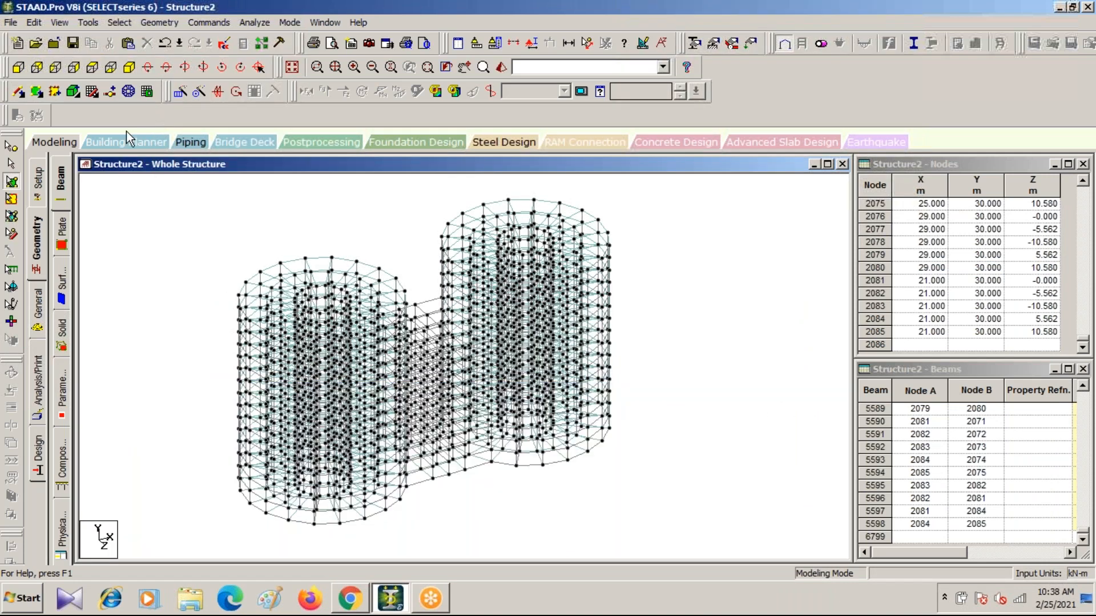
left_click(93, 67)
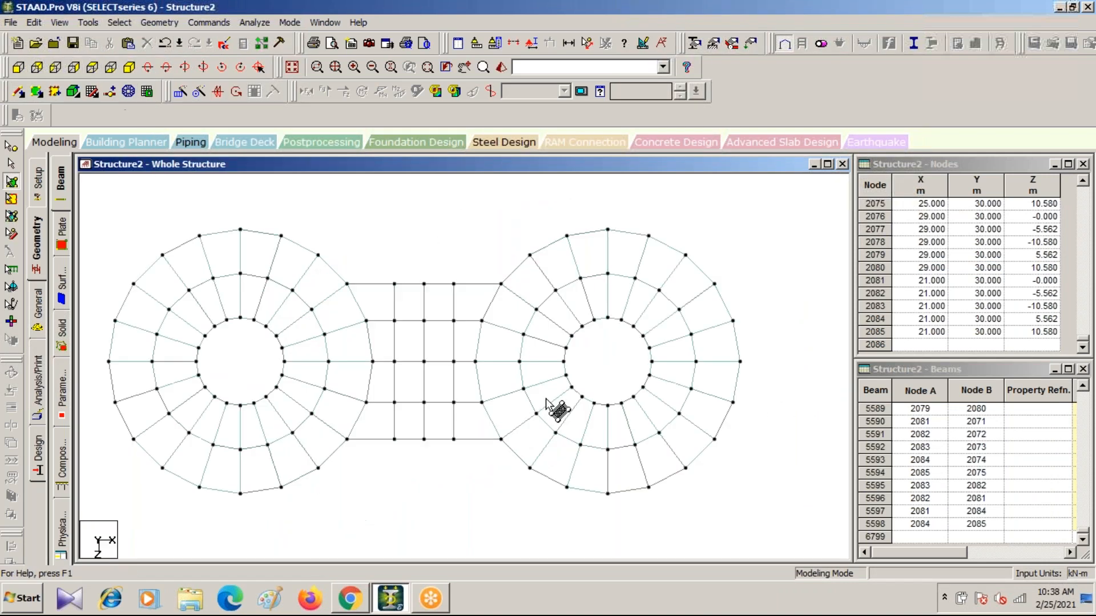
Examine the connecting grid between the two towers in a 3D rendered view, rotating the model, and close that view.
left_click(500, 69)
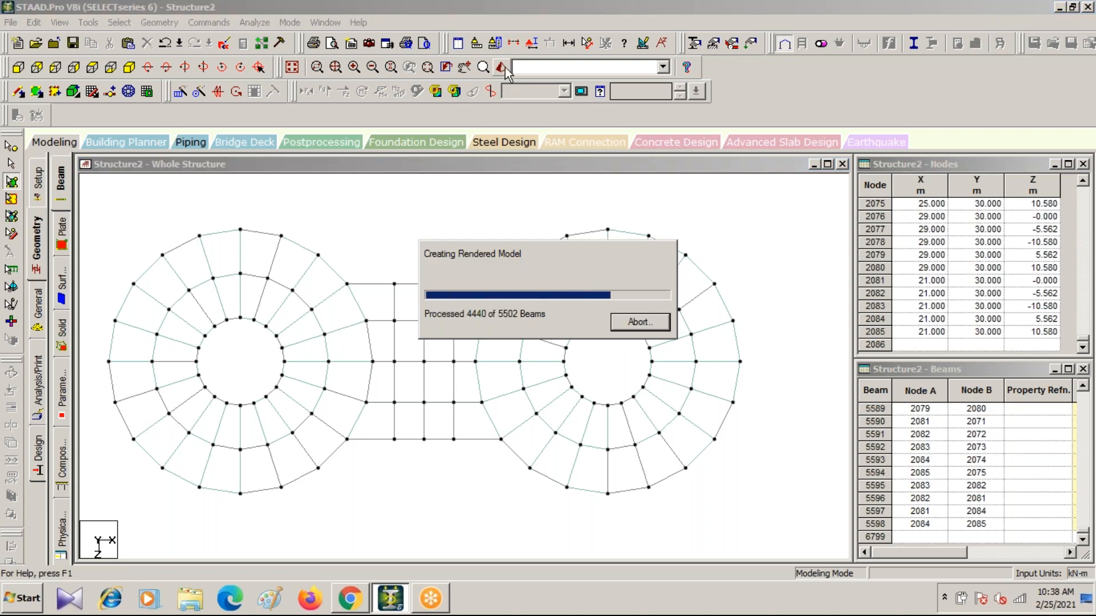
left_click_drag(594, 286, 205, 250)
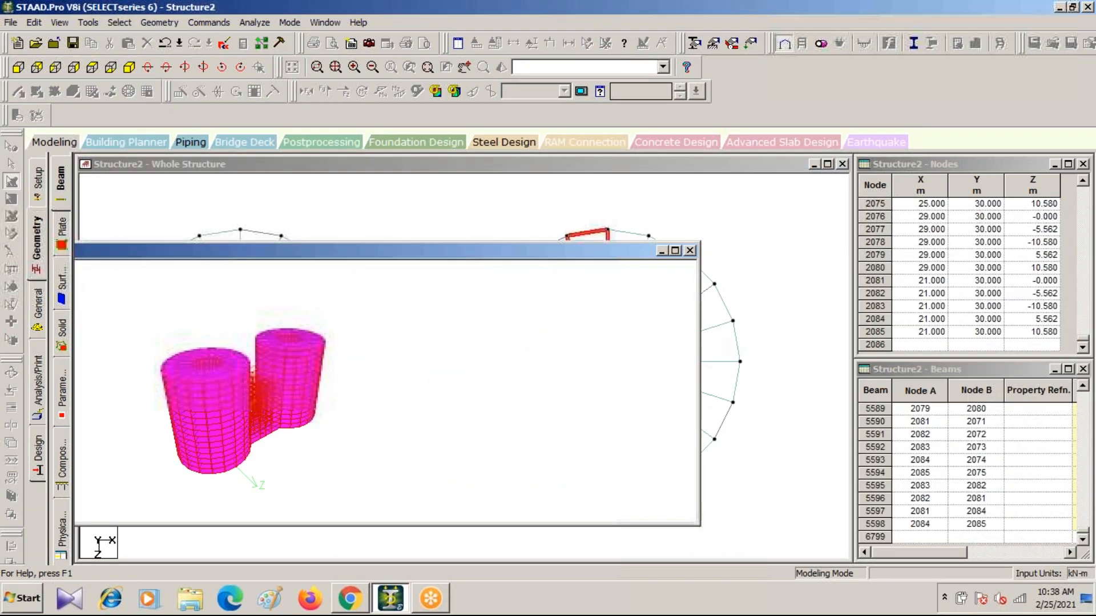
left_click_drag(318, 456, 148, 393)
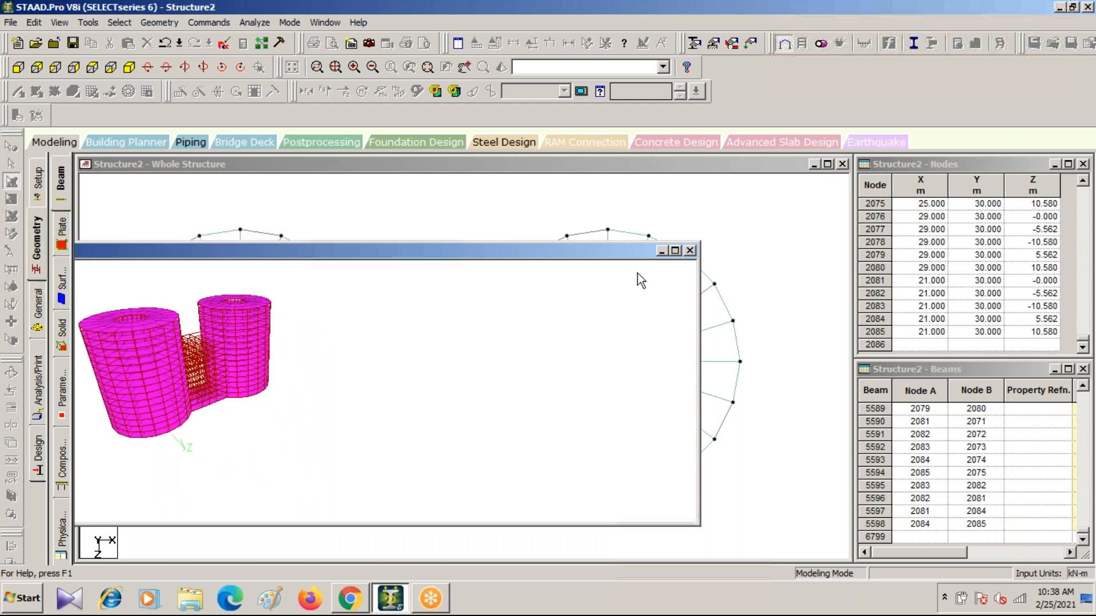
left_click(690, 251)
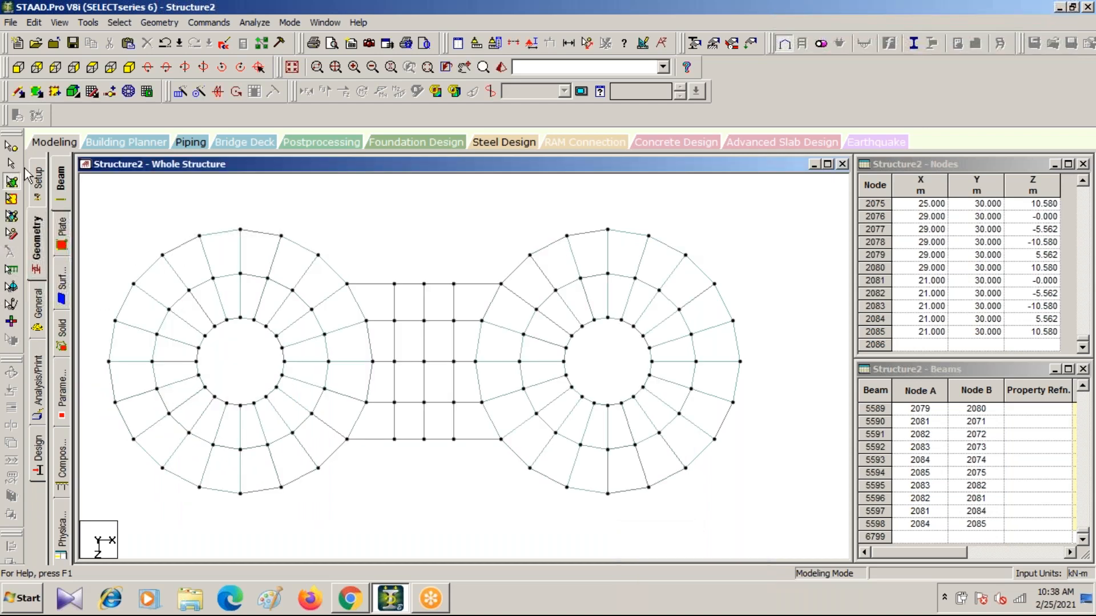
Select all sixteen plates of the connecting grid between the two circular towers.
left_click(11, 182)
left_click(379, 308)
left_click(377, 345, "ctrl")
left_click(376, 380, "ctrl")
left_click(381, 422, "ctrl")
left_click(409, 420, "ctrl")
left_click(407, 384, "ctrl")
left_click(411, 341, "ctrl")
left_click(412, 303, "ctrl")
left_click(439, 305, "ctrl")
left_click(434, 351, "ctrl")
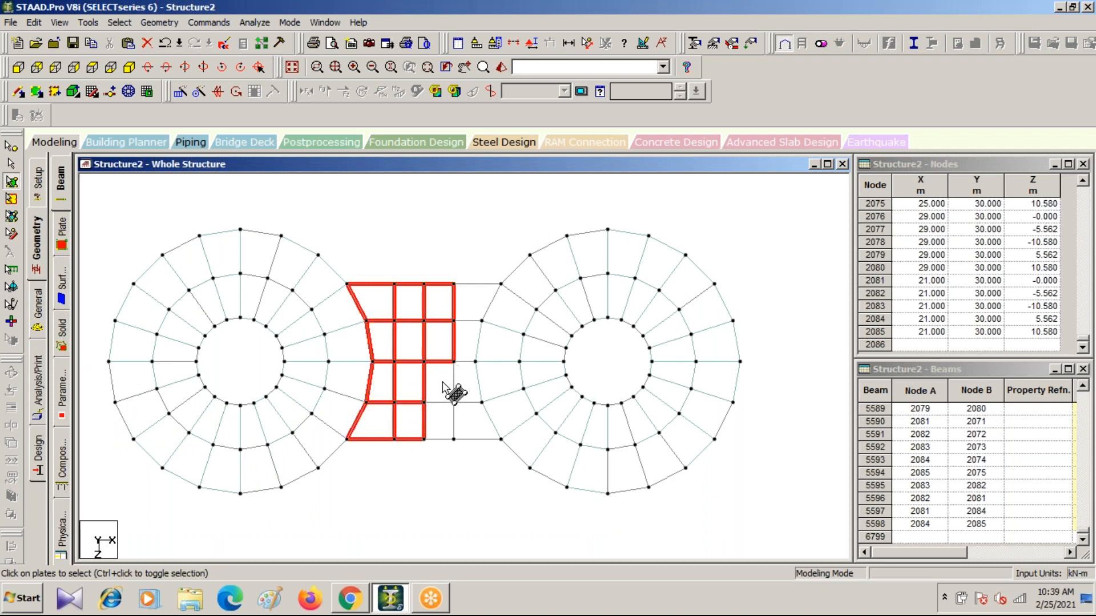
left_click(435, 408, "ctrl")
left_click(463, 428, "ctrl")
left_click(452, 370, "ctrl")
left_click(465, 380, "ctrl")
left_click(465, 342, "ctrl")
left_click(468, 301, "ctrl")
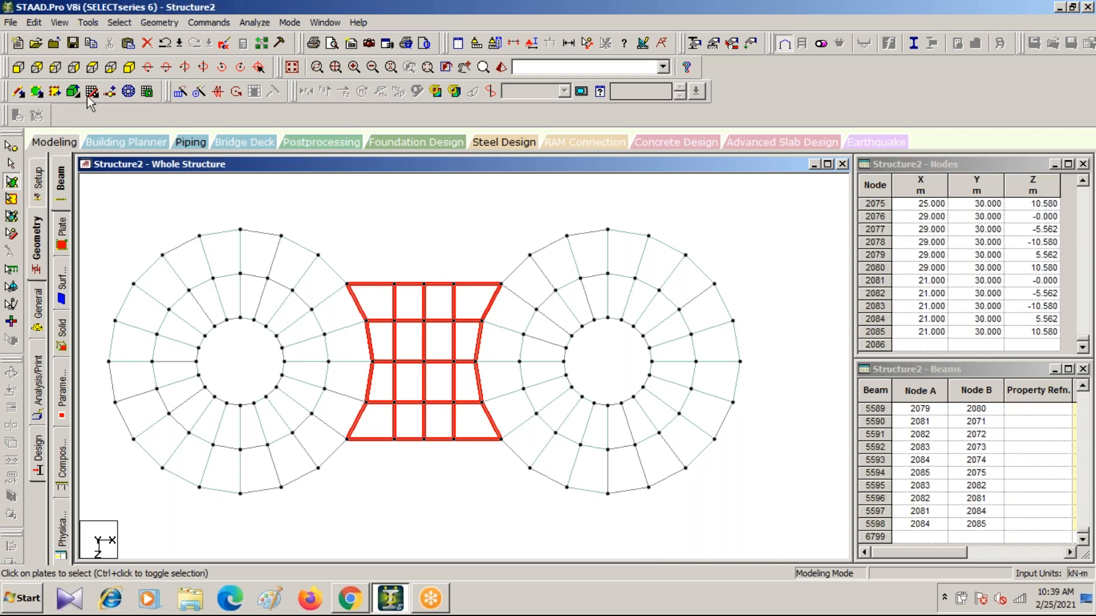
Translationally repeat the selected connecting-grid plates along Y in 10 steps with 3 m spacing.
left_click(130, 67)
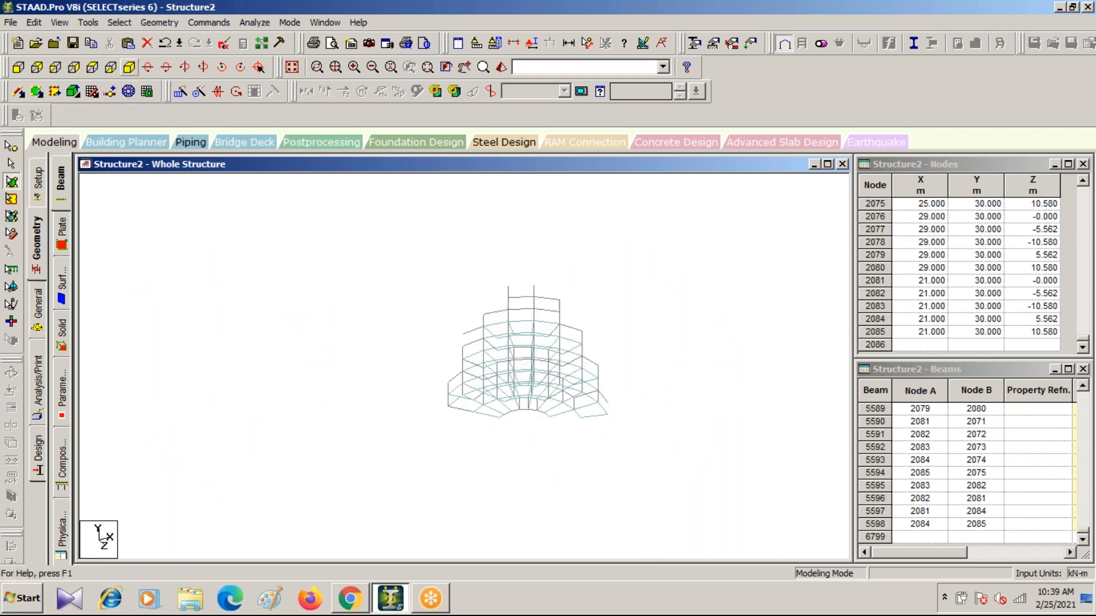
left_click(177, 96)
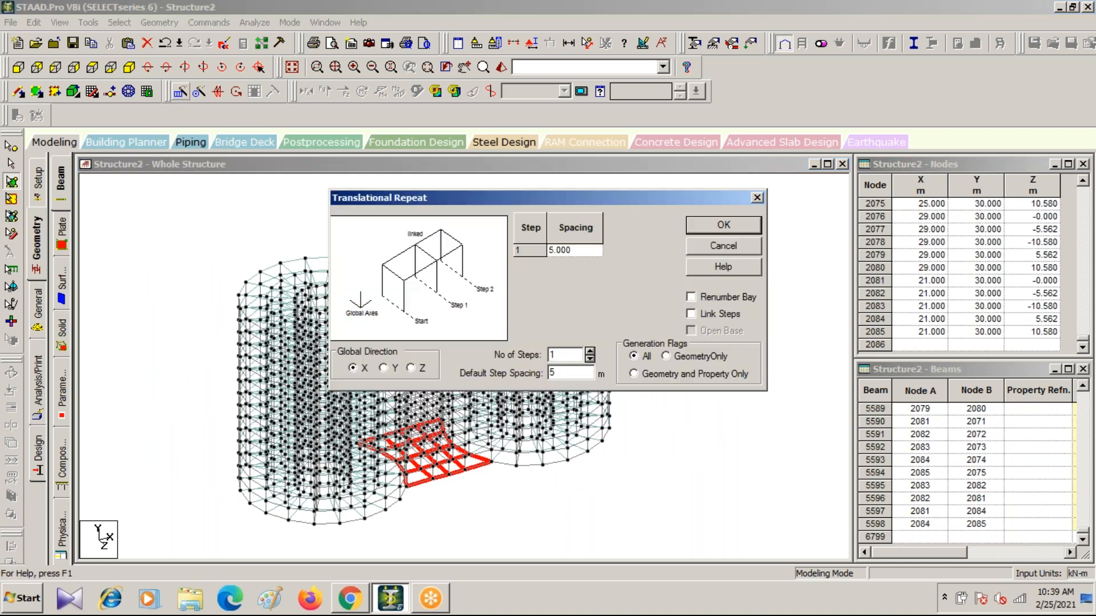
left_click_drag(573, 194, 409, 97)
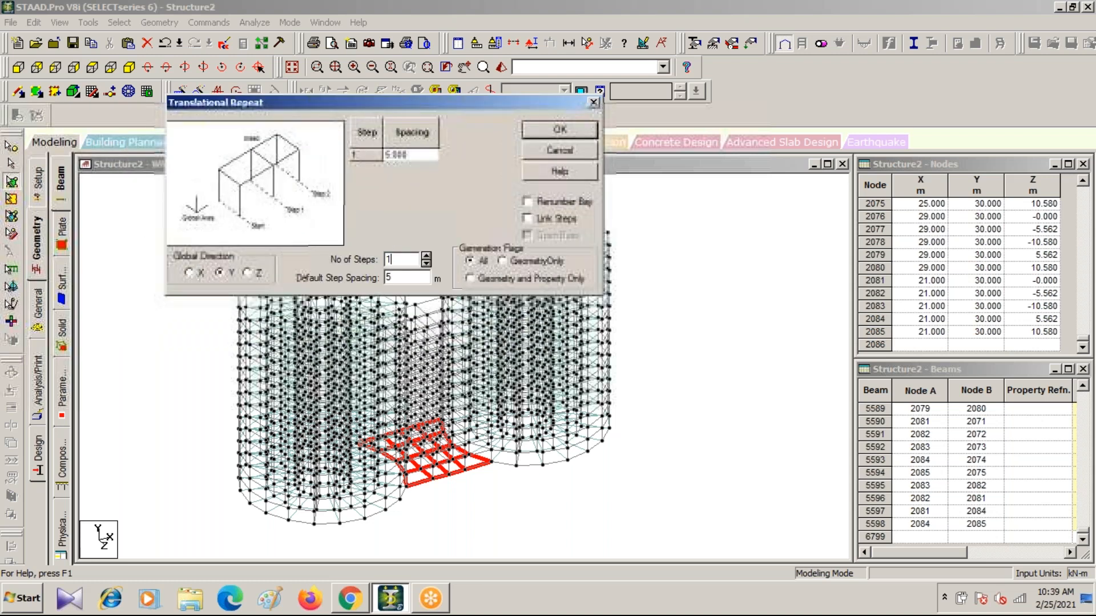
type("0")
key("Tab")
type("3")
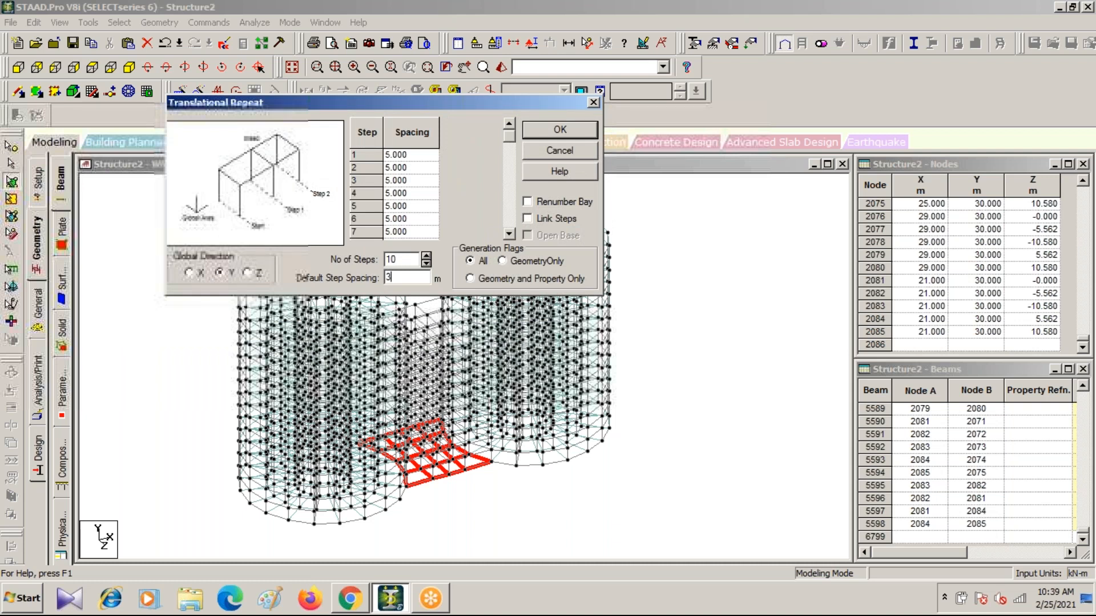
left_click(542, 128)
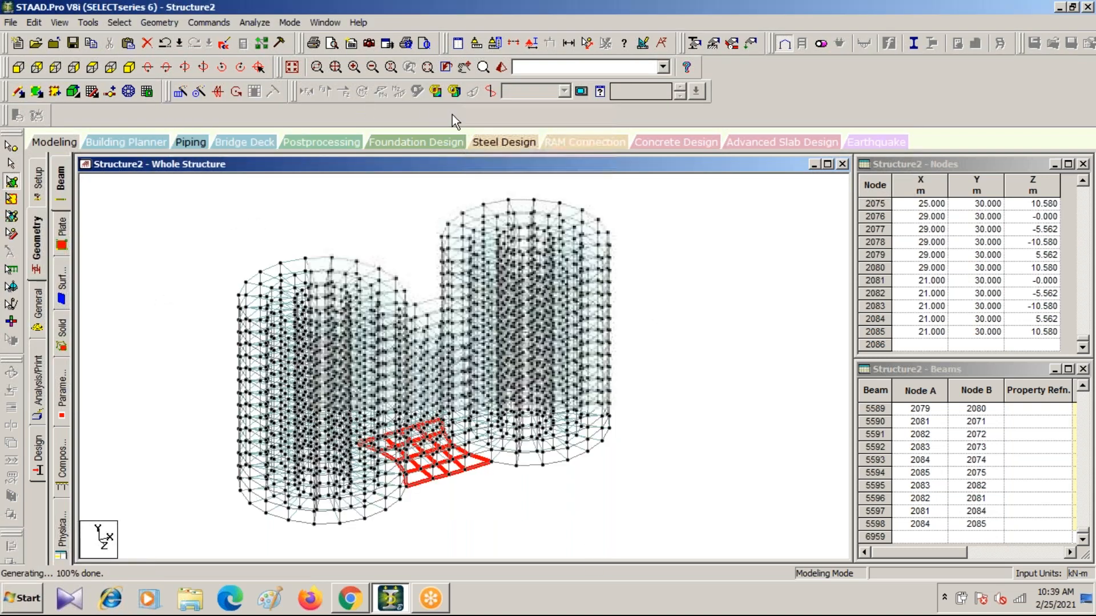
Check the repeated connecting-grid plates in a 3D rendered view and close that view.
left_click(500, 68)
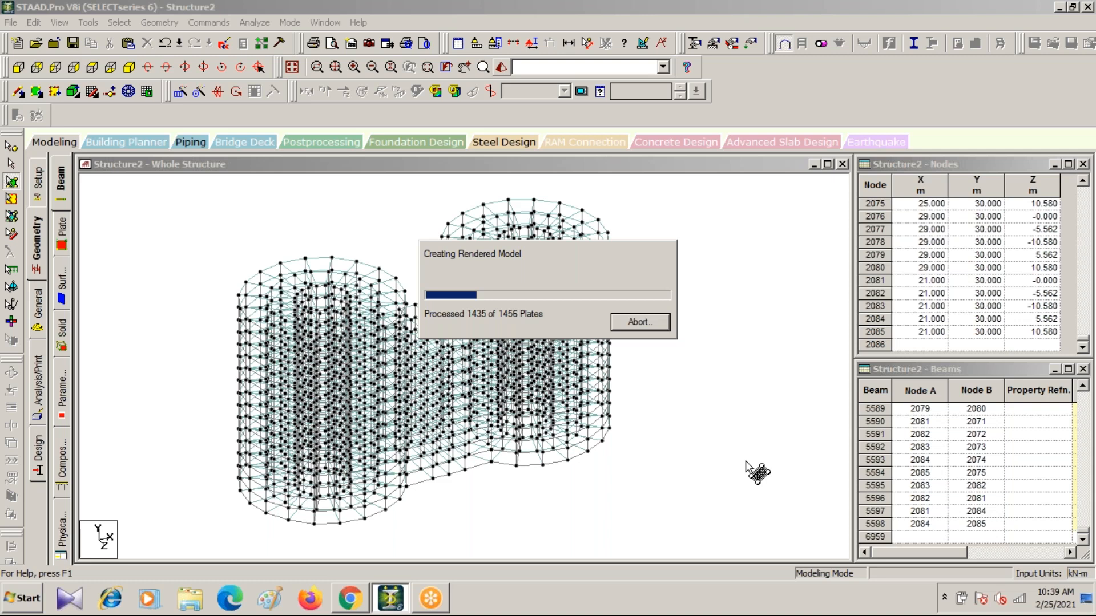
left_click_drag(614, 366, 512, 351)
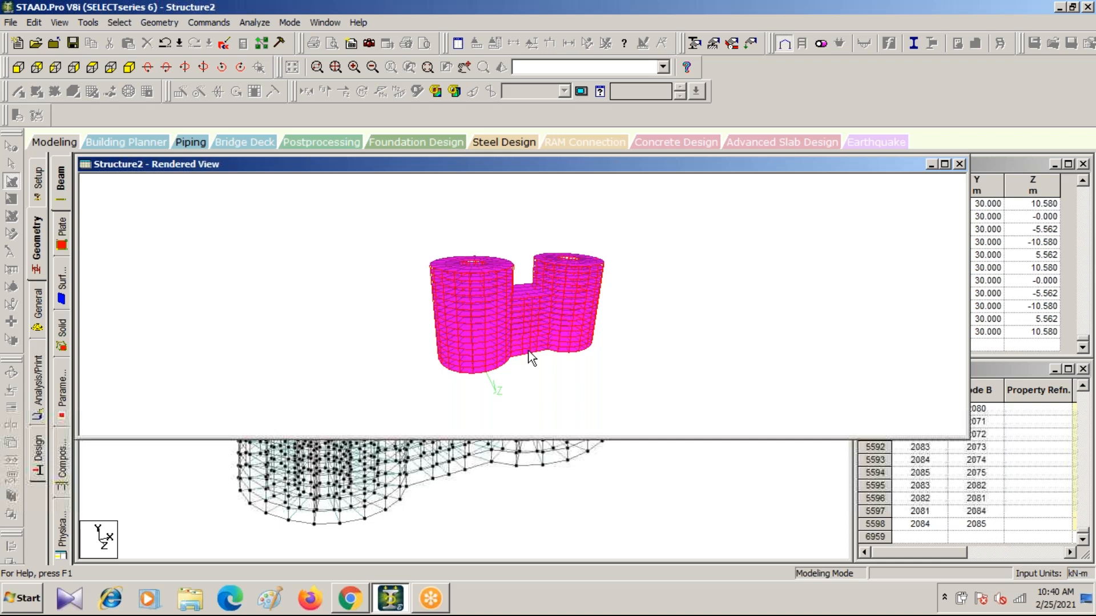
left_click_drag(618, 167, 764, 354)
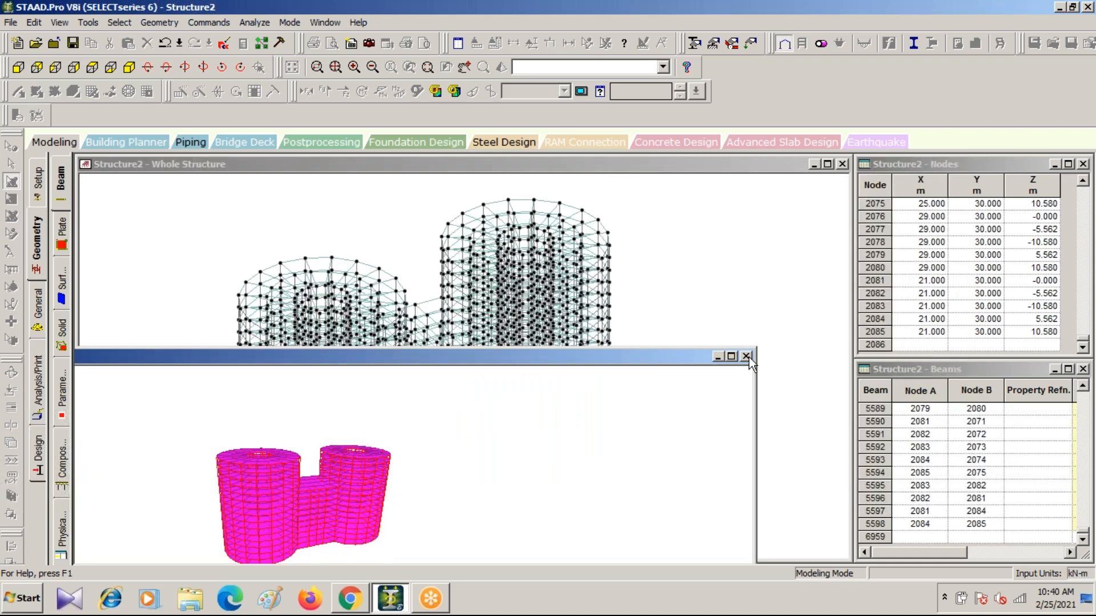
left_click(745, 357)
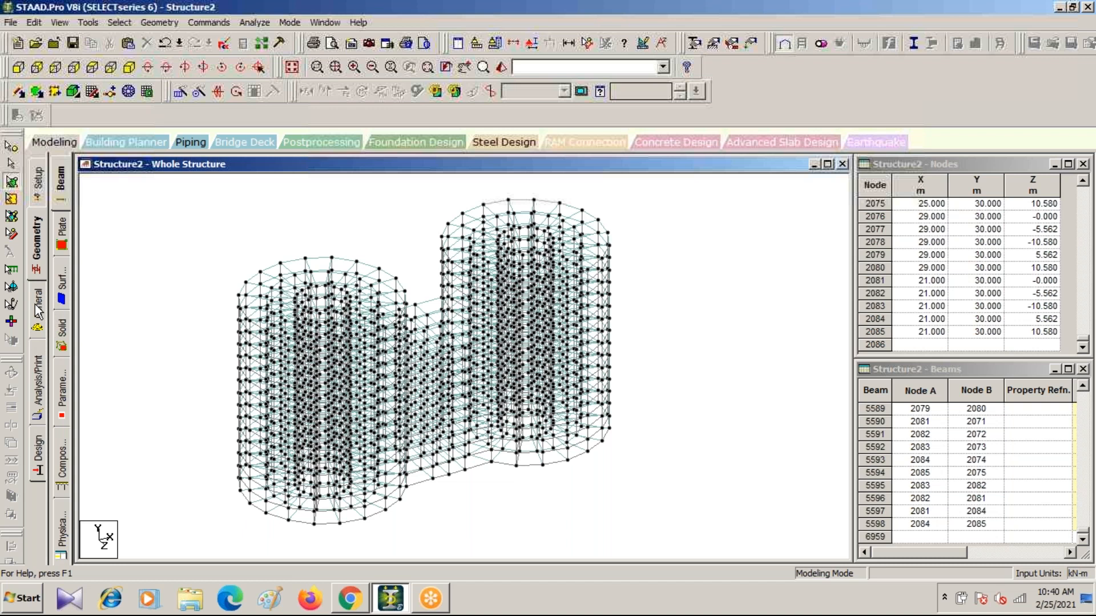
Define a rectangular concrete section property with YD 0.5 m and ZD 0.5 m.
left_click(37, 310)
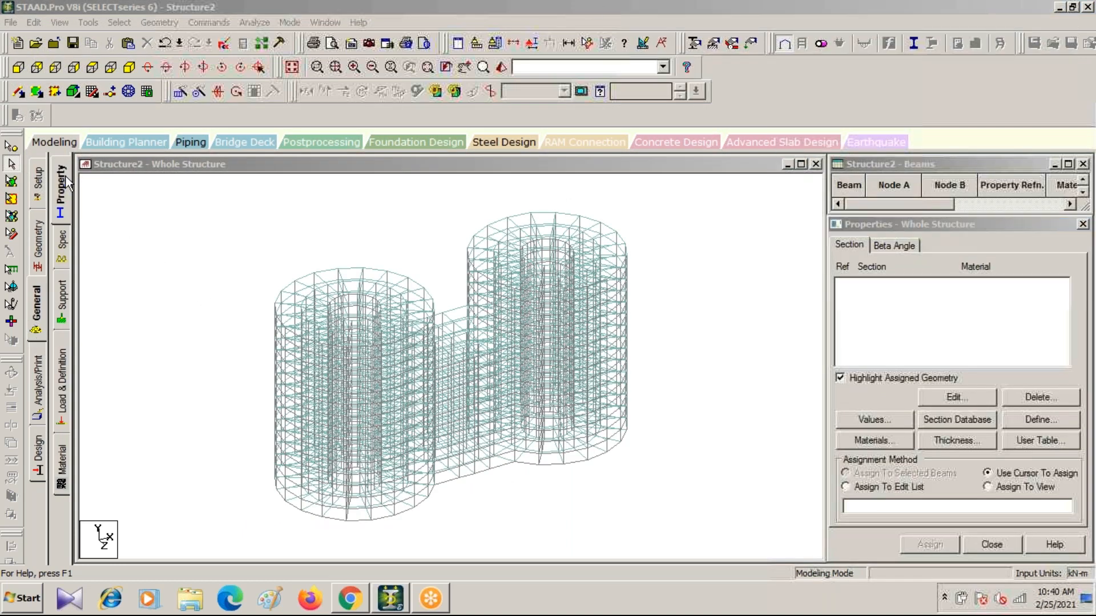
left_click(1045, 421)
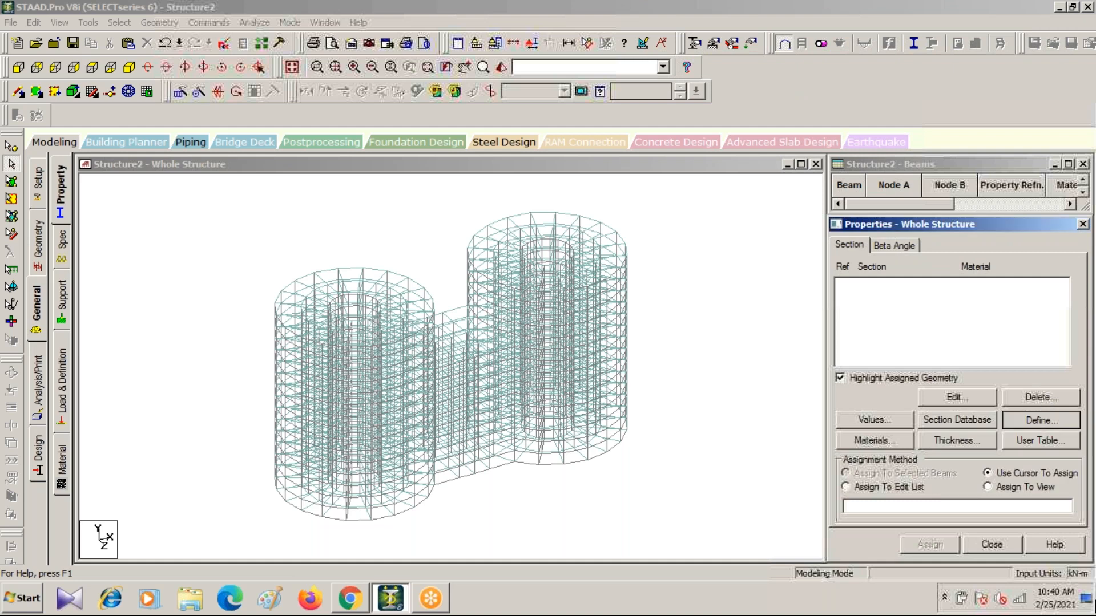
left_click(330, 172)
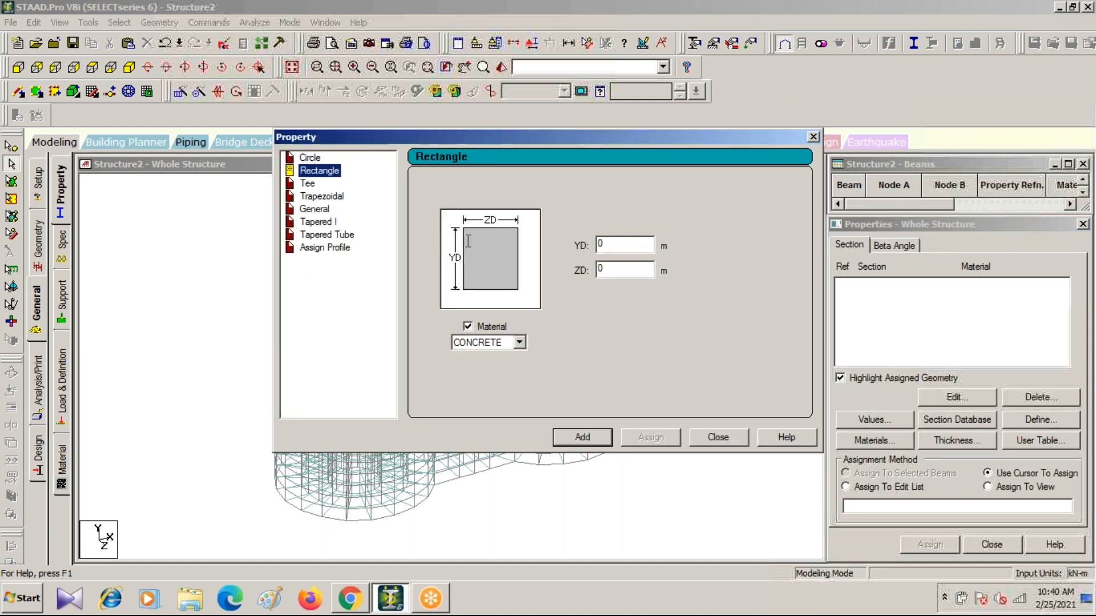
type(".5")
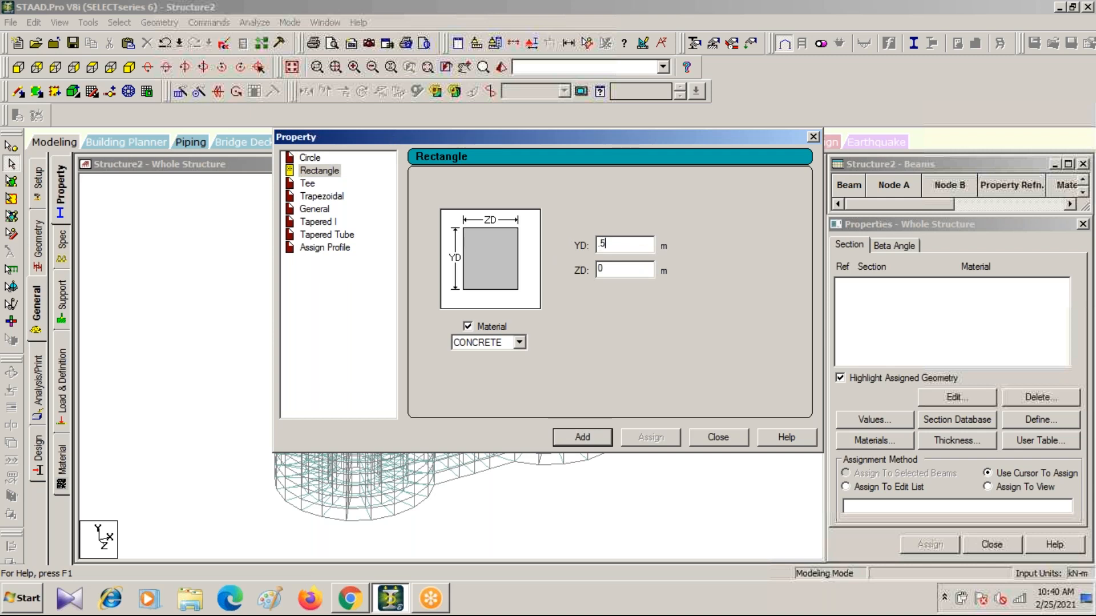
key("Tab")
type(".5")
left_click(587, 438)
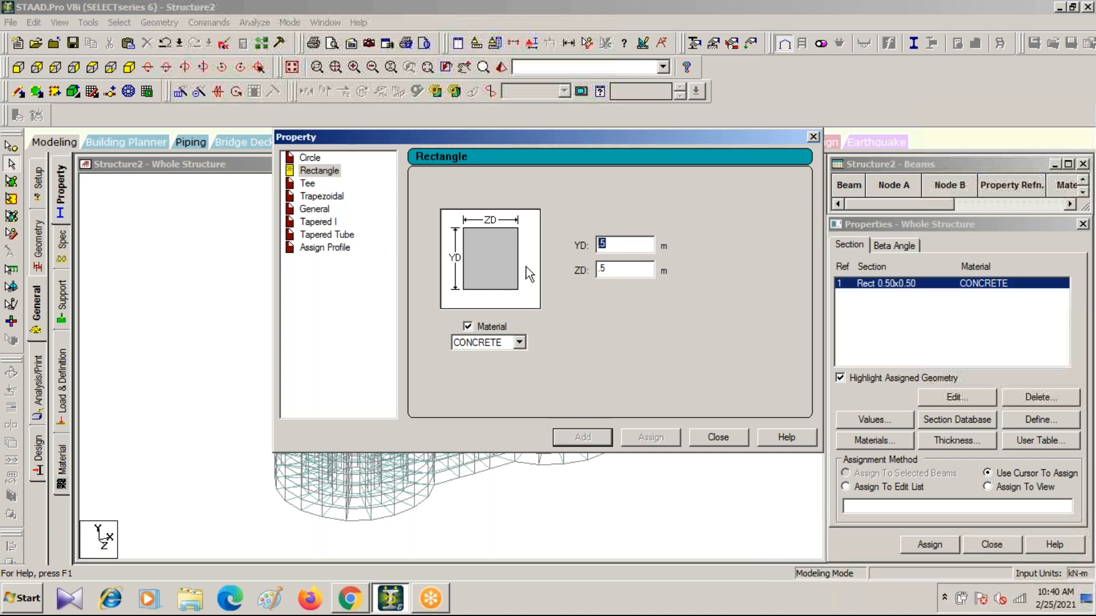
Add a second rectangular concrete section with YD 0.6 m and ZD 0.6 m, and close the property definition.
type(".6")
key("Tab")
type(".6")
left_click(581, 438)
left_click(814, 137)
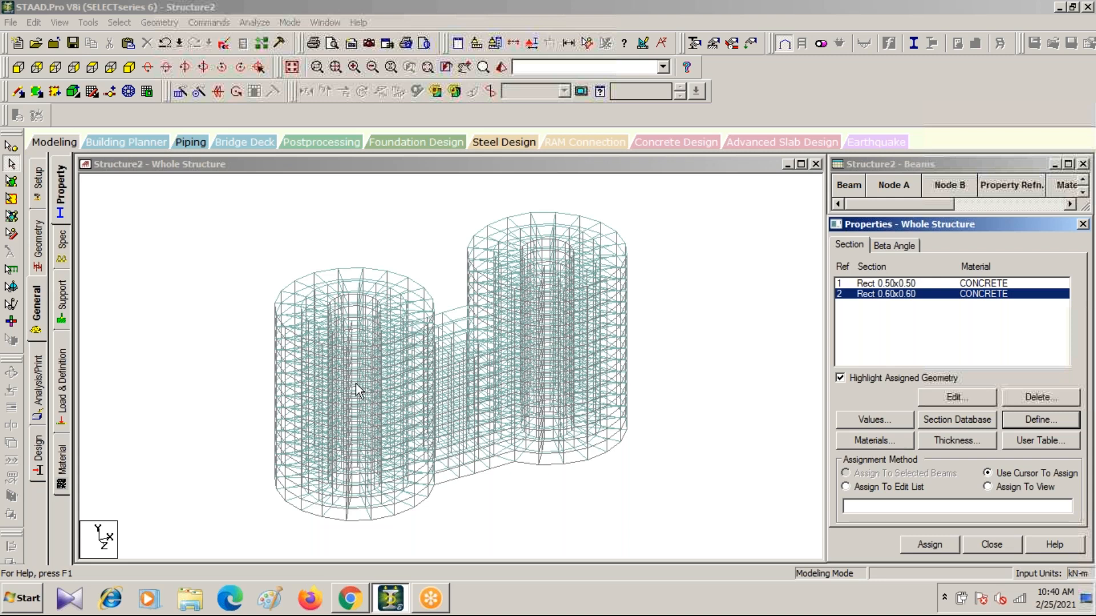
Define a concrete plate element thickness of 0.150 m at all four nodes.
left_click(958, 440)
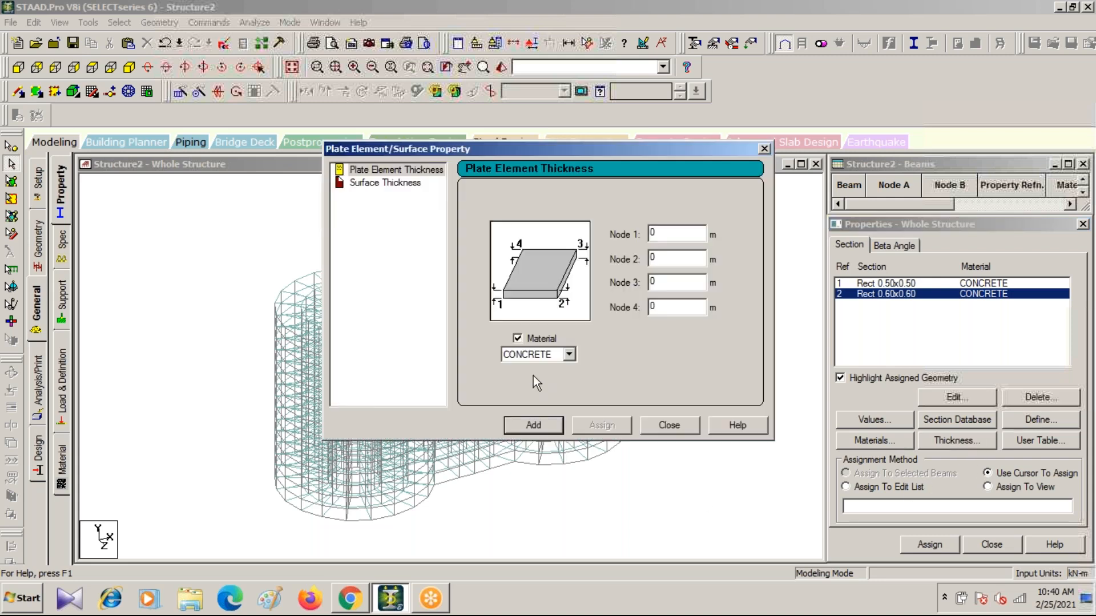
type(".150")
left_click(533, 425)
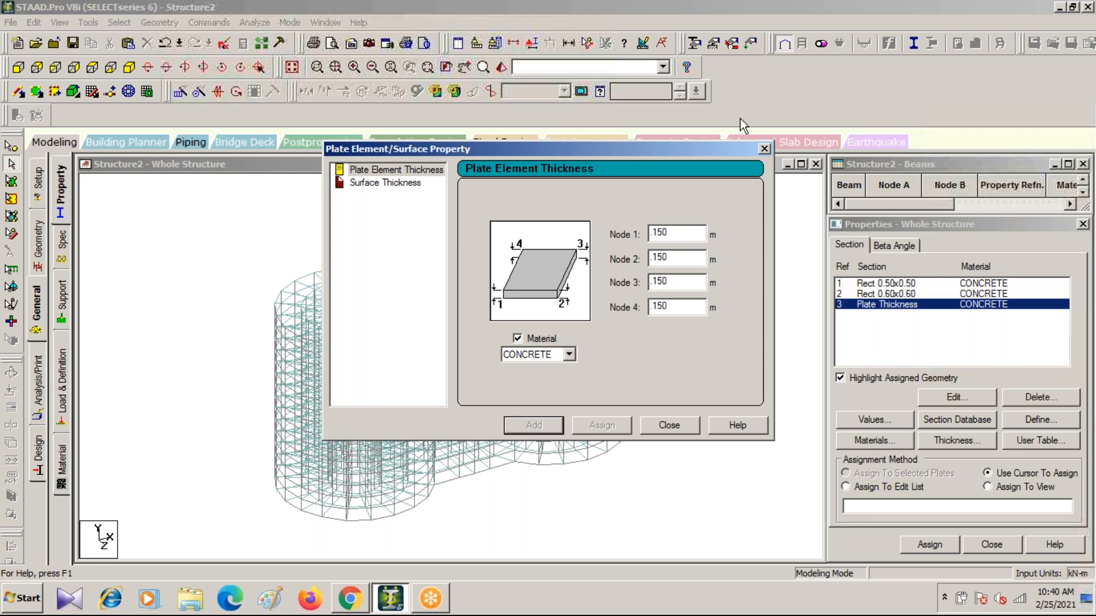
left_click(763, 149)
Choose the Rect 0.60x0.60 section with all beams parallel to Y selected, and clear the beam selection.
left_click(886, 293)
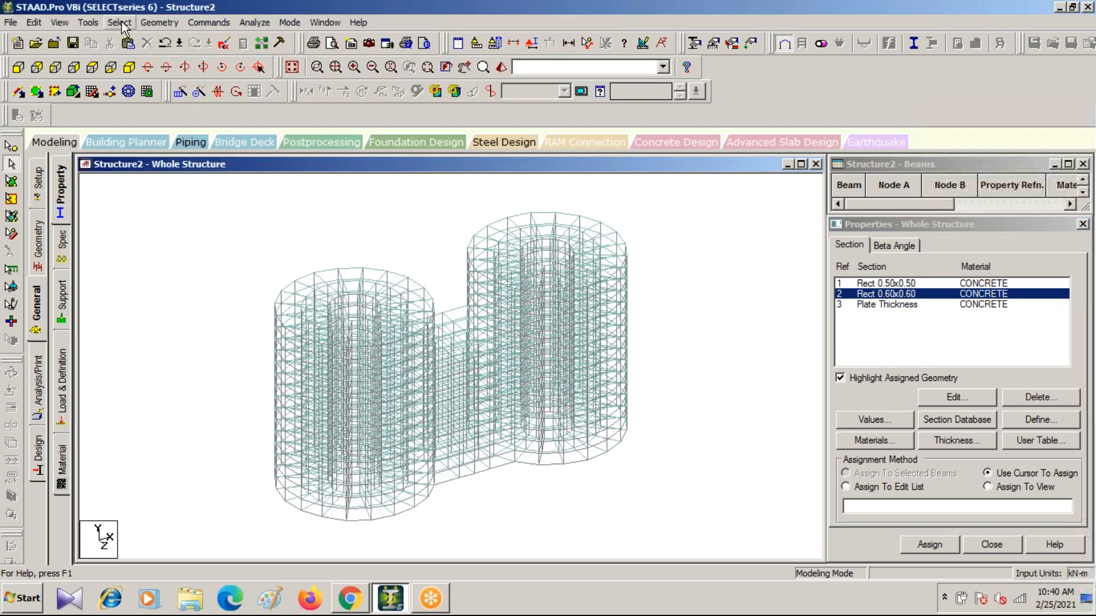
left_click(121, 22)
mouse_move(206, 296)
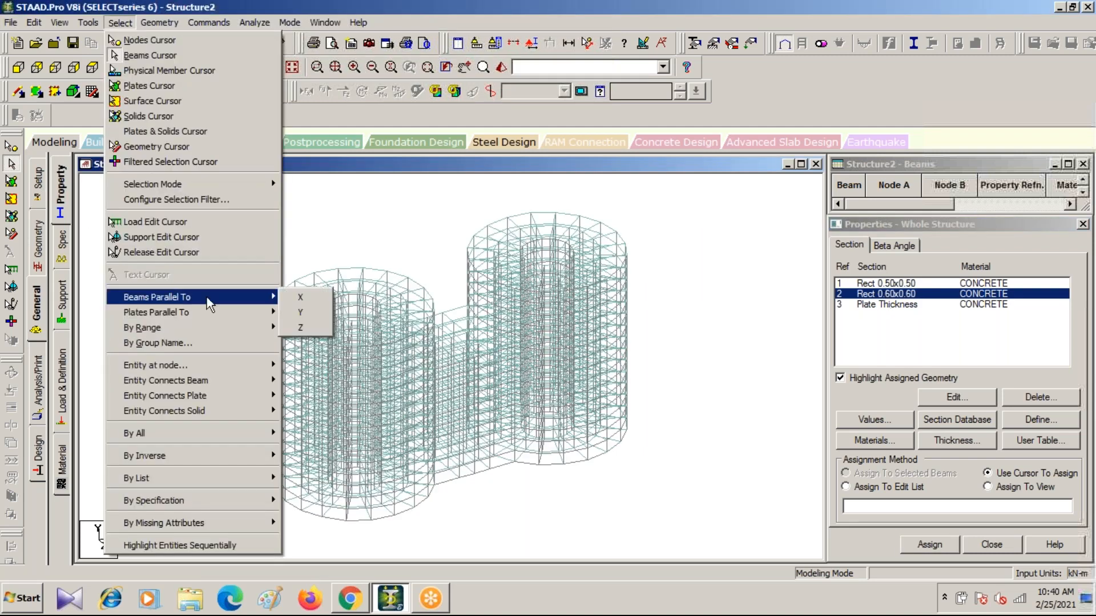
left_click(309, 315)
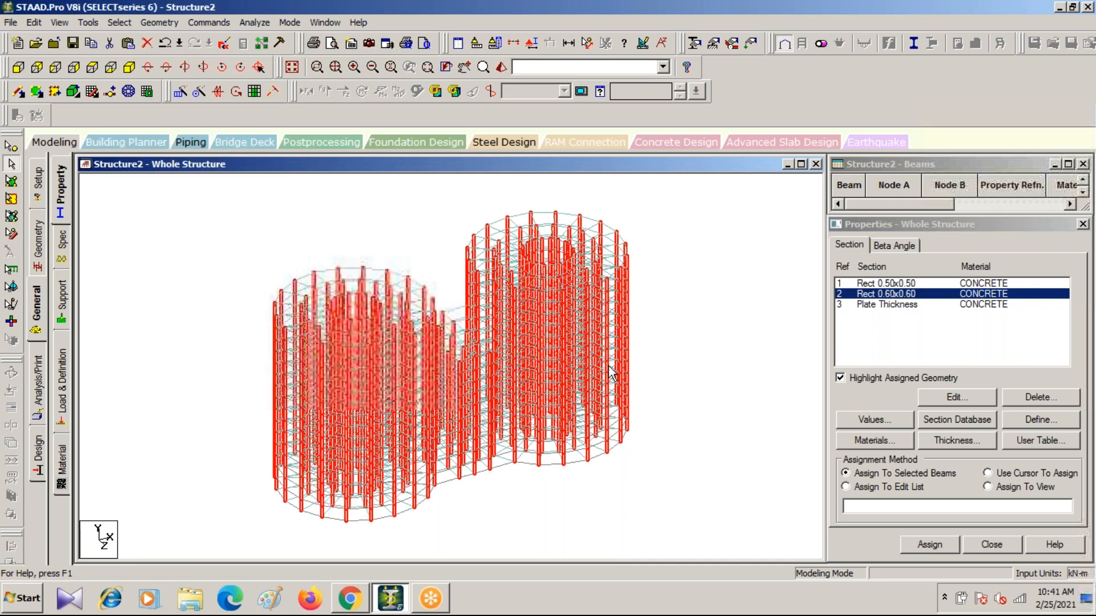
left_click(714, 329)
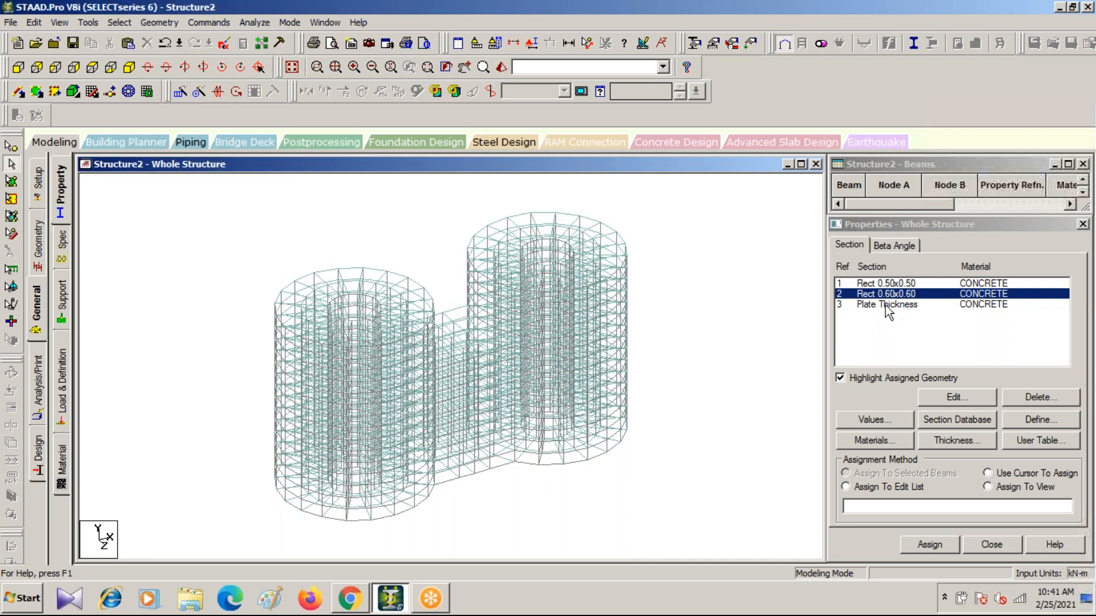
Show the whole structure in front view and go through the listed section properties, from Rect 0.50x0.50 to Plate Thickness.
left_click(887, 283)
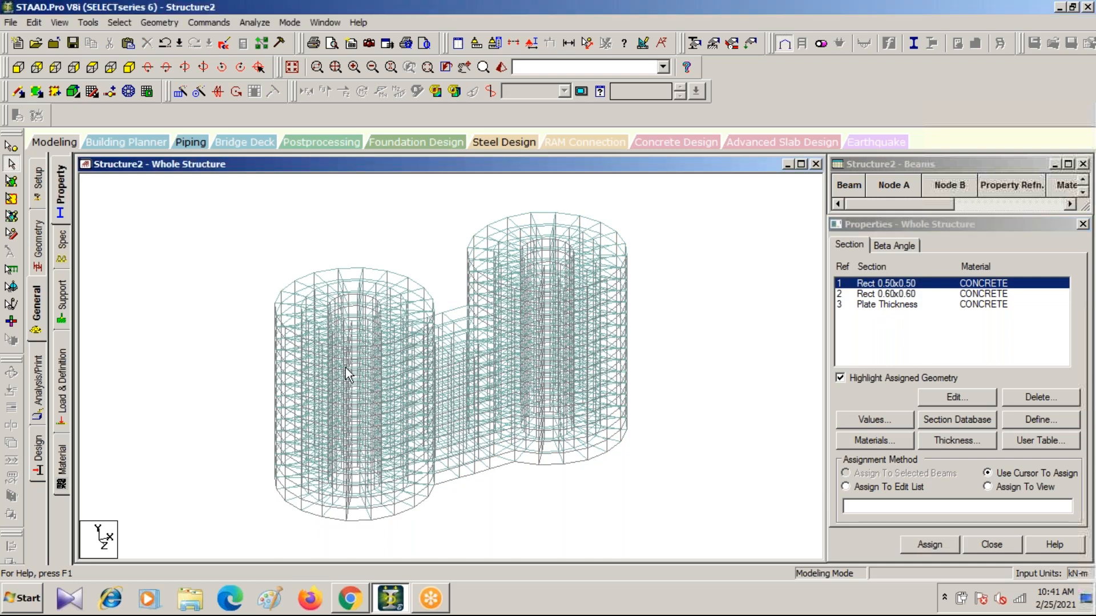
left_click(19, 67)
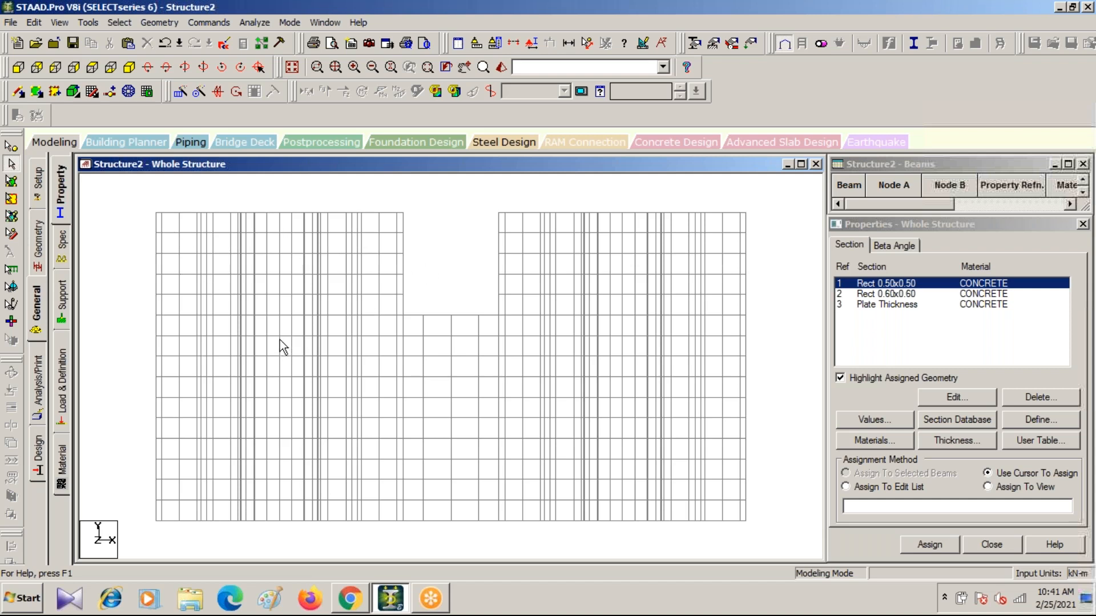
left_click(898, 295)
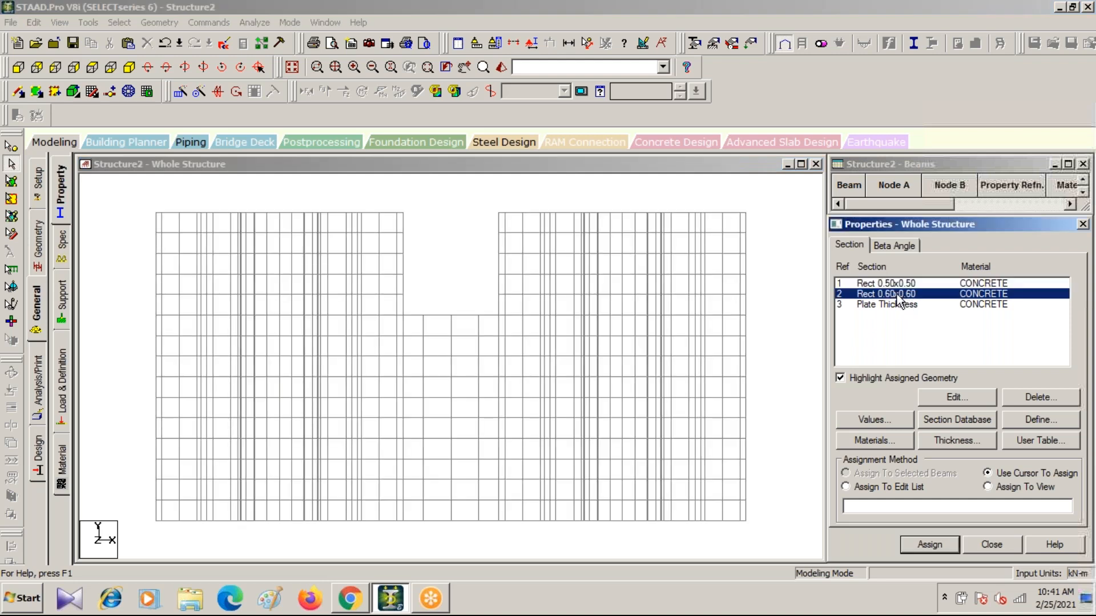
left_click(896, 304)
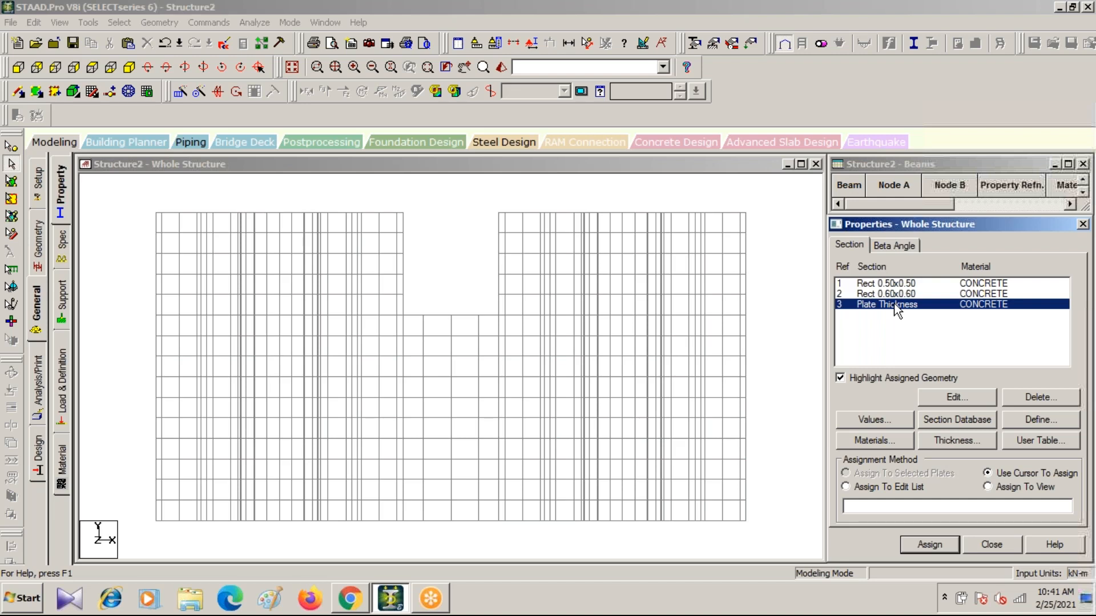
left_click(125, 242)
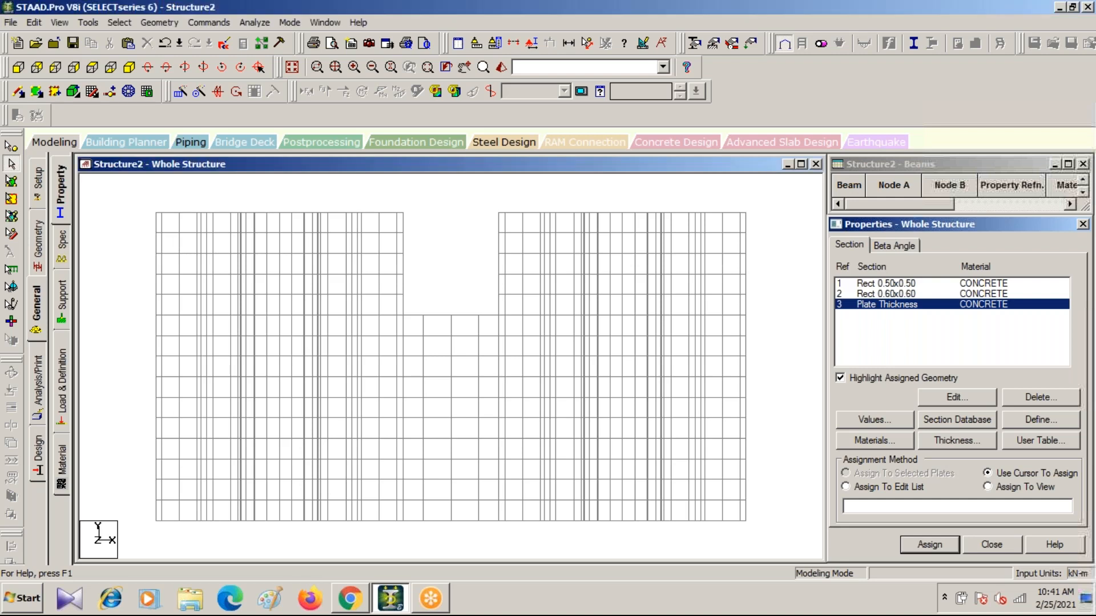
left_click(120, 22)
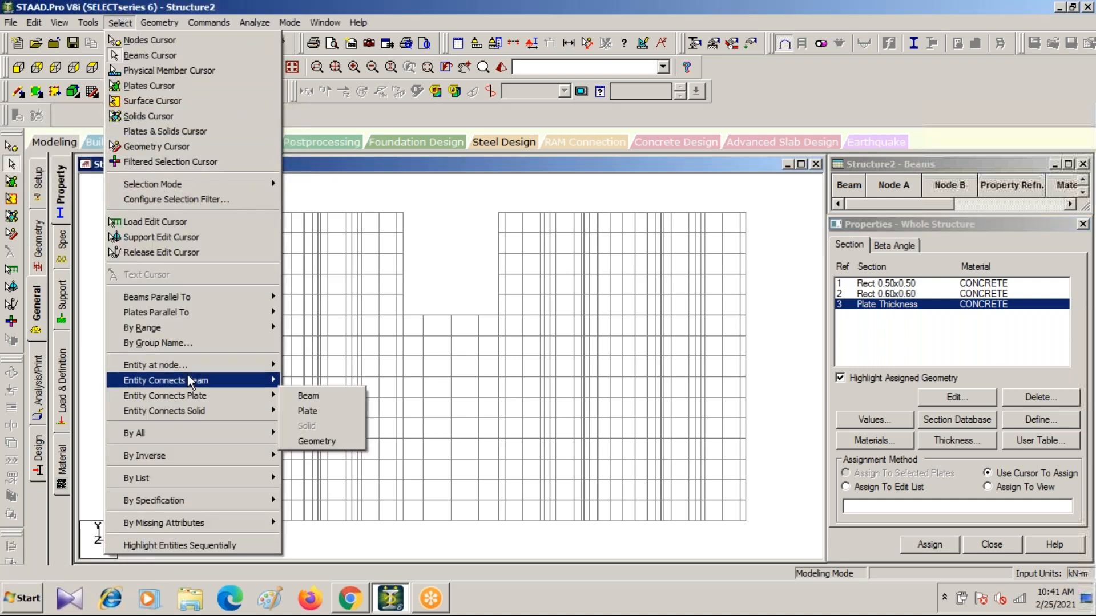
mouse_move(187, 367)
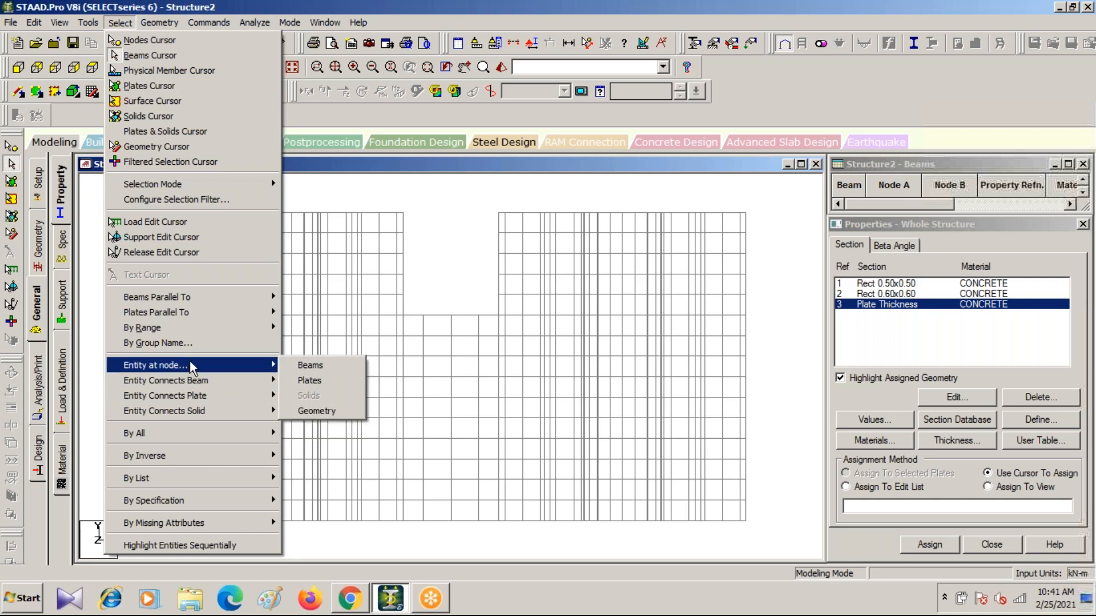
left_click(190, 343)
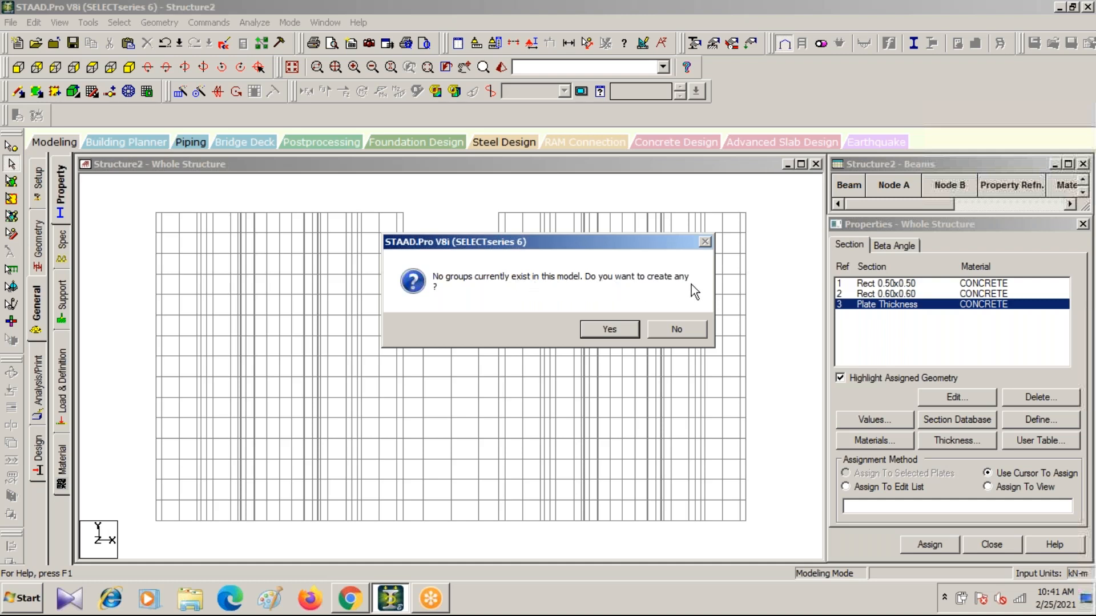
left_click(601, 330)
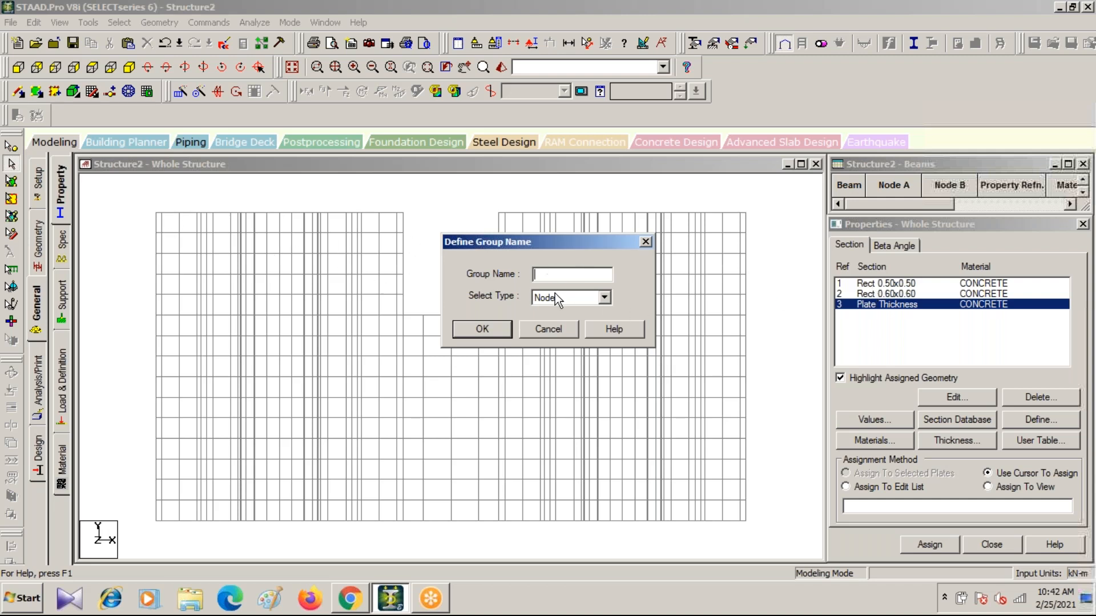
type("be")
type("l")
left_click(645, 241)
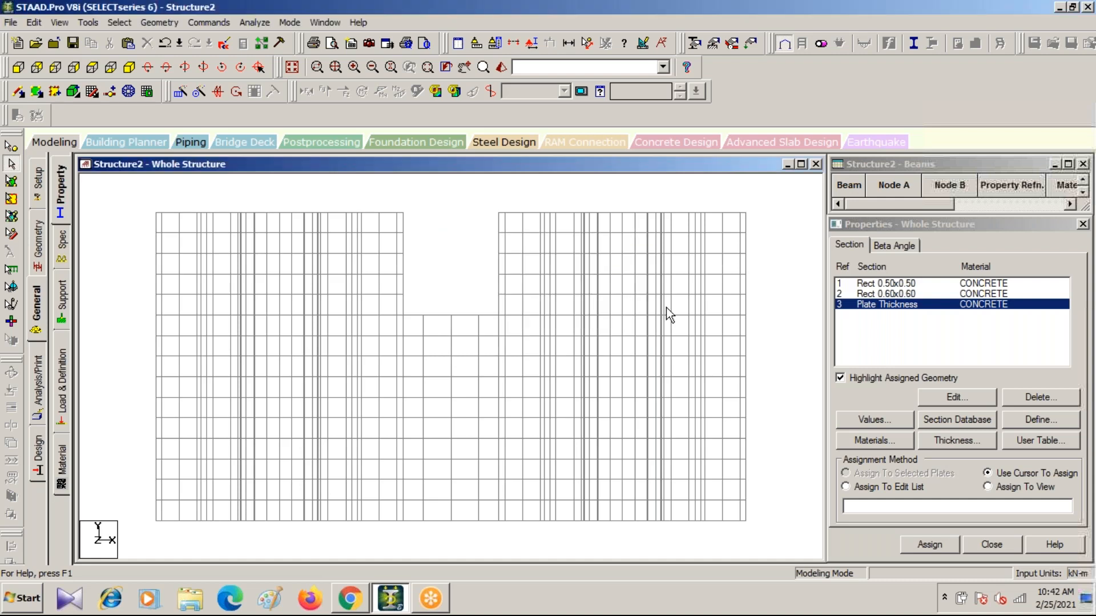
Create a new group named Beams with the type Beam, and move the group dialog clear of the model.
left_click(160, 23)
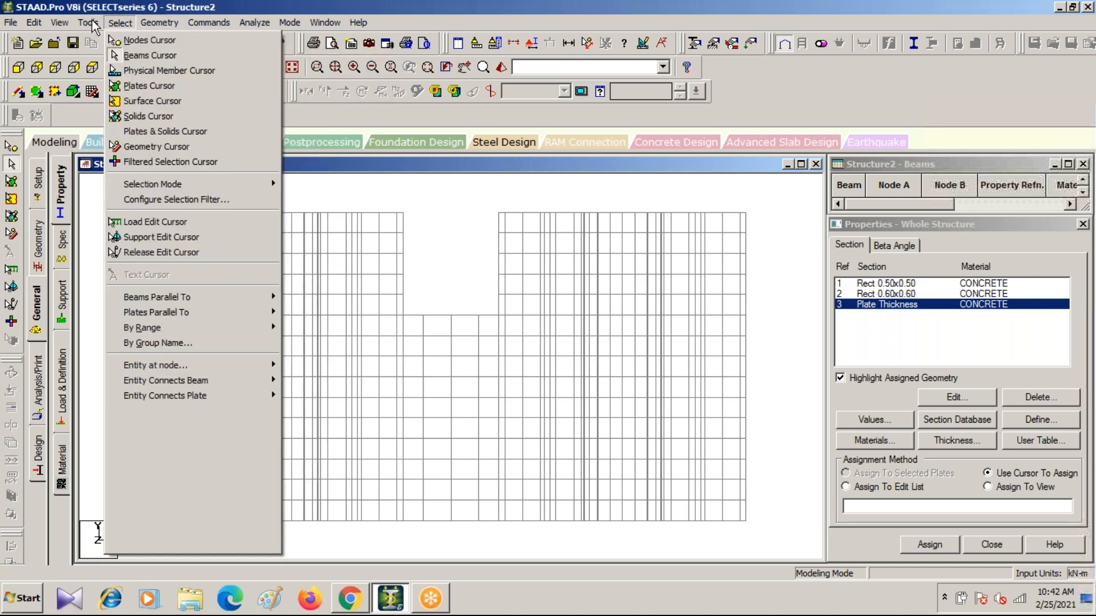
mouse_move(87, 23)
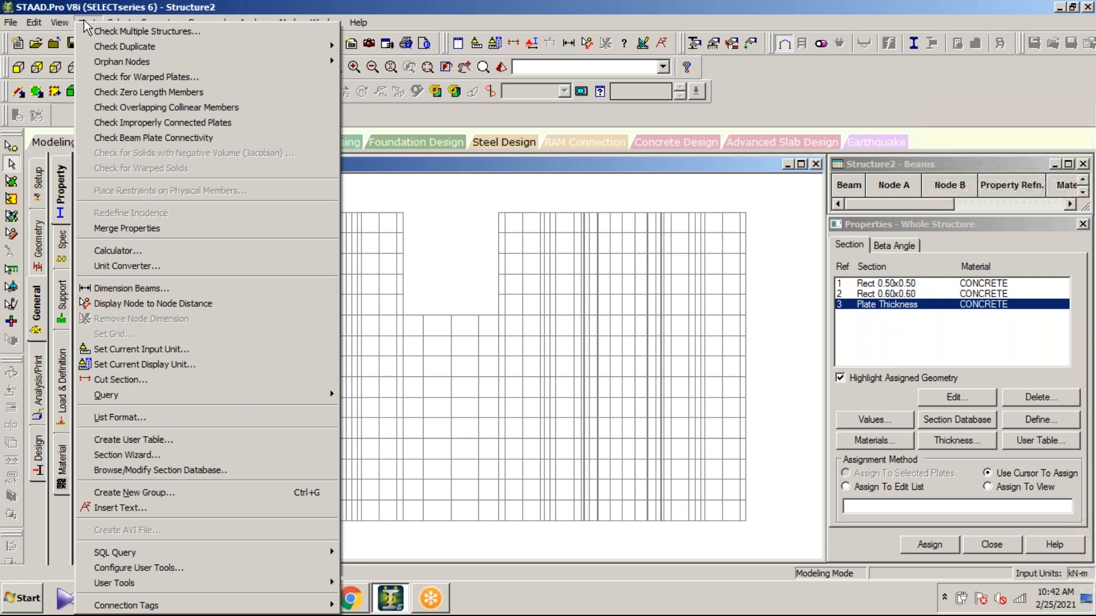
left_click(171, 494)
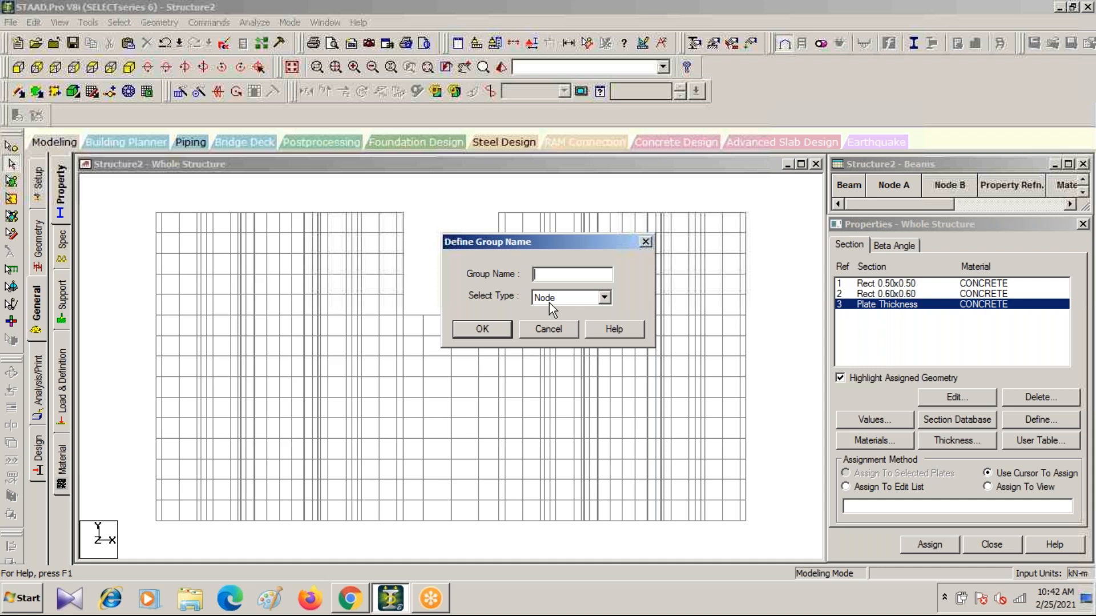
type("eams")
left_click(604, 297)
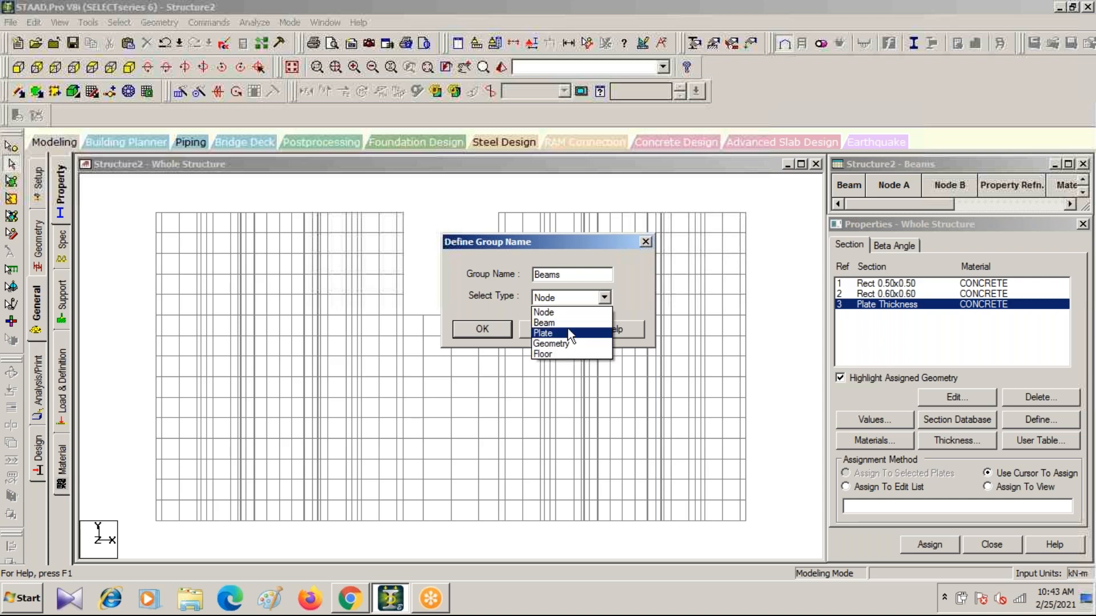
left_click(572, 318)
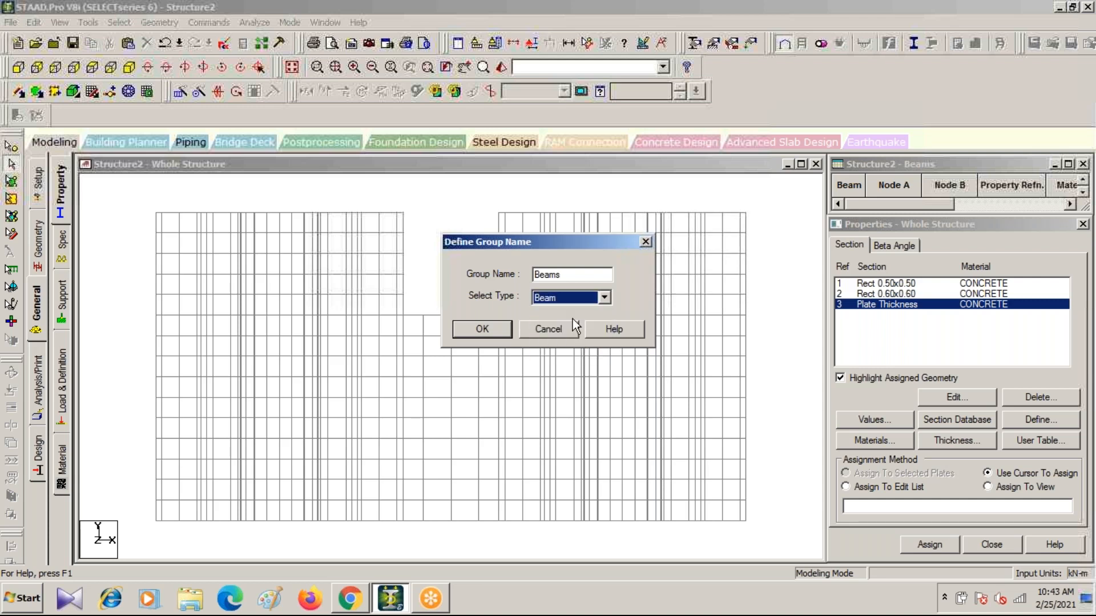
left_click(486, 329)
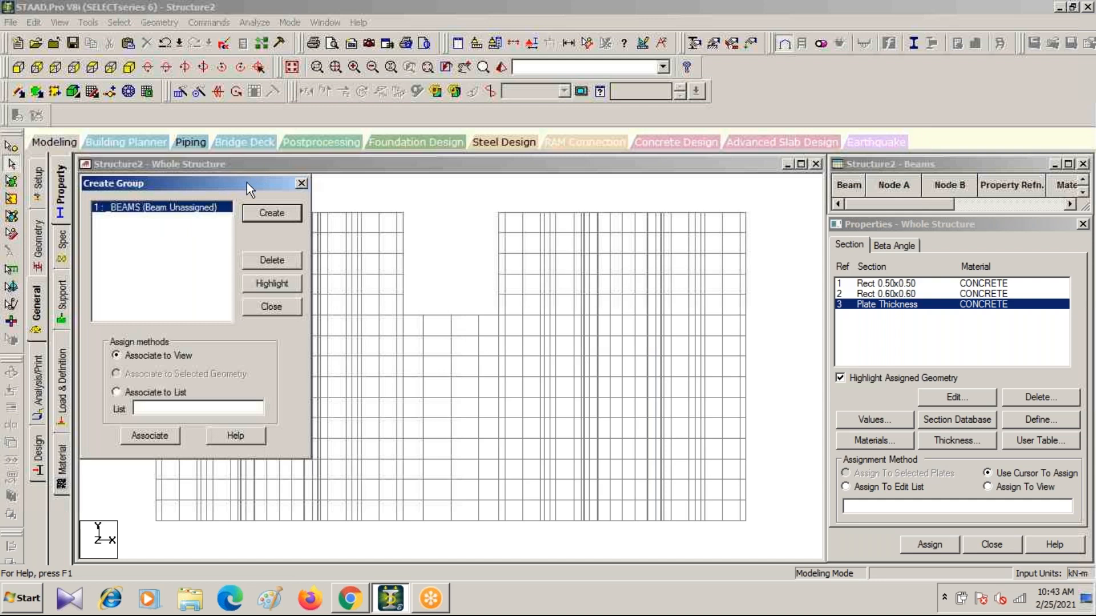
left_click_drag(246, 187, 1017, 172)
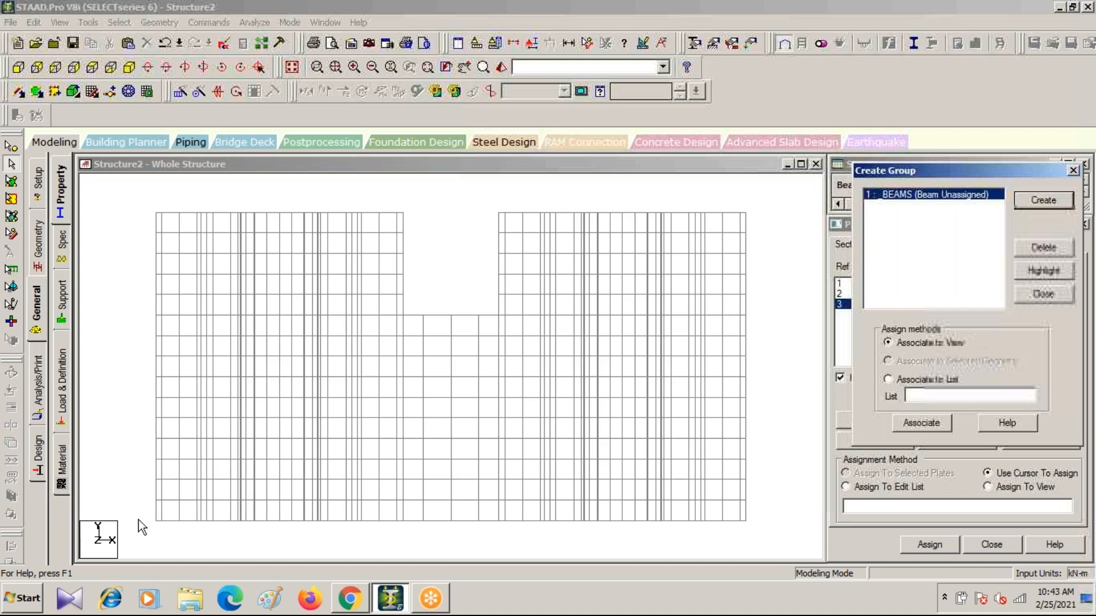
left_click_drag(144, 515, 758, 524)
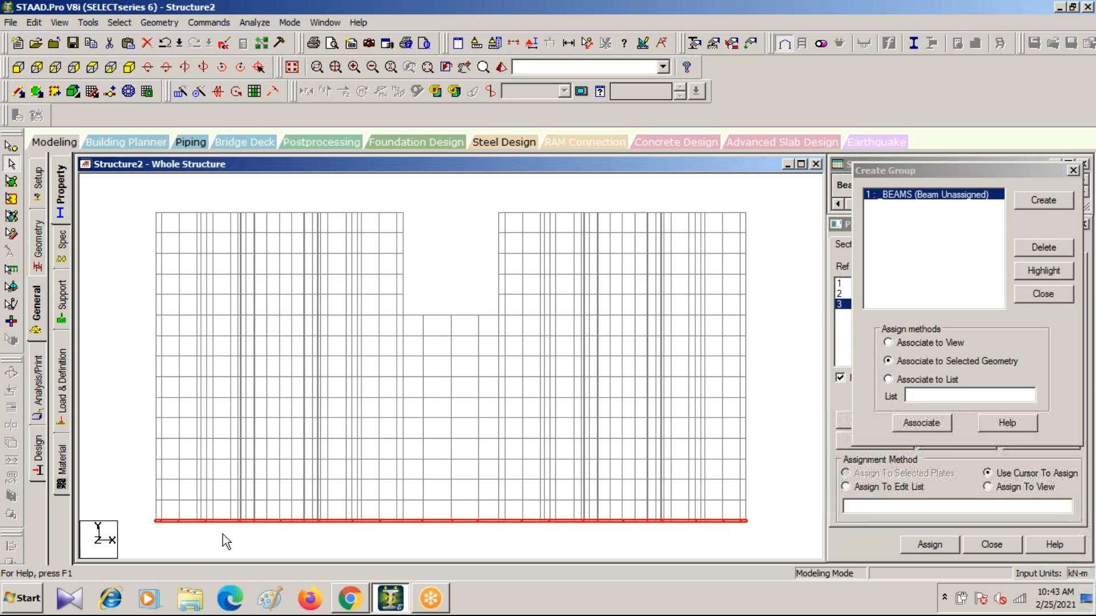
left_click(132, 501)
left_click_drag(148, 496, 749, 503)
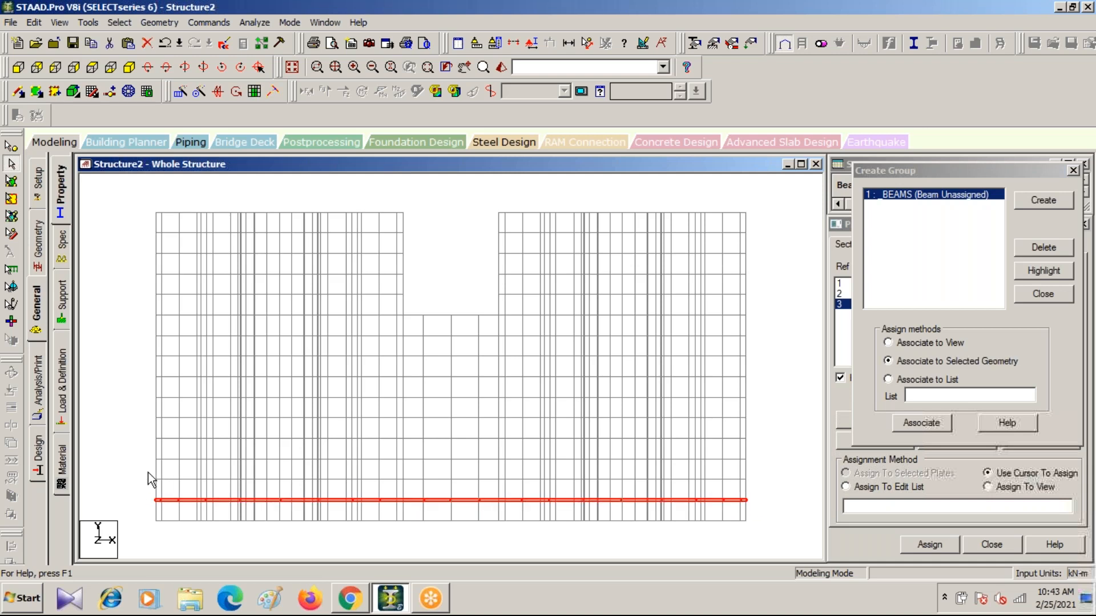
left_click(104, 420)
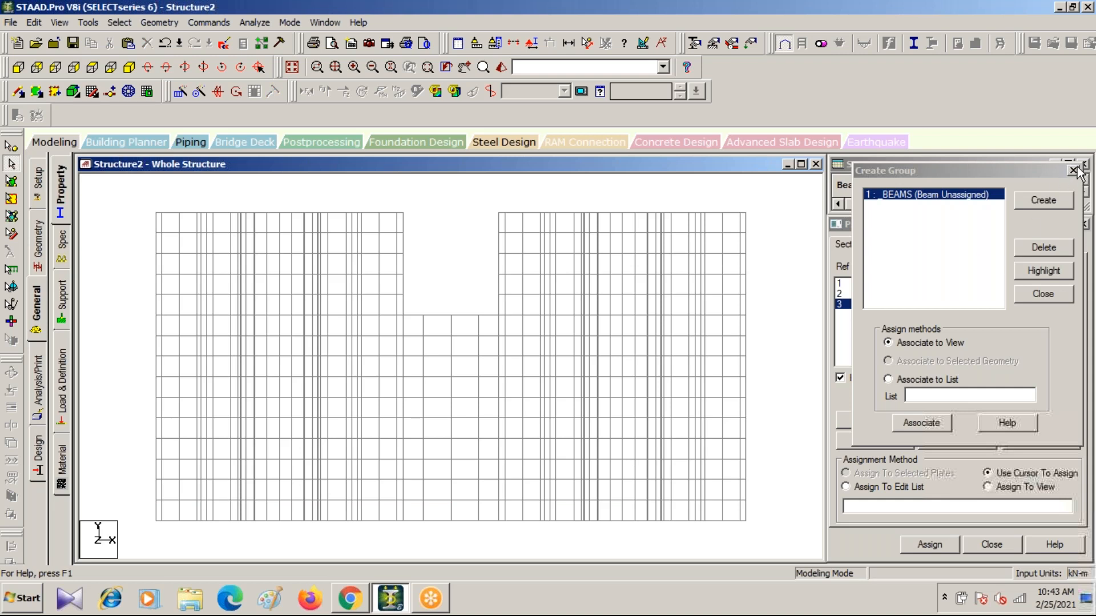
Select the horizontal beams of every floor level above the base, up to the roof level of both towers.
left_click_drag(145, 501, 765, 503)
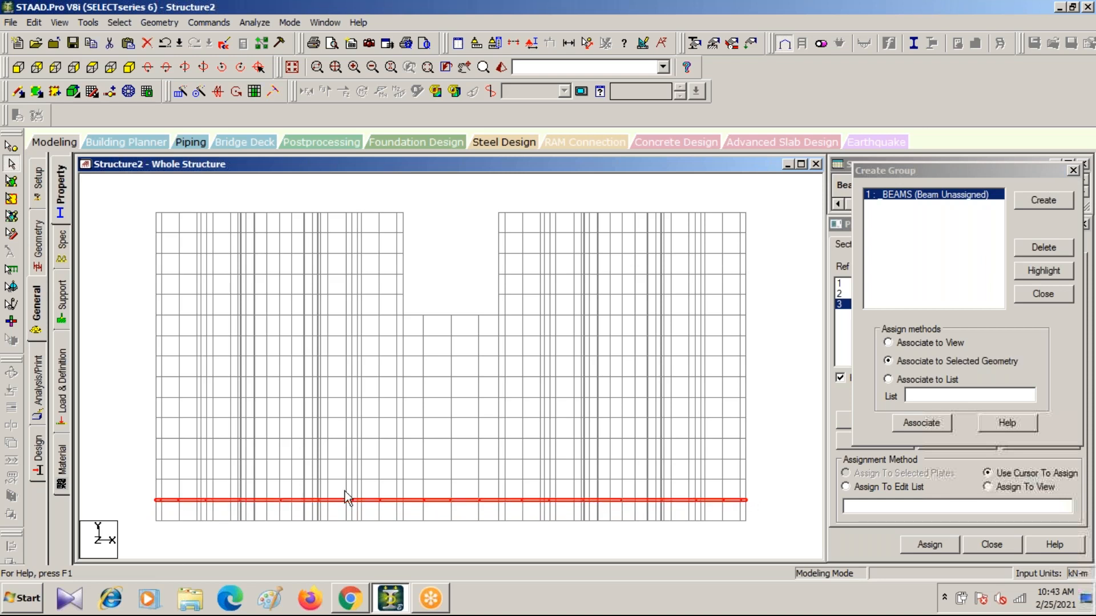
left_click_drag(147, 477, 766, 481)
left_click_drag(138, 456, 753, 466)
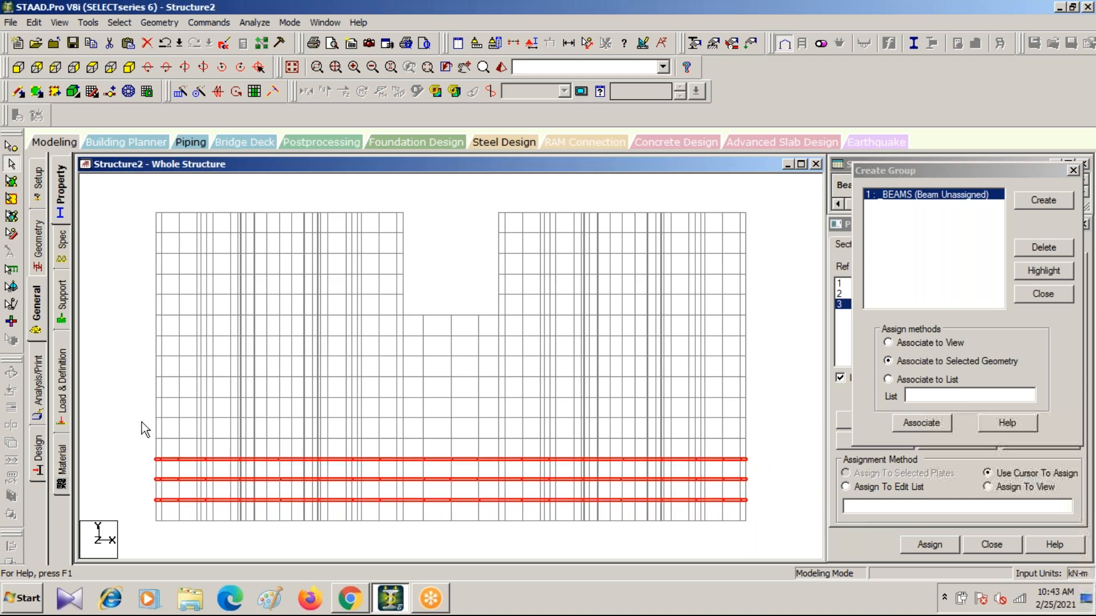
left_click_drag(142, 444, 306, 451)
left_click_drag(718, 449, 765, 443, "ctrl")
left_click_drag(141, 412, 760, 420, "ctrl")
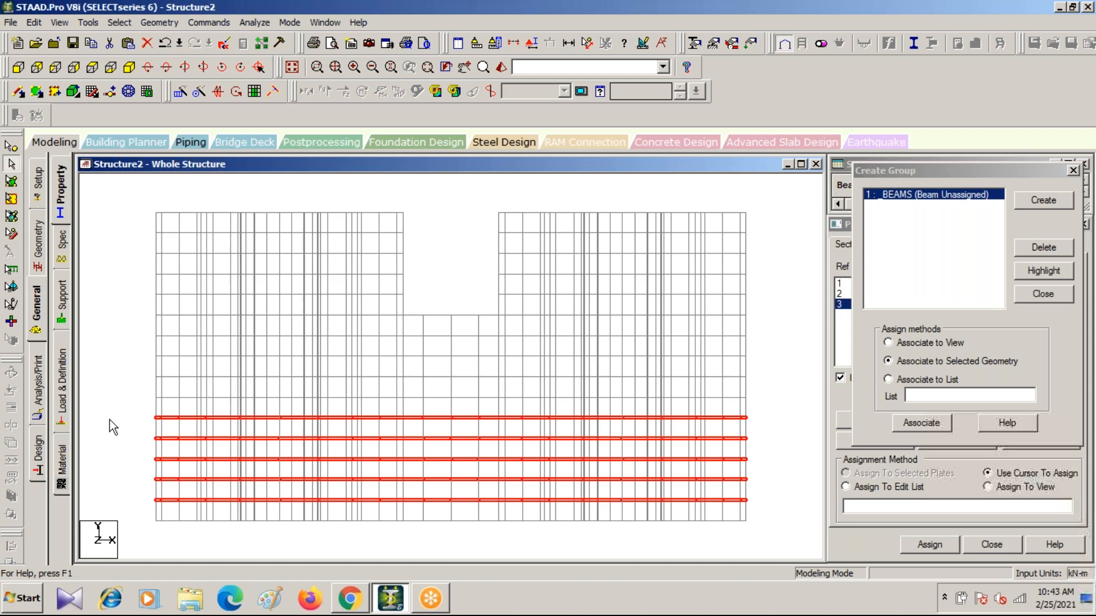
left_click_drag(145, 399, 765, 392, "ctrl")
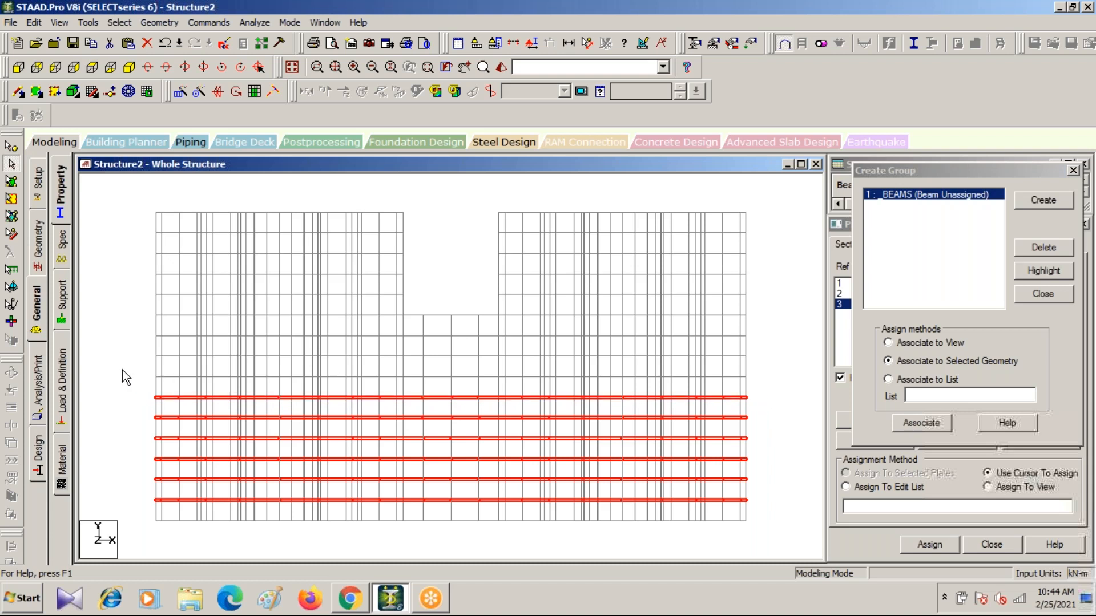
left_click_drag(145, 377, 758, 378, "ctrl")
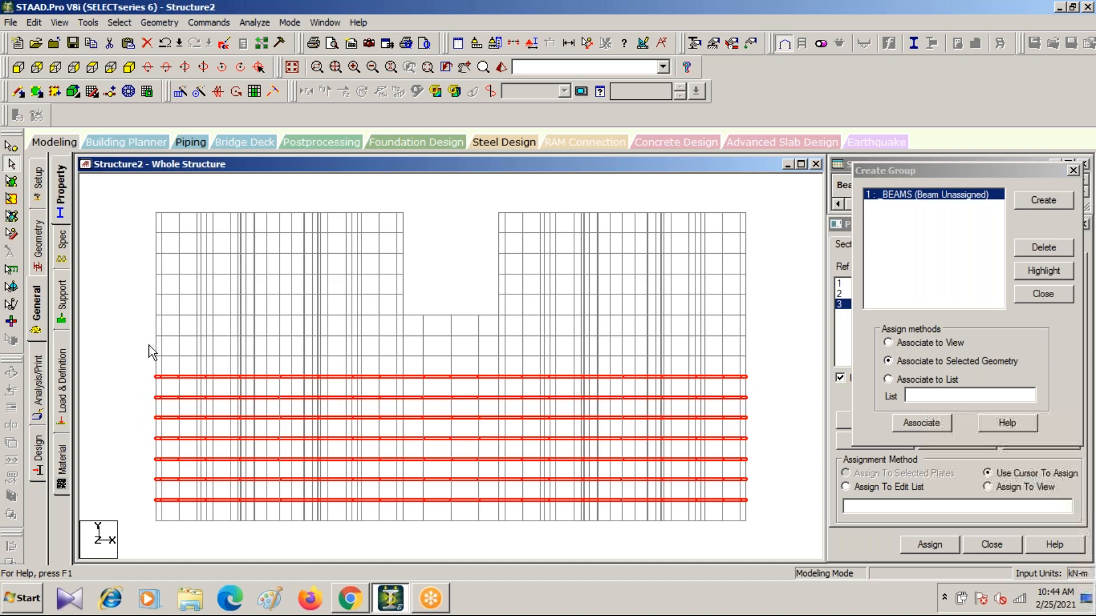
left_click_drag(148, 350, 773, 357, "ctrl")
left_click_drag(146, 333, 772, 340, "ctrl")
left_click_drag(144, 314, 782, 317, "ctrl")
left_click_drag(146, 289, 756, 297, "ctrl")
left_click_drag(149, 274, 770, 276, "ctrl")
left_click_drag(145, 250, 756, 256, "ctrl")
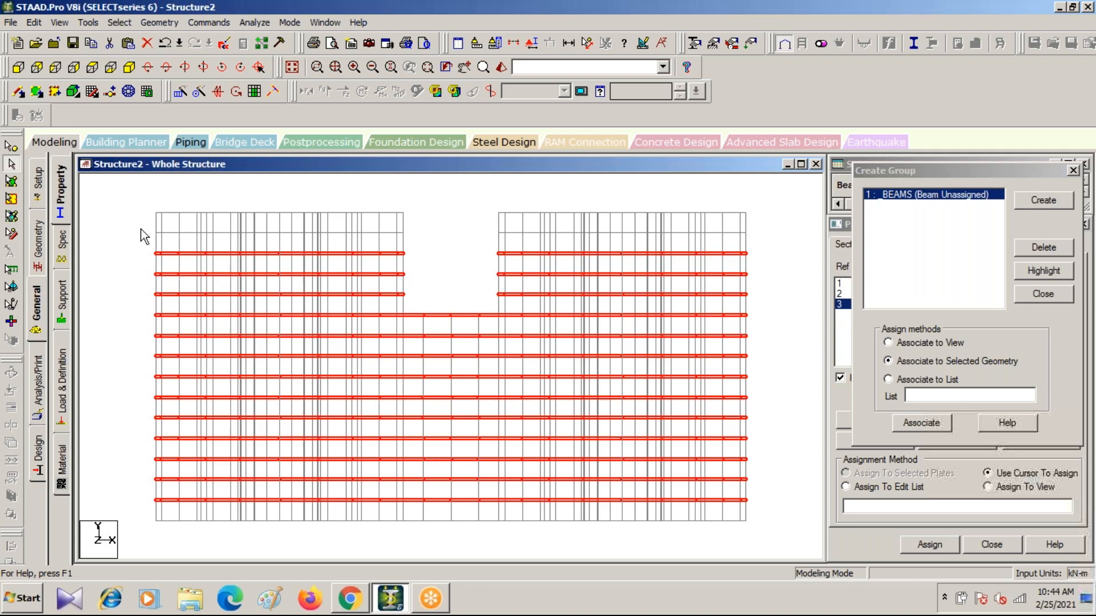
left_click_drag(142, 228, 759, 235, "ctrl")
left_click_drag(150, 208, 761, 215, "ctrl")
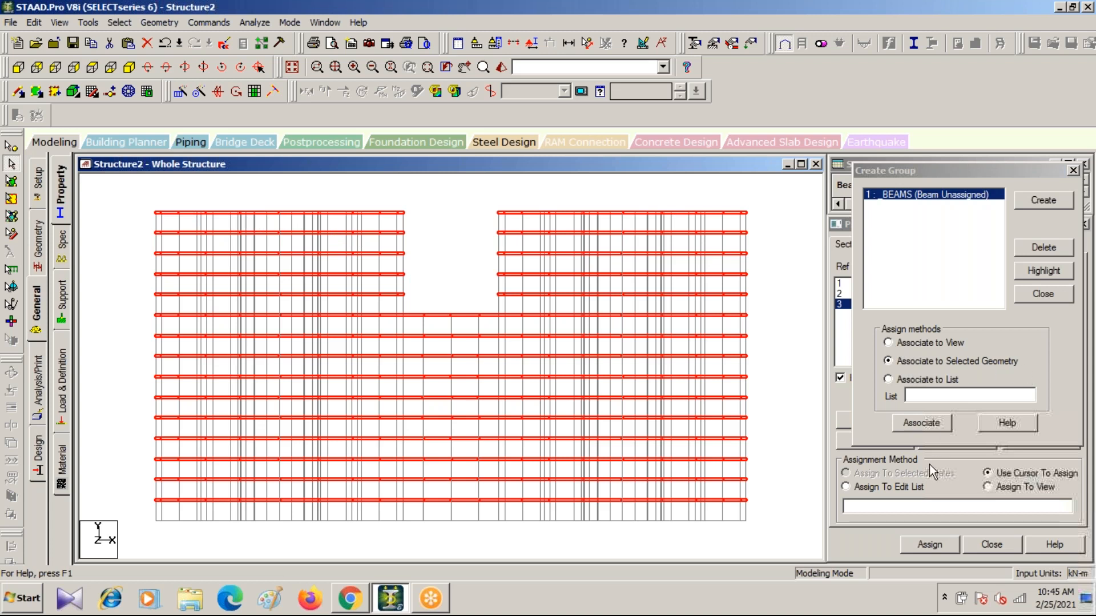
Associate the selected floor beams with the Beams group, close the group dialog and clear the selection.
left_click(922, 423)
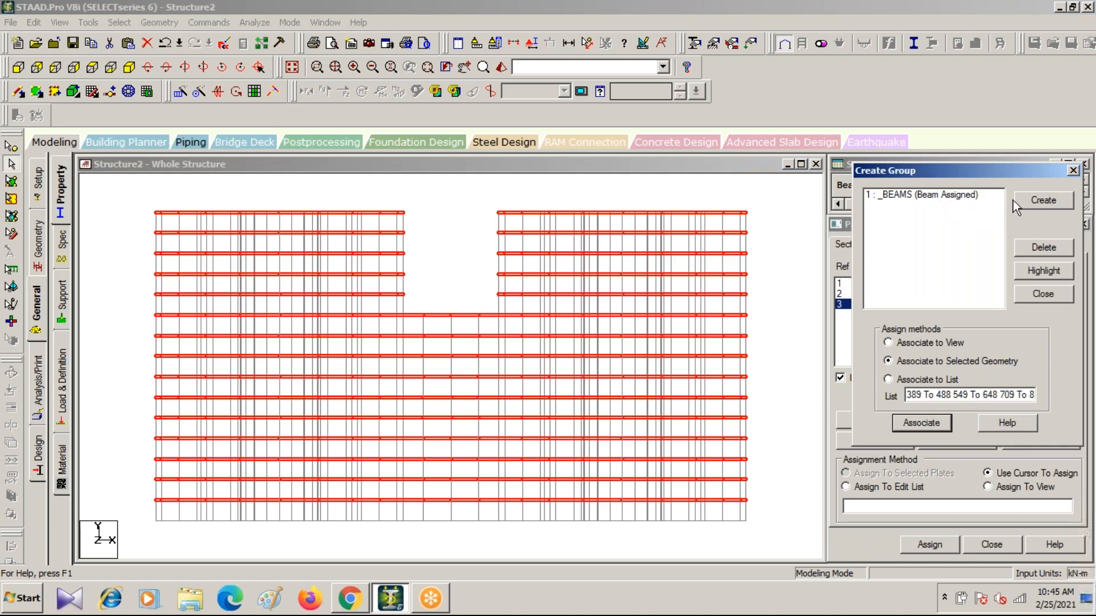
left_click(1073, 171)
left_click(792, 362)
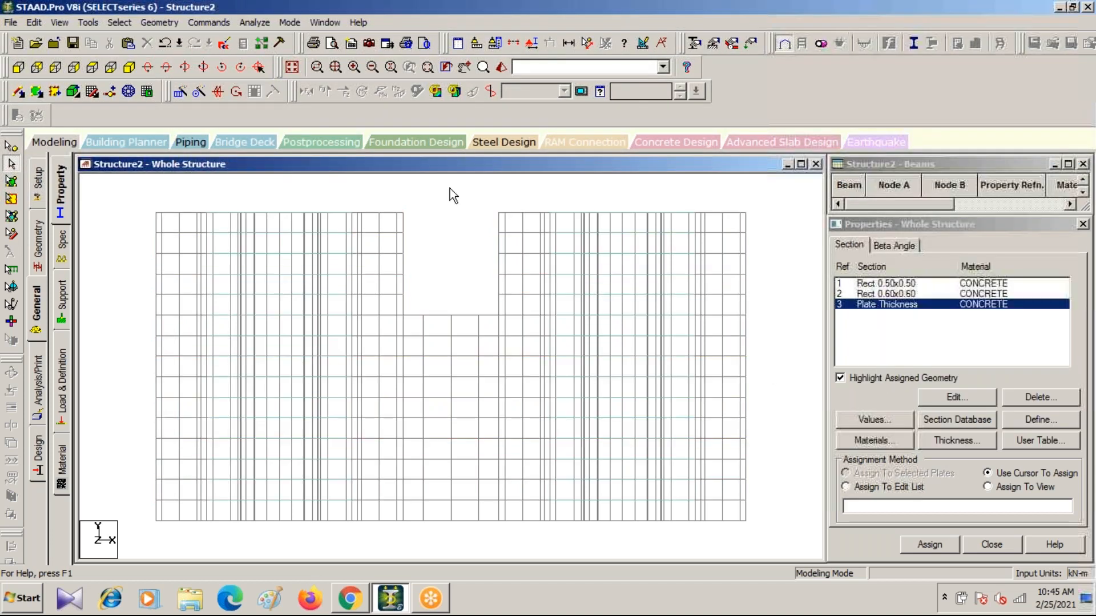
Choose the Rect 0.50x0.50 section in isometric view and select all members of the BEAMS group by group name.
left_click(129, 67)
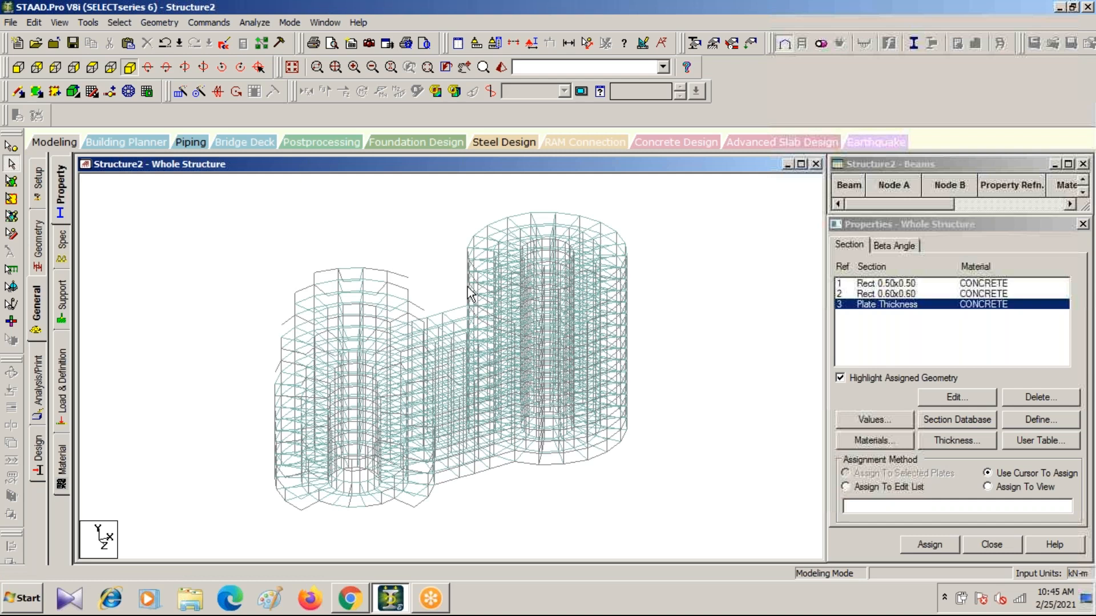
left_click(873, 284)
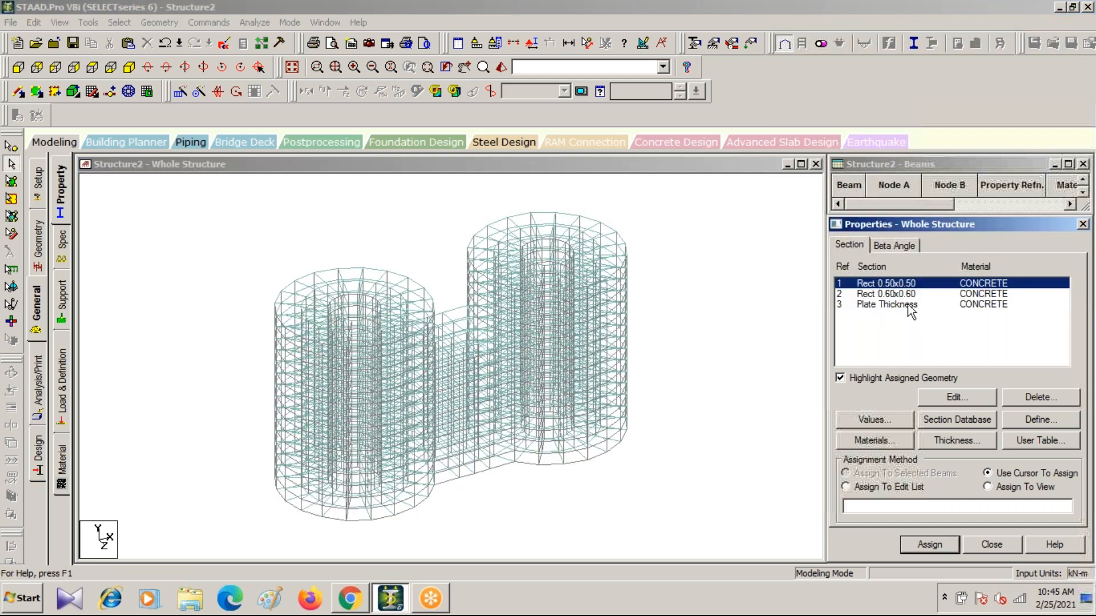
left_click(257, 226)
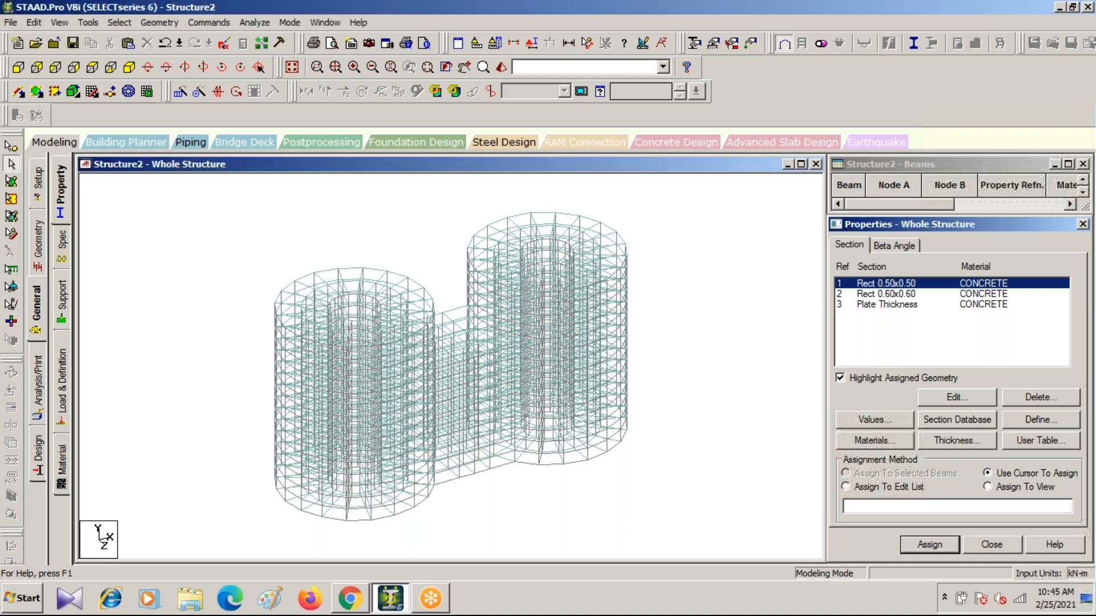
left_click(110, 20)
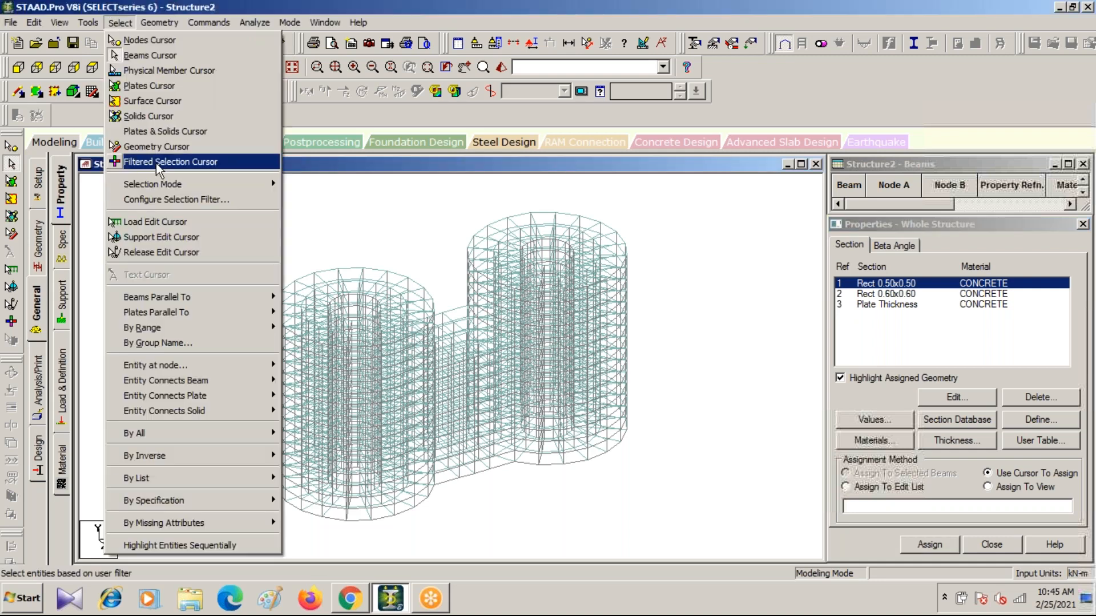
mouse_move(173, 303)
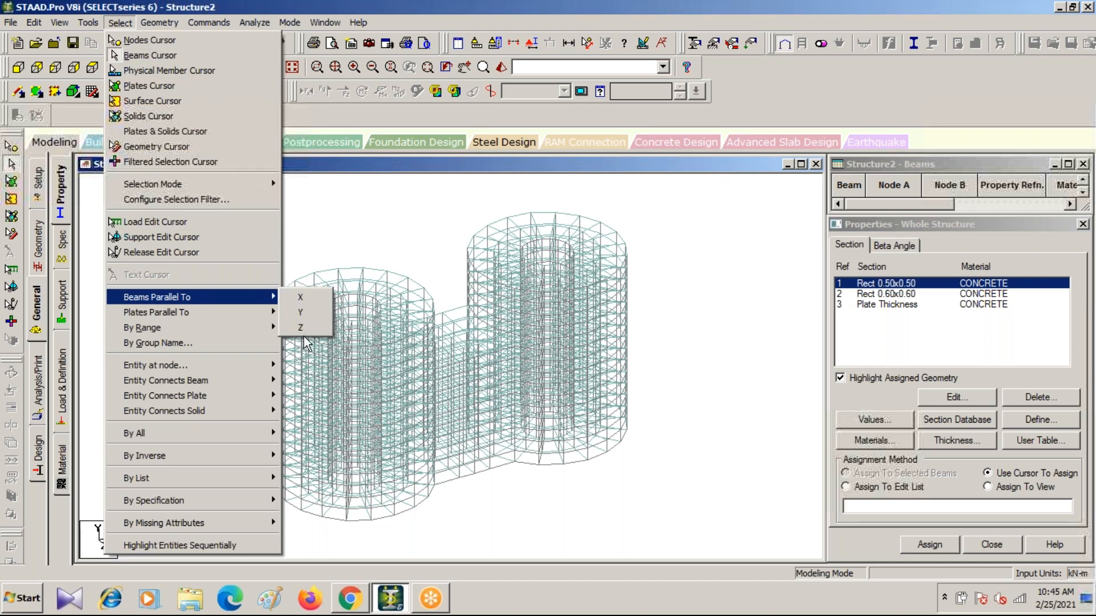
mouse_move(221, 412)
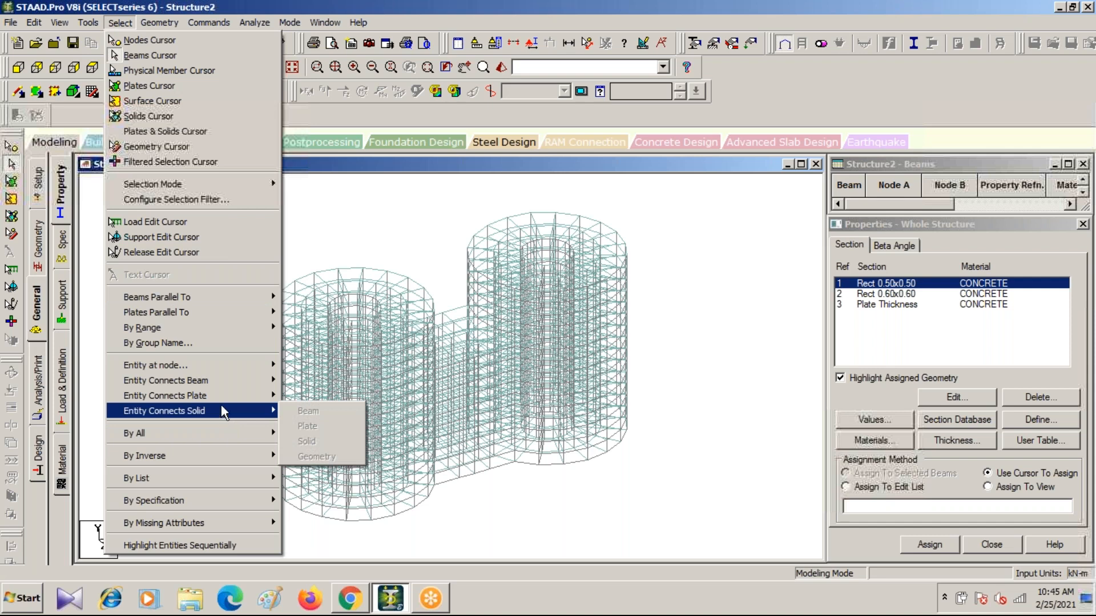
left_click(217, 343)
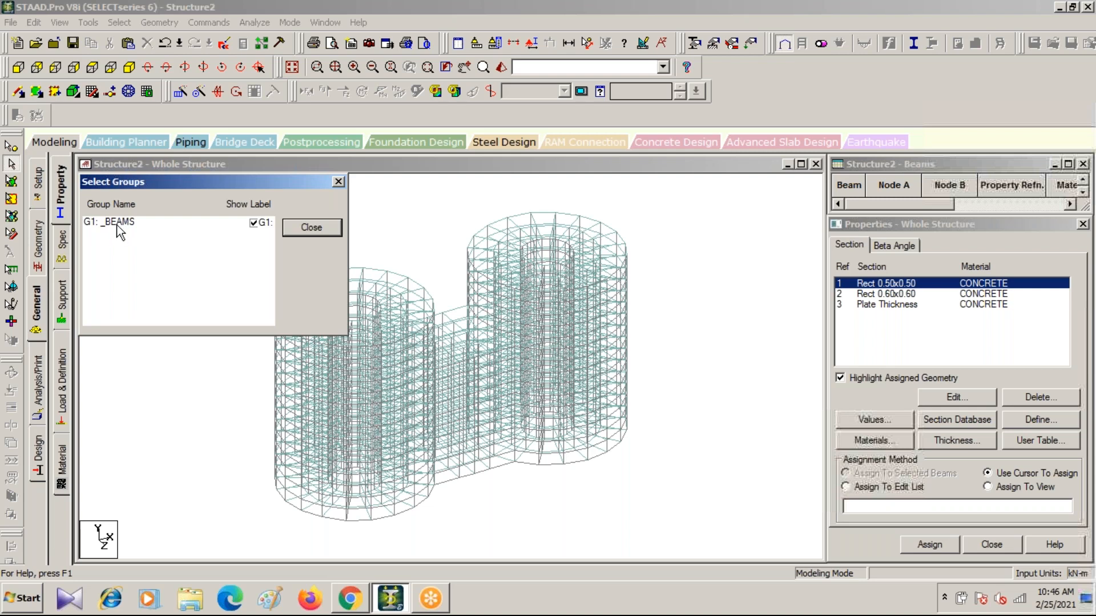
left_click(120, 222)
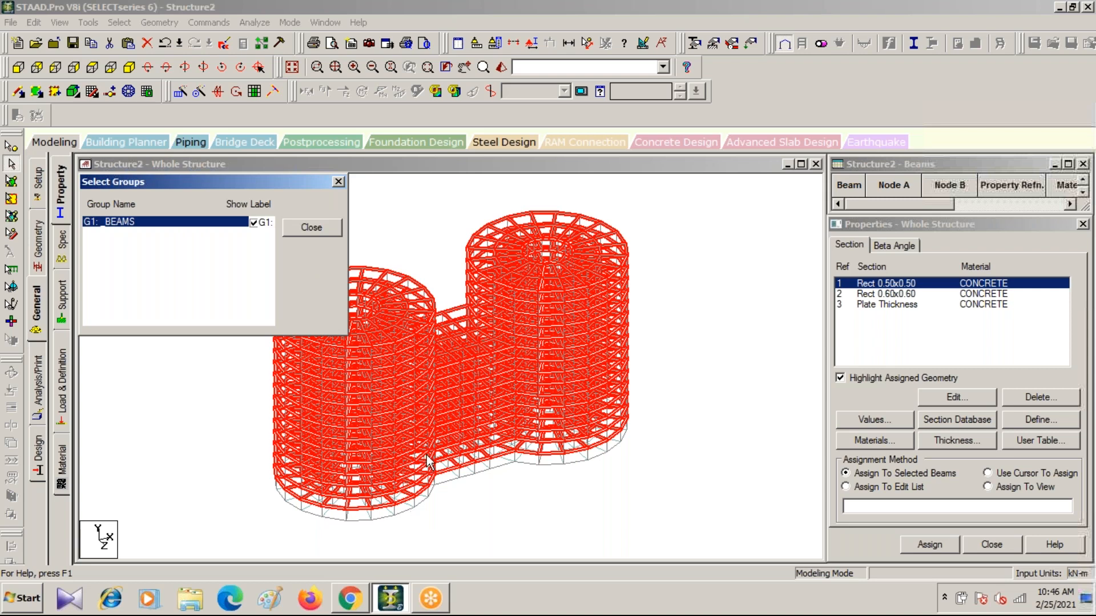
Close the group selection and assign Rect 0.50x0.50 to the selected floor beams.
left_click(15, 69)
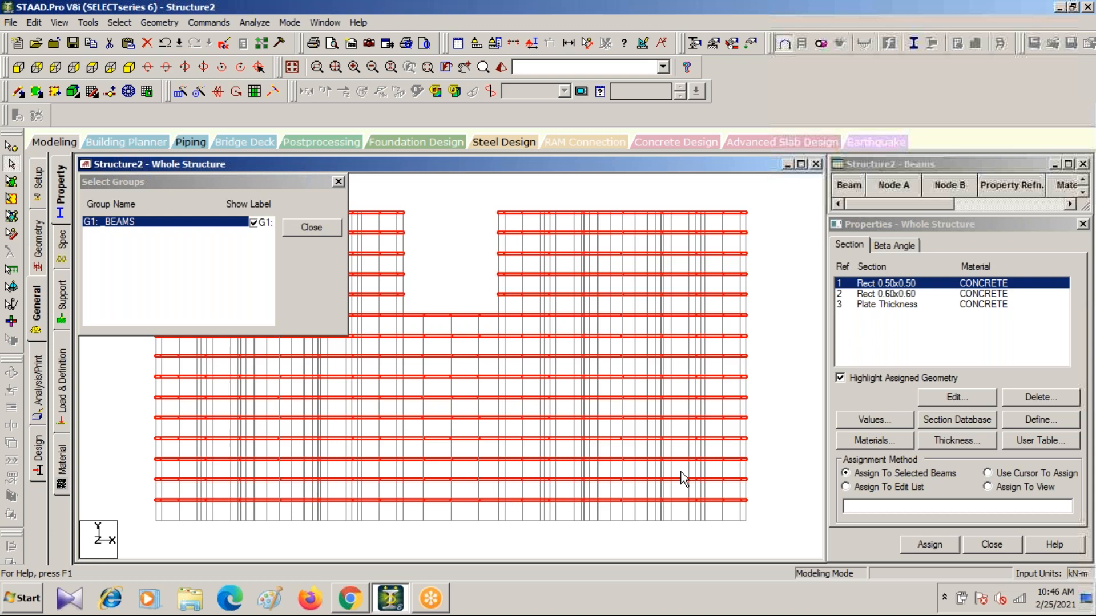
left_click(339, 182)
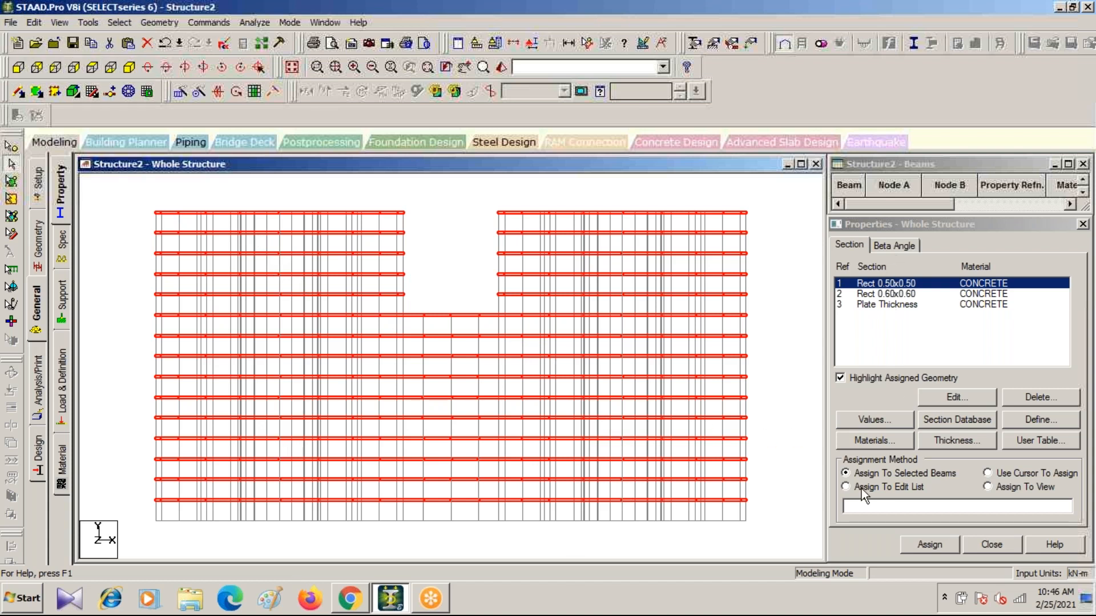
left_click(924, 545)
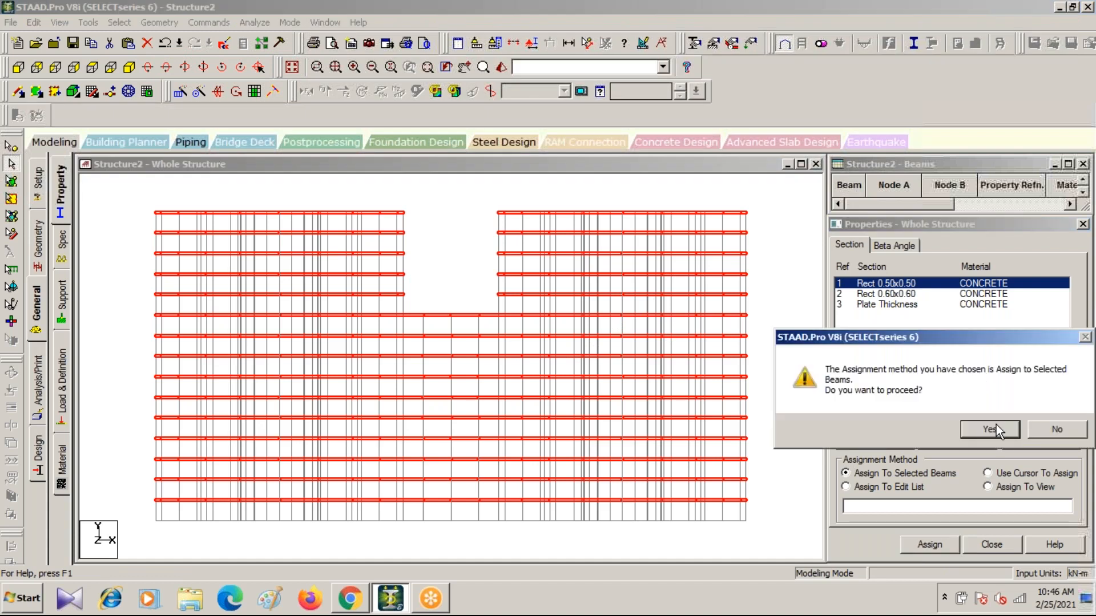
left_click(995, 425)
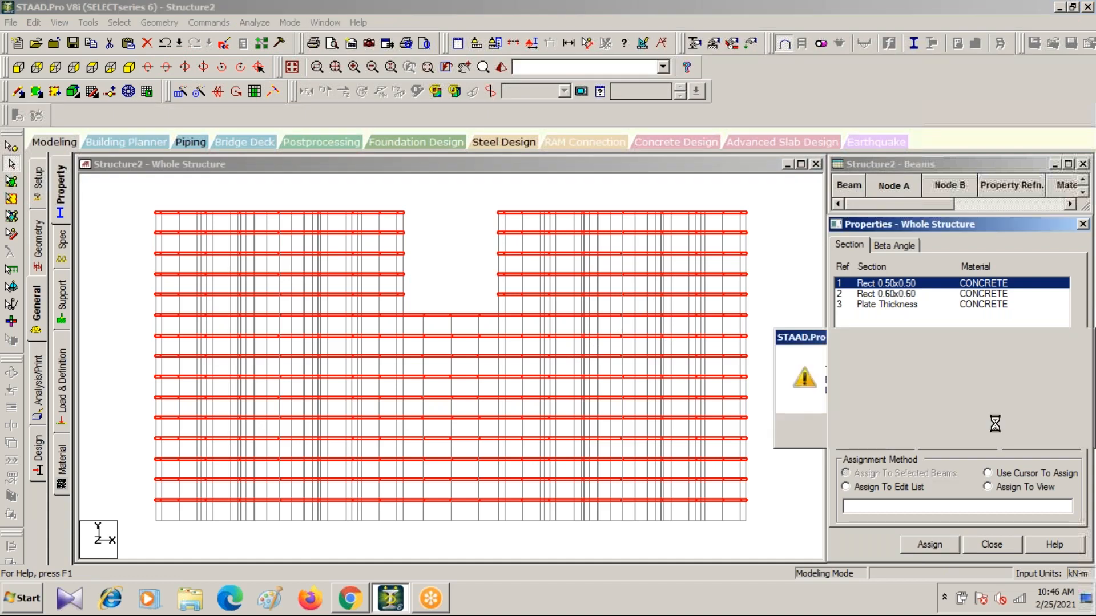
left_click(135, 68)
In front view, select all horizontal beams at the base level of the structure and delete them.
left_click(19, 68)
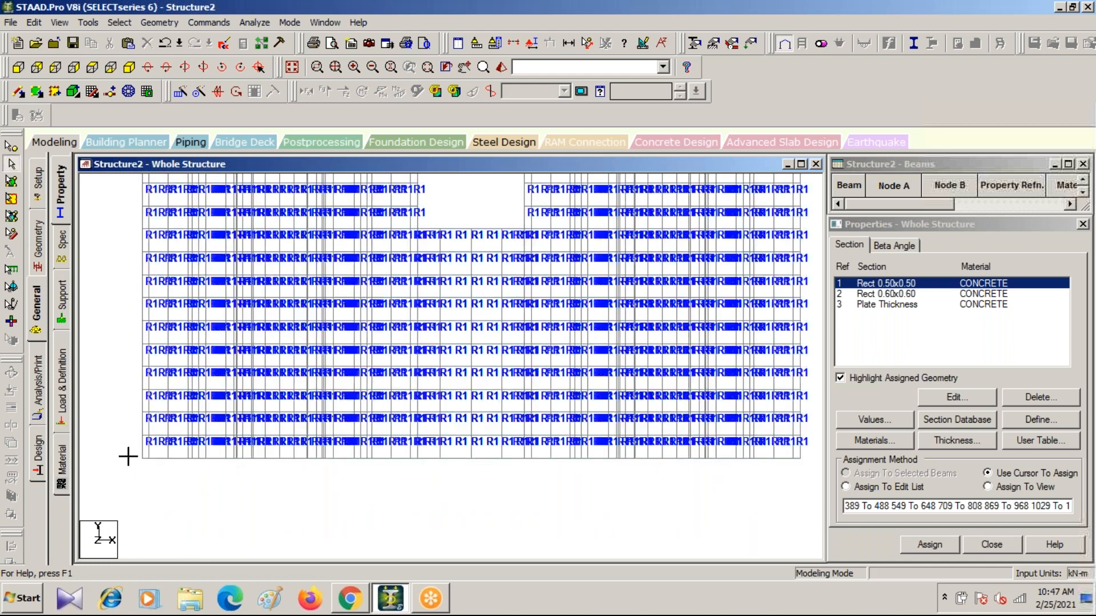
left_click_drag(128, 457, 882, 505)
left_click_drag(805, 467, 809, 465)
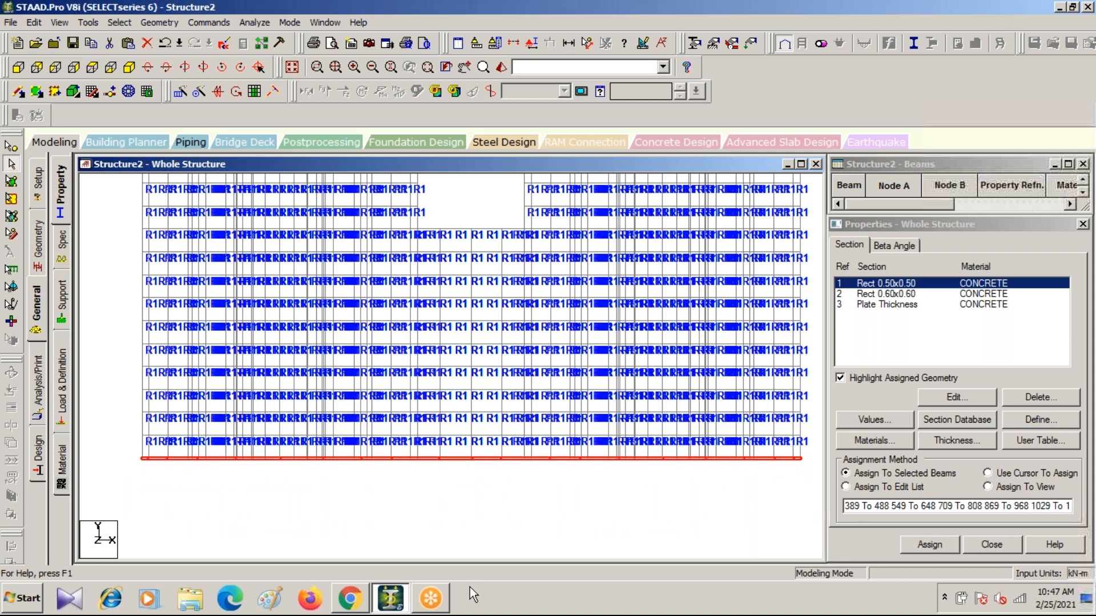
key("Delete")
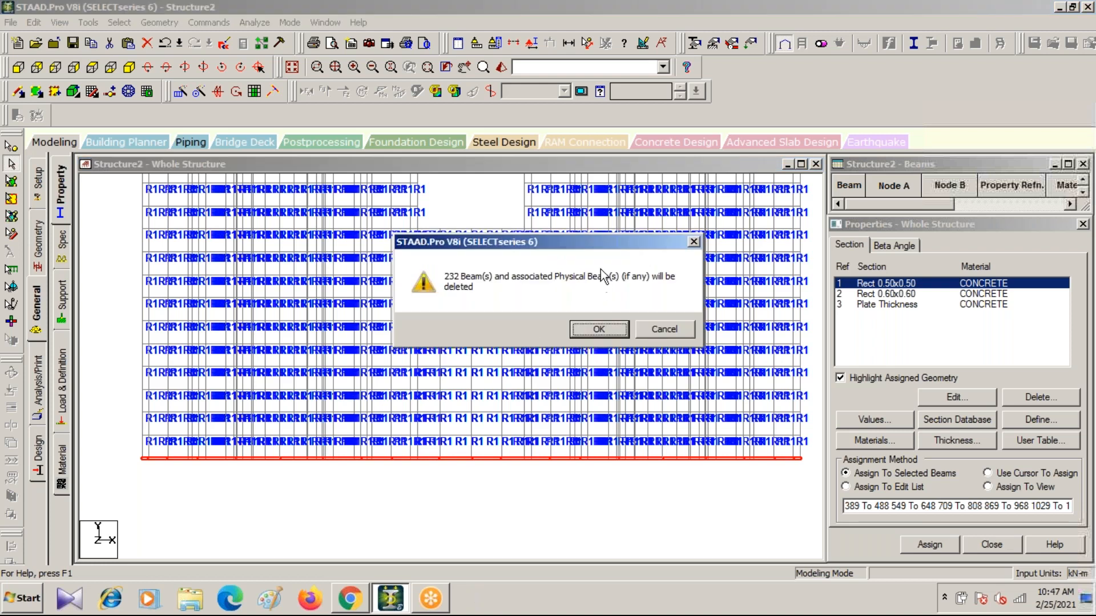
left_click(597, 330)
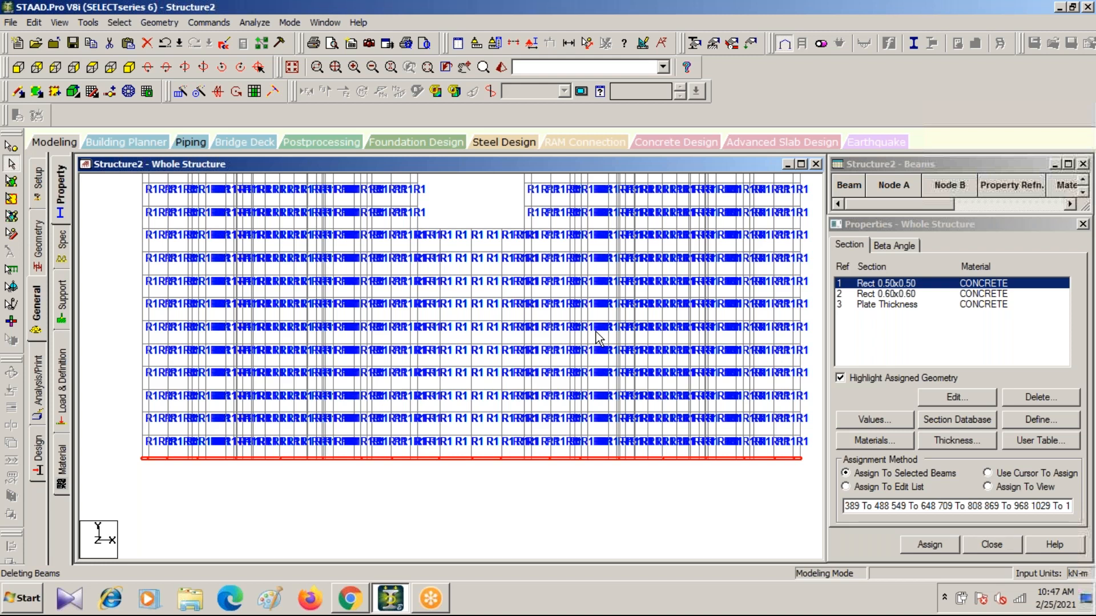
left_click(343, 474)
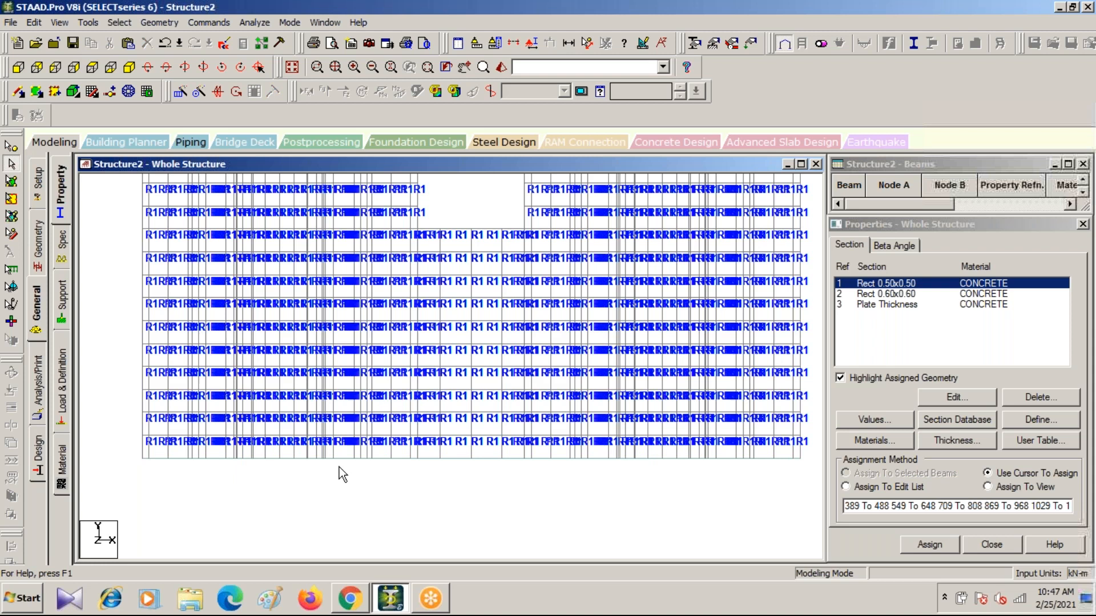
Select all plates at the base level of the structure and delete them.
left_click(11, 183)
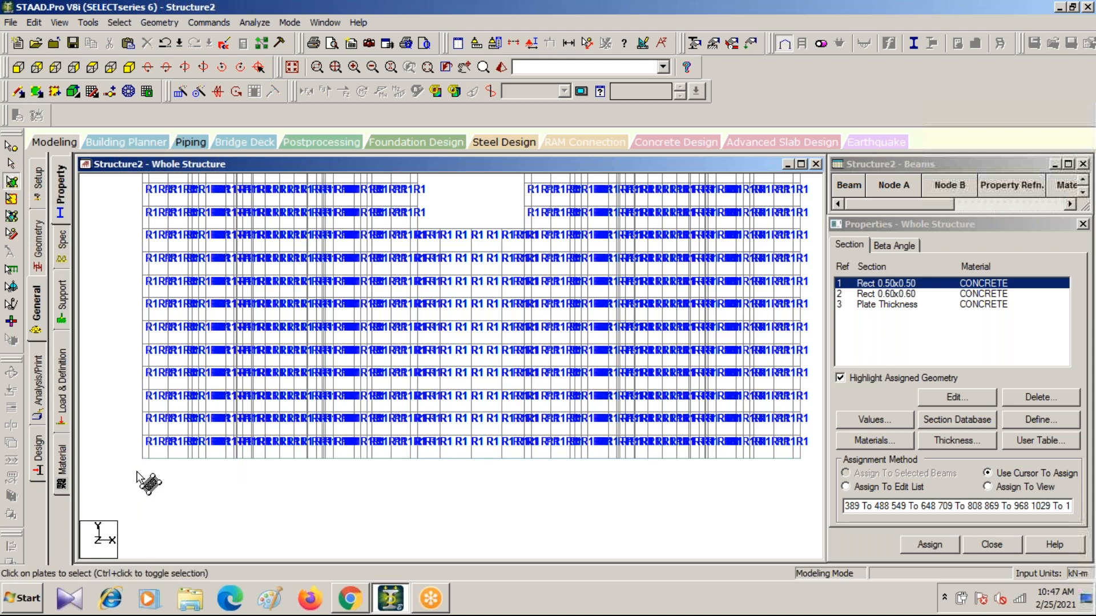
left_click_drag(147, 472, 806, 471)
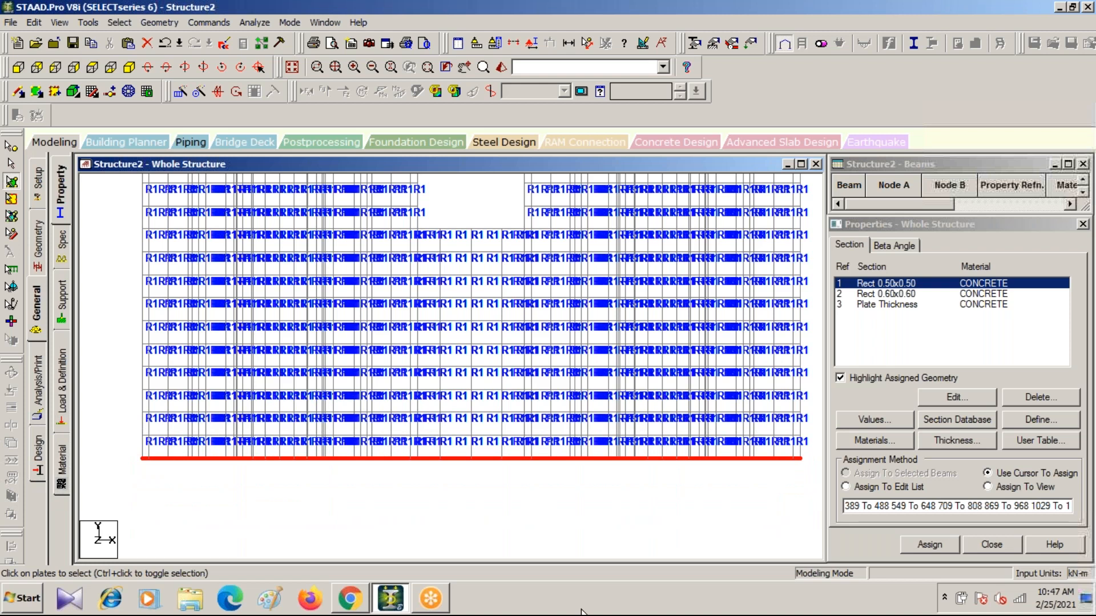
key("Delete")
key("Return")
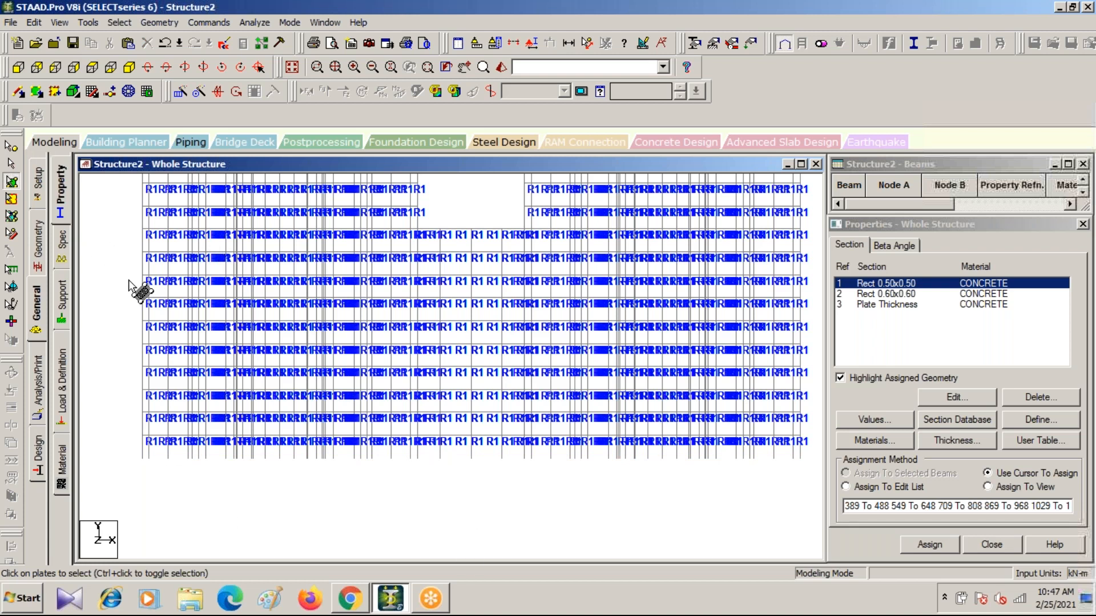
Create a new group named COLLUM with the type Beam, and move the group dialog clear of the model.
scroll(129, 280, "down", 1)
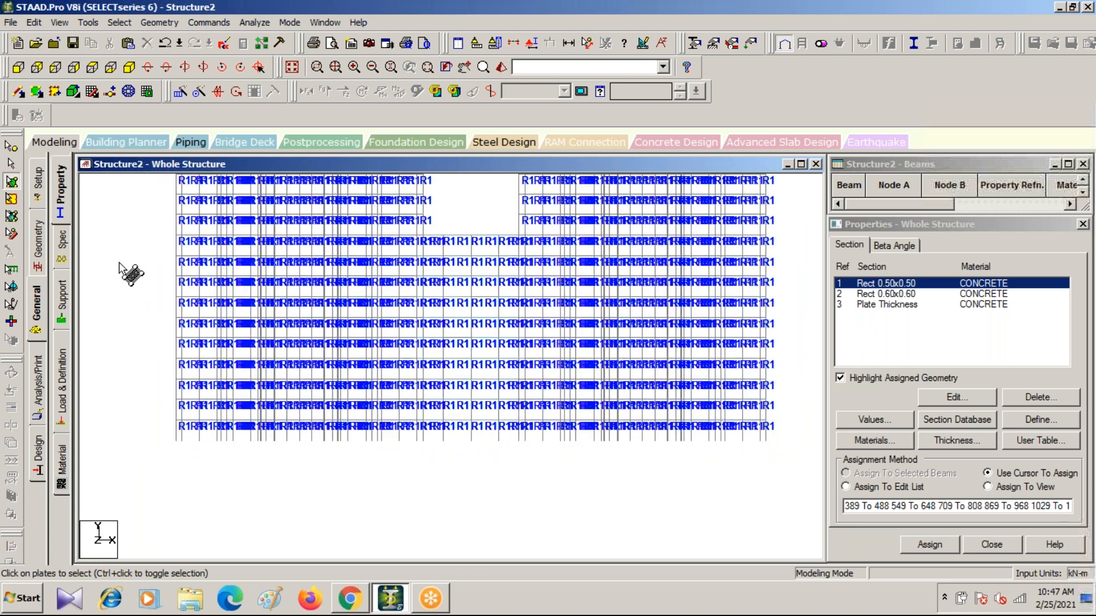
middle_click_drag(118, 262, 107, 376)
scroll(132, 228, "down", 1)
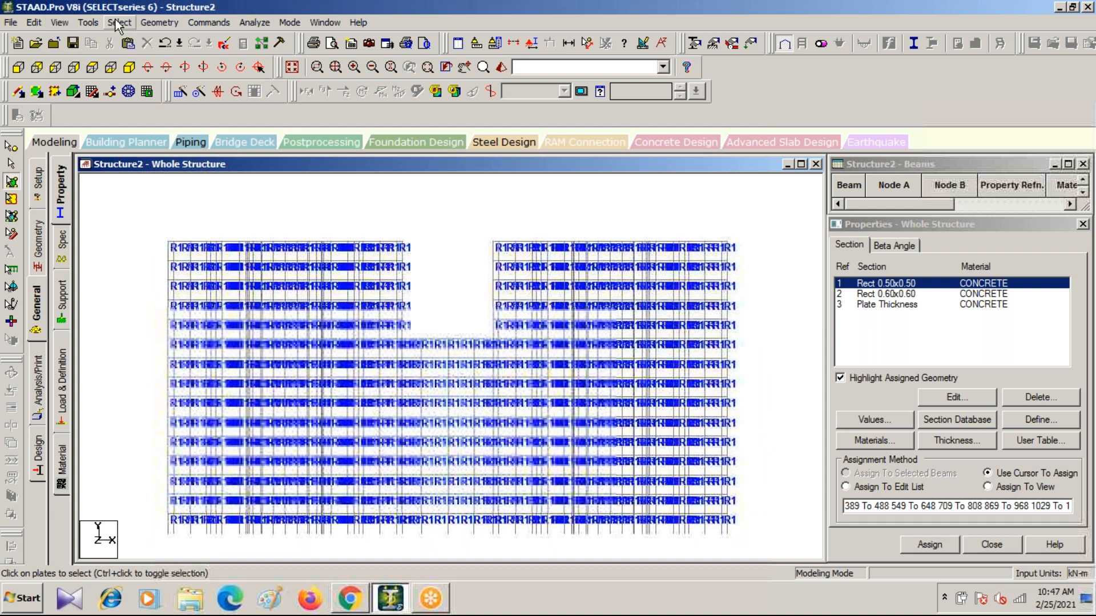
left_click(88, 22)
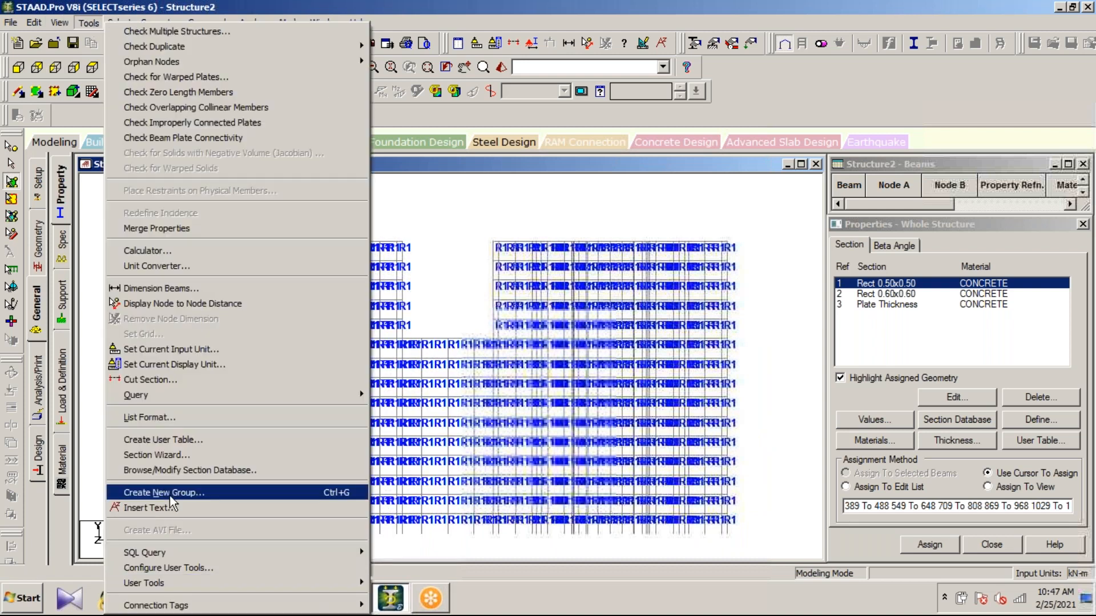
left_click(542, 329)
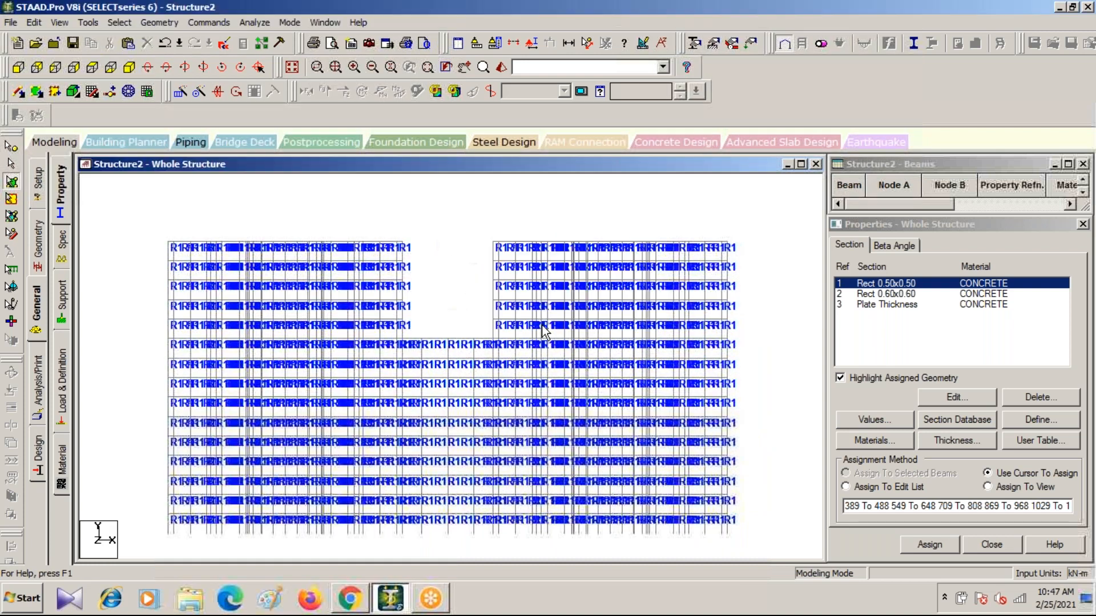
left_click(450, 315)
left_click(88, 23)
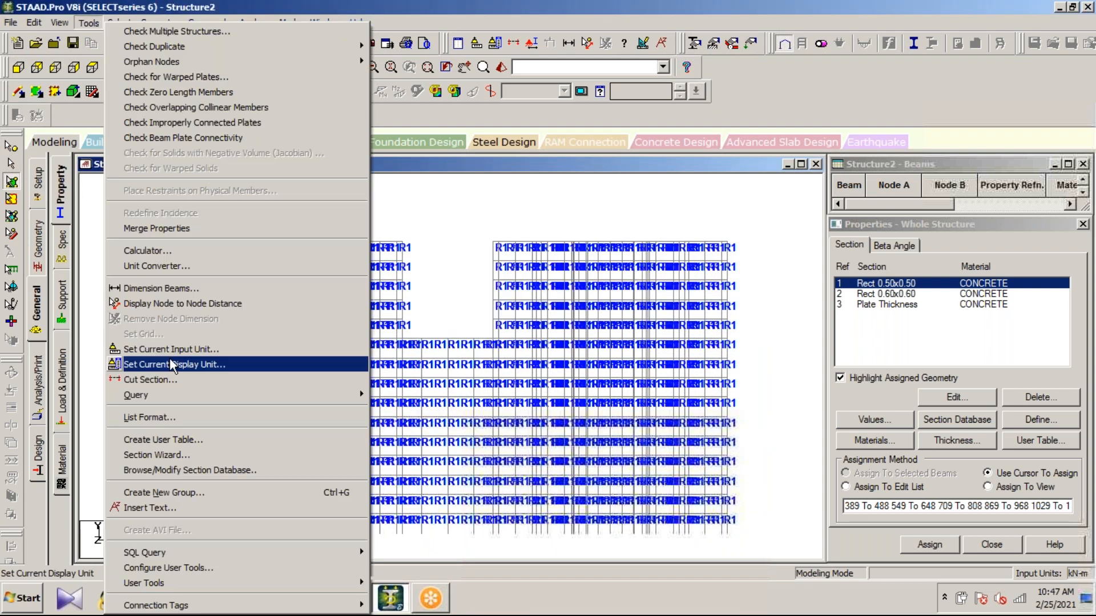
left_click(206, 492)
left_click(268, 213)
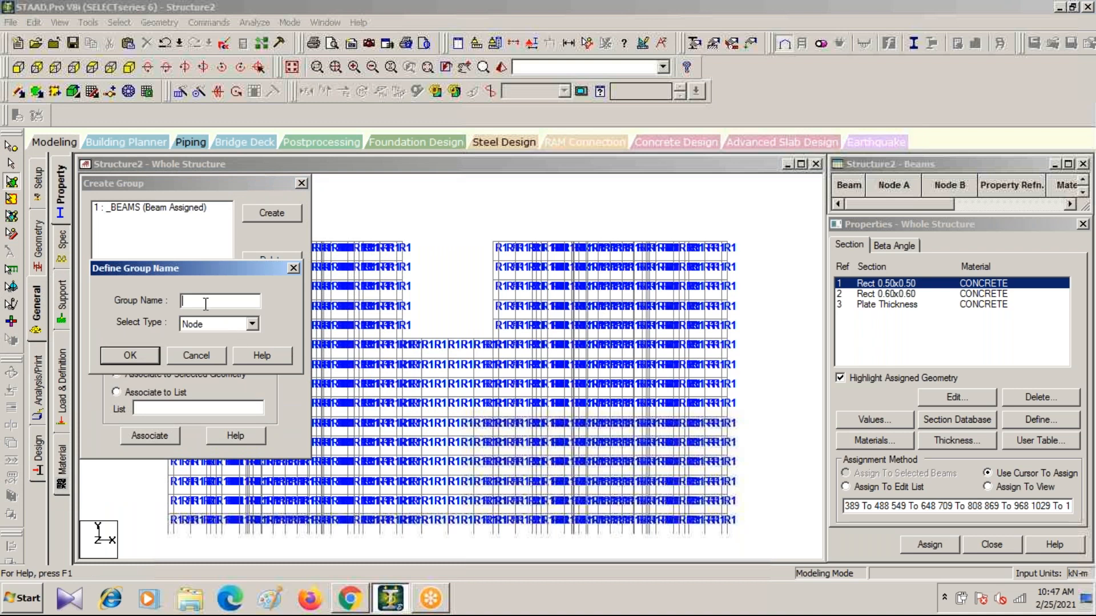
type("co")
type("COLL")
type("UM")
left_click(253, 324)
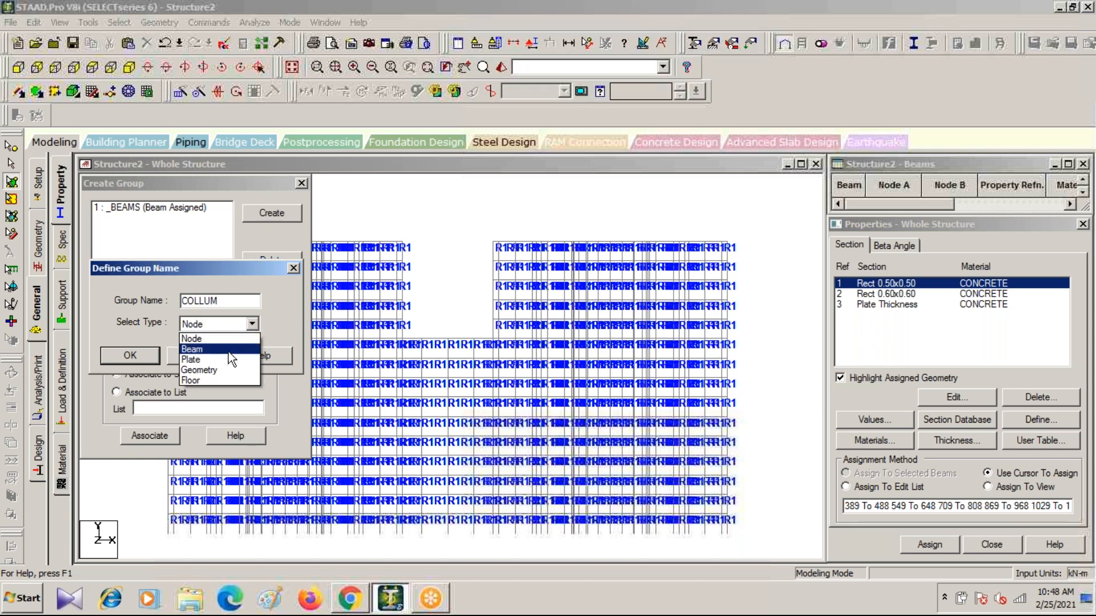
left_click(228, 350)
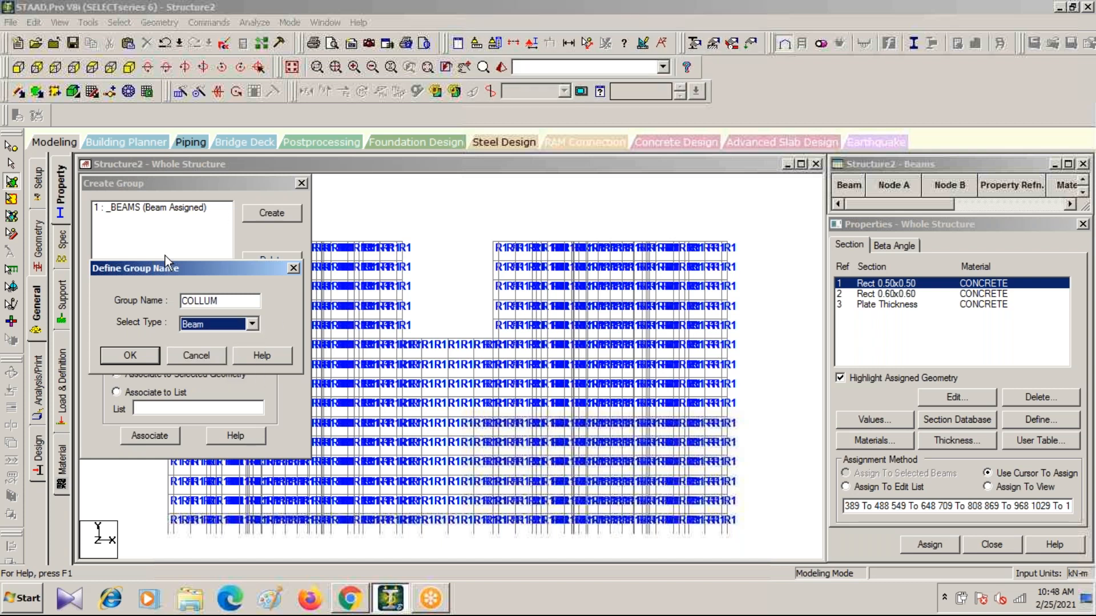
left_click(139, 354)
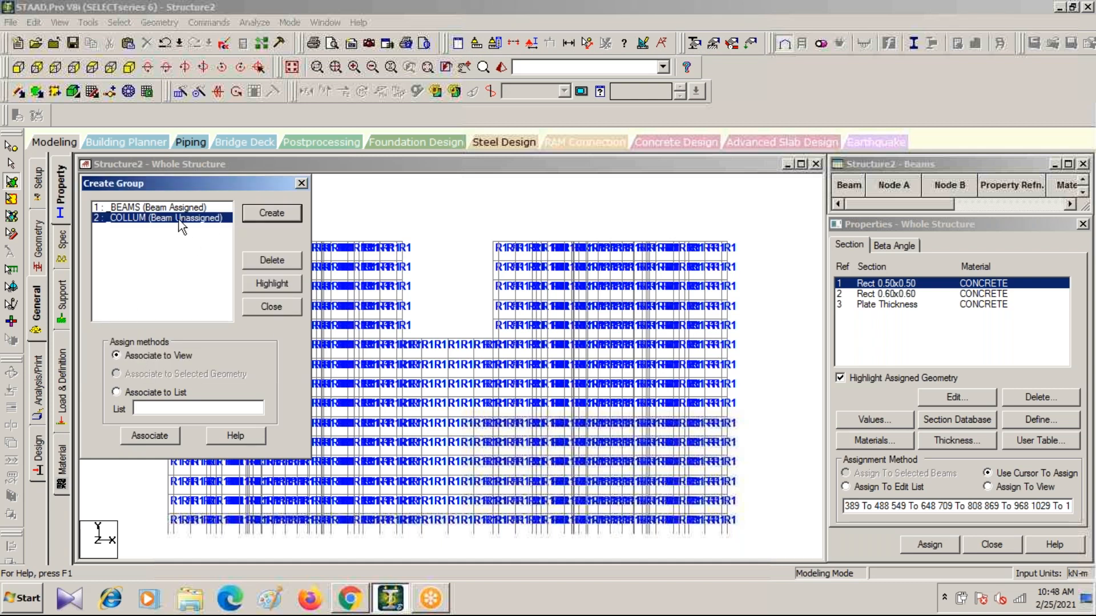
left_click_drag(248, 189, 1053, 159)
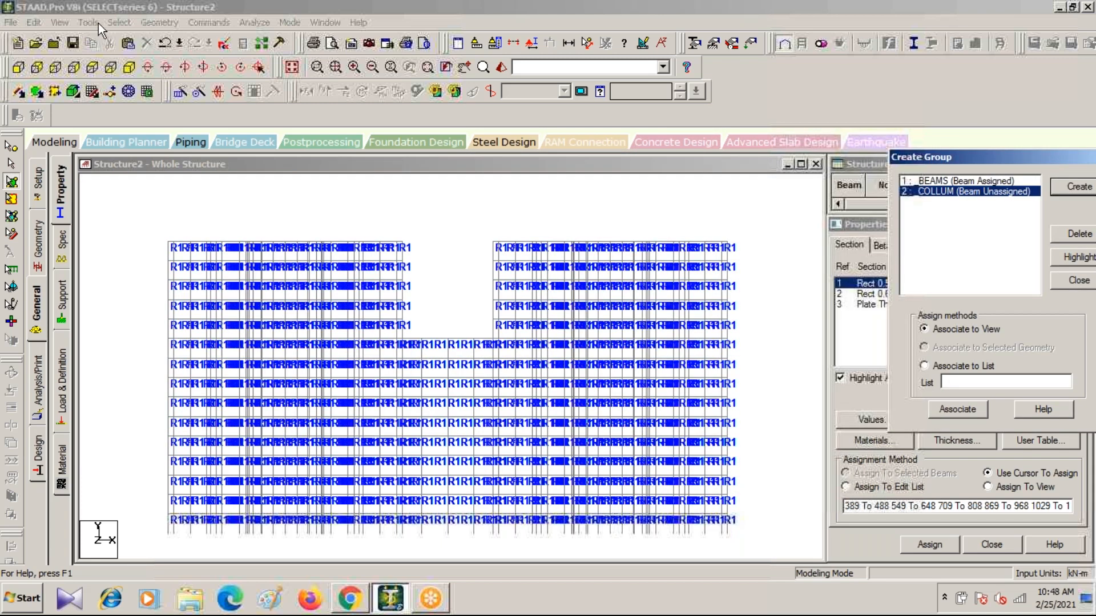
Select all beams parallel to Y and associate them with the COLLUM group as selected geometry.
left_click(118, 23)
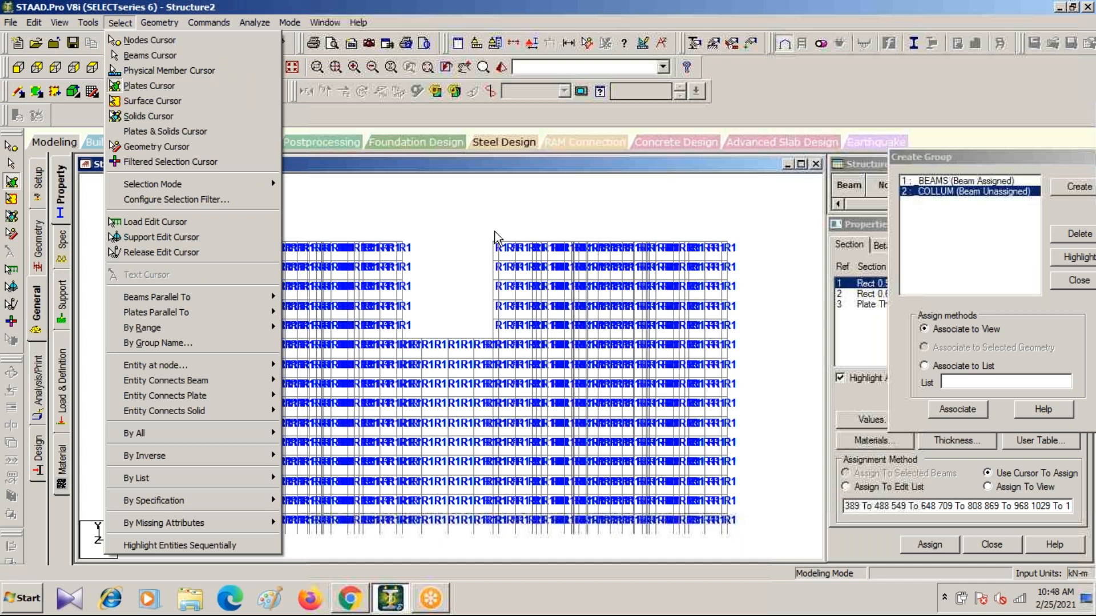
mouse_move(168, 299)
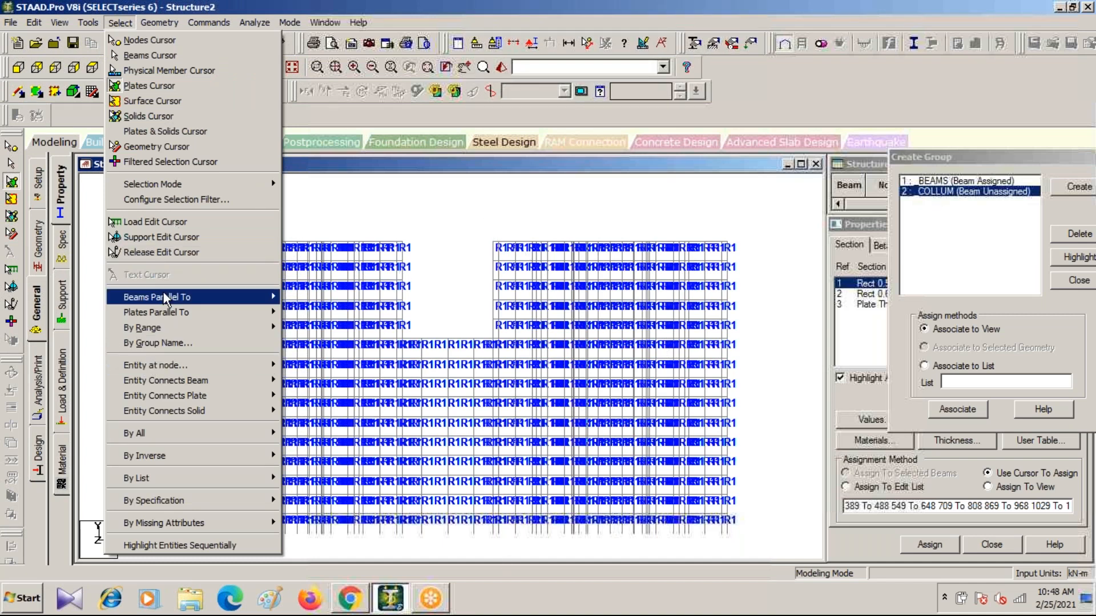
left_click(323, 315)
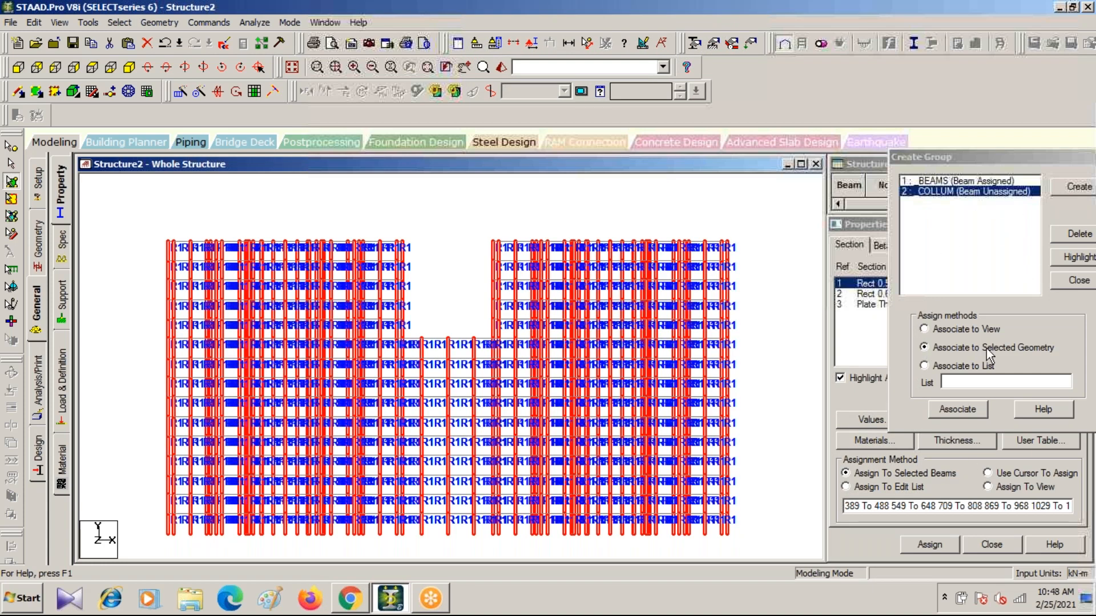
left_click(958, 410)
left_click(958, 410)
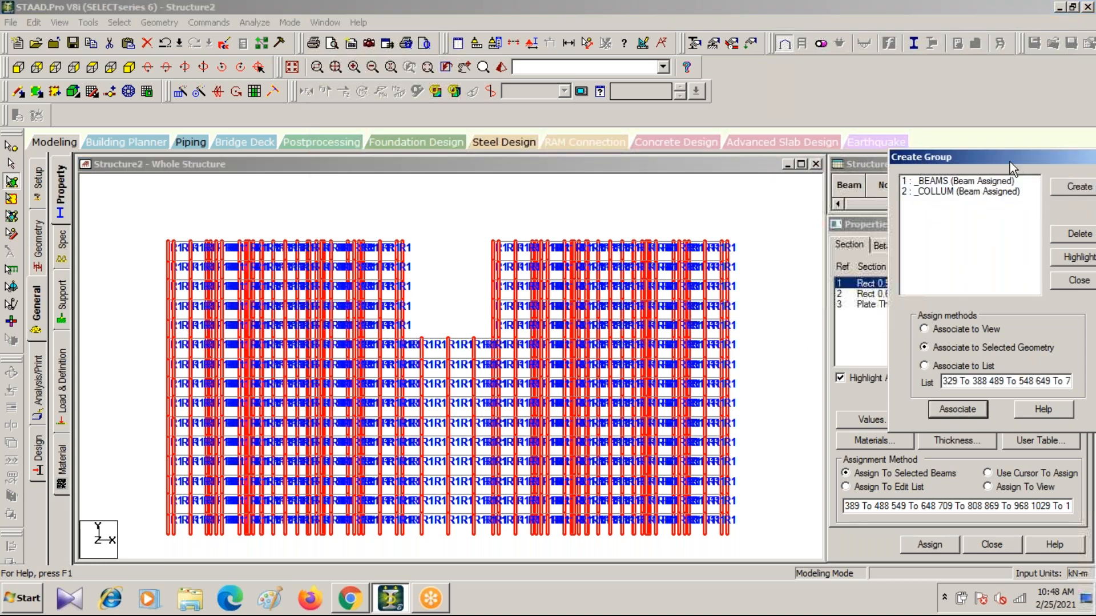
left_click_drag(1010, 157, 737, 265)
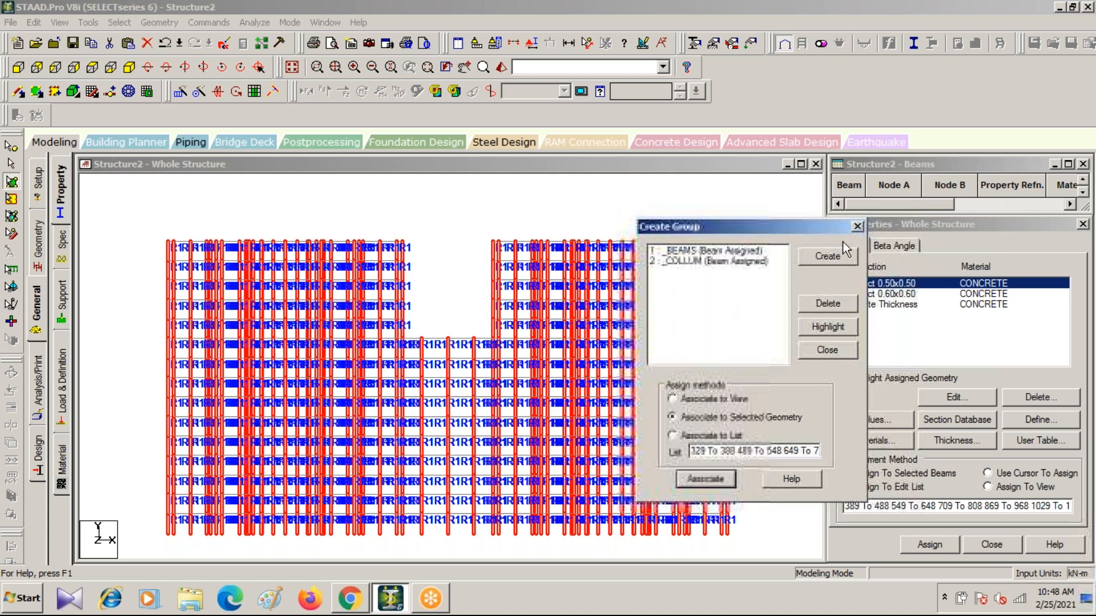
Create a new group named SLAB with the type Plate.
left_click(830, 258)
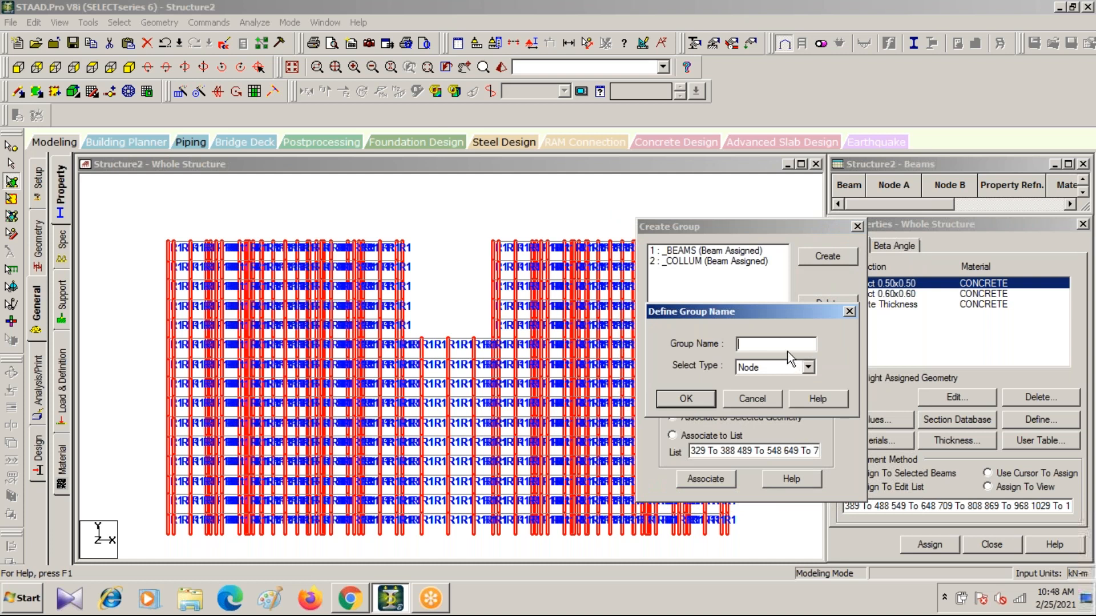
type("sSLUB")
key("BackSpace")
key("BackSpace")
type("aB")
key("Left")
key("BackSpace")
type("A")
left_click(783, 370)
left_click(769, 405)
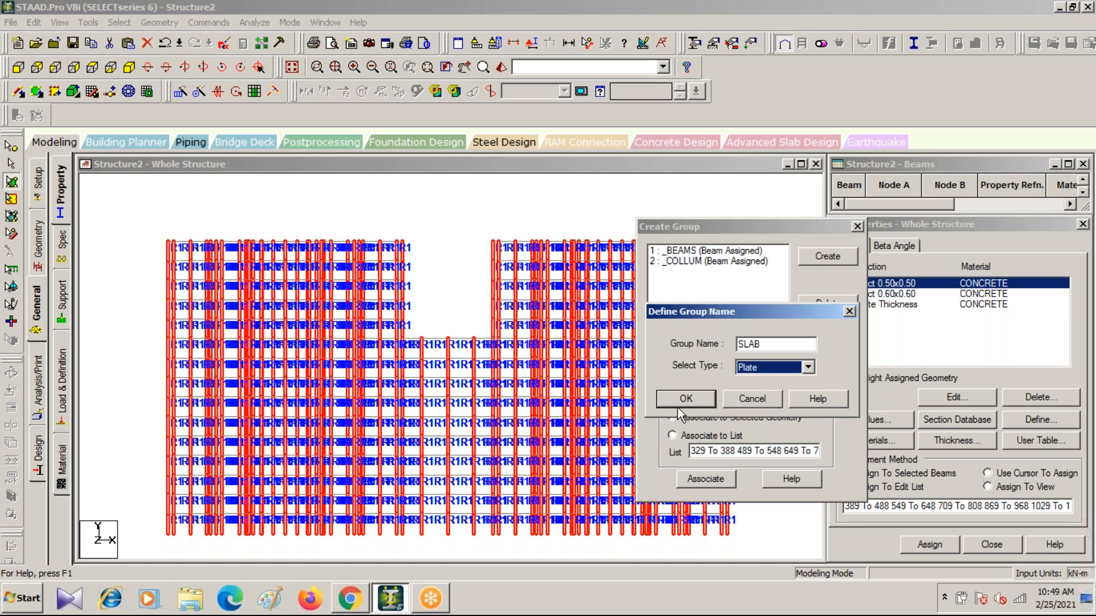
left_click(697, 399)
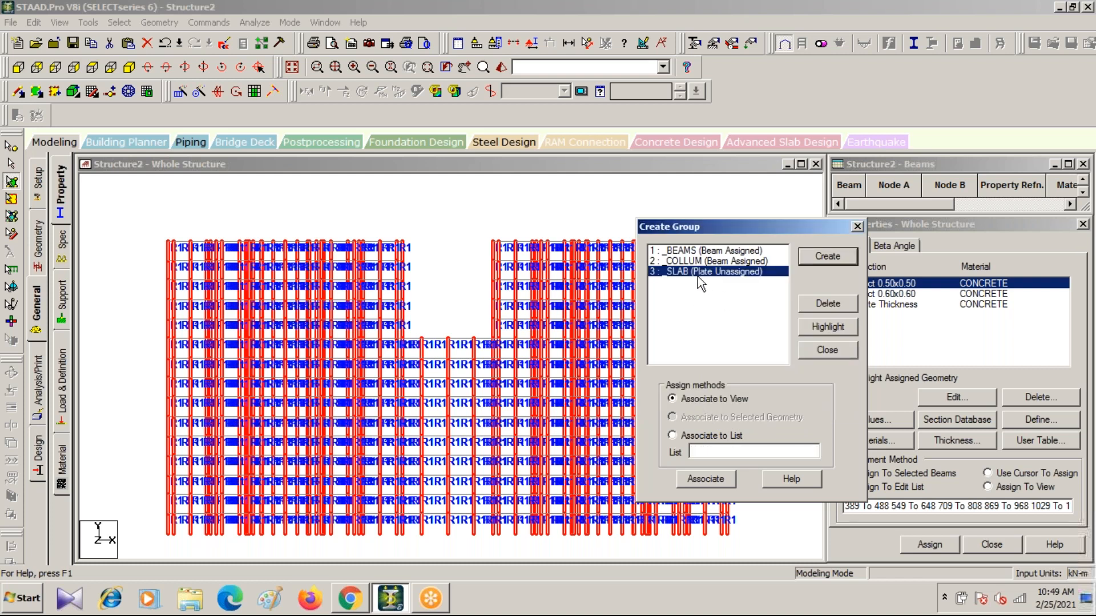
Select all plates of the structure, associate them with the SLAB group as selected geometry, and close the group dialog.
left_click_drag(748, 233, 901, 199)
left_click(474, 217)
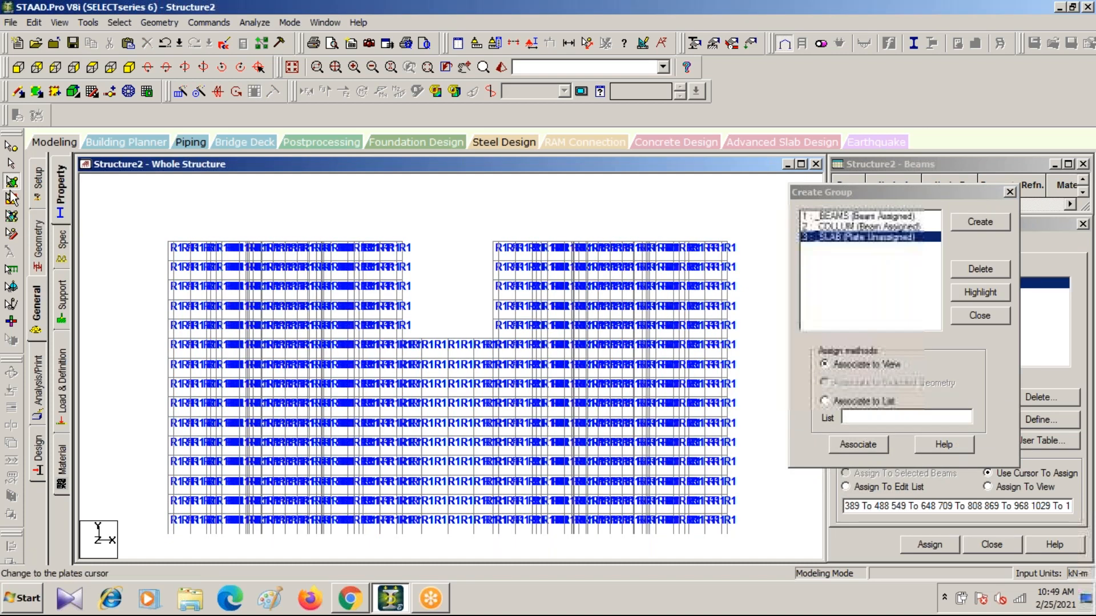
left_click_drag(124, 212, 754, 543)
left_click(857, 444)
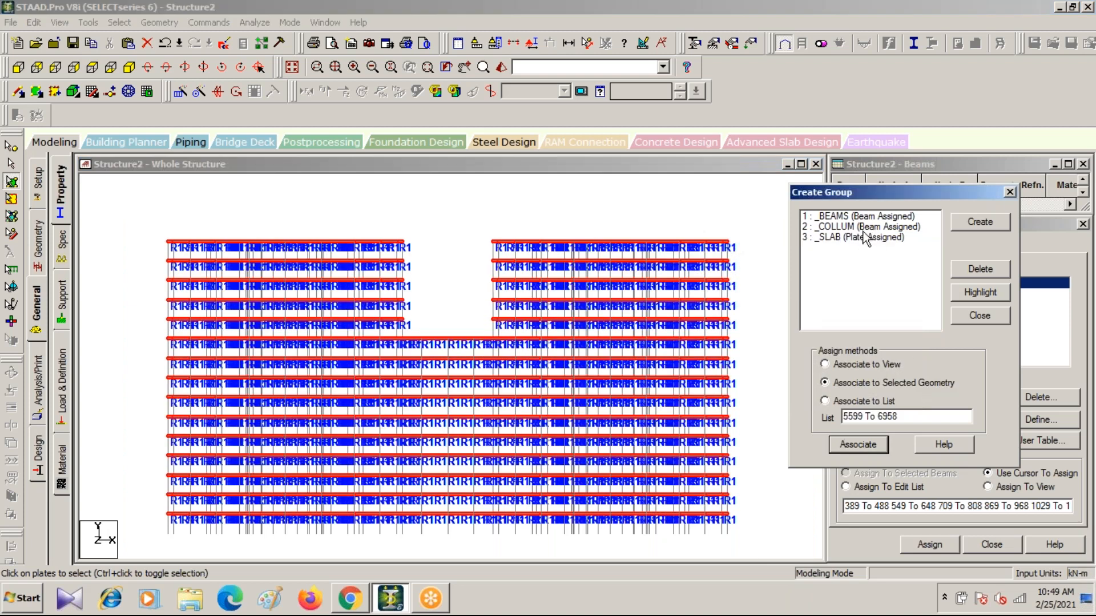
left_click(1005, 190)
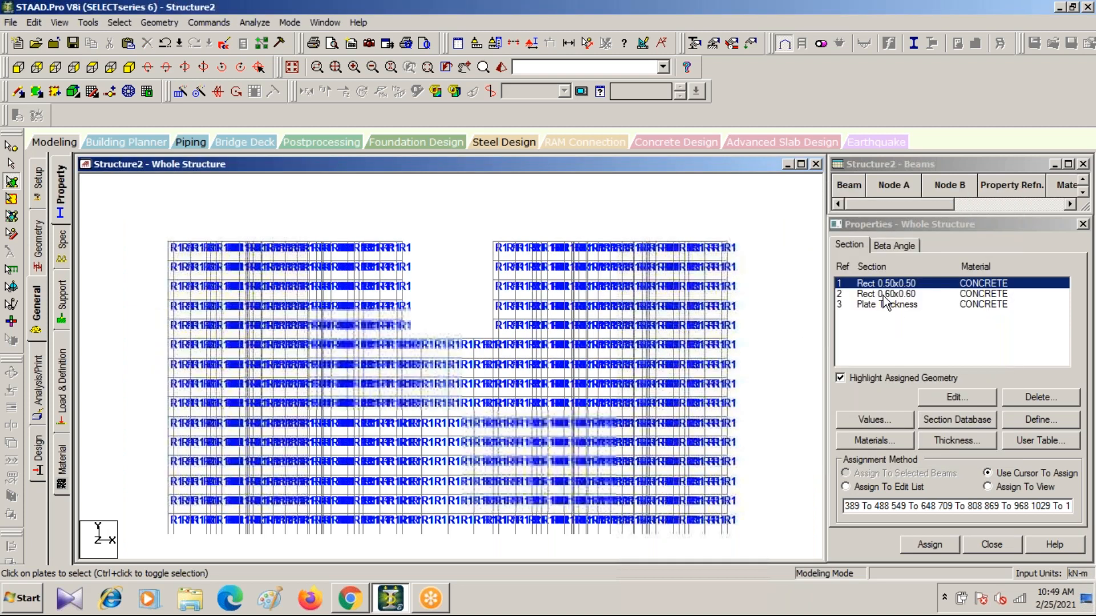
Select the members of the COLLUM group by group name and assign the Rect 0.60x0.60 section to them.
left_click(884, 295)
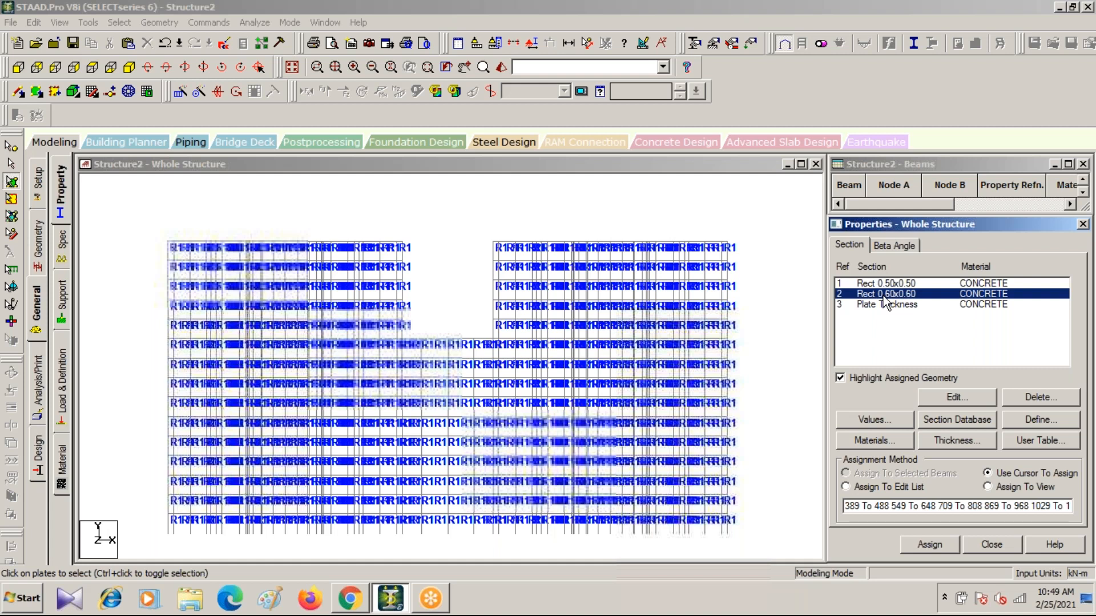
left_click(120, 22)
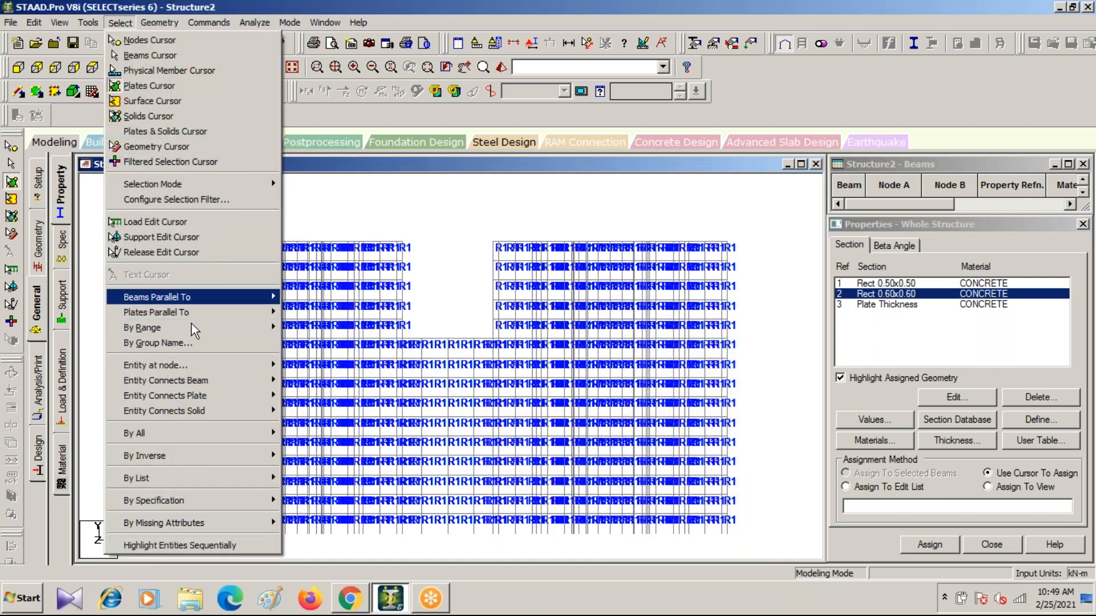
left_click(191, 344)
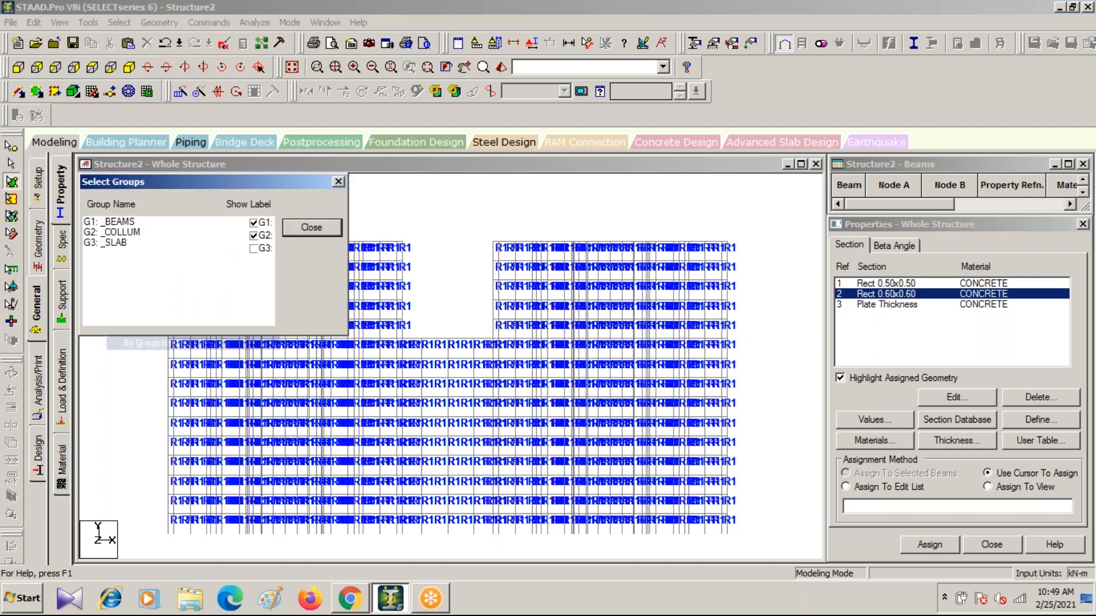
left_click_drag(158, 182, 81, 59)
left_click(43, 109)
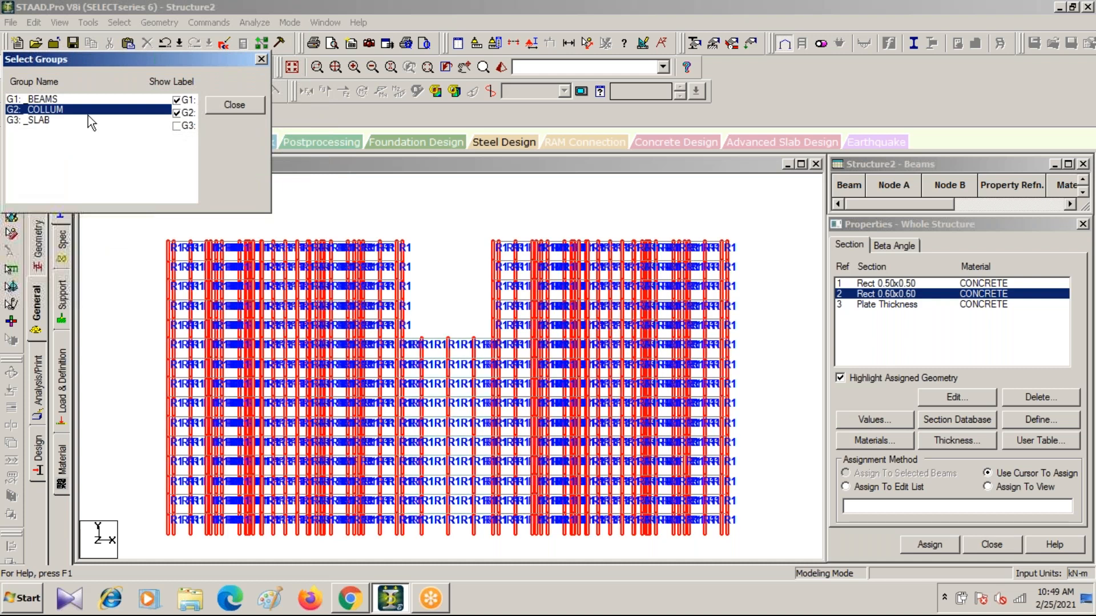
left_click(929, 544)
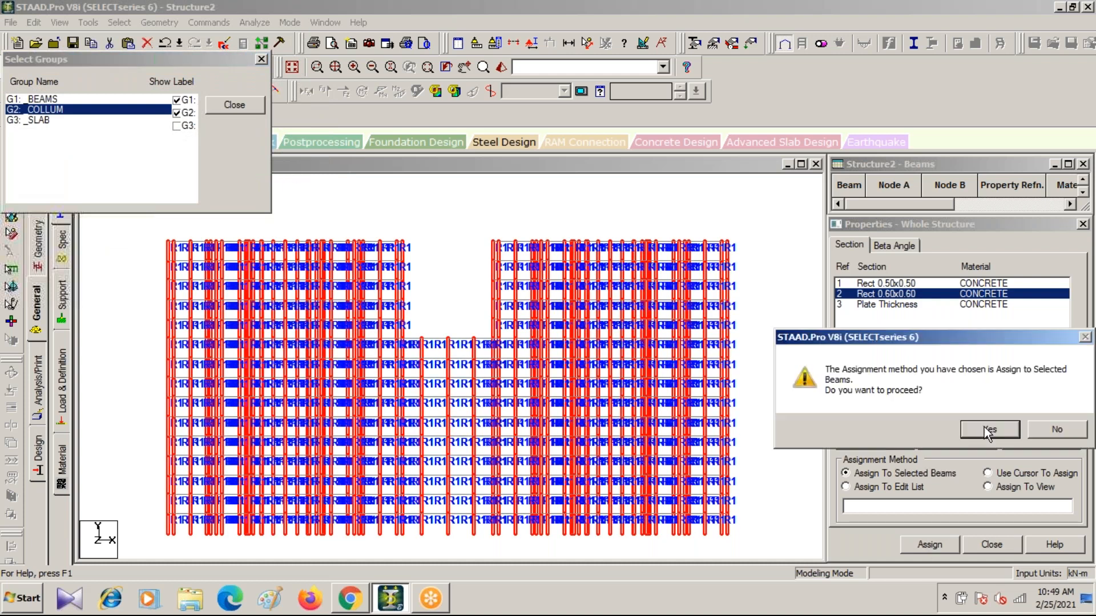
left_click(984, 427)
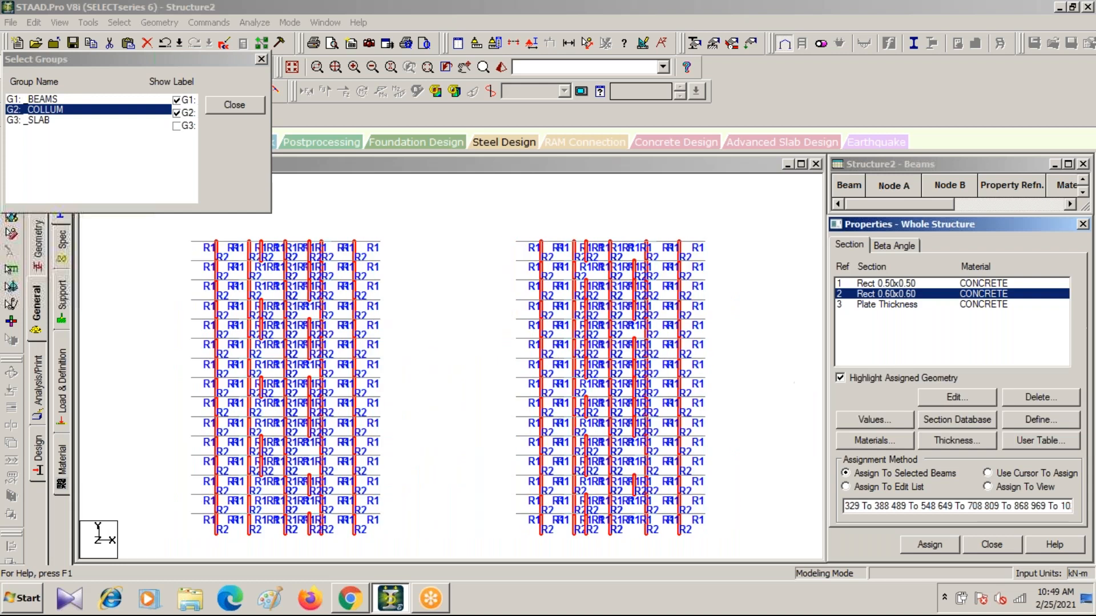
Select the SLAB group and assign the Plate Thickness property to its plates.
left_click(875, 305)
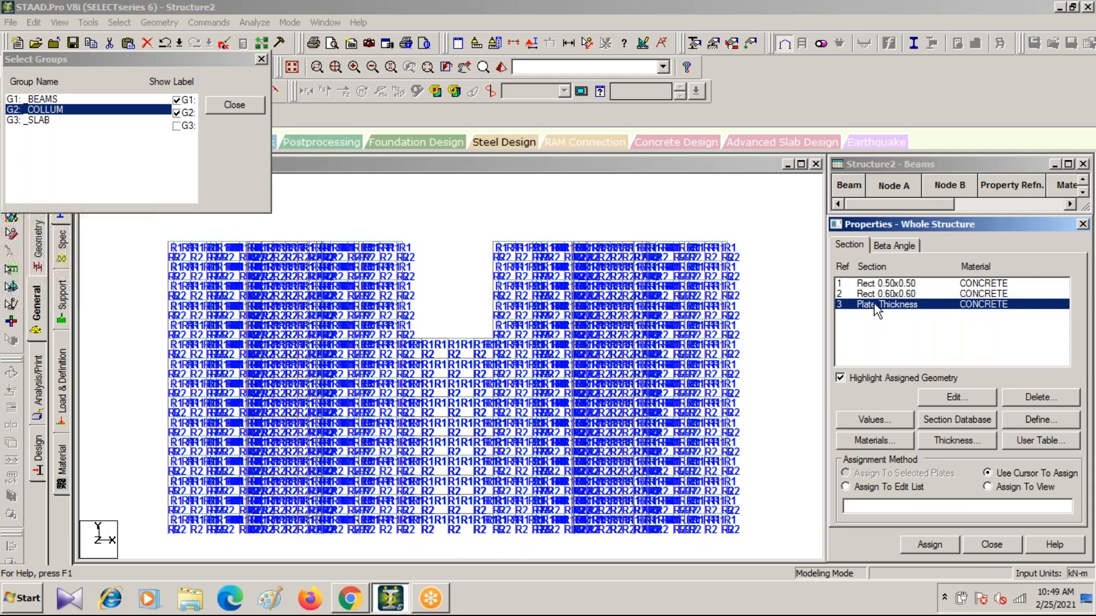
left_click(34, 120)
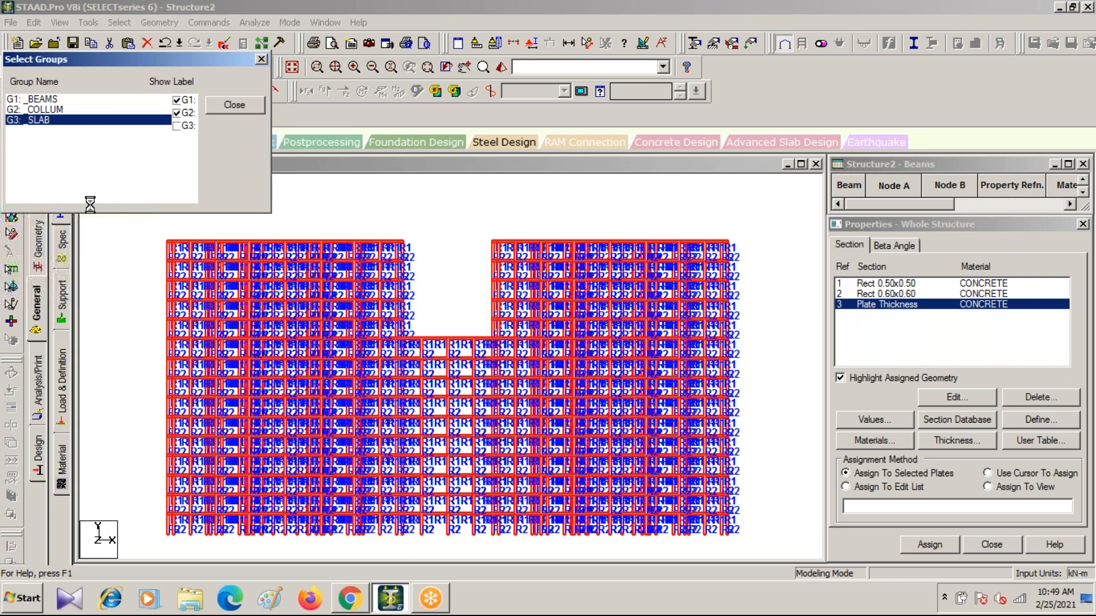
left_click(929, 544)
left_click(975, 430)
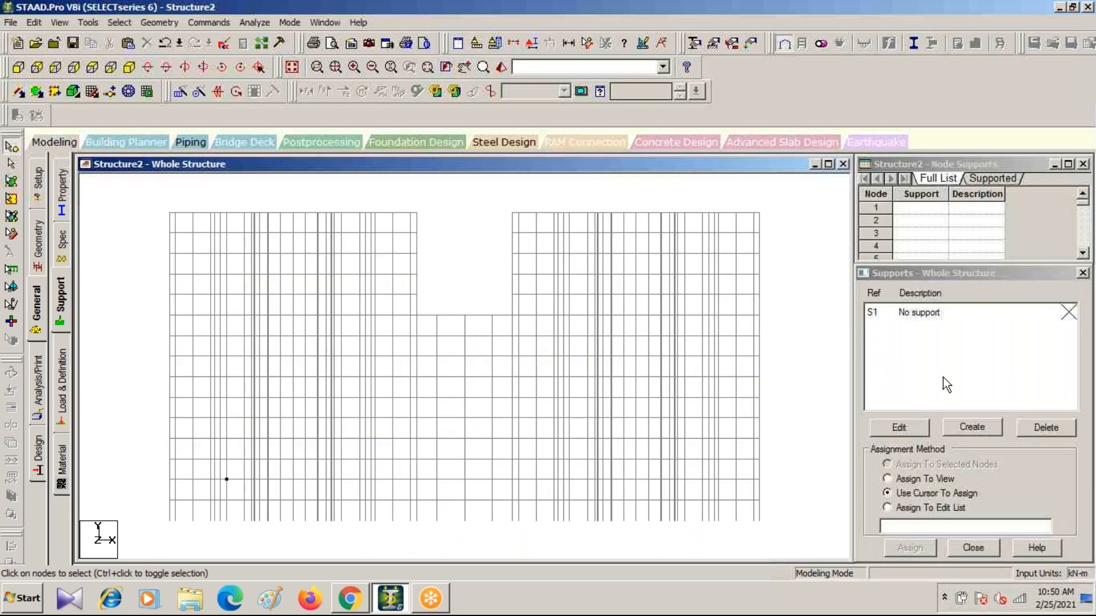
Select all nodes at the base of the columns in front view and assign Support 2 to them.
left_click(896, 329)
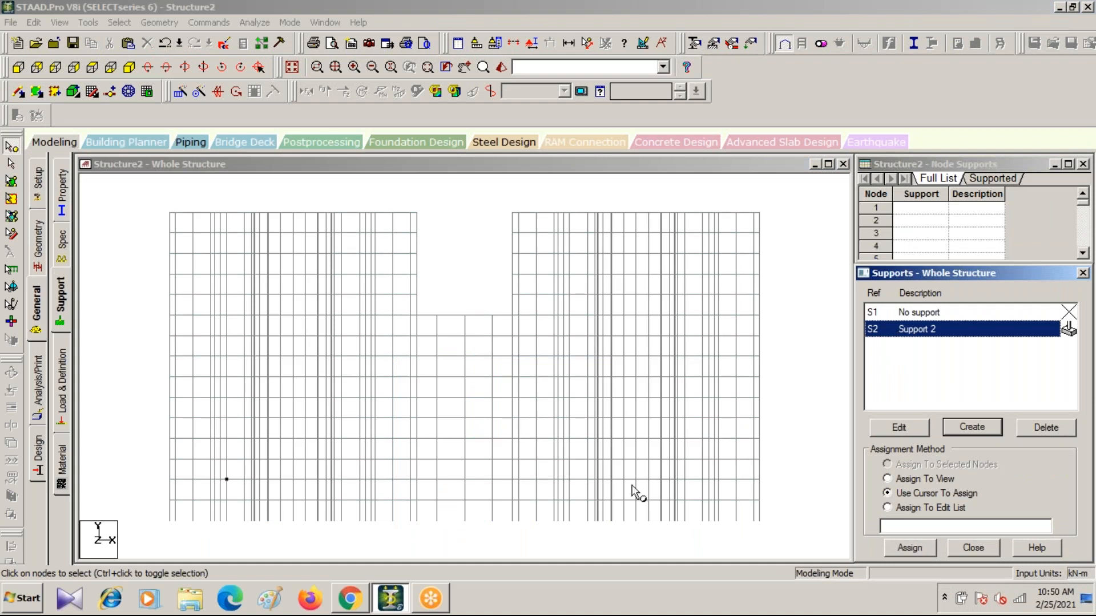
middle_click_drag(625, 485, 677, 330)
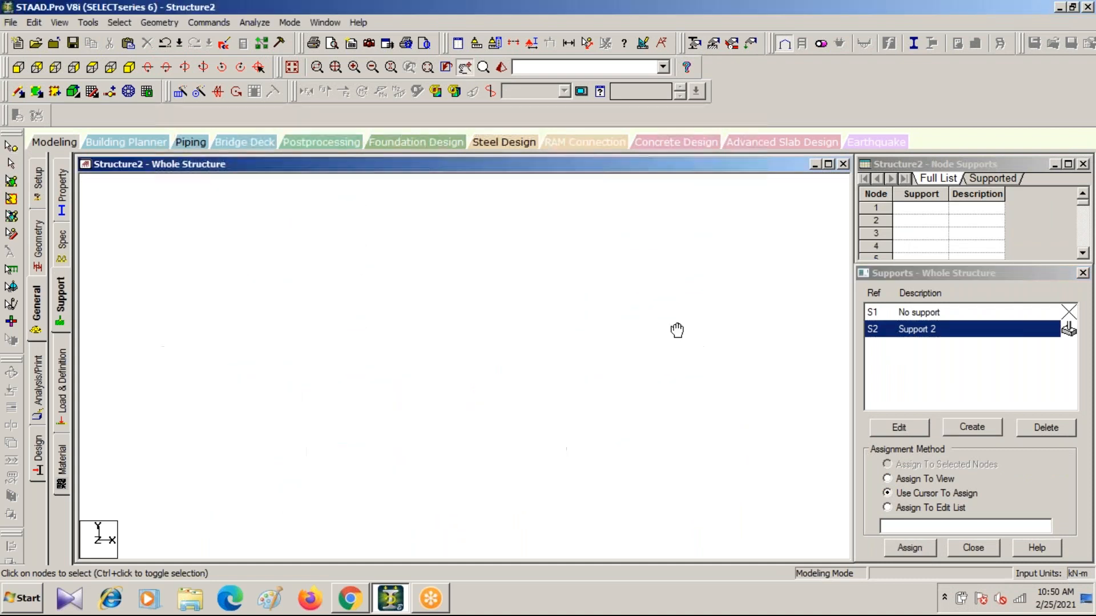
left_click_drag(195, 343, 816, 358)
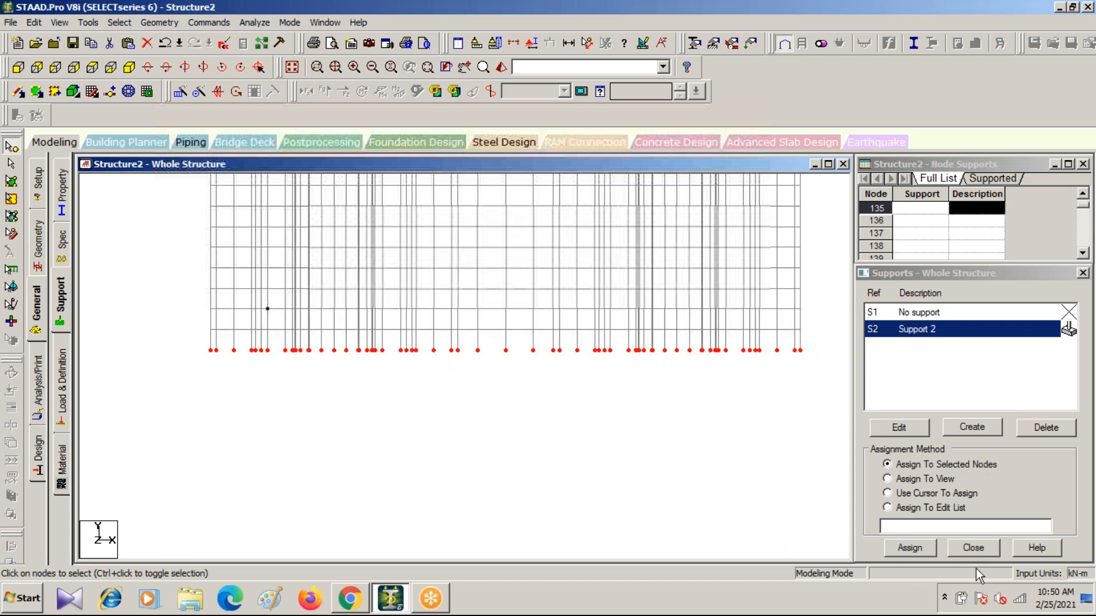
left_click(911, 549)
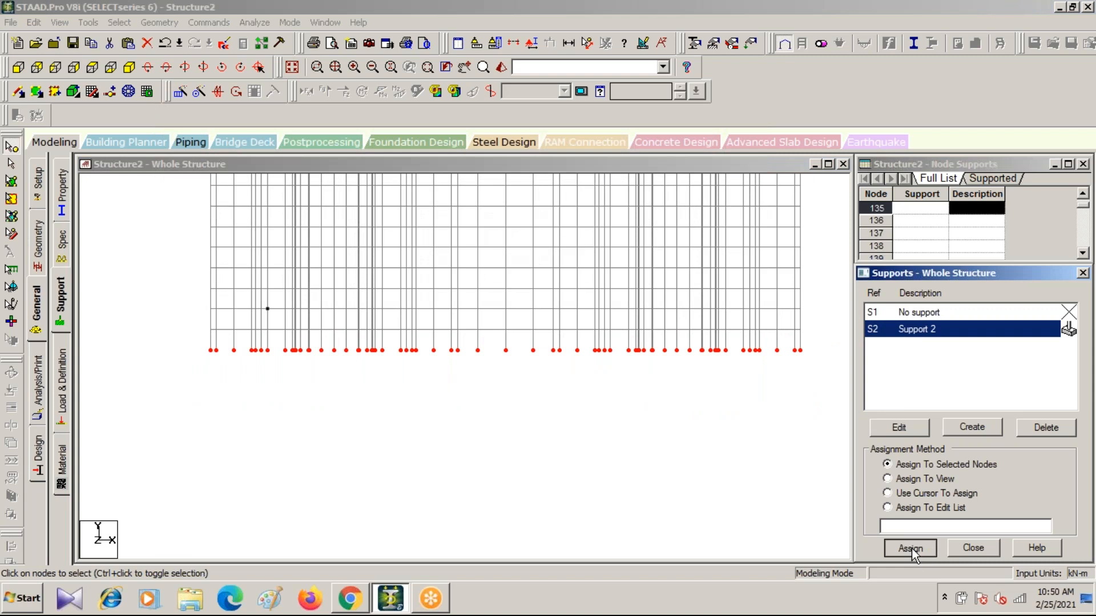
left_click(990, 455)
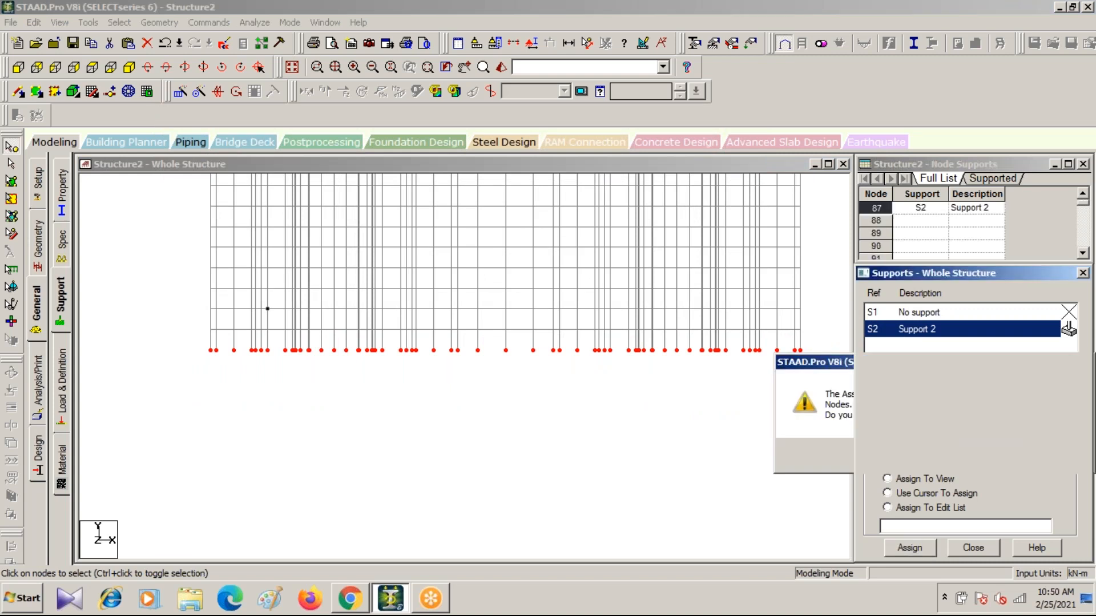
left_click(533, 446)
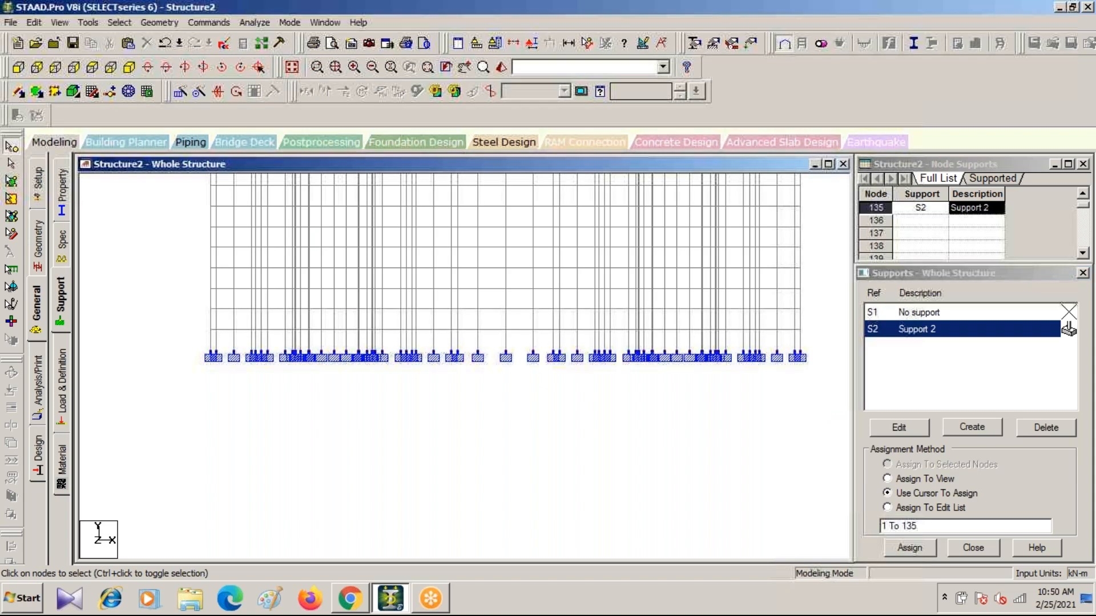
Open a maximized 3D rendered view of the structure and examine both towers, the connecting block and the column bases.
left_click(502, 66)
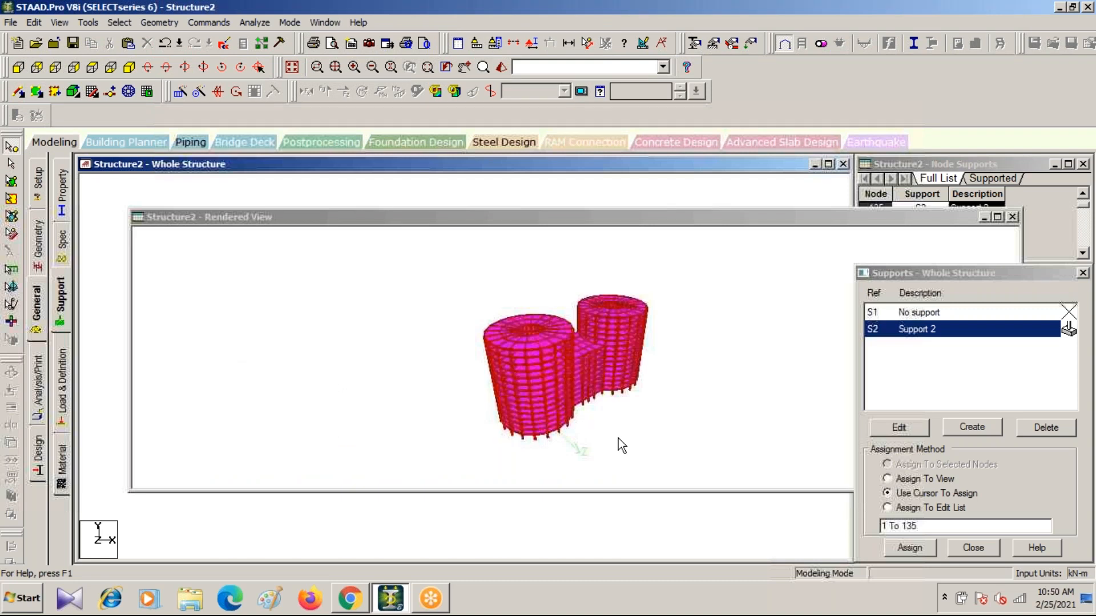
left_click_drag(624, 445, 496, 368)
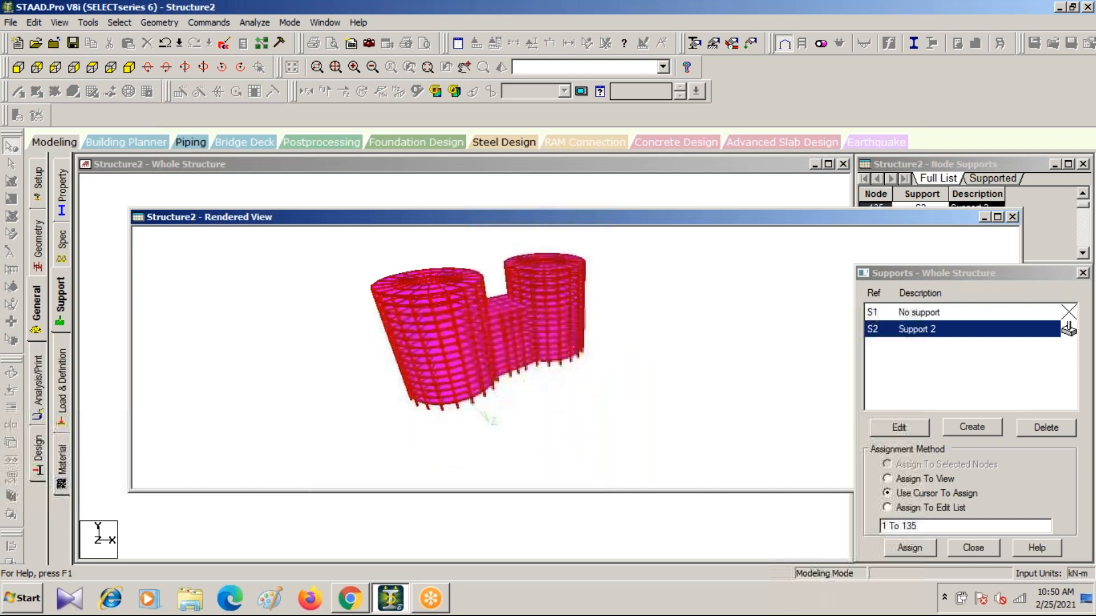
scroll(486, 355, "up", 5)
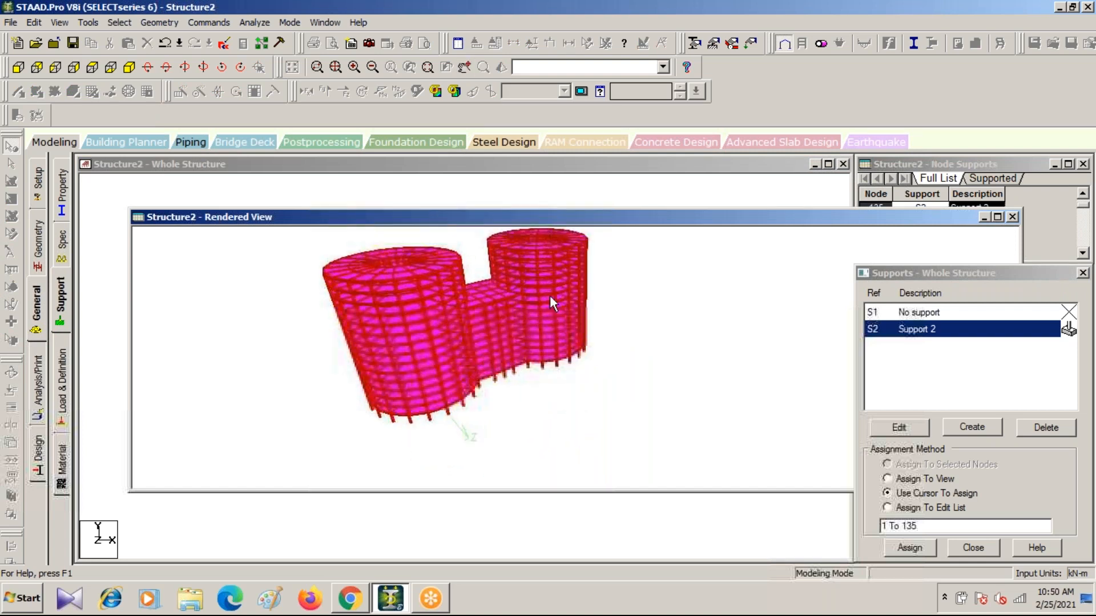
left_click(997, 217)
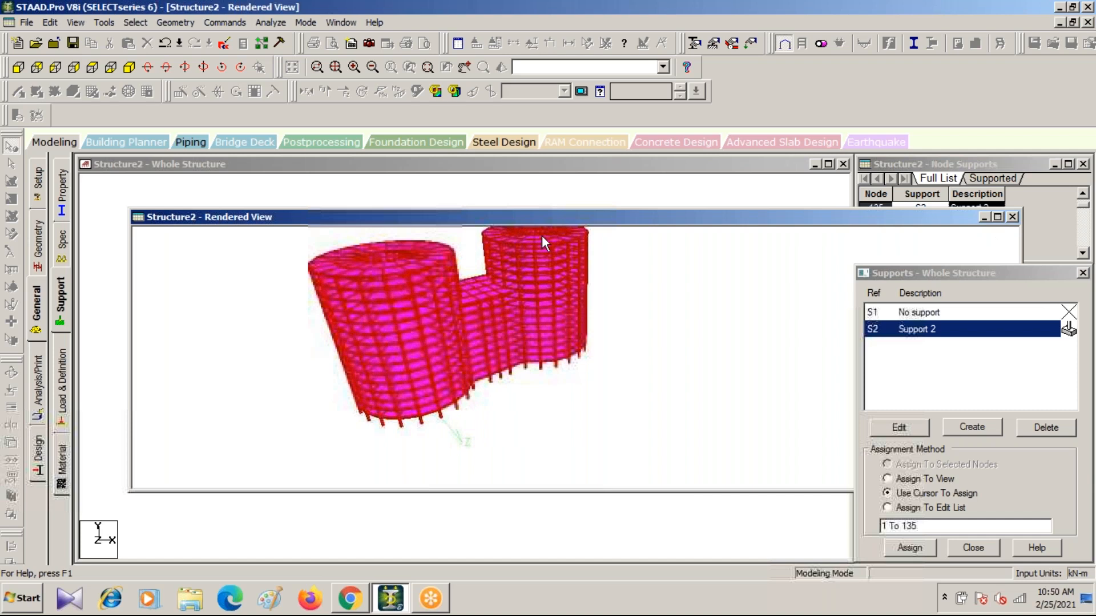
left_click_drag(519, 300, 536, 374)
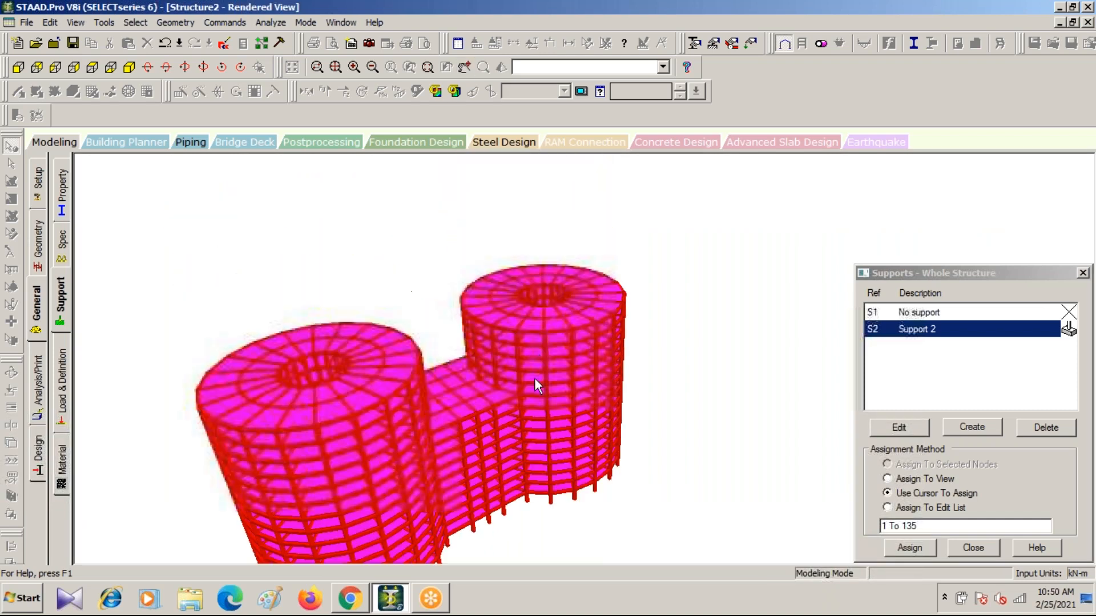
middle_click_drag(421, 309, 428, 217)
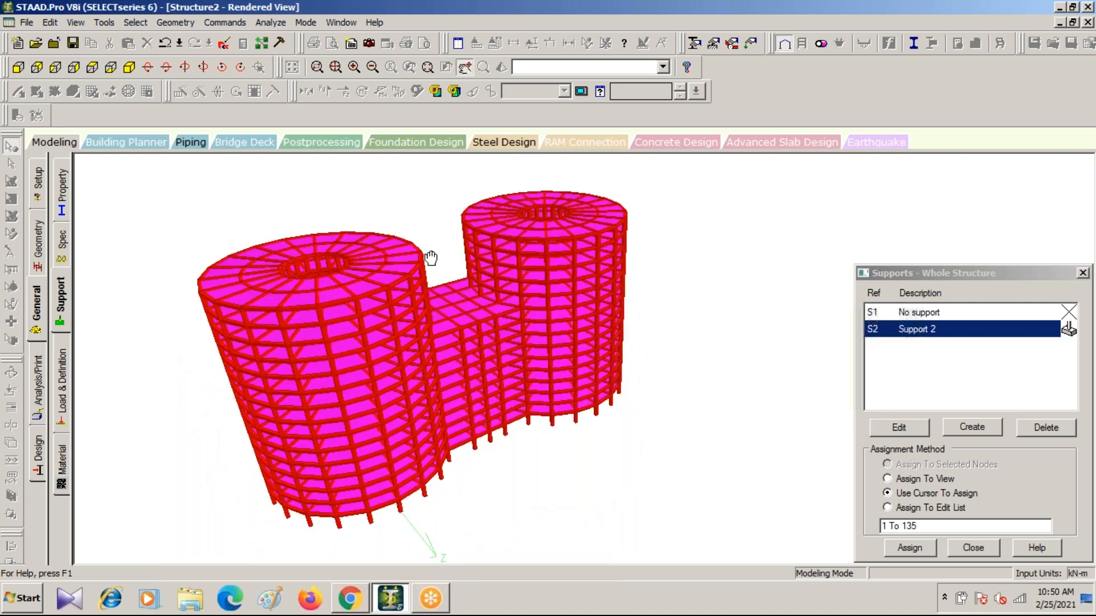
middle_click_drag(432, 259, 553, 294)
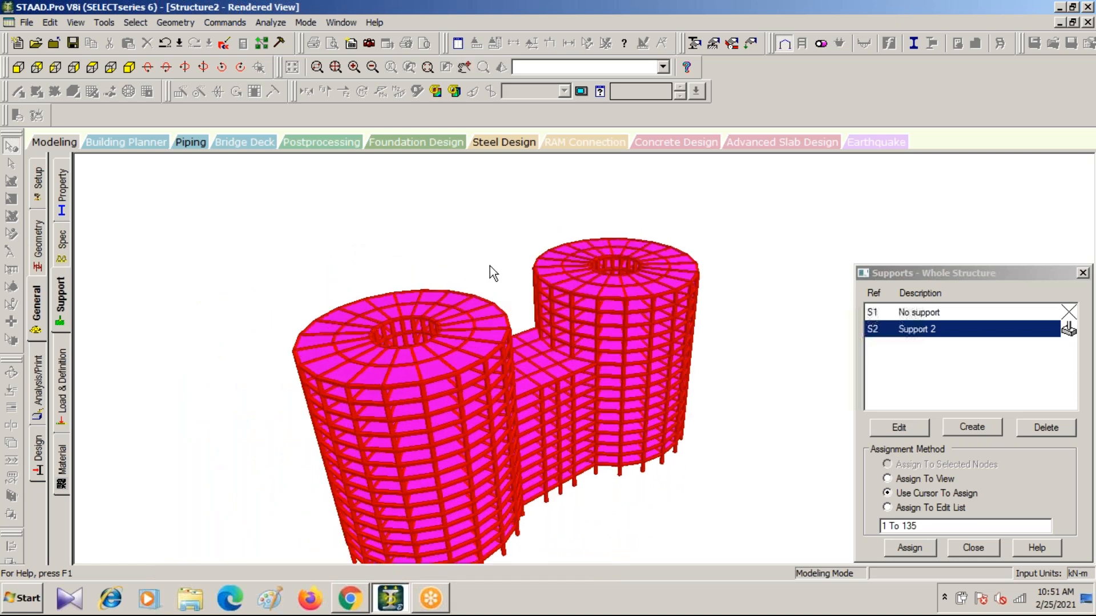
middle_click_drag(488, 264, 469, 230)
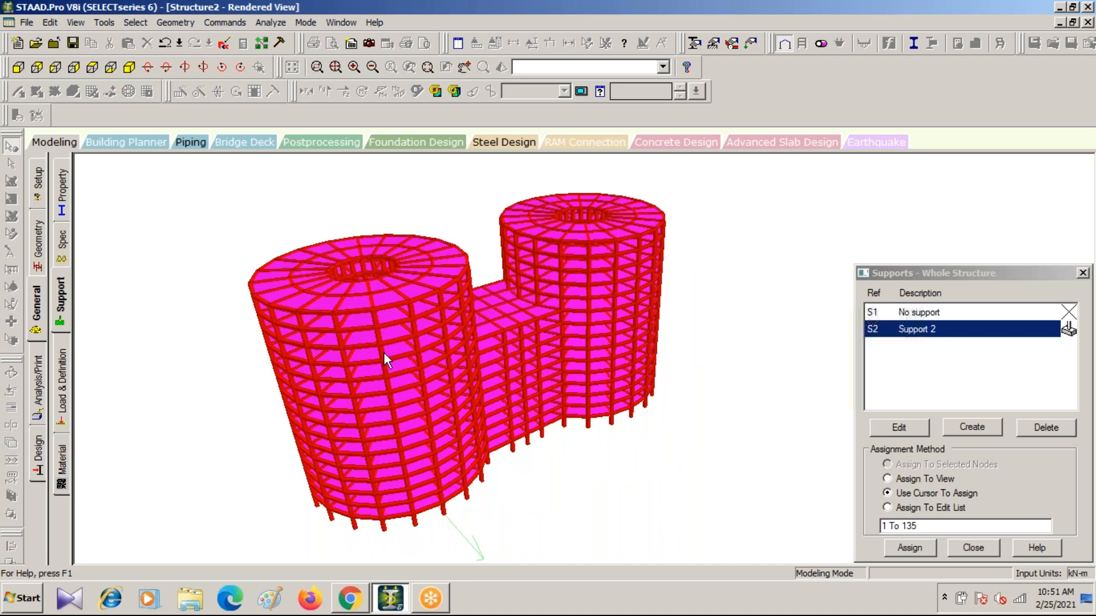
scroll(383, 351, "up", 2)
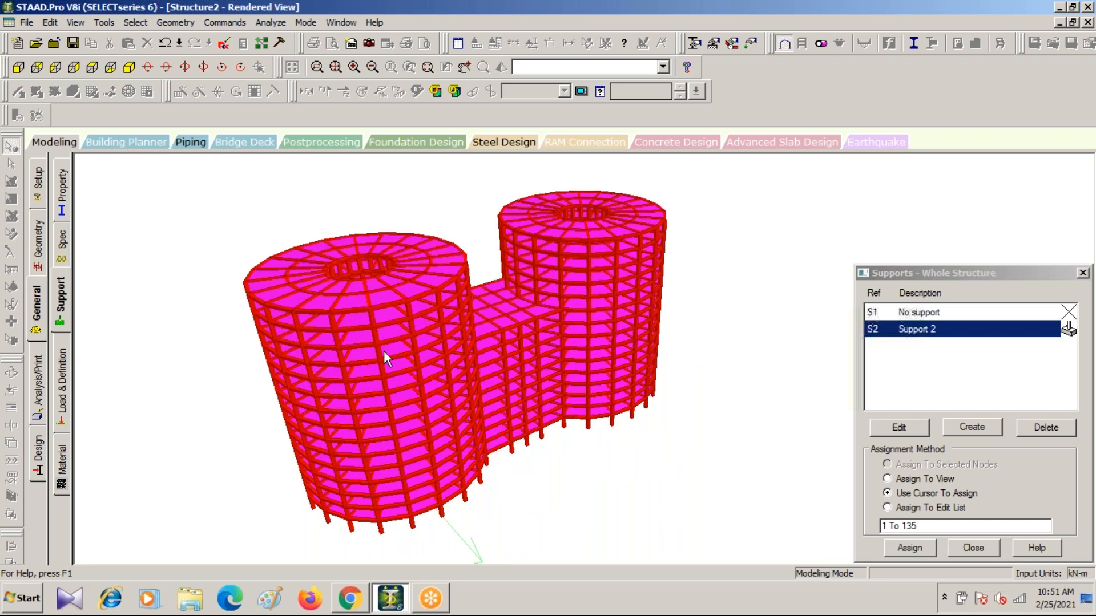
scroll(343, 326, "up", 1)
middle_click_drag(644, 470, 594, 438)
middle_click_drag(531, 450, 551, 461)
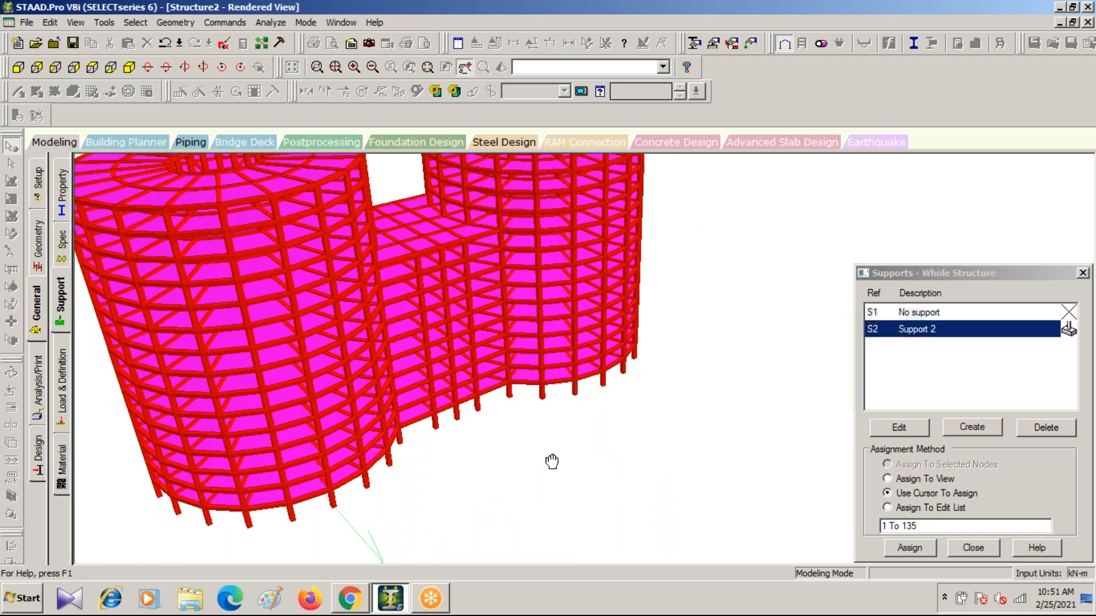
Start a new seismic definition and set its code type to Indian: IS 1893 - 2002/2005.
left_click(38, 245)
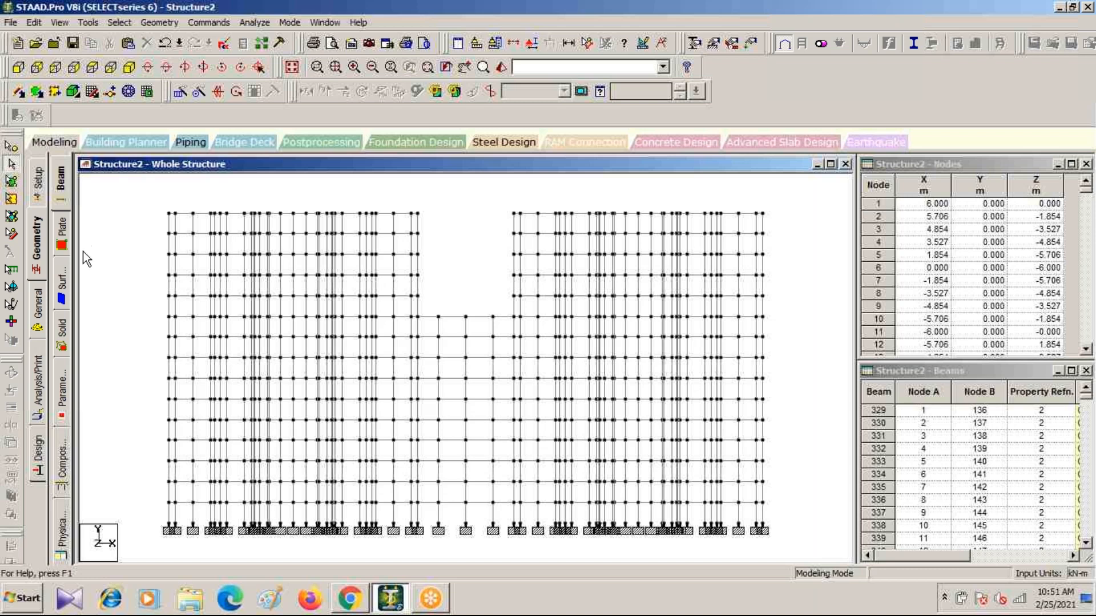
left_click(44, 308)
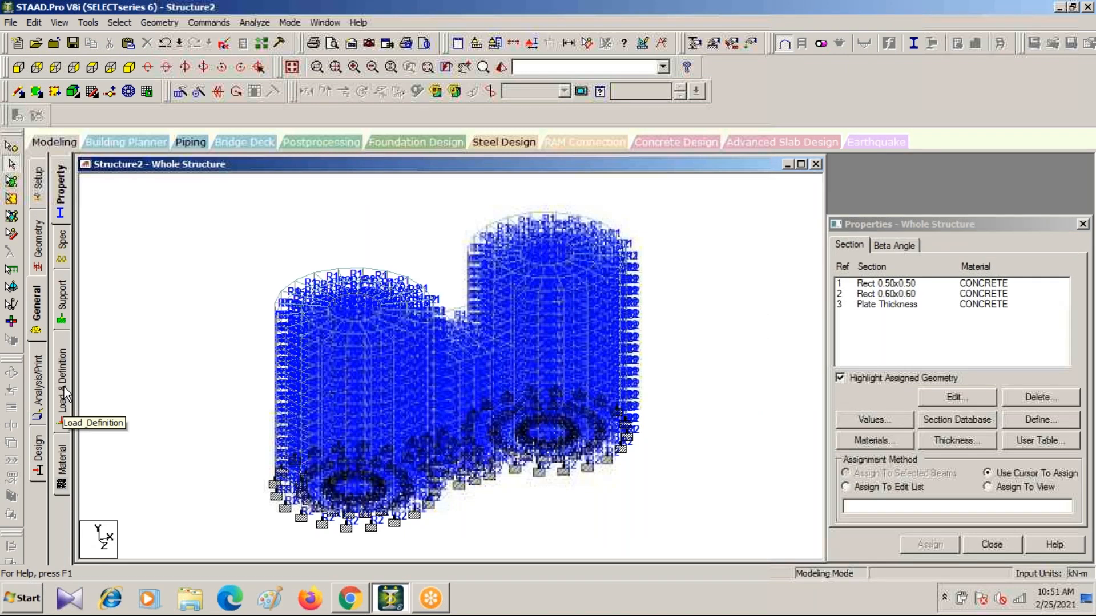
left_click(64, 387)
left_click(838, 181)
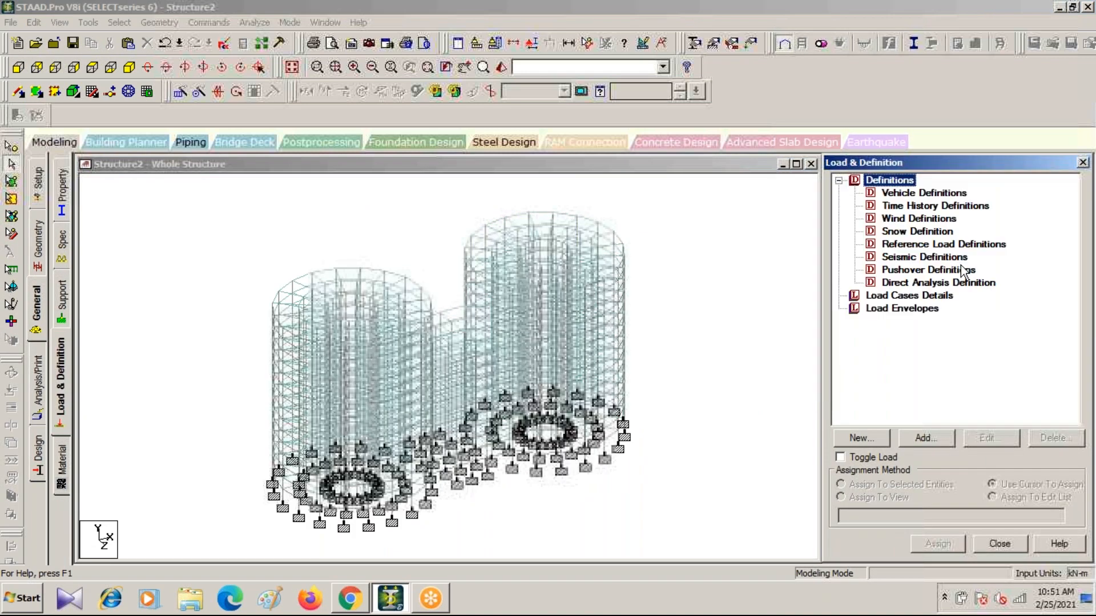
left_click(930, 257)
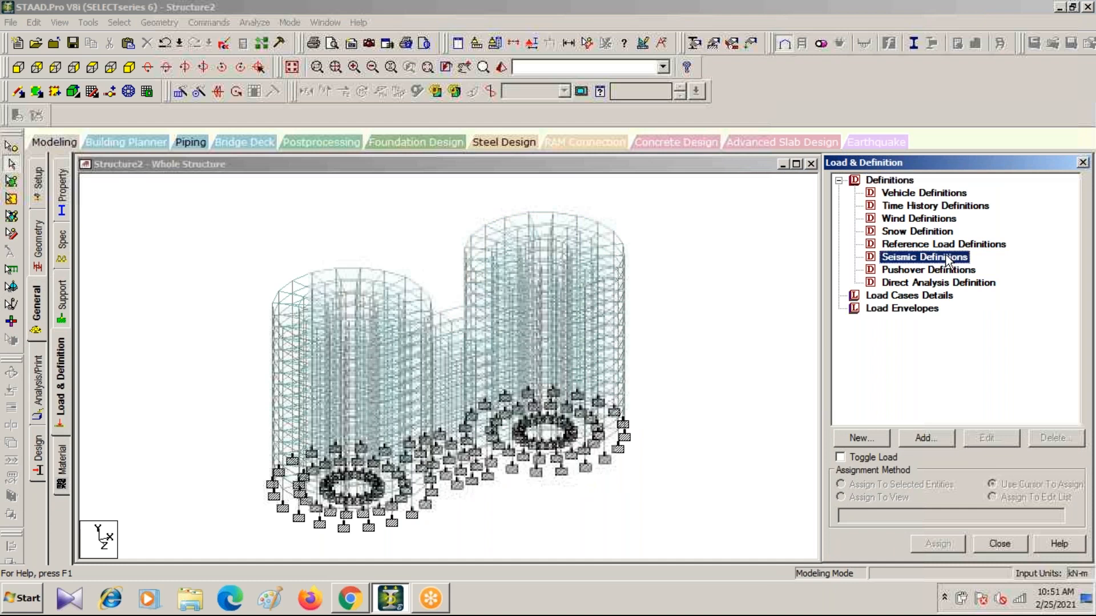
left_click(919, 438)
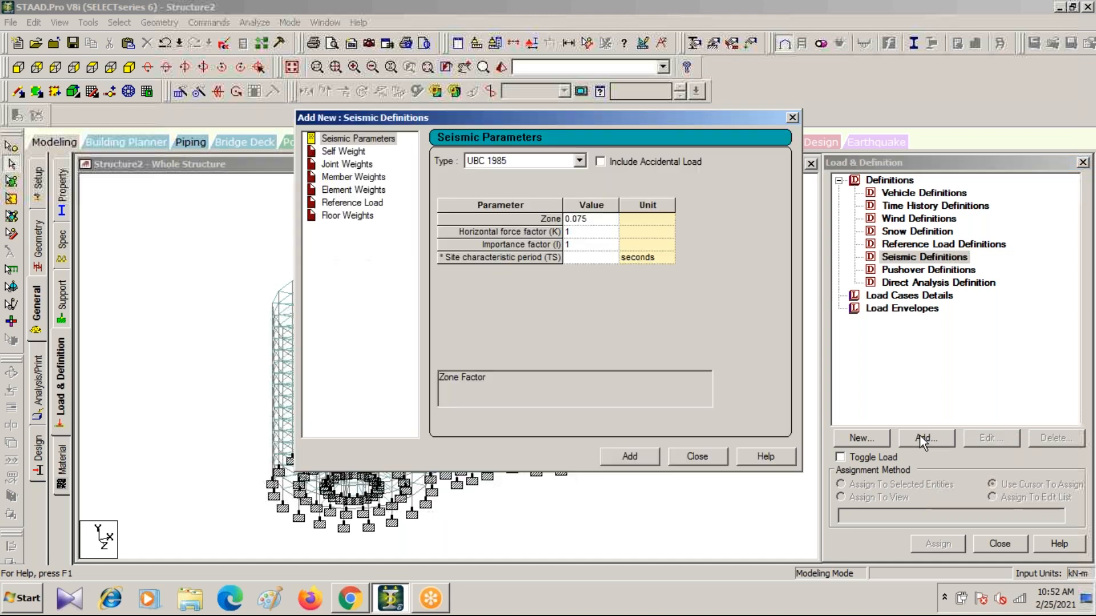
left_click(578, 162)
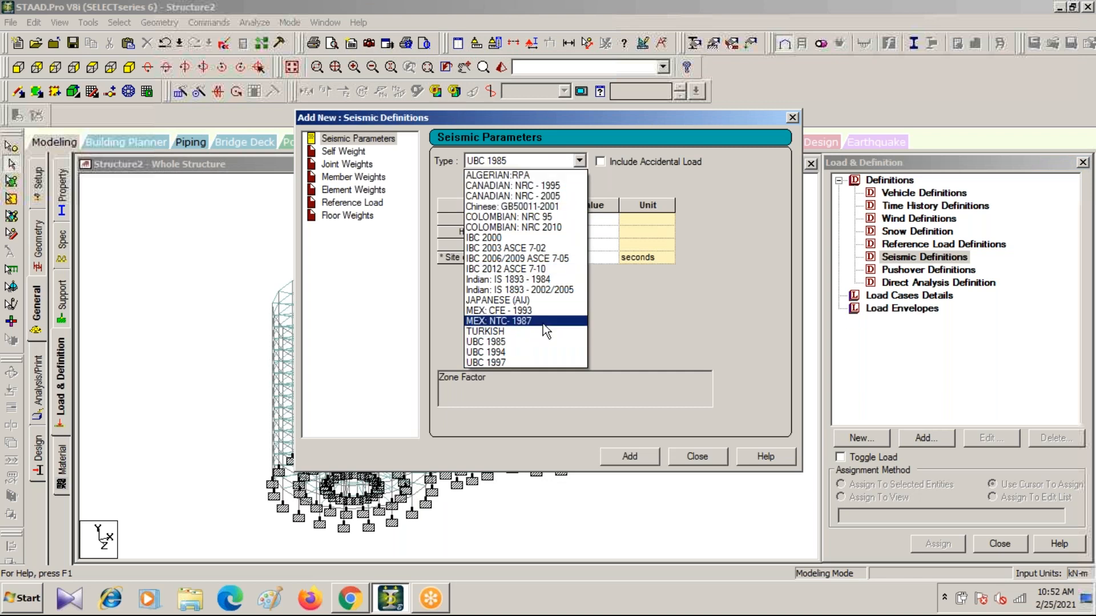
left_click(563, 289)
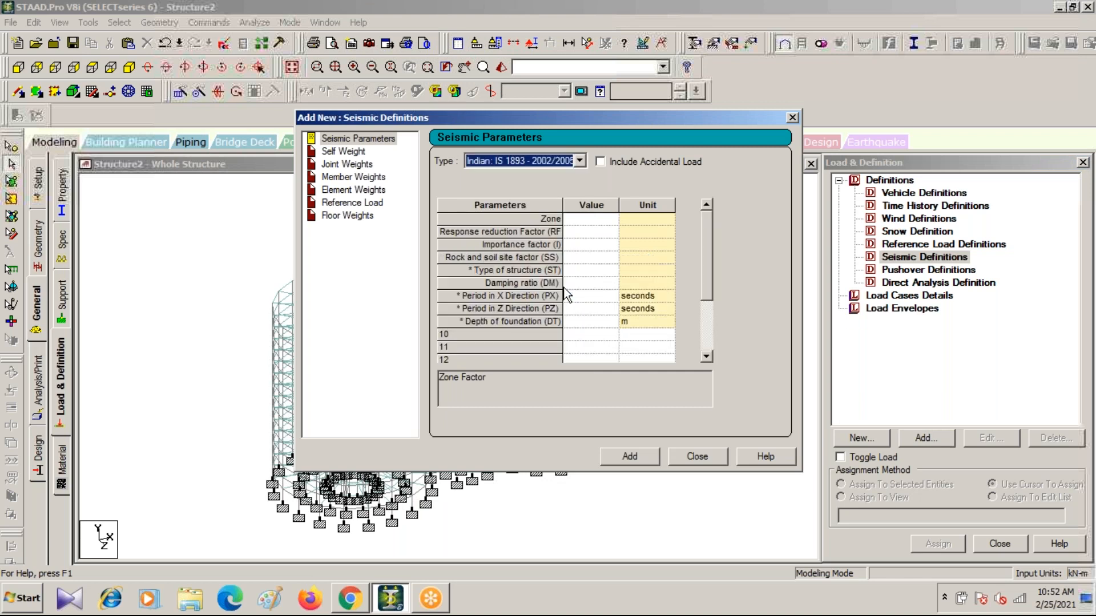
Set the zone factor to .36 and the response reduction factor to 5, accepting the auto save.
left_click(600, 219)
double_click(597, 218)
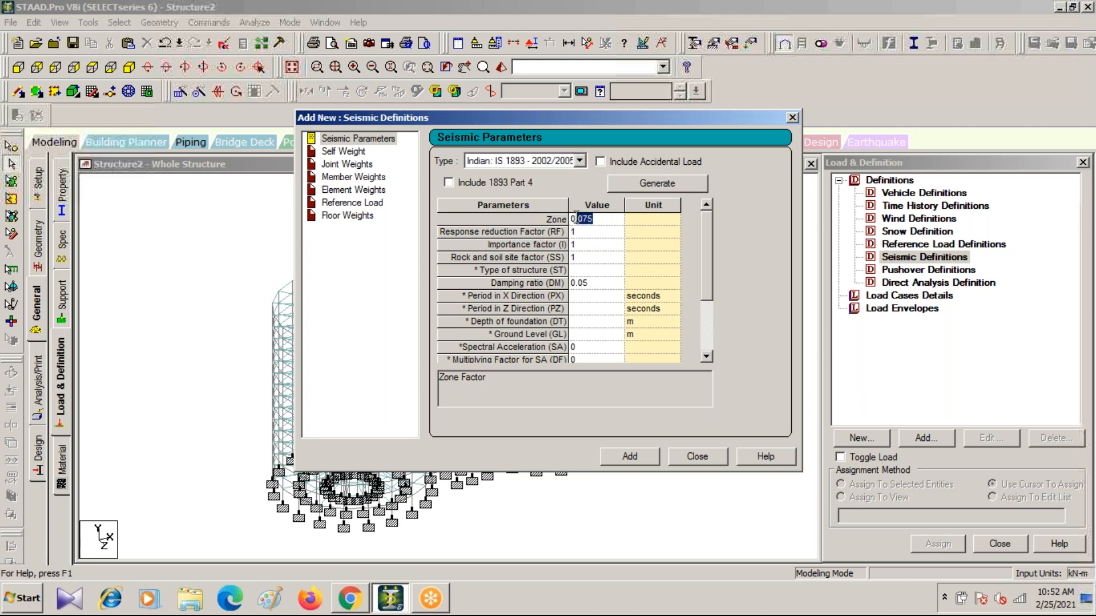
type(".36")
left_click(578, 236)
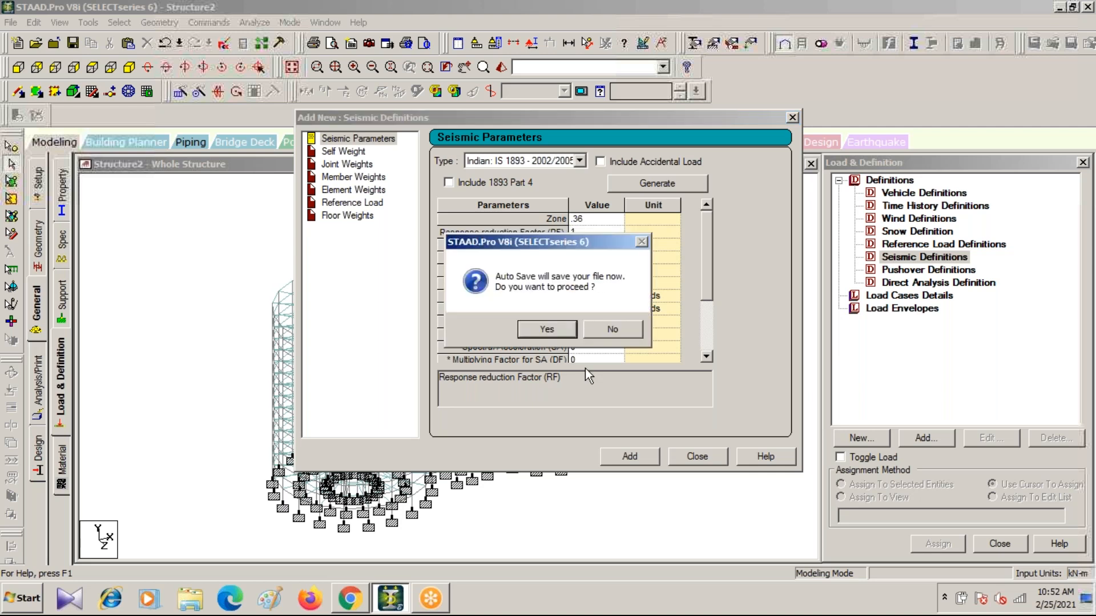
left_click(547, 330)
left_click(448, 316)
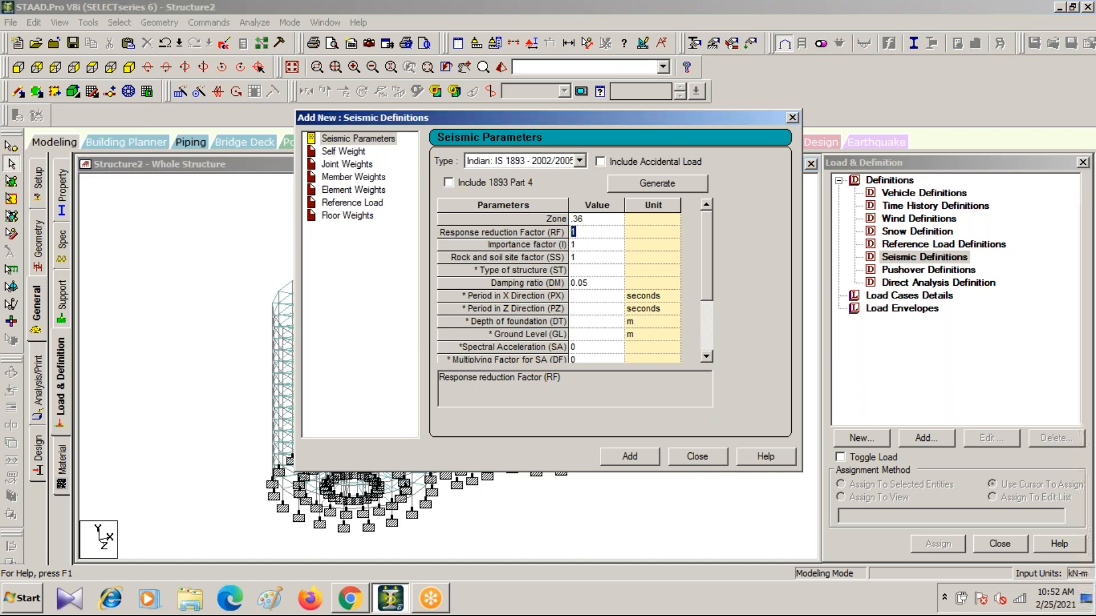
type("5")
Keep the importance factor at 1, and set the rock and soil site factor to 2 and the structure type to 1.
left_click(575, 245)
double_click(574, 245)
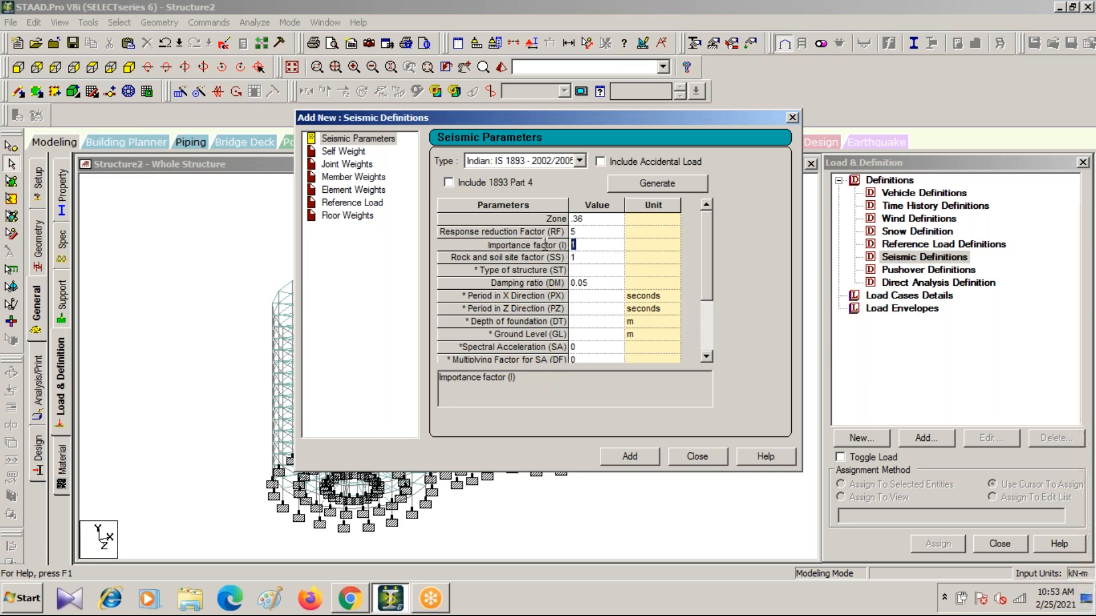
left_click(582, 259)
double_click(582, 259)
type("2")
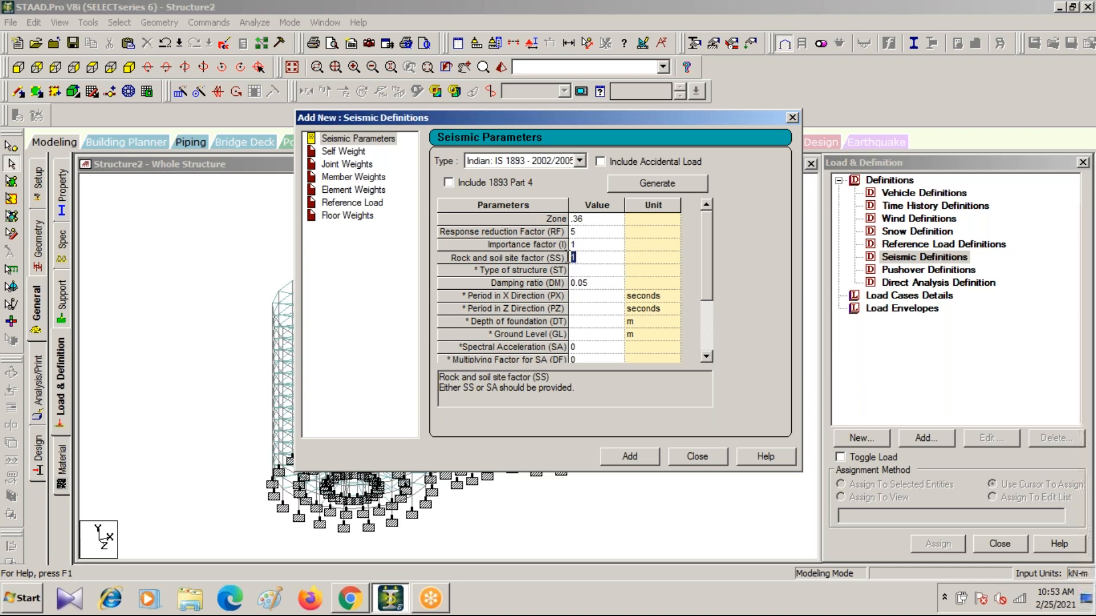
left_click(582, 270)
type("1")
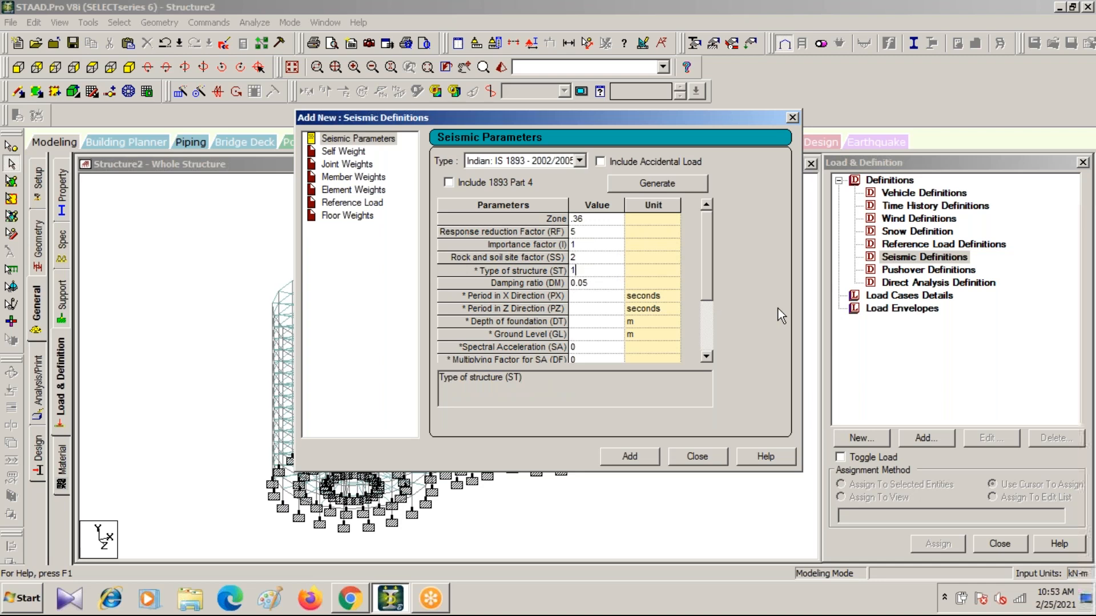
Add the seismic parameters to the definition, followed by a self weight with factor 1.
left_click(630, 457)
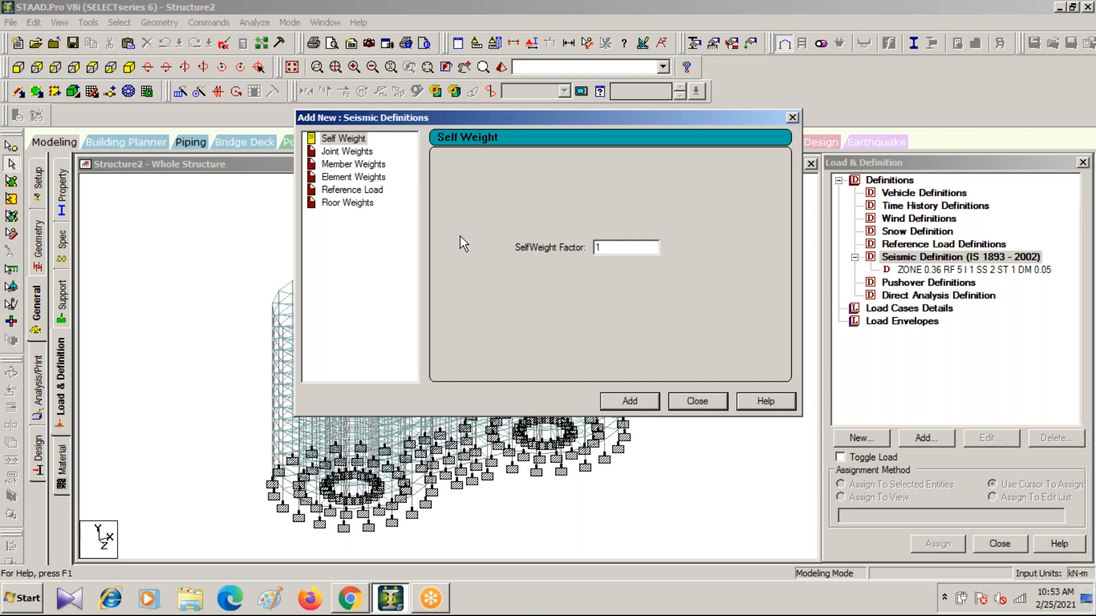
left_click(336, 139)
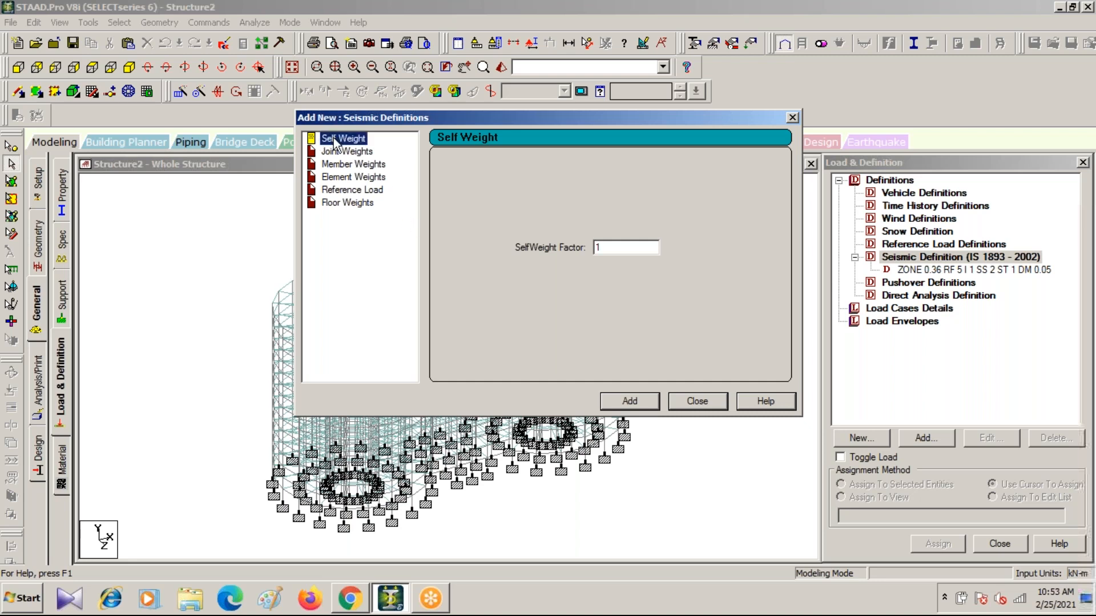
left_click(630, 403)
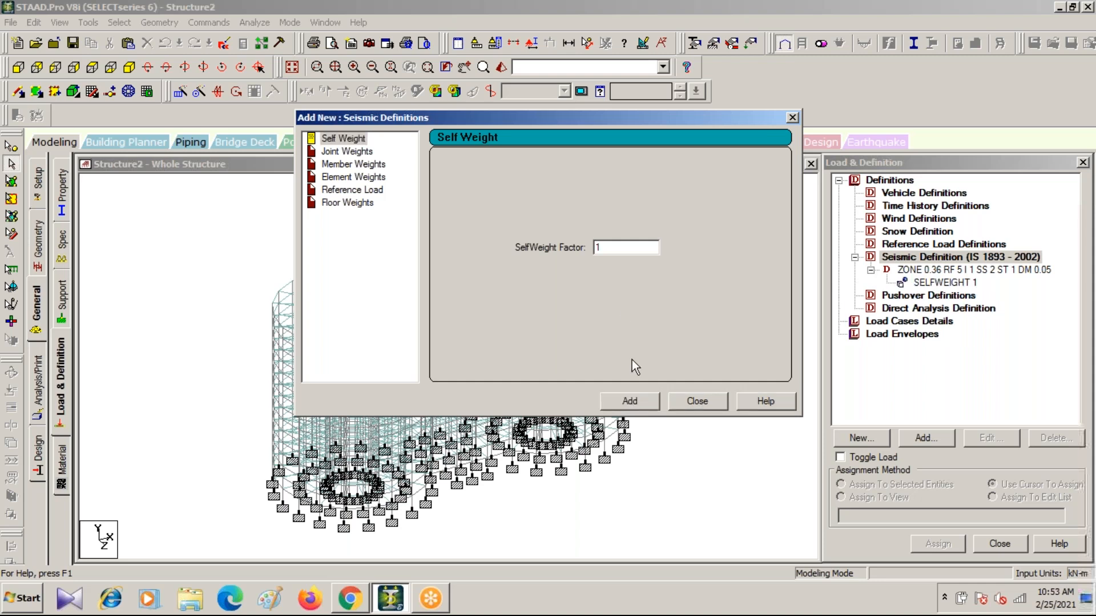
left_click(347, 164)
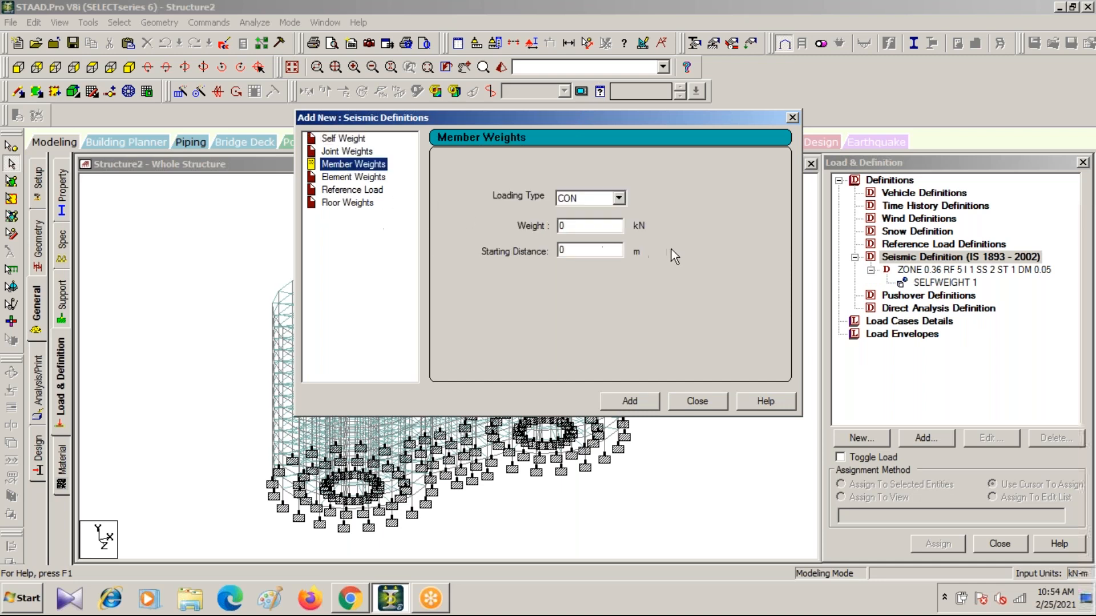
left_click(618, 198)
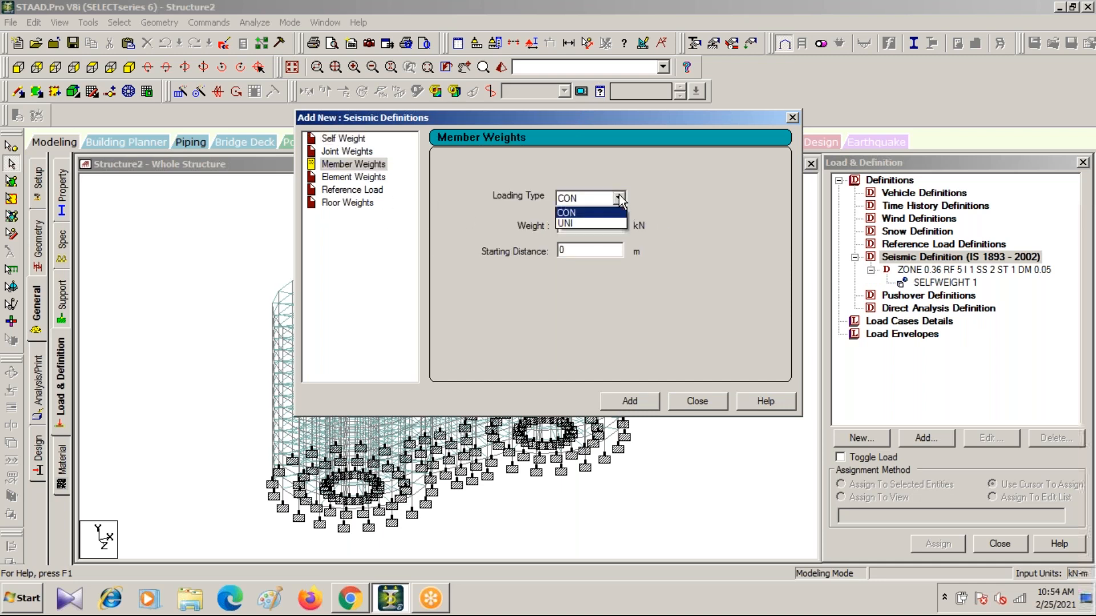
left_click(562, 223)
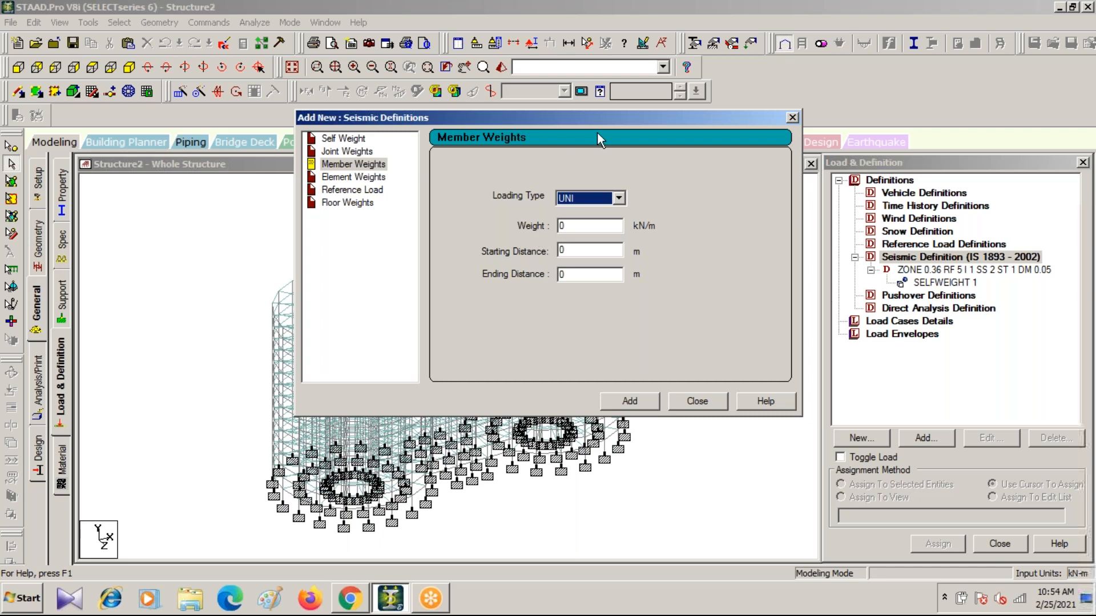
left_click_drag(600, 115, 426, 86)
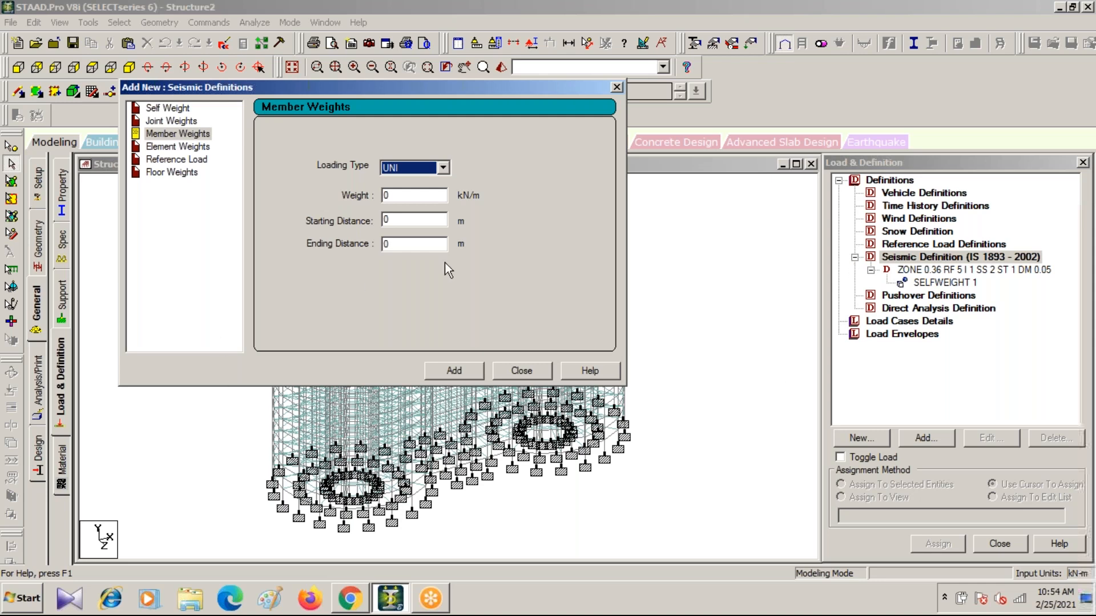
left_click(616, 88)
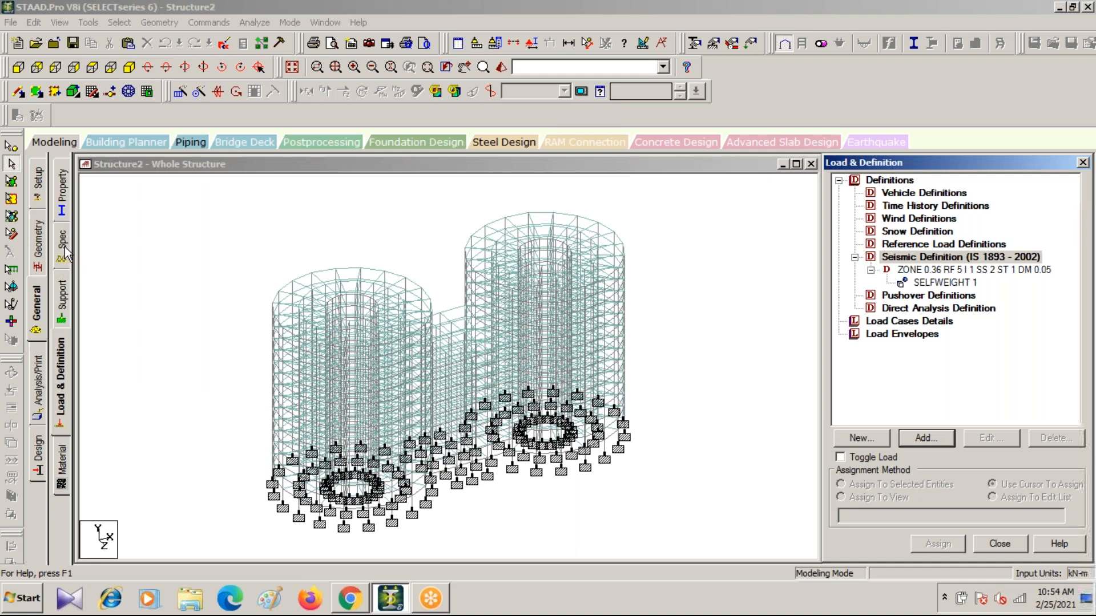
left_click(62, 206)
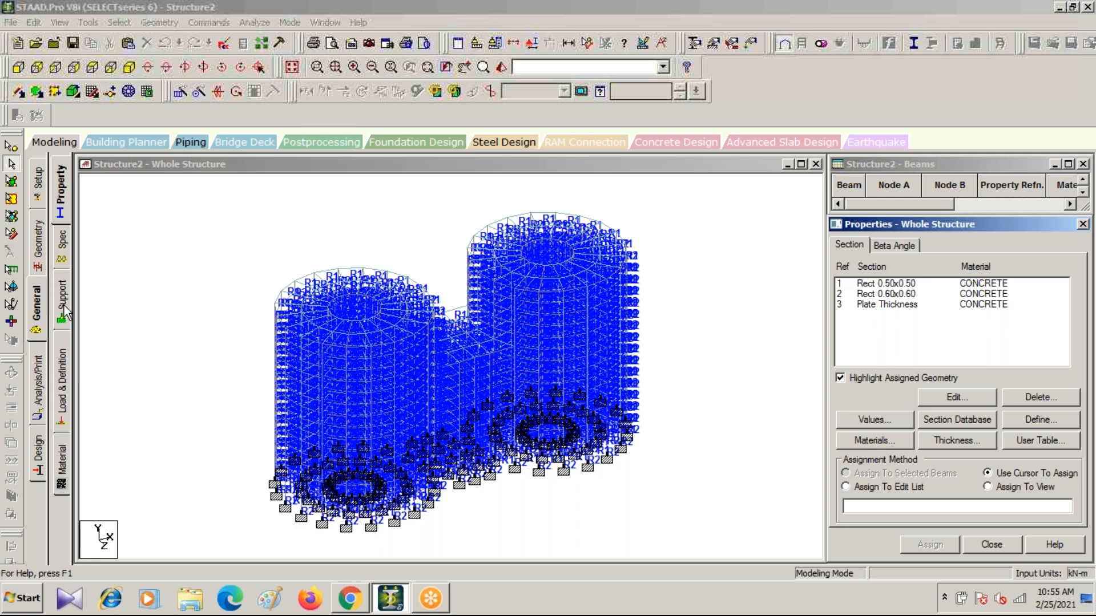
left_click(63, 388)
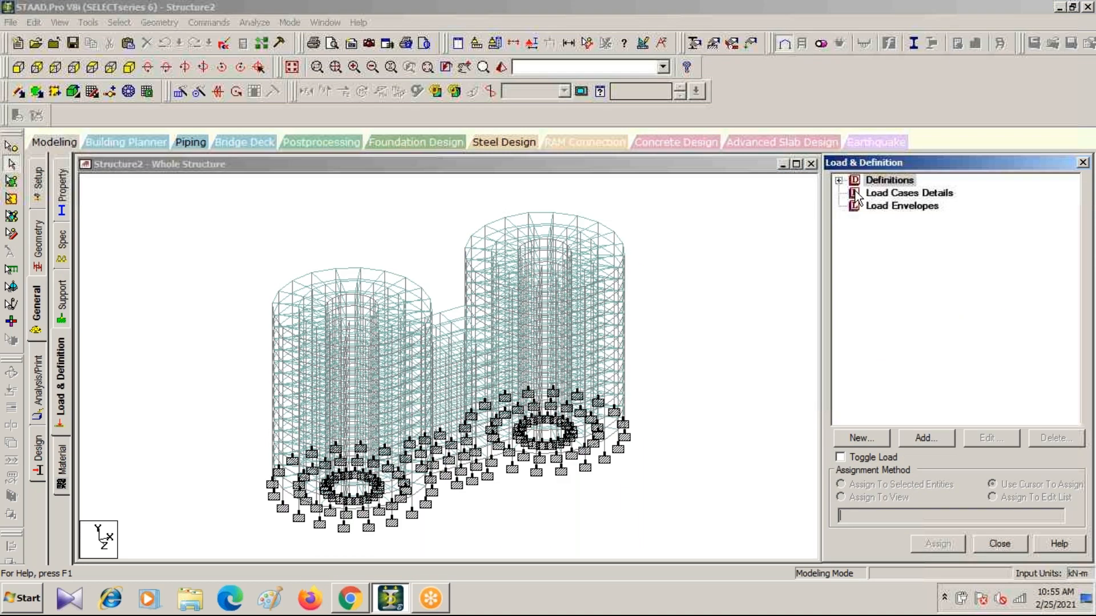
Add a uniform (UNI) member weight of 6.25 kN/m under the IS 1893 seismic definition.
left_click(859, 196)
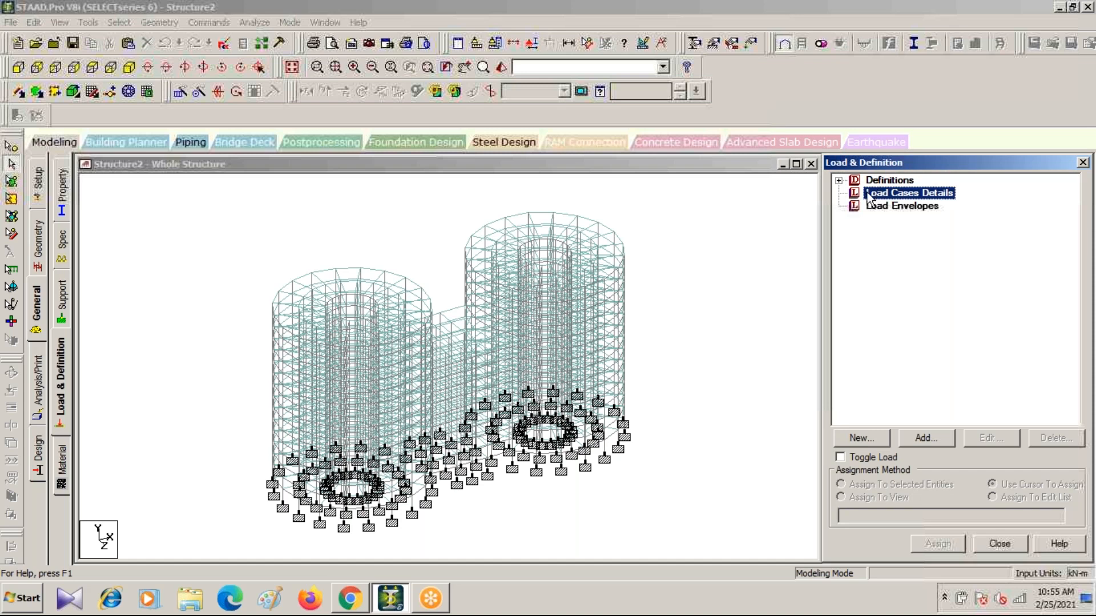
left_click(838, 181)
left_click(854, 257)
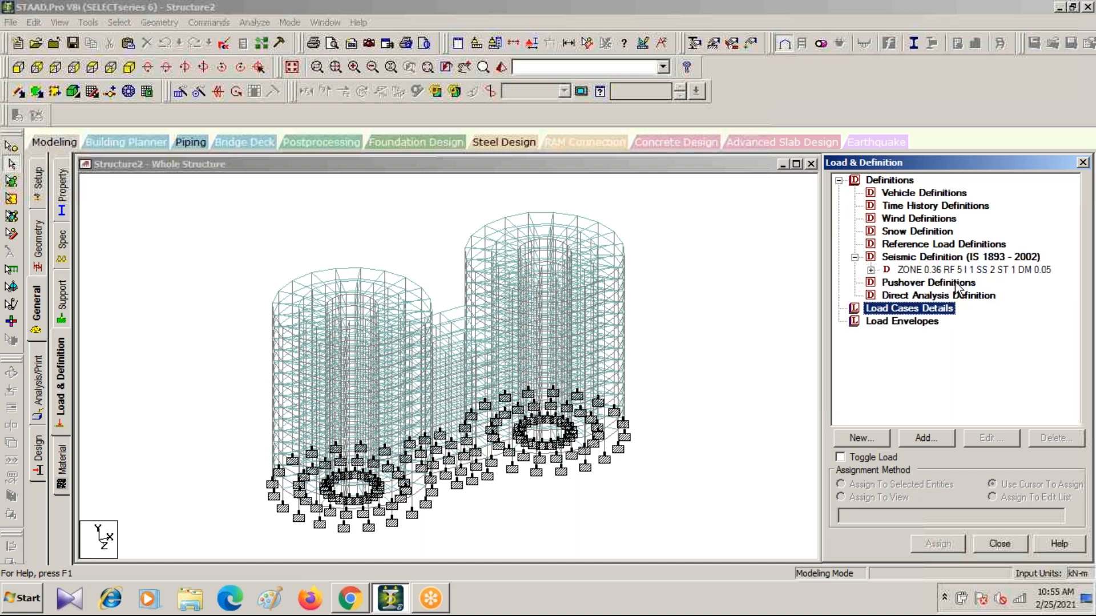
left_click(870, 270)
left_click(915, 270)
left_click(936, 437)
left_click(353, 179)
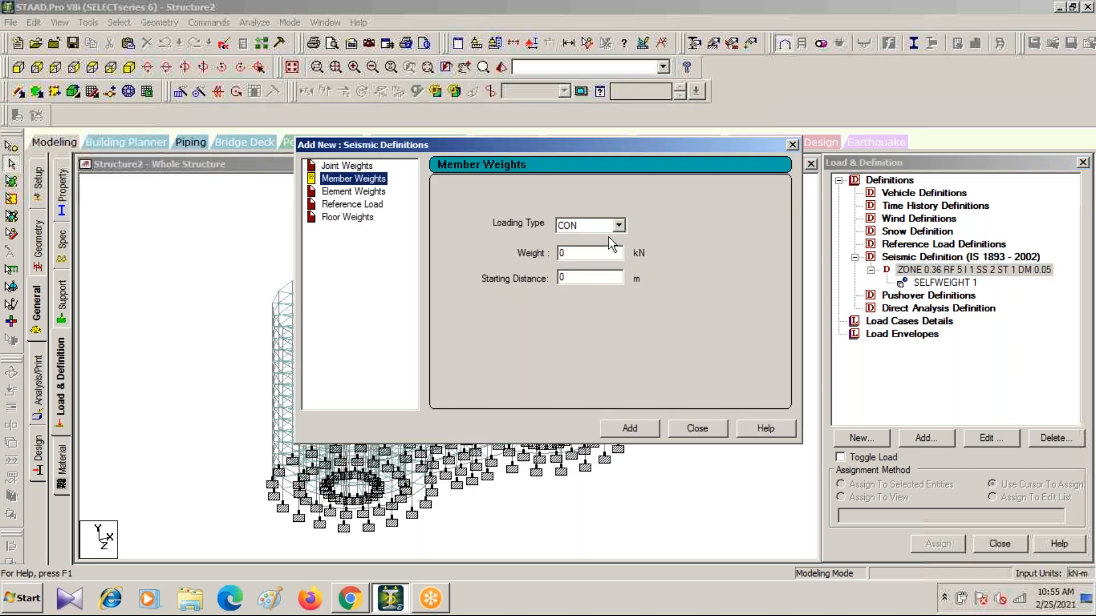
left_click(618, 226)
left_click(571, 251)
key("Tab")
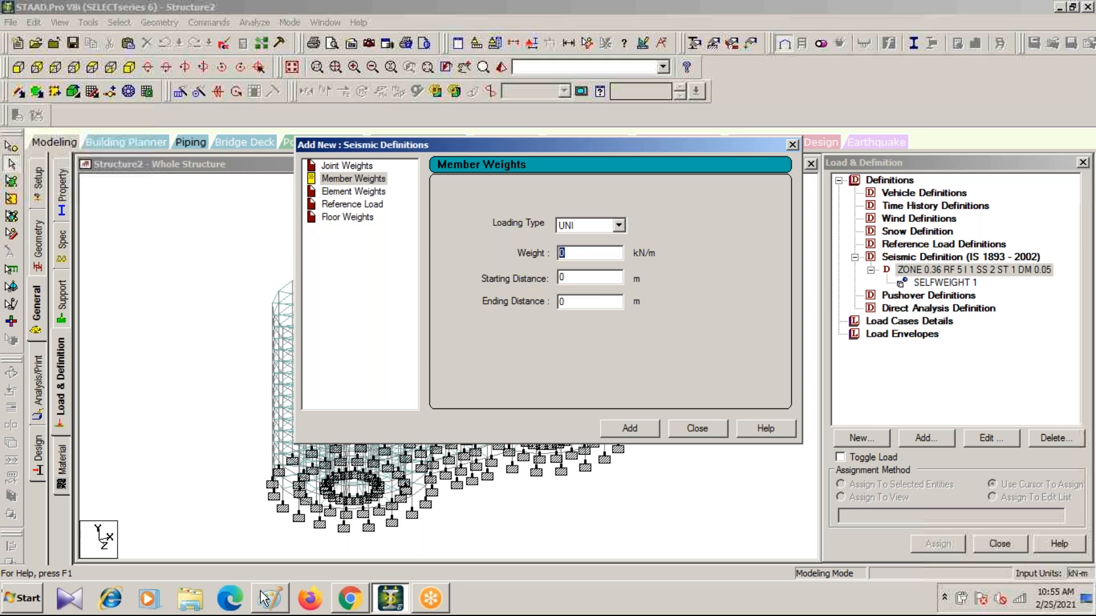
type("6.25")
left_click(630, 429)
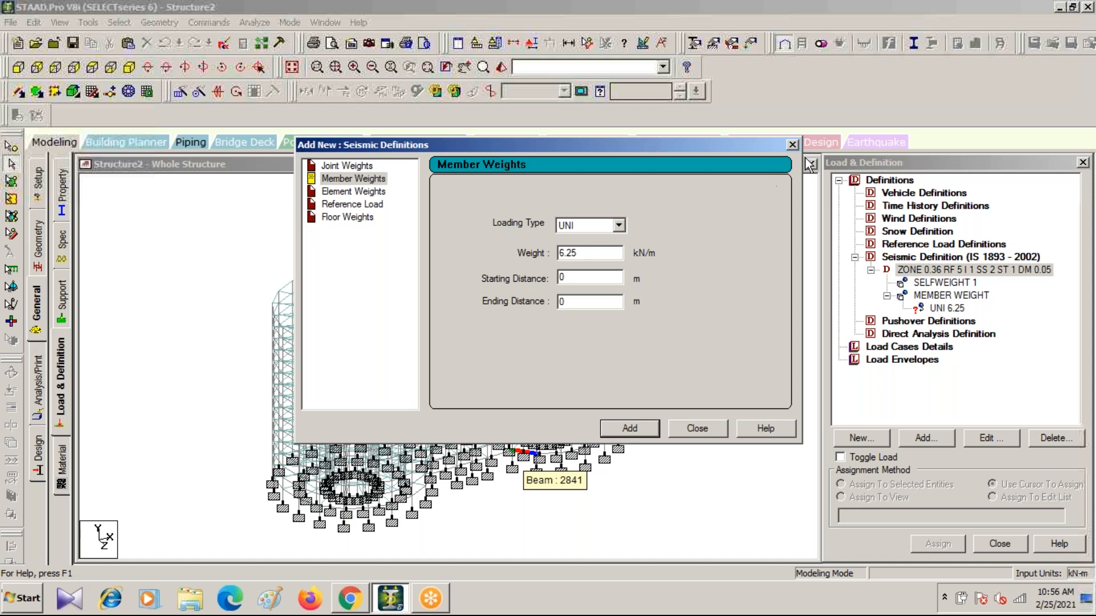
left_click(793, 144)
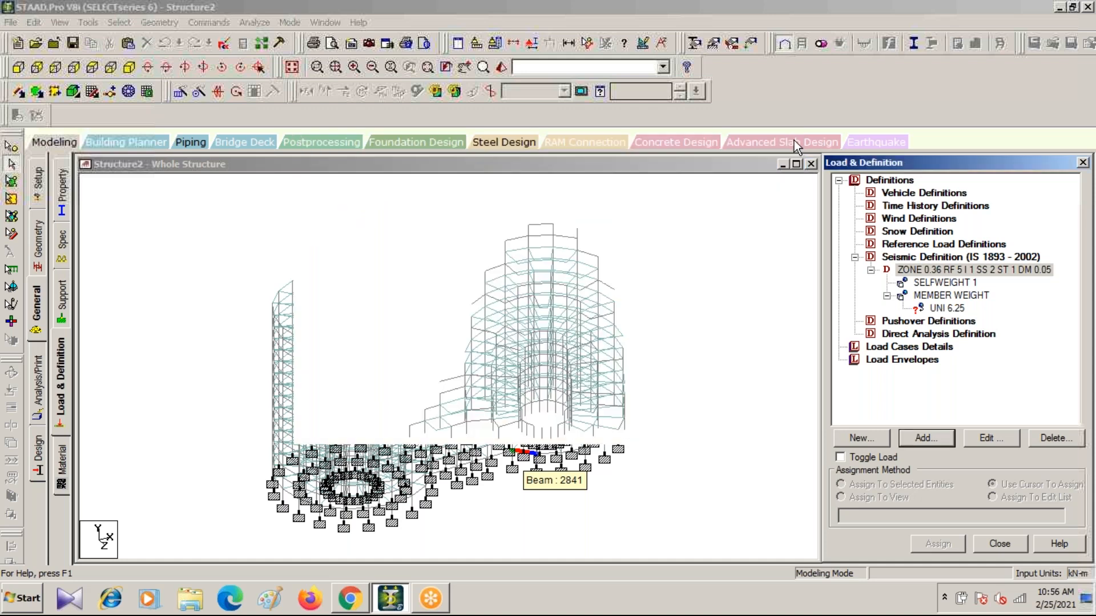
Select the BEAMS group by group name and assign the UNI 6.25 member weight to its beams.
left_click(952, 310)
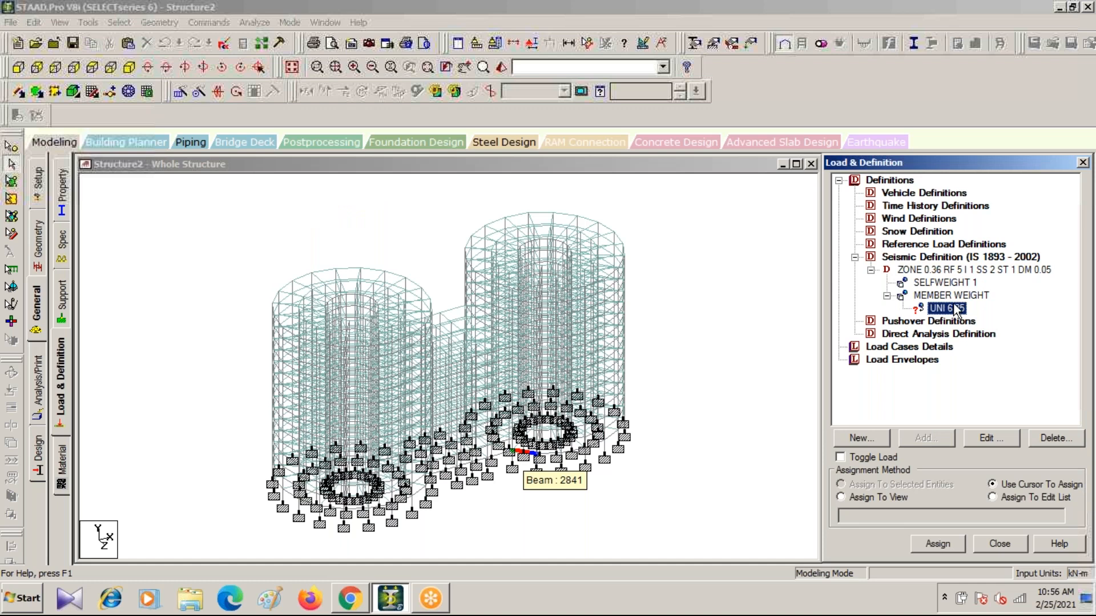
left_click(110, 24)
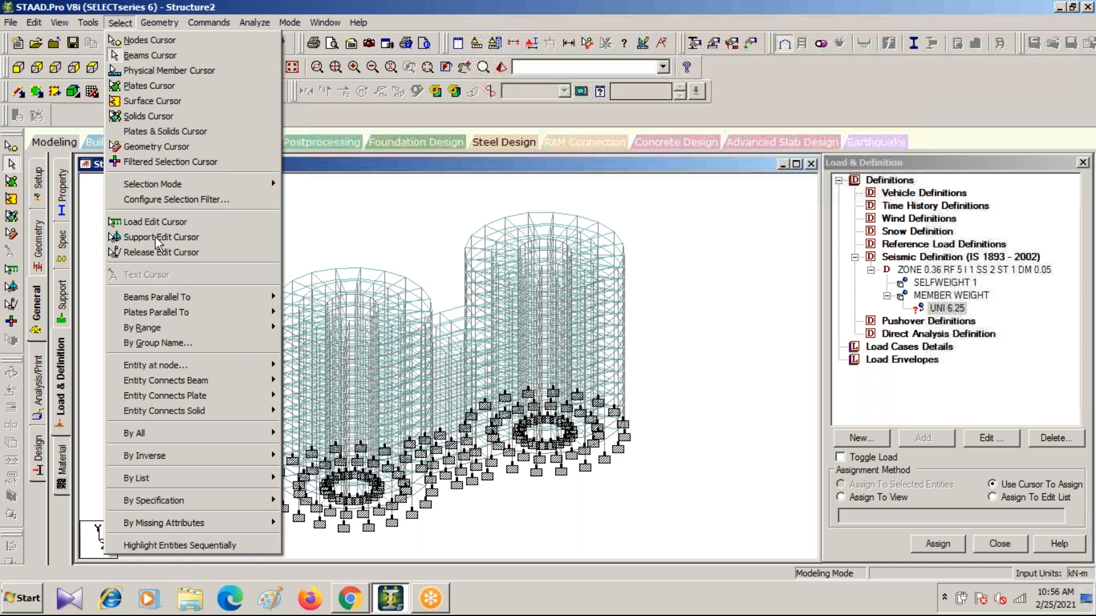
mouse_move(169, 481)
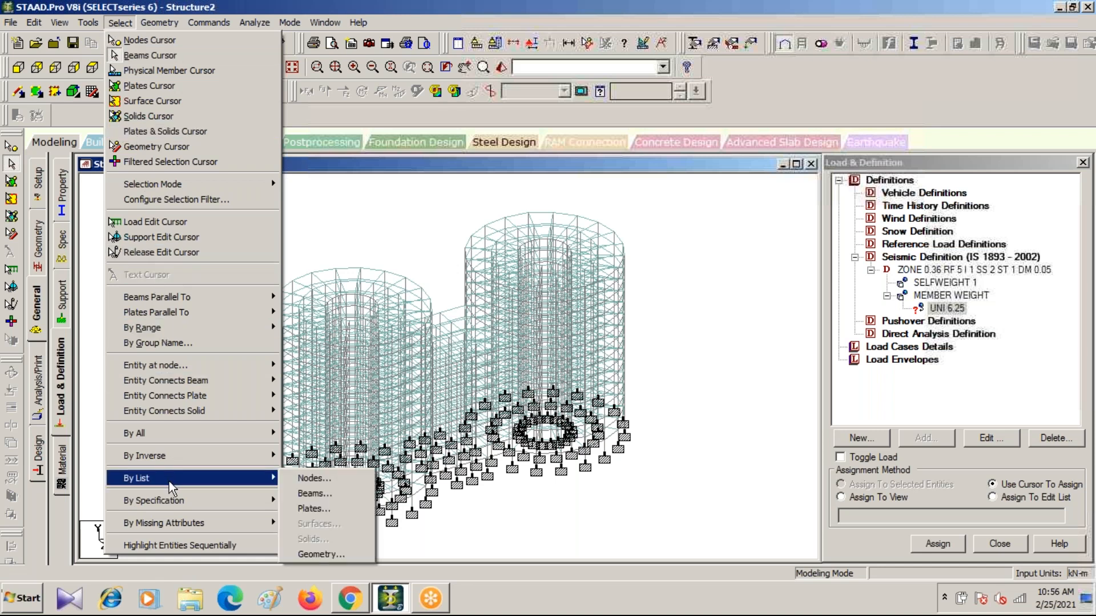
left_click(184, 344)
left_click(114, 222)
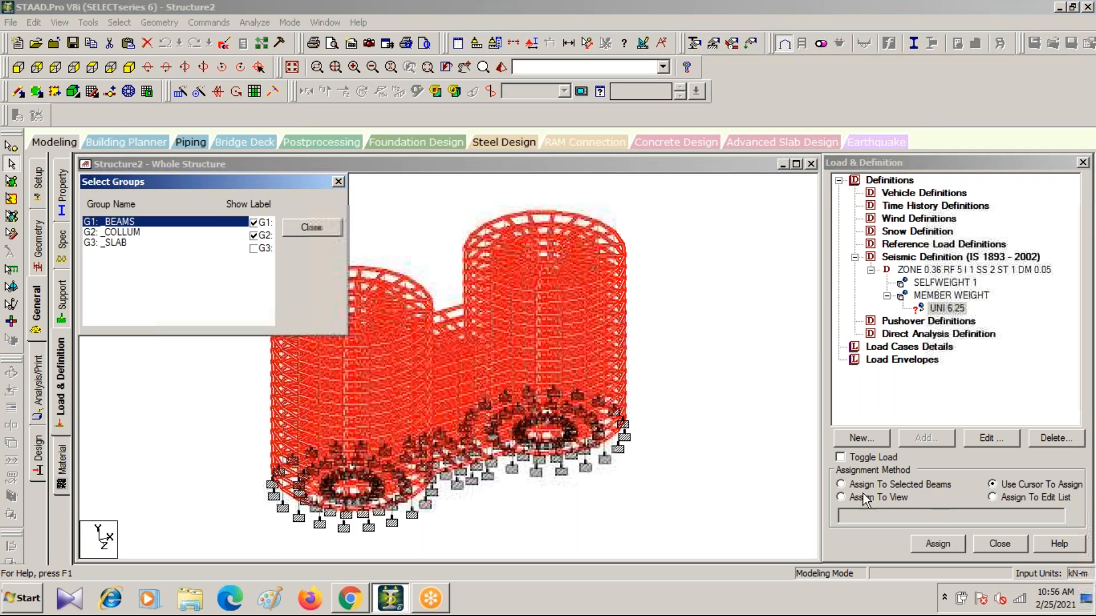
left_click(845, 483)
left_click(945, 545)
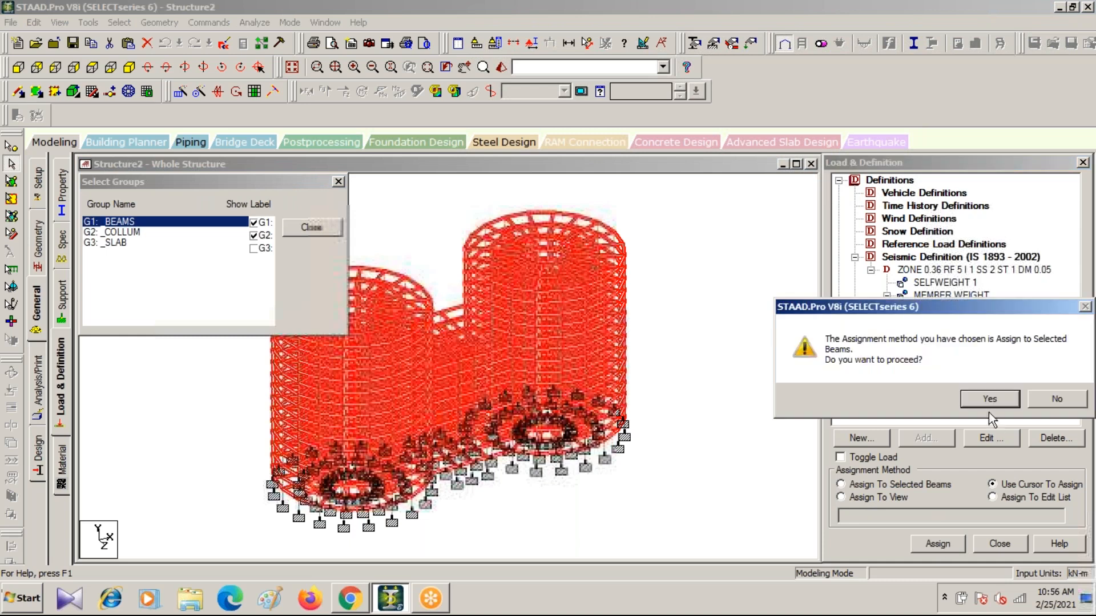
left_click(986, 401)
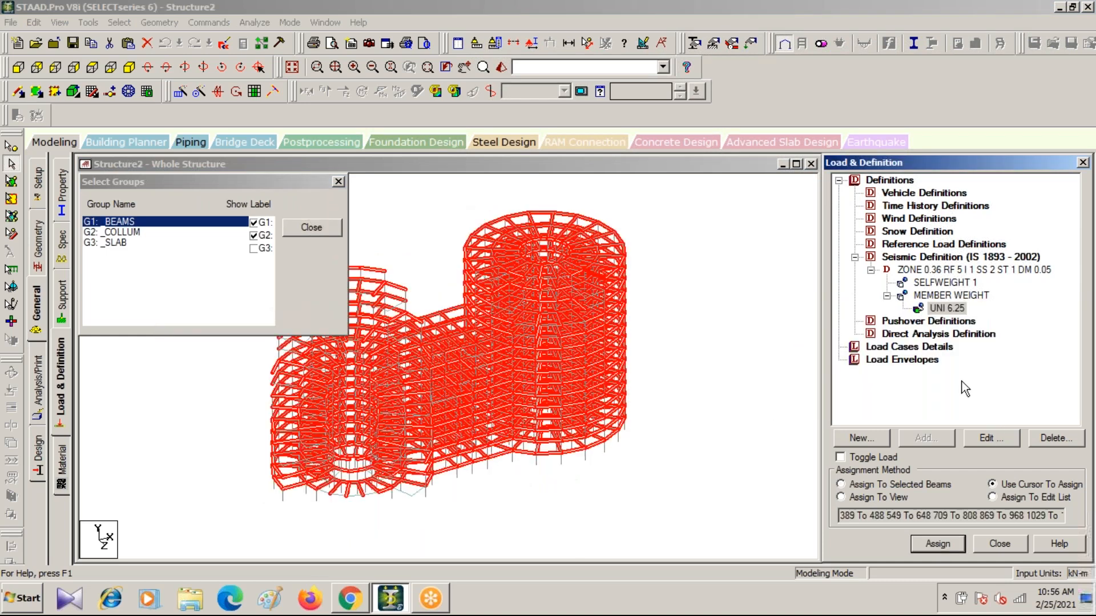
Close the group selection, add wind type definition 1 with the comment WIND 1, and clear the beam selection.
left_click(339, 182)
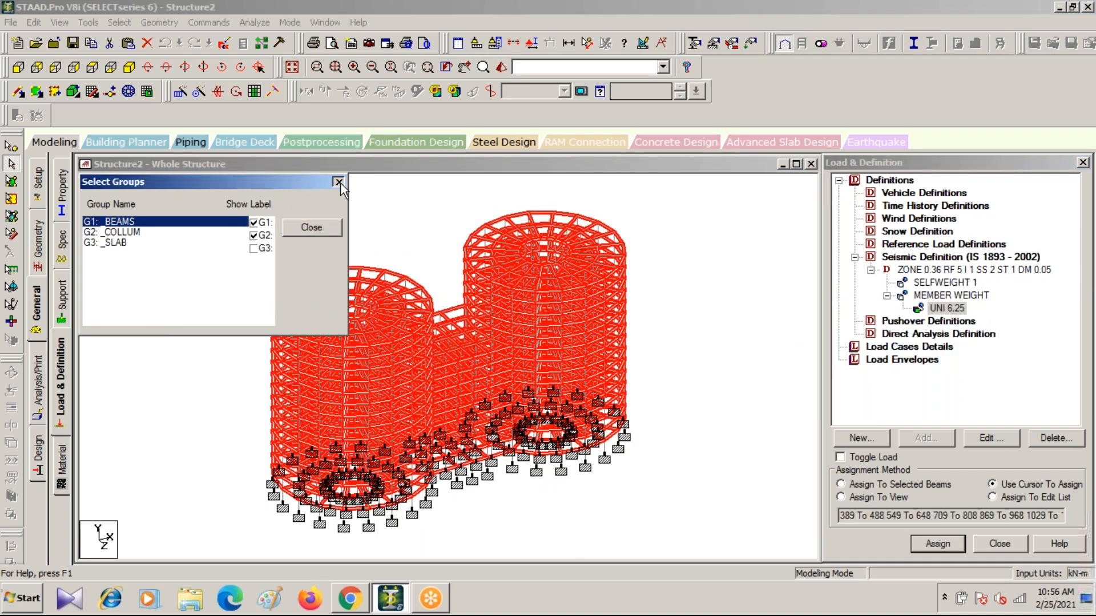
left_click(339, 182)
left_click(855, 263)
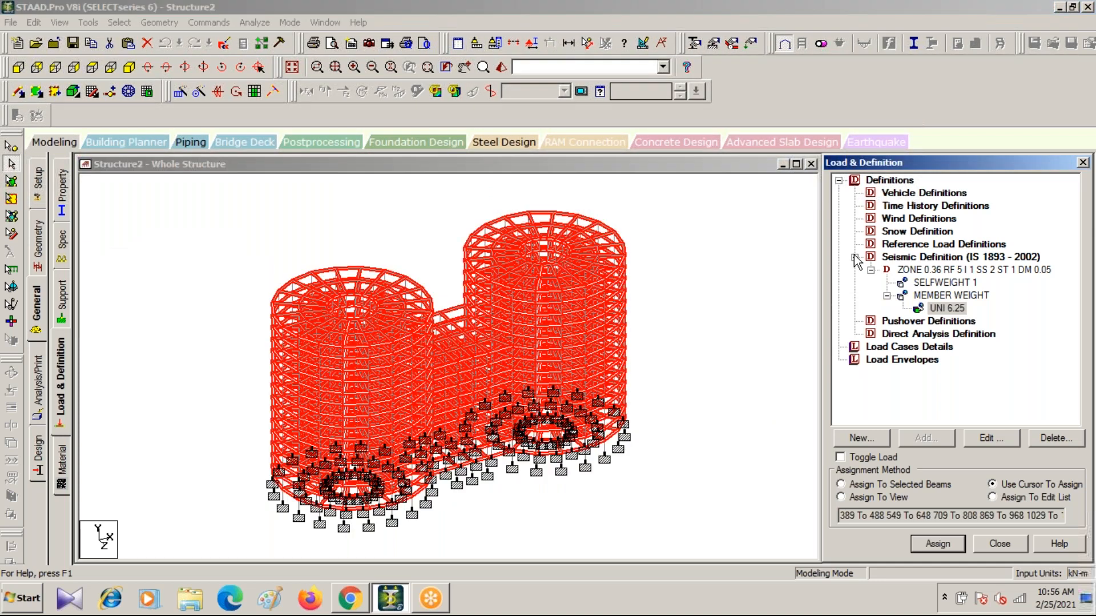
left_click(854, 258)
left_click(886, 220)
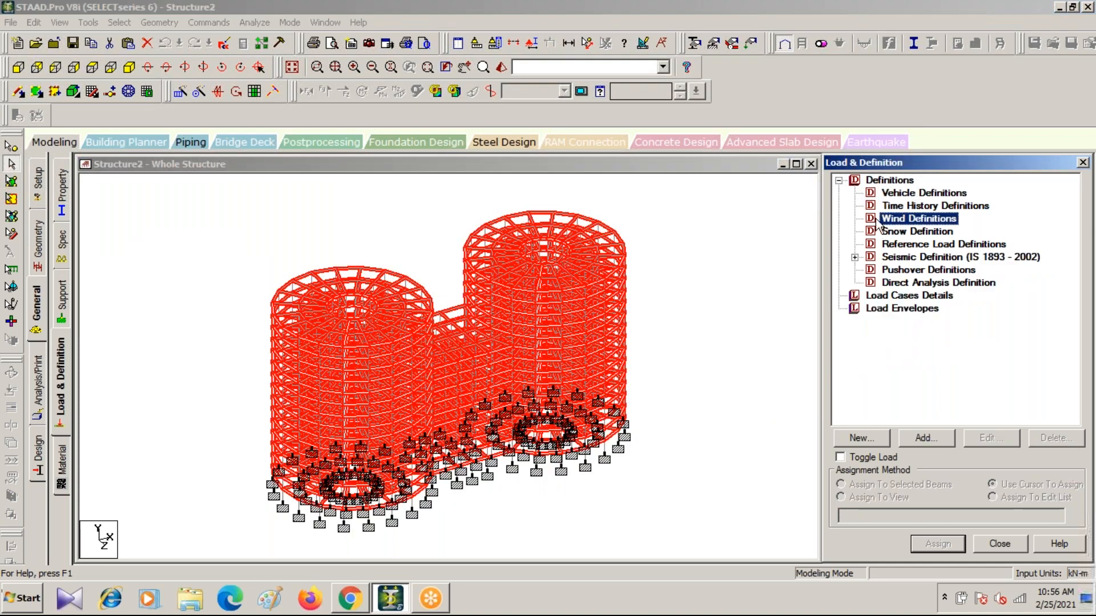
left_click(923, 438)
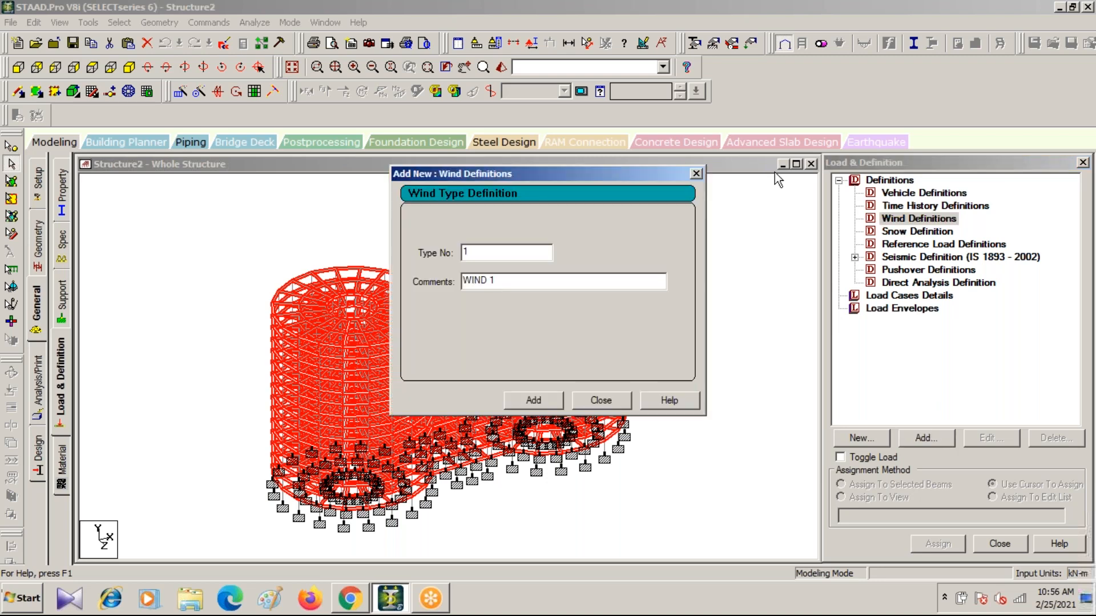
left_click(540, 401)
left_click(696, 174)
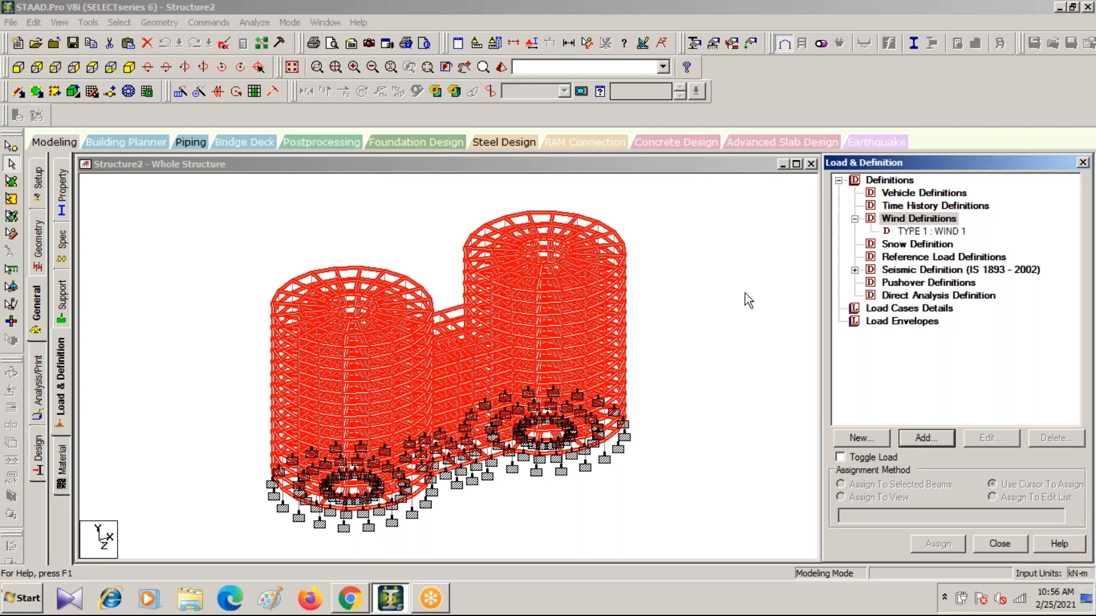
left_click(745, 293)
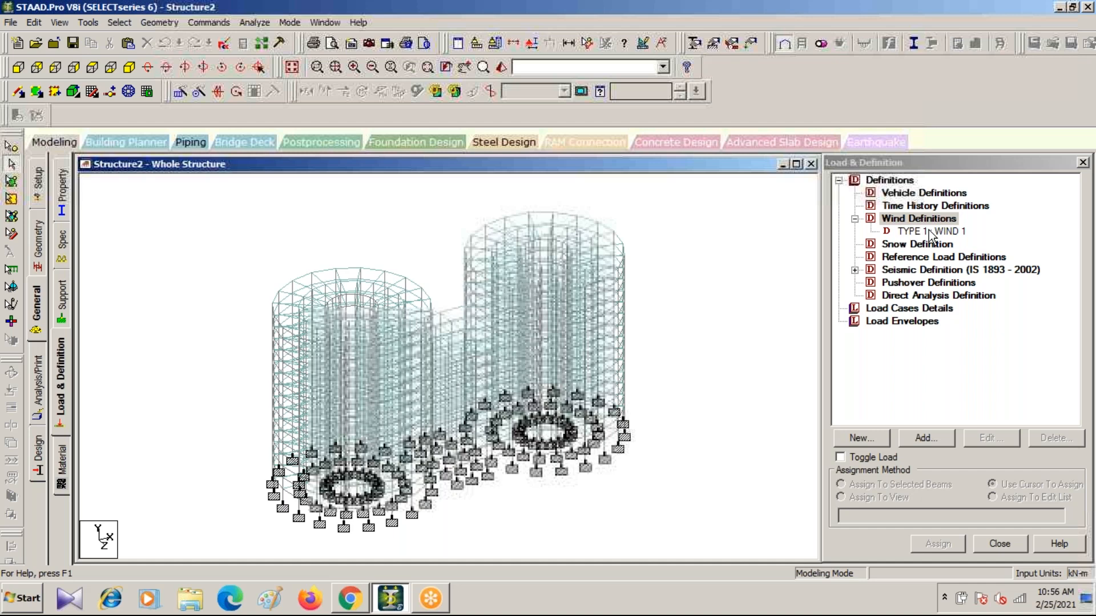
double_click(929, 232)
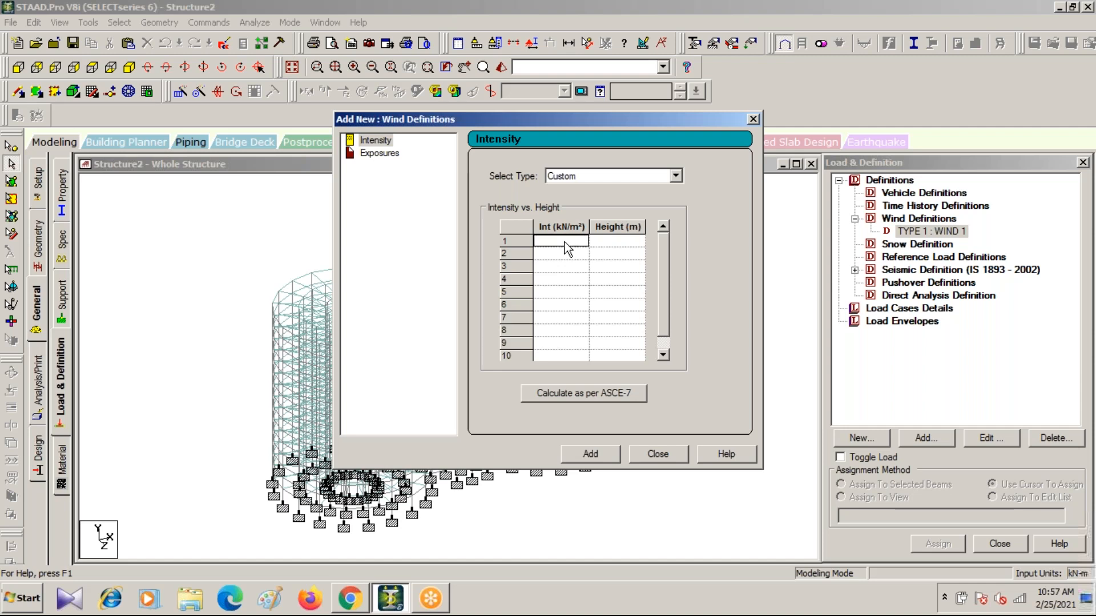
left_click(614, 266)
left_click(558, 291)
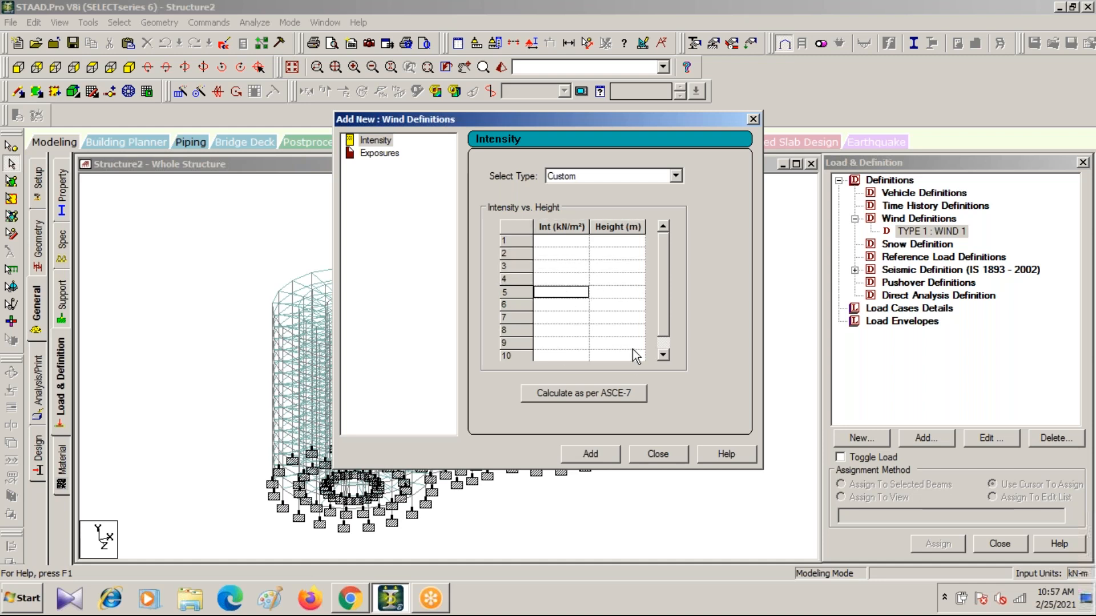
left_click(572, 391)
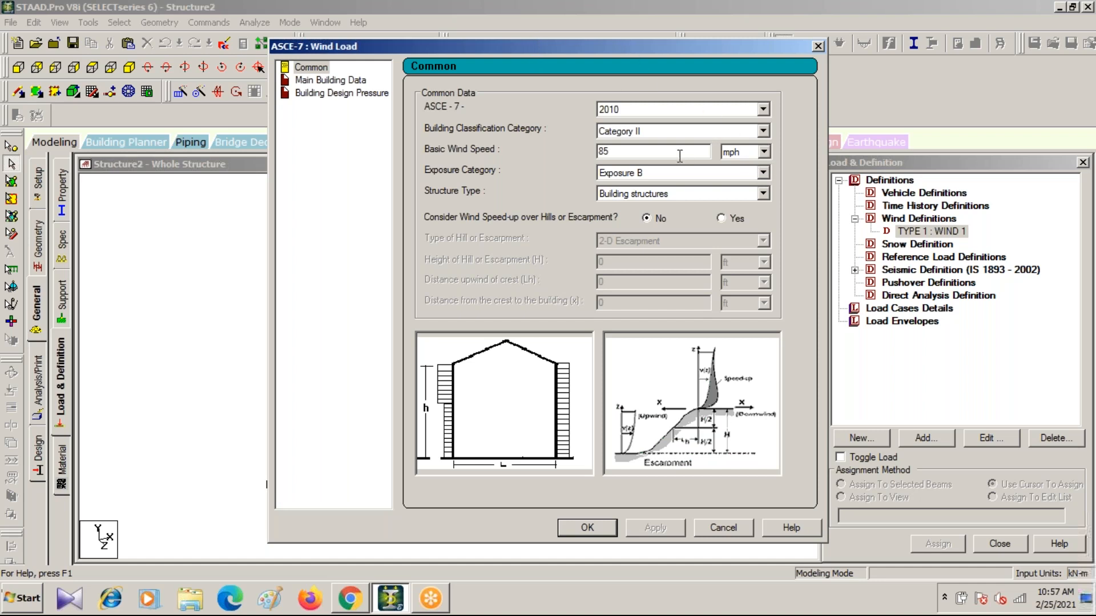
left_click_drag(628, 152, 508, 150)
type("50")
left_click(764, 152)
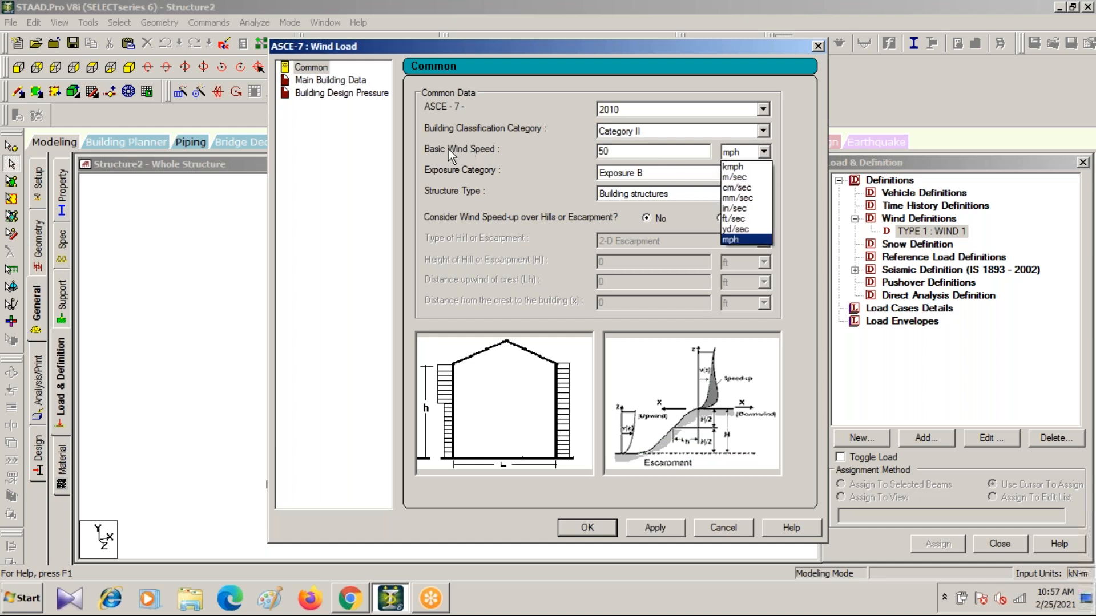
left_click(741, 177)
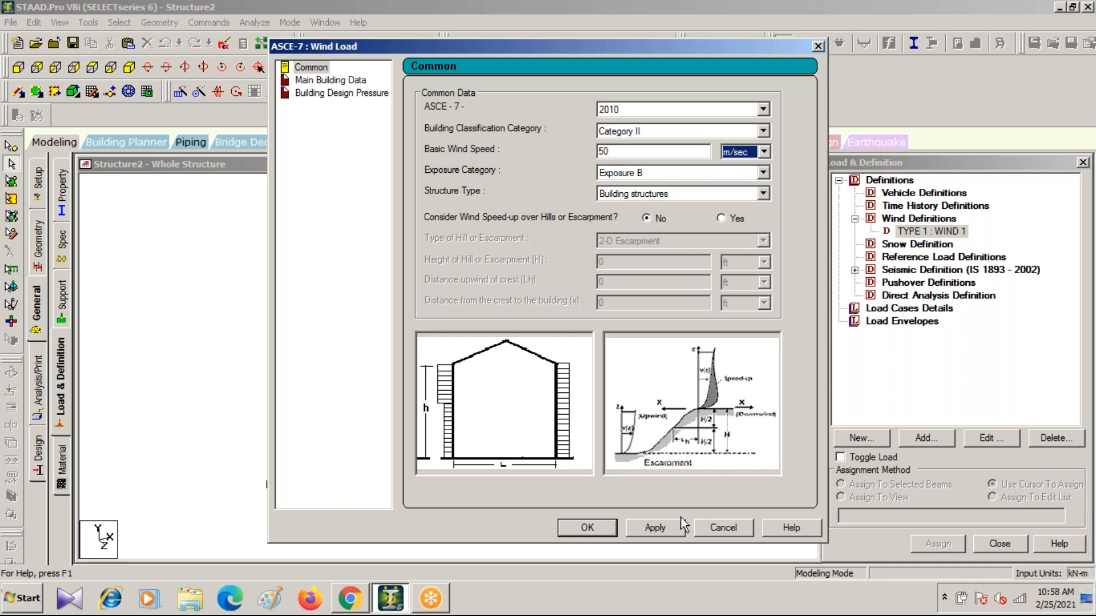
left_click(651, 523)
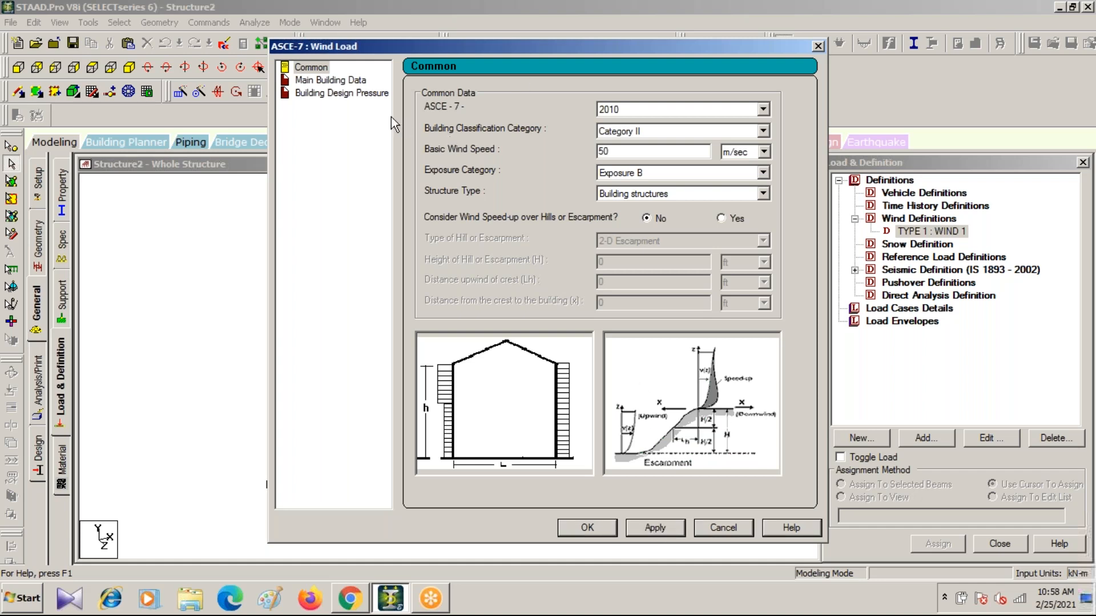
left_click(344, 82)
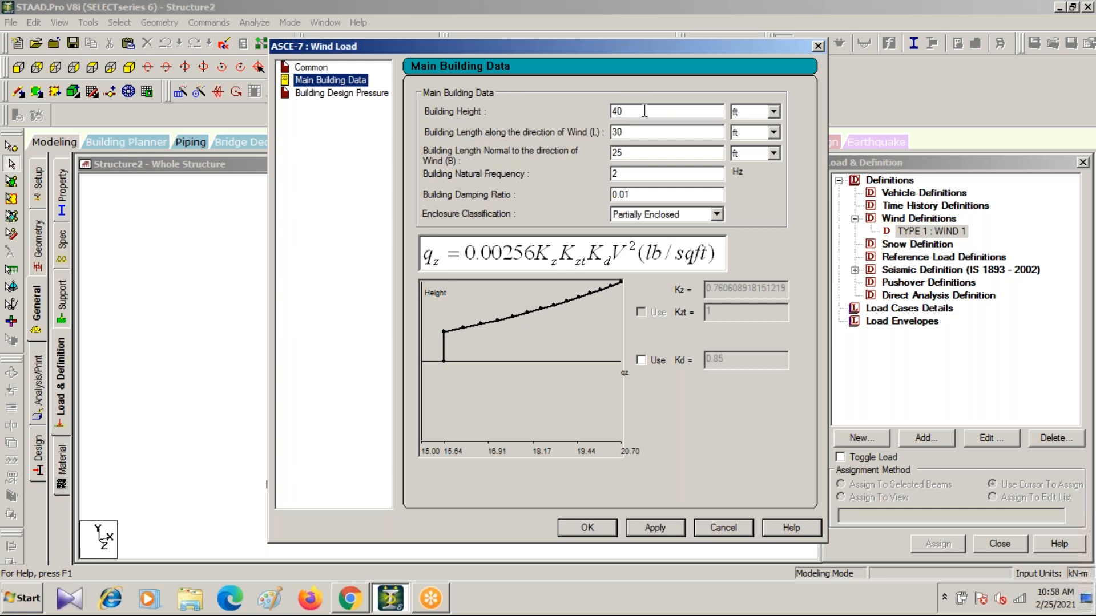
left_click_drag(610, 43, 650, 102)
key("Tab")
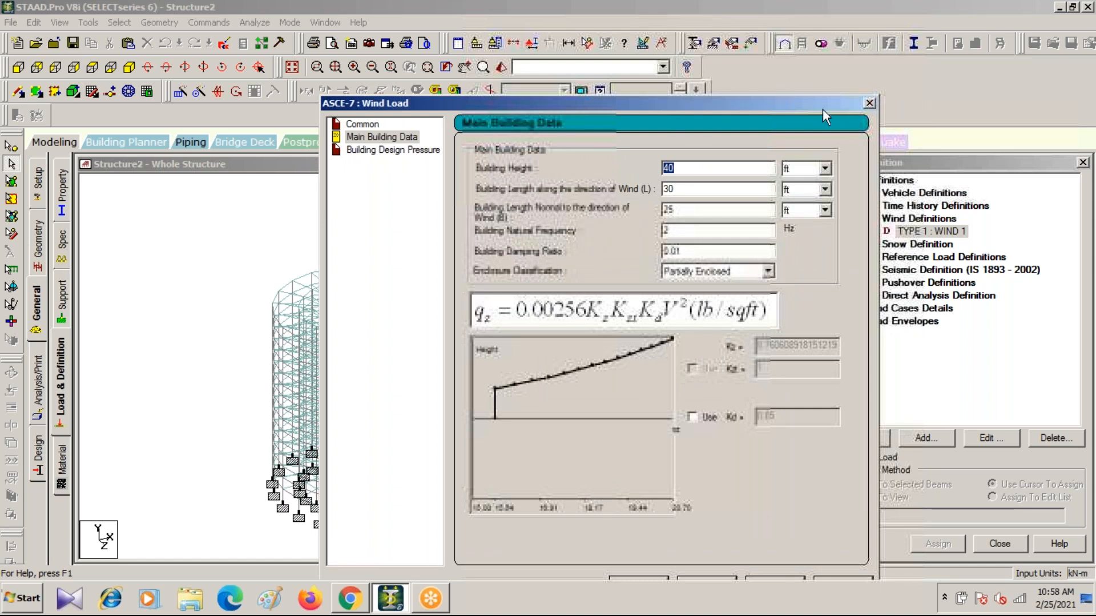
left_click(868, 104)
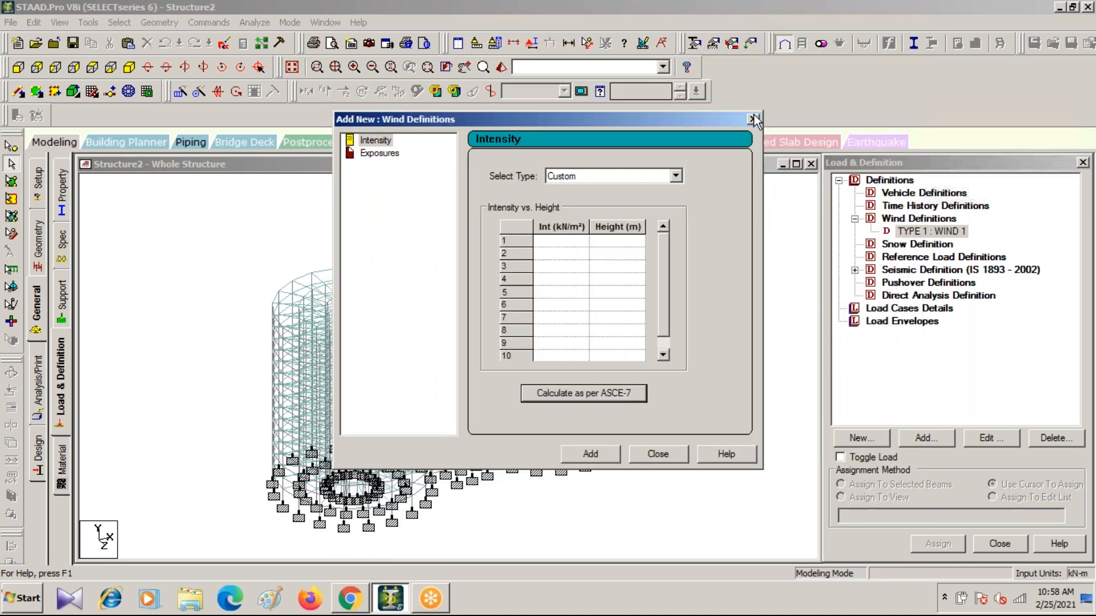
left_click(759, 118)
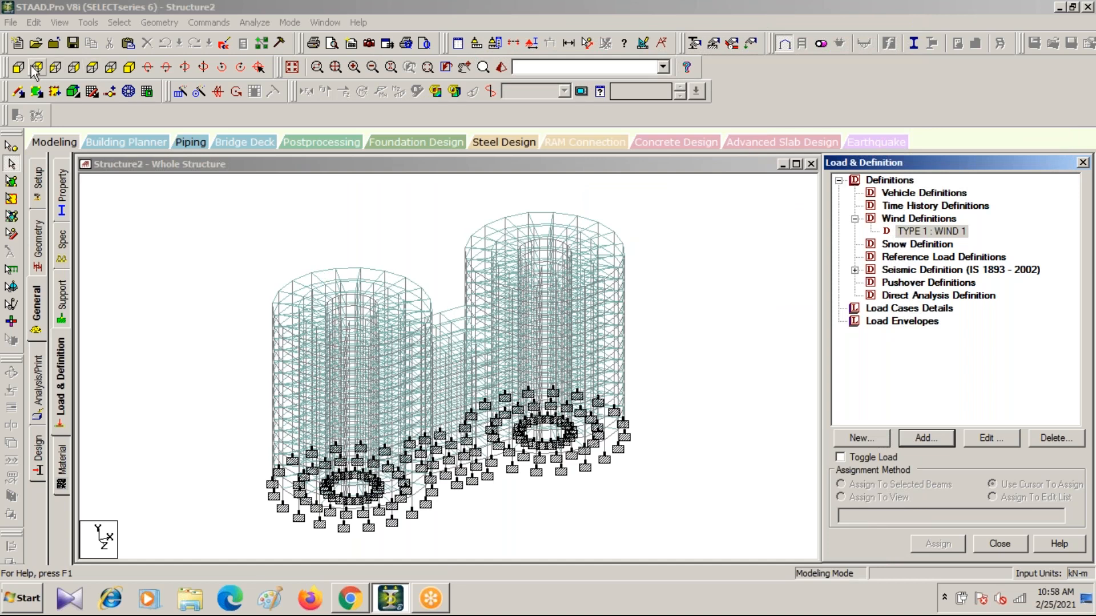
In plan view, measure the overall length across both towers and the outer diameter of one tower, node to node.
left_click(90, 70)
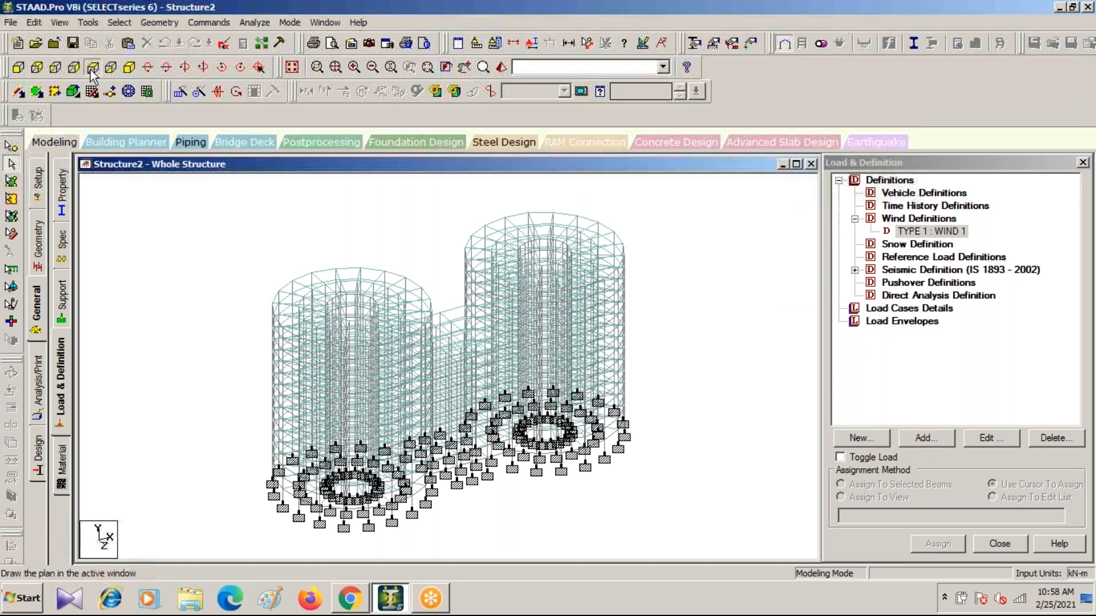
left_click(533, 45)
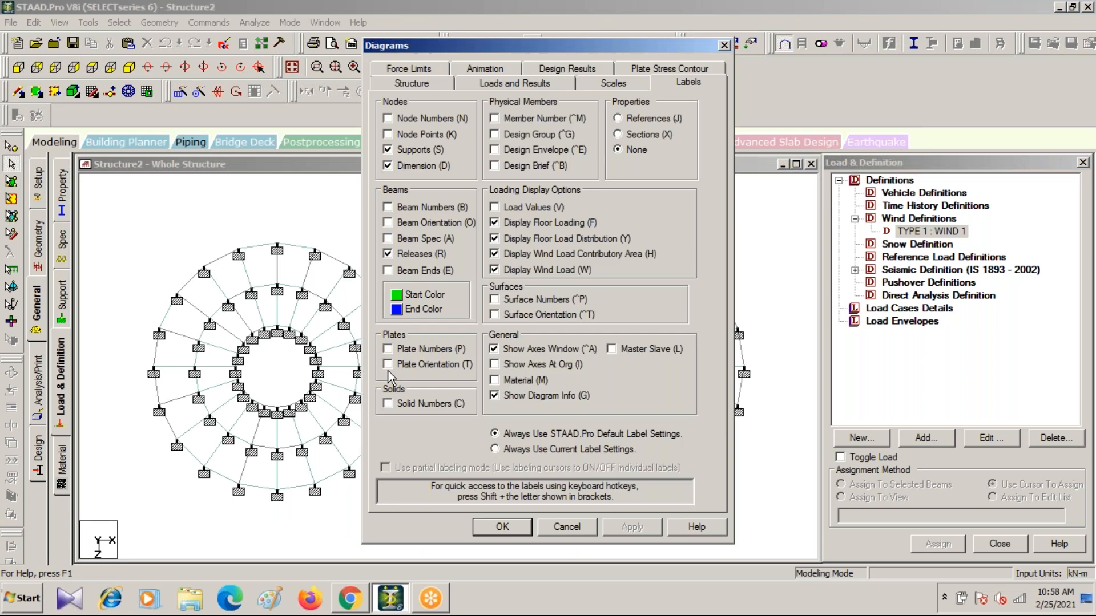
left_click(724, 46)
left_click(587, 42)
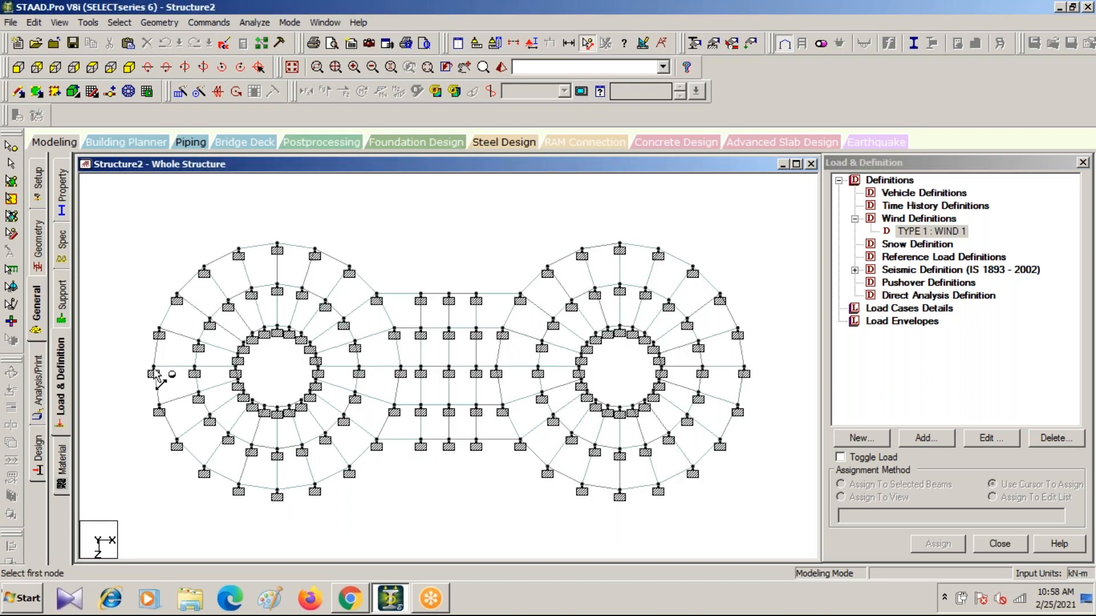
left_click(153, 367)
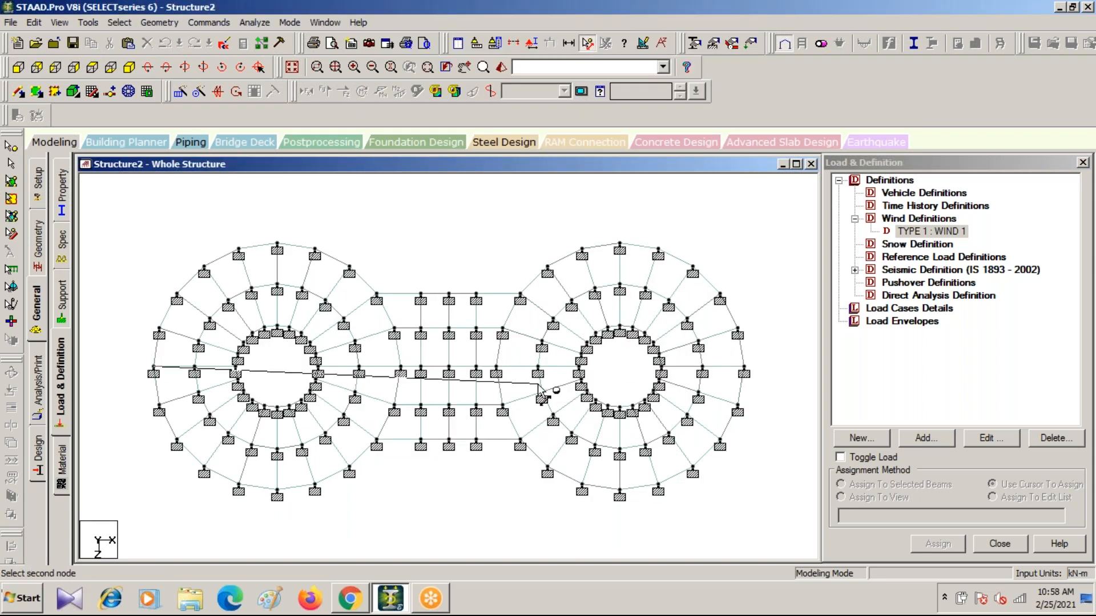
left_click(743, 369)
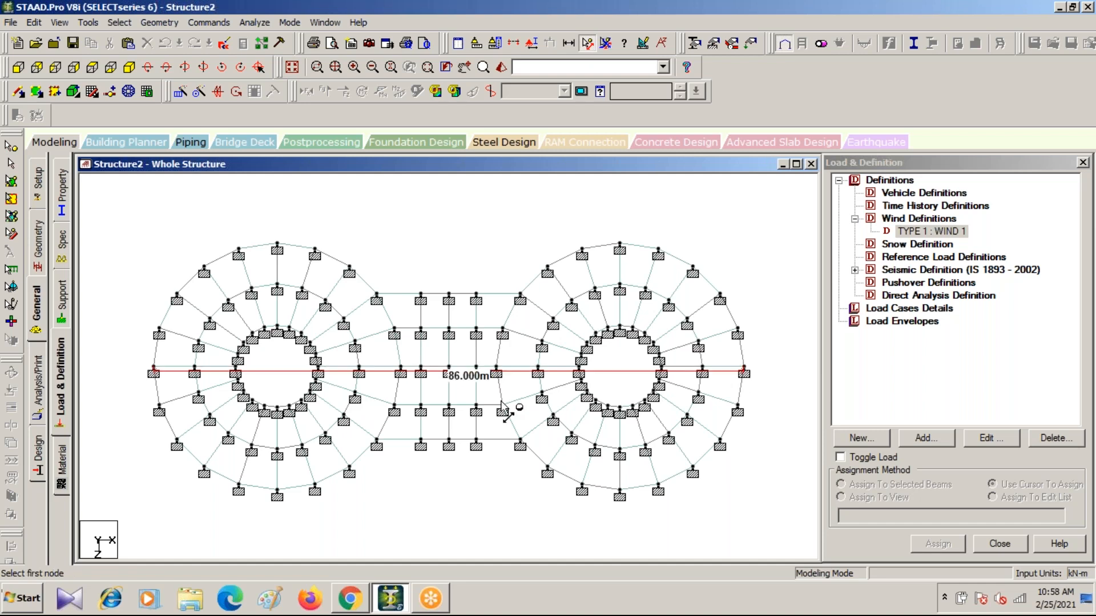
left_click(620, 244)
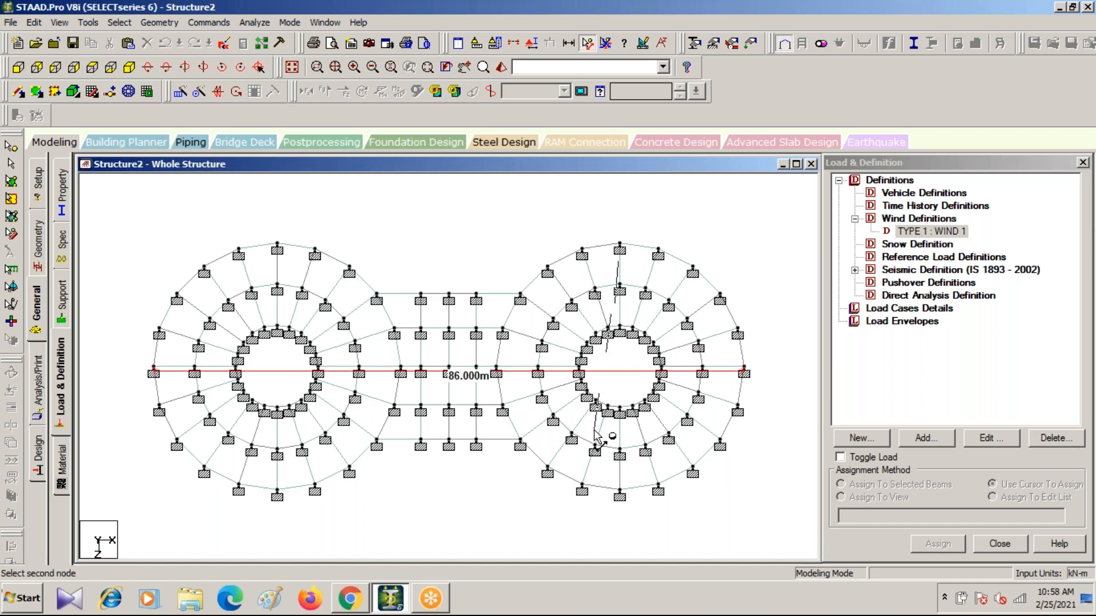
left_click(621, 490)
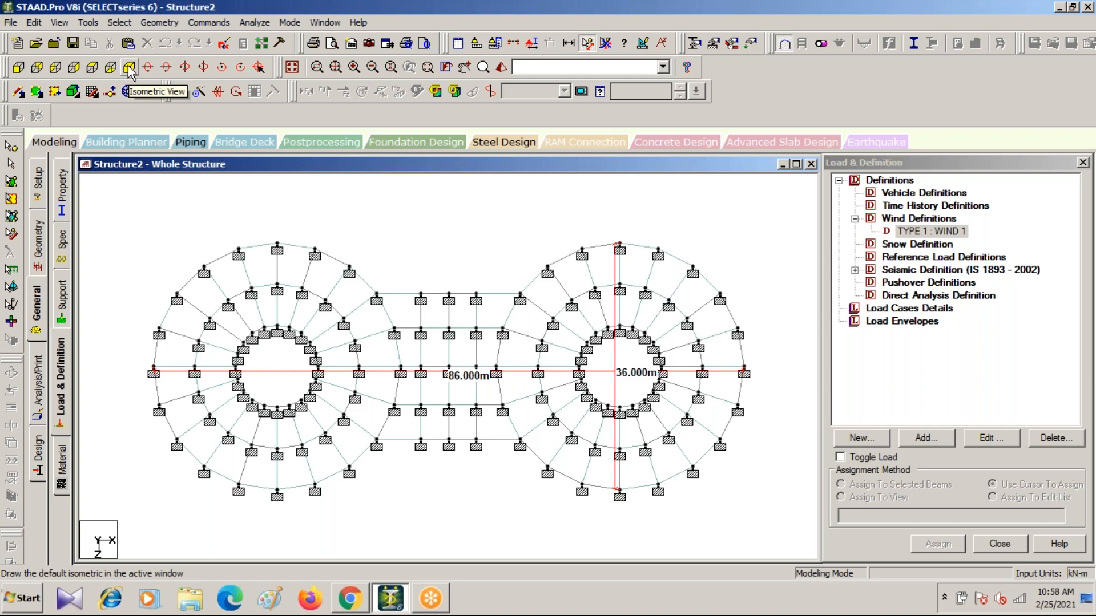
In front elevation, measure the tower's full height from base to top node, and return to the plan view.
left_click(18, 68)
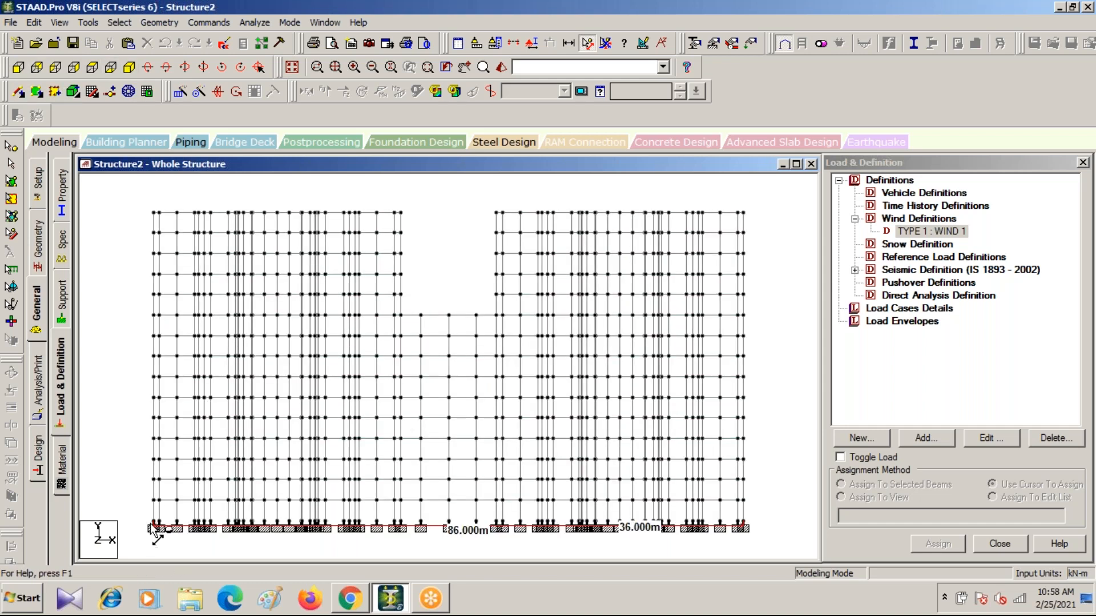
left_click(155, 213)
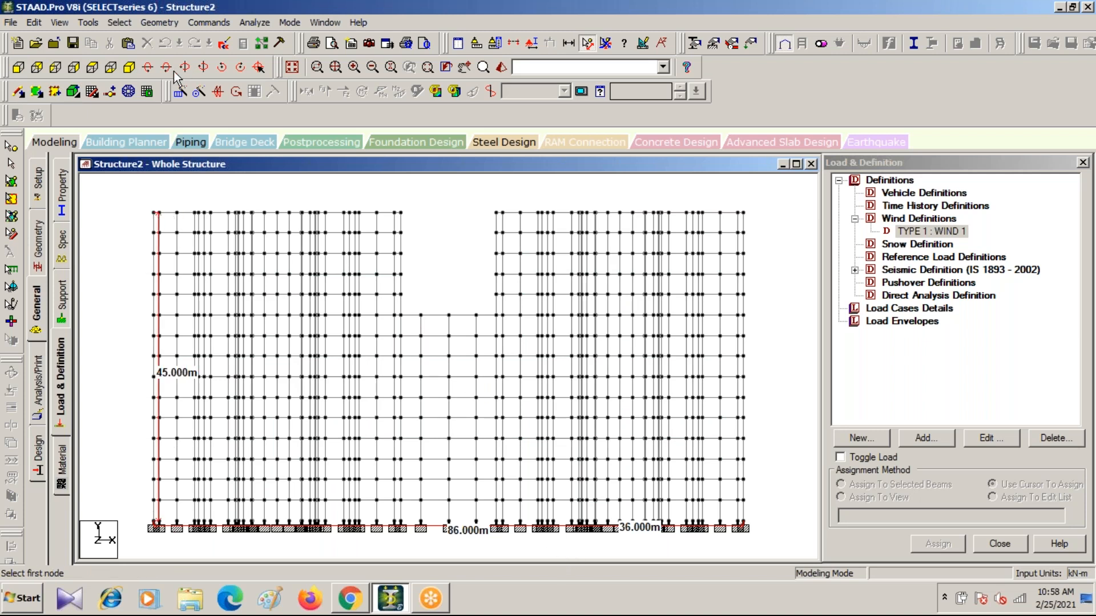
left_click(129, 68)
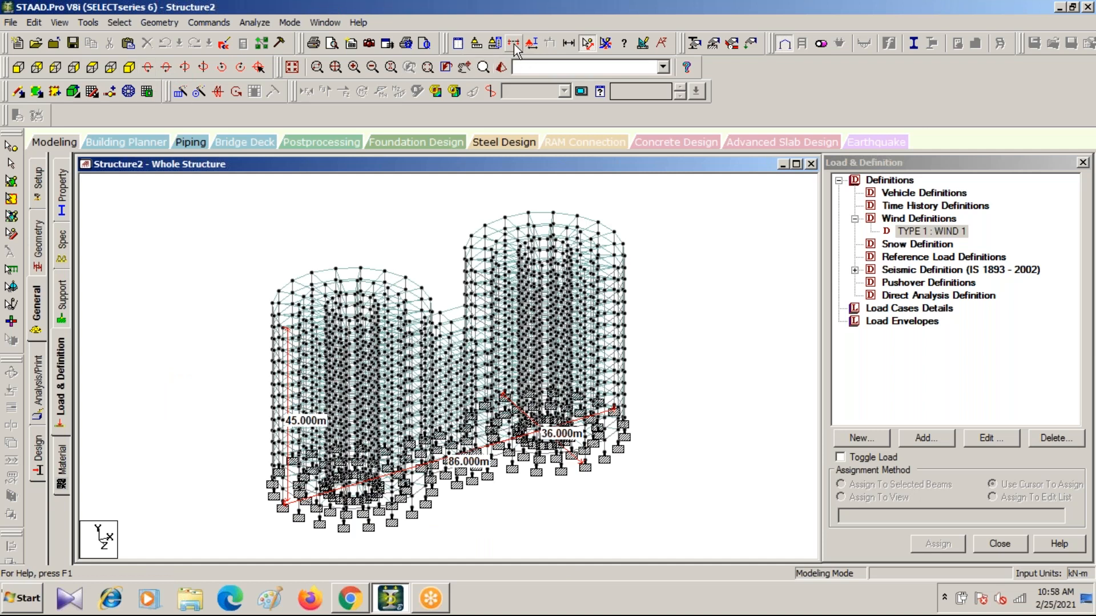
left_click(93, 68)
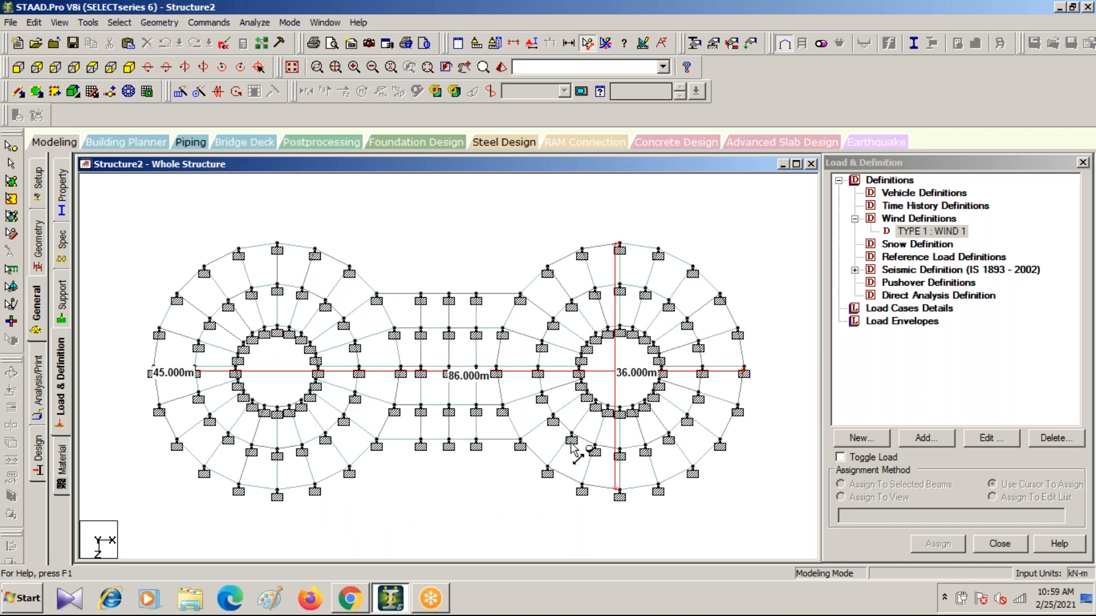
Start the ASCE-7 intensity calculation for WIND 1 and apply a basic wind speed of 50 m/sec.
left_click(932, 231)
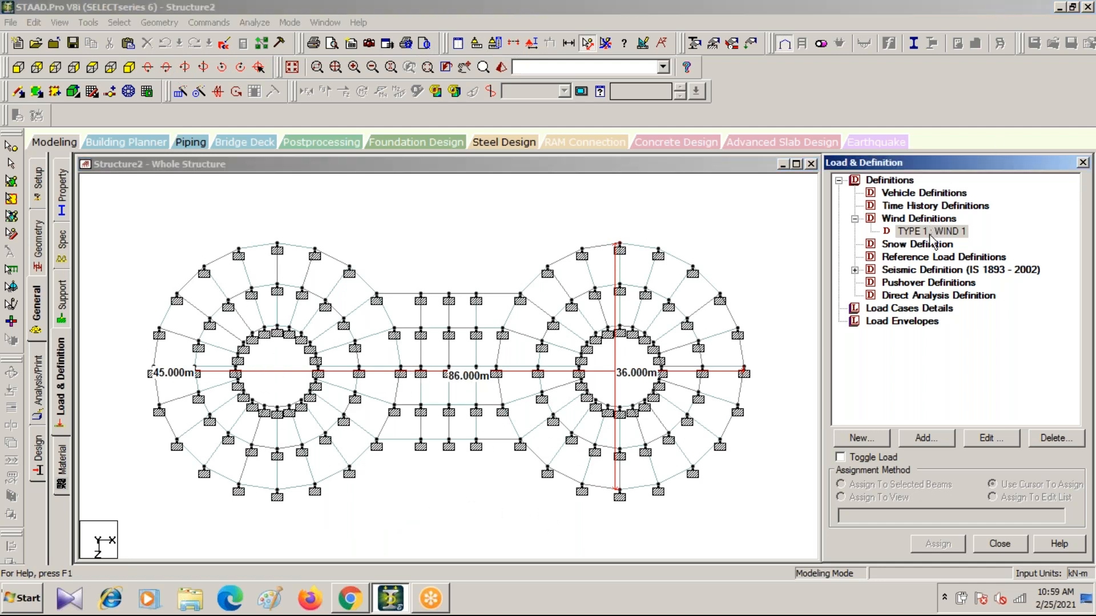
left_click(925, 438)
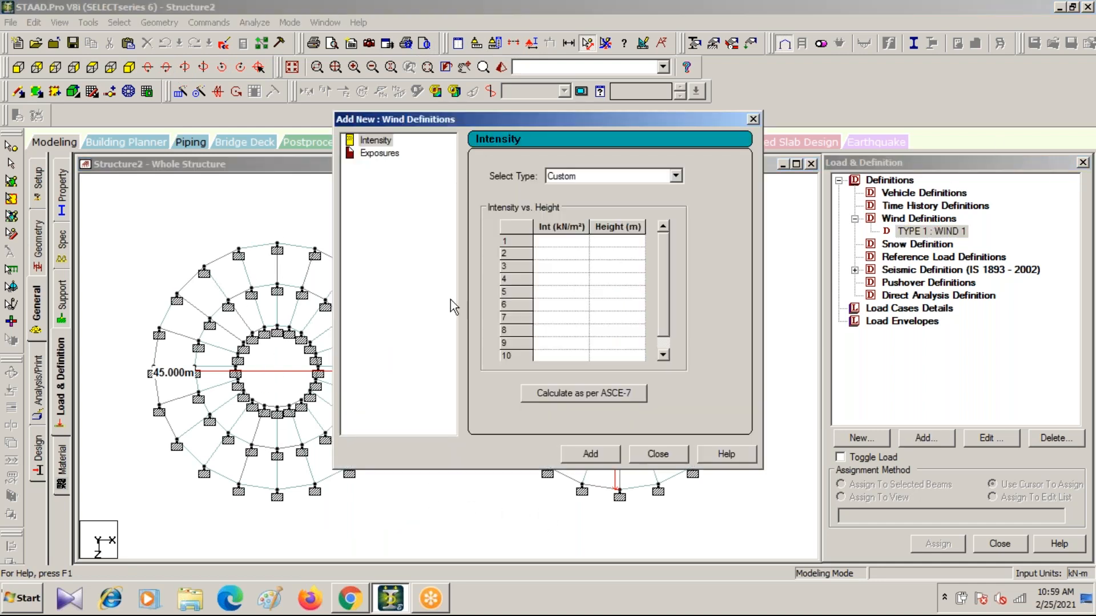
left_click(584, 393)
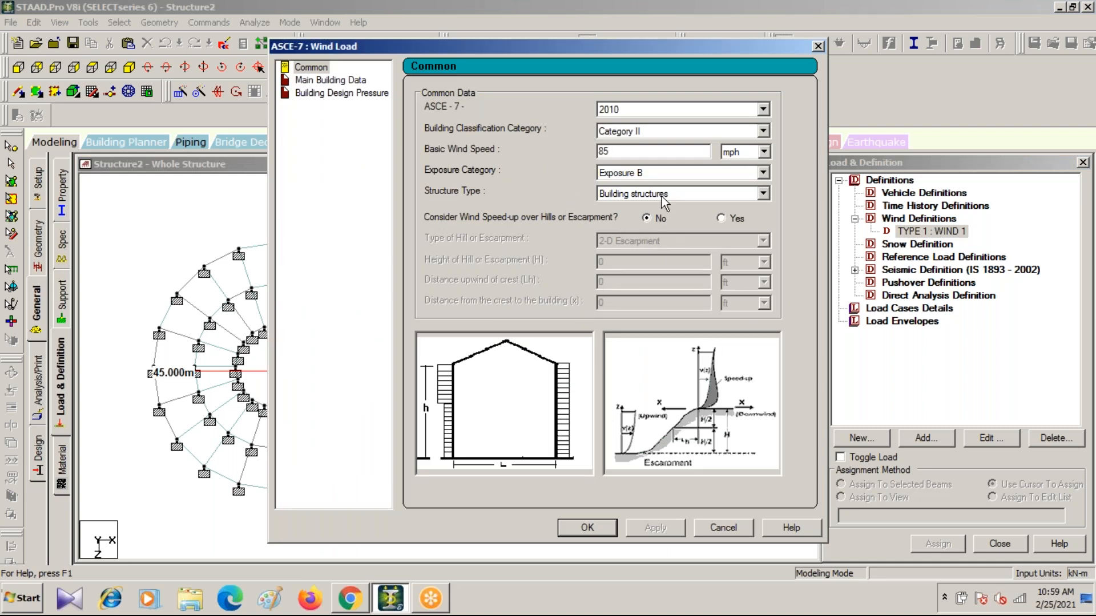
left_click_drag(637, 150, 556, 150)
type("50")
left_click(763, 152)
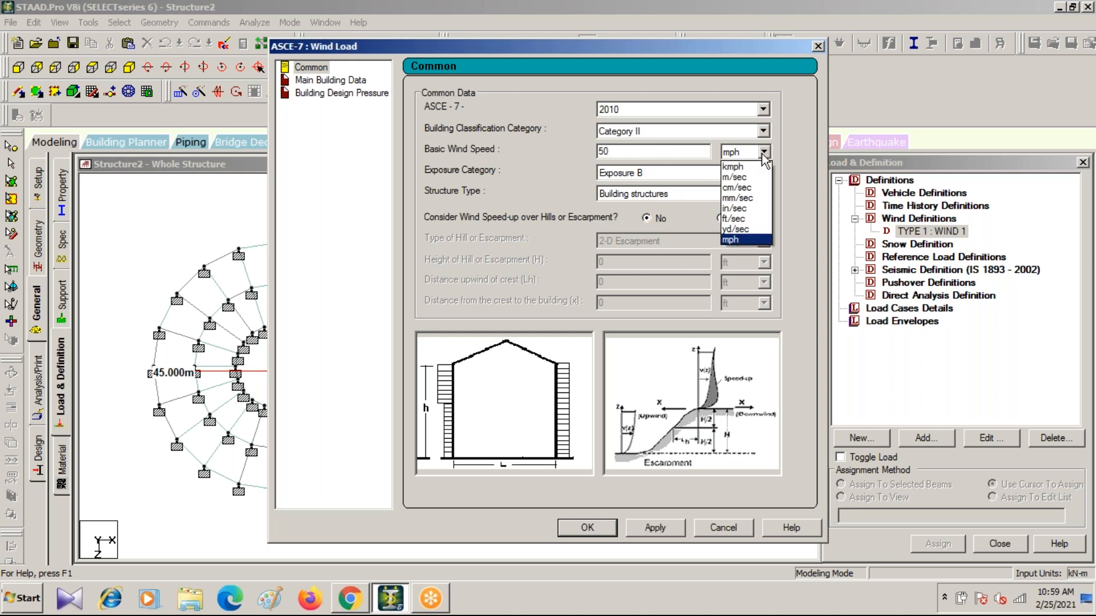
left_click(736, 176)
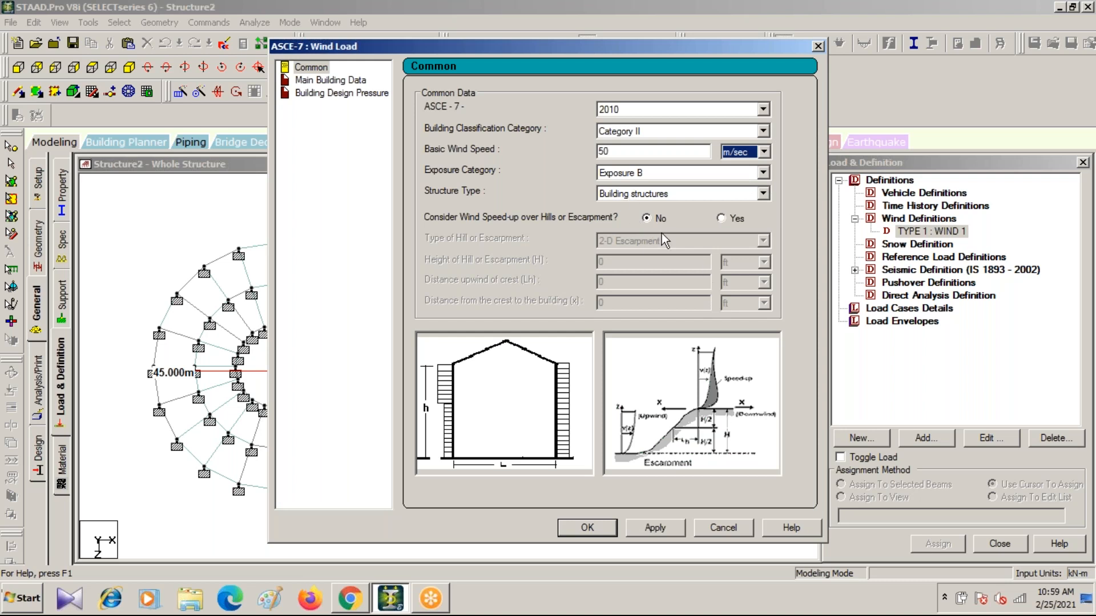
left_click(651, 533)
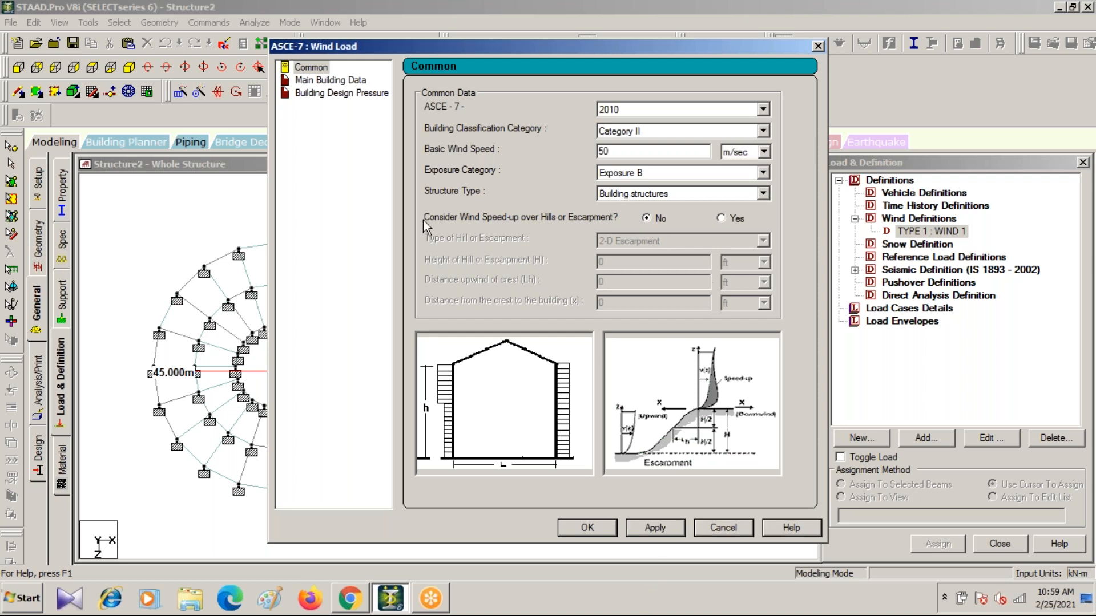
In the main building data, set the units of building height, length along wind and length normal to wind to metres.
left_click(337, 80)
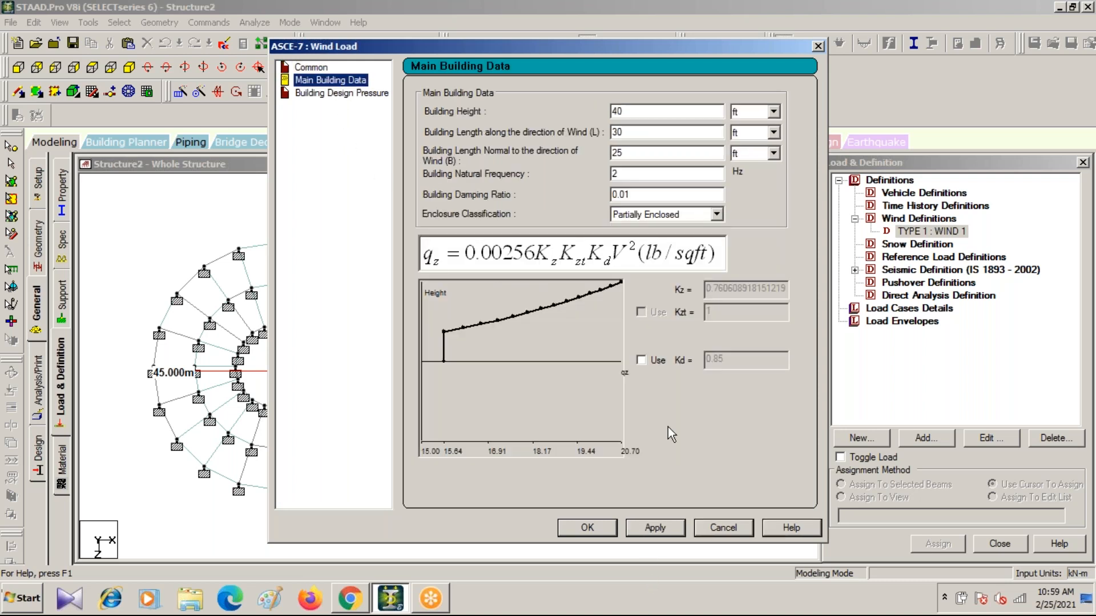
left_click(772, 112)
left_click(760, 143)
left_click(773, 133)
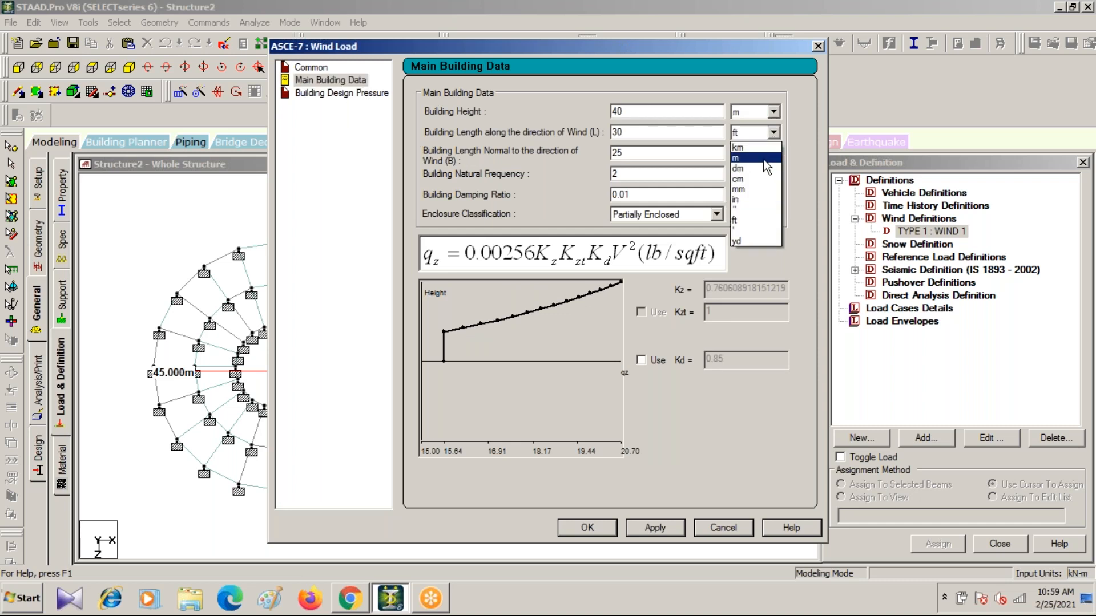
left_click(763, 159)
left_click(773, 153)
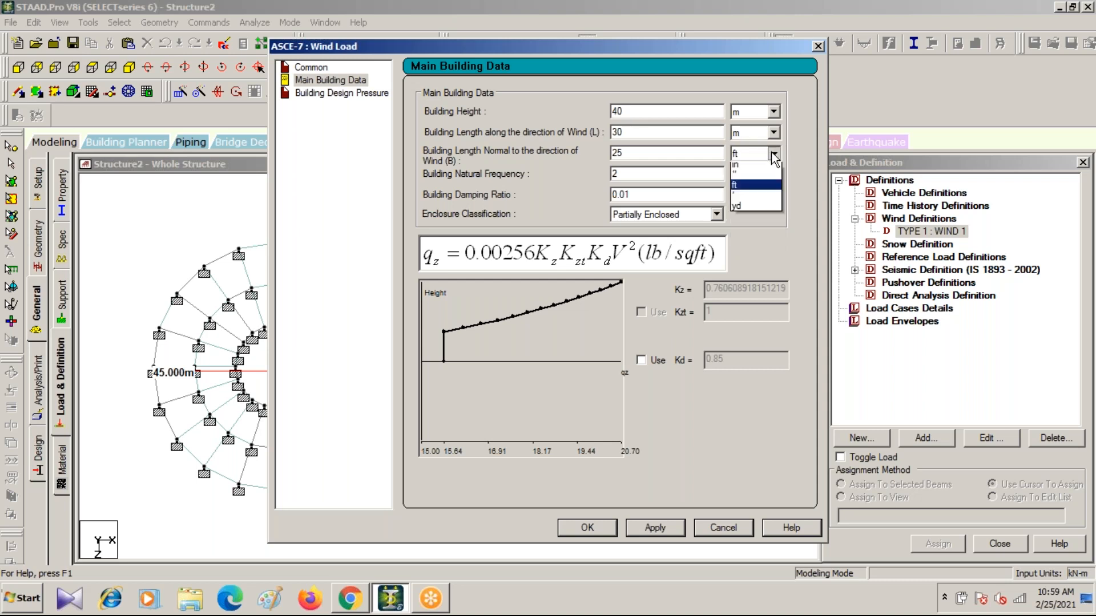
left_click(752, 177)
Apply a building height of 45 m, length along the wind of 86 m and length normal to the wind of 36 m.
left_click_drag(624, 113, 572, 129)
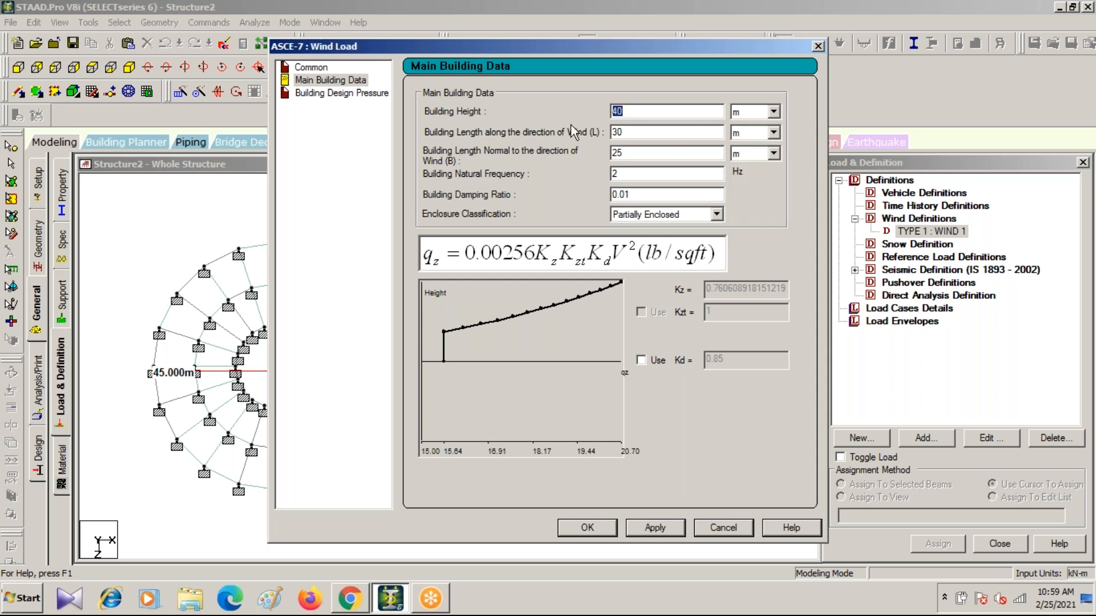
type("45")
left_click_drag(631, 132, 510, 144)
type("836")
key("Left")
left_click_drag(635, 133, 623, 132)
key("BackSpace")
left_click(625, 151)
left_click_drag(625, 152, 551, 154)
type("36")
left_click(648, 526)
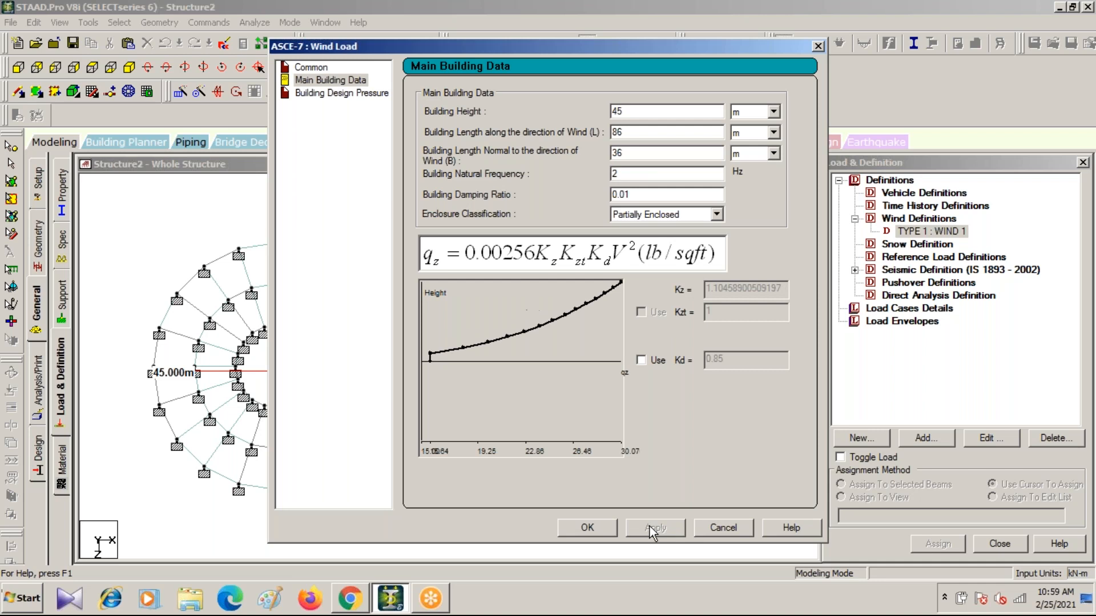
Review the building design pressure data, accept the ASCE-7 calculation, and add the resulting intensity table to WIND 1.
left_click(338, 93)
left_click(590, 529)
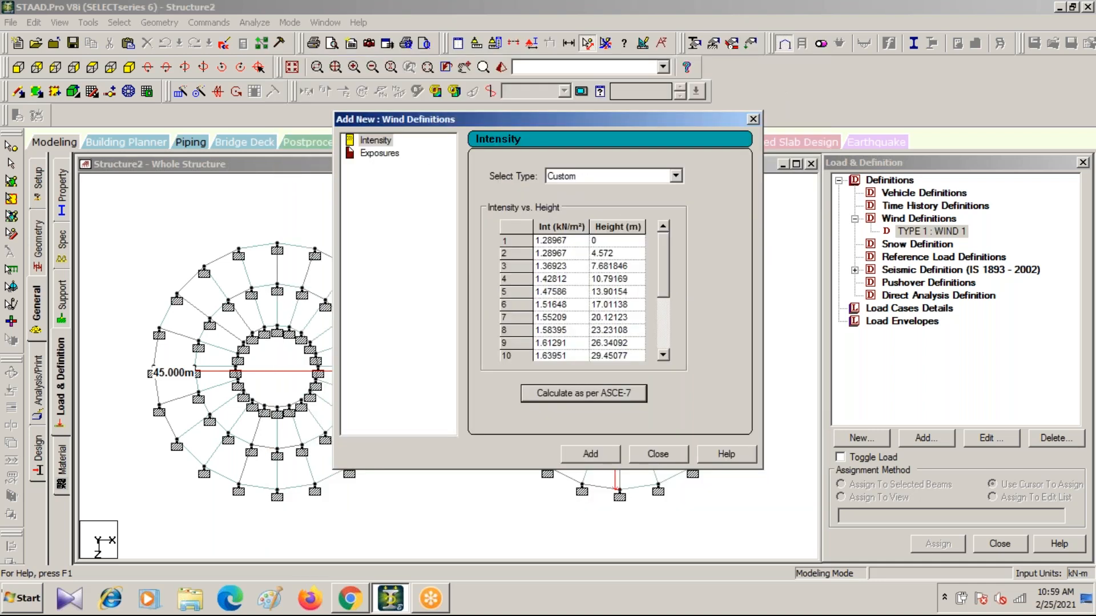
left_click(592, 454)
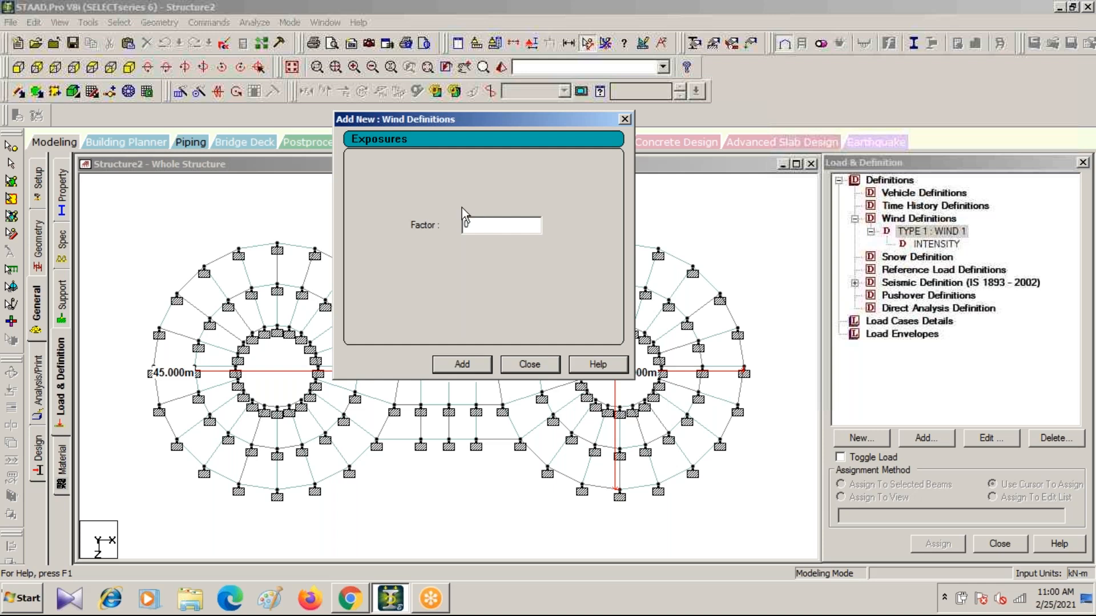
Add an exposure factor of 50 to WIND 1 and close the wind definition dialog.
double_click(464, 225)
type("50")
left_click(466, 367)
left_click(625, 118)
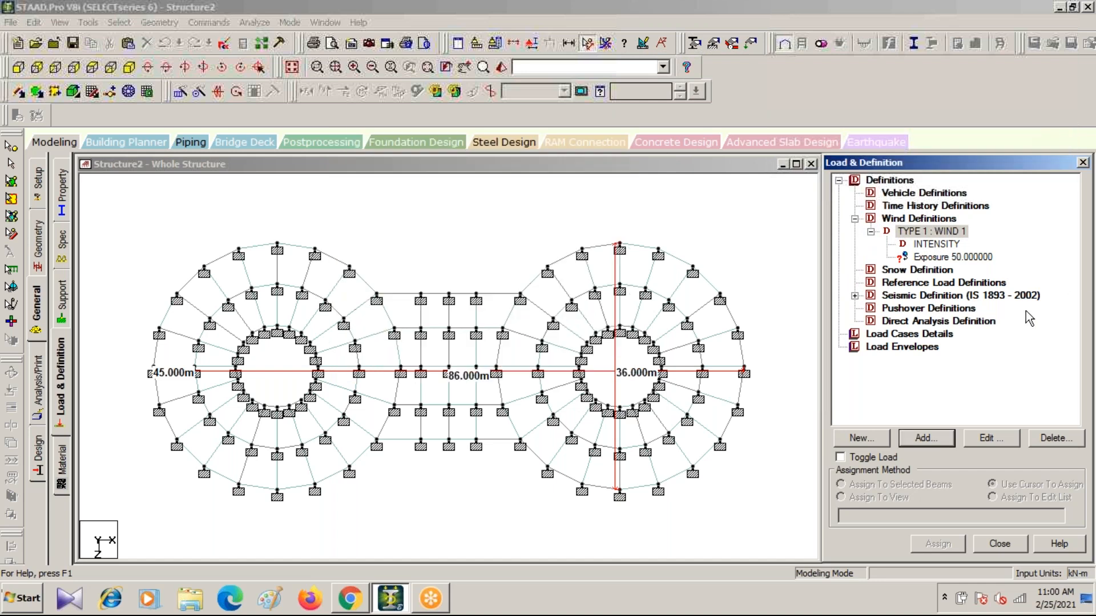
In isometric view, assign the 50 exposure to all nodes of the whole structure, and clear the node selection.
left_click(941, 258)
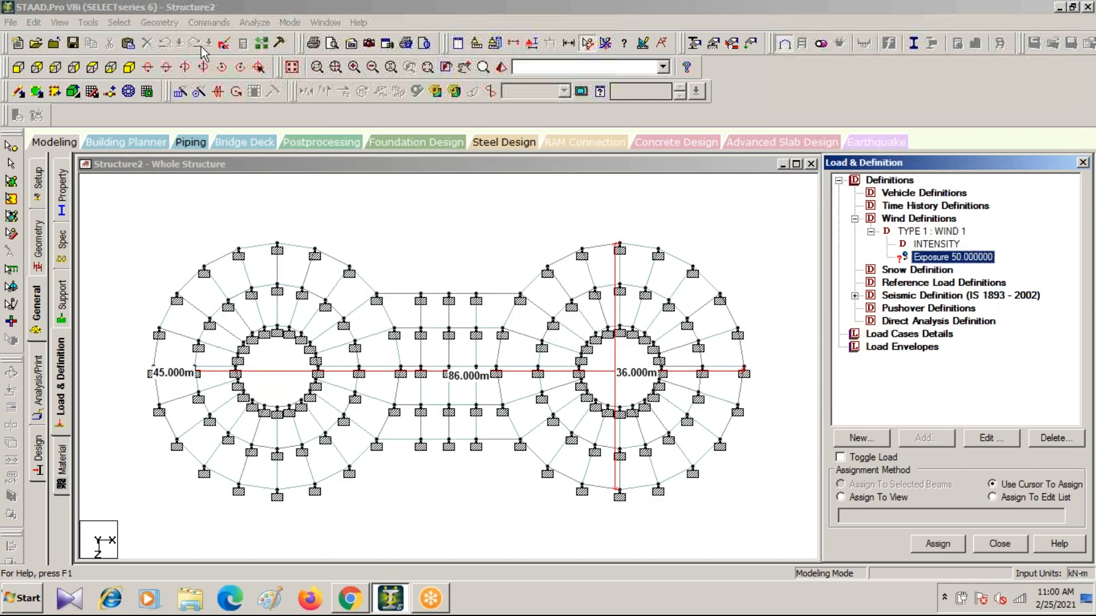
left_click(128, 69)
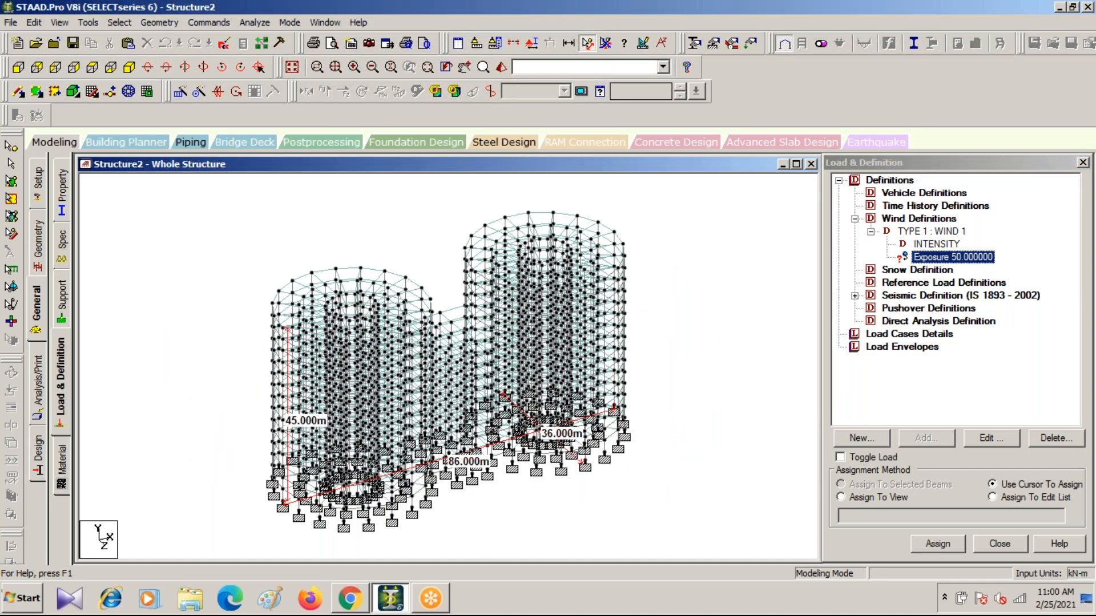
left_click(842, 496)
left_click(995, 398)
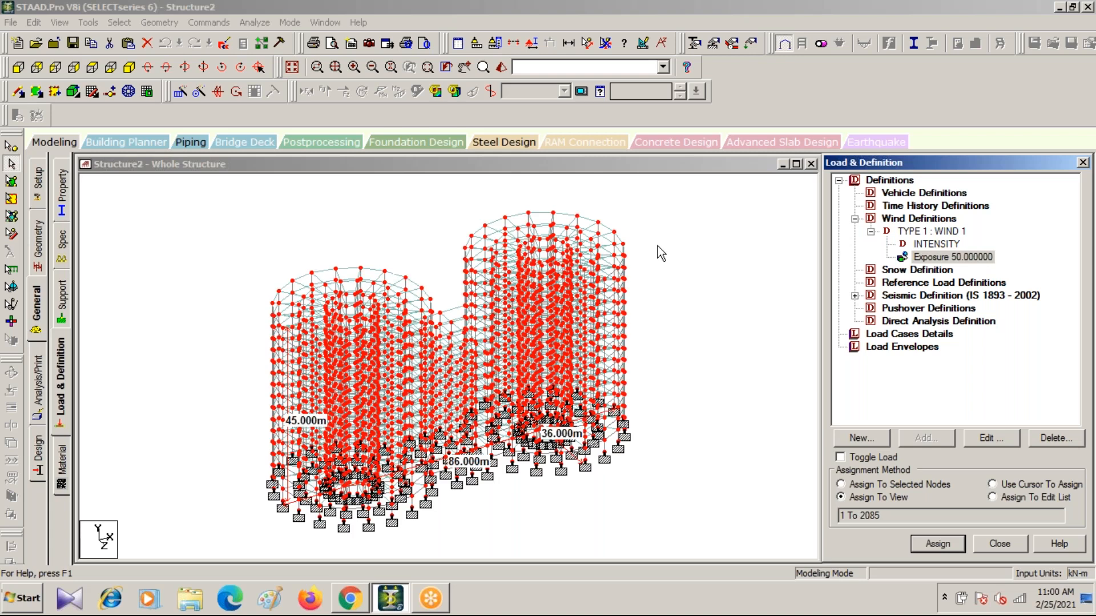
left_click(657, 246)
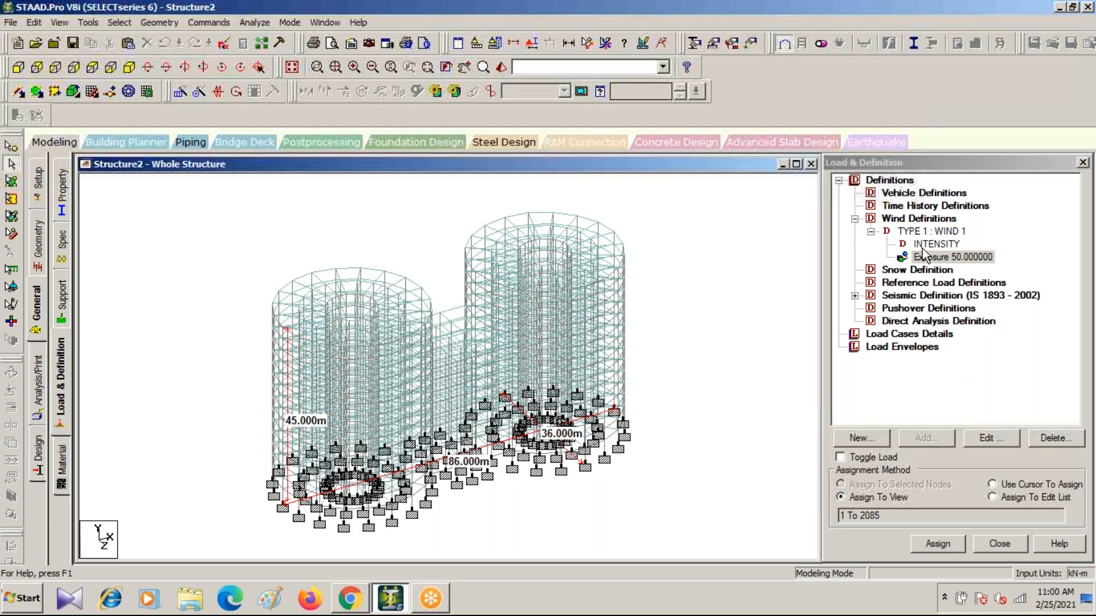
Collapse the definitions and add primary load cases 1 EQX and 2 EQZ with the Seismic loading type.
left_click(854, 218)
left_click(839, 180)
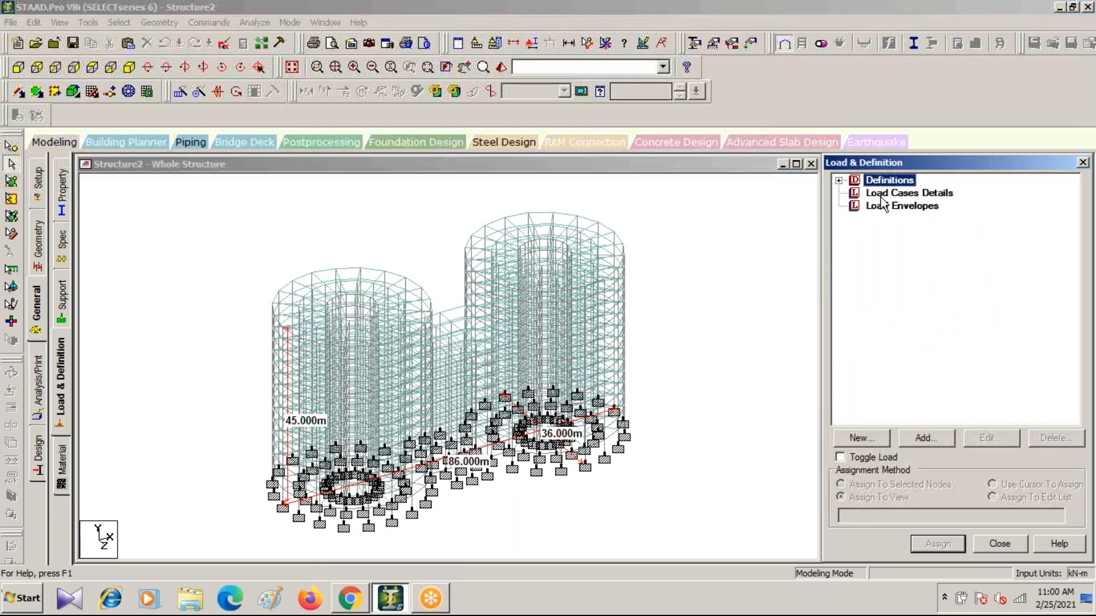
left_click(908, 193)
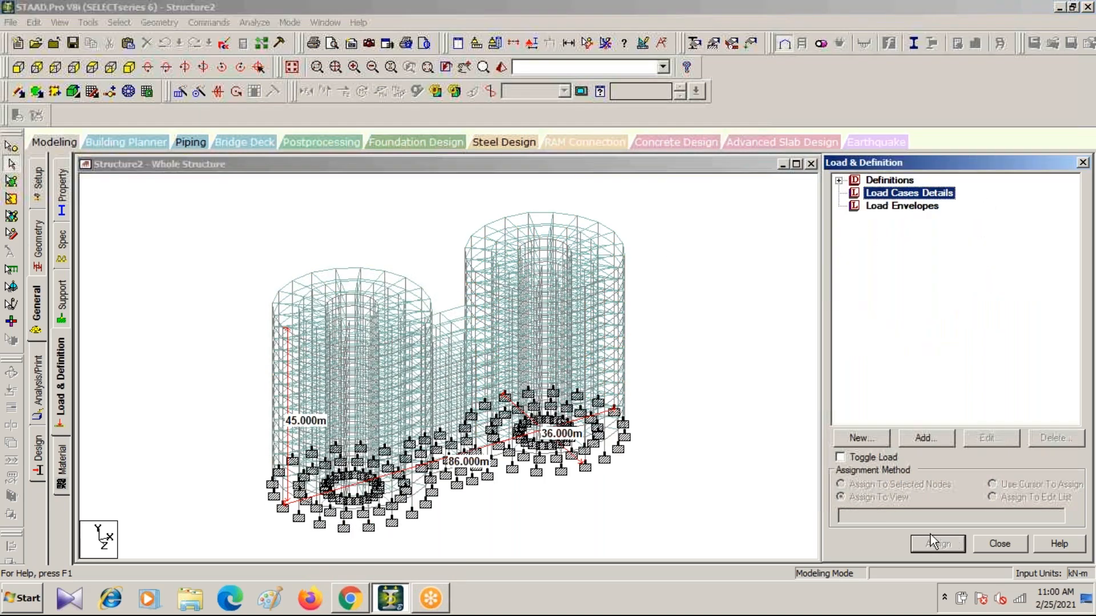
left_click(689, 259)
left_click(895, 197)
left_click(916, 436)
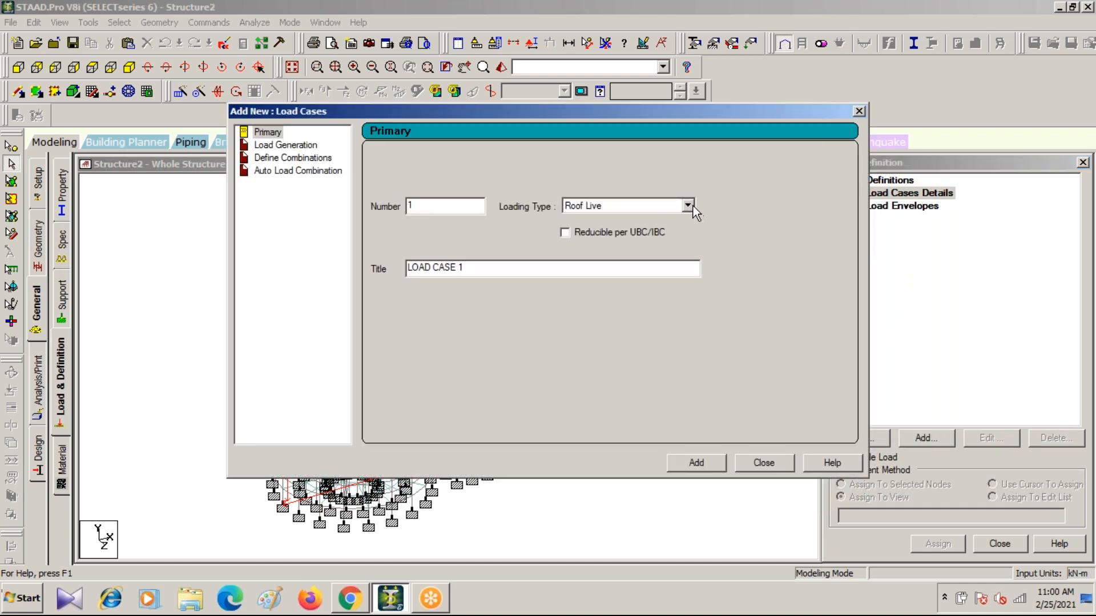
left_click(690, 206)
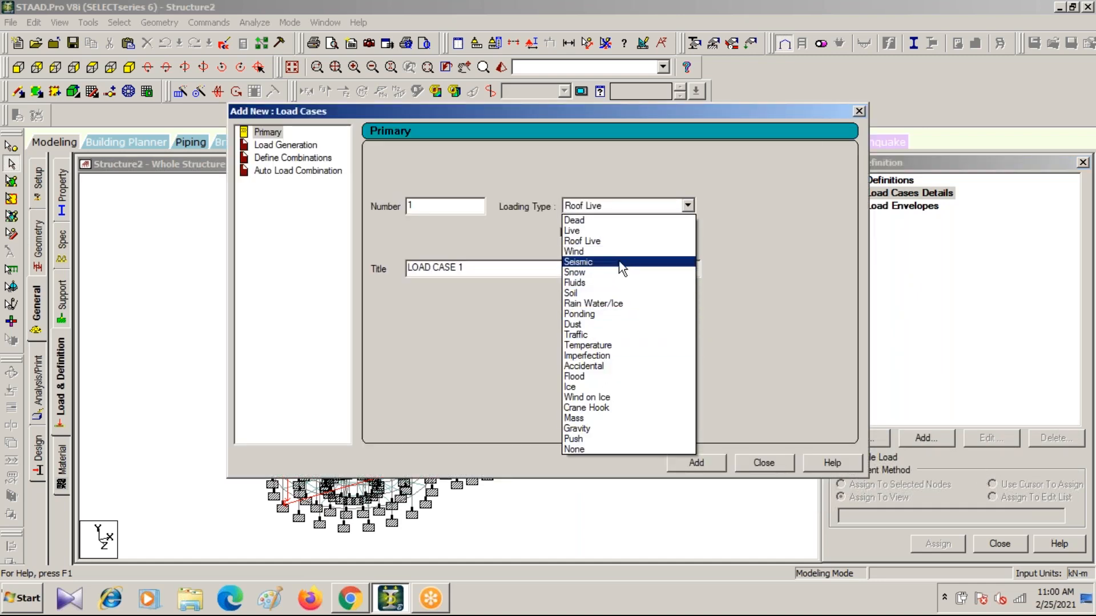
left_click(621, 262)
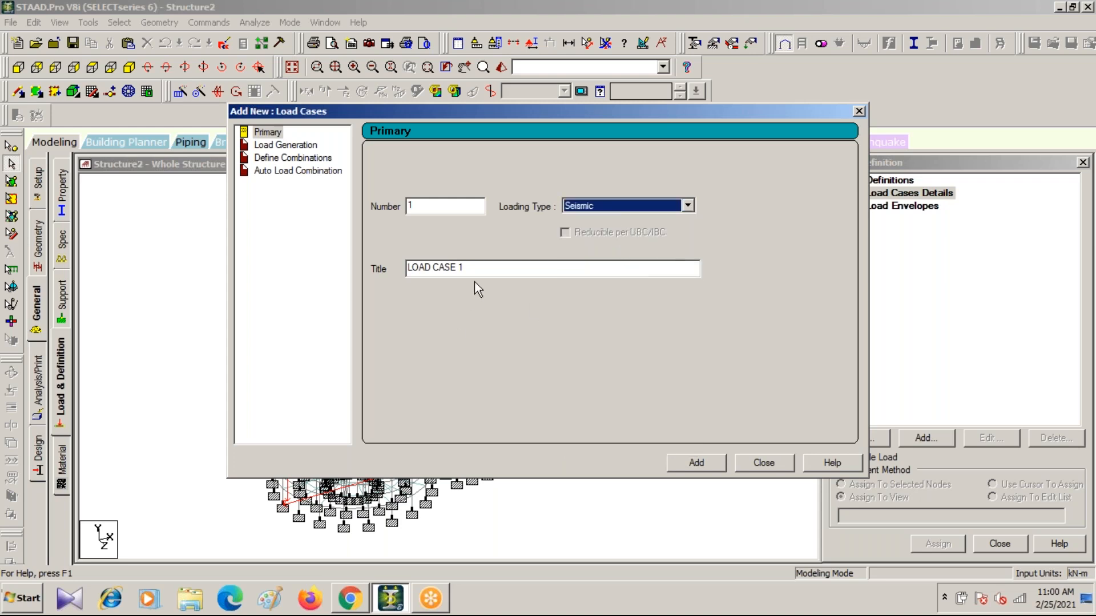
key("Tab")
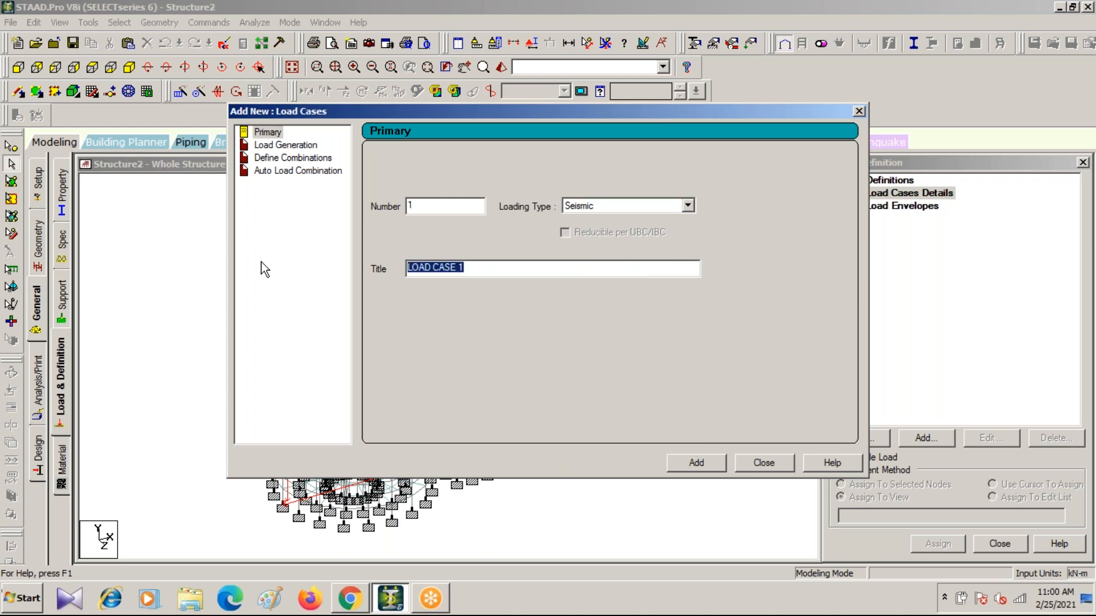
type("EQ")
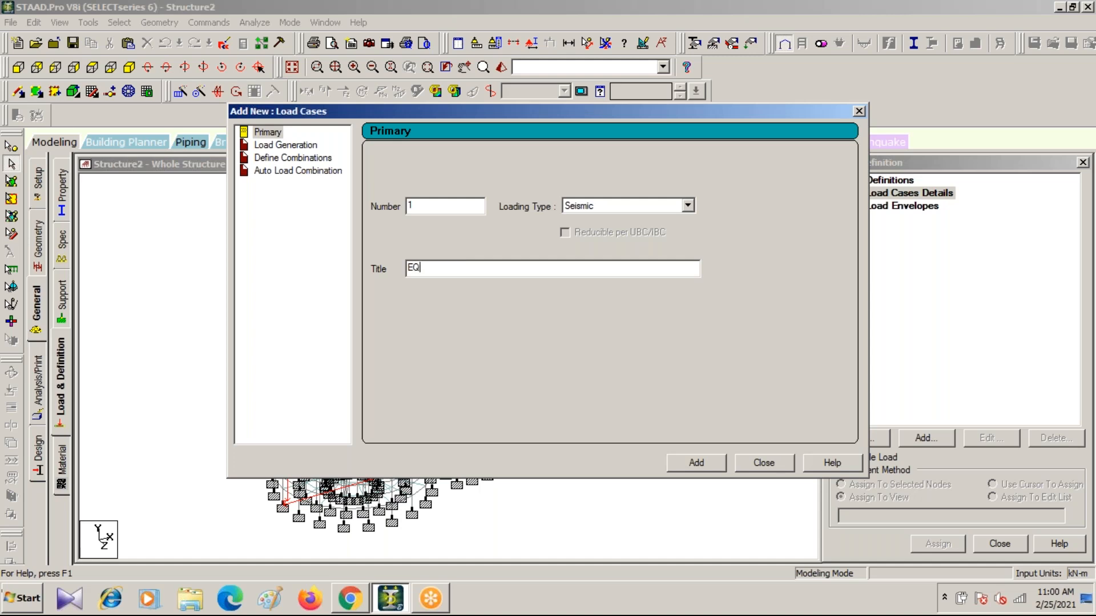
type("X")
left_click(696, 463)
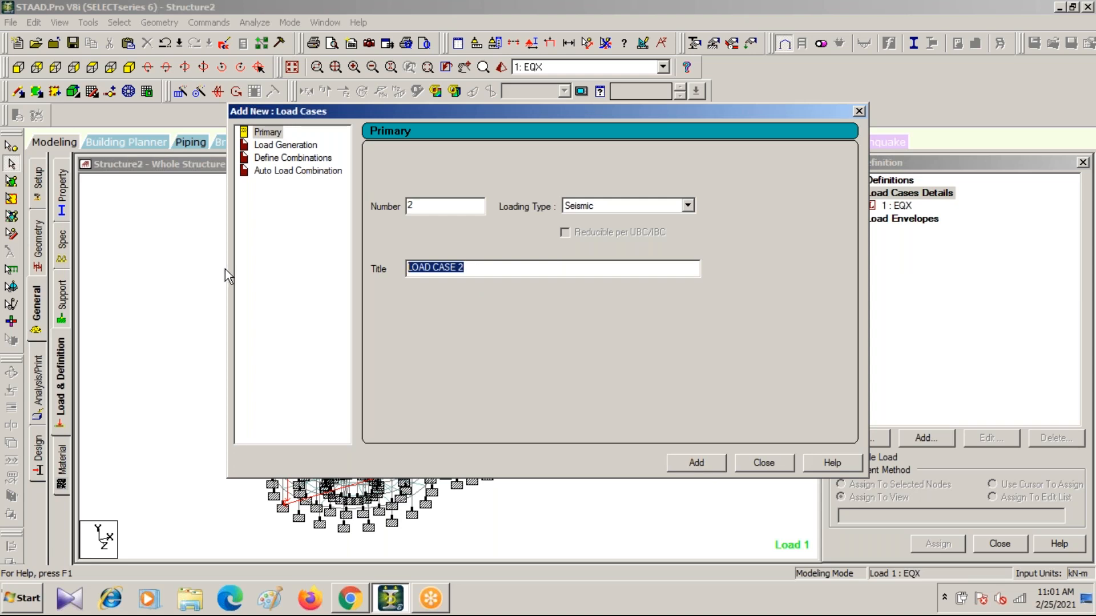
type("EQZ")
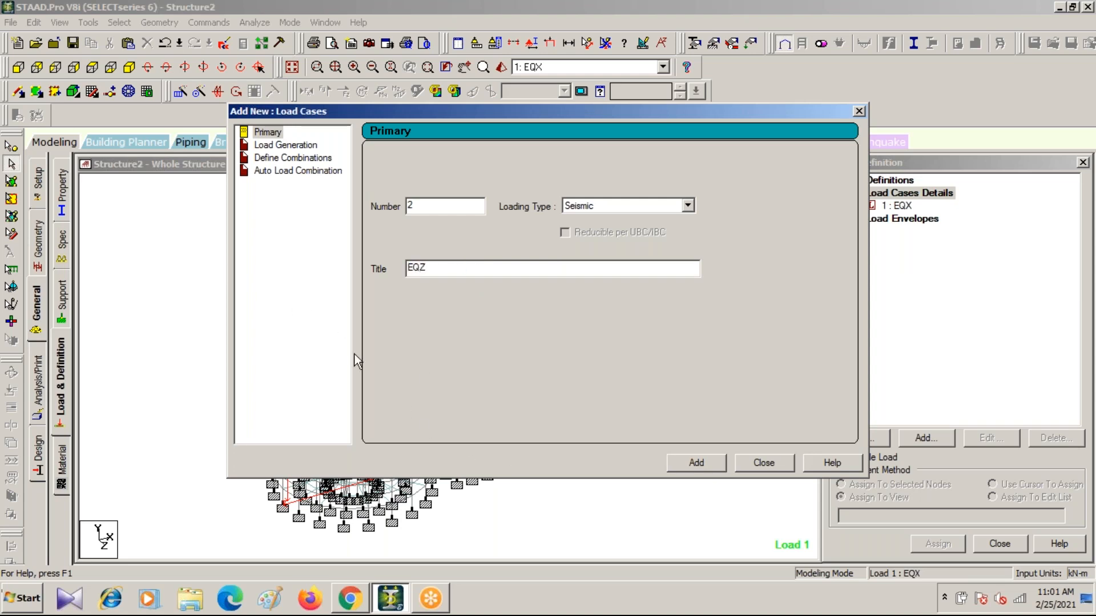
left_click(687, 461)
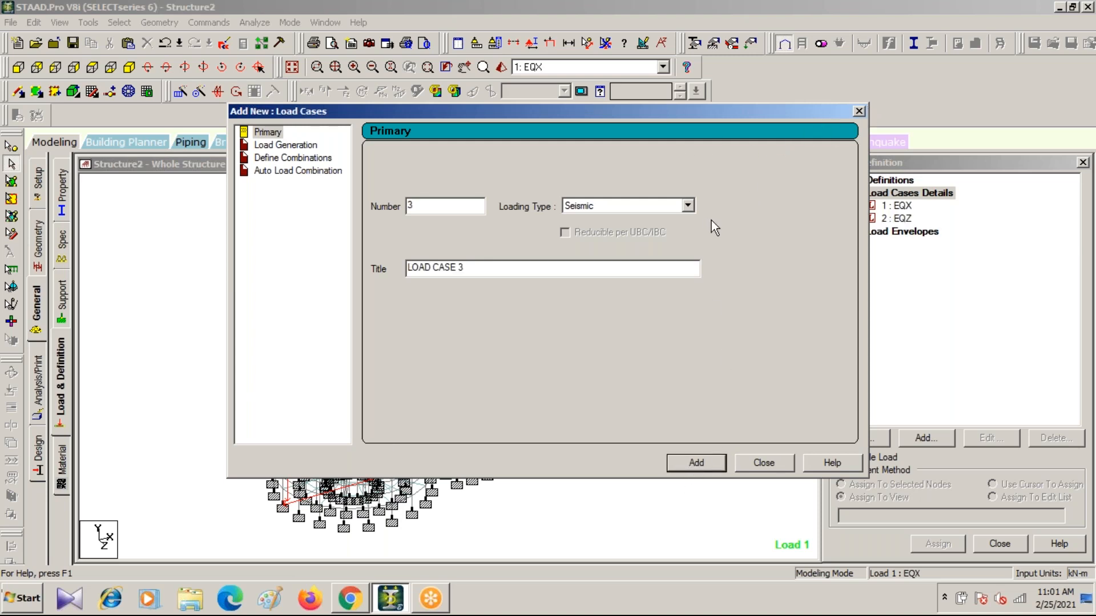
Add primary load case 3 with the Wind loading type and the title WINDX.
left_click(688, 205)
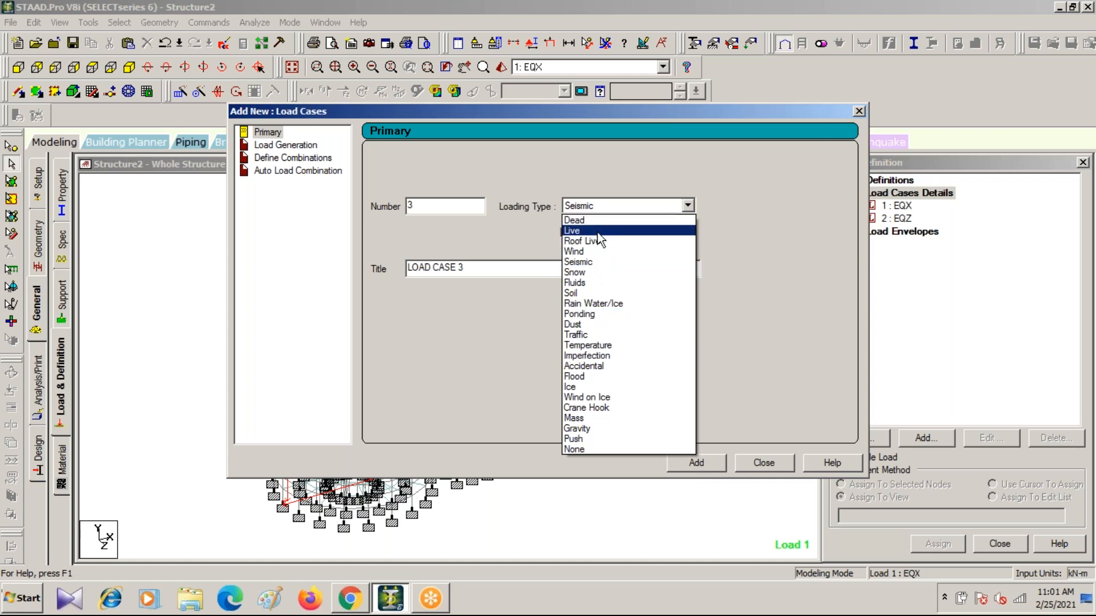
left_click(587, 251)
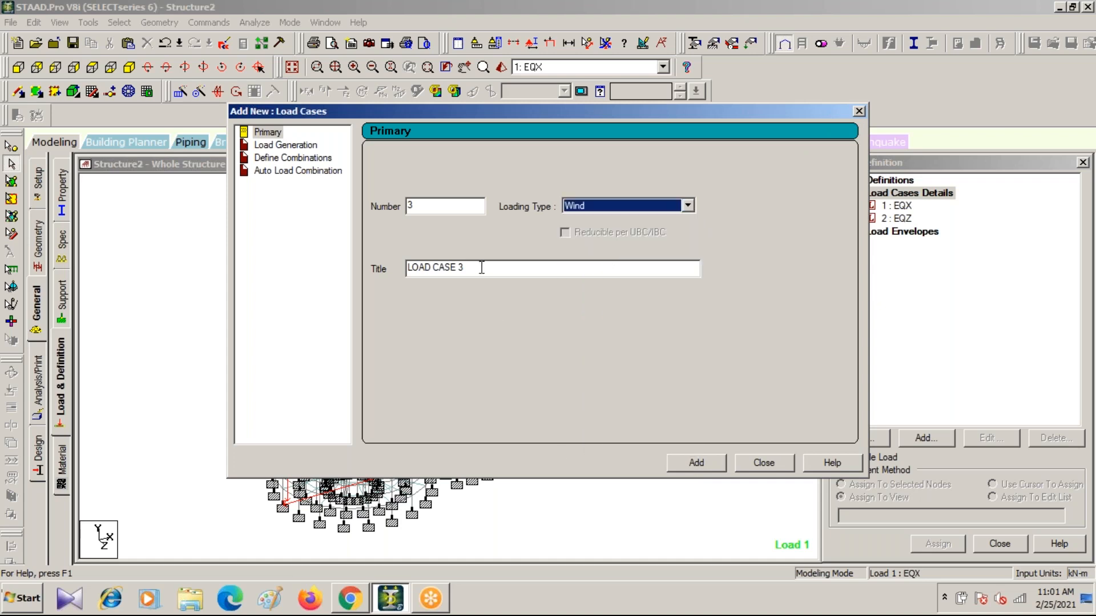
key("Tab")
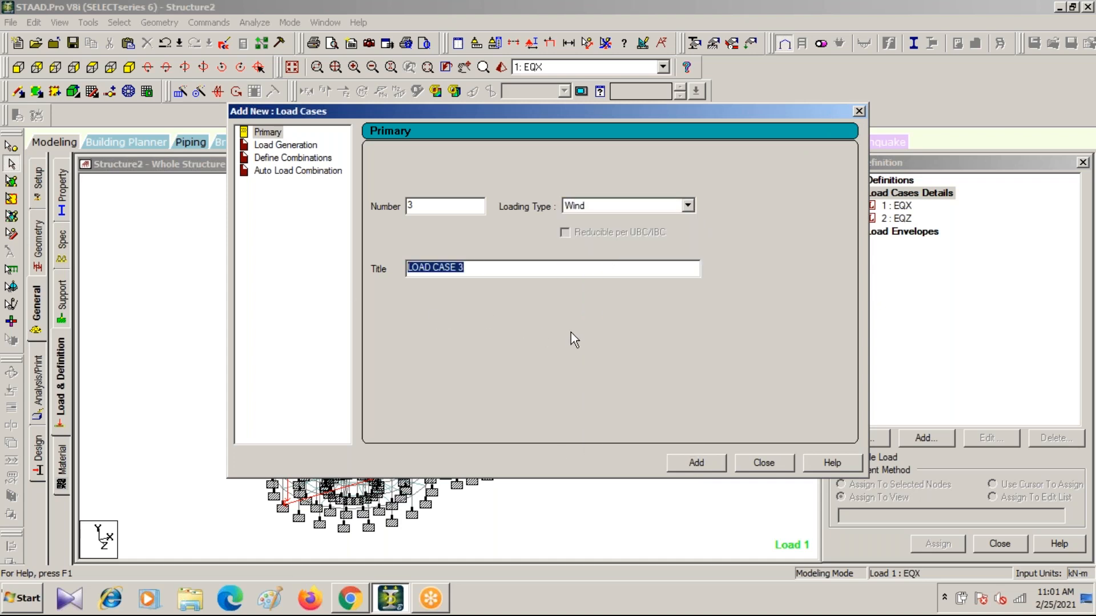
type("W")
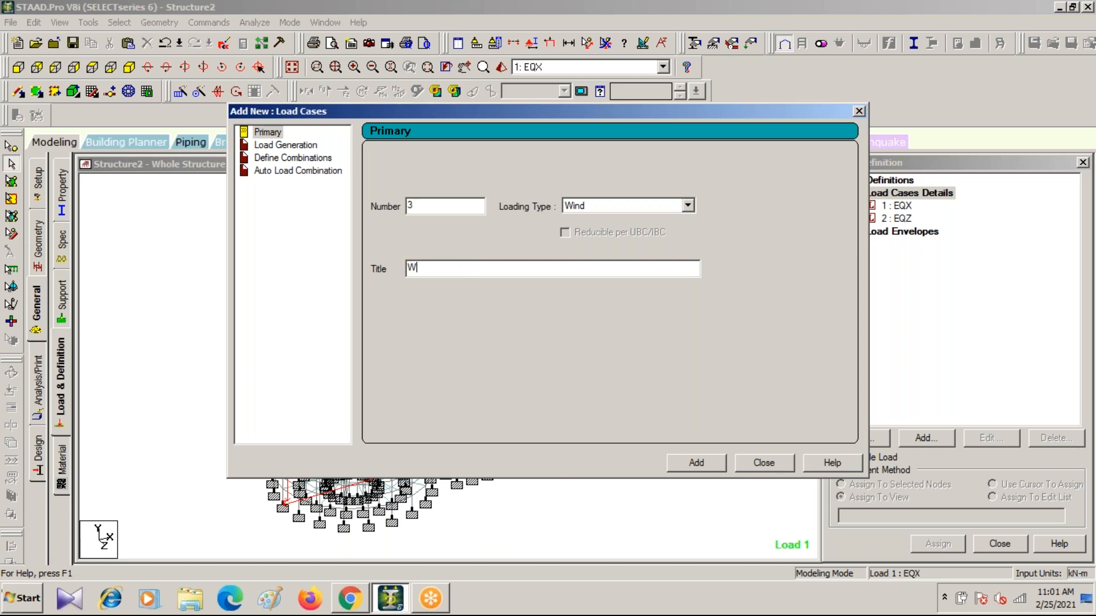
type("INDX")
left_click(707, 457)
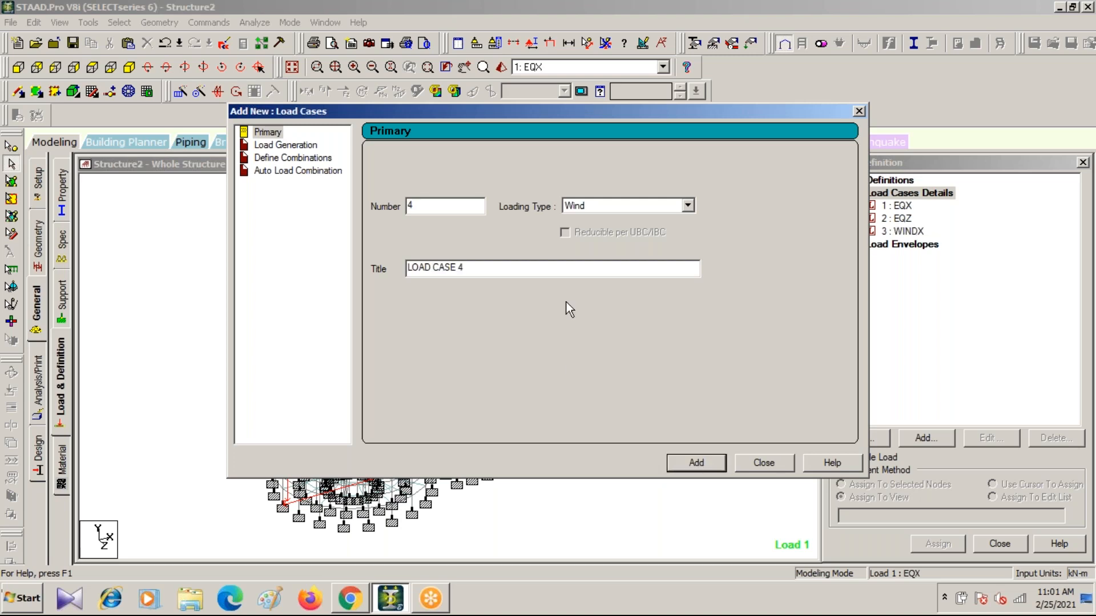
Add primary load case 4 with the Wind loading type and the title WINDZ.
left_click_drag(473, 267, 368, 266)
type("WI")
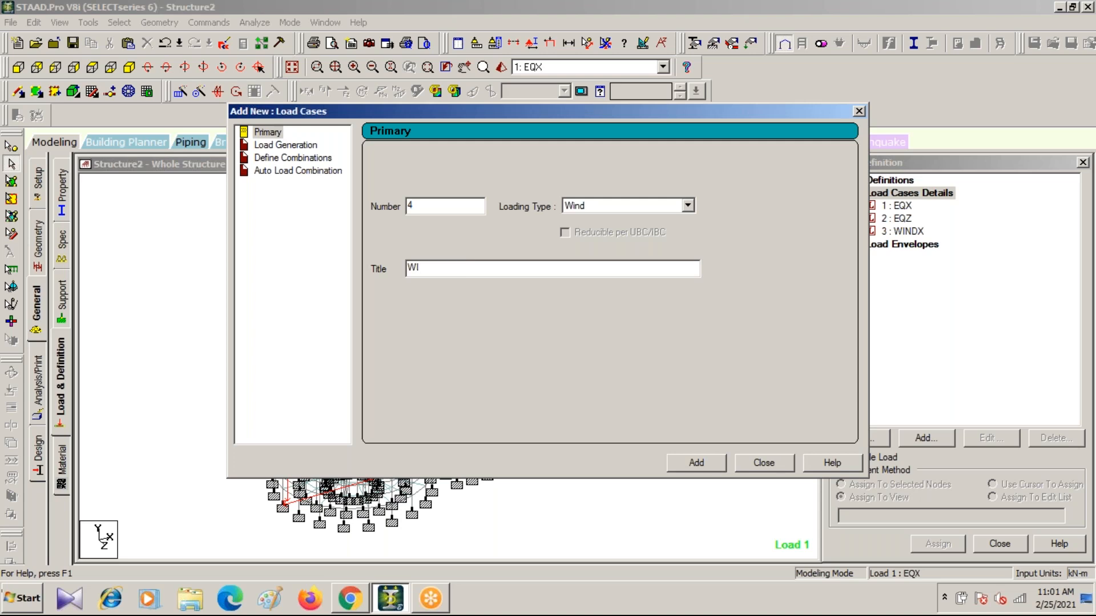
type("ND CASE 5")
left_click(690, 459)
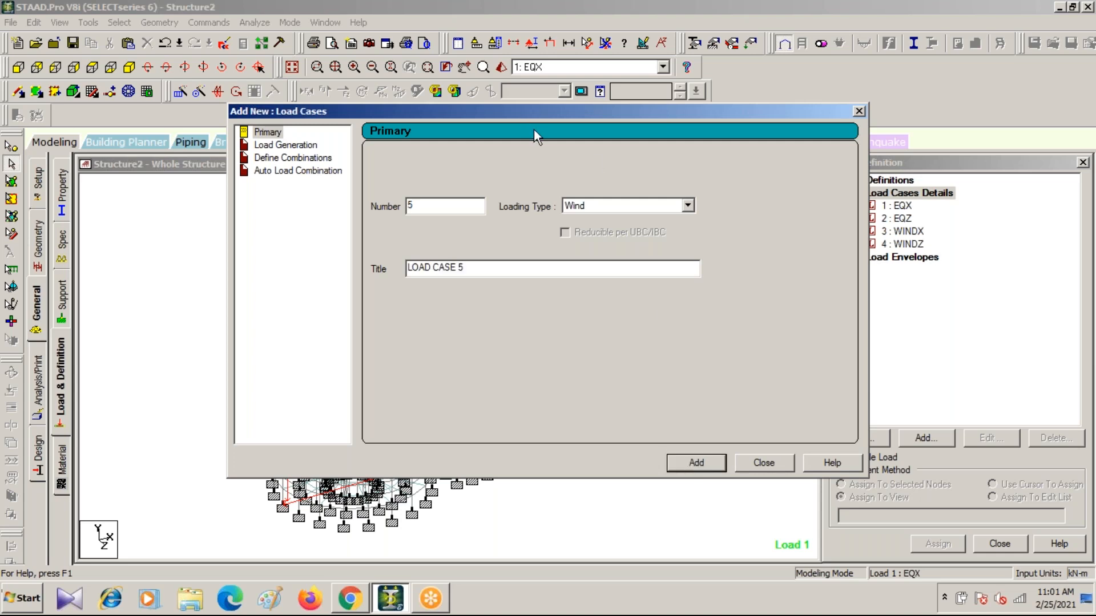
Add primary load case 5 with the Dead loading type and the title DL.
left_click(688, 206)
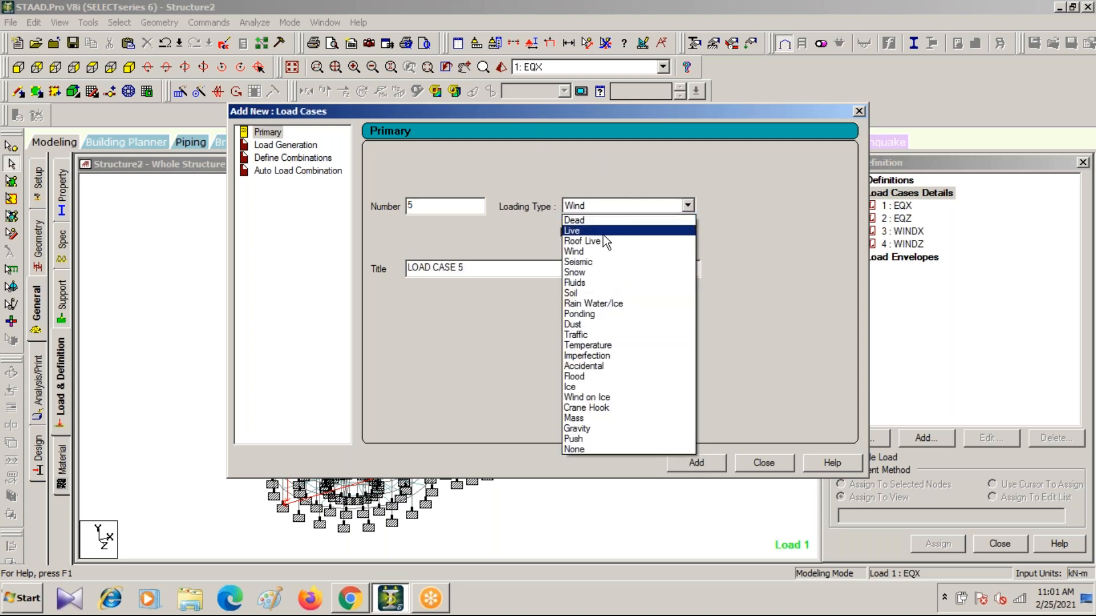
left_click(608, 221)
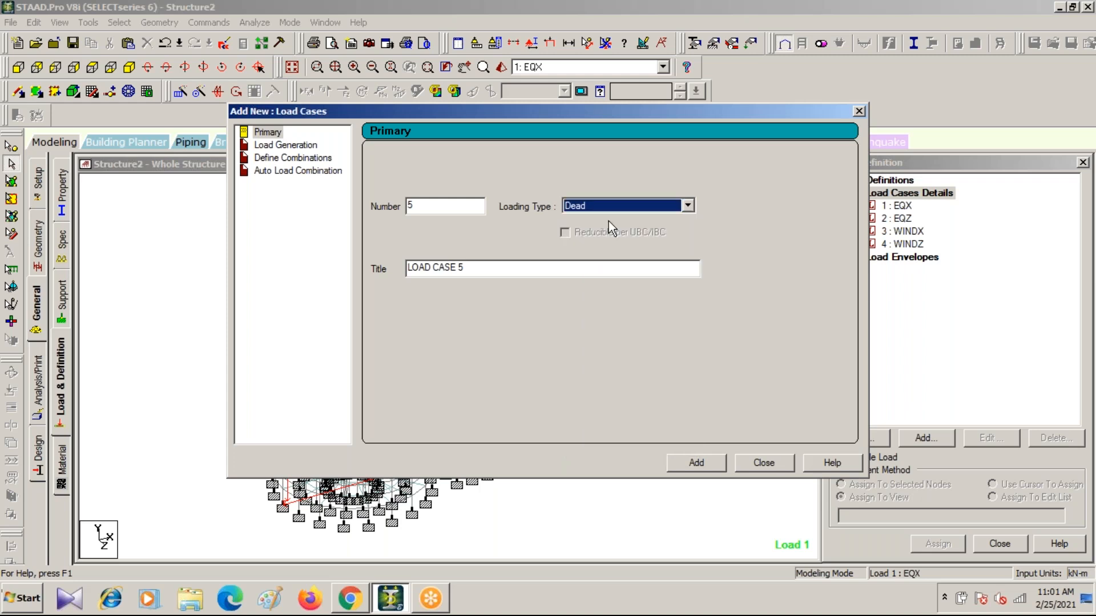
left_click_drag(468, 268, 308, 268)
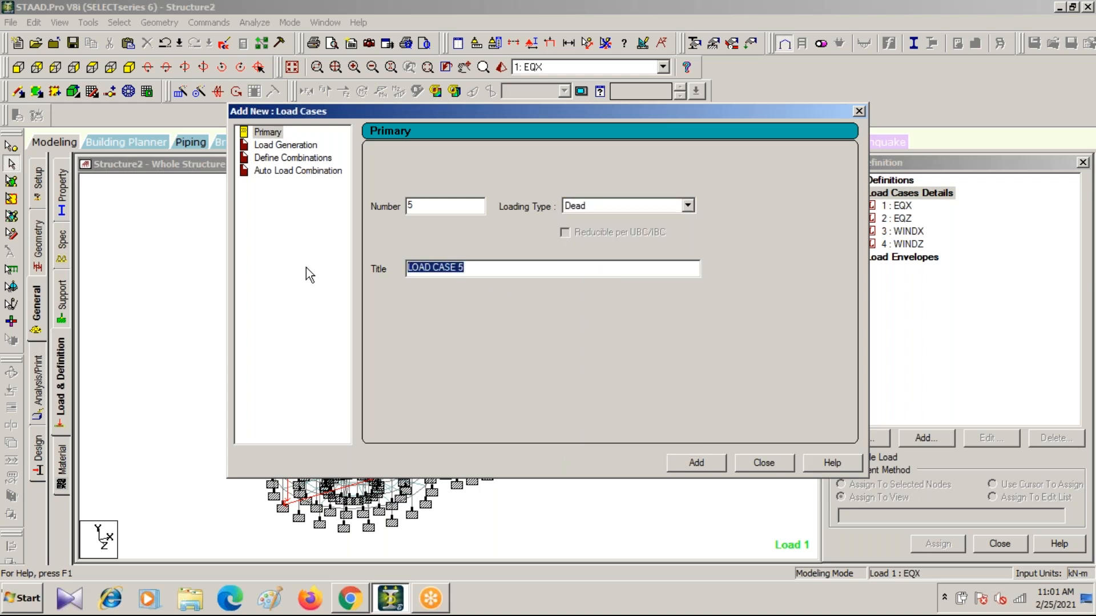
type("DL")
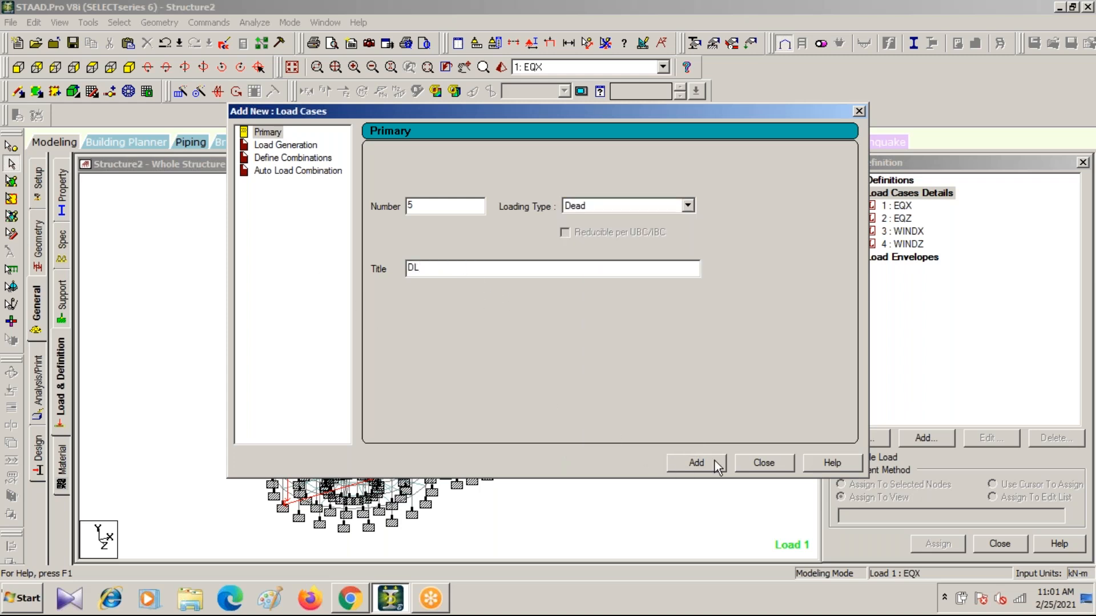
left_click(702, 460)
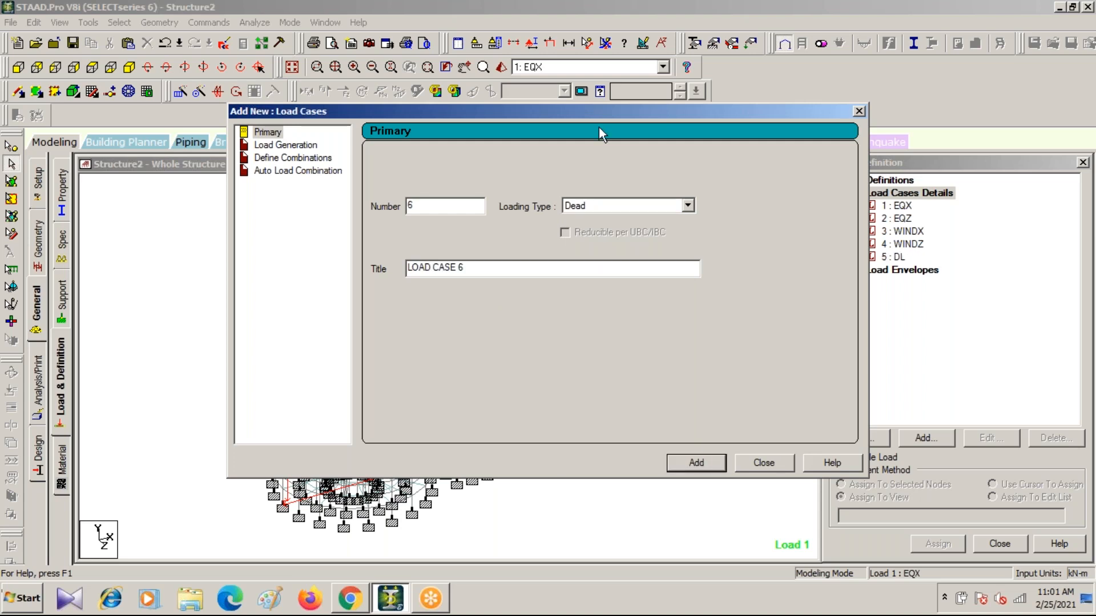
Add primary load case 6 with the Live loading type and the title LL, and finish adding load cases.
left_click(689, 206)
left_click(582, 226)
left_click(472, 268)
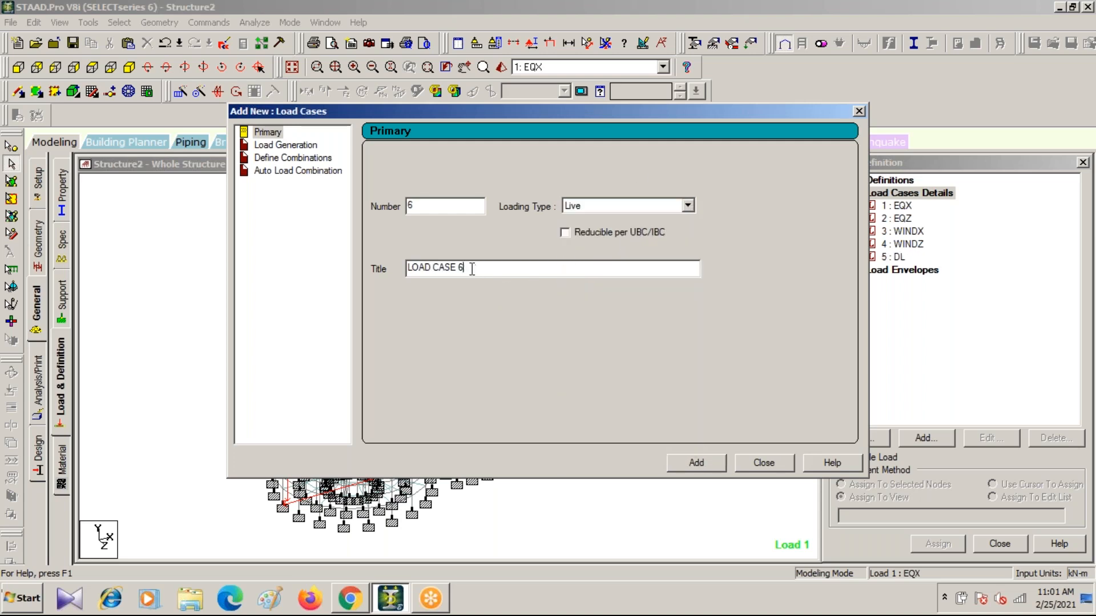
left_click_drag(472, 268, 354, 264)
type("LL")
left_click(691, 463)
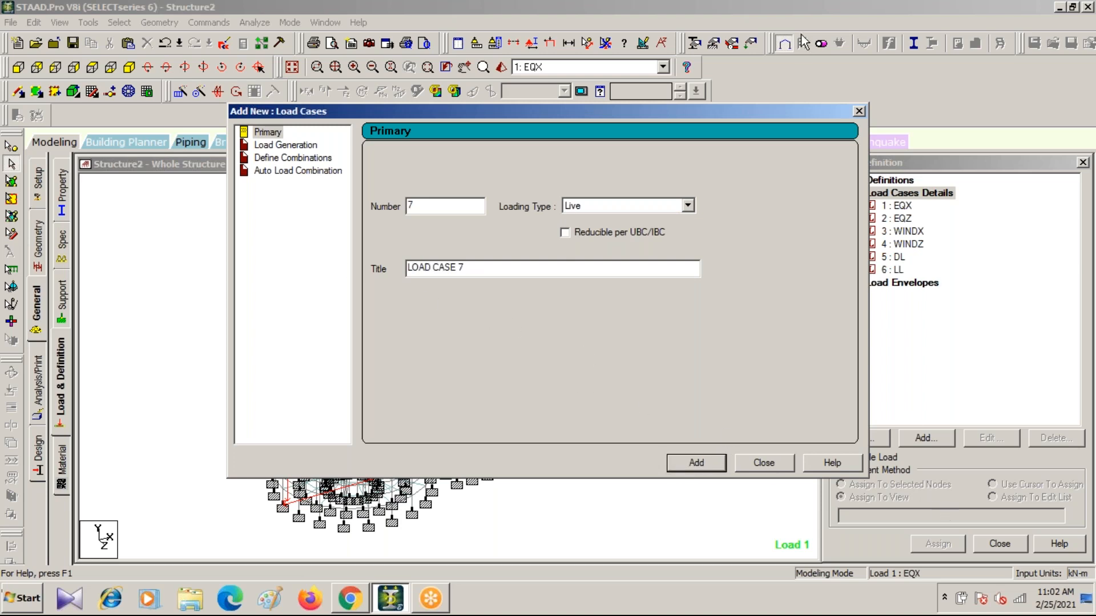
left_click(859, 110)
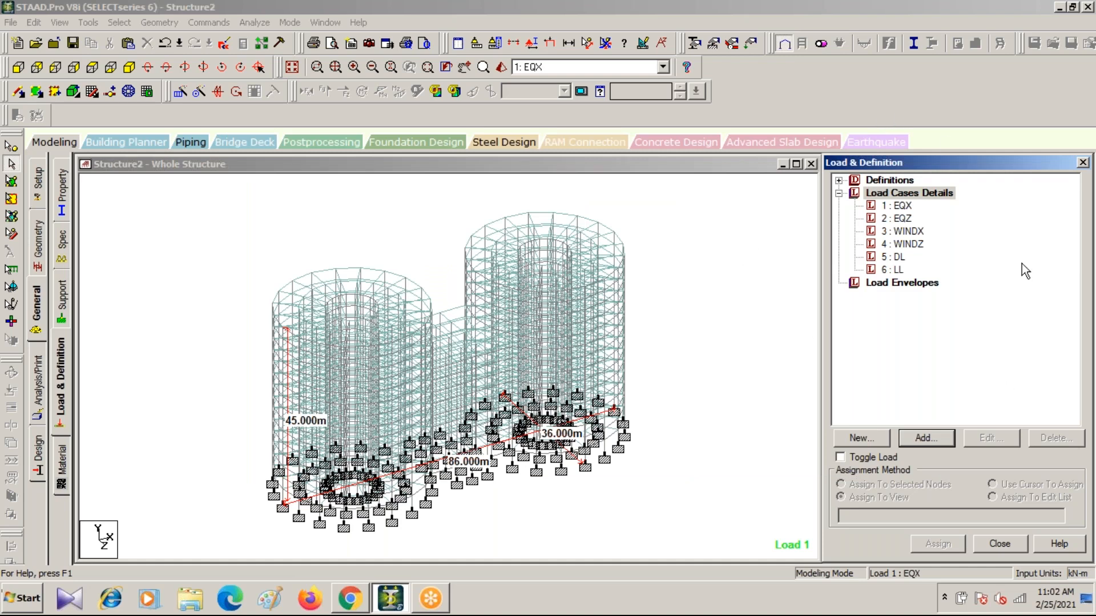
Add a seismic load in the X direction with factor 1 to load case EQX.
left_click(899, 206)
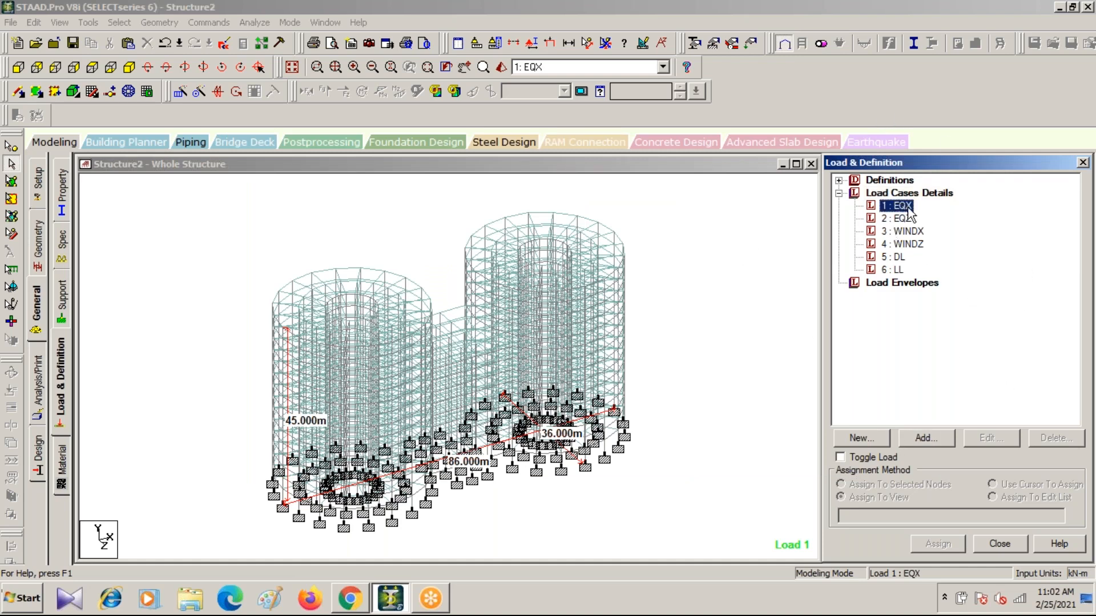
left_click(924, 439)
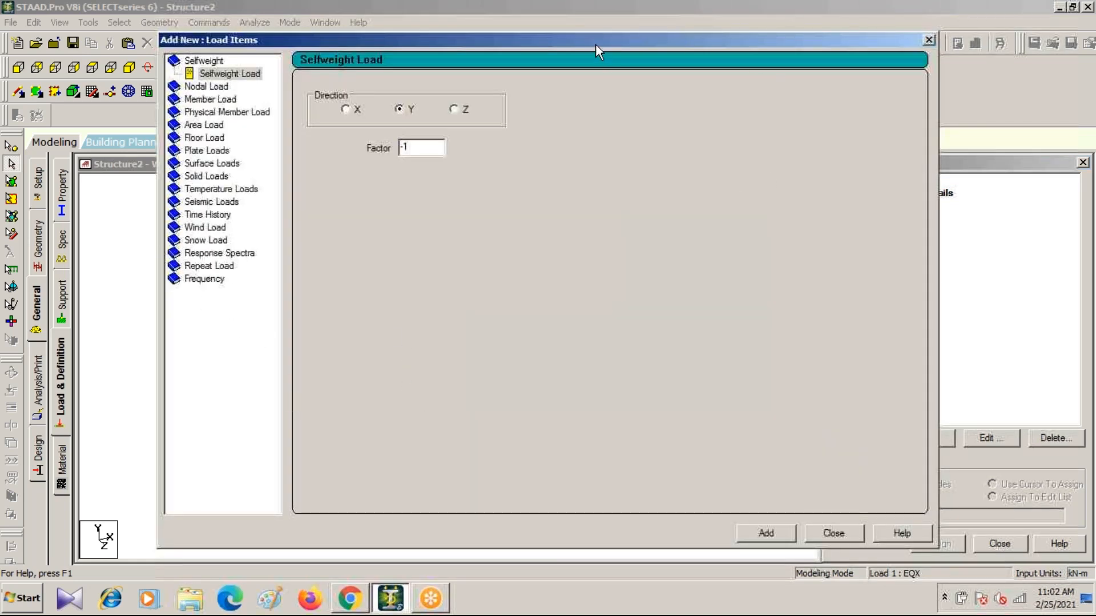
left_click_drag(595, 44, 452, 67)
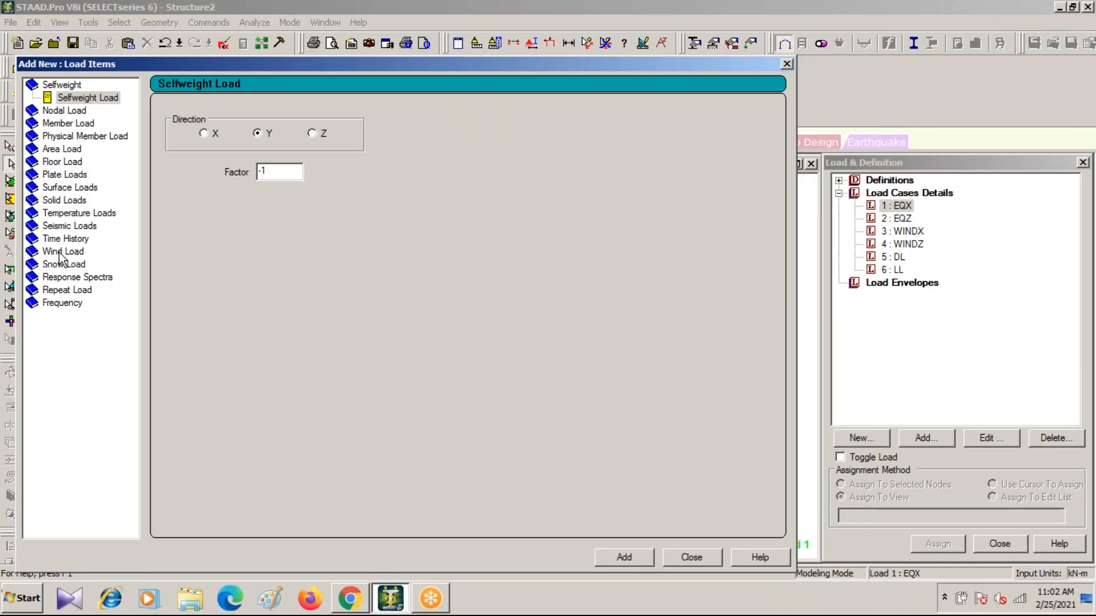
left_click(54, 227)
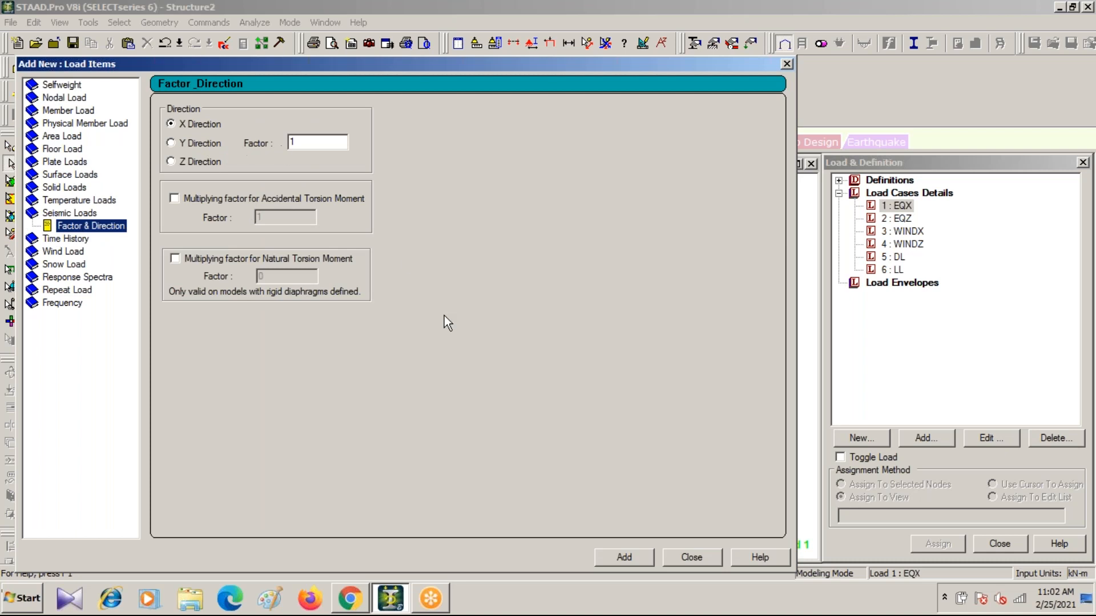
left_click(604, 560)
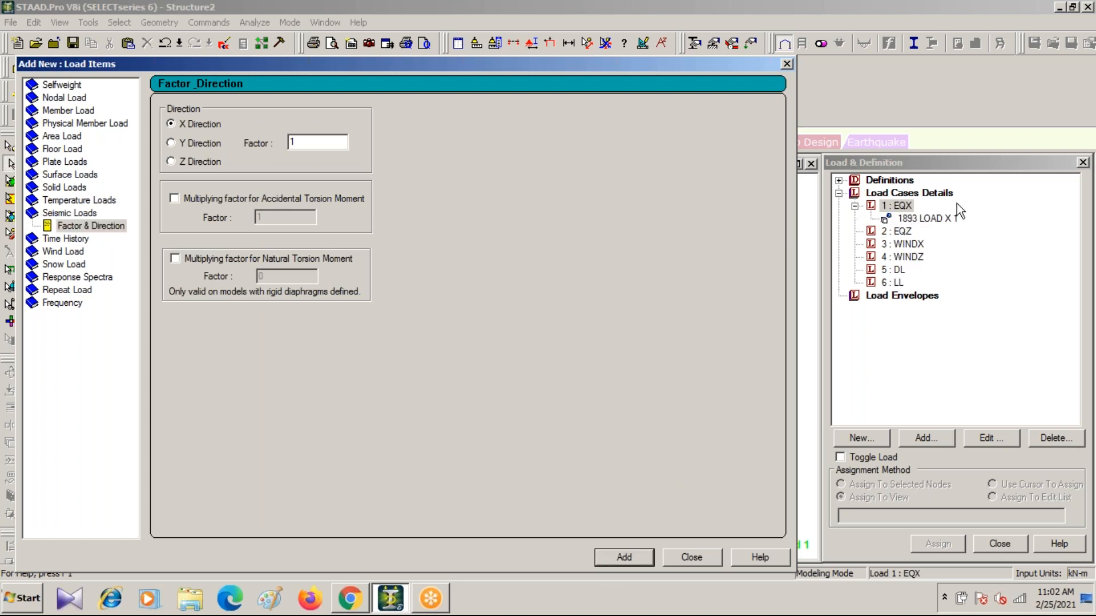
left_click(785, 64)
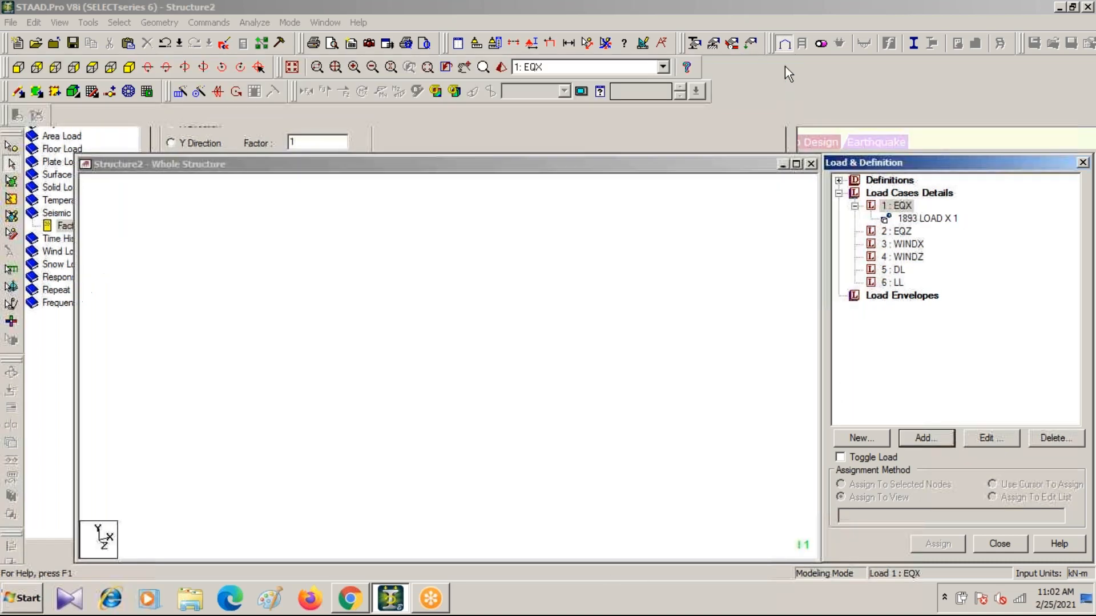
Add a seismic load in the Z direction with factor 1 to load case EQZ.
left_click(896, 232)
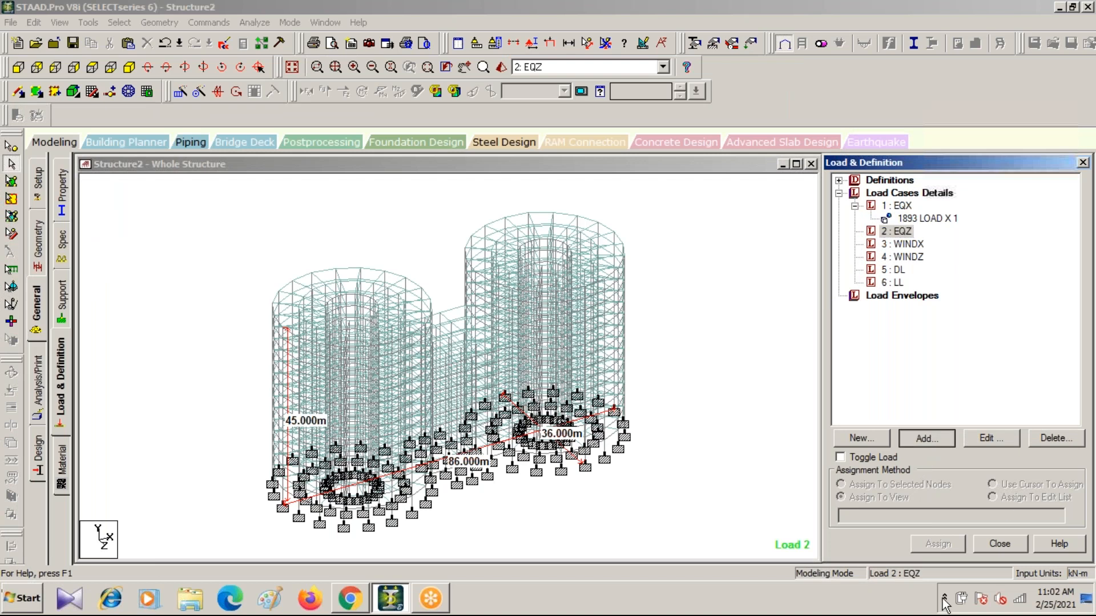
left_click(925, 438)
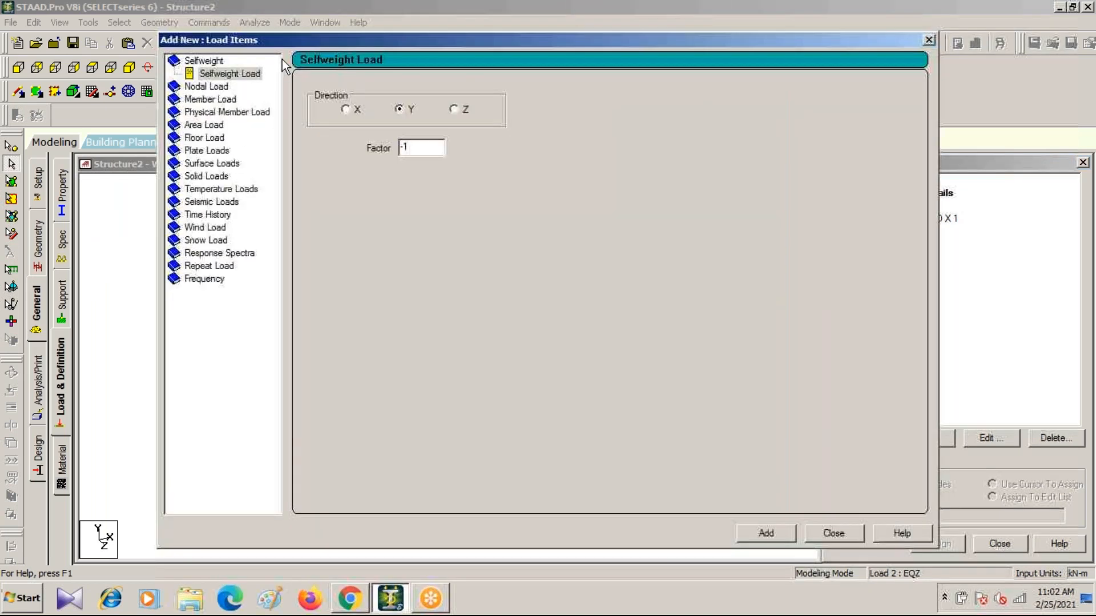
left_click_drag(286, 39, 196, 45)
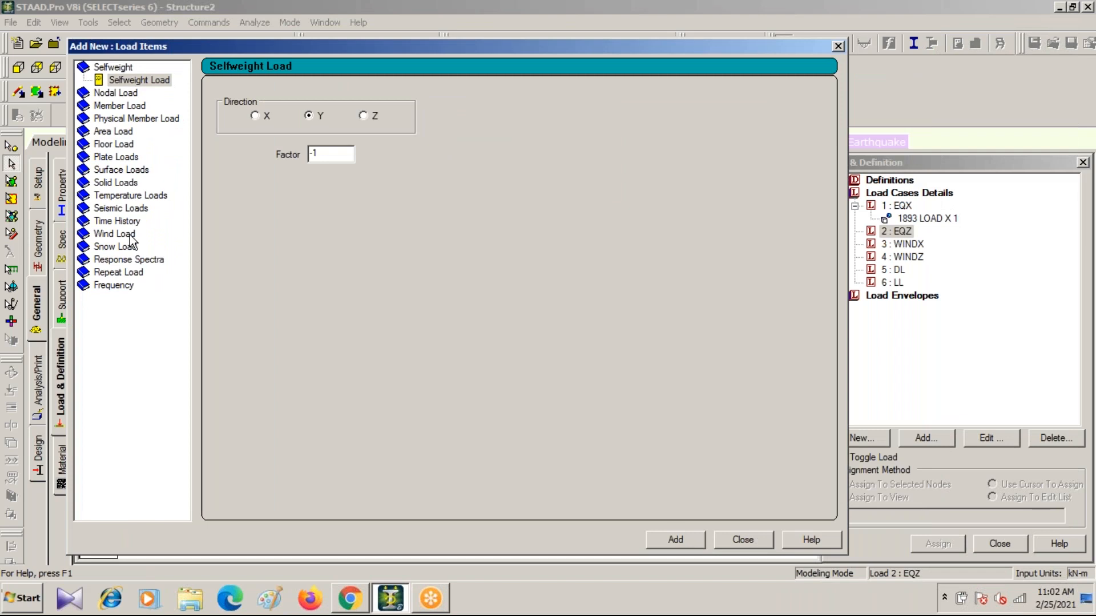
left_click(123, 209)
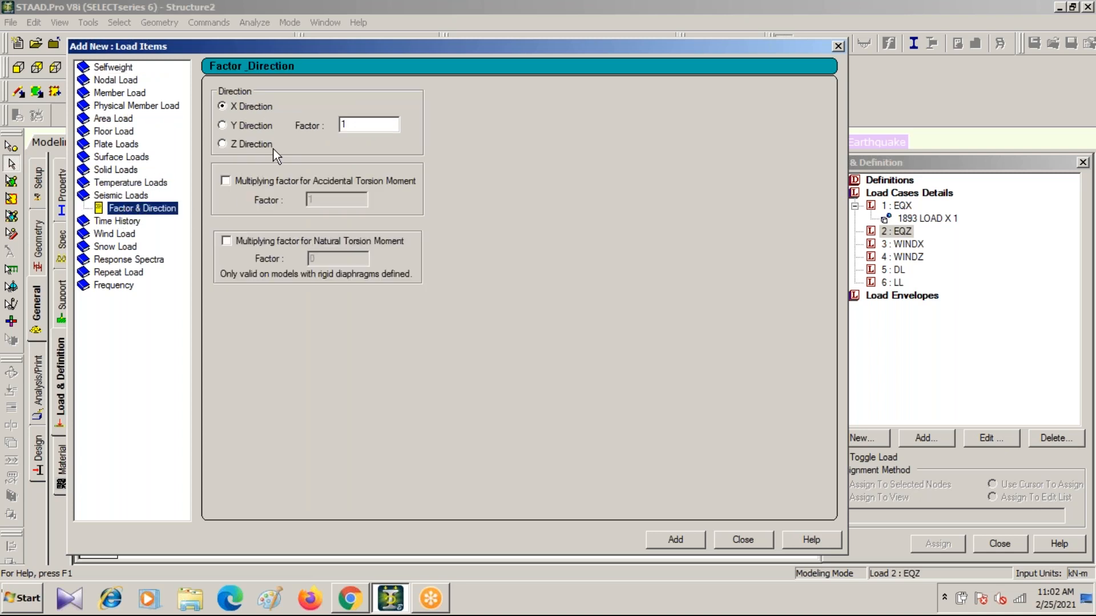
left_click(222, 143)
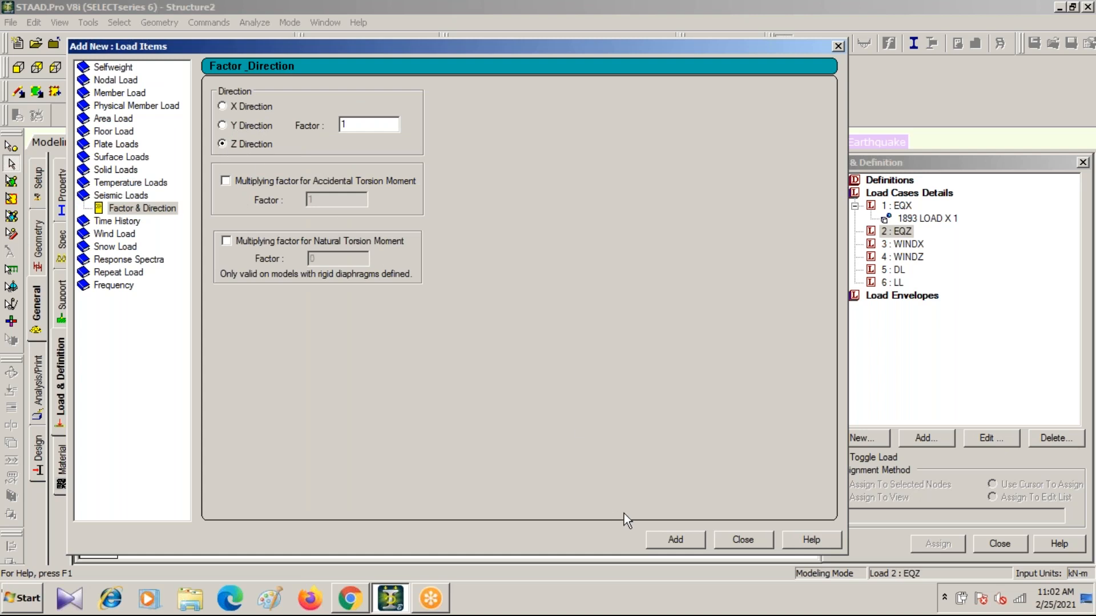
left_click(664, 536)
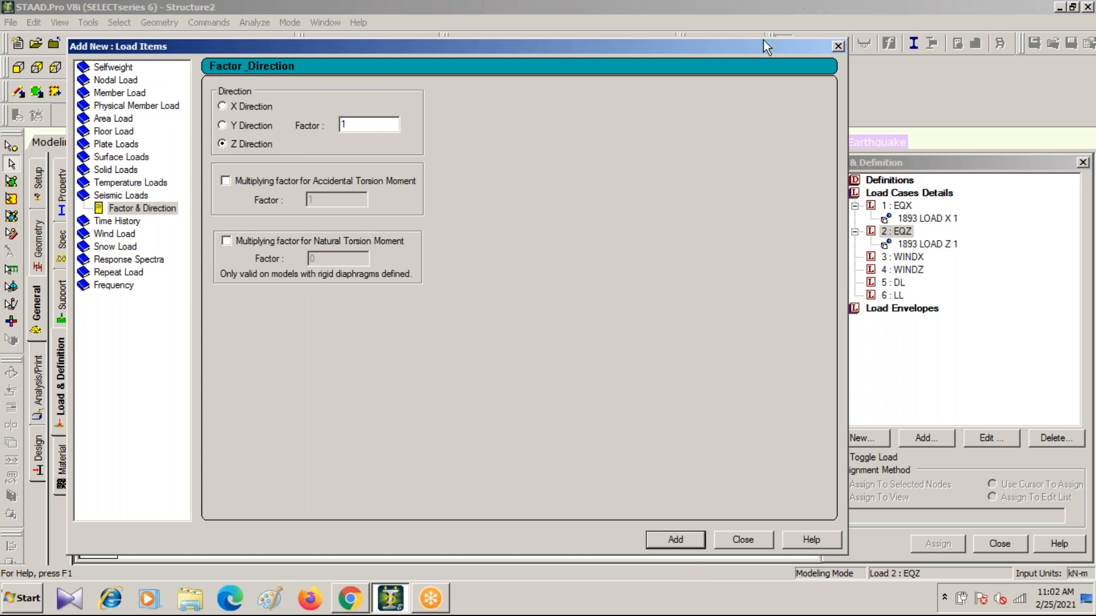
Accept the auto-save of the modified structure and finish adding load items to EQZ.
left_click_drag(670, 41, 541, 97)
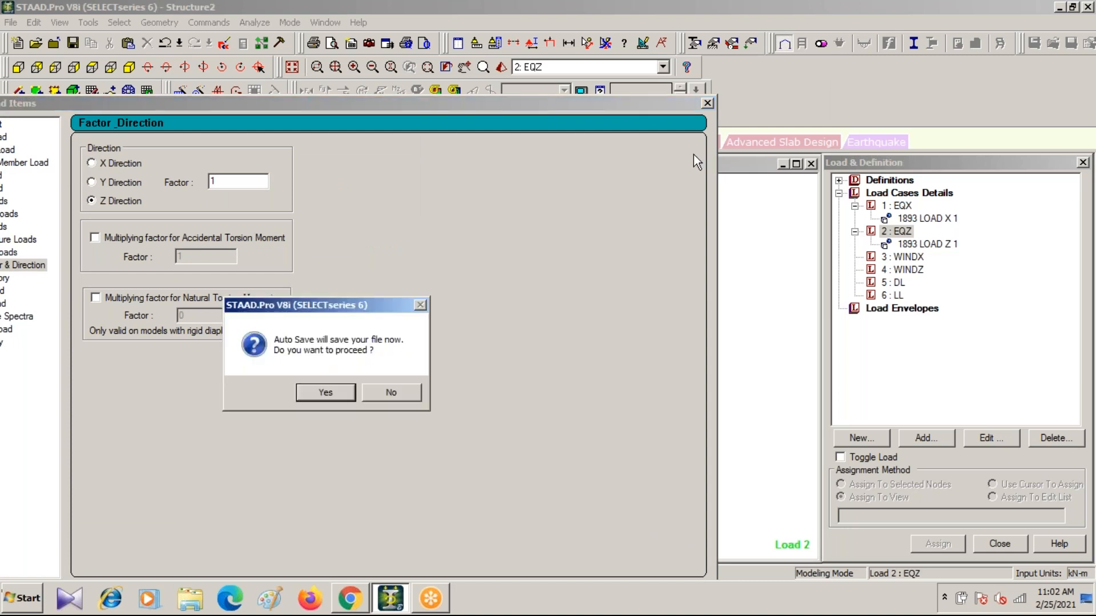
left_click(331, 392)
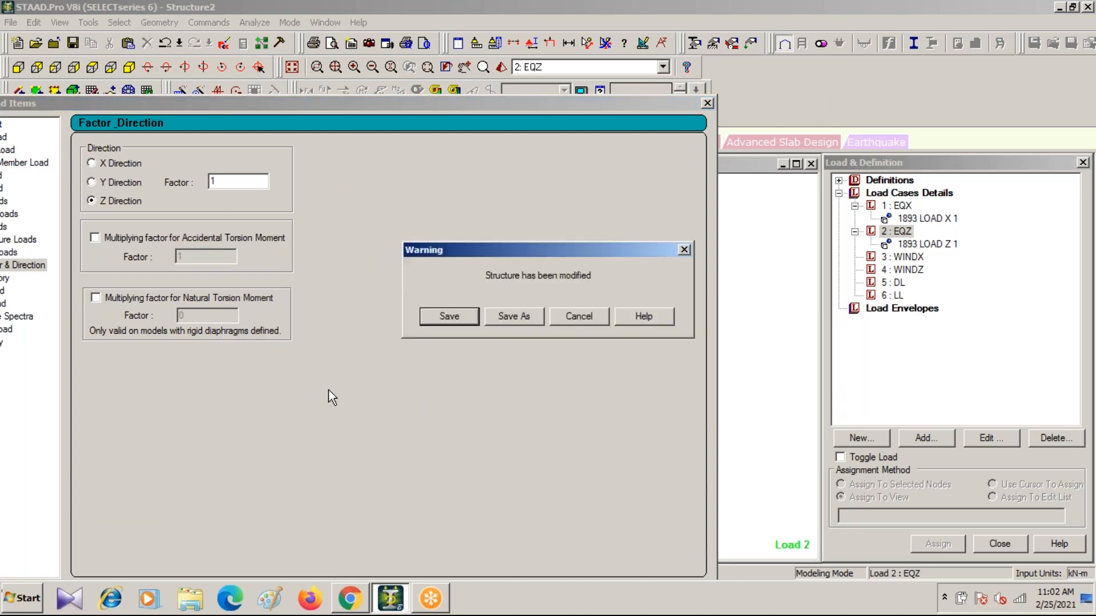
left_click(448, 315)
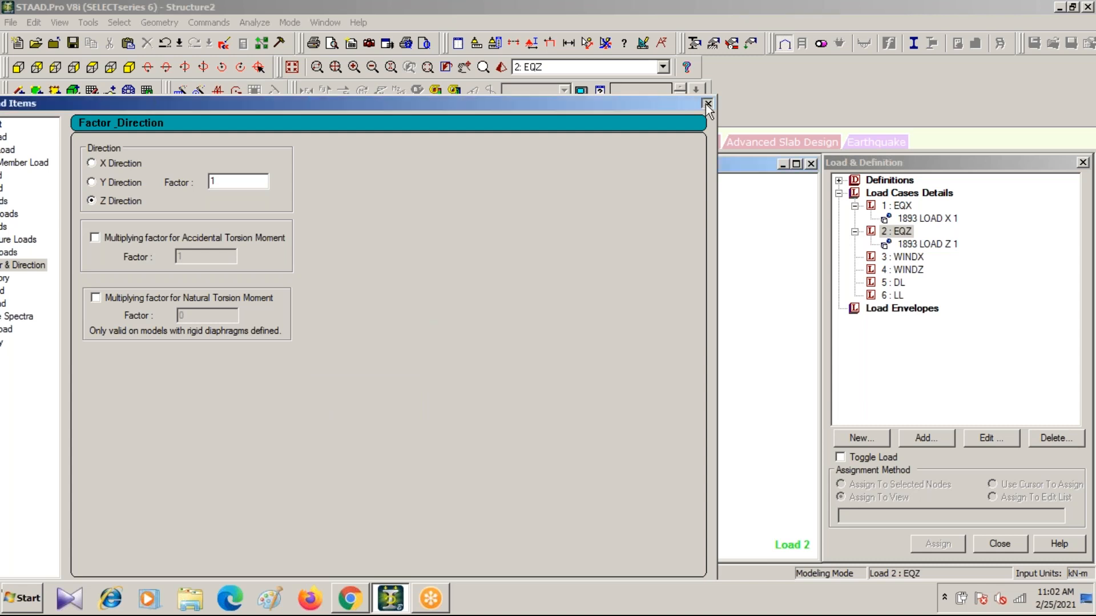
left_click(707, 103)
Add a type 1 wind load on the X windward face with factor 1 to load case WINDX.
left_click(907, 257)
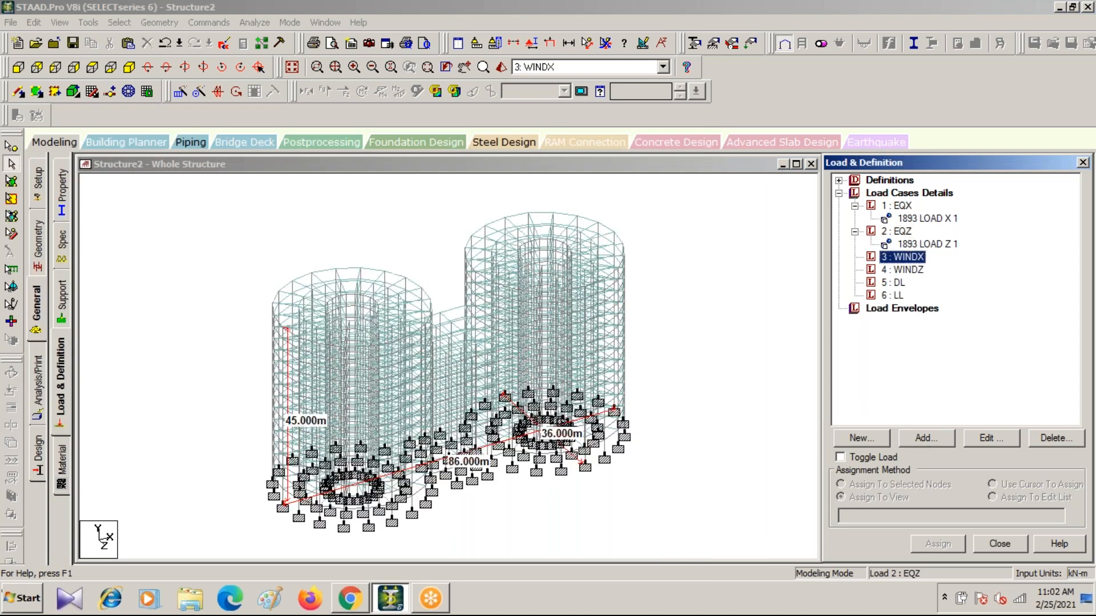
left_click(923, 439)
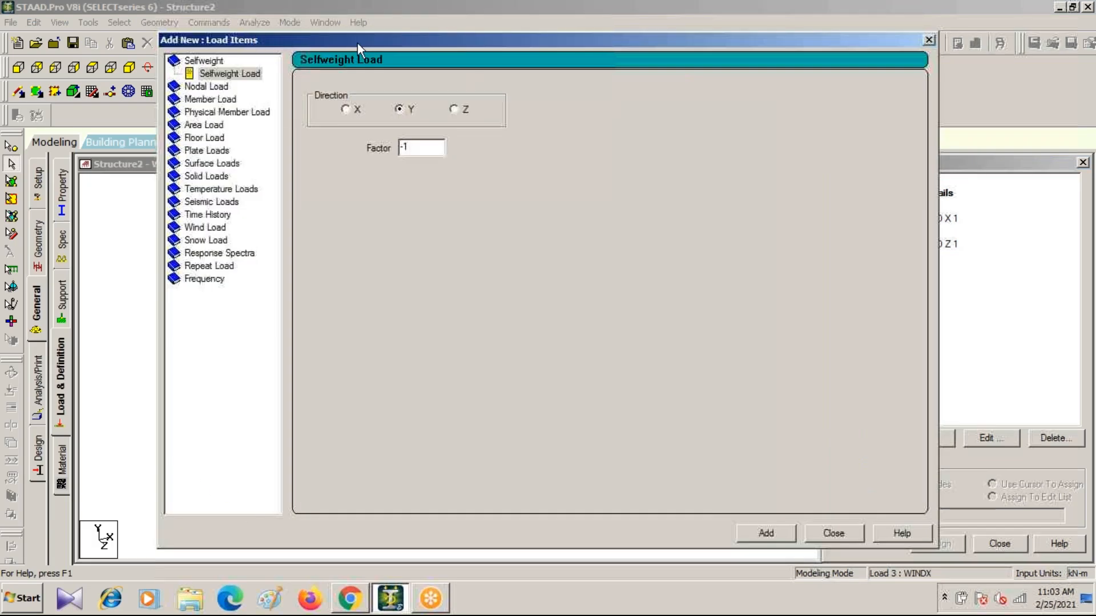
left_click_drag(355, 43, 259, 11)
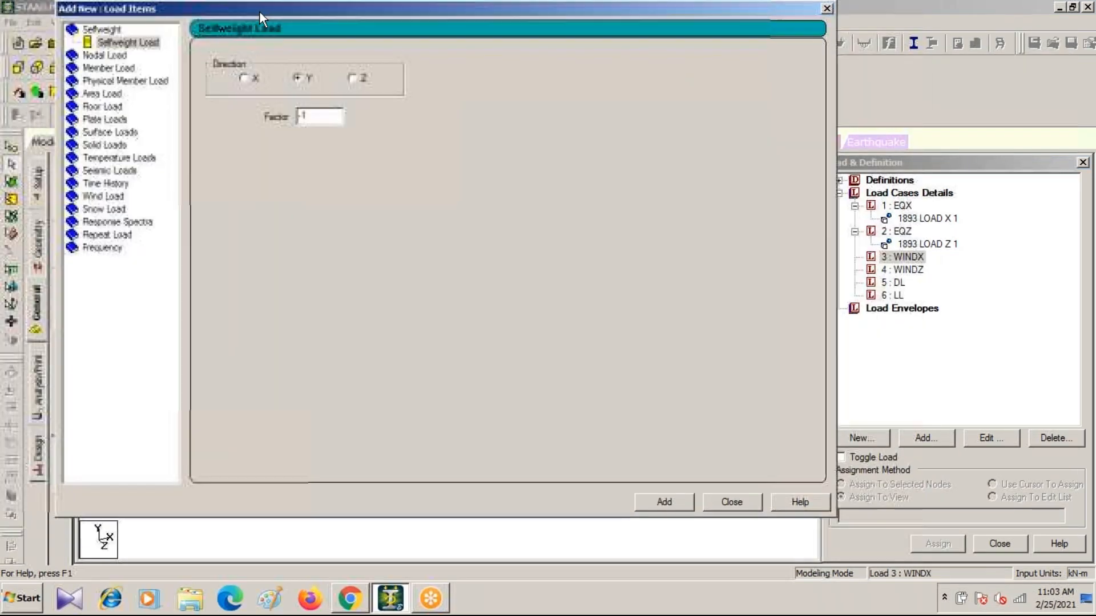
left_click(103, 196)
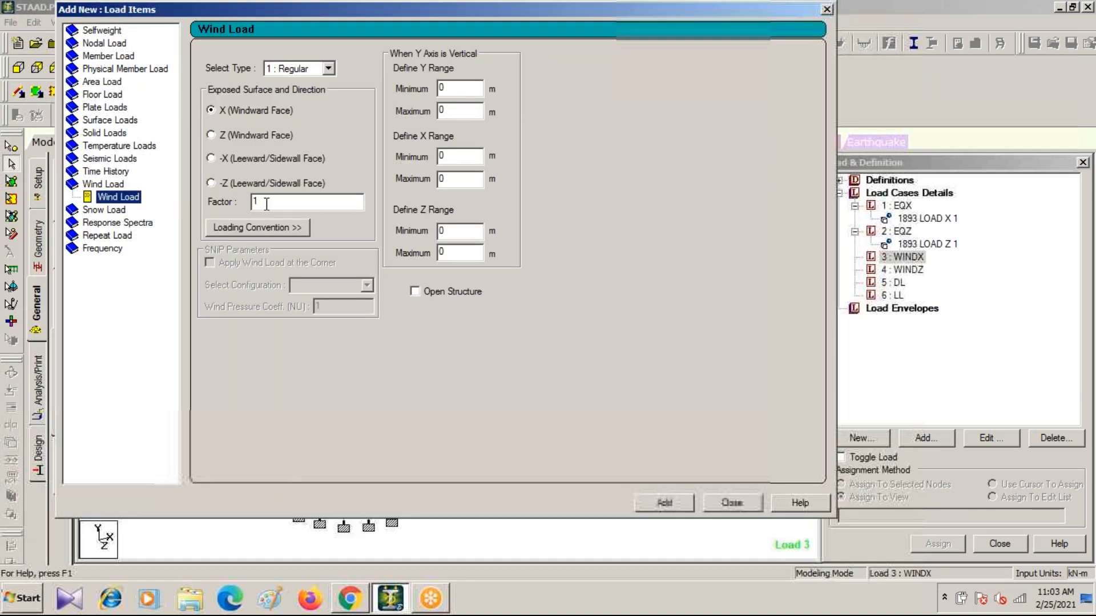
left_click(674, 501)
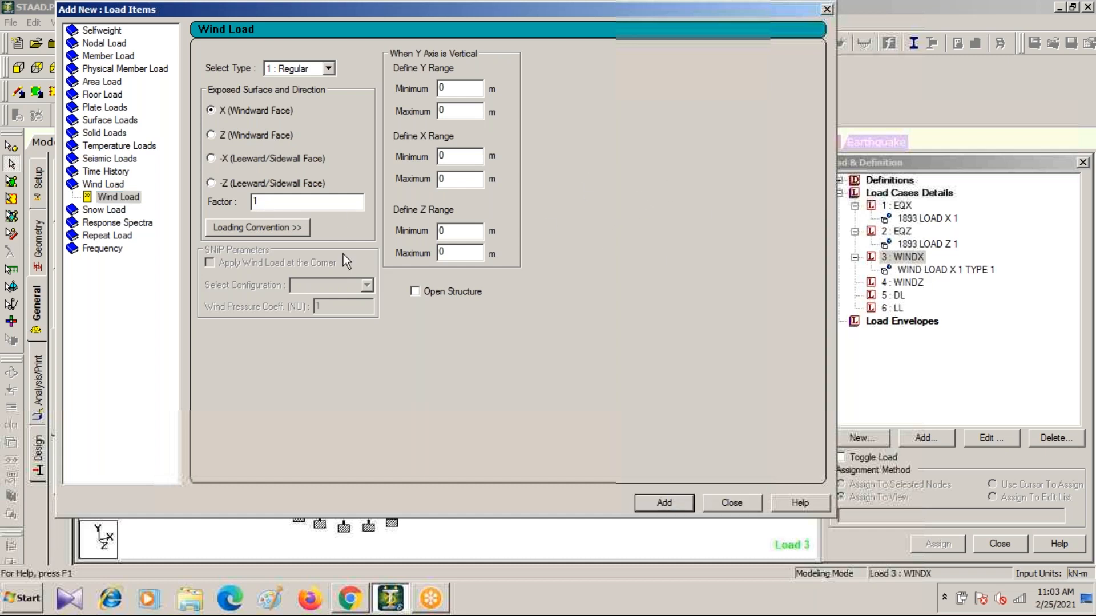
Add a second type 1 wind load on the X windward face with factor -1 to WINDX.
double_click(254, 202)
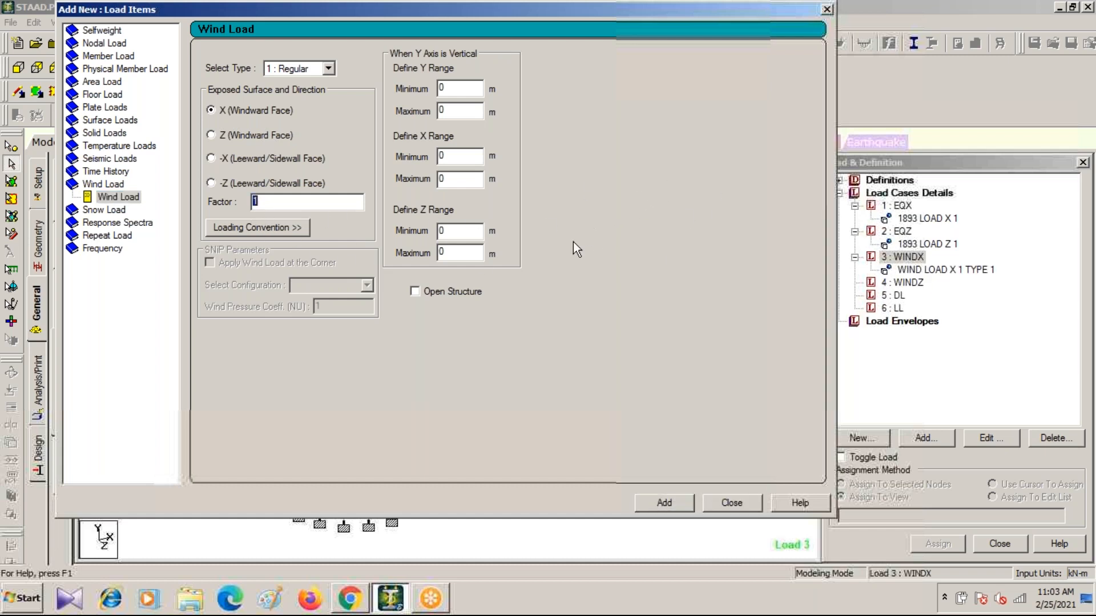
key("BackSpace")
type("-1")
left_click(679, 501)
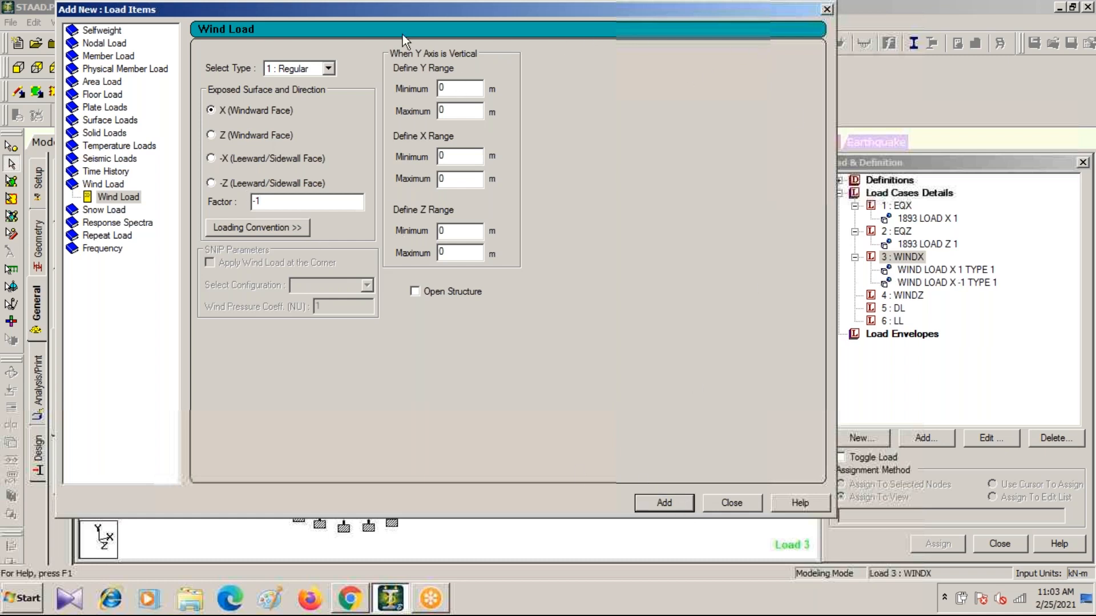
left_click_drag(210, 9, 165, 96)
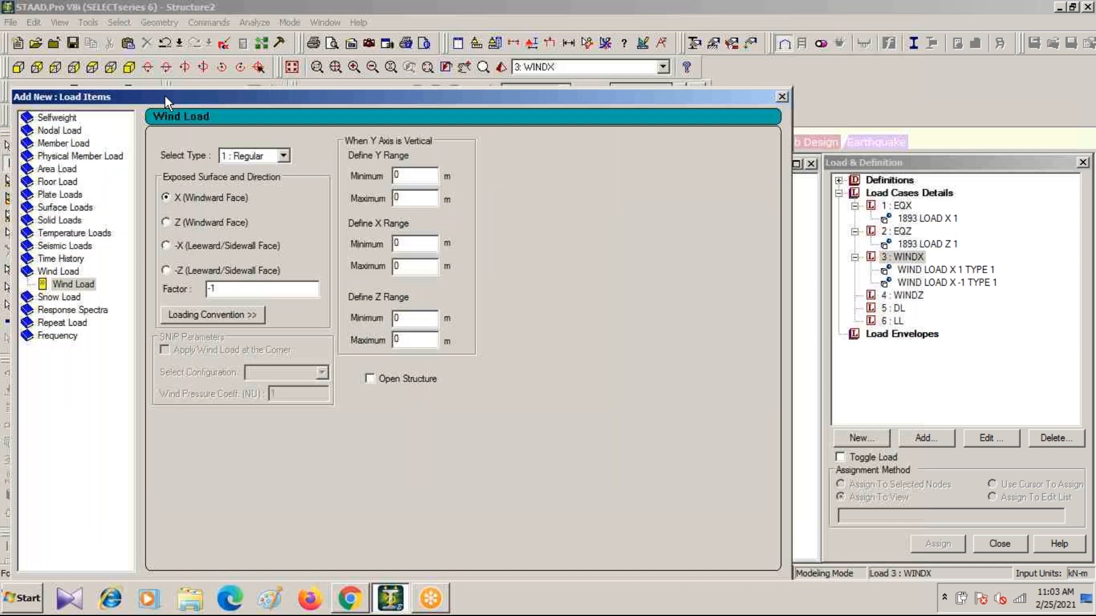
left_click(782, 96)
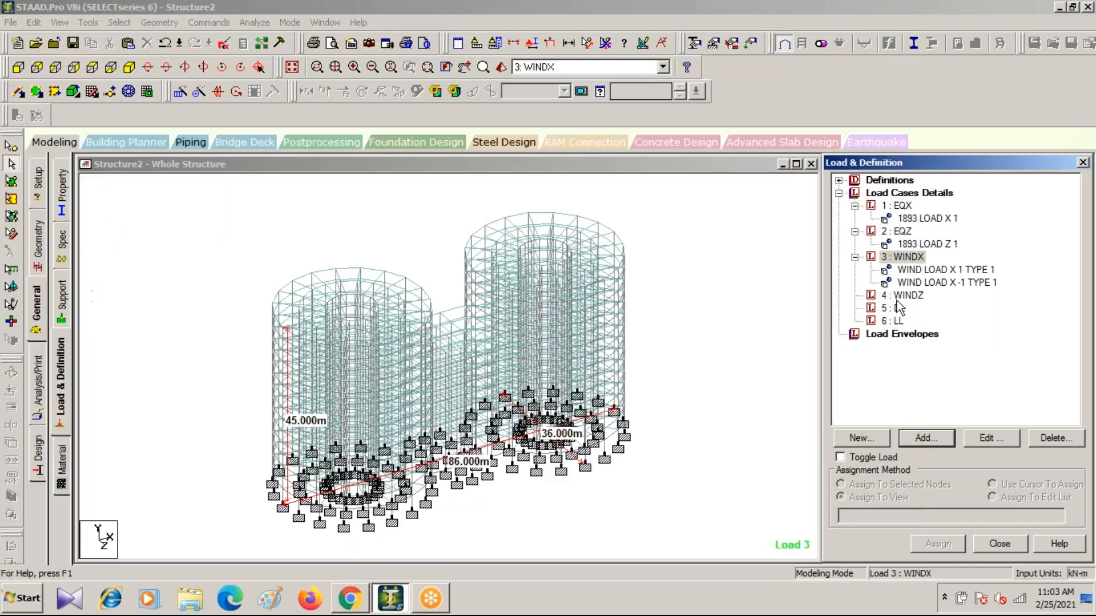
Add a type 1 wind load on the Z windward face with factor 1 to load case WINDZ.
left_click(902, 295)
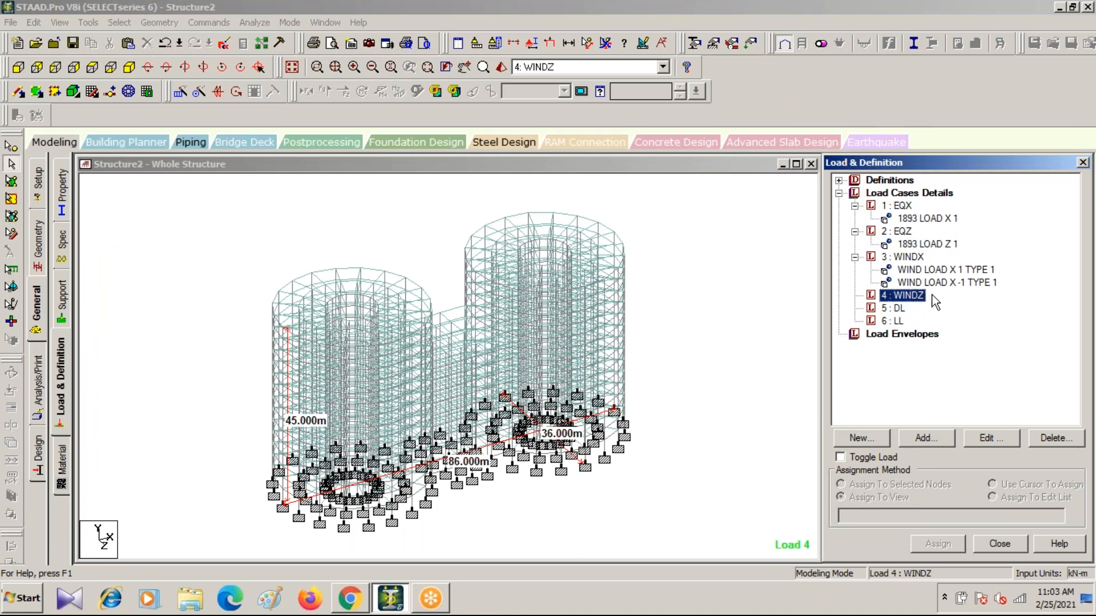
left_click(938, 439)
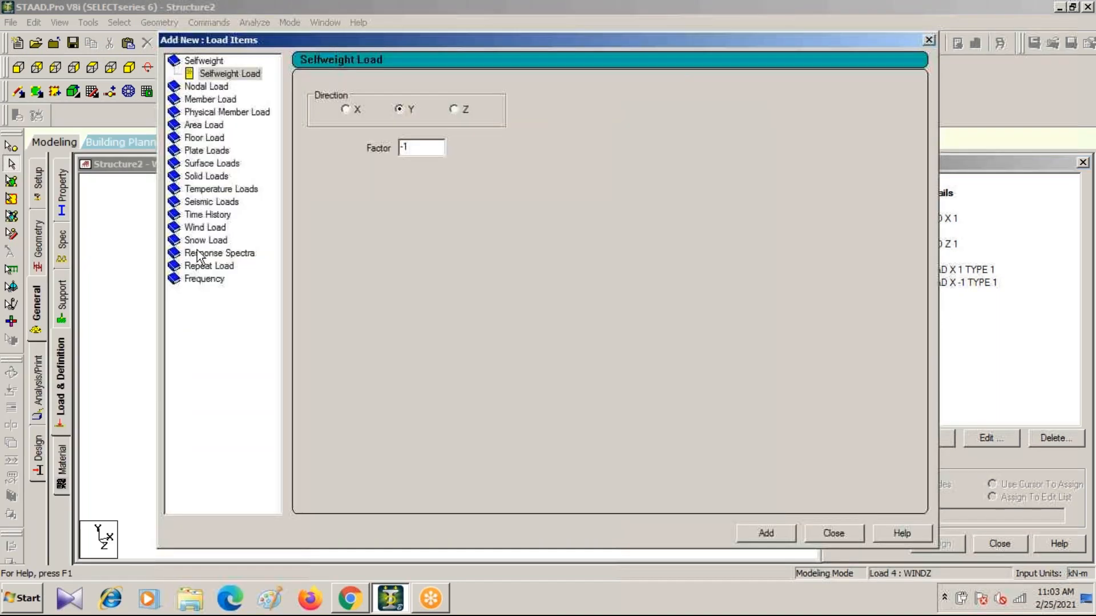
left_click(204, 229)
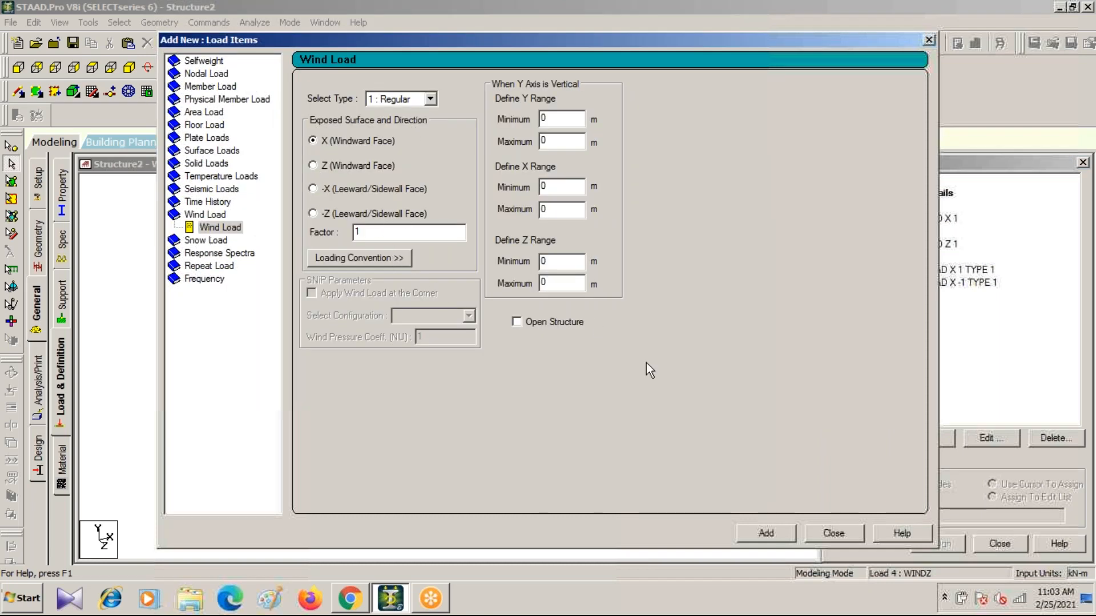
left_click_drag(584, 38, 500, 40)
left_click(674, 531)
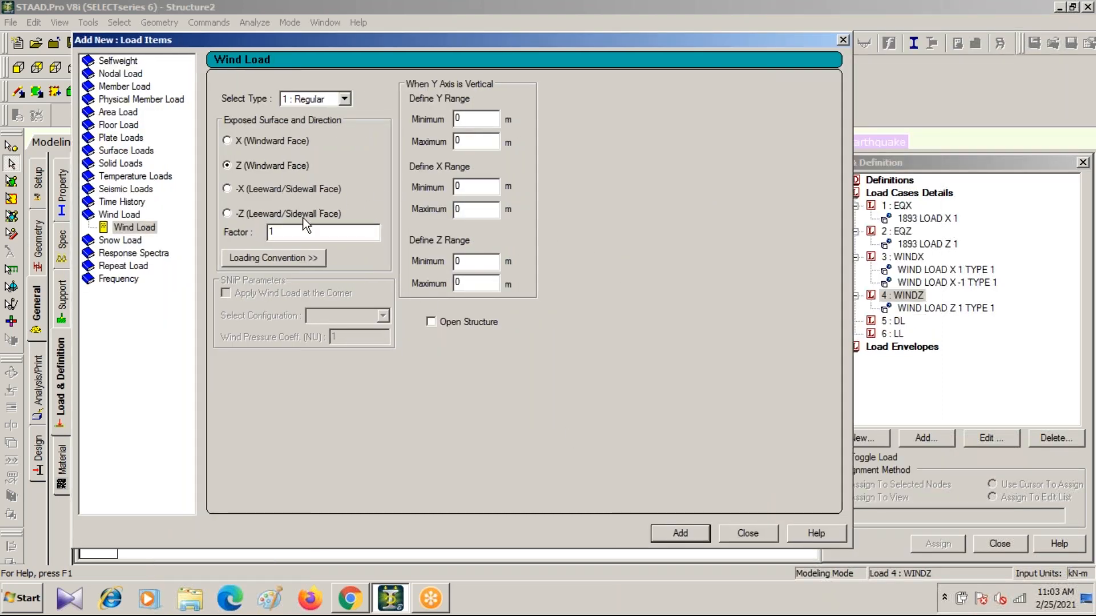
Add a second type 1 wind load on the Z windward face with factor -1 to WINDZ.
type("-")
left_click(689, 535)
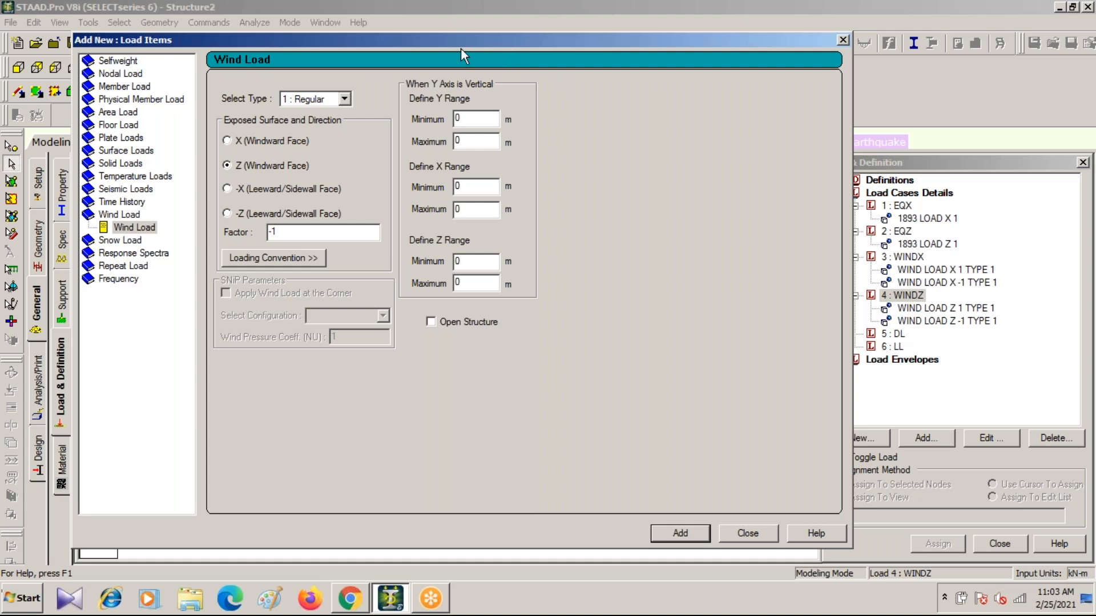
left_click_drag(463, 36, 340, 227)
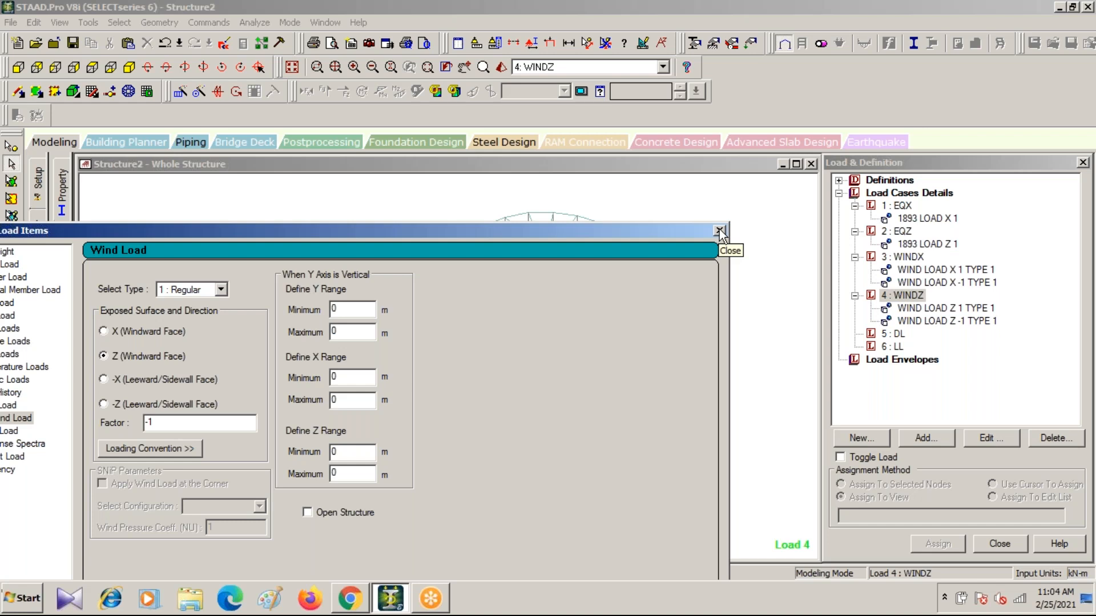
left_click(719, 231)
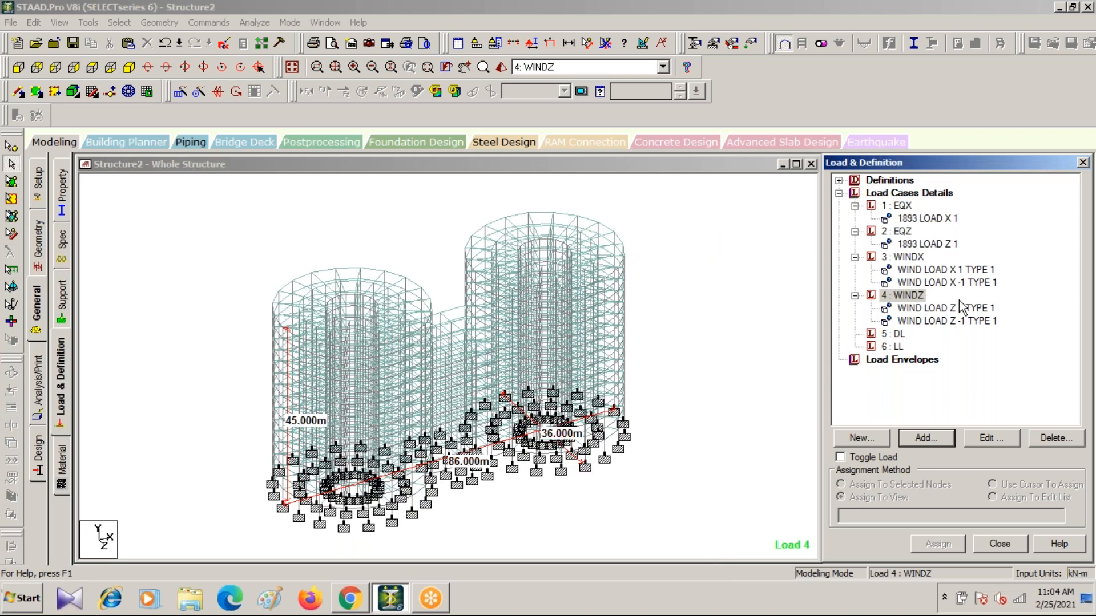
Add a selfweight load in the Y direction with factor -1 to load case DL.
left_click(892, 334)
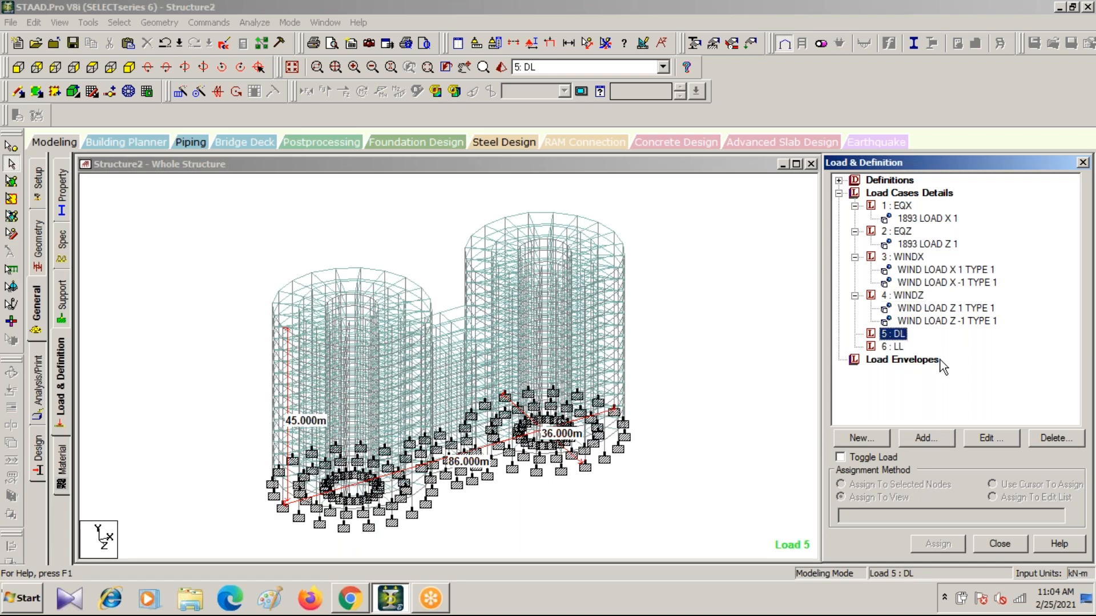
left_click(934, 437)
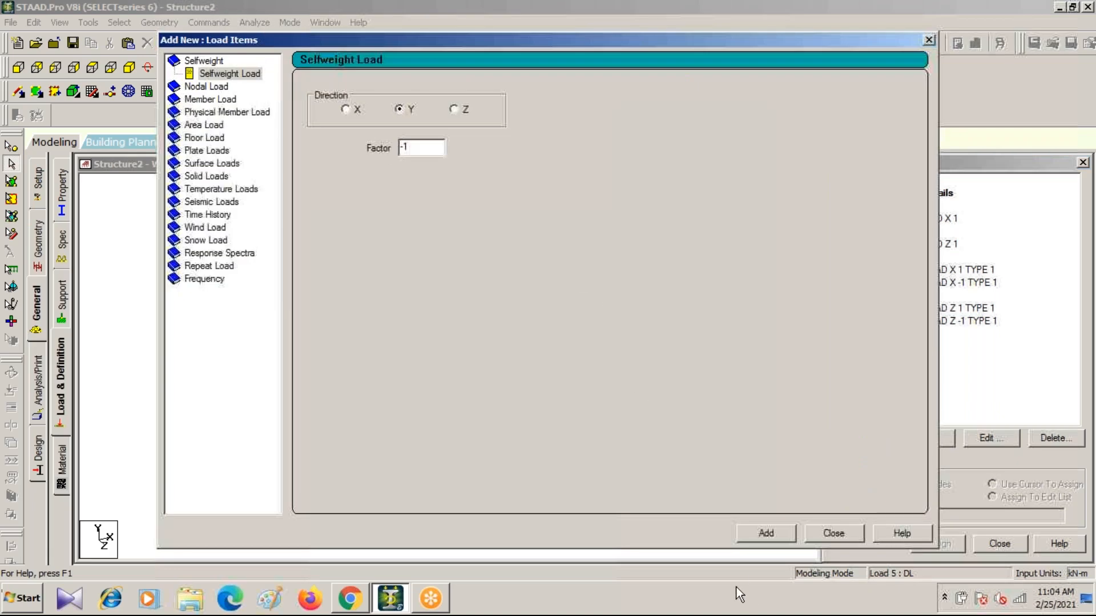
left_click_drag(348, 36, 222, 39)
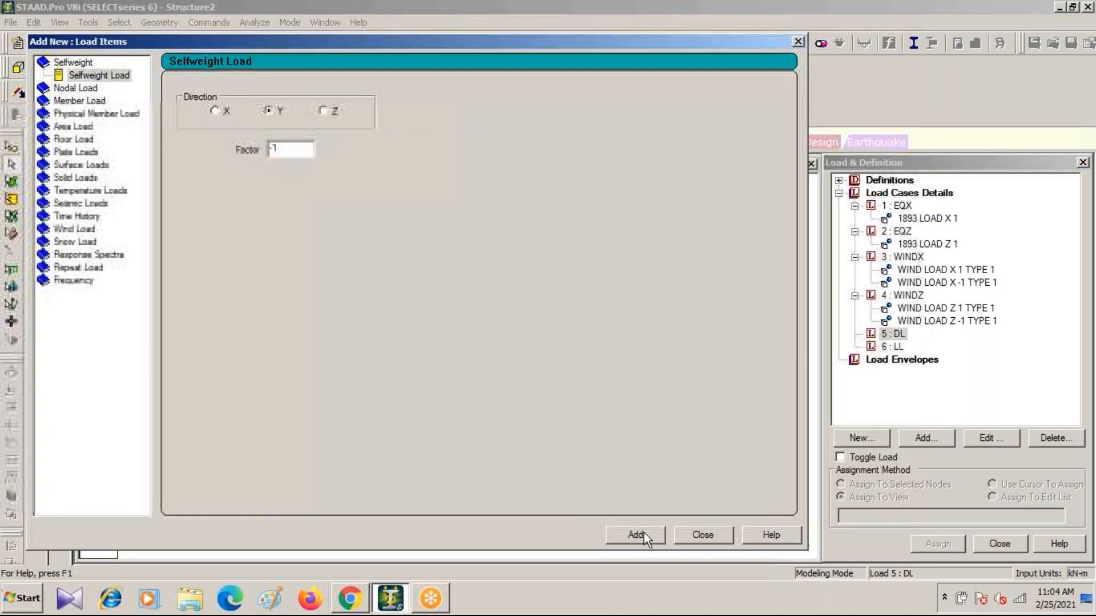
left_click(640, 534)
left_click_drag(549, 38, 455, 151)
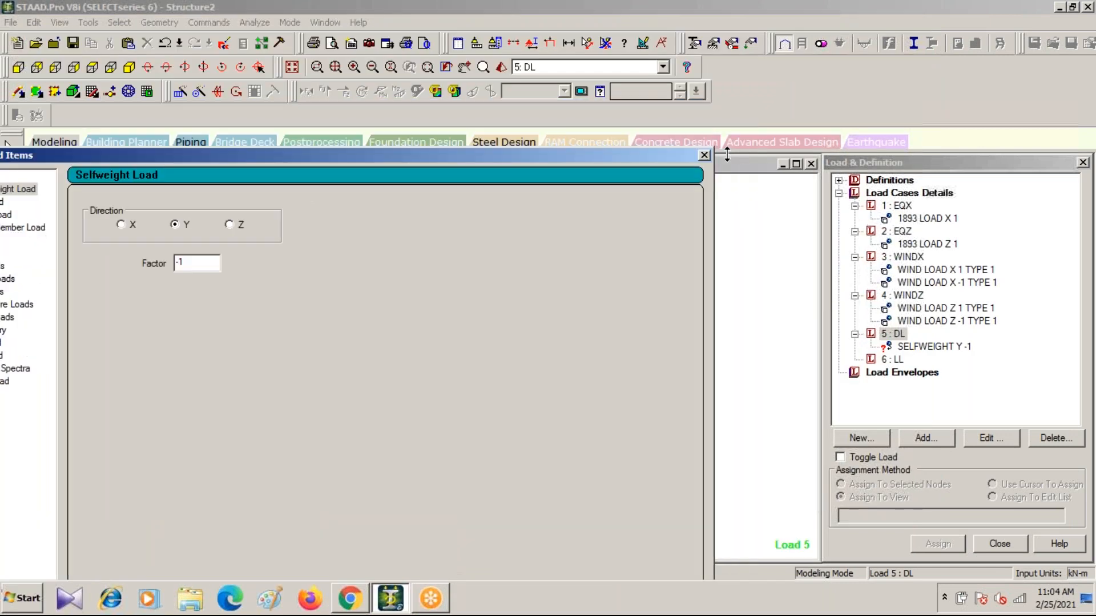
left_click(703, 156)
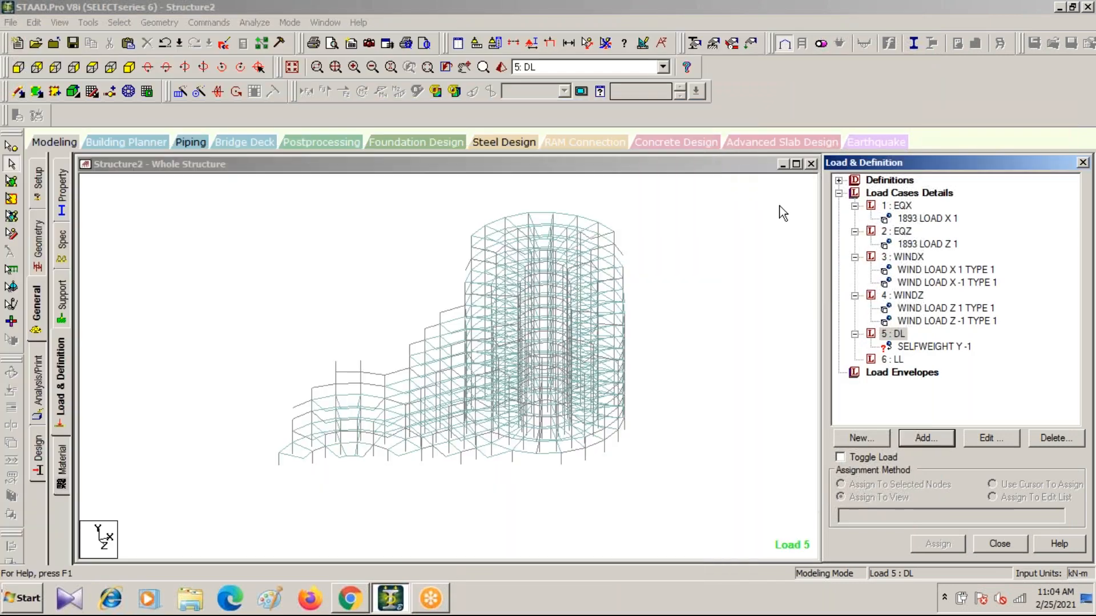
Assign the selfweight load of case DL to the whole structure in view.
left_click(934, 346)
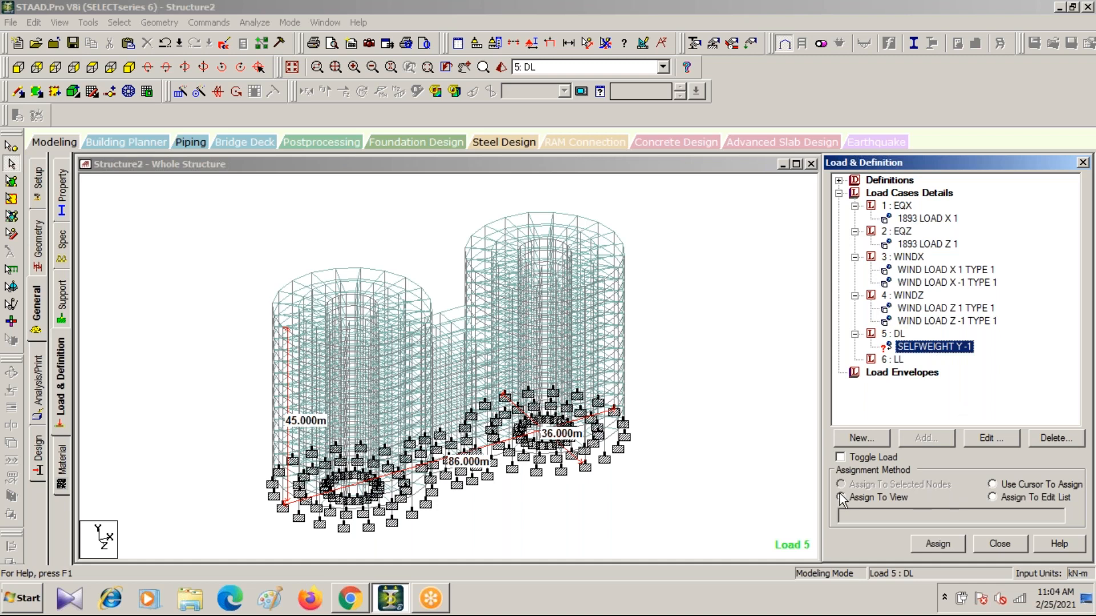
left_click(938, 544)
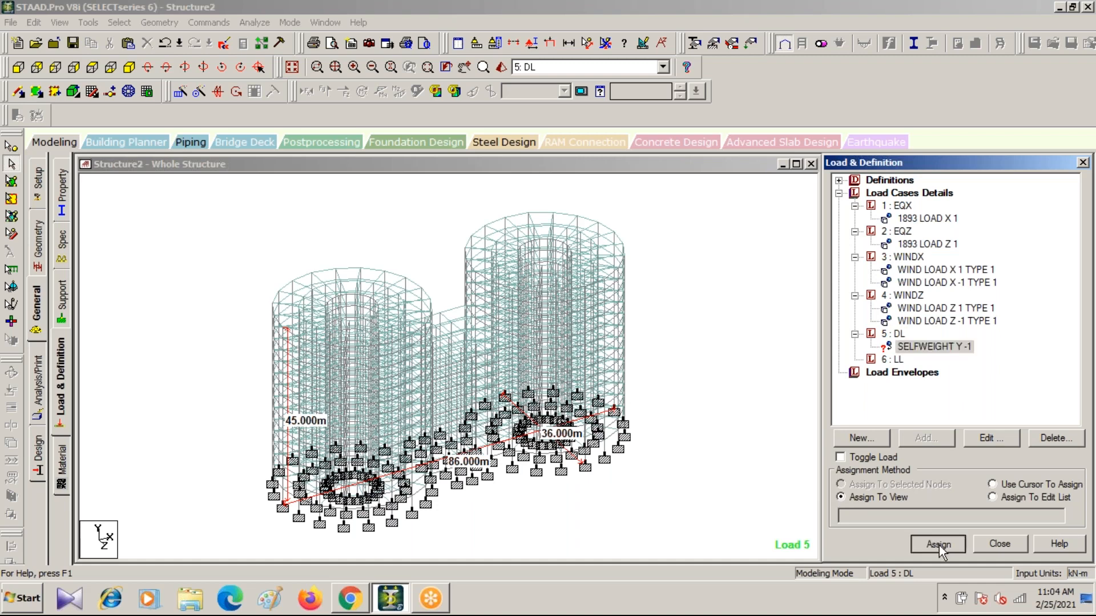
left_click(996, 396)
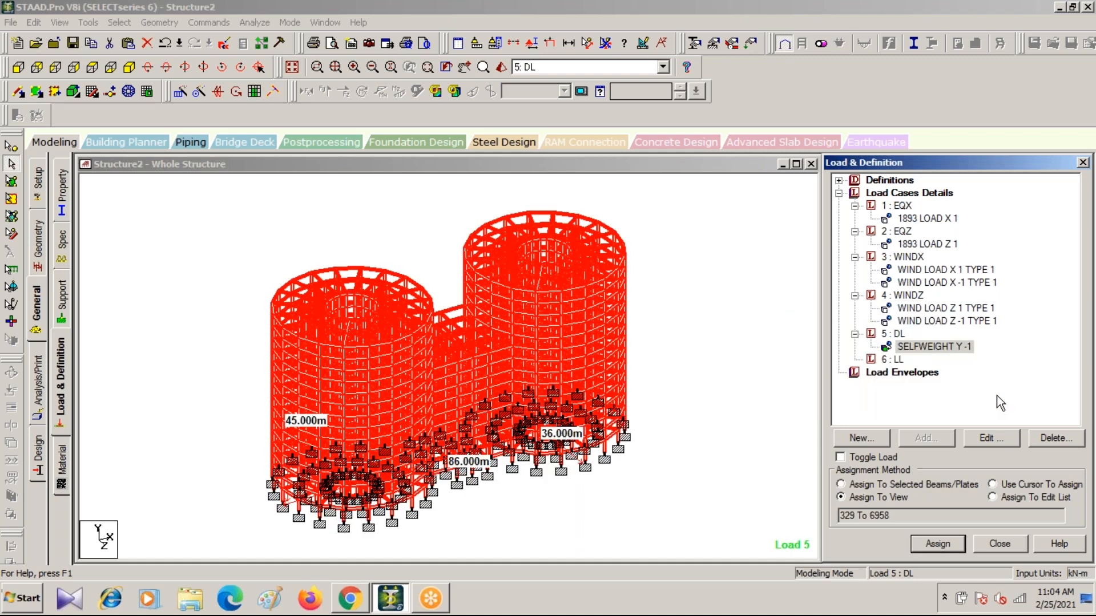
left_click(704, 426)
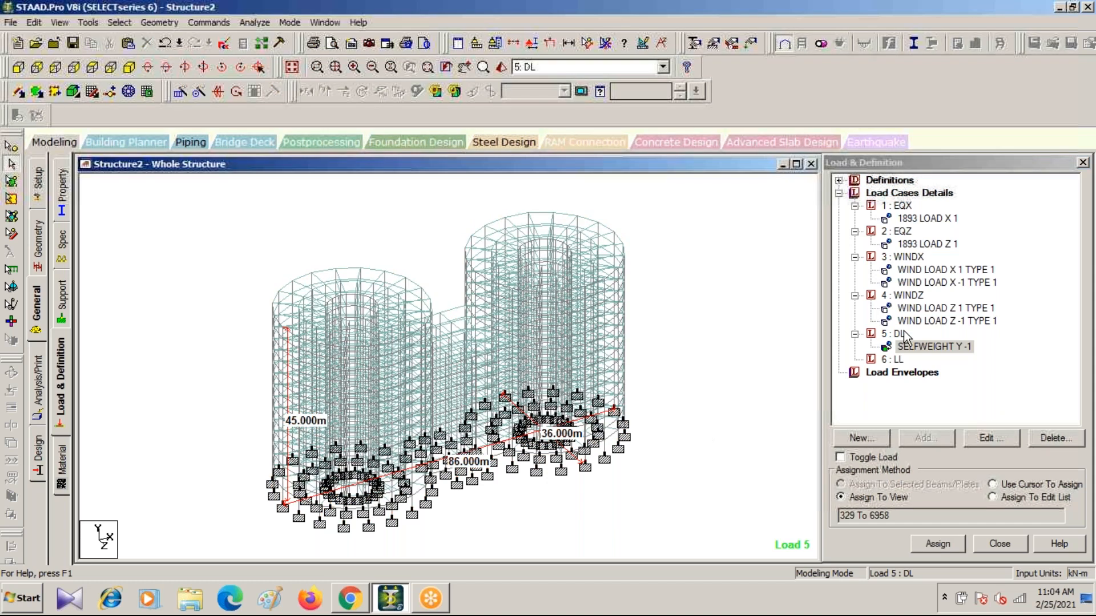
Add a floor load of -3 kN/m2 in Global Y over the Y range 3 to 45 m to load case LL.
left_click(900, 334)
left_click(891, 360)
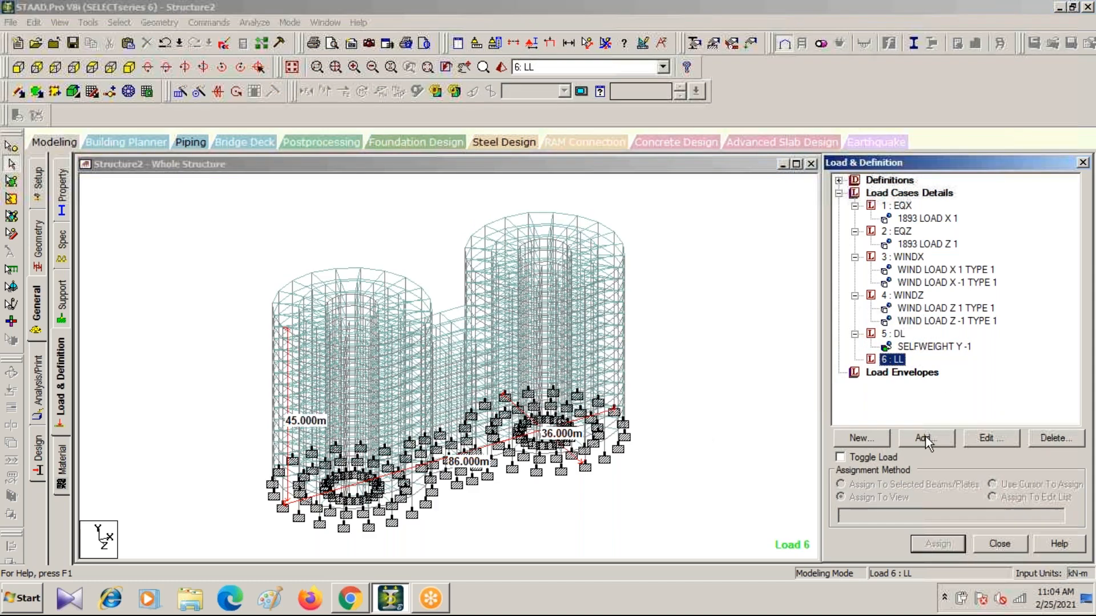
left_click(926, 439)
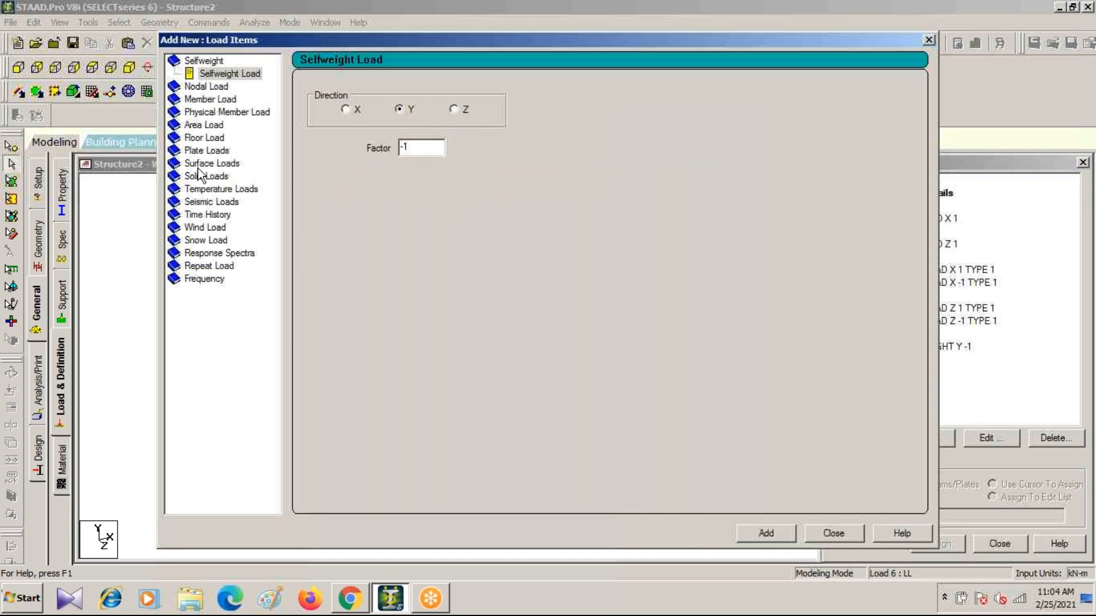
left_click(203, 137)
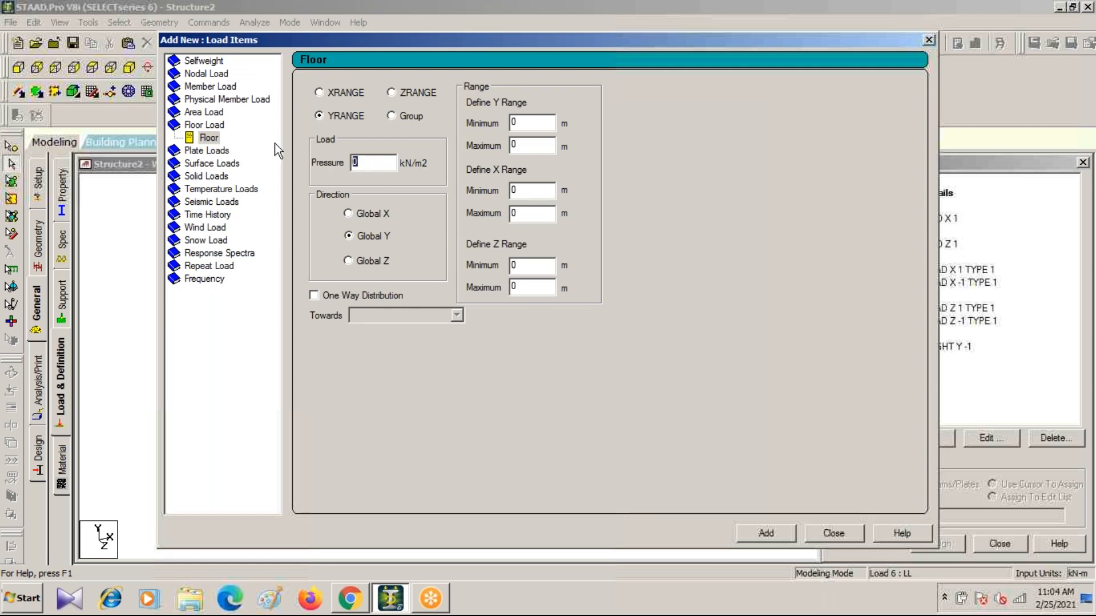
type("-3")
left_click(522, 122)
type("3")
key("Tab")
type("45")
left_click(752, 533)
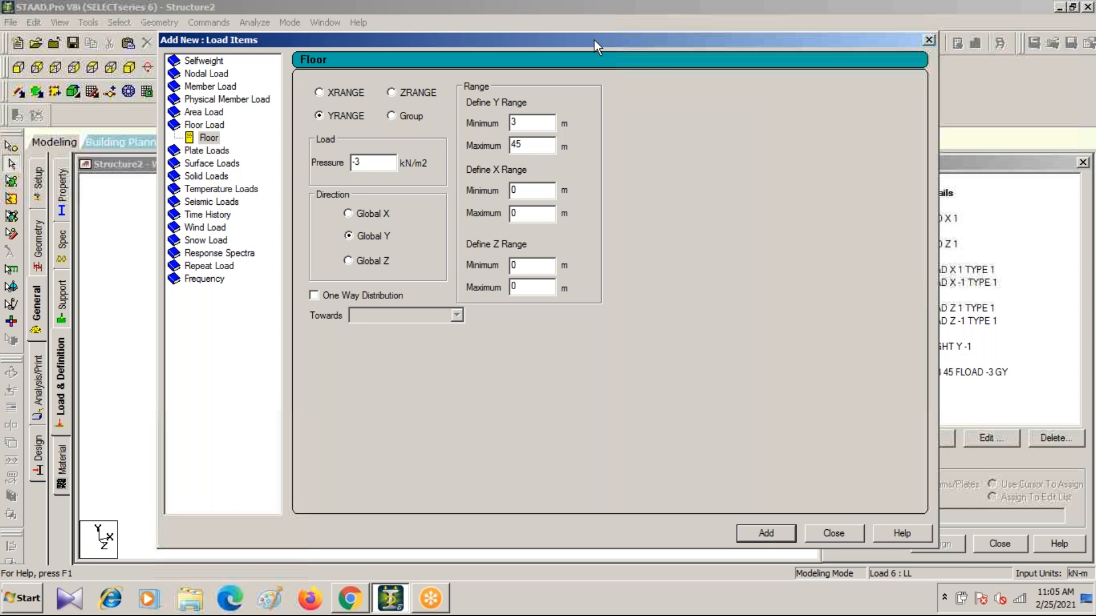
left_click_drag(594, 40, 494, 129)
left_click(829, 130)
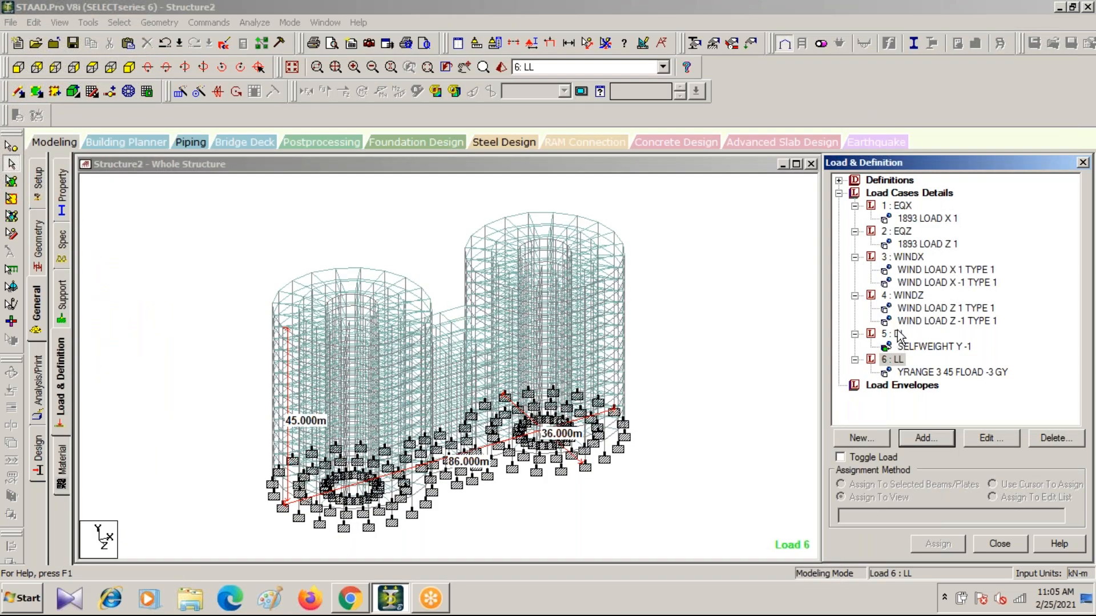
Add a floor load of -2 kN/m2 in Global Y over the Y range 3 to 45 m to load case DL.
left_click(895, 334)
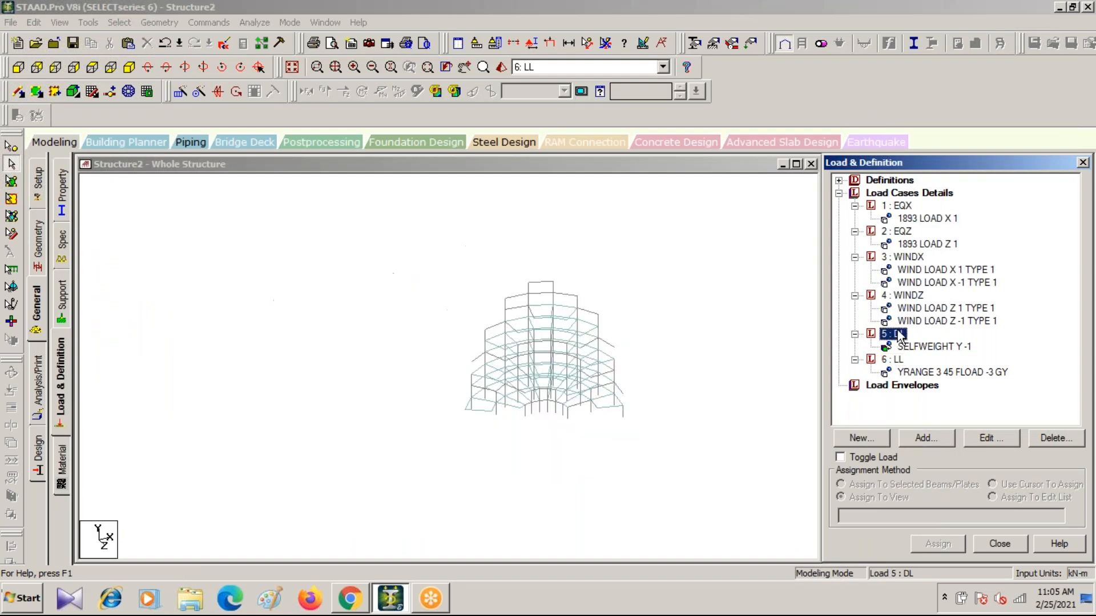
left_click(922, 440)
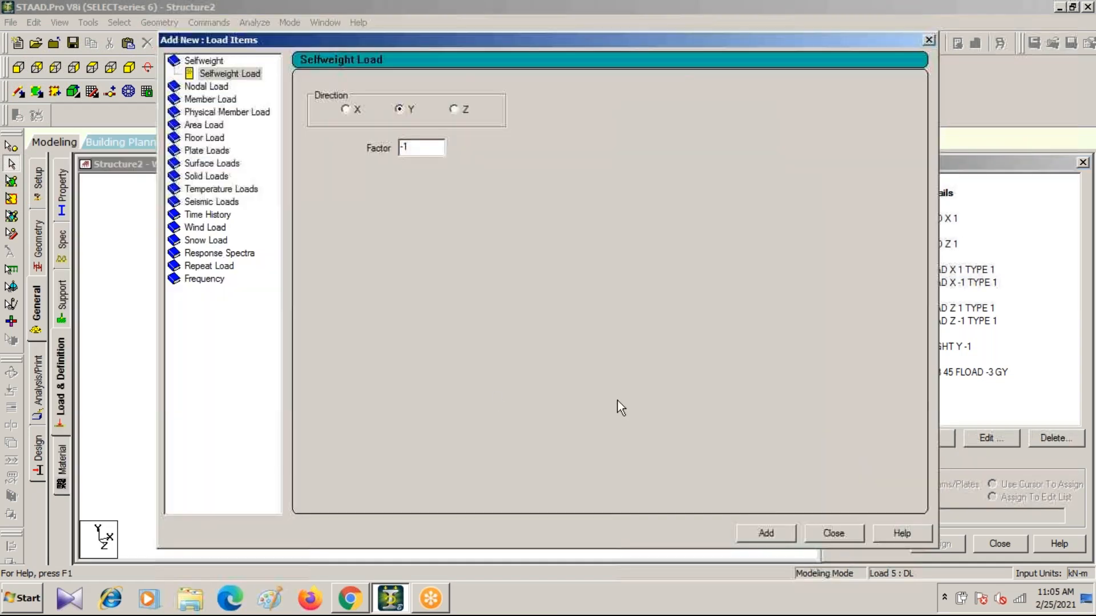
left_click(202, 138)
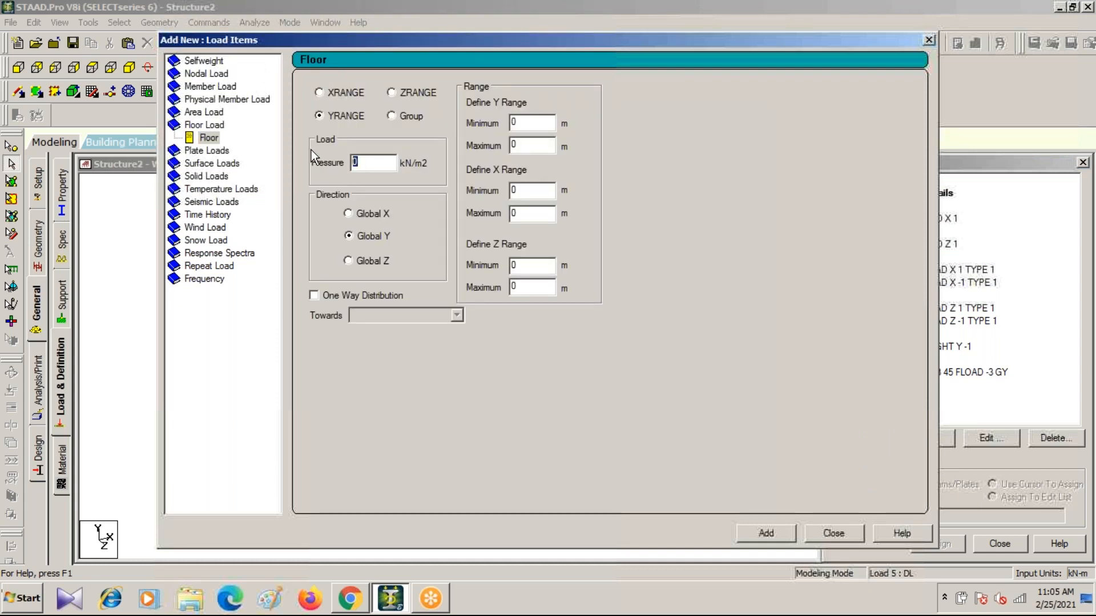
type("-2")
left_click_drag(525, 122, 510, 122)
type("3")
left_click(531, 145)
double_click(508, 145)
type("45")
left_click(766, 530)
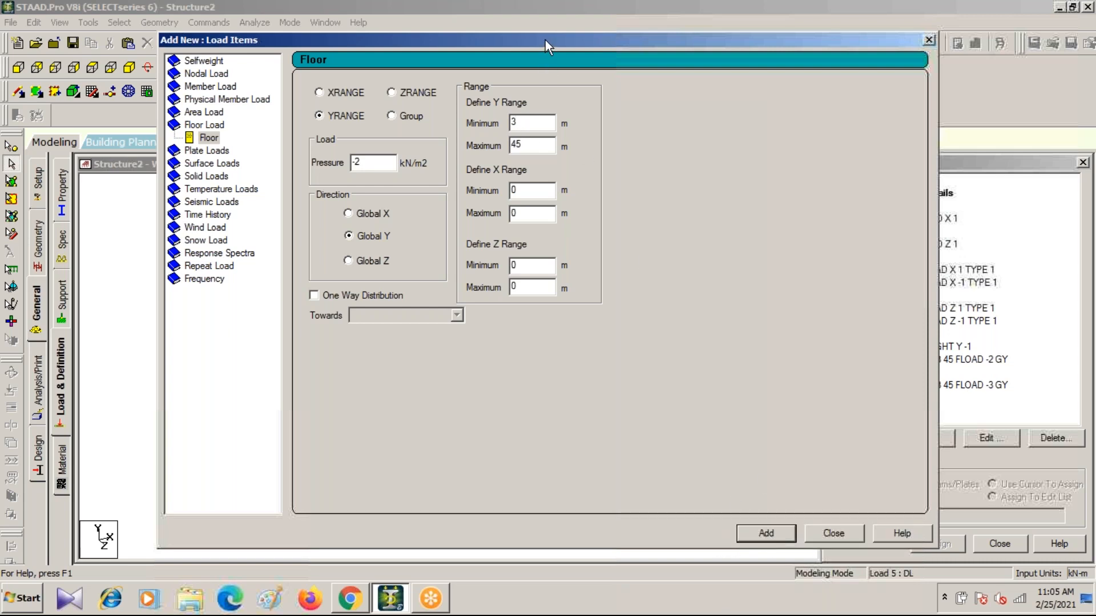
left_click_drag(546, 40, 424, 192)
left_click(808, 193)
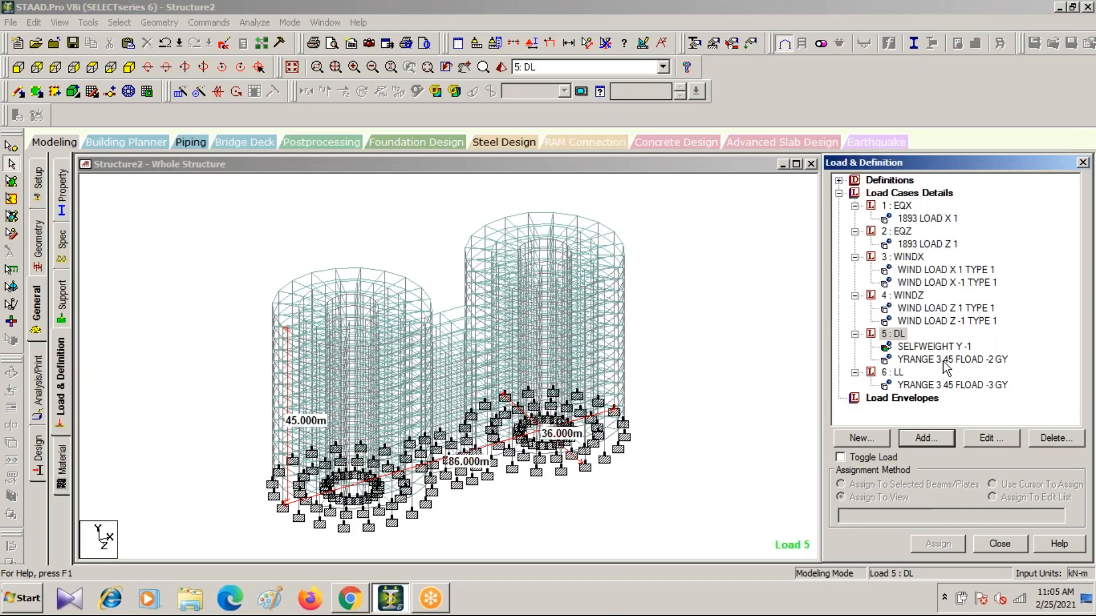
Display the floor load distribution on the model for load case DL and for load case LL.
left_click(943, 360)
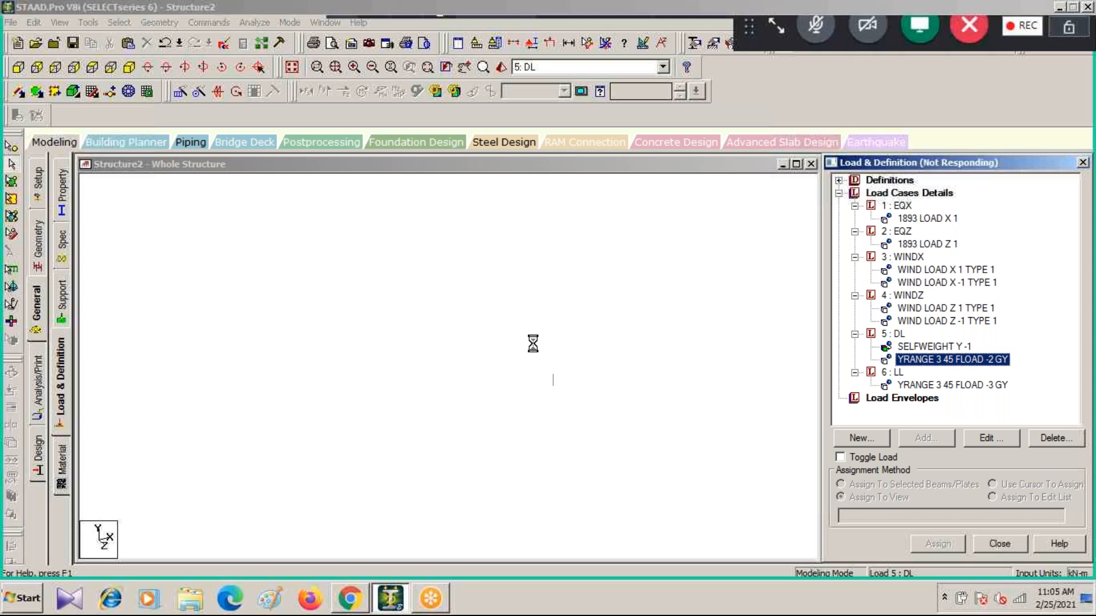
left_click(948, 360)
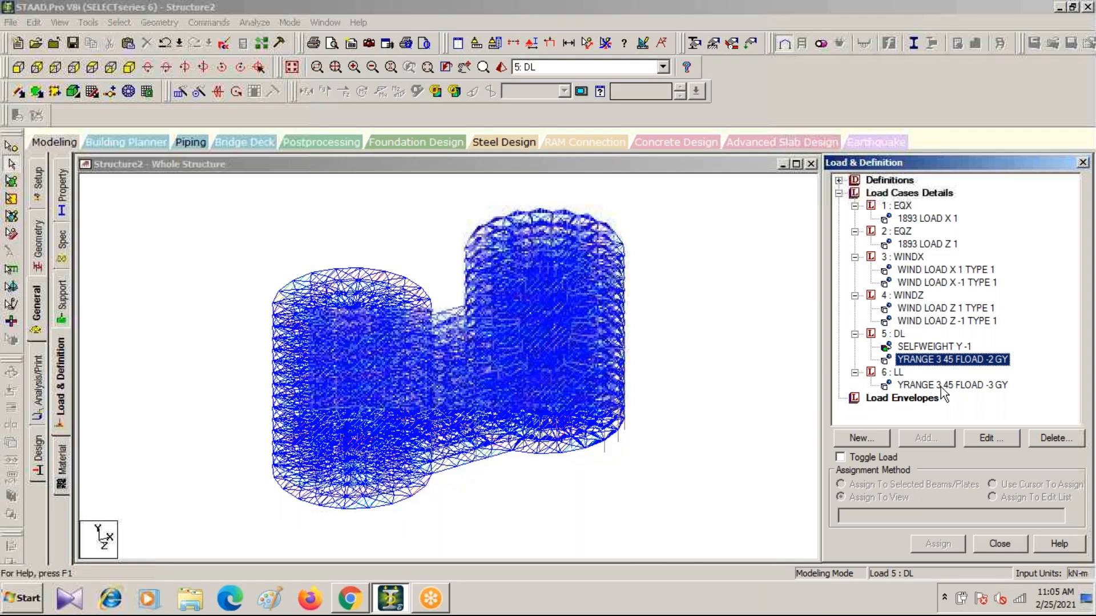
left_click(939, 386)
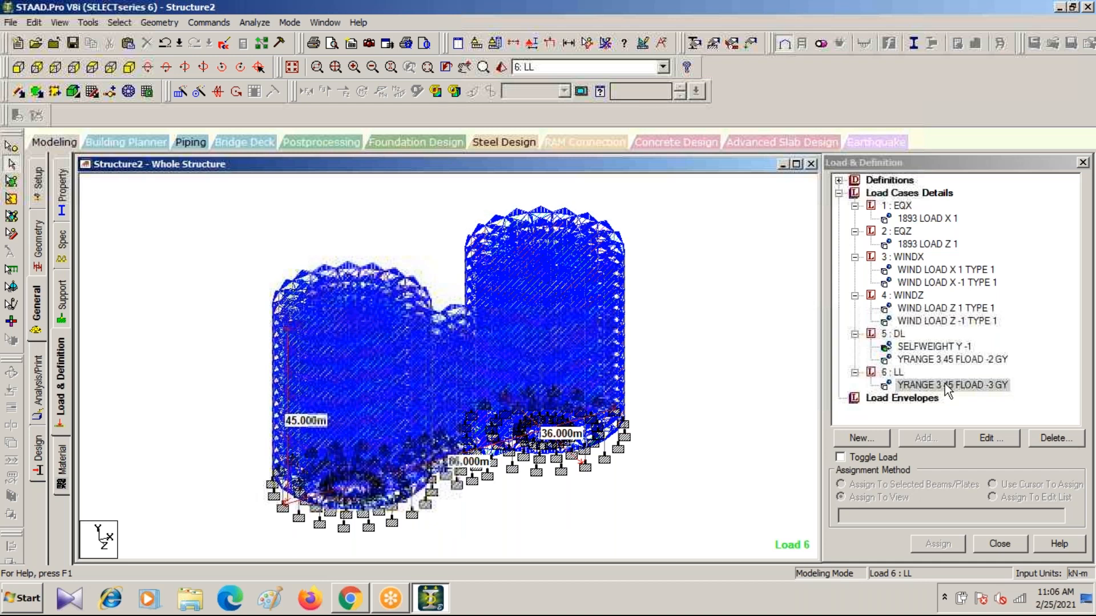
Generate automatic load combinations with the Indian Code for the Genral_Structures category and add them to the load cases.
left_click(898, 193)
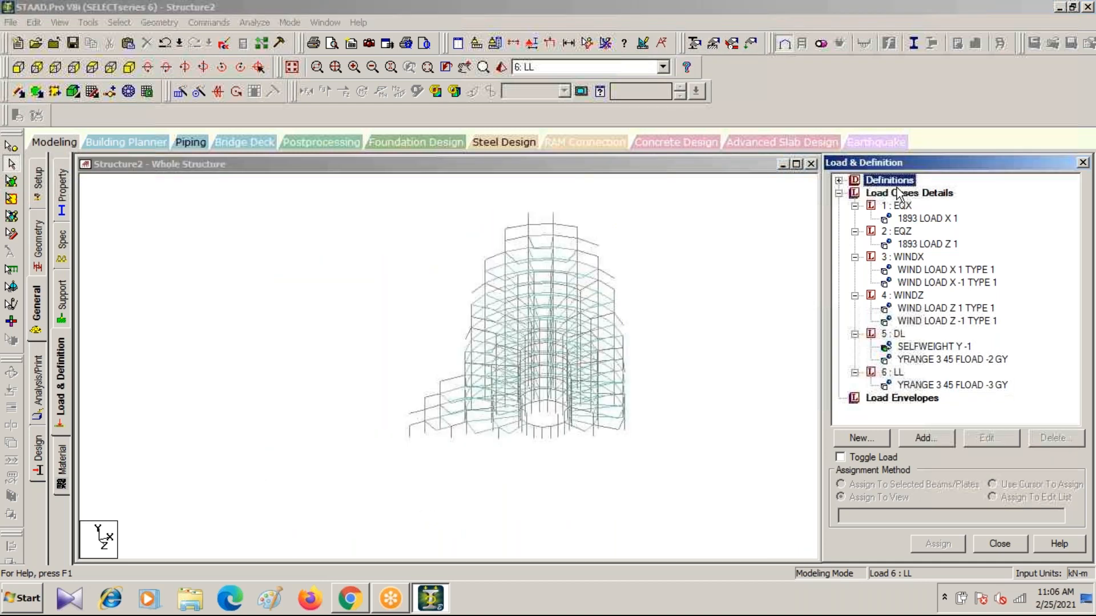
left_click(923, 439)
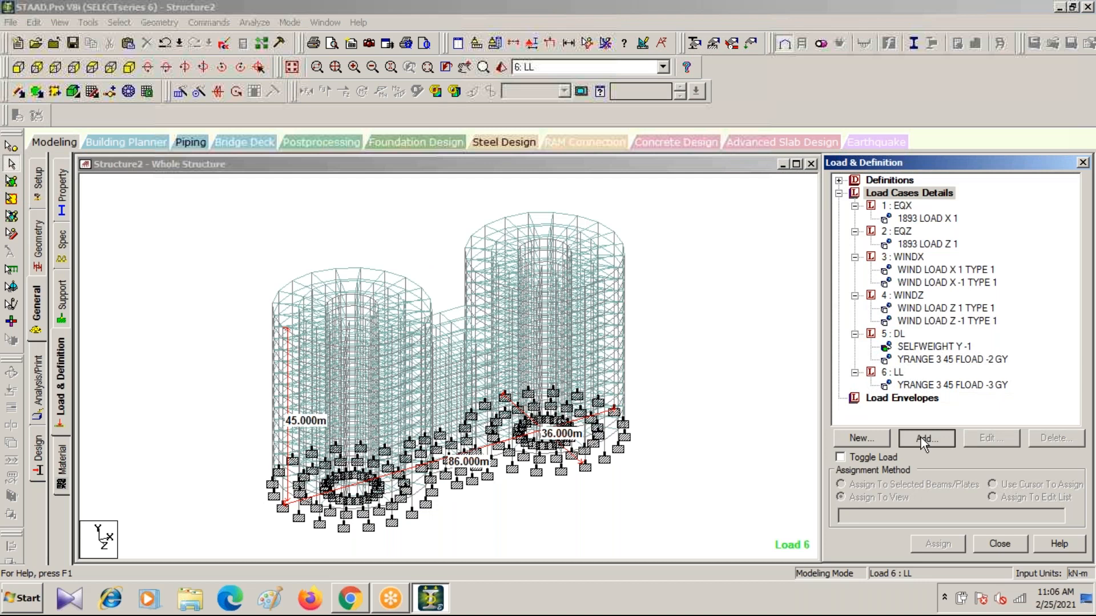
left_click(921, 438)
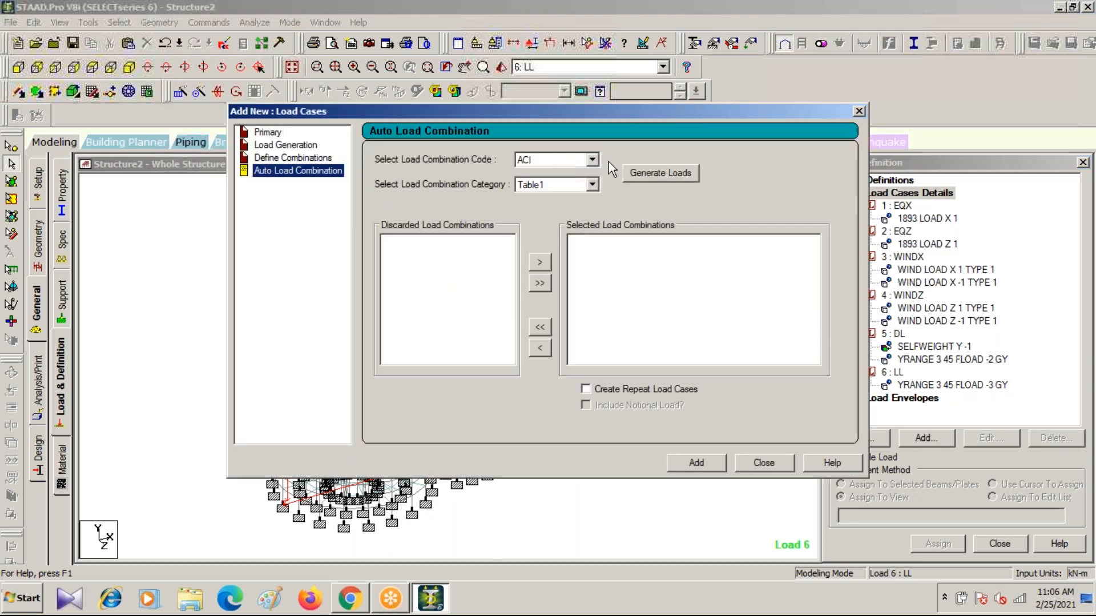
left_click(597, 156)
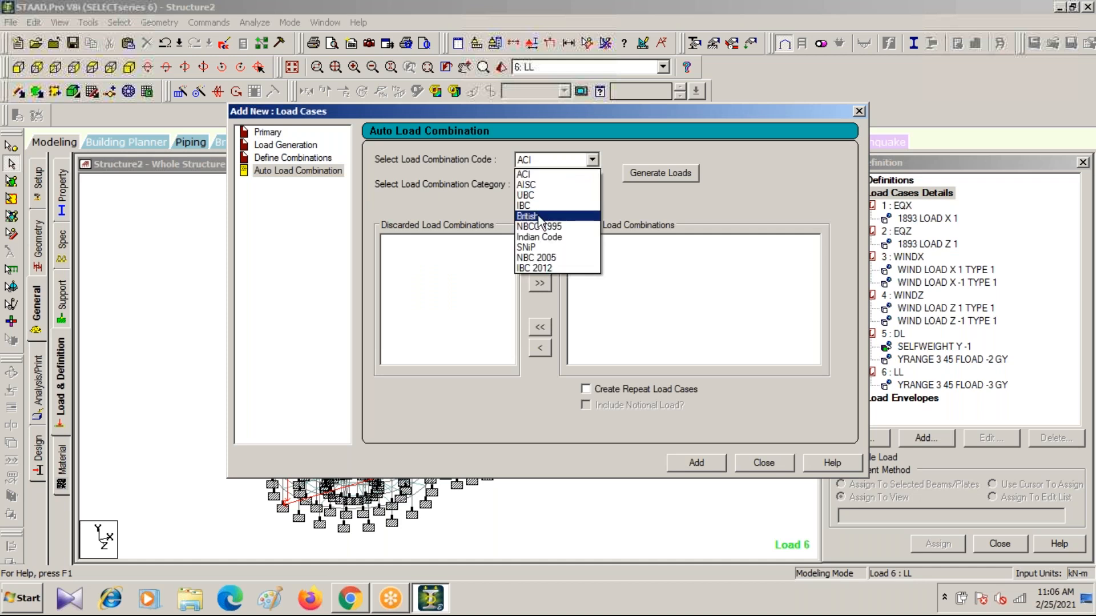
left_click(539, 237)
left_click(655, 175)
left_click(699, 463)
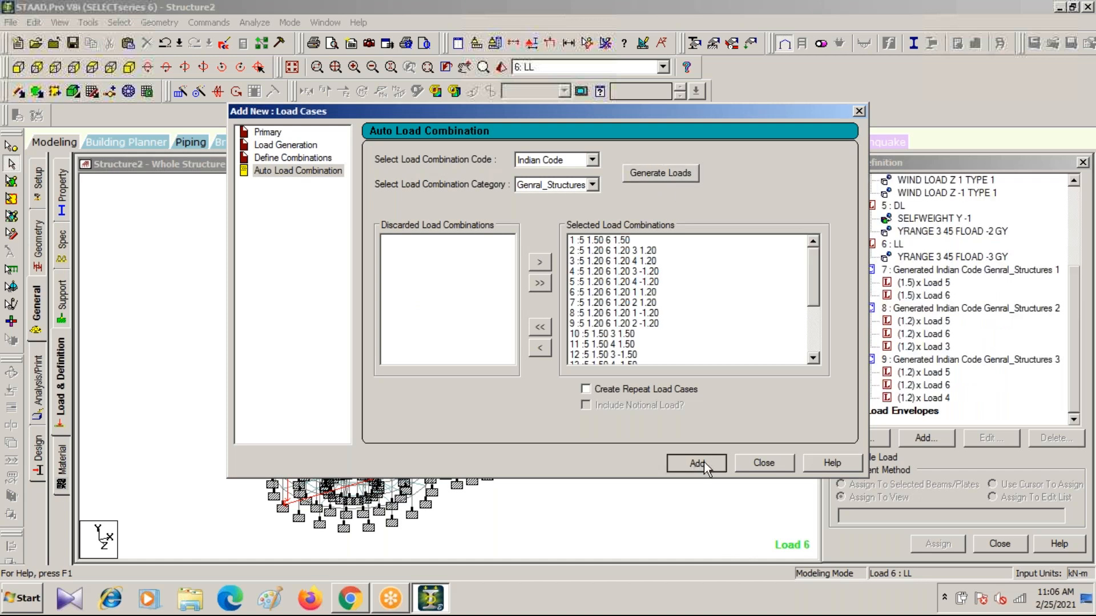
left_click(860, 112)
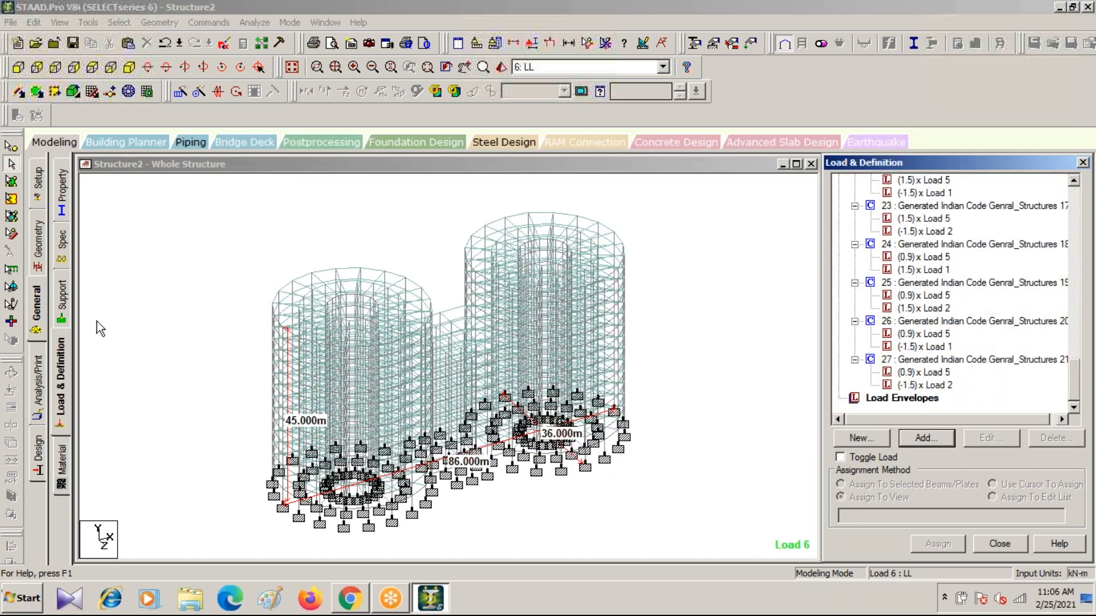
Review the analysis command list and highlight the members assigned the CONCRETE material.
left_click(39, 386)
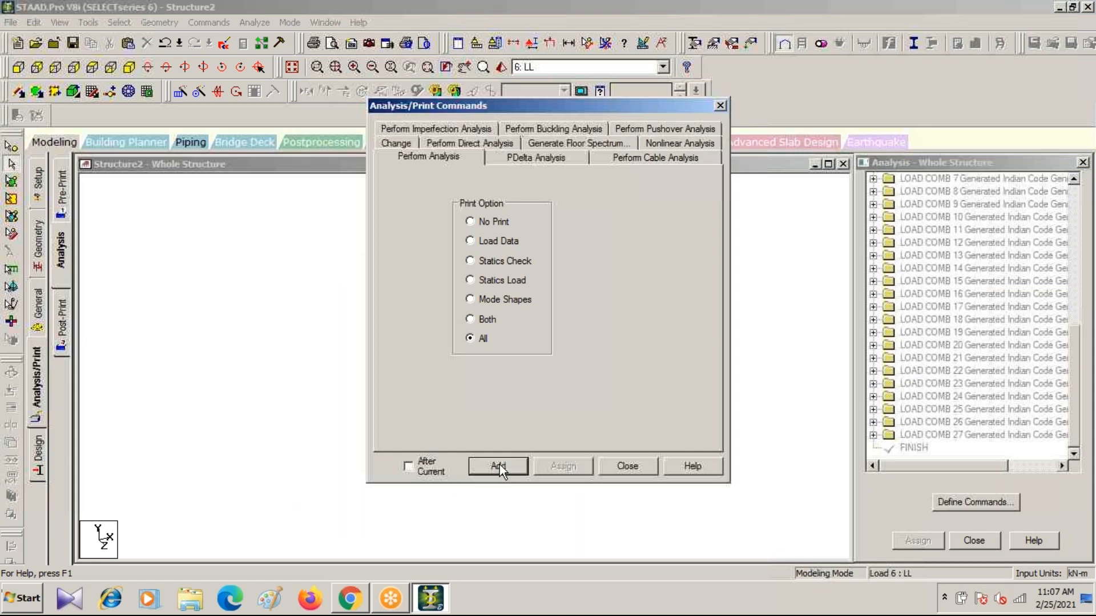
left_click(720, 106)
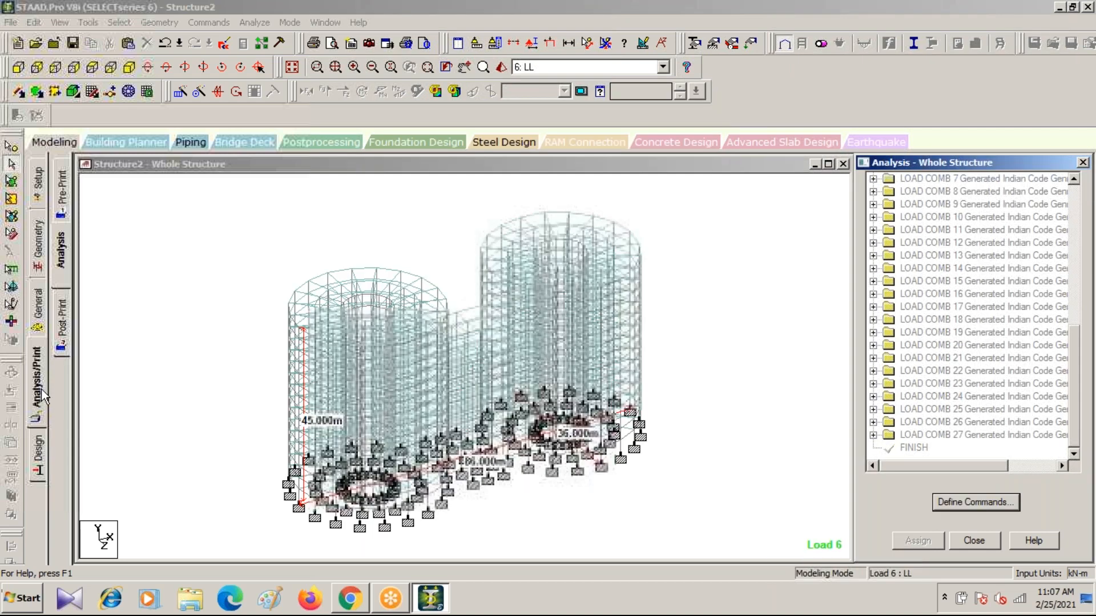
left_click(37, 311)
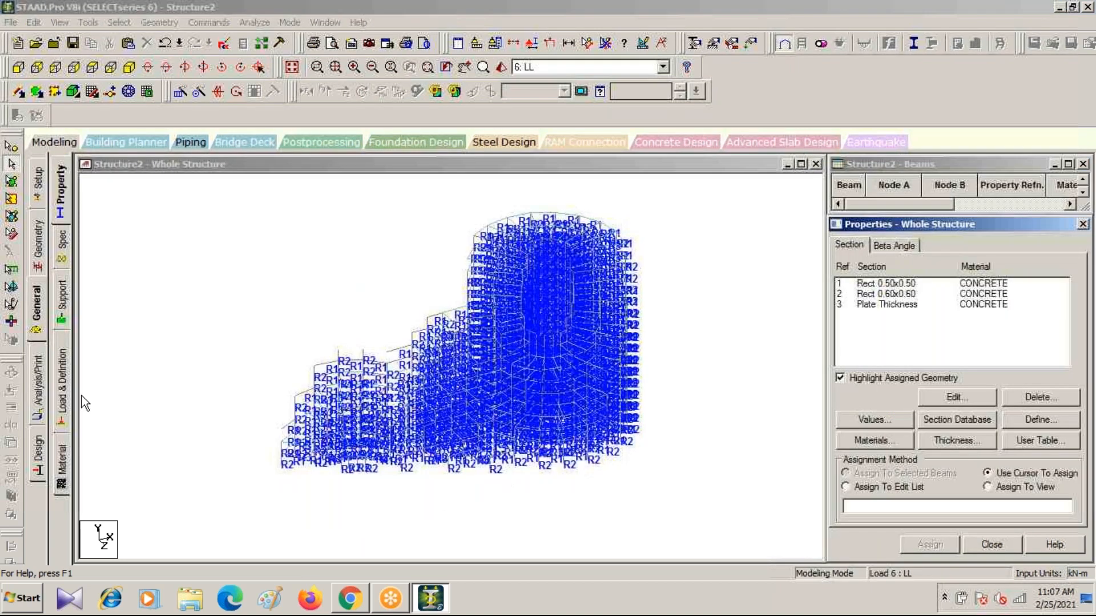
left_click(61, 465)
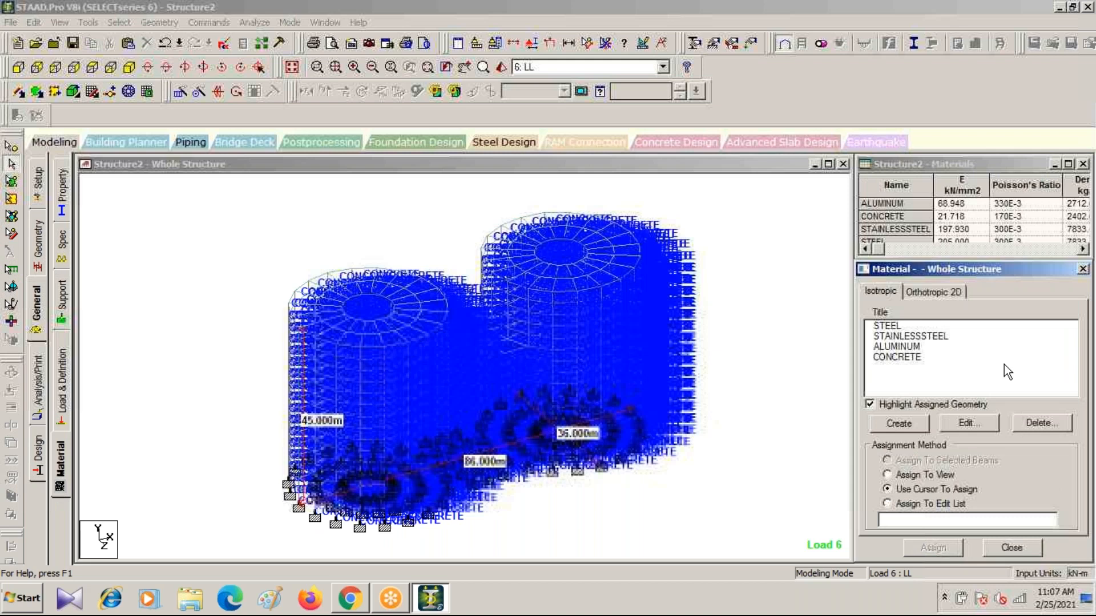
left_click(903, 357)
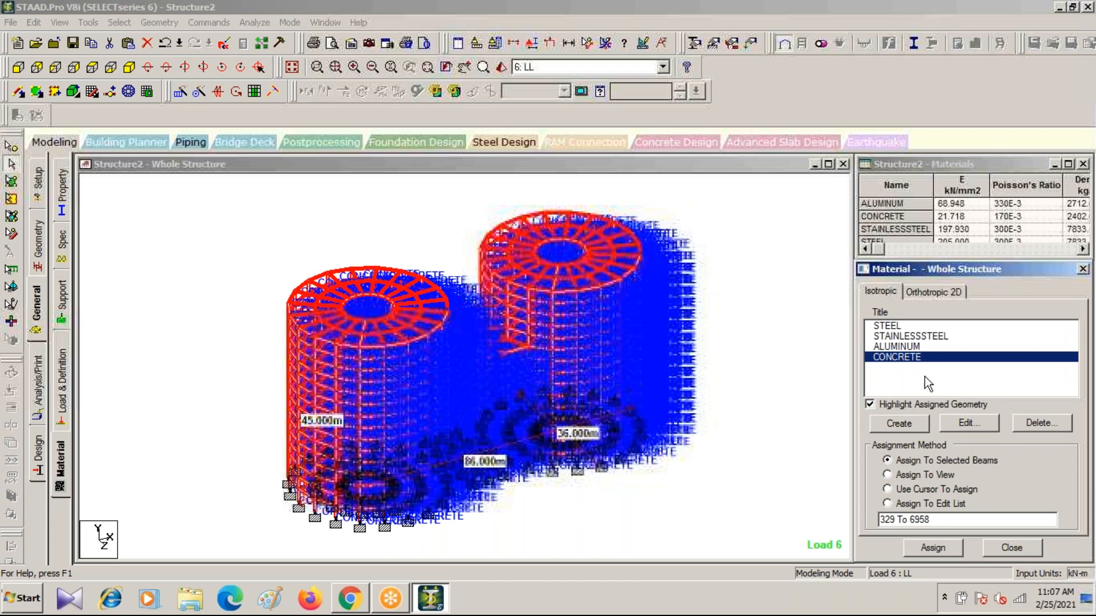
left_click(40, 376)
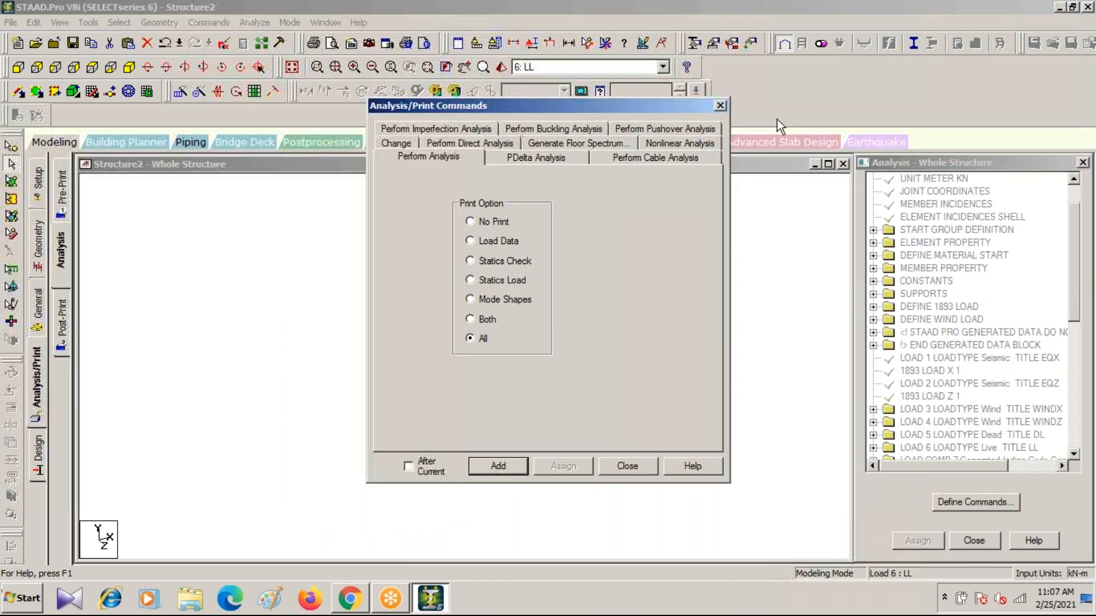
left_click(720, 105)
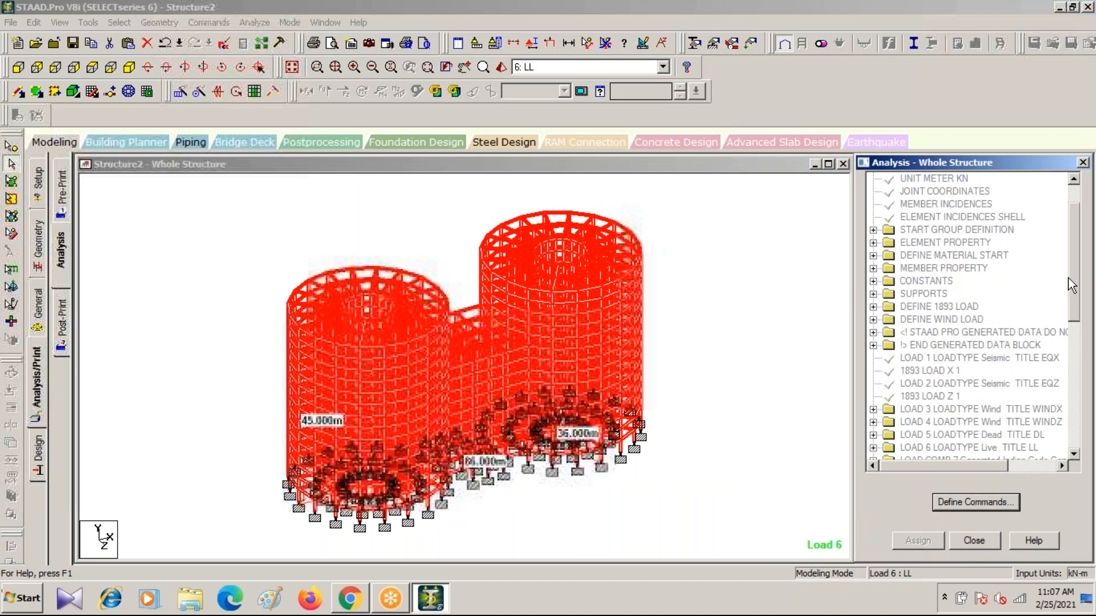
Save the modified structure, run the analysis with PERFORM ANALYSIS PRINT ALL, and return to modeling mode when it finishes.
scroll(1075, 286, "down", 10)
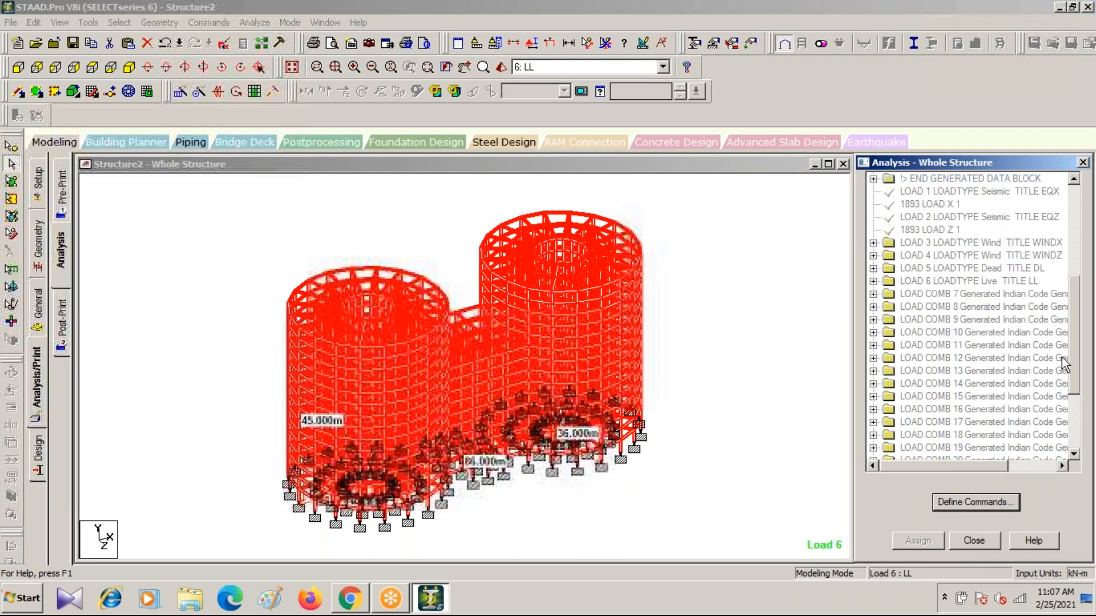
left_click(242, 19)
left_click(268, 40)
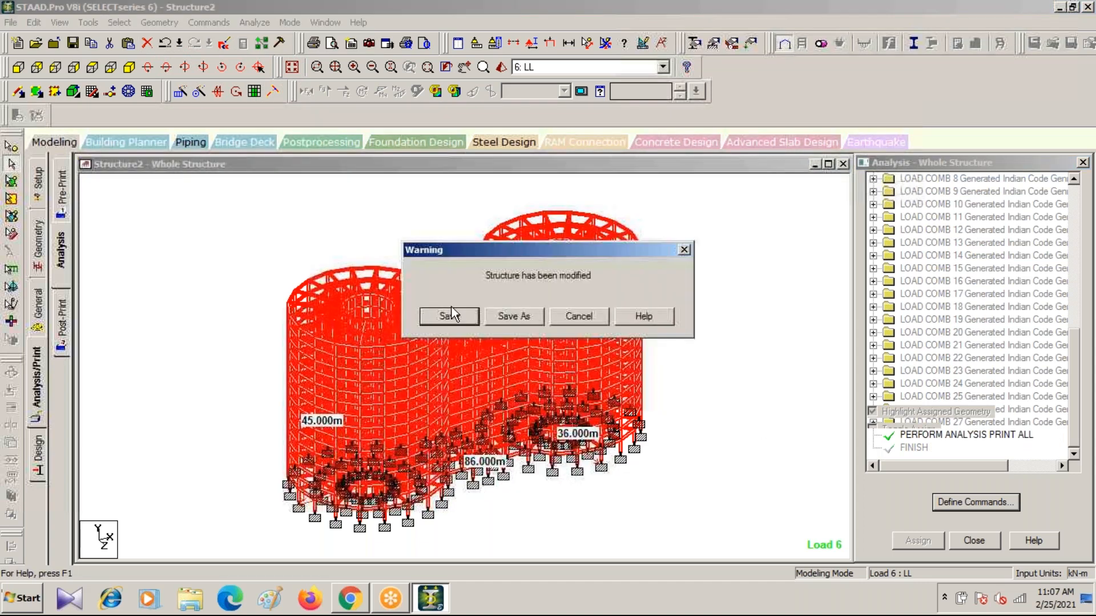
left_click(454, 315)
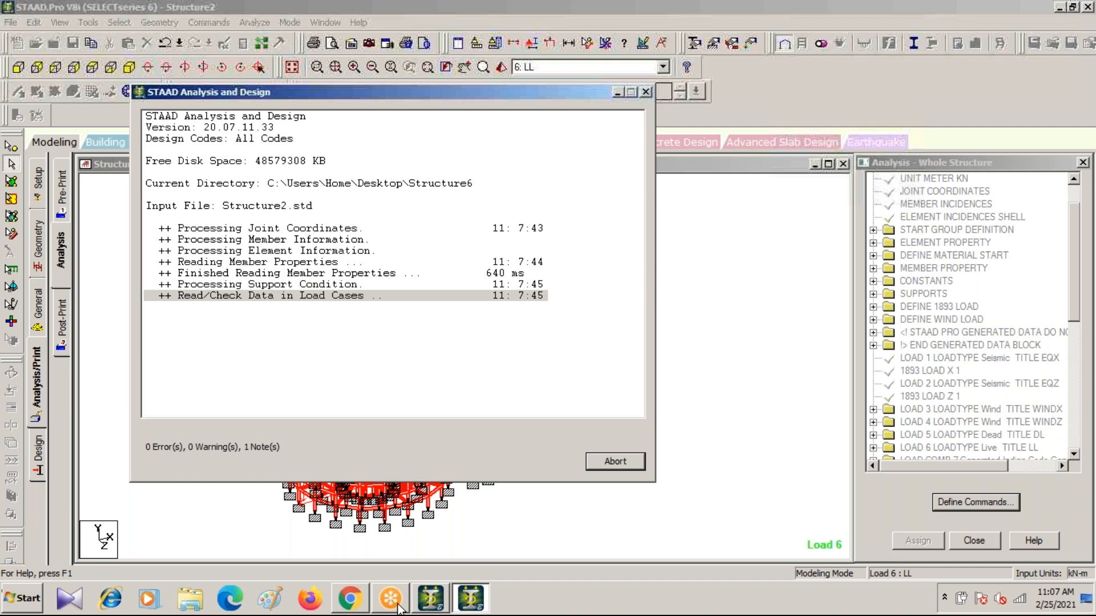
mouse_move(399, 602)
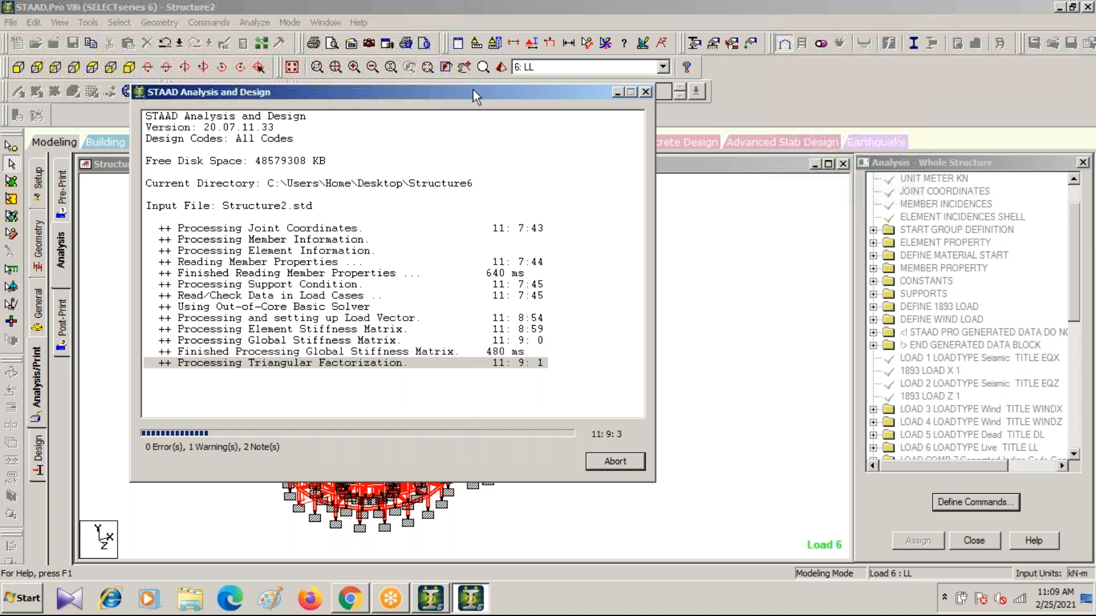
left_click_drag(473, 90, 487, 179)
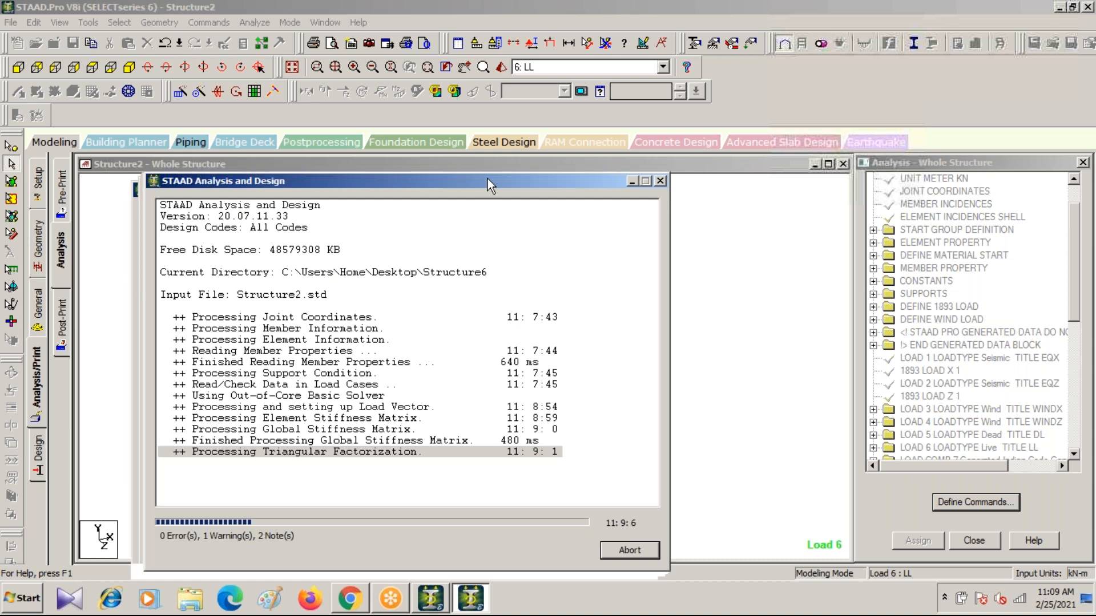
left_click_drag(487, 179, 495, 172)
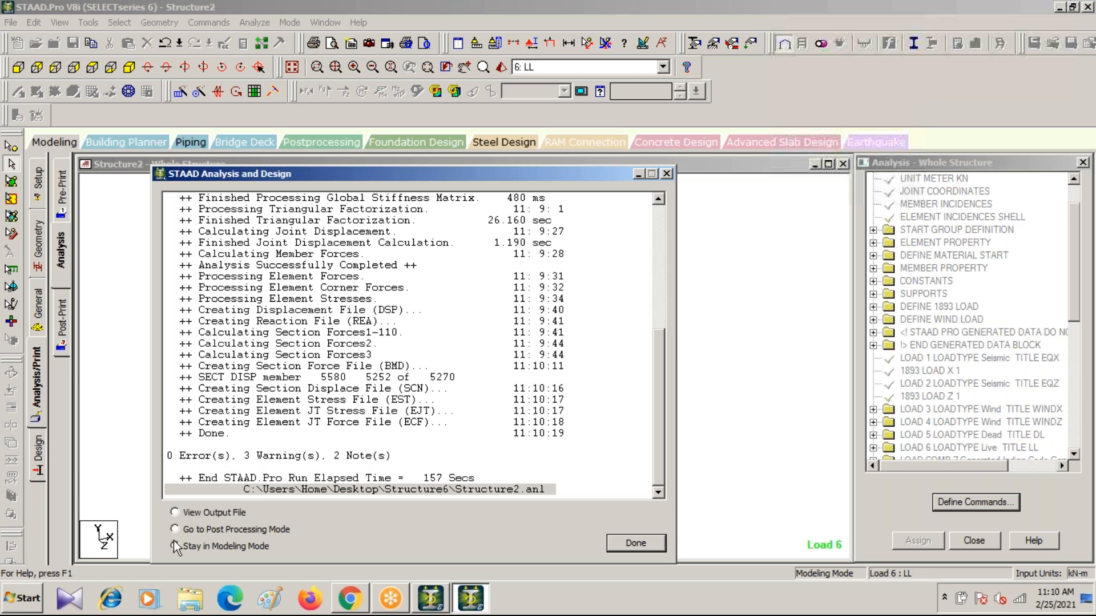
left_click(632, 543)
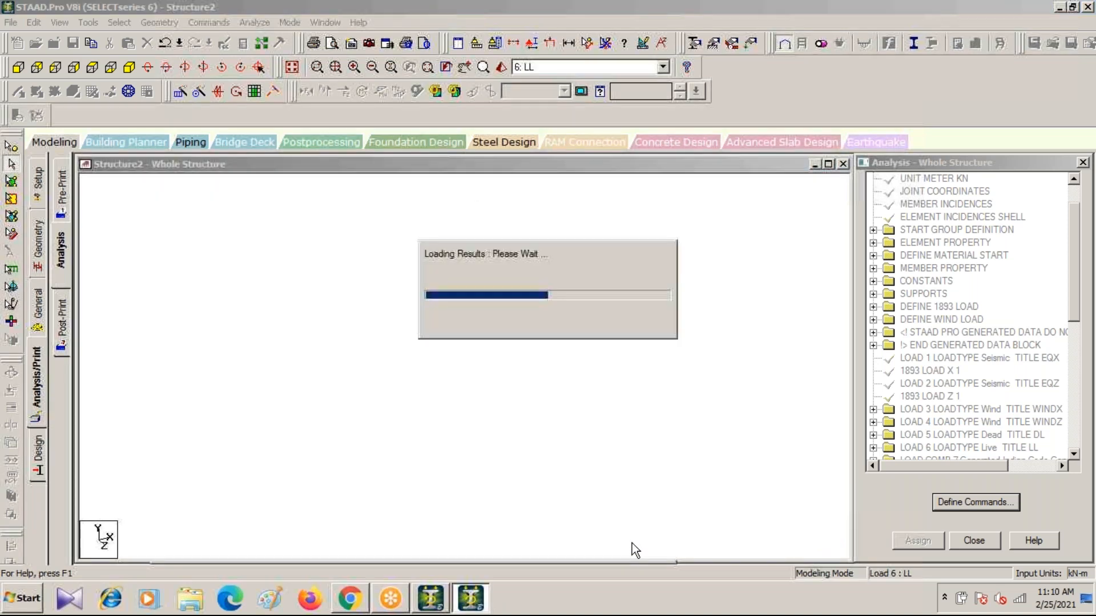
Start the concrete design setup for the whole structure and set the design code to IS456.
left_click(38, 456)
left_click(65, 243)
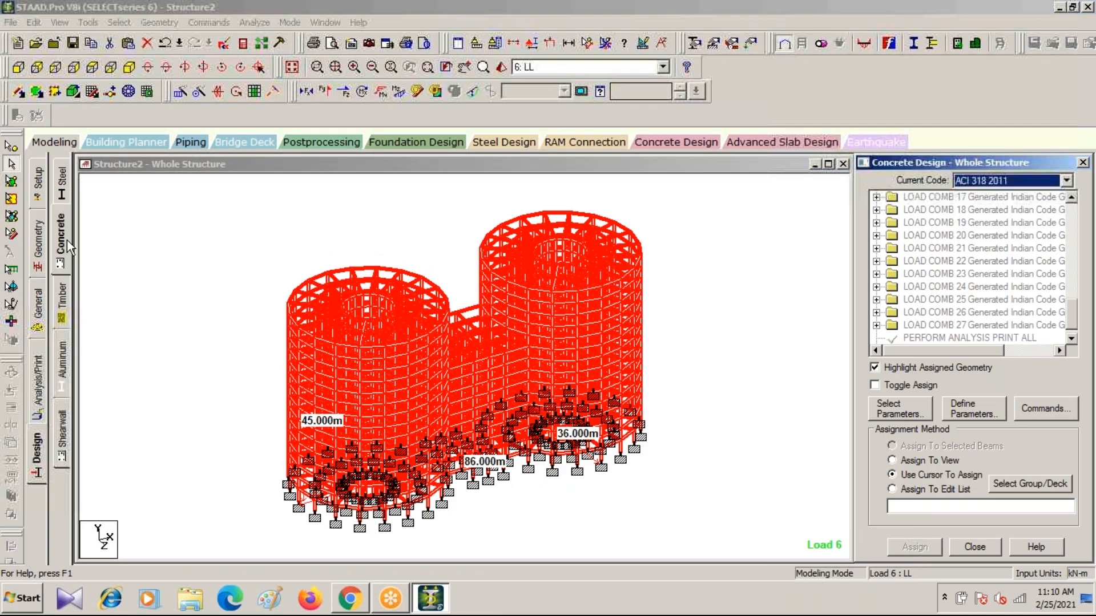
left_click(1065, 181)
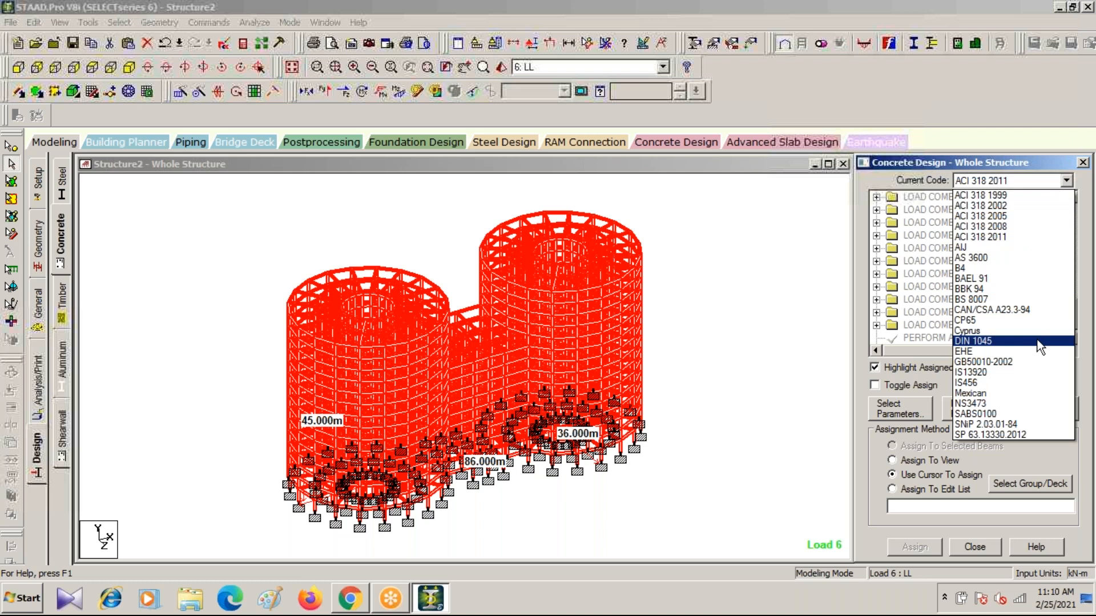
left_click(1026, 383)
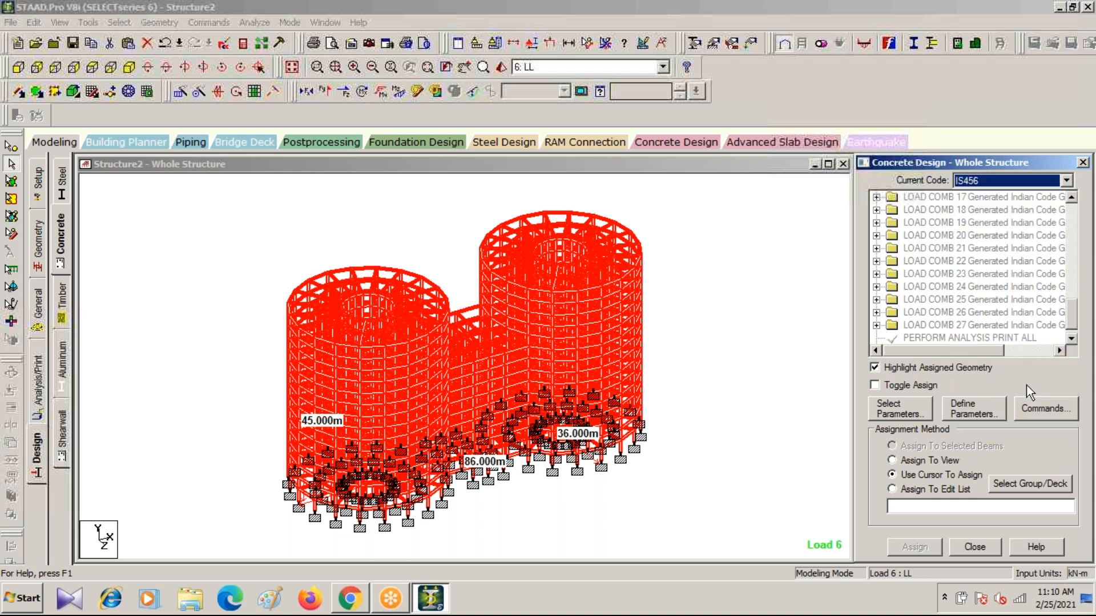
Clear the selected design parameters and add Fc, Fymain and Fysec to the selection.
left_click(894, 410)
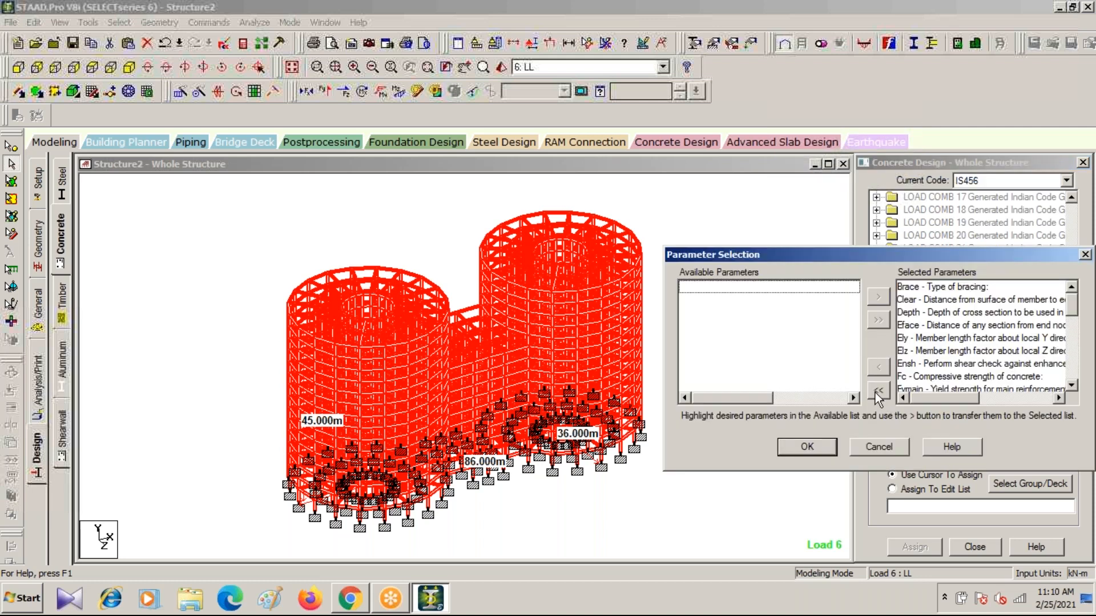
left_click(877, 391)
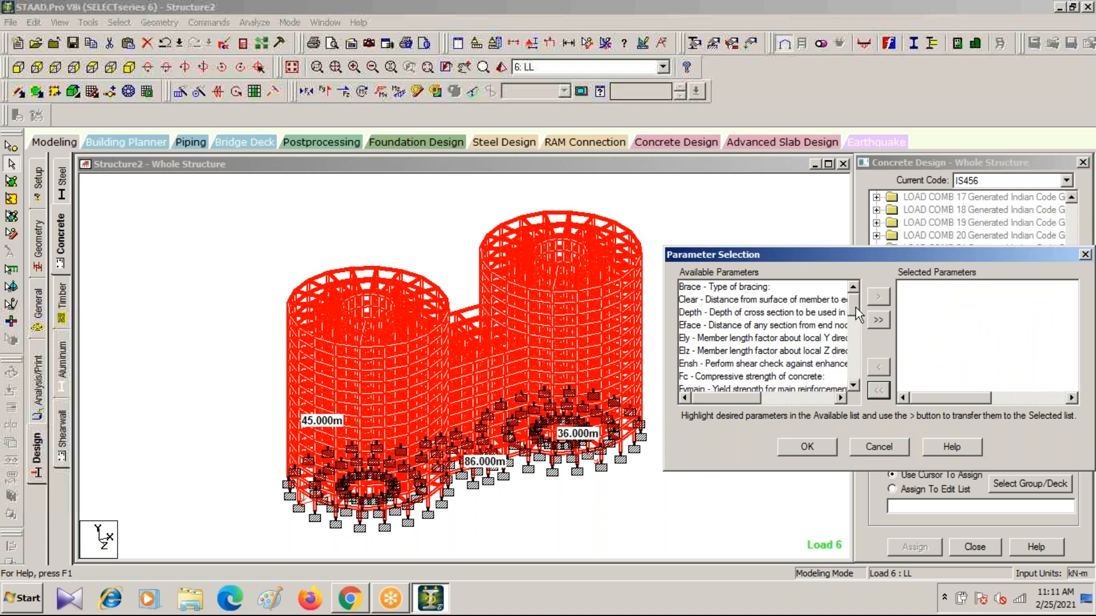
left_click_drag(855, 307, 853, 316)
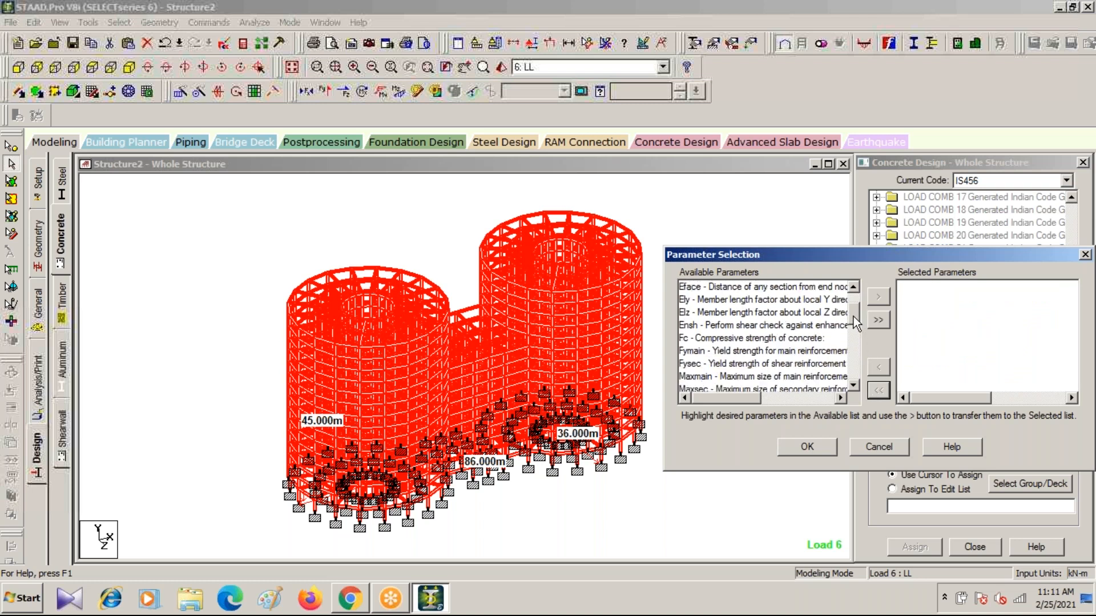
double_click(744, 339)
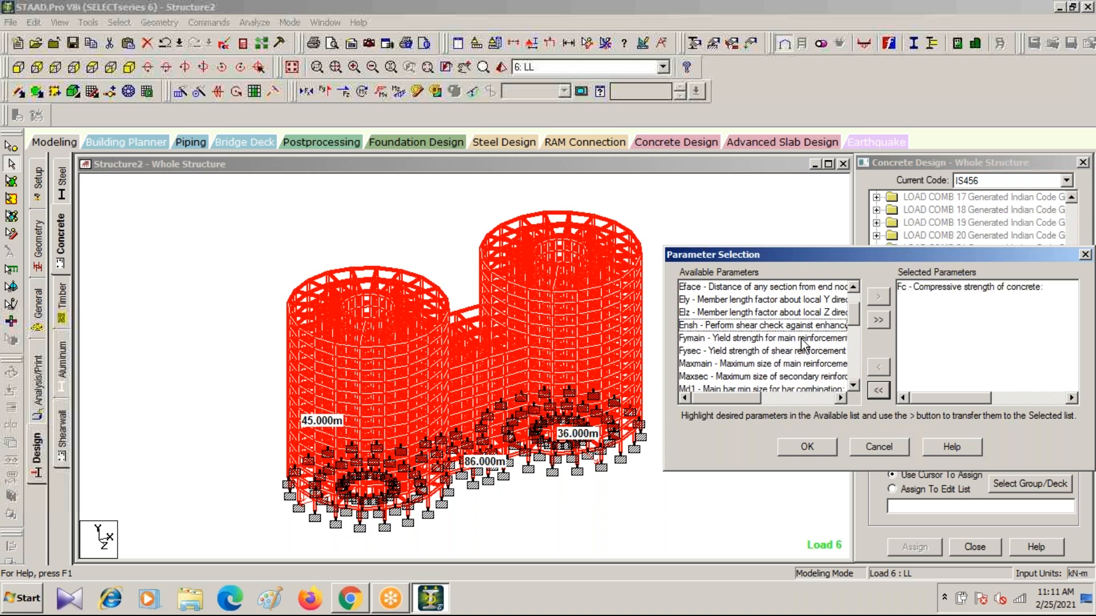
double_click(724, 339)
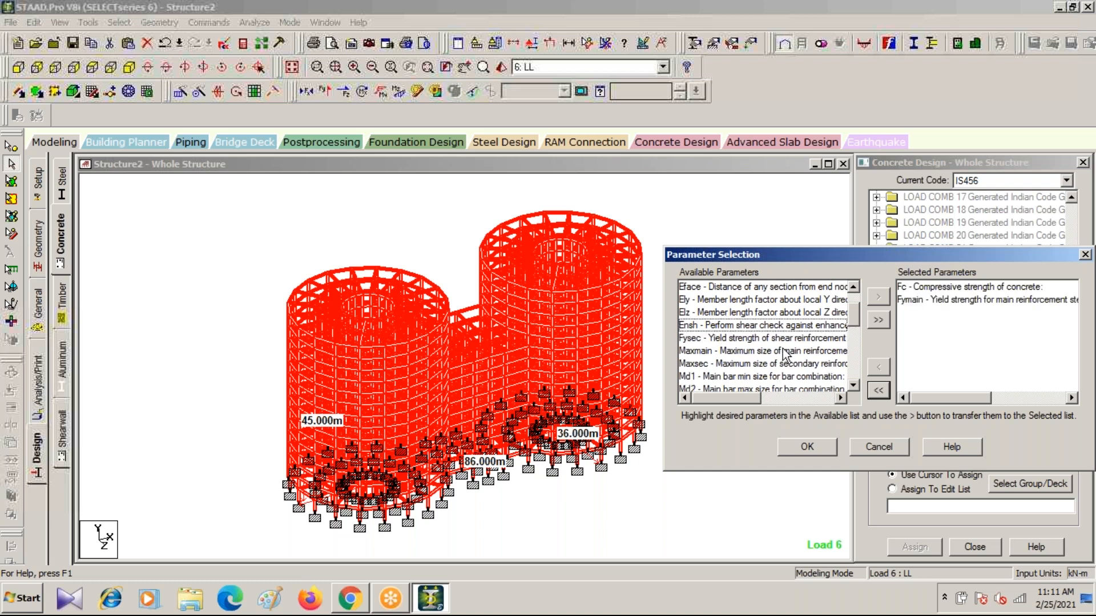
left_click(724, 339)
double_click(732, 340)
Add the bar size parameters Maxmain, Maxsec, Md1 and Md2 to the selected design parameters.
double_click(740, 340)
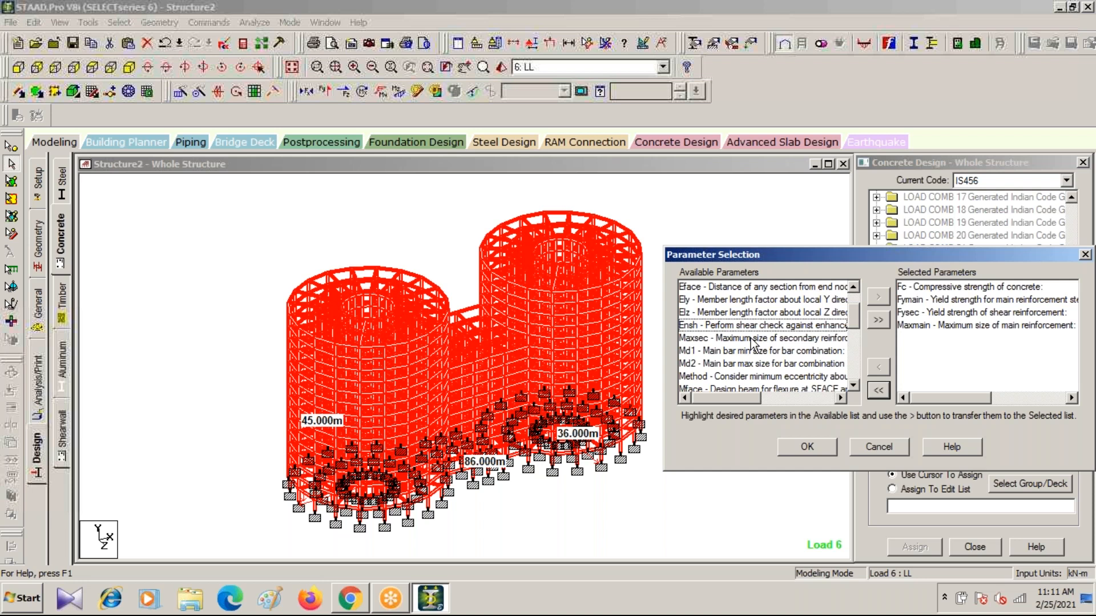
double_click(751, 341)
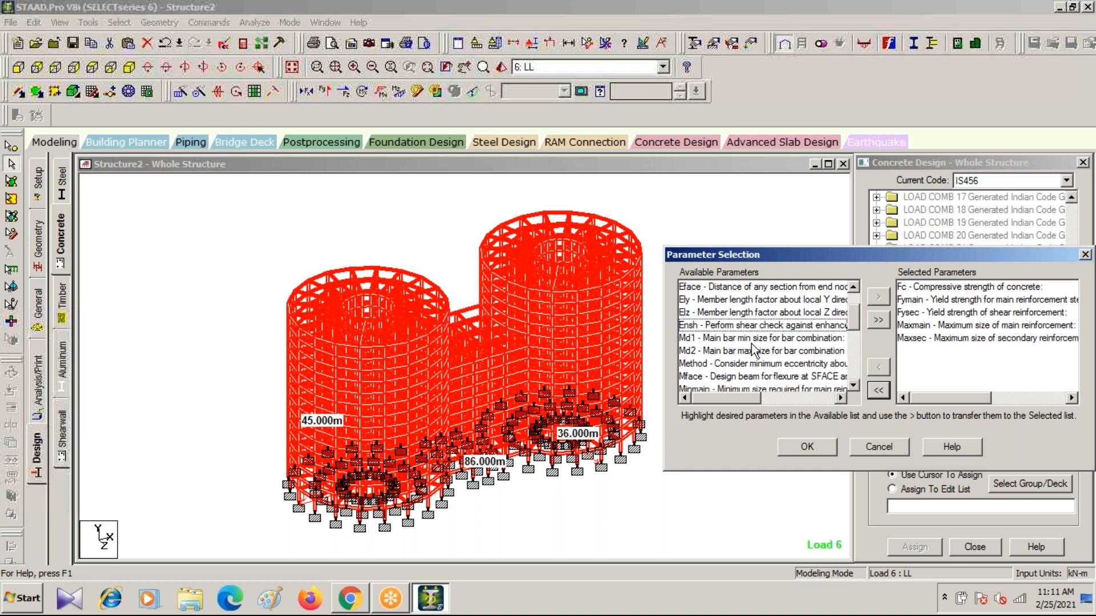
double_click(723, 339)
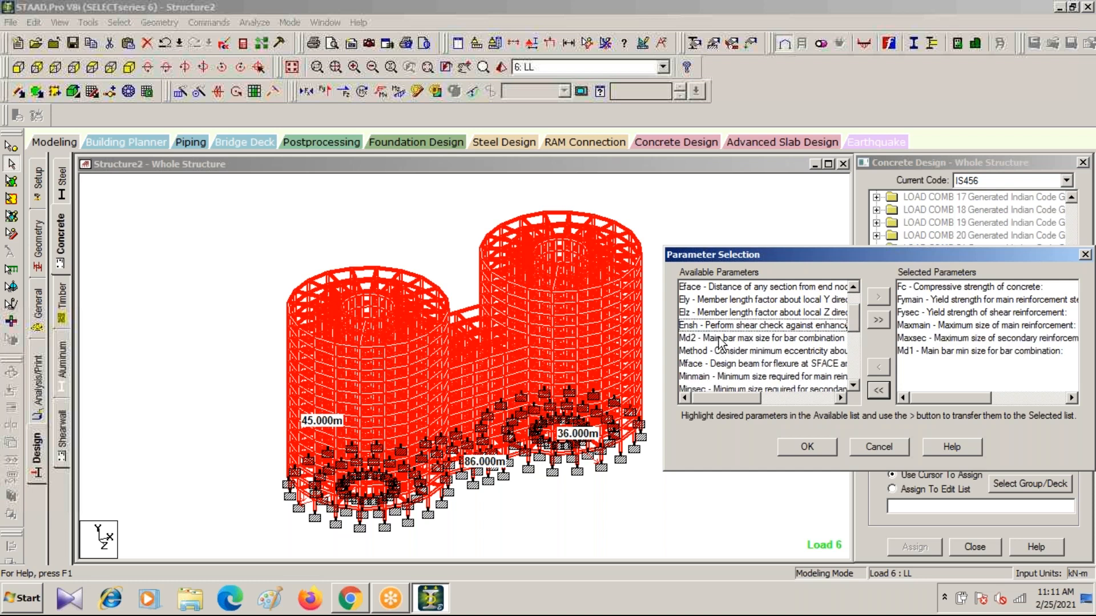
left_click(723, 341)
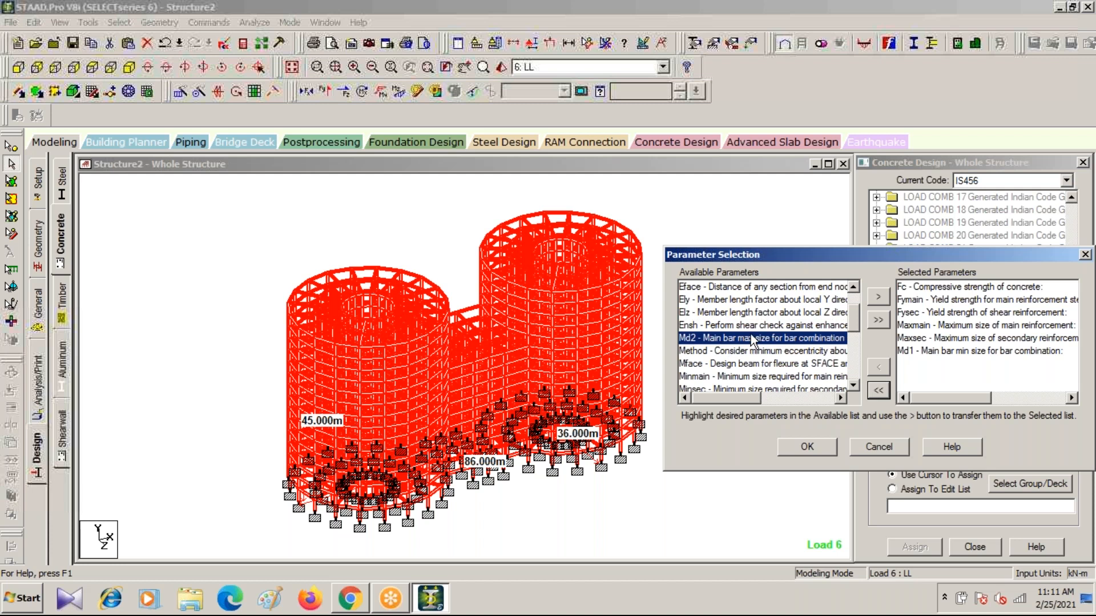
double_click(751, 338)
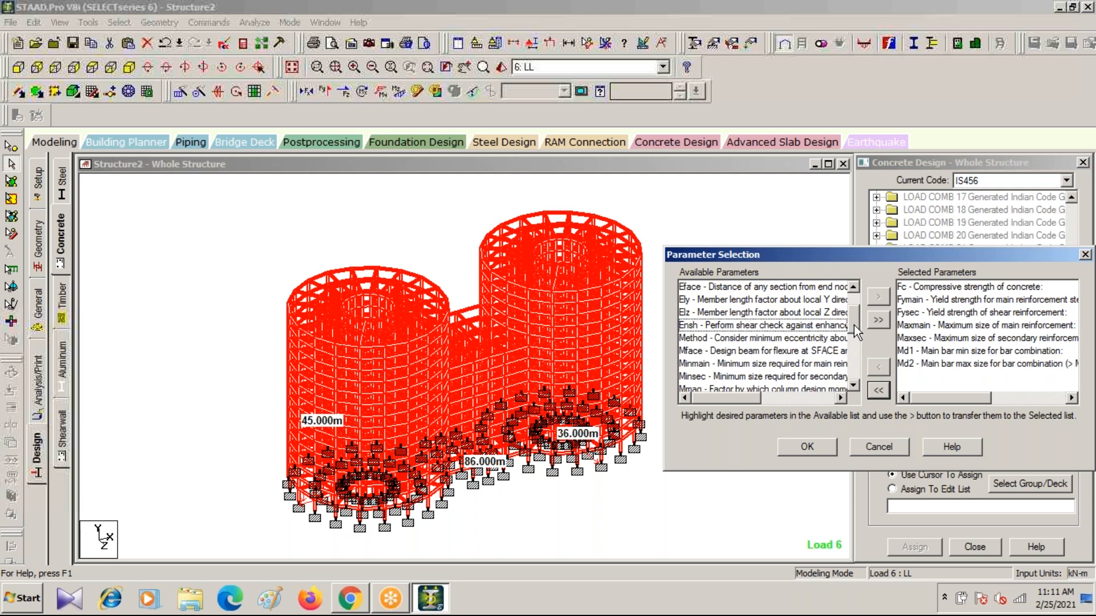
Add Minmain and Minsec to the selected design parameters and accept the parameter selection.
left_click_drag(854, 325, 862, 394)
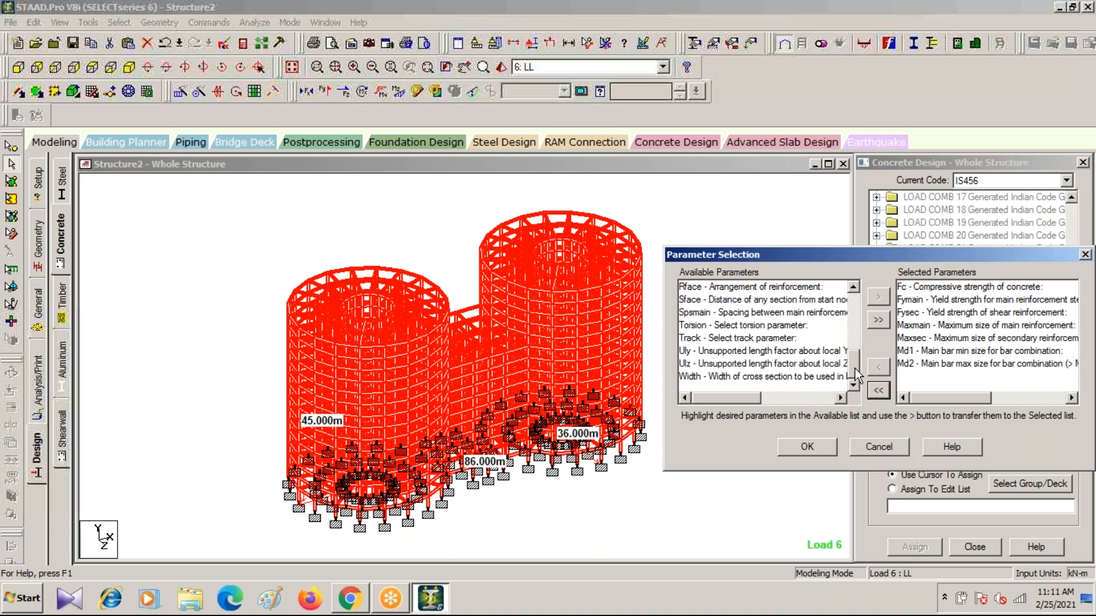
left_click_drag(855, 368, 851, 336)
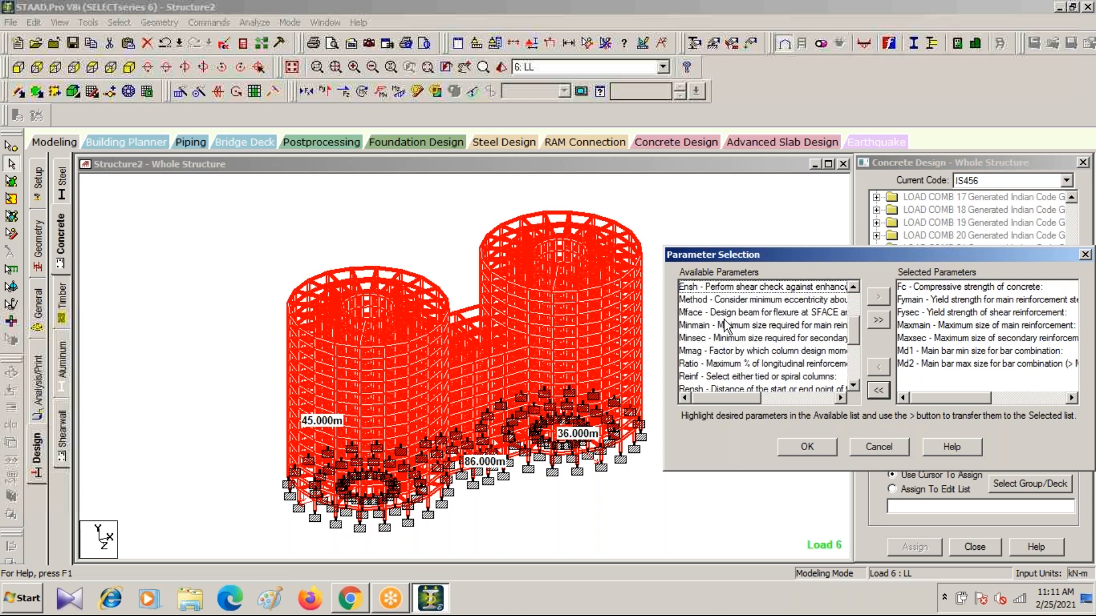
left_click(701, 327)
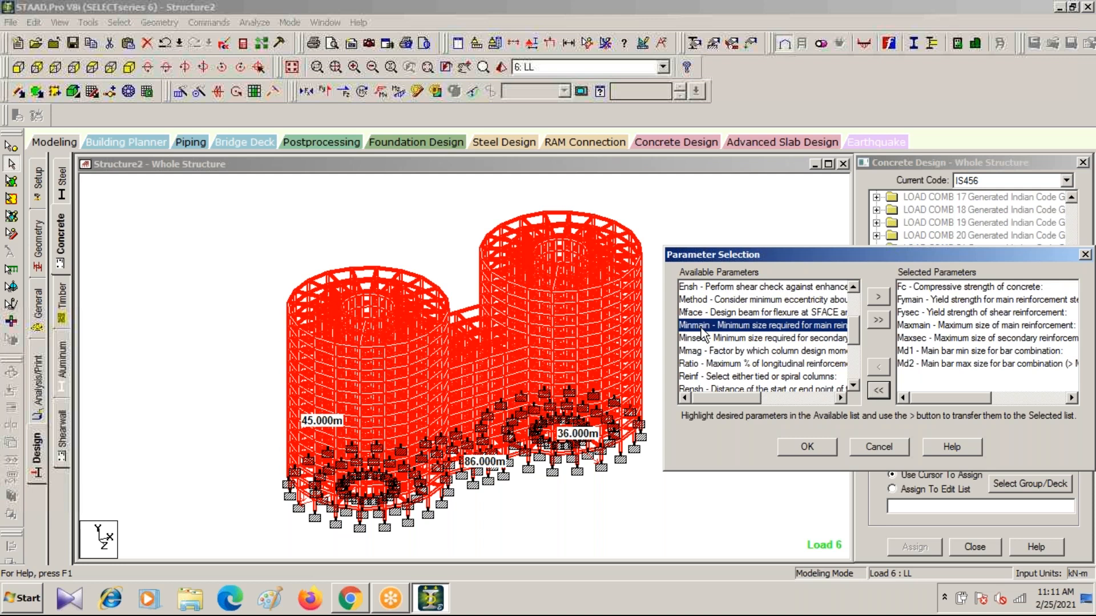
double_click(724, 326)
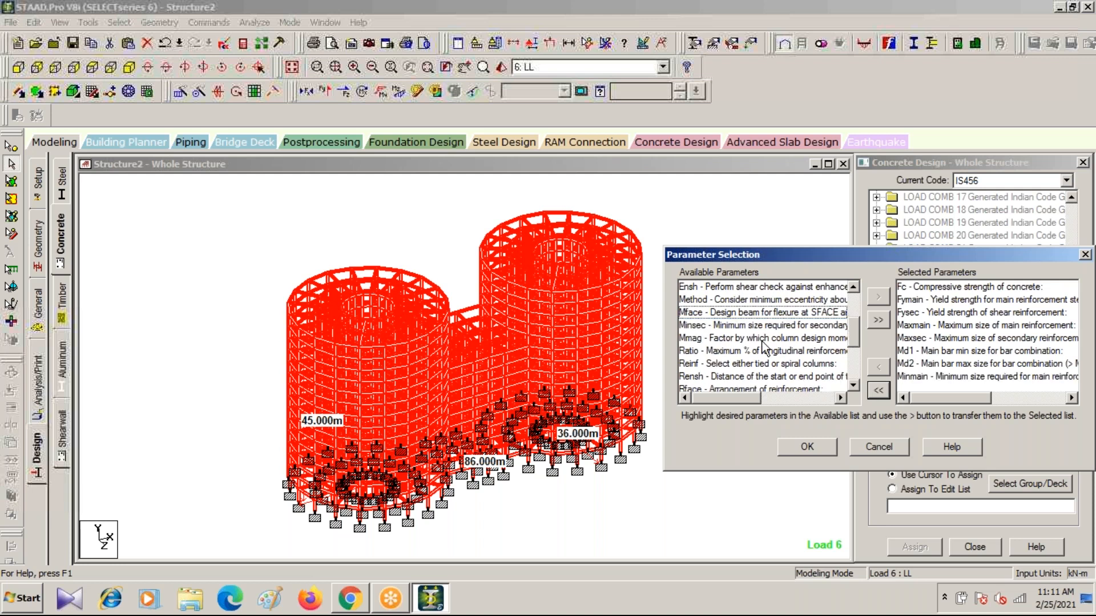
left_click(720, 326)
double_click(719, 325)
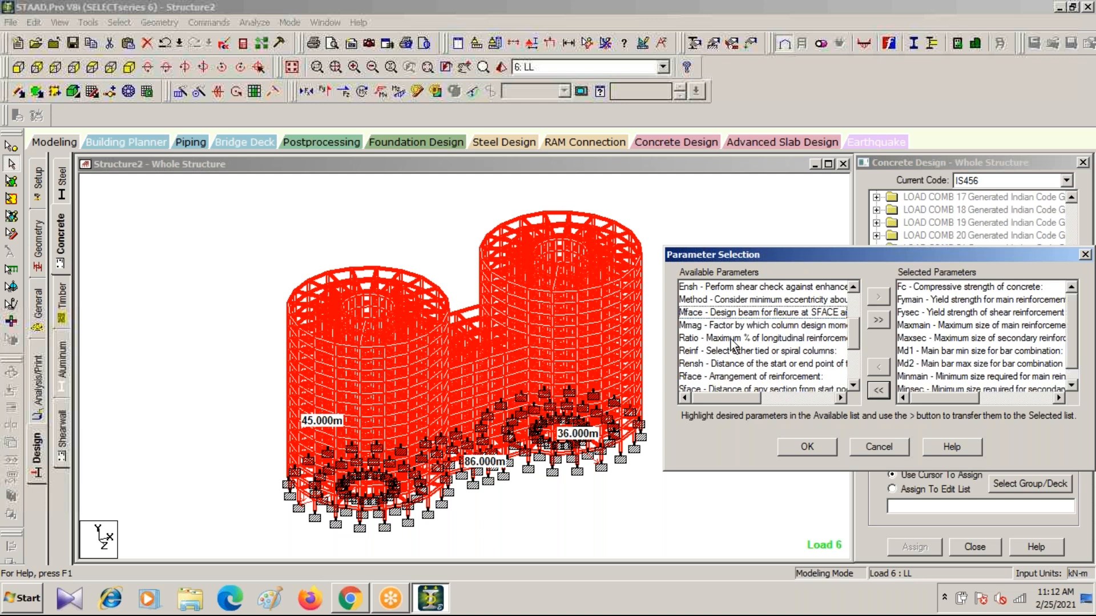
left_click(805, 444)
Define the FC parameter with a concrete compressive strength of 40000 kN/m2 and add it to the design.
left_click(970, 408)
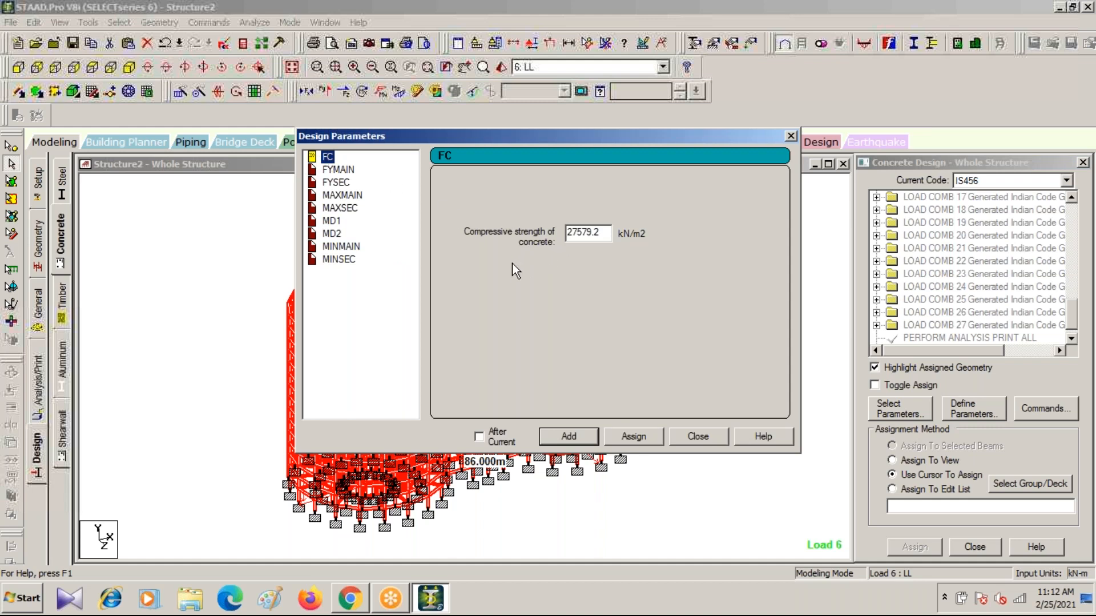
left_click_drag(607, 232, 457, 230)
type("40000")
left_click(570, 435)
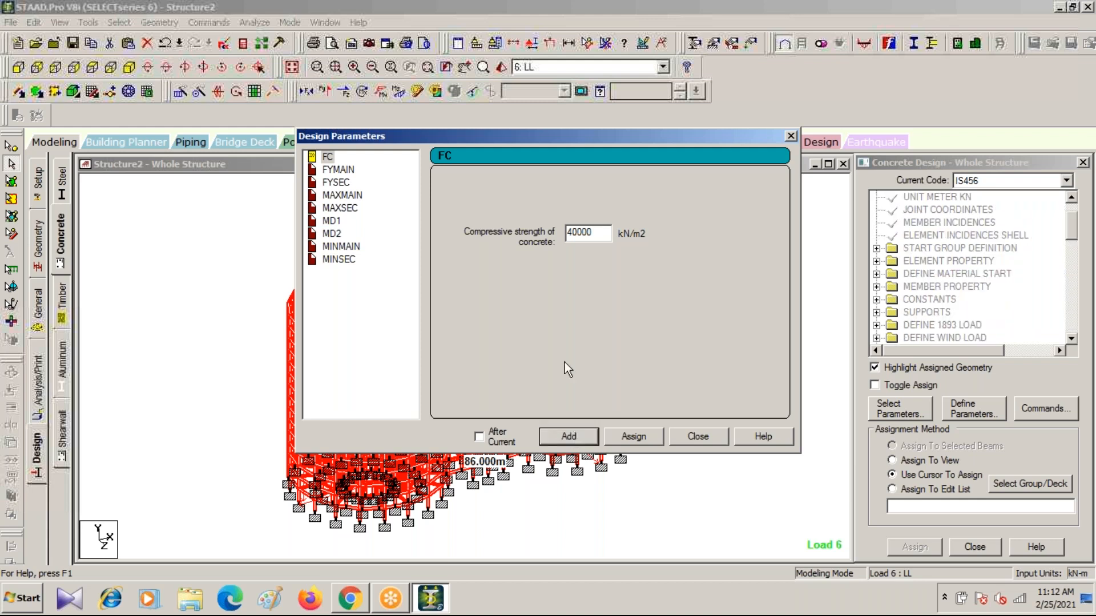
Add the FYMAIN parameter with a main reinforcement yield strength of 600000 kN/m2.
left_click(343, 170)
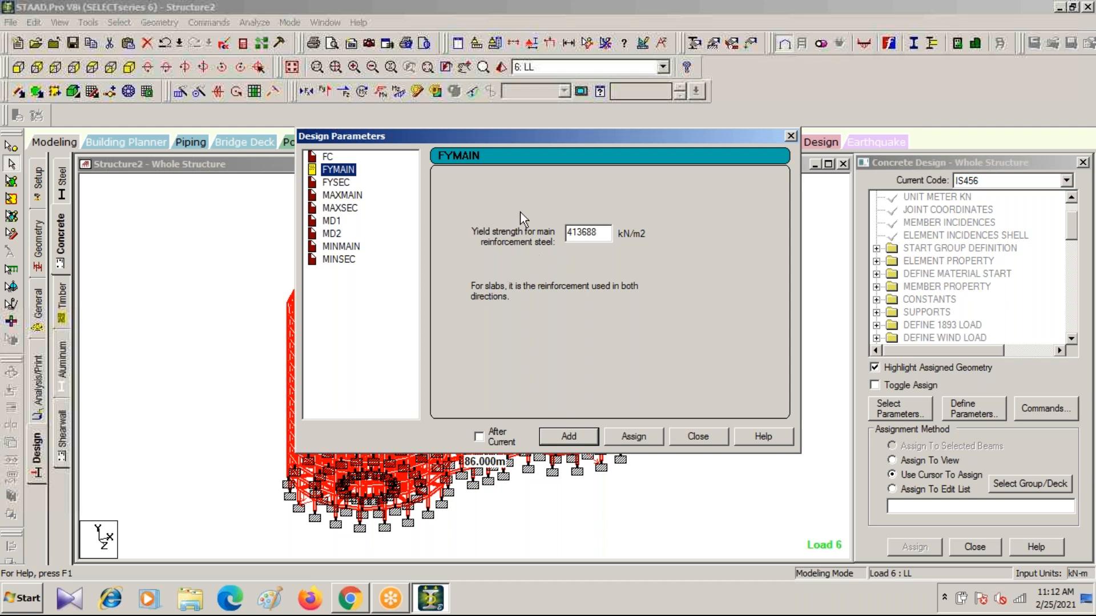
key("Tab")
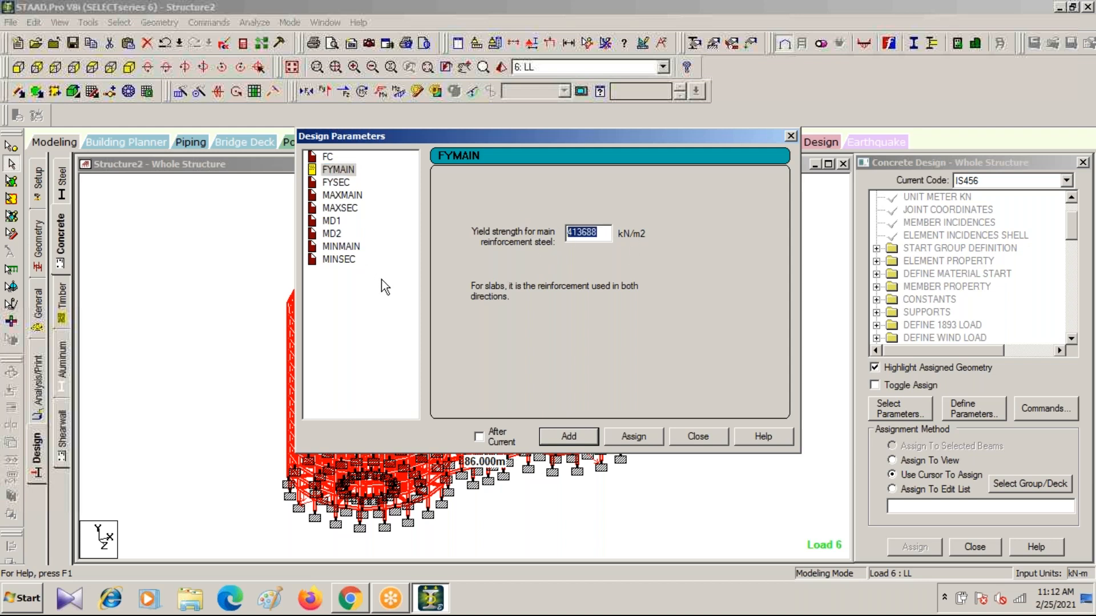
type("600000")
left_click(568, 437)
Add the FYSEC parameter with a shear reinforcement yield strength of 600000 kN/m2.
left_click(334, 182)
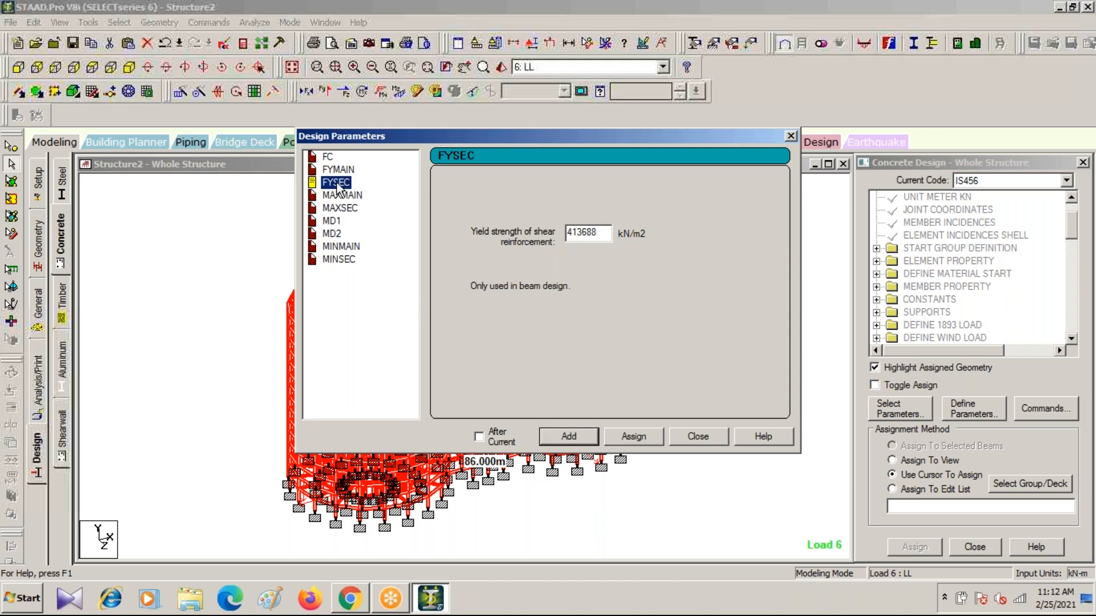
double_click(609, 233)
type("600000")
left_click(569, 439)
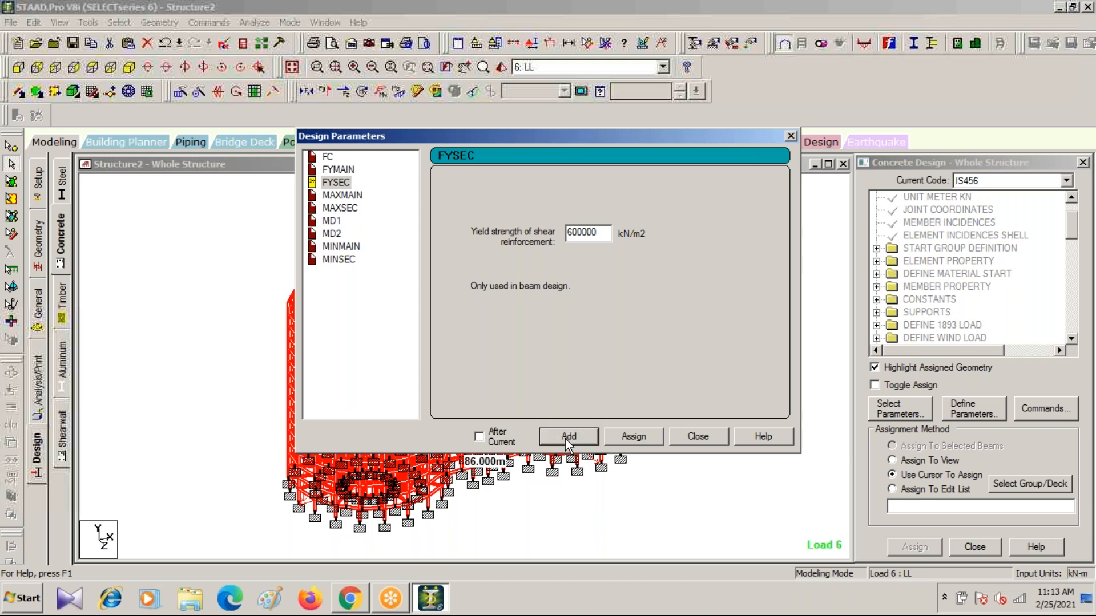
Set the maximum main reinforcement size (MAXMAIN) to 20 mm and the maximum secondary reinforcement size (MAXSEC) to 20 mm.
left_click(355, 195)
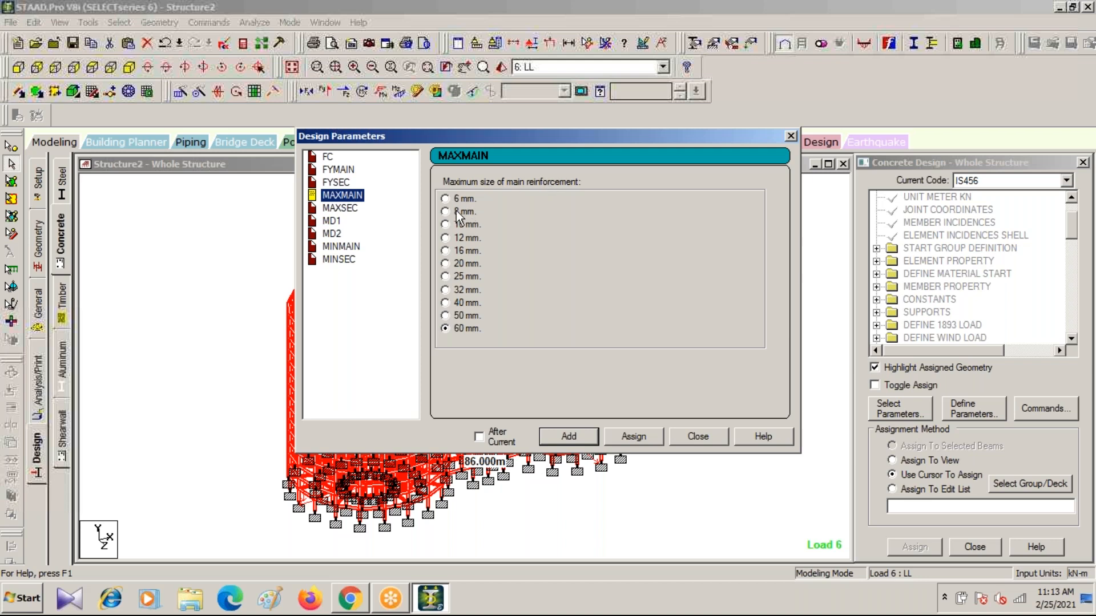
left_click(445, 264)
left_click(347, 210)
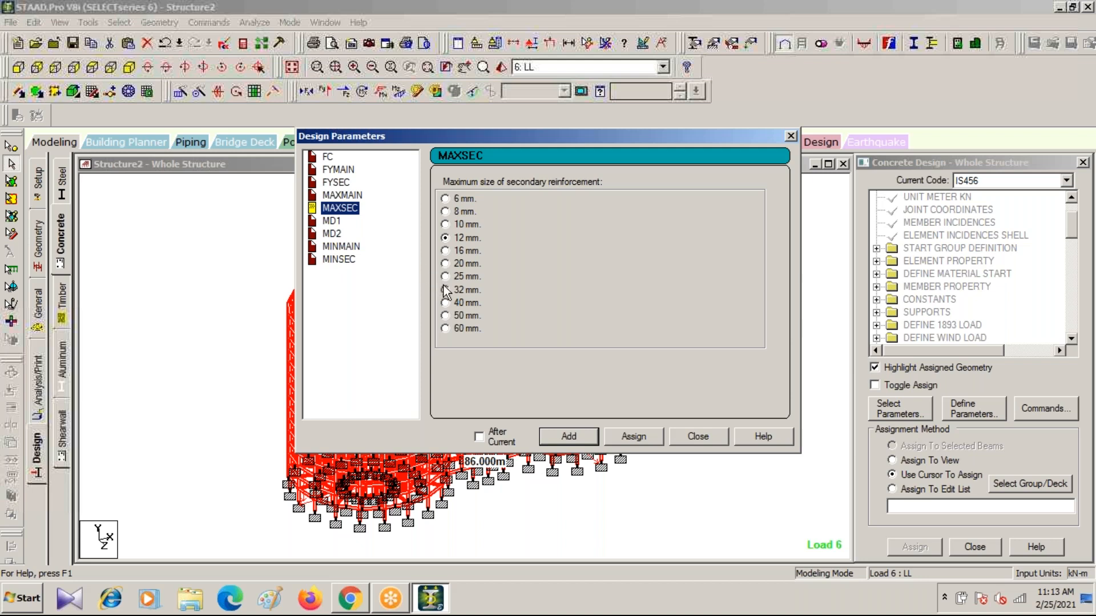
left_click(458, 265)
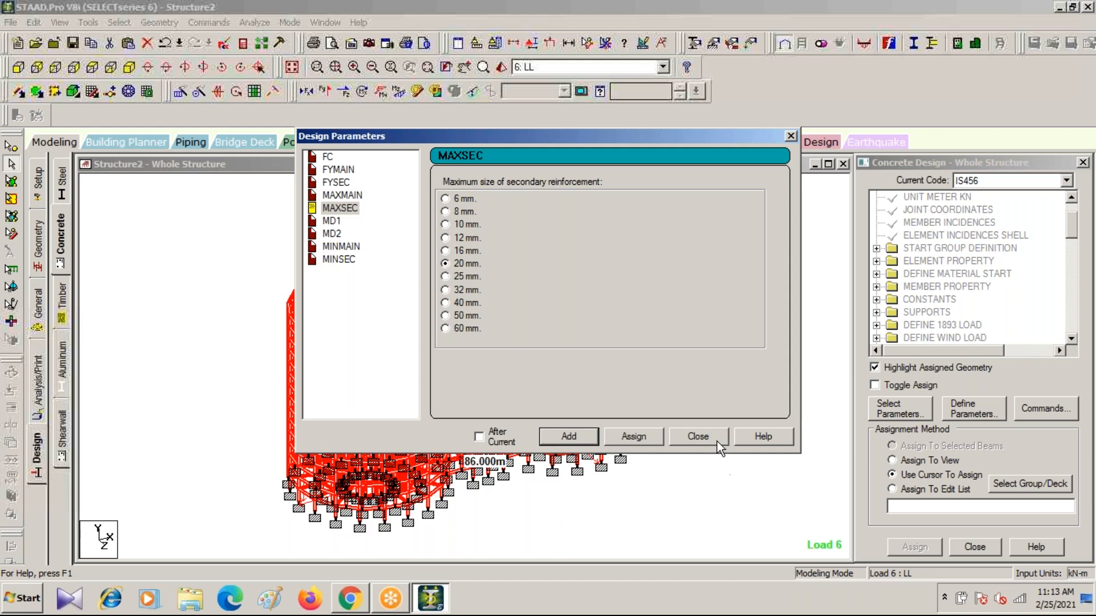
Add bar combination parameters MD1 and MD2, both with a main bar size of 16 mm.
left_click(332, 222)
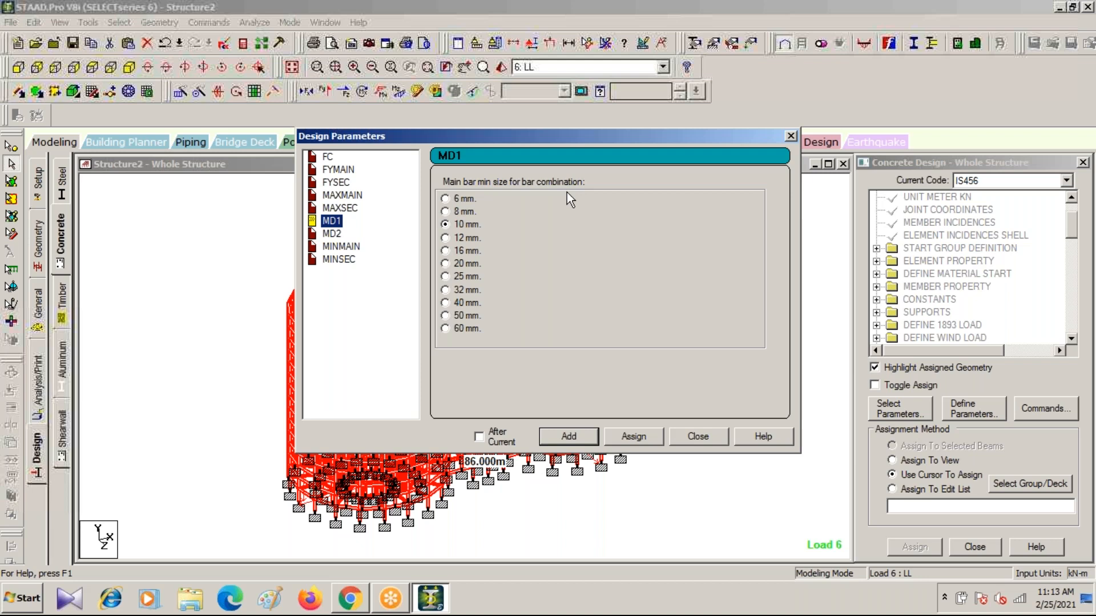
left_click(445, 251)
left_click(569, 445)
left_click(331, 233)
left_click(445, 250)
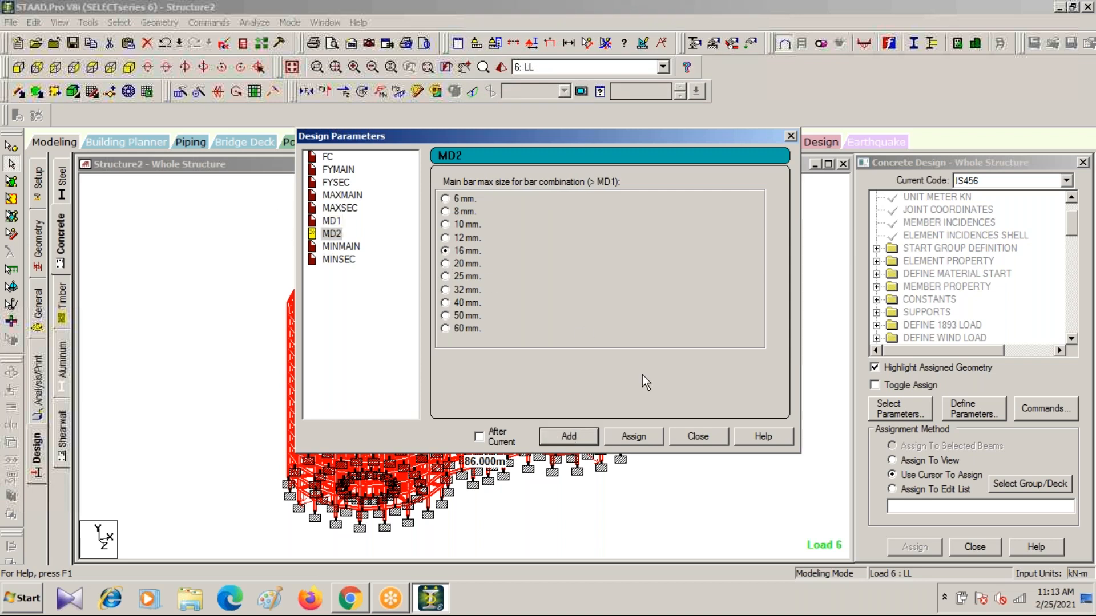
left_click(555, 435)
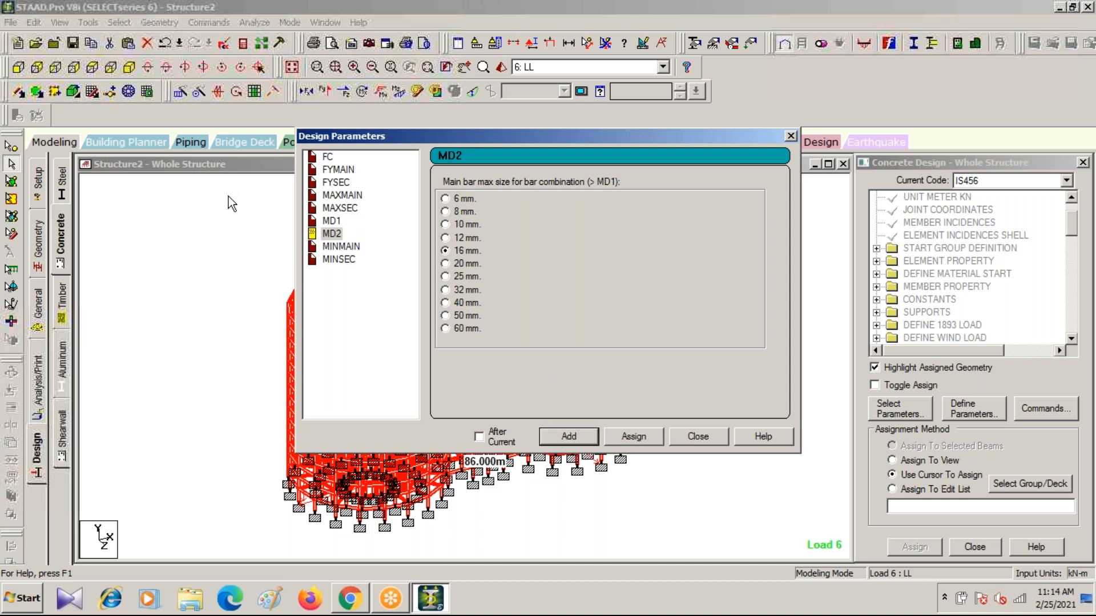
Add the minimum main reinforcement size (MINMAIN) of 10 mm and the minimum secondary reinforcement size (MINSEC) of 10 mm.
left_click(341, 246)
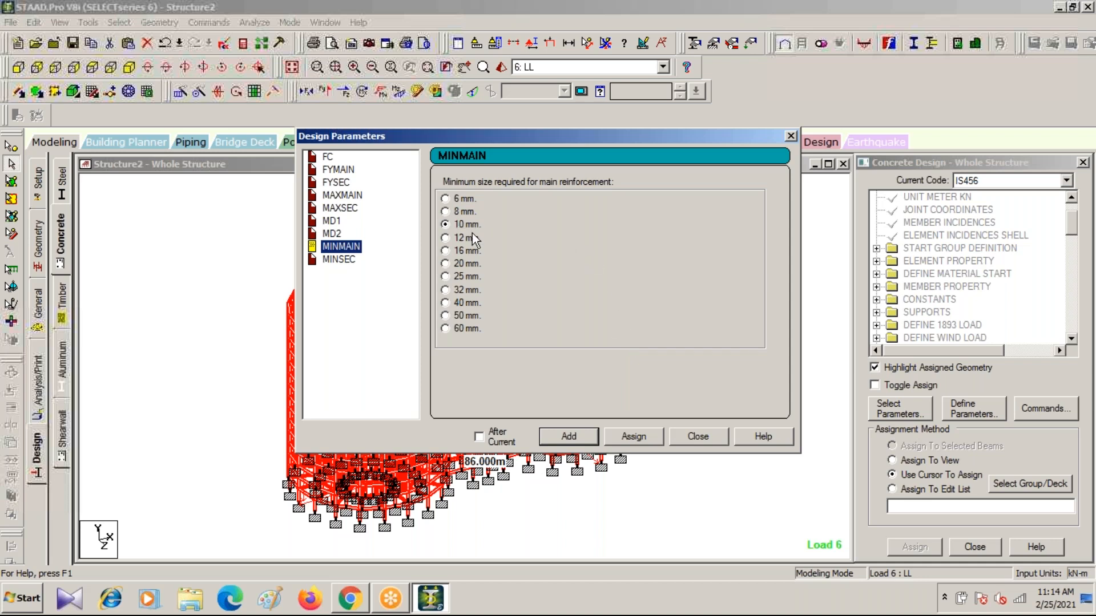
left_click(579, 435)
left_click(339, 259)
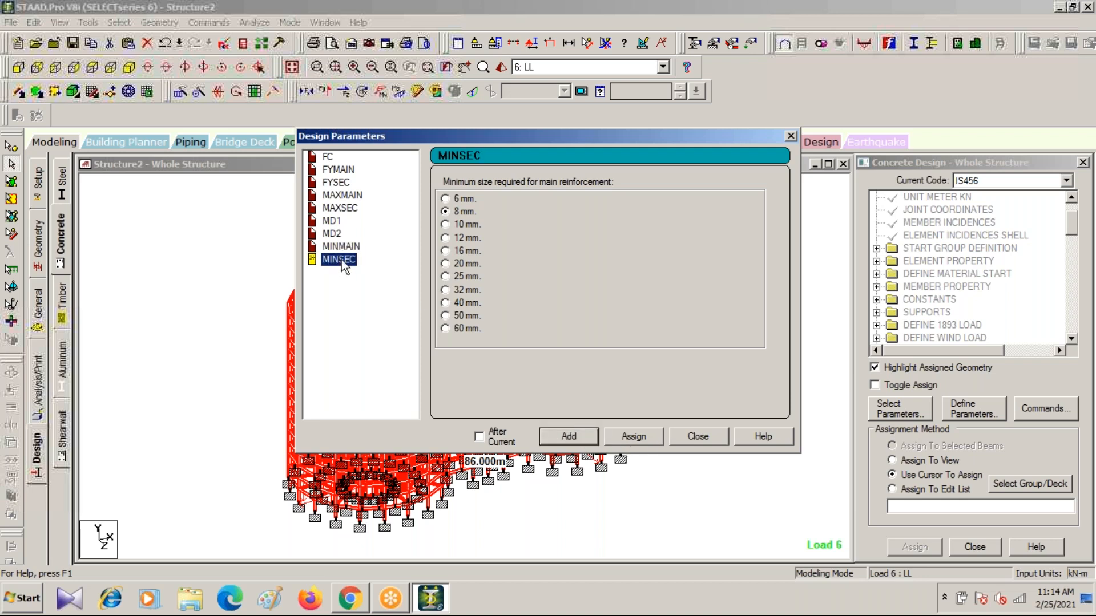
left_click(445, 224)
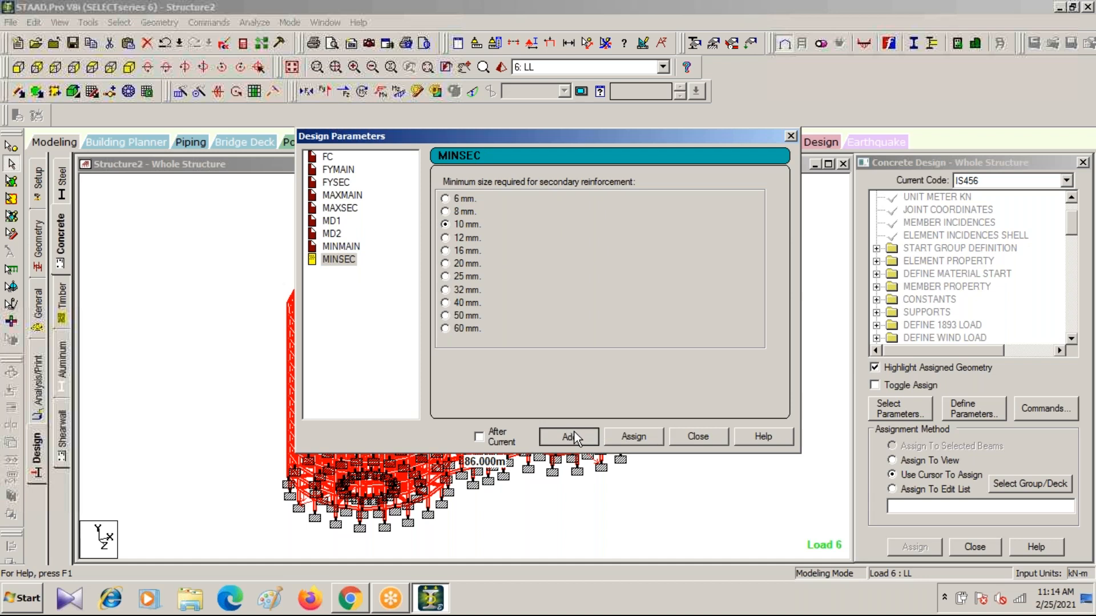
left_click(791, 136)
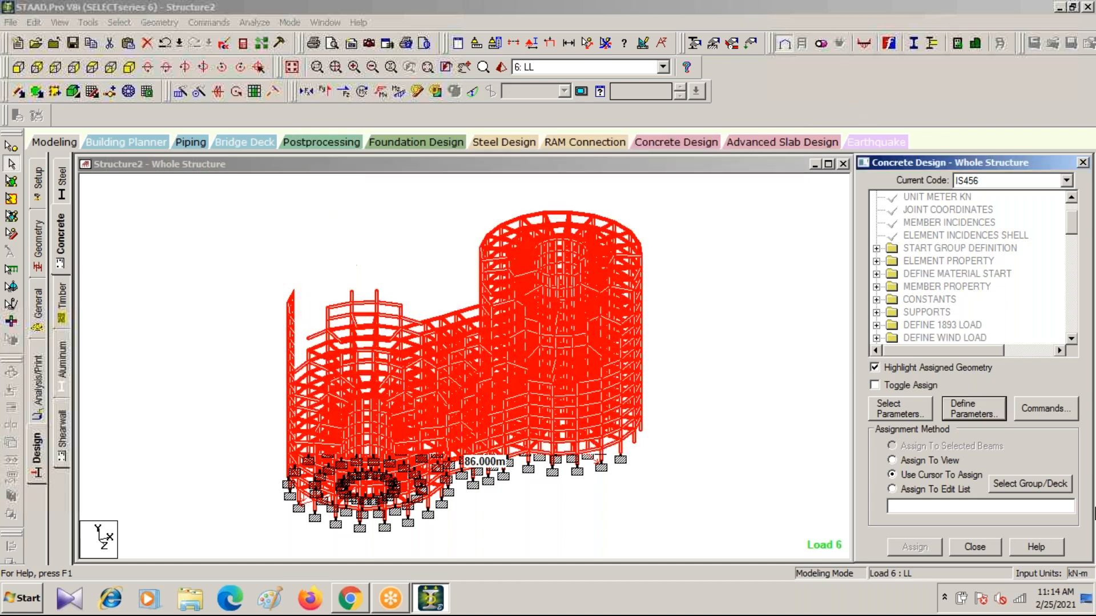
Add the DESIGN BEAM, DESIGN COLUMN, DESIGN SLAB/ELEMENT and TAKE OFF commands to the concrete design.
left_click(1038, 408)
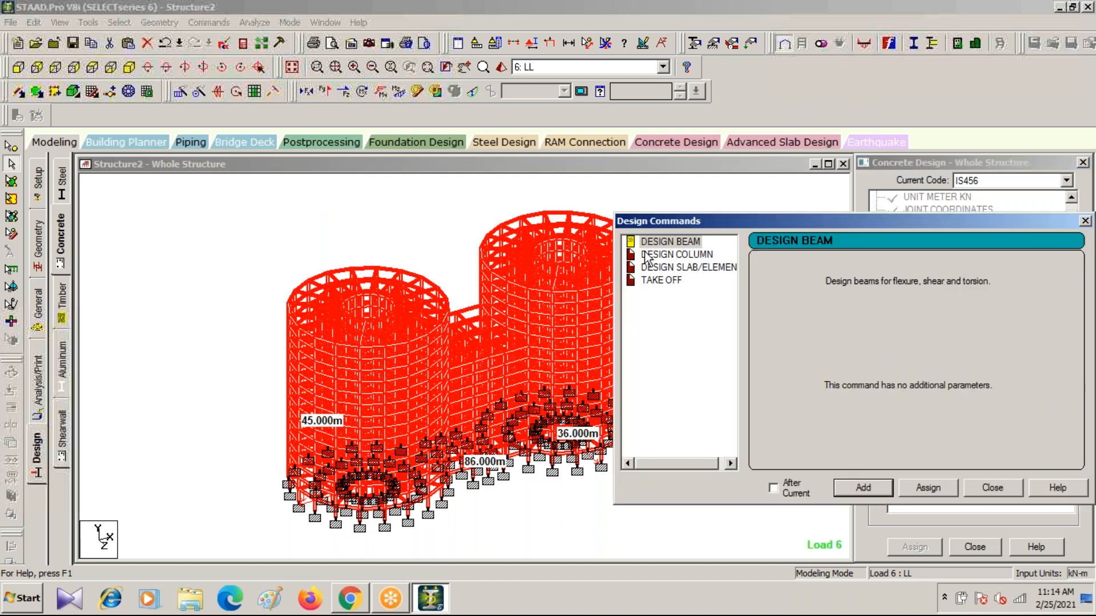
left_click(661, 241)
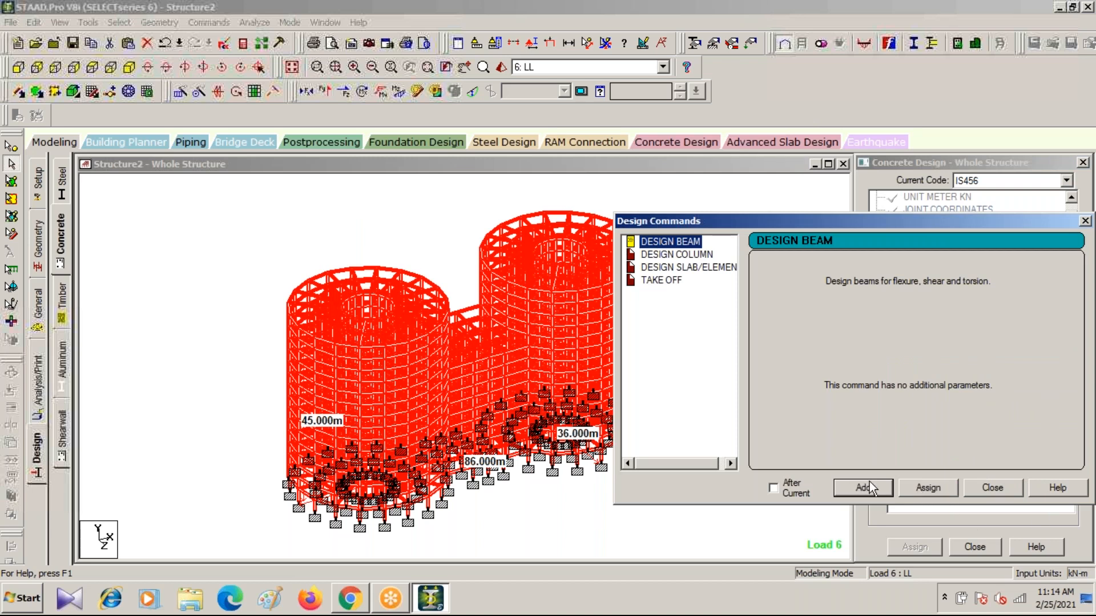
left_click(669, 255)
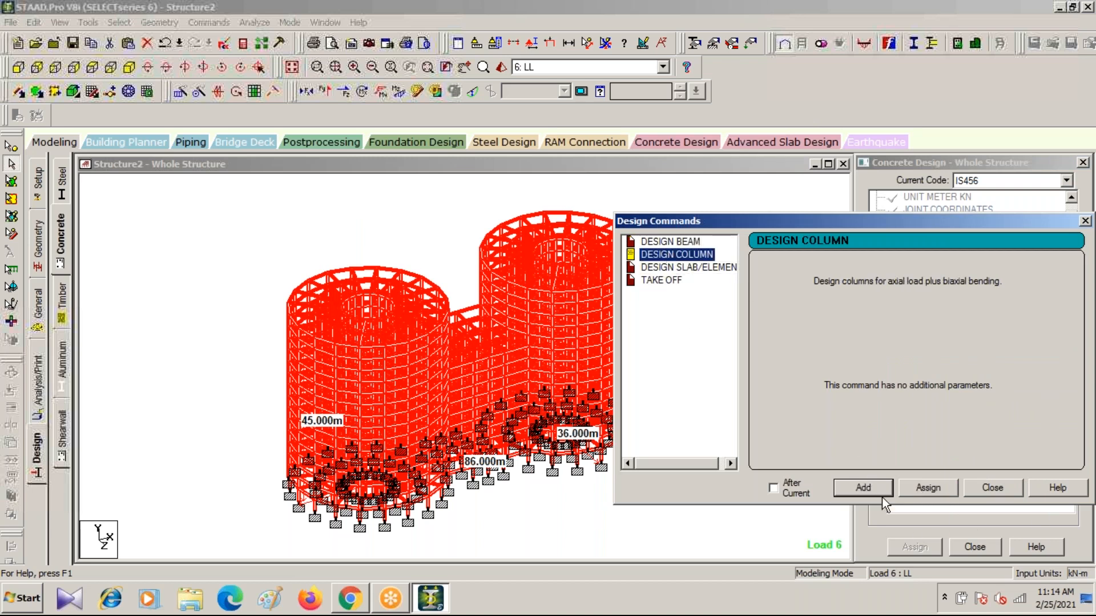
left_click(863, 487)
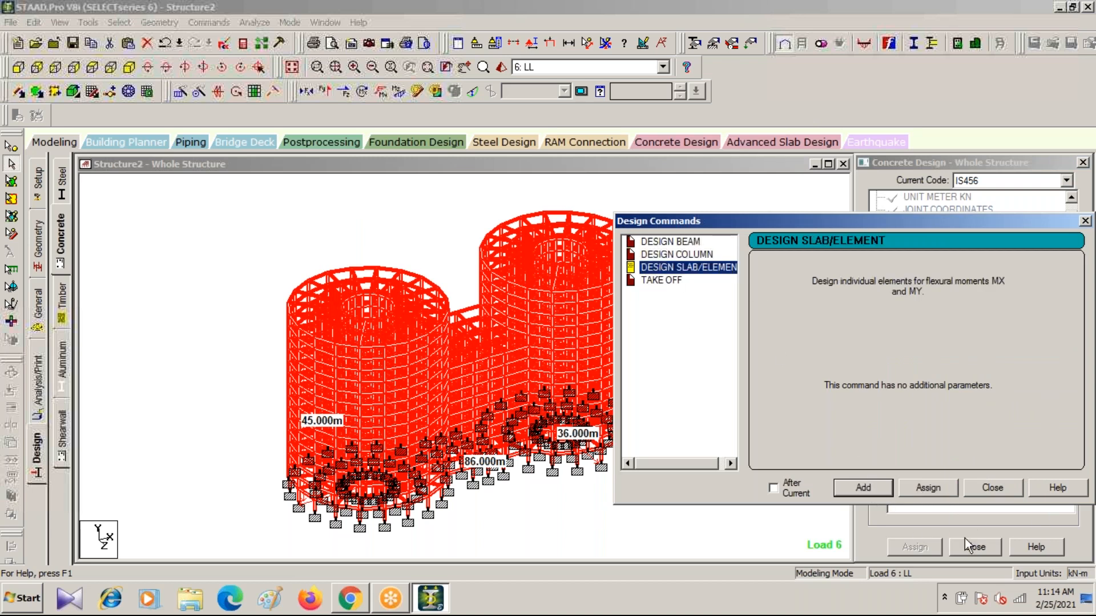
left_click(863, 488)
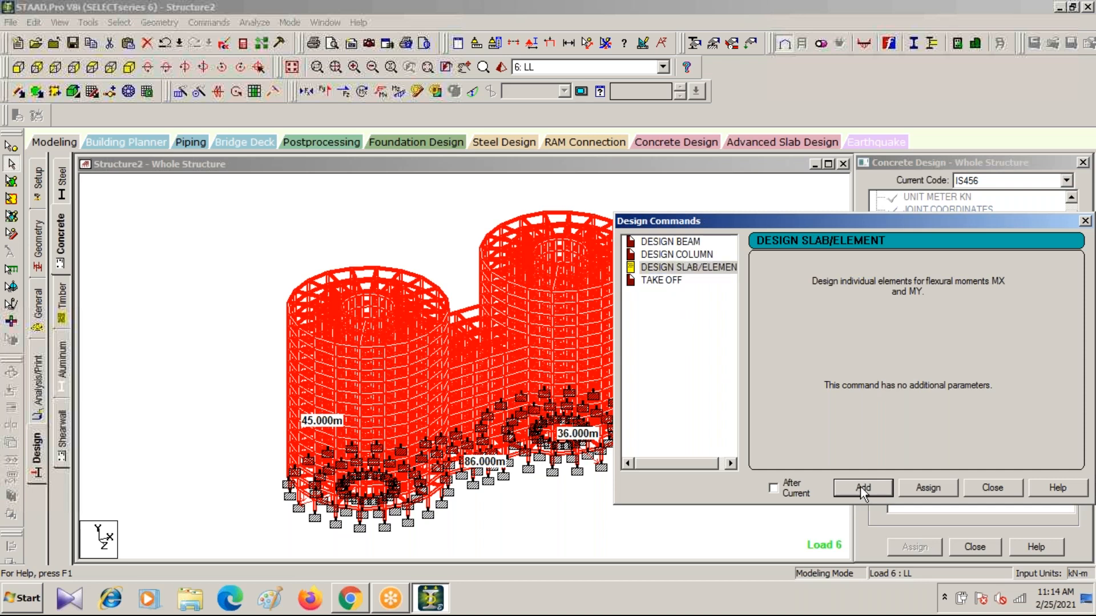
left_click(659, 281)
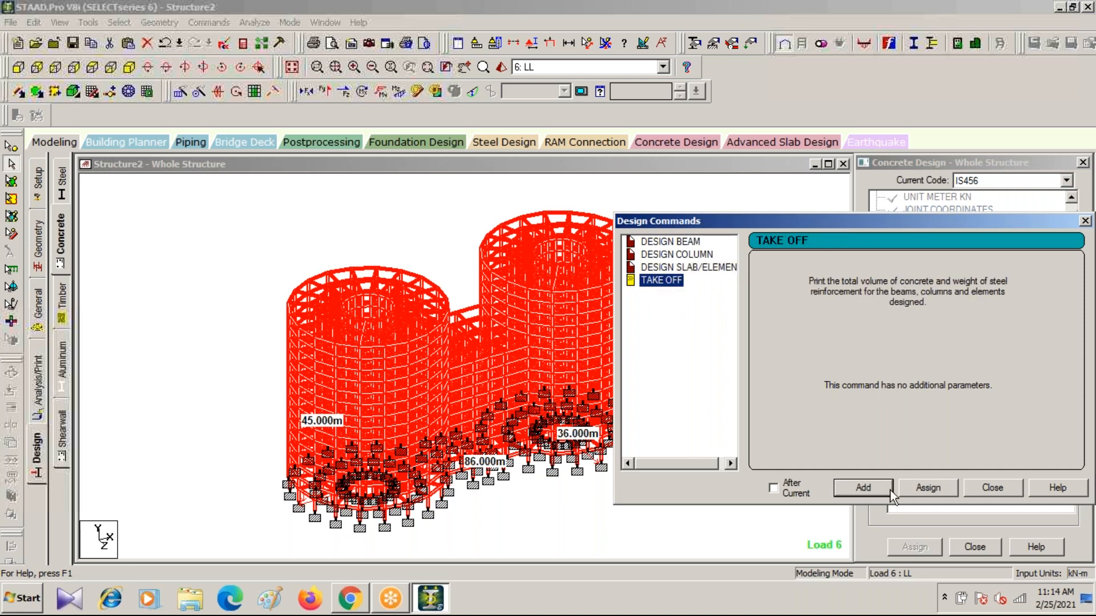
left_click(863, 487)
left_click(1086, 227)
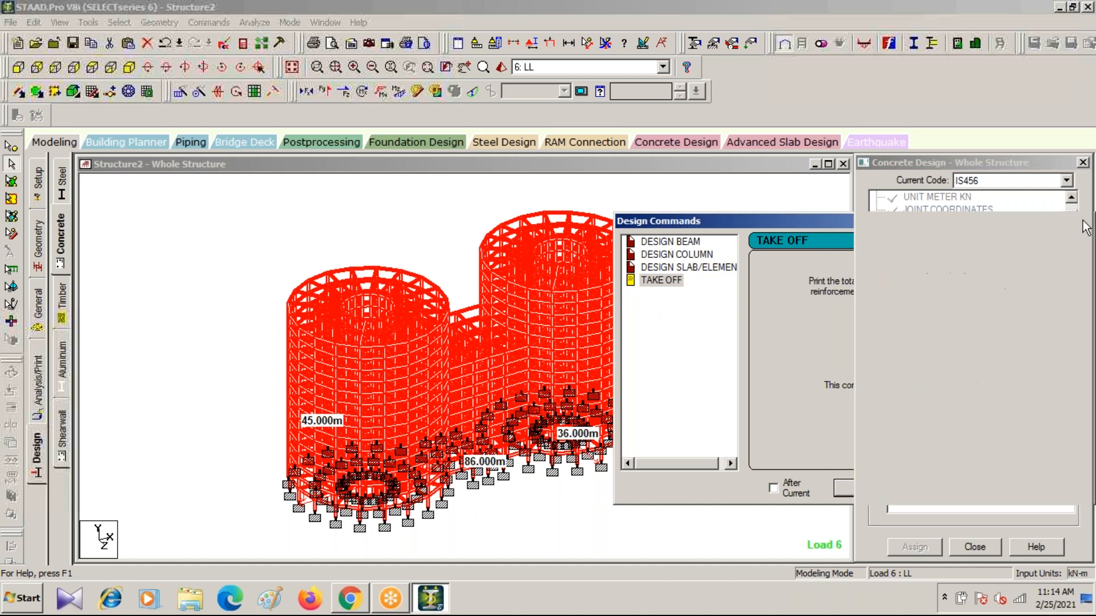
Assign the FC 40000 parameter to the entire structure using Assign To View.
left_click_drag(1072, 216, 1061, 309)
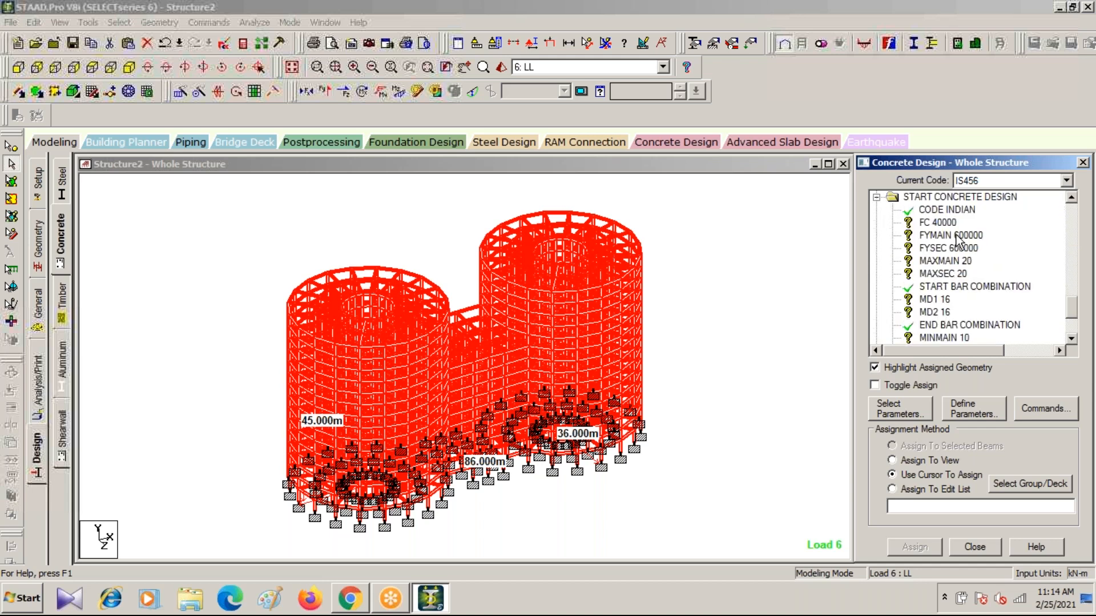
left_click(942, 224)
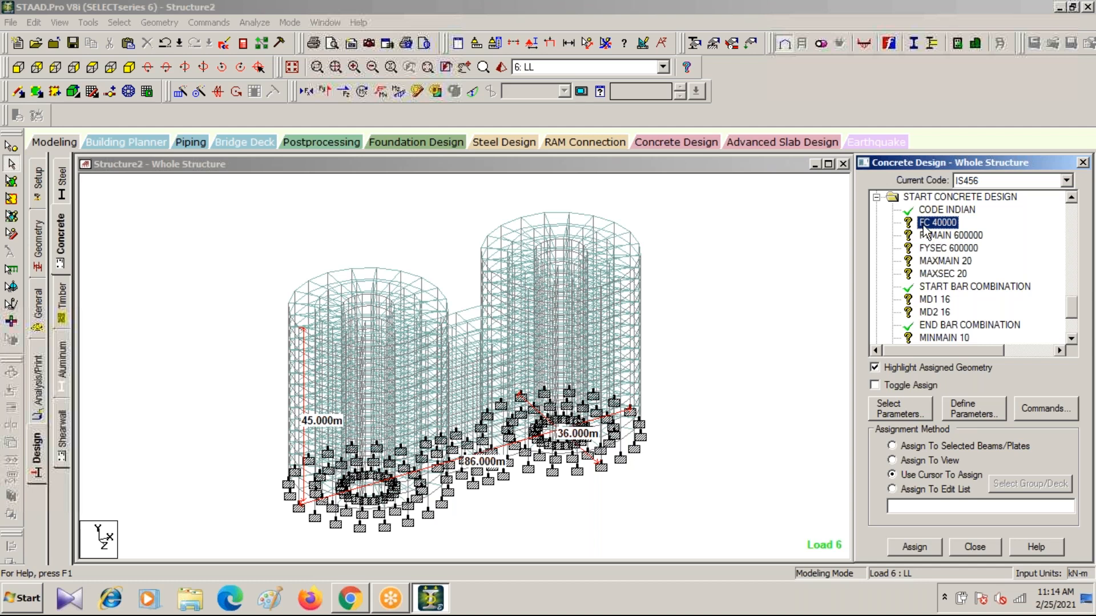
double_click(925, 224)
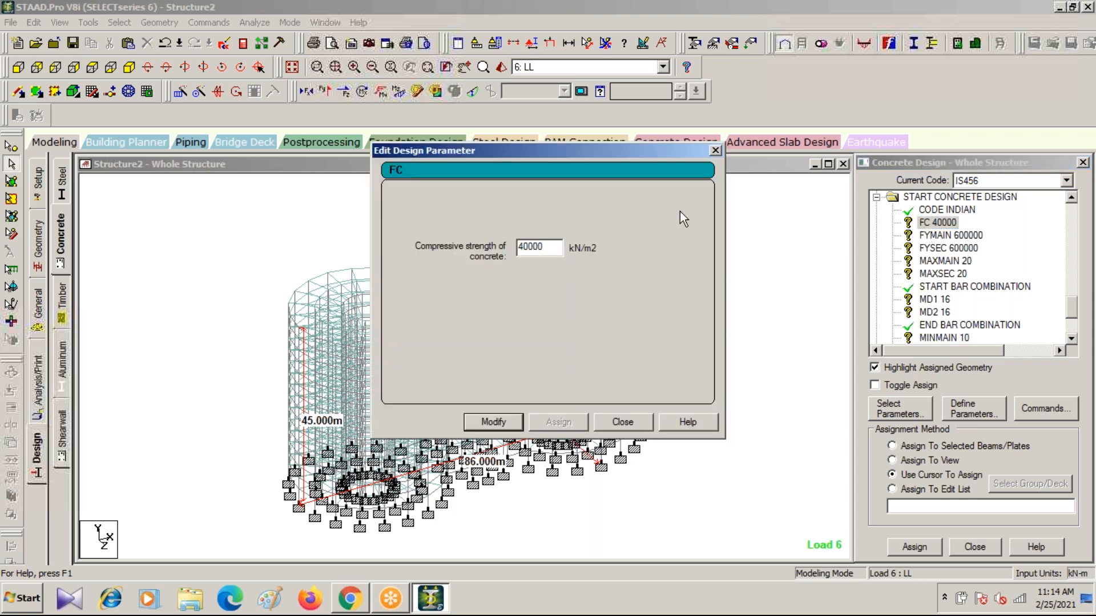
left_click(715, 150)
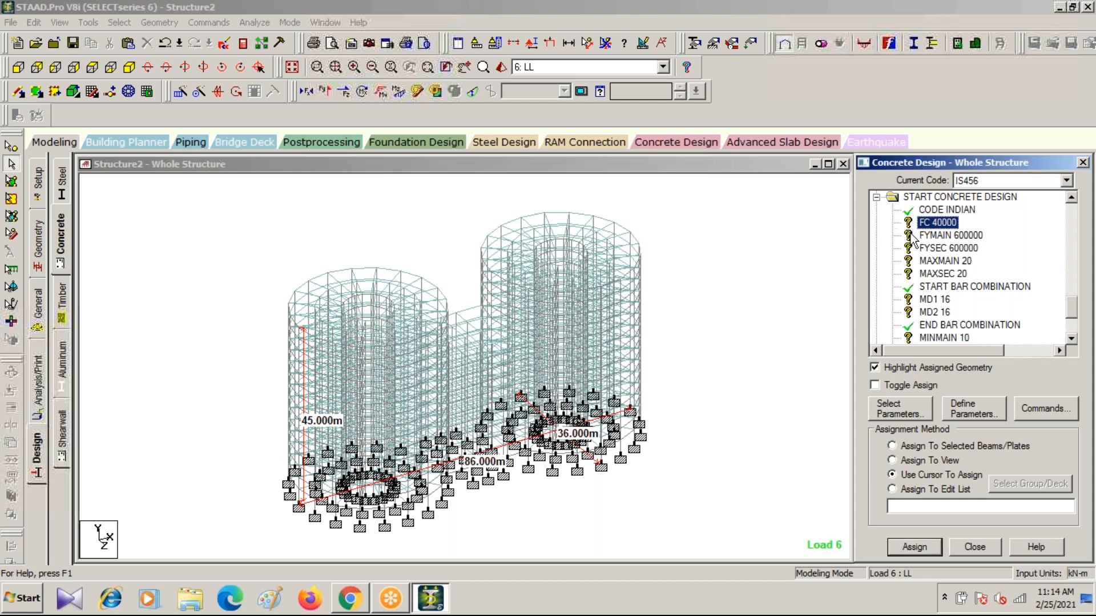
left_click(892, 461)
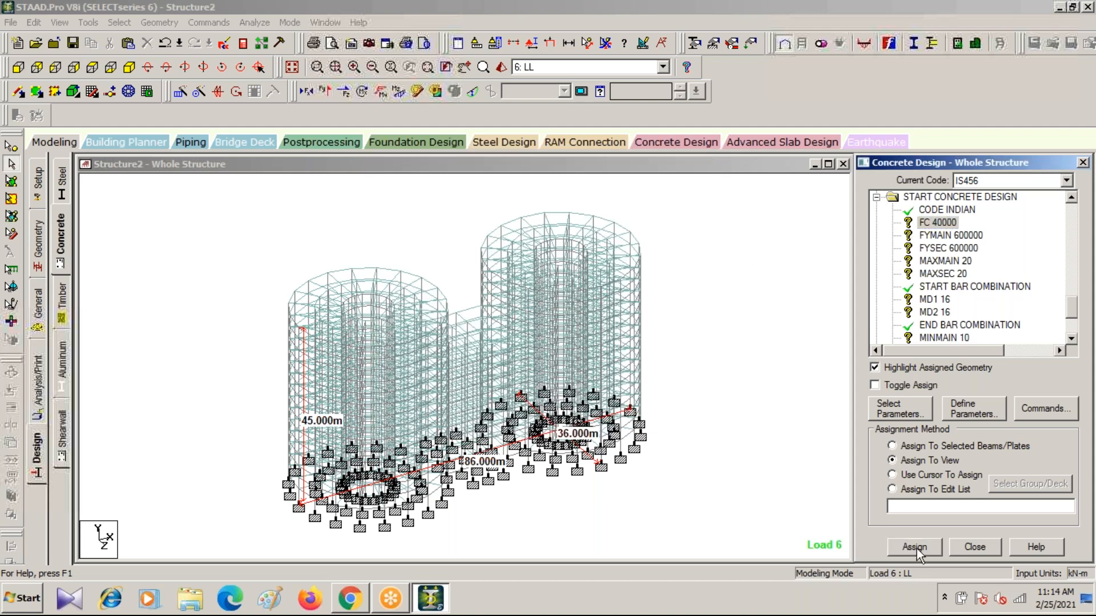
left_click(915, 547)
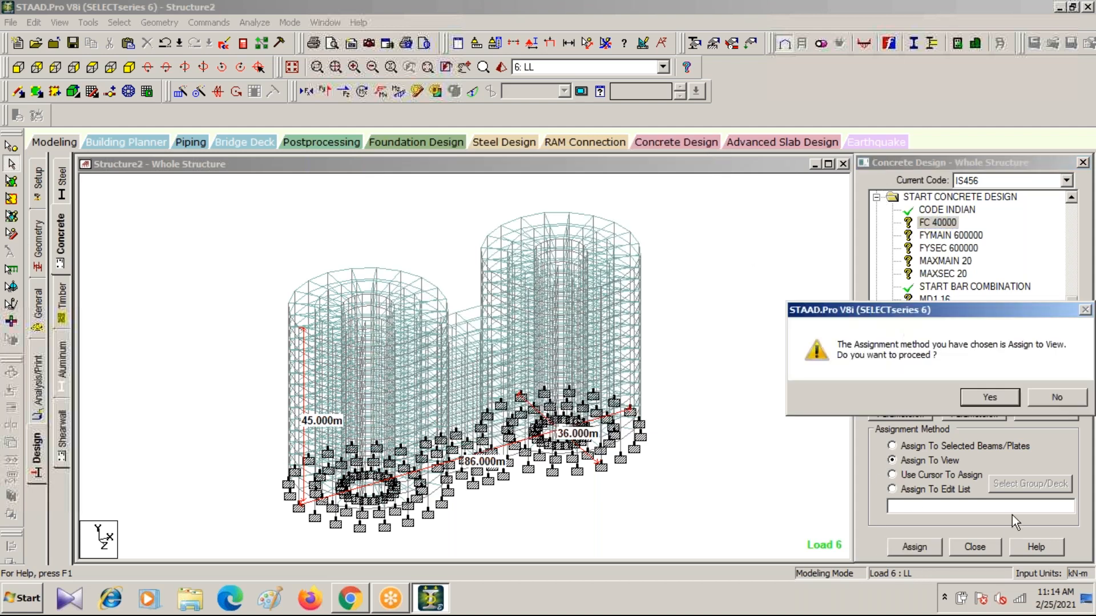
left_click(991, 398)
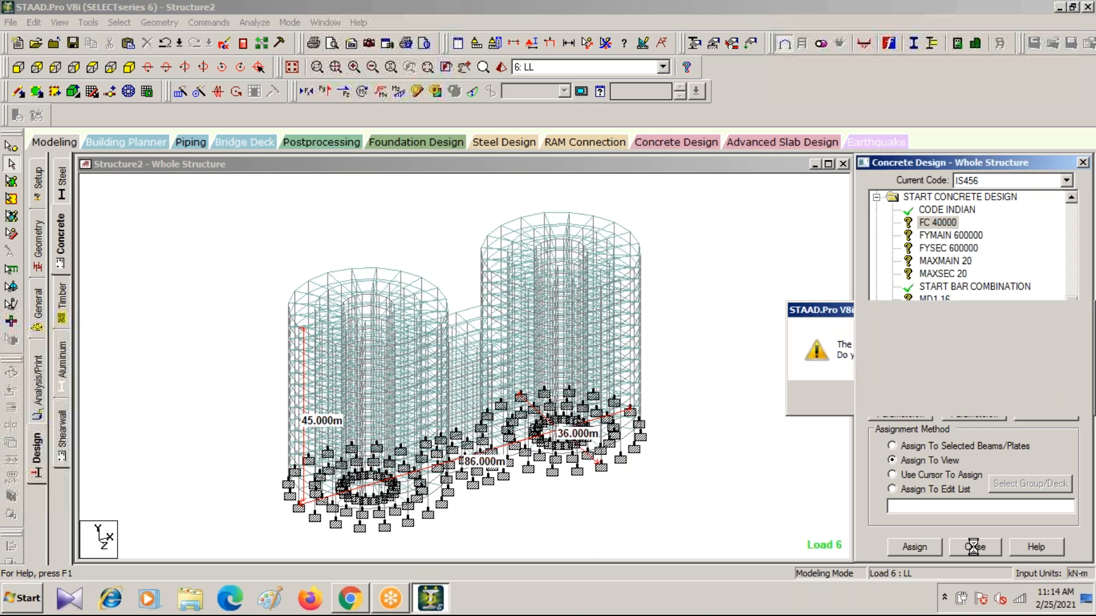
Assign the FYMAIN 600000 and FYSEC 600000 yield strength parameters to all members in view.
left_click(935, 234)
left_click(892, 460)
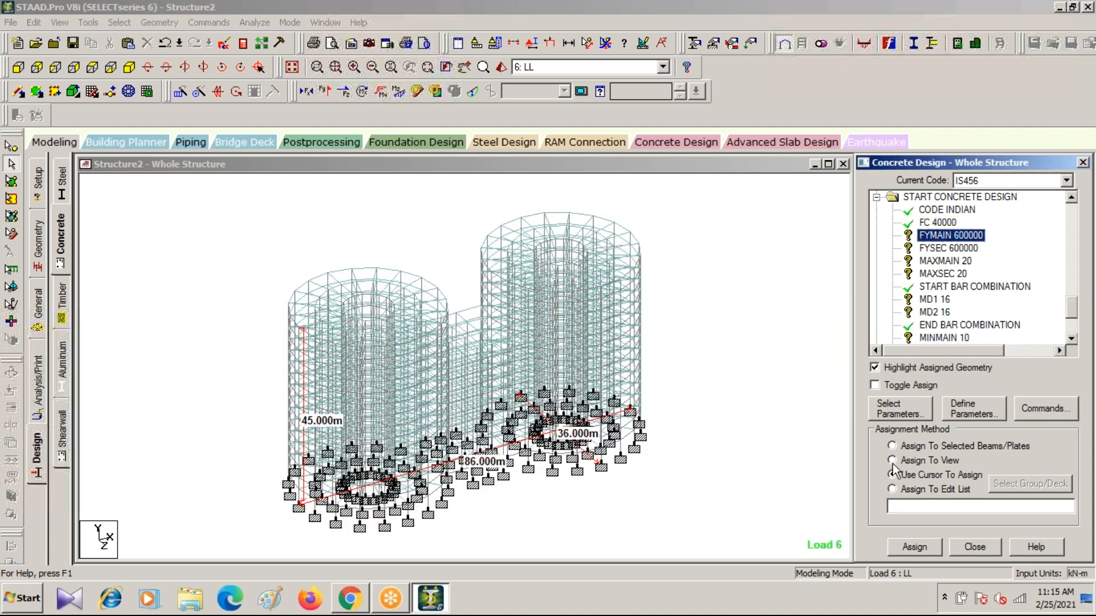
left_click(909, 547)
left_click(987, 400)
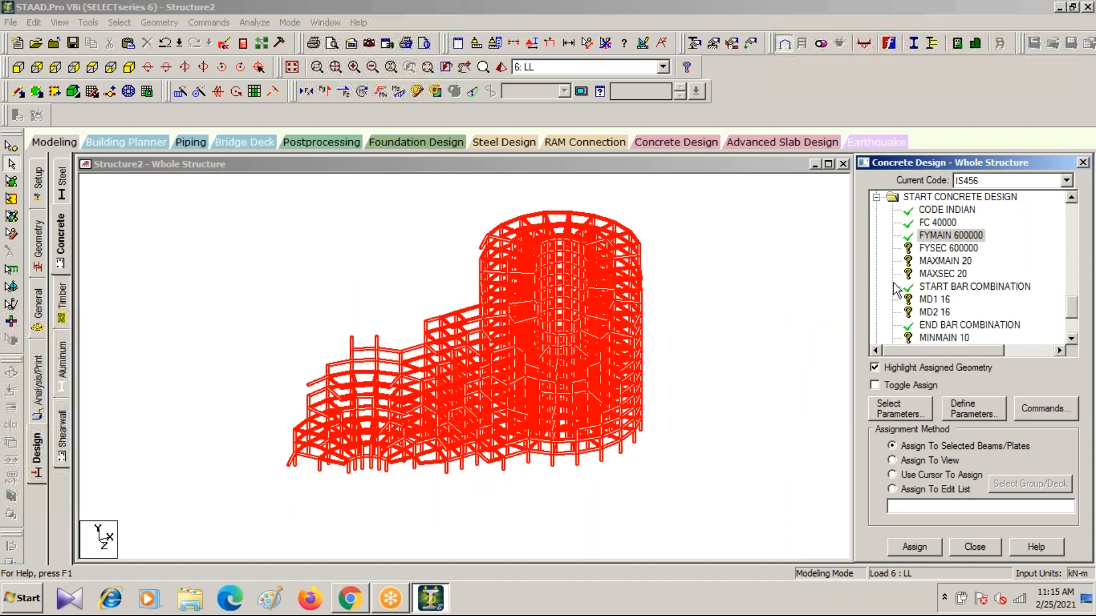
left_click(947, 248)
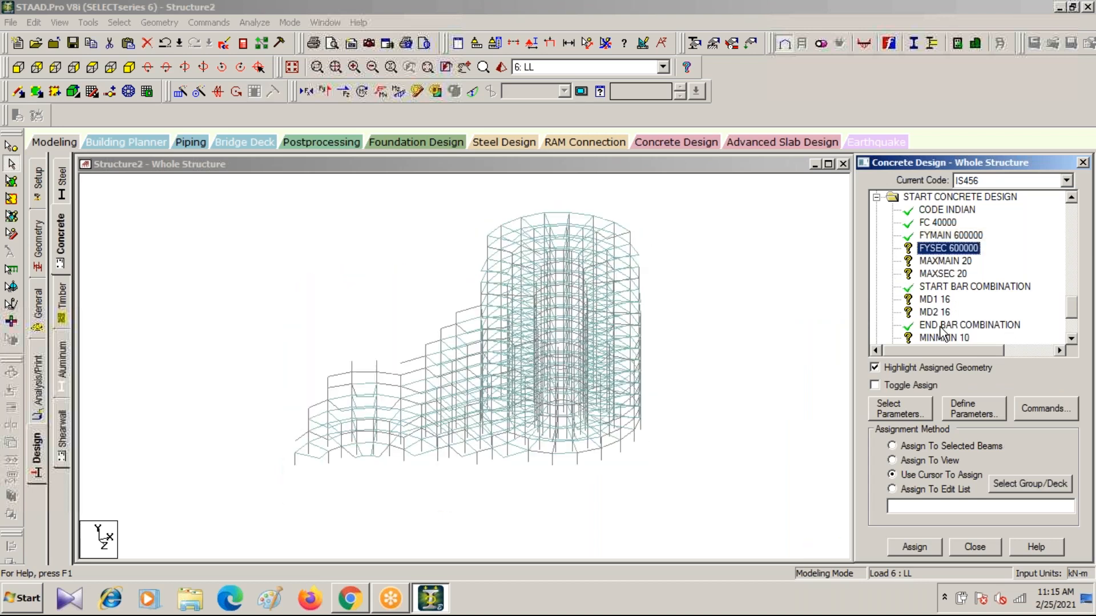
left_click(892, 460)
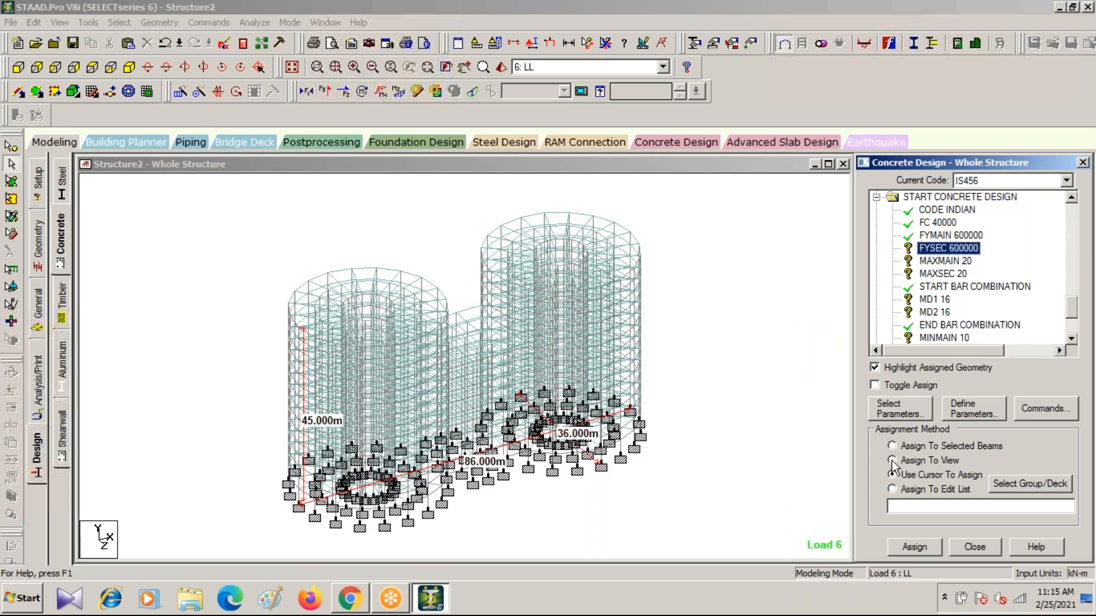
left_click(921, 548)
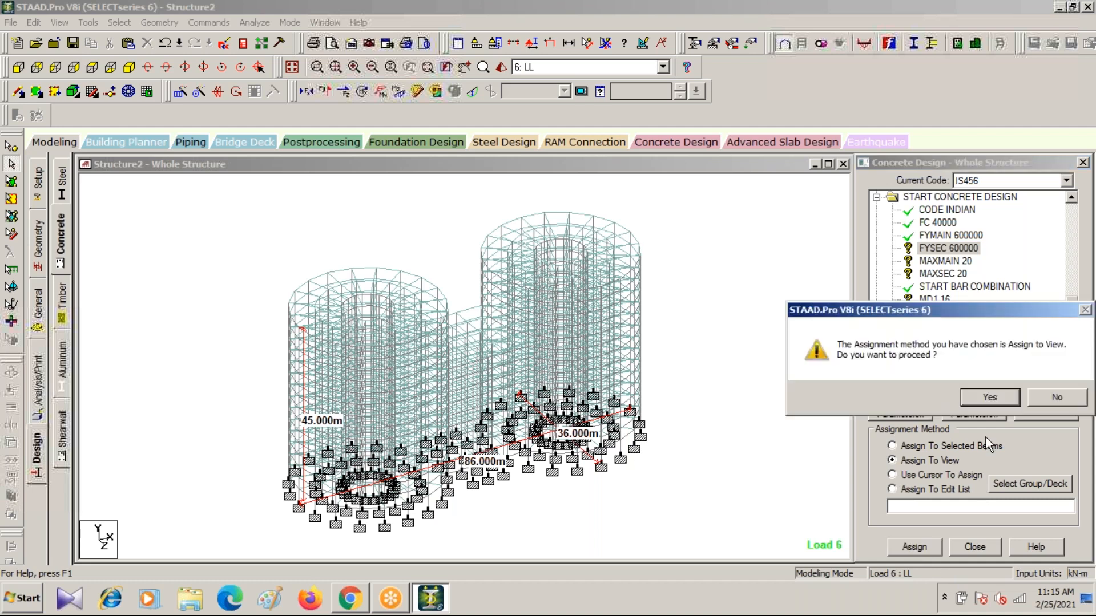
left_click(982, 396)
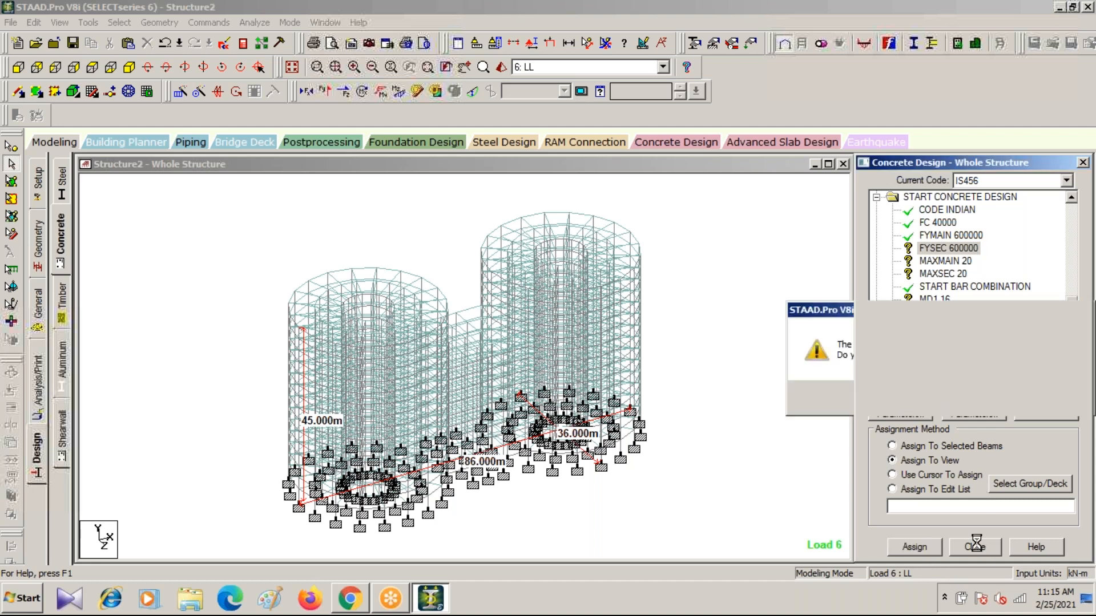
Assign the MAXMAIN 20 and MAXSEC 20 maximum bar size parameters to all members in view.
left_click(927, 260)
left_click(892, 460)
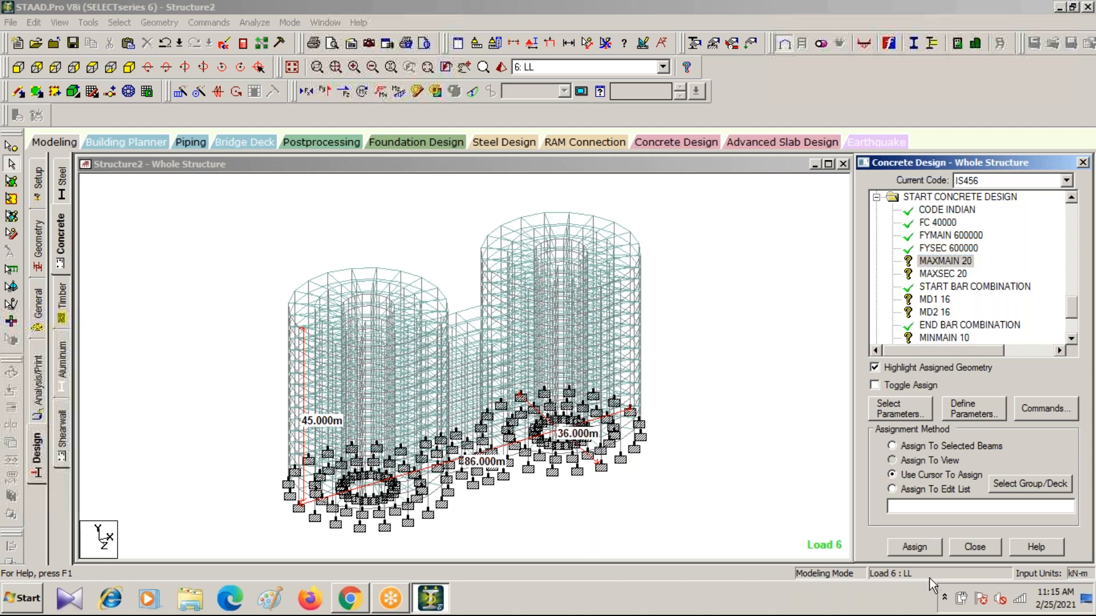
left_click(919, 549)
left_click(985, 398)
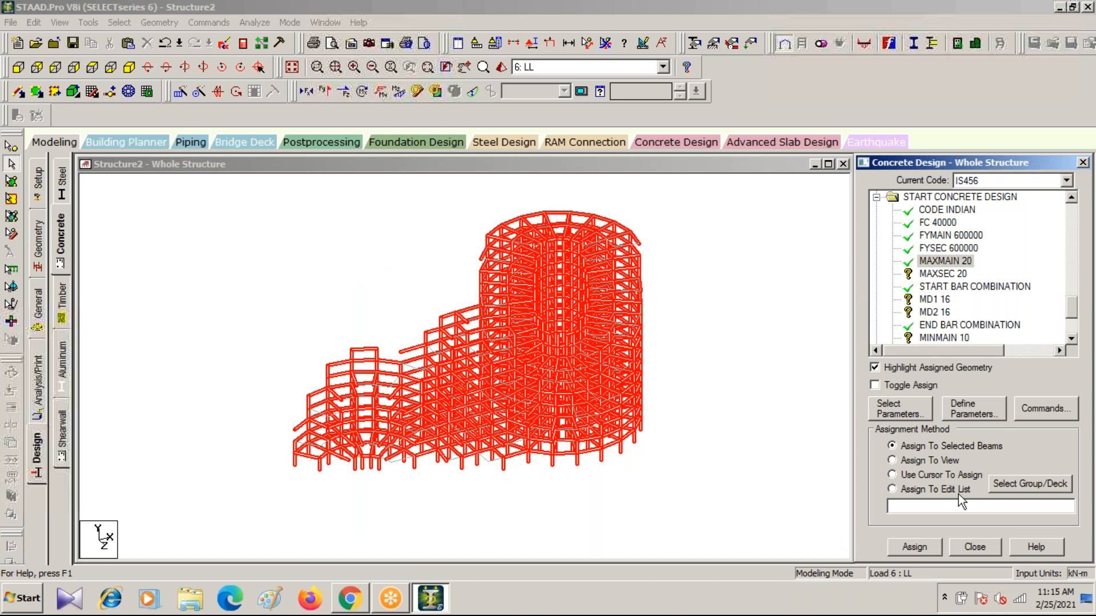
left_click(908, 277)
left_click(893, 474)
left_click(919, 549)
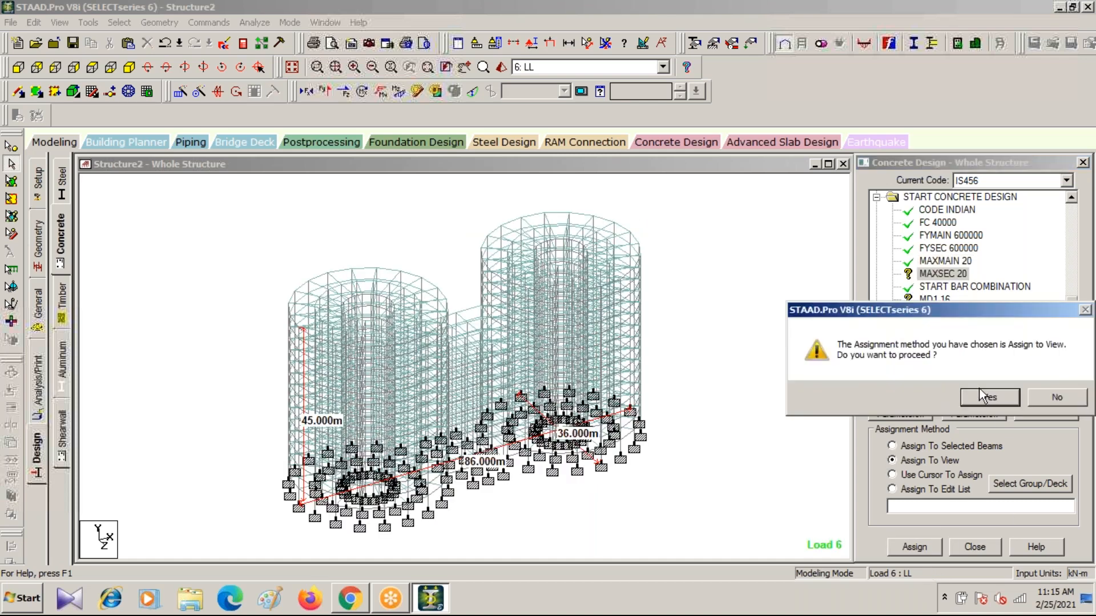
left_click(977, 398)
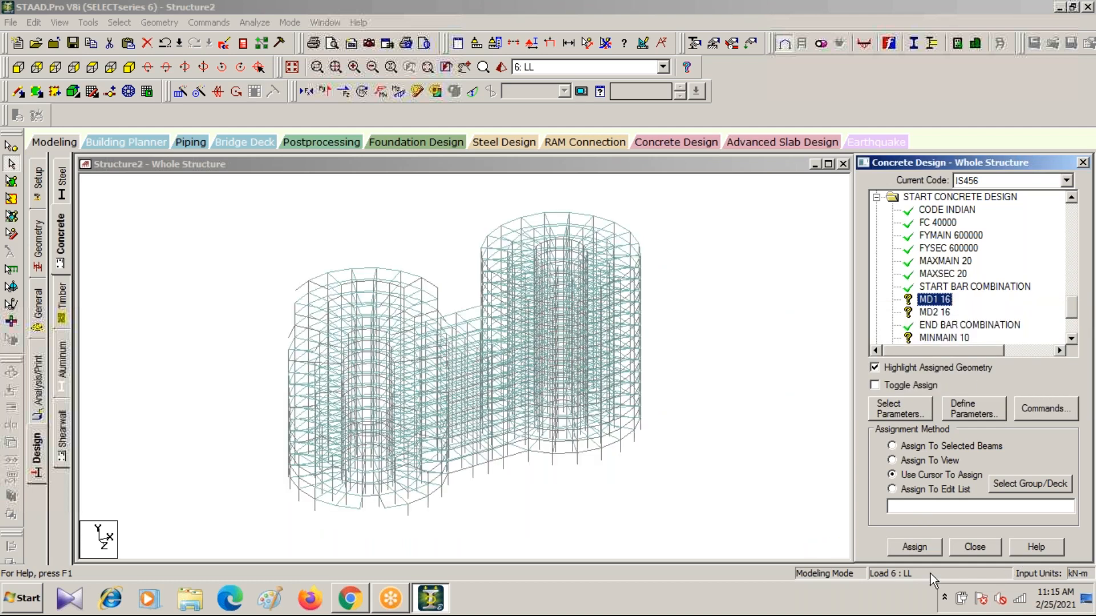
Assign the MD1 16 and MD2 16 bar combination parameters to all members with Assign To View.
left_click(892, 460)
left_click(914, 547)
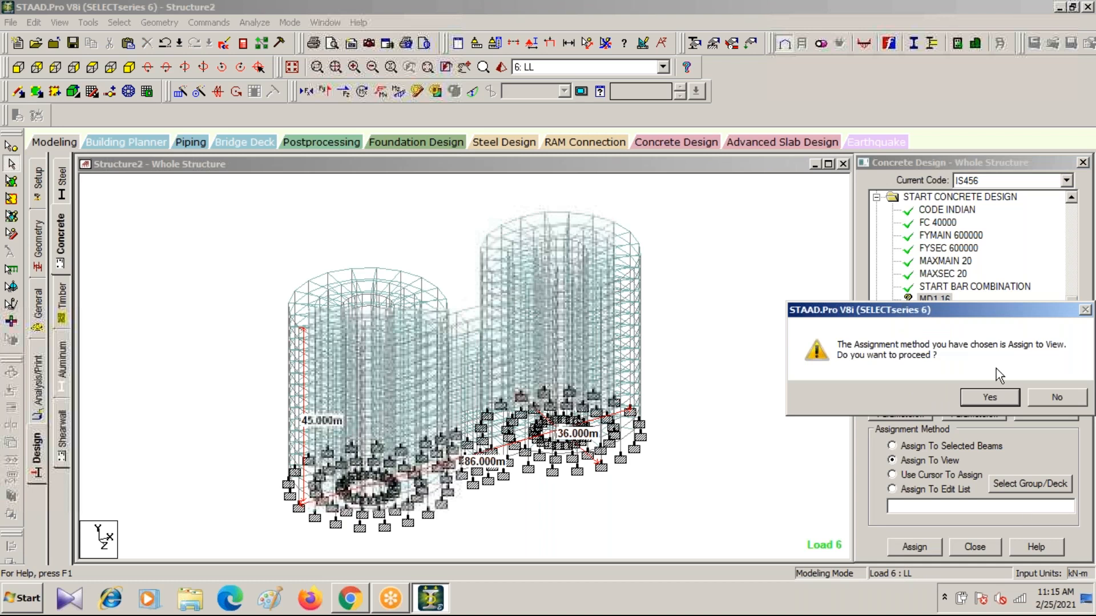
left_click(990, 398)
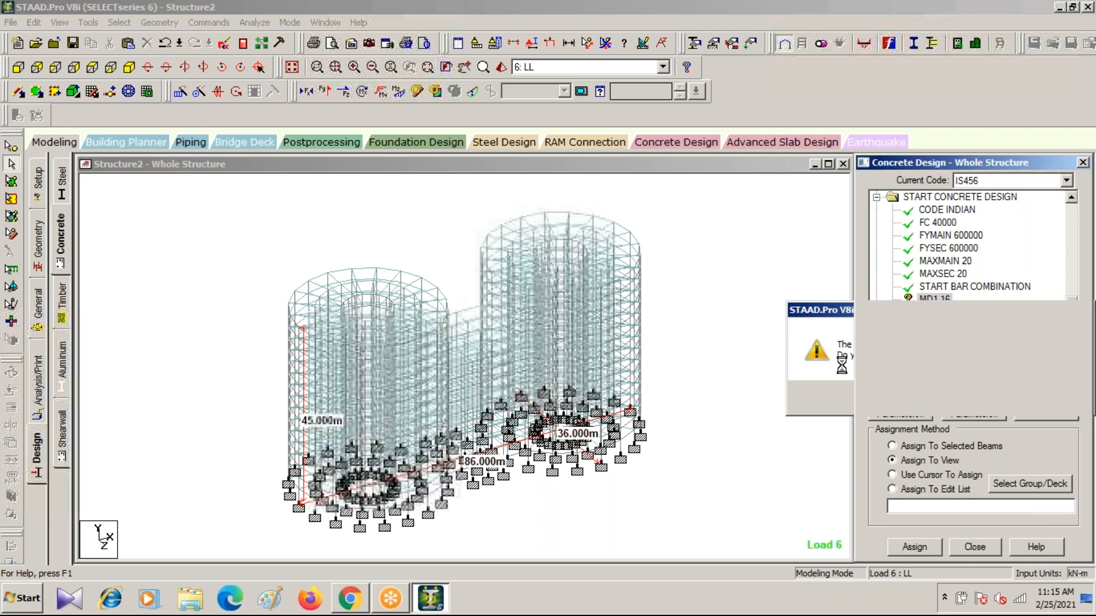
left_click(932, 312)
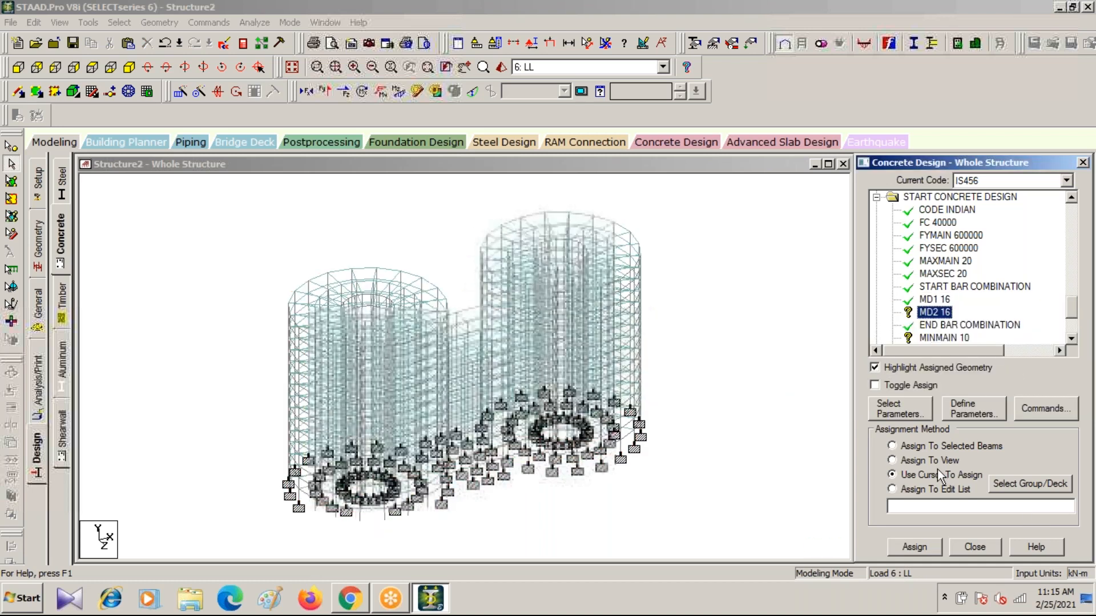
left_click(891, 460)
left_click(925, 546)
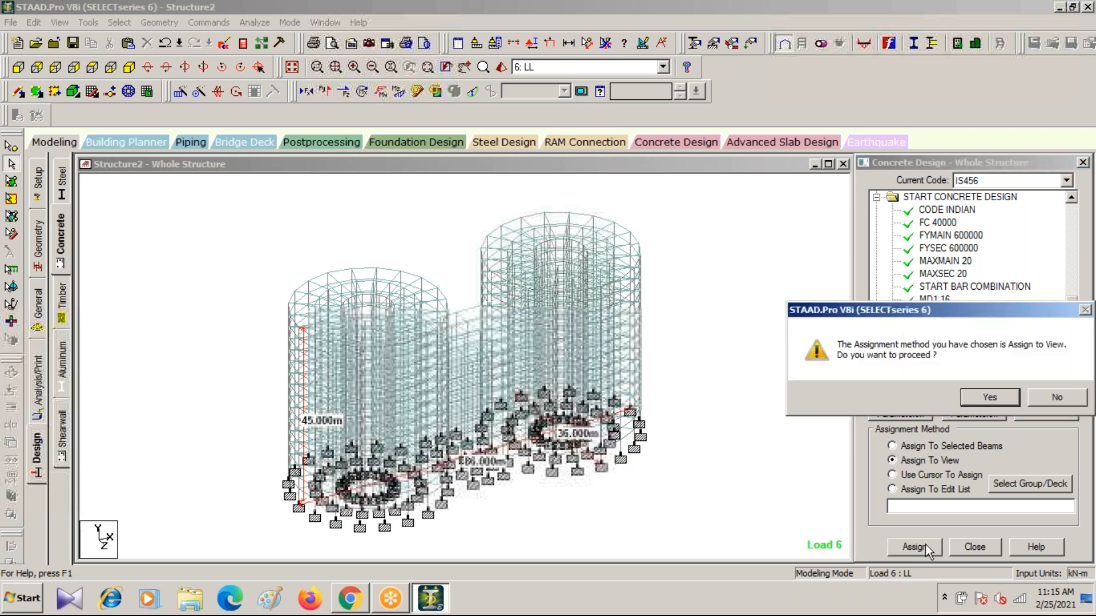
left_click(984, 400)
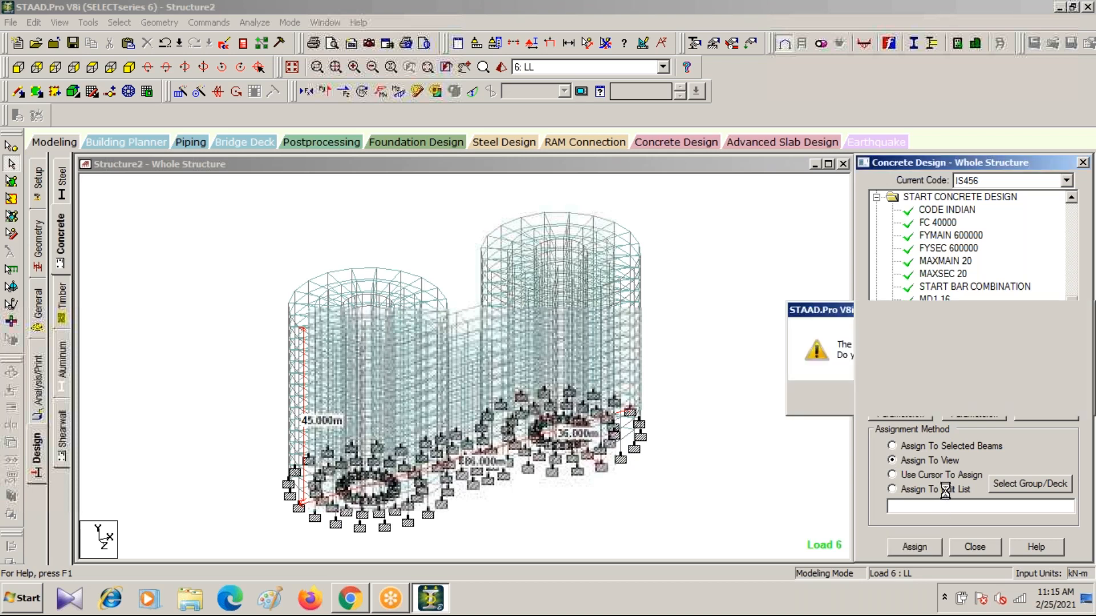
Assign the MINMAIN 10 and MINSEC 10 minimum bar size parameters to all members in view.
scroll(937, 253, "down", 3)
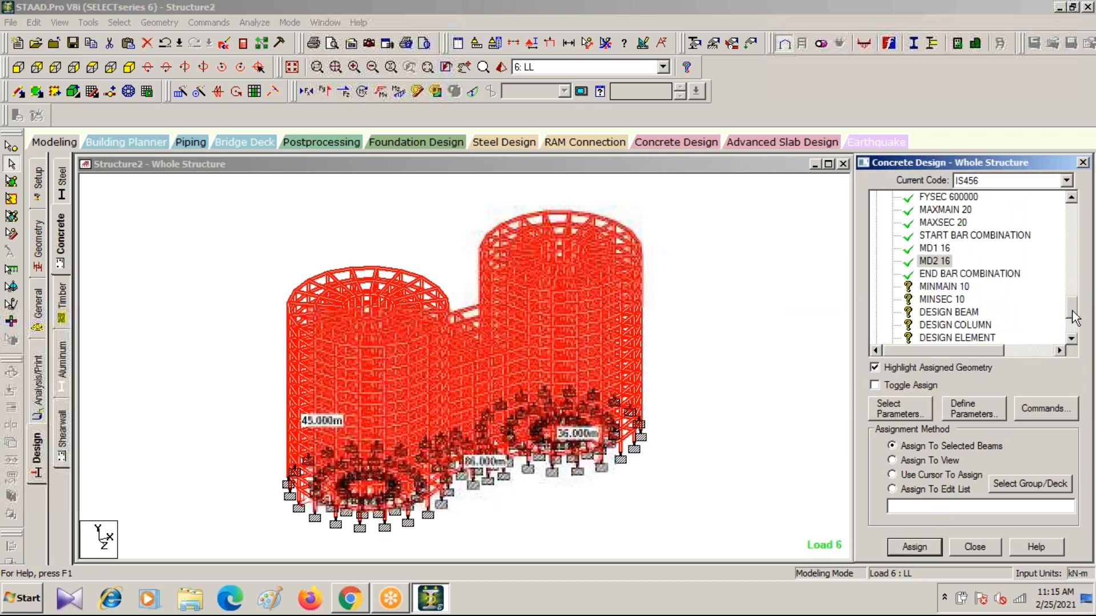
left_click(942, 248)
left_click(891, 460)
left_click(922, 547)
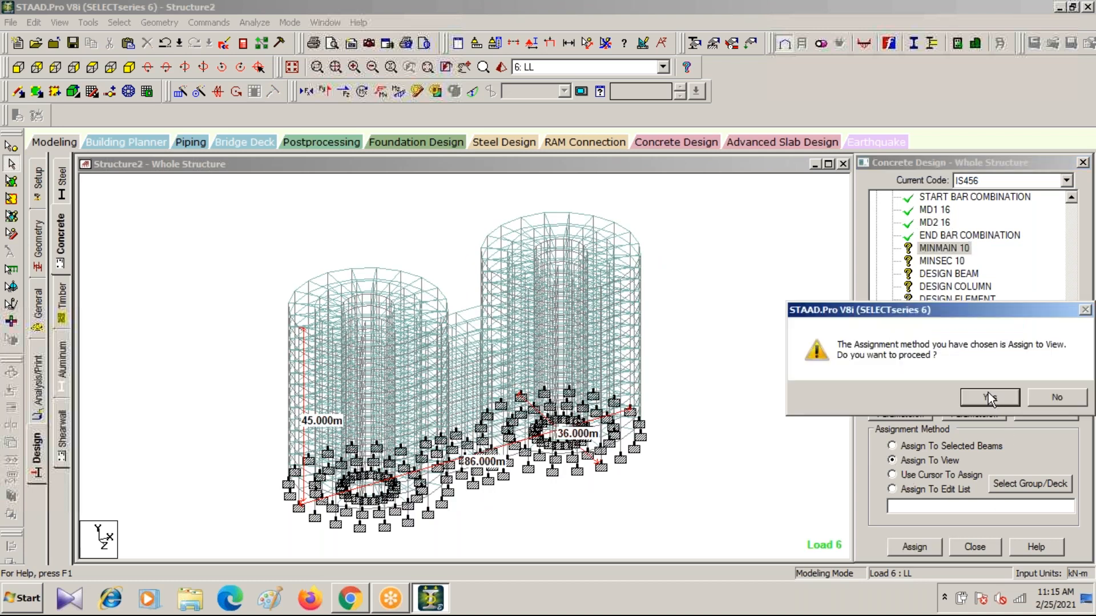
left_click(989, 398)
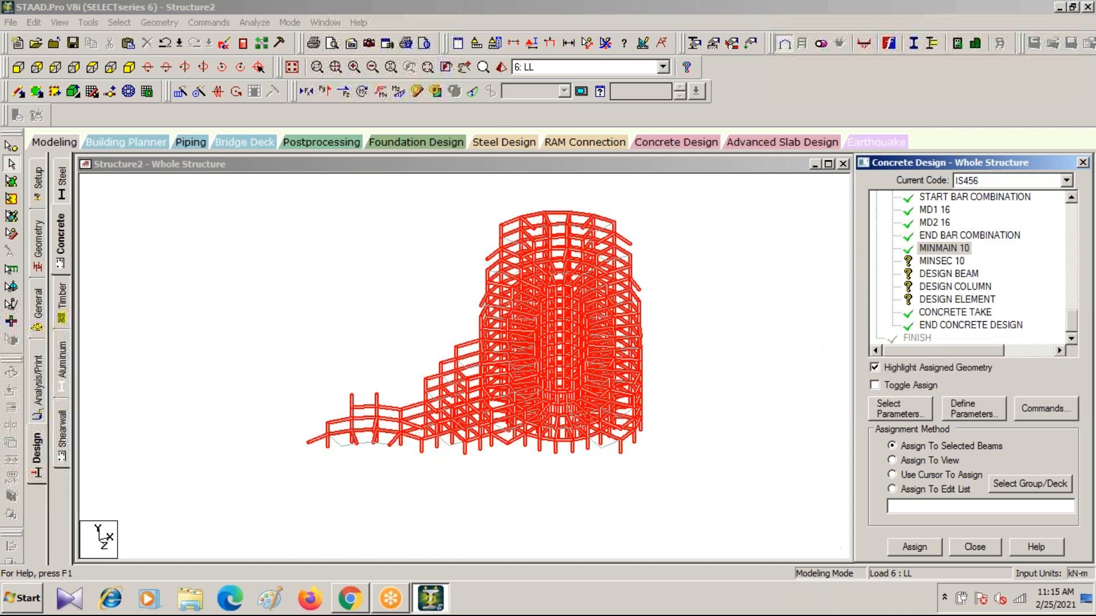
left_click(941, 261)
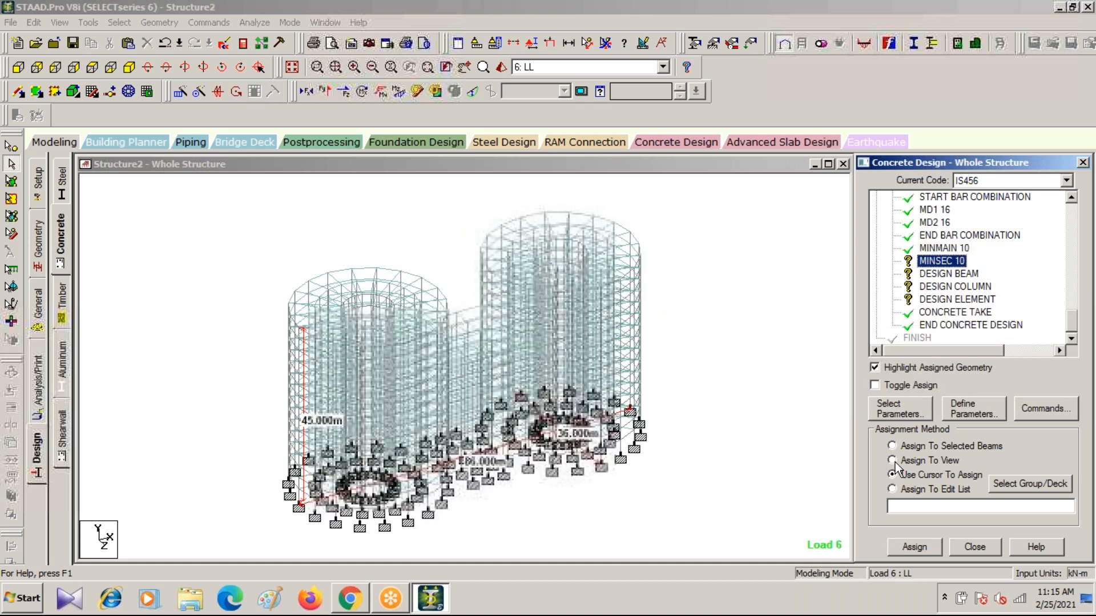
left_click(914, 547)
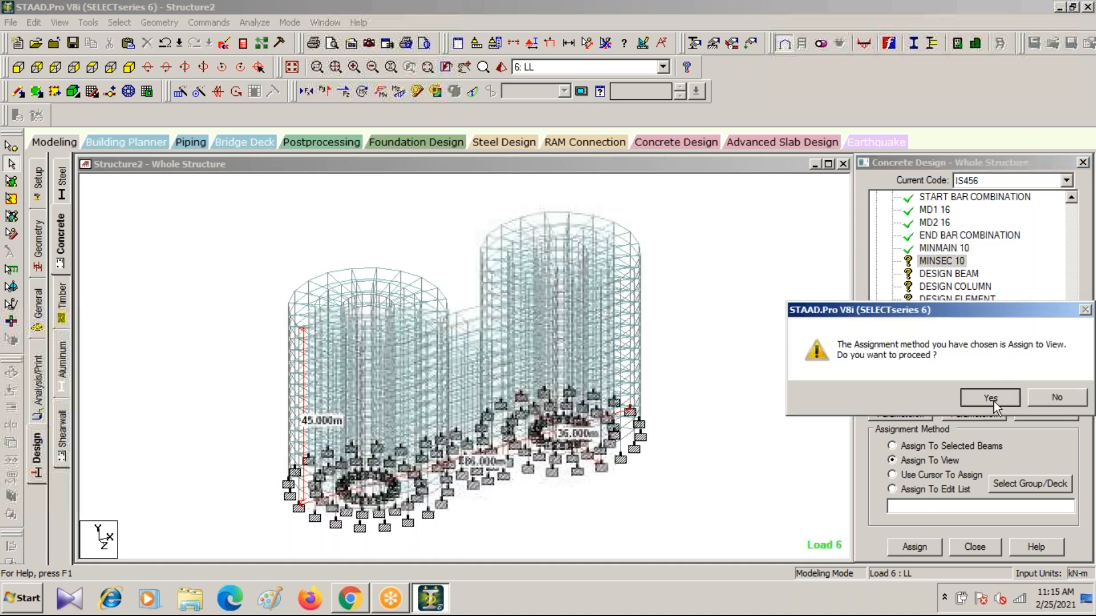
left_click(994, 402)
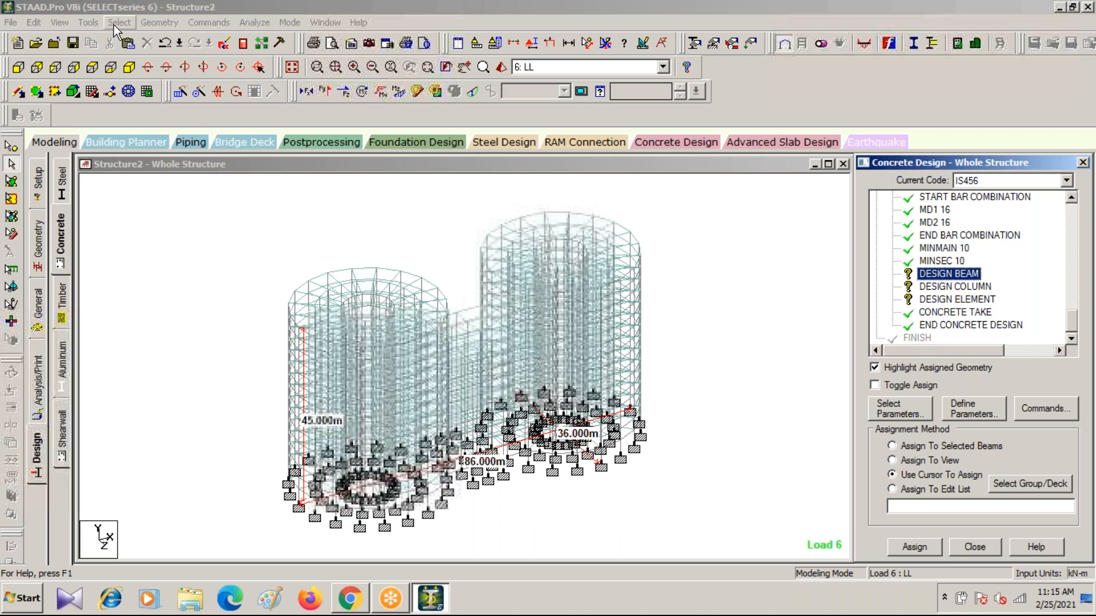
Select the _BEAMS group and assign the DESIGN BEAM command to the selected beams.
left_click(114, 25)
left_click(188, 343)
left_click(152, 222)
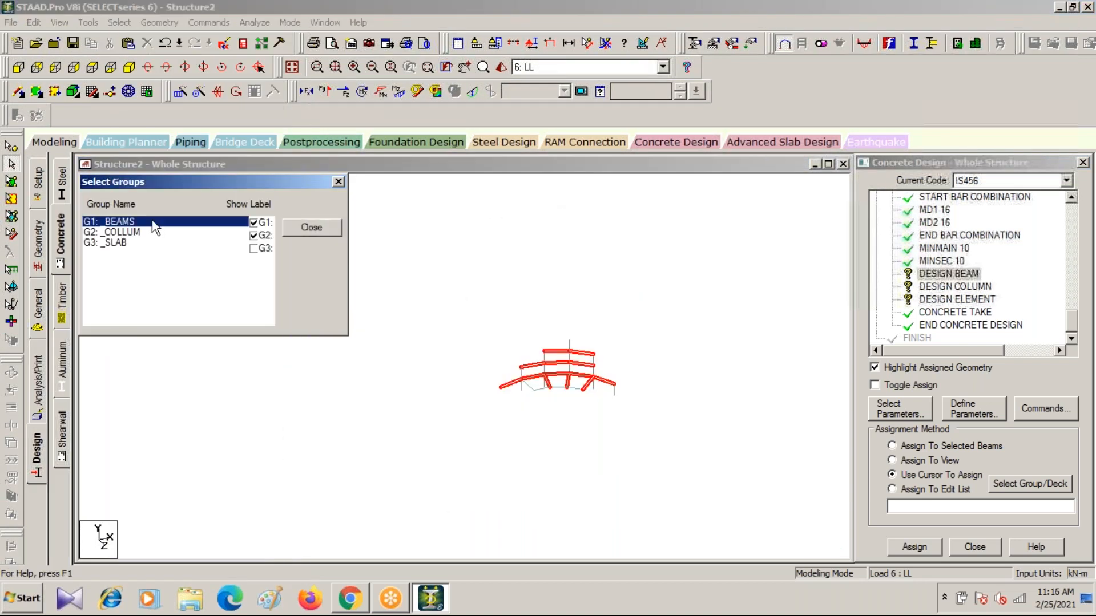
left_click(999, 450)
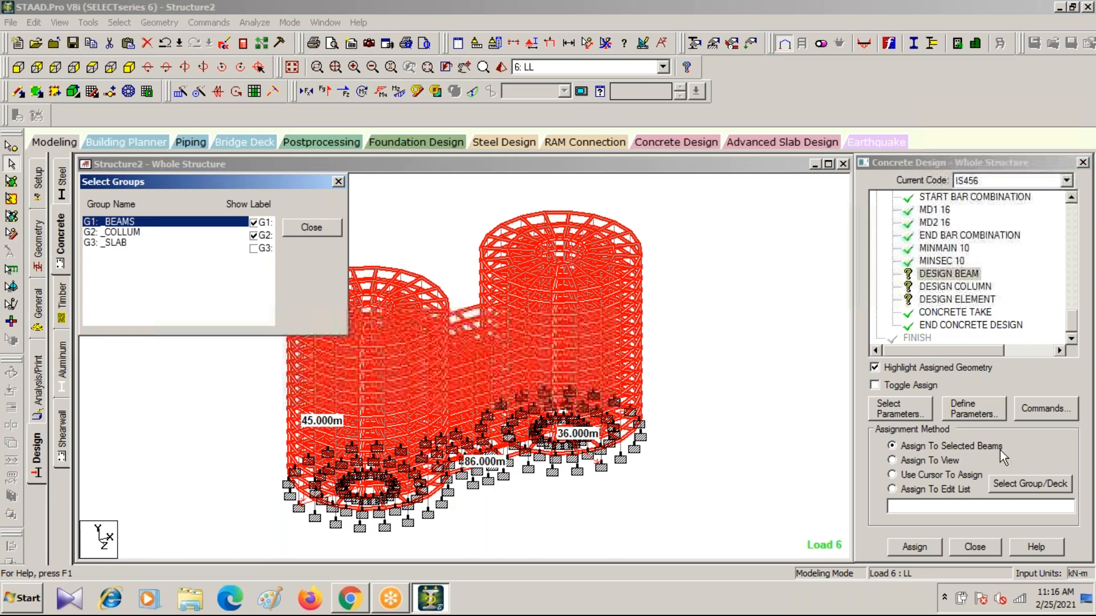
left_click(914, 547)
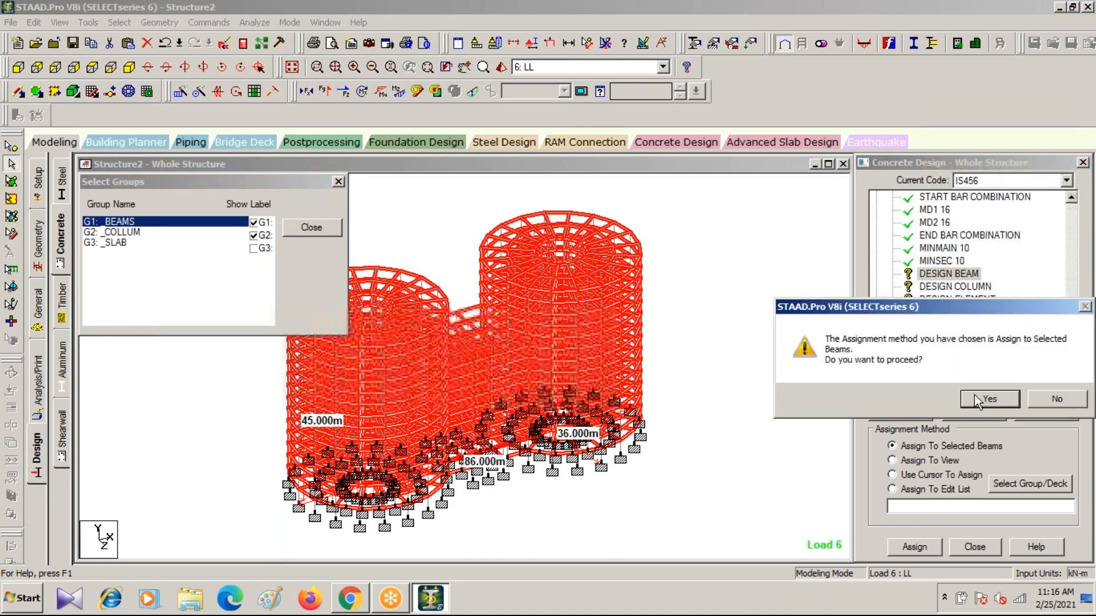
left_click(989, 399)
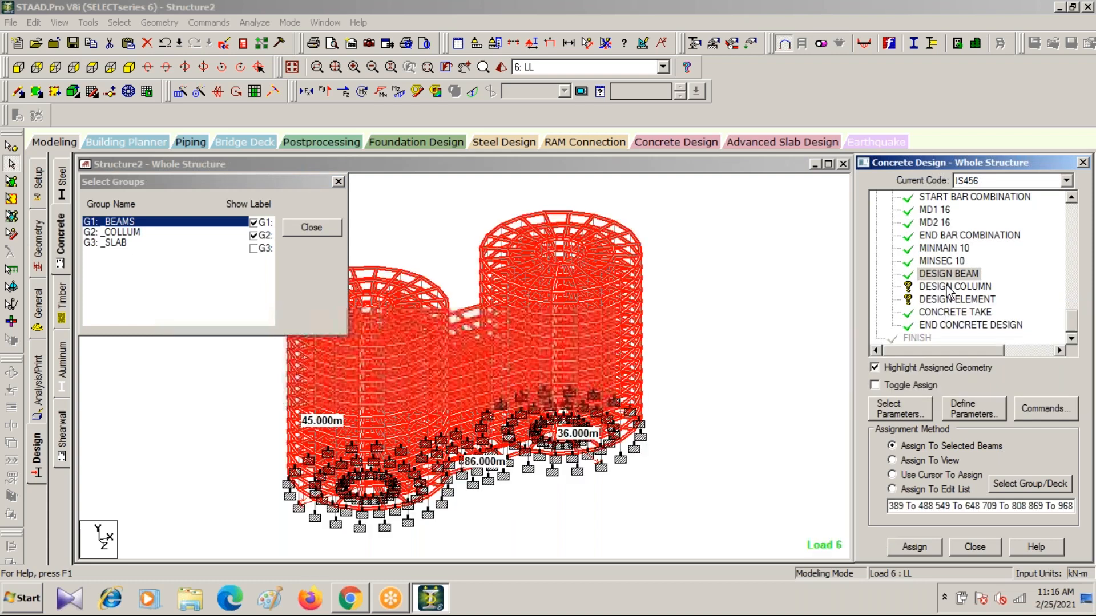
Select the _COLLUM group and assign the DESIGN COLUMN command to its members.
left_click(166, 231)
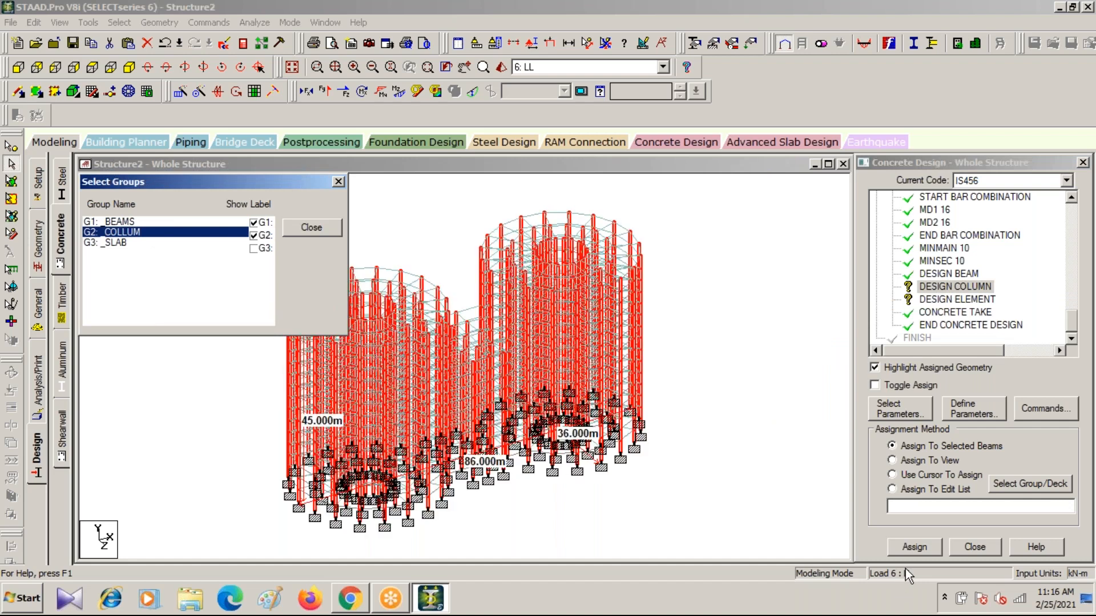
left_click(916, 546)
left_click(970, 398)
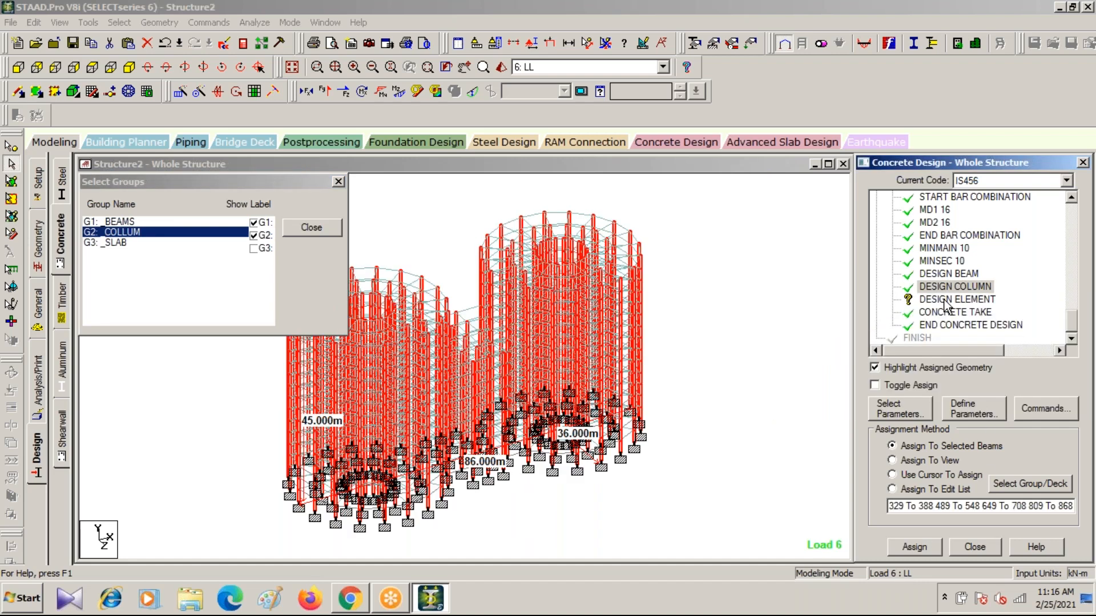
Assign the DESIGN ELEMENT command to the plates of the _SLAB group, then close the group selection.
left_click(956, 299)
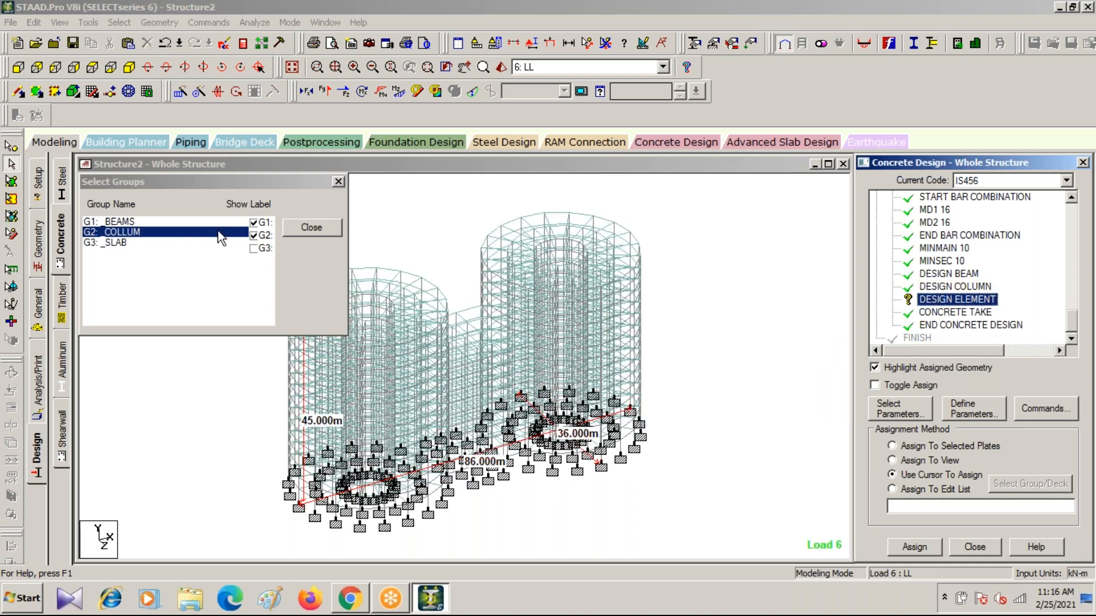
left_click(147, 248)
left_click(130, 242)
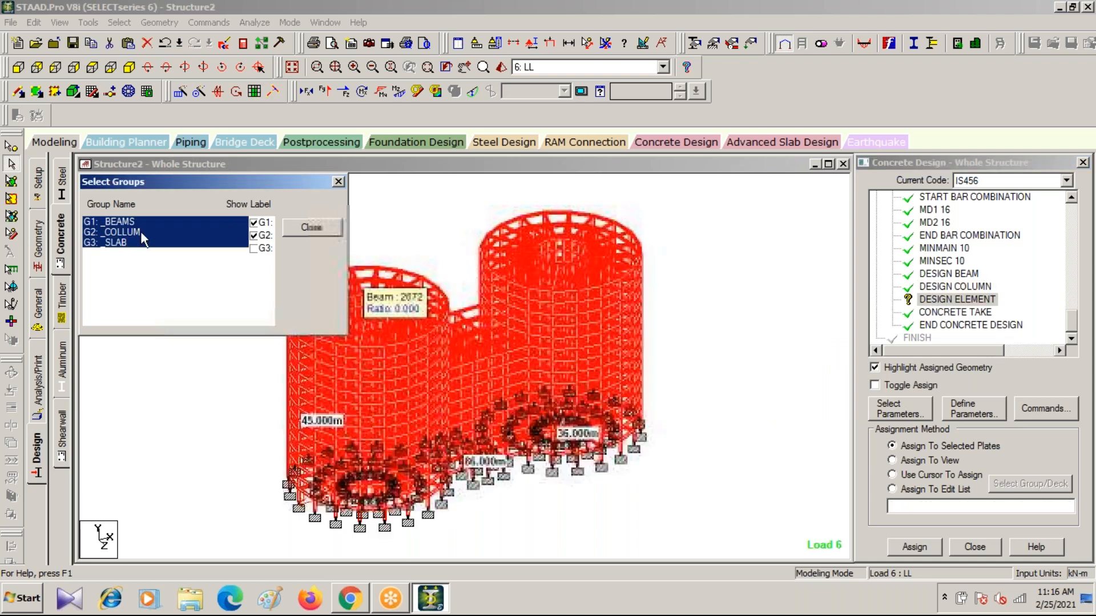
left_click(144, 232)
left_click(120, 221)
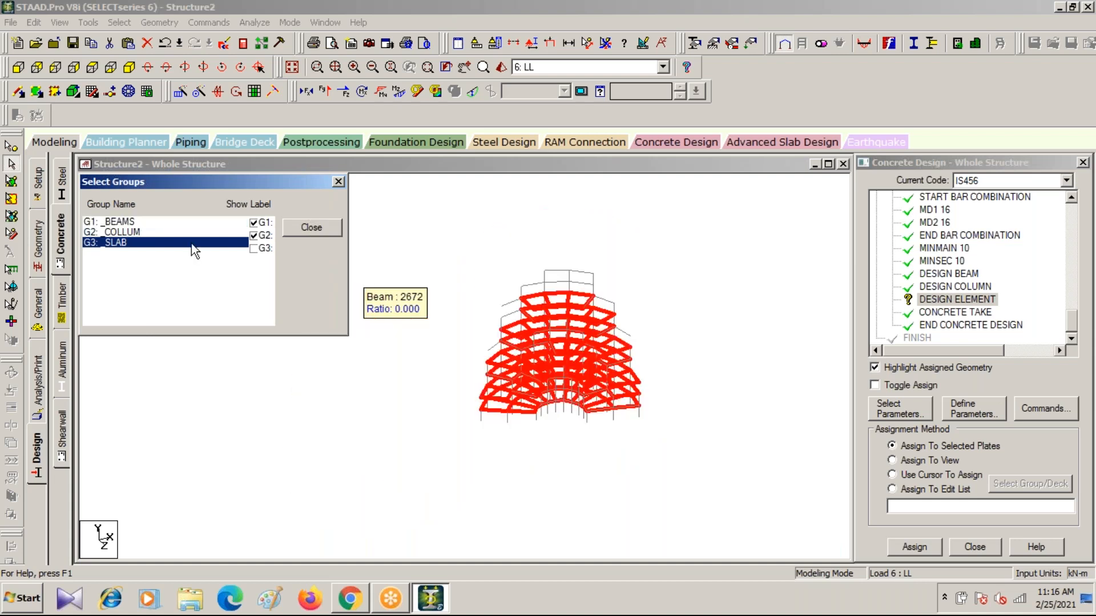
left_click(914, 548)
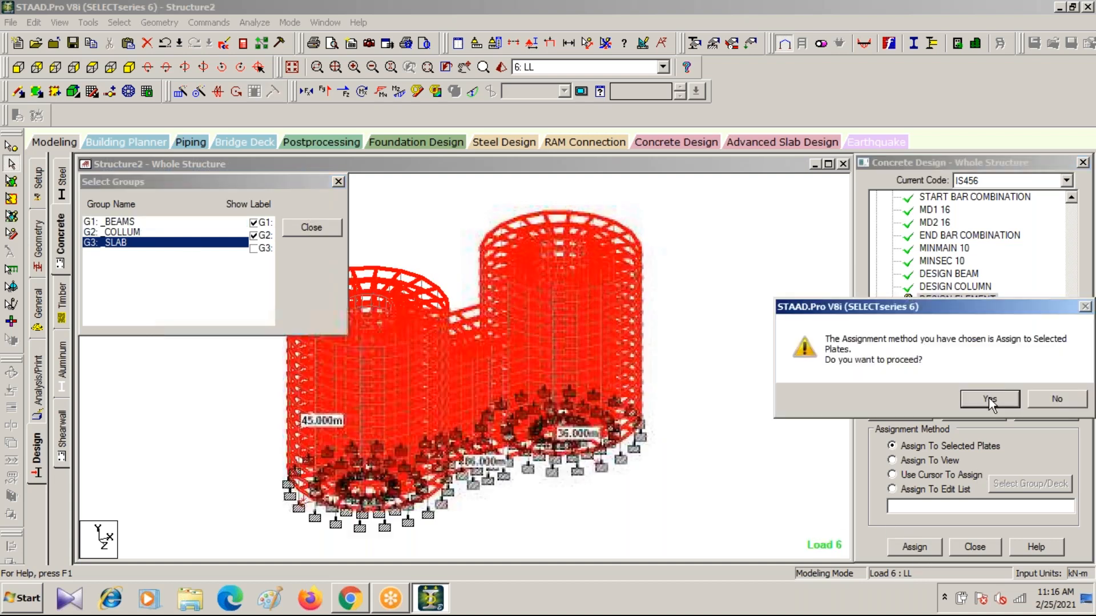
left_click(990, 399)
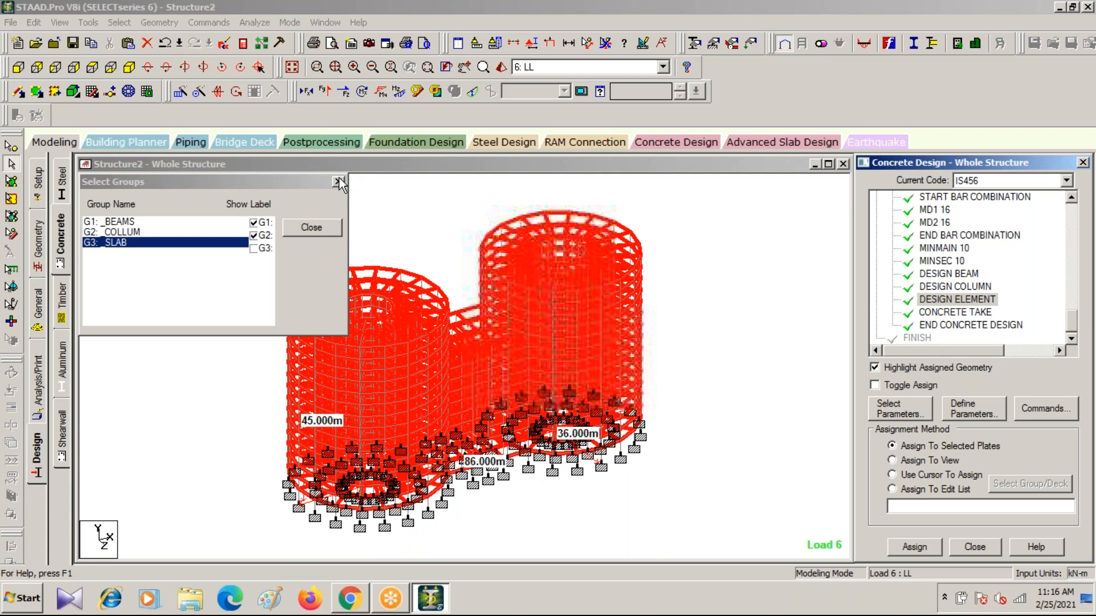
left_click(339, 182)
left_click(339, 182)
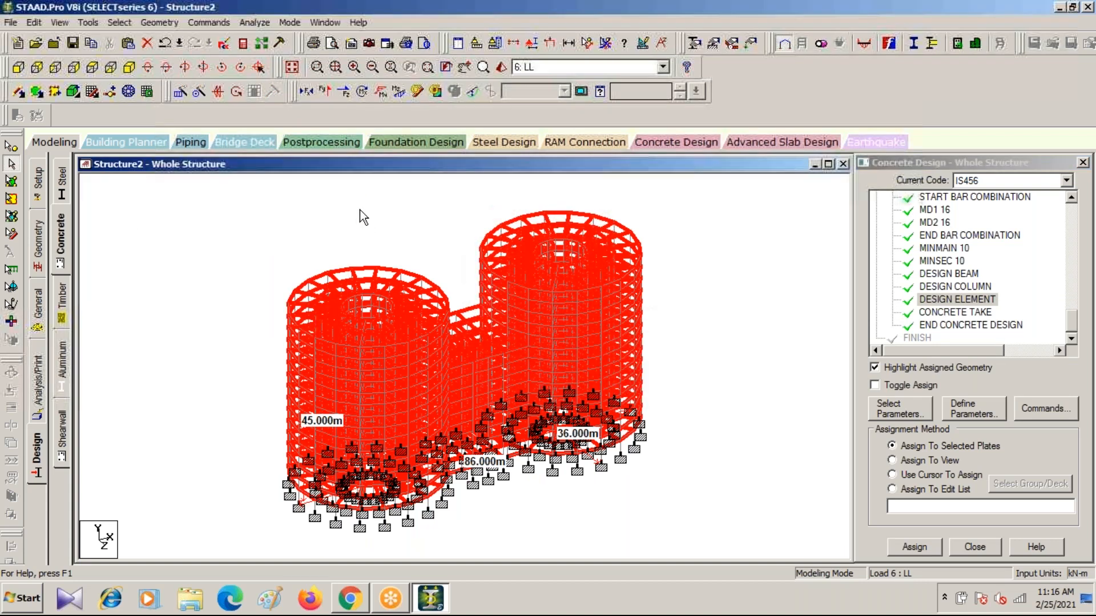
Run the analysis of the structure with the assigned concrete design commands.
left_click(245, 23)
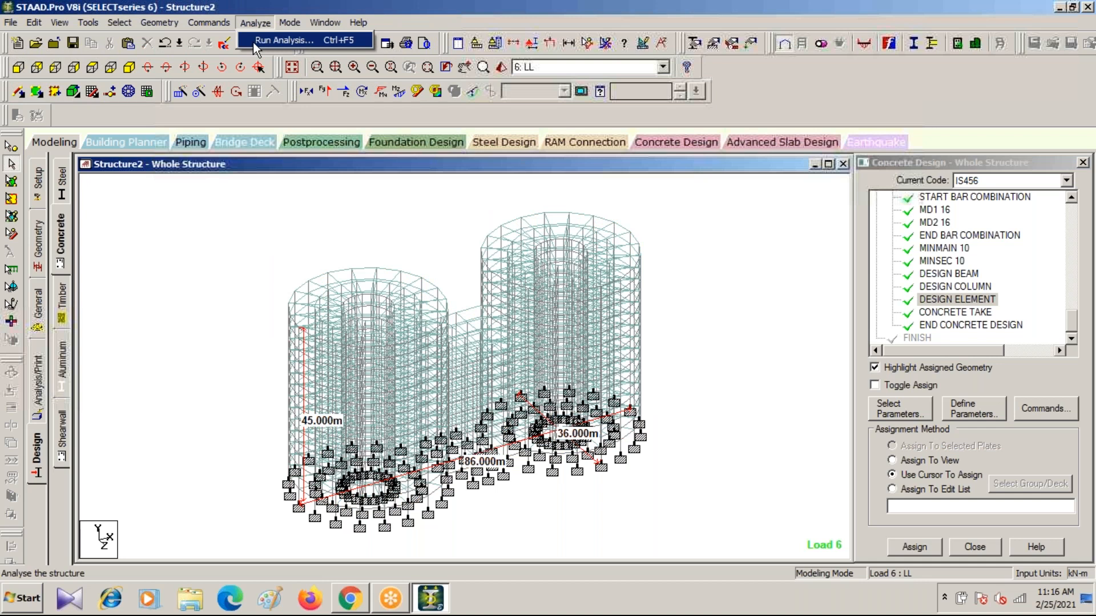
left_click(284, 40)
key("Return")
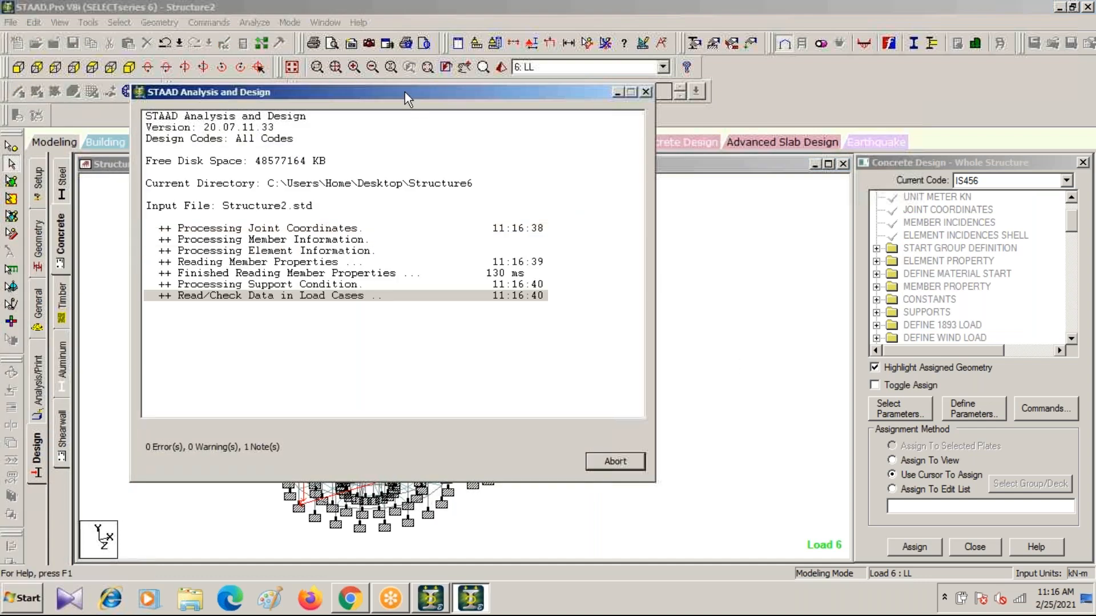
left_click_drag(406, 95, 434, 151)
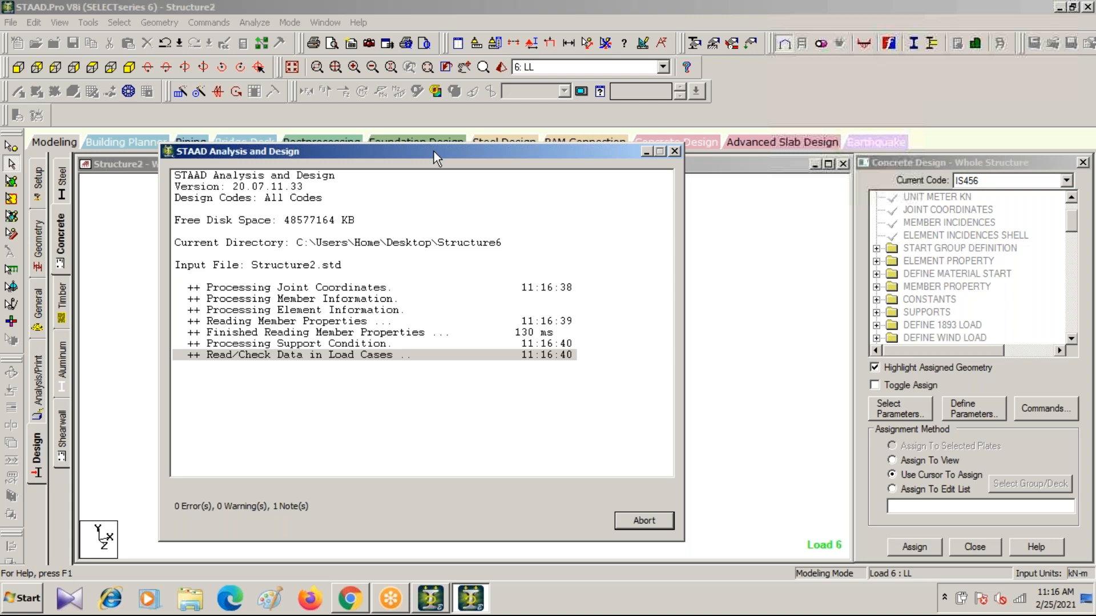
left_click_drag(433, 151, 484, 168)
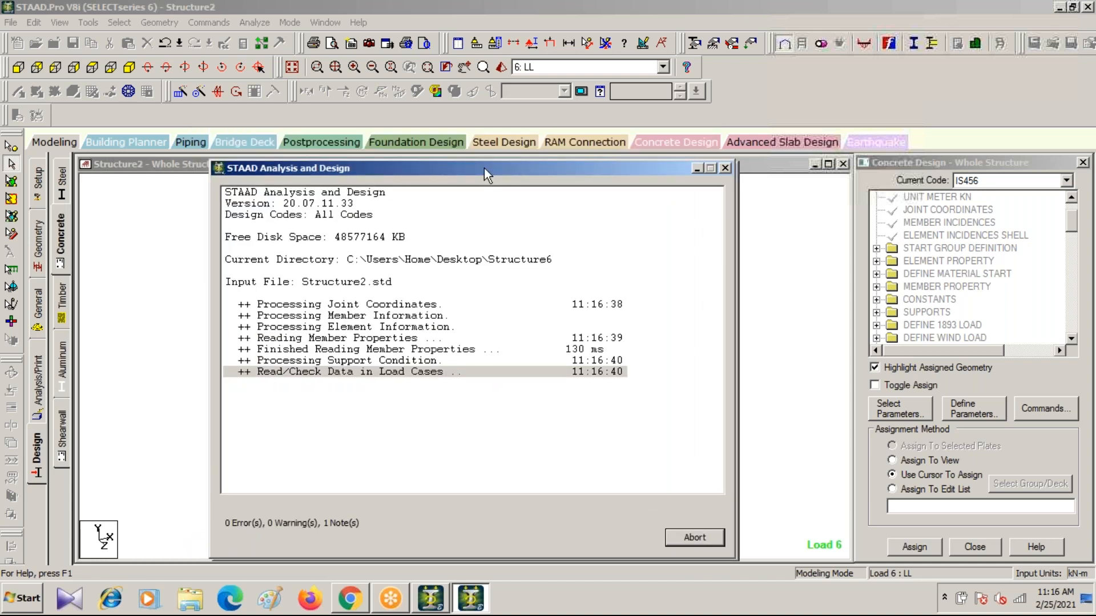
left_click_drag(484, 168, 440, 224)
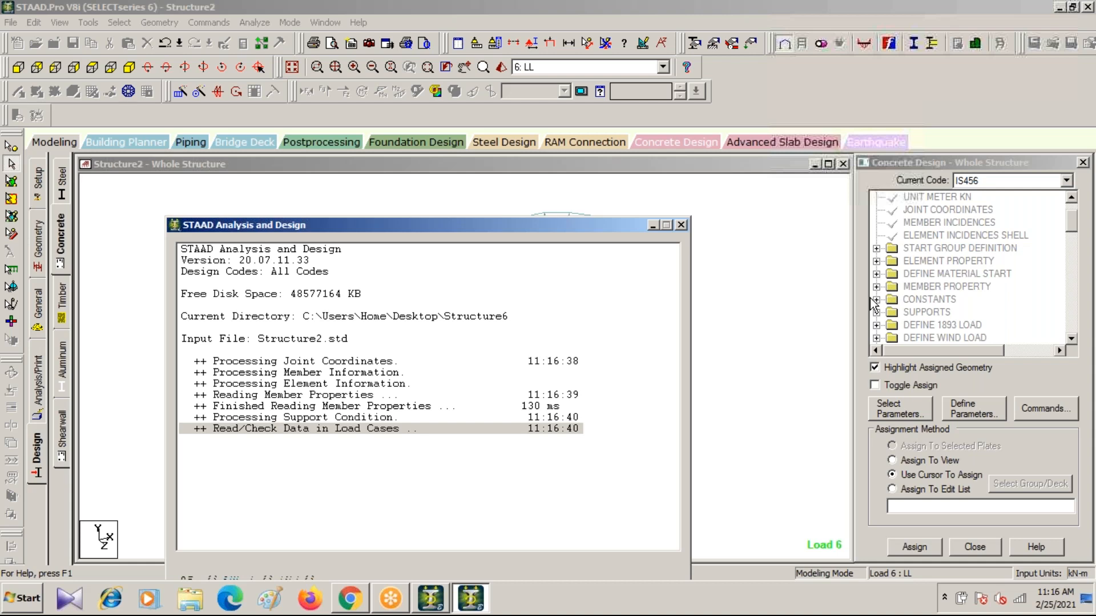